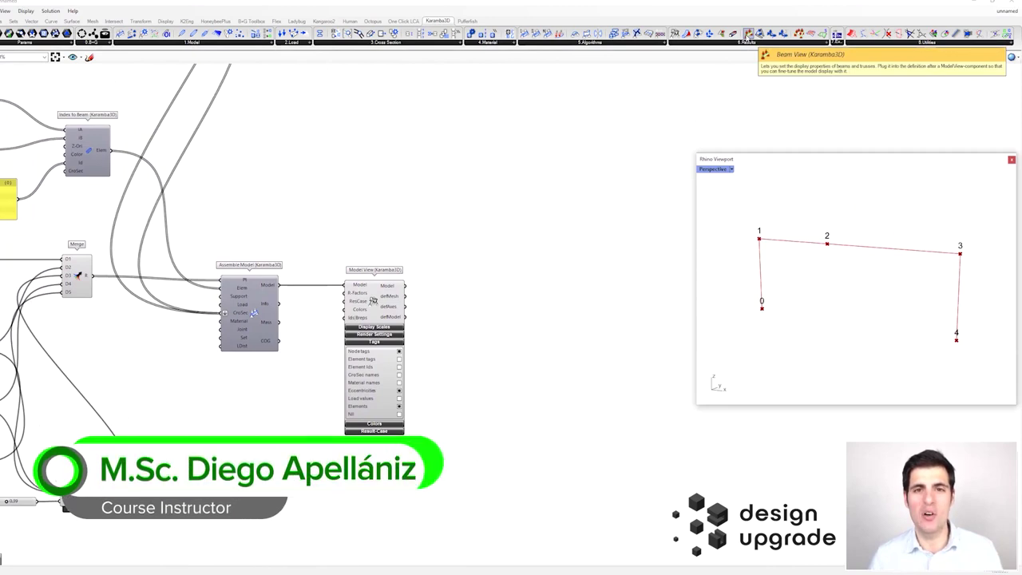
# Step: Connect the Model View component's Model output to a Beam View component to display the frame's cross sections
pyautogui.moveTo(405, 286); pyautogui.dragTo(481, 282)
pyautogui.moveTo(503, 281); pyautogui.dragTo(471, 284)
pyautogui.click(388, 224)
pyautogui.moveTo(383, 223); pyautogui.dragTo(433, 225, button='right')
# Step: Adjust the size sliders of the beam and column cross sections in the frame definition
pyautogui.moveTo(243, 72); pyautogui.dragTo(469, 387, button='right')
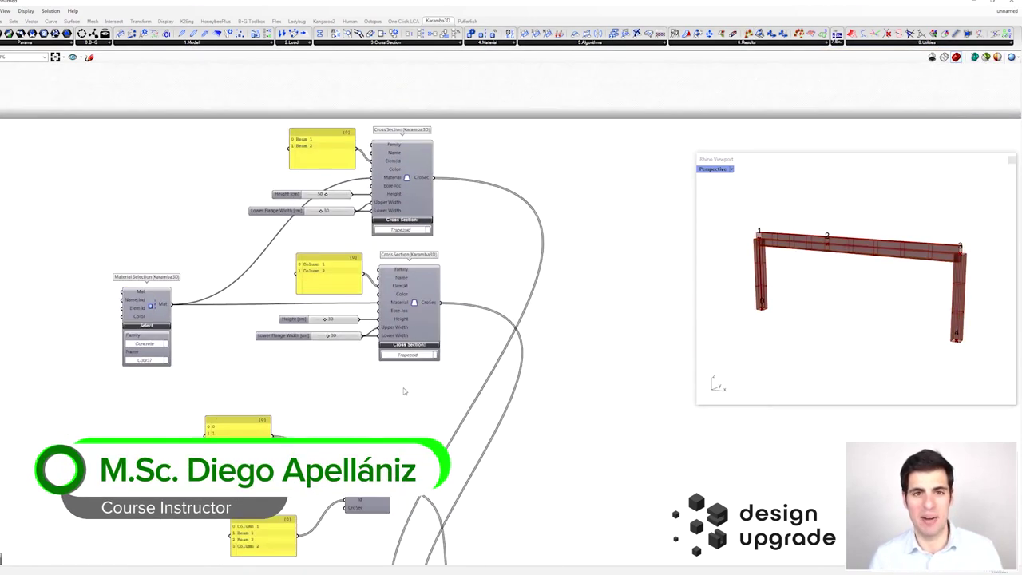
pyautogui.scroll(2, 334, 204)
pyautogui.moveTo(319, 186); pyautogui.dragTo(347, 184)
pyautogui.moveTo(347, 184); pyautogui.dragTo(357, 145, button='right')
pyautogui.moveTo(330, 317); pyautogui.dragTo(335, 317)
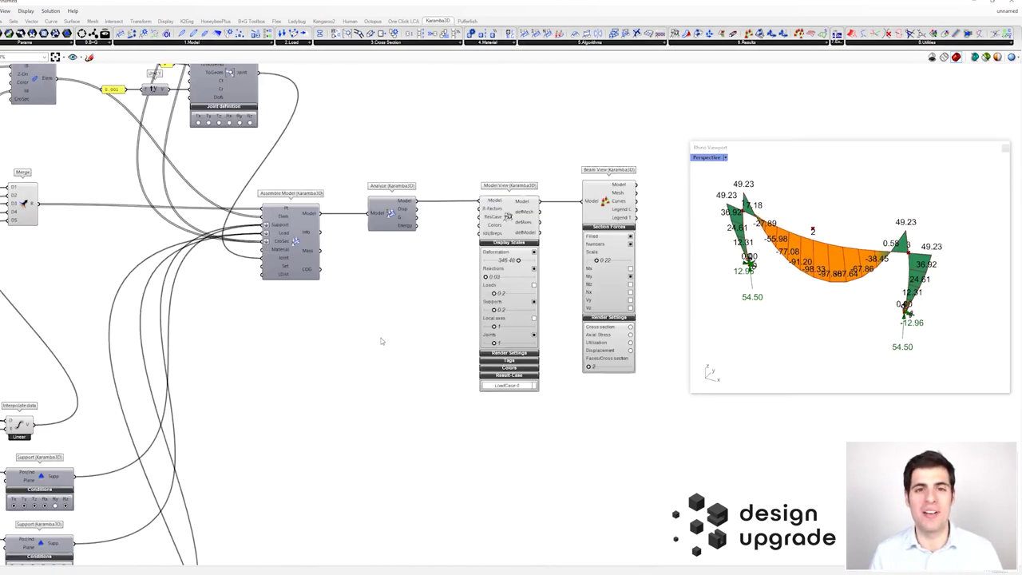
# Step: Switch one fixity condition on both of the frame's Support components and inspect the resulting moment diagram
pyautogui.scroll(-2, 384, 342)
pyautogui.moveTo(199, 471); pyautogui.dragTo(404, 361, button='right')
pyautogui.scroll(3, 403, 361)
pyautogui.click(332, 397)
pyautogui.click(332, 318)
pyautogui.scroll(5, 731, 268)
pyautogui.moveTo(728, 268); pyautogui.dragTo(735, 246, button='right')
pyautogui.scroll(-3, 753, 262)
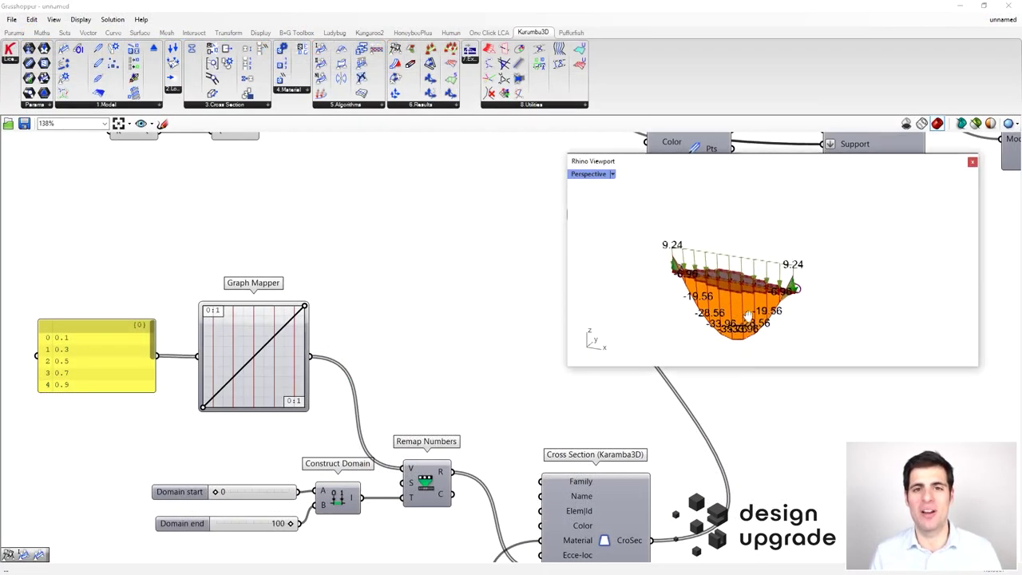
pyautogui.scroll(3, 743, 294)
pyautogui.moveTo(748, 317); pyautogui.dragTo(798, 289, button='right')
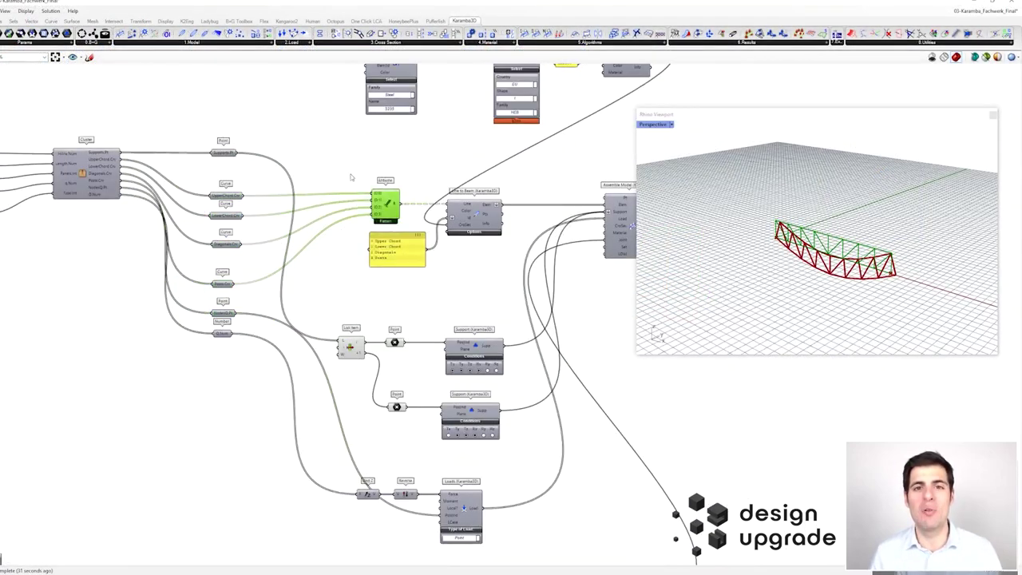
pyautogui.moveTo(146, 216); pyautogui.dragTo(67, 227, button='right')
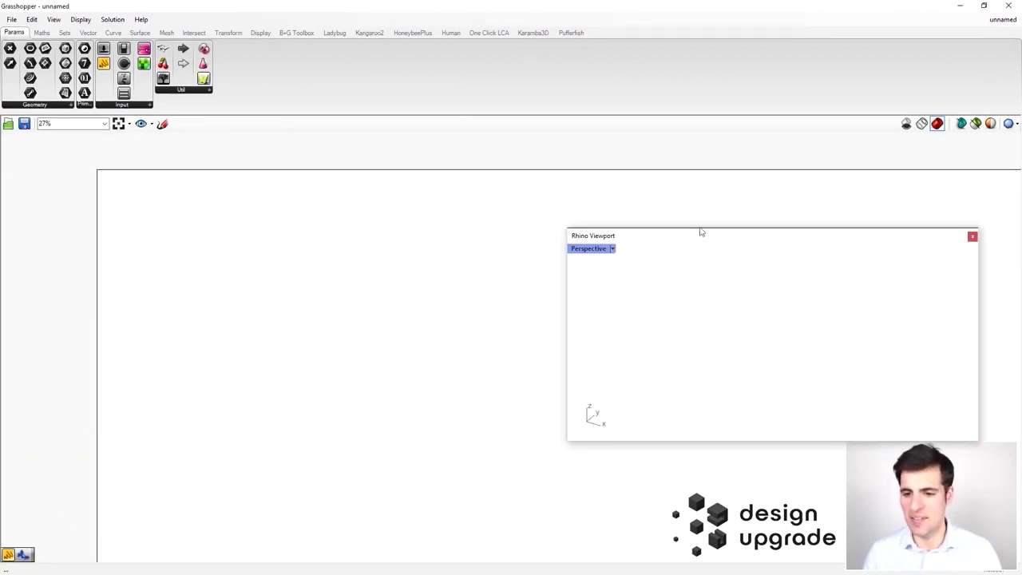
# Step: Shift the Rhino viewport aside and add a Line SDL component to the empty canvas
pyautogui.moveTo(701, 229); pyautogui.dragTo(700, 210)
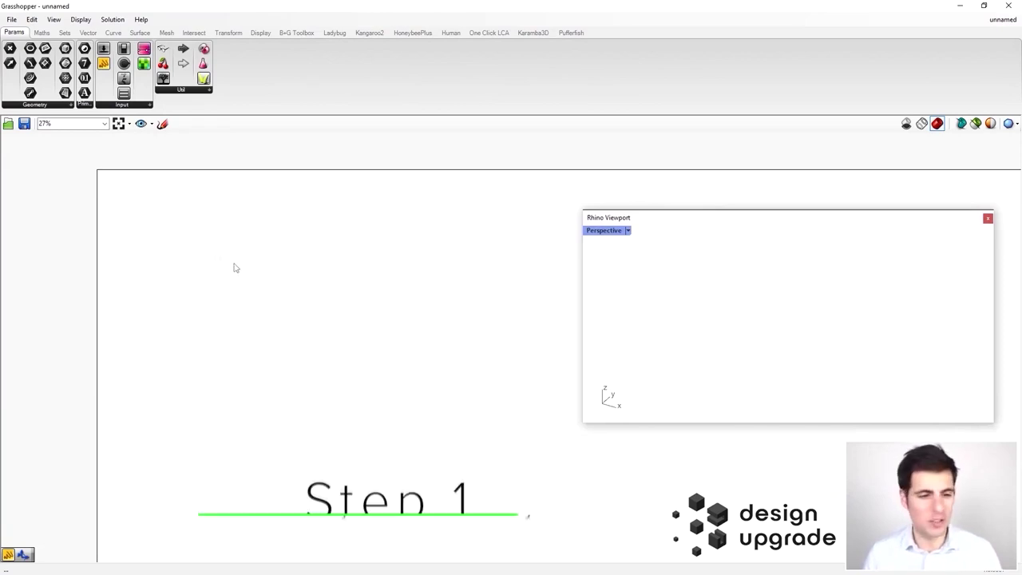
pyautogui.doubleClick(202, 256)
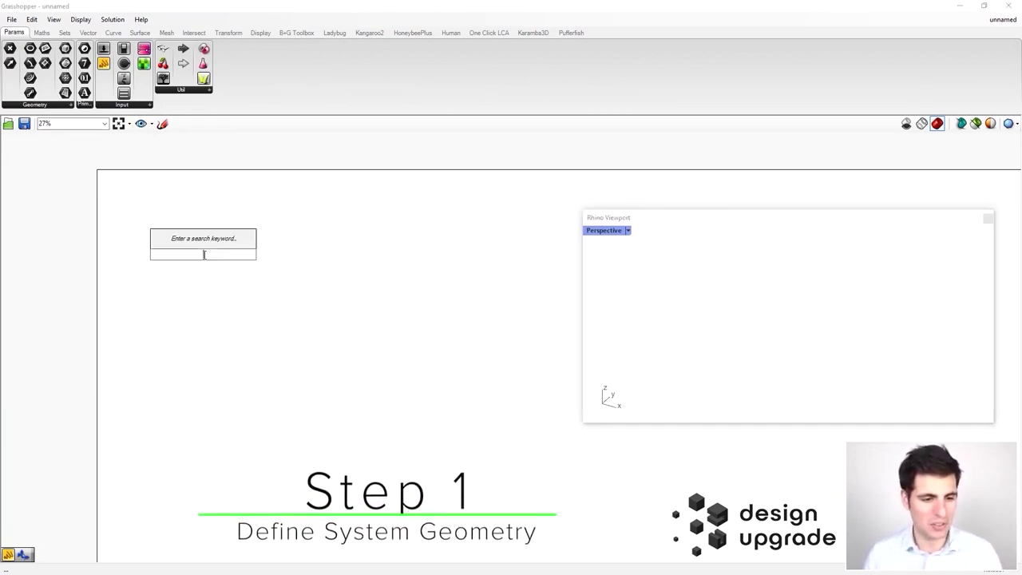
pyautogui.write('sdl')
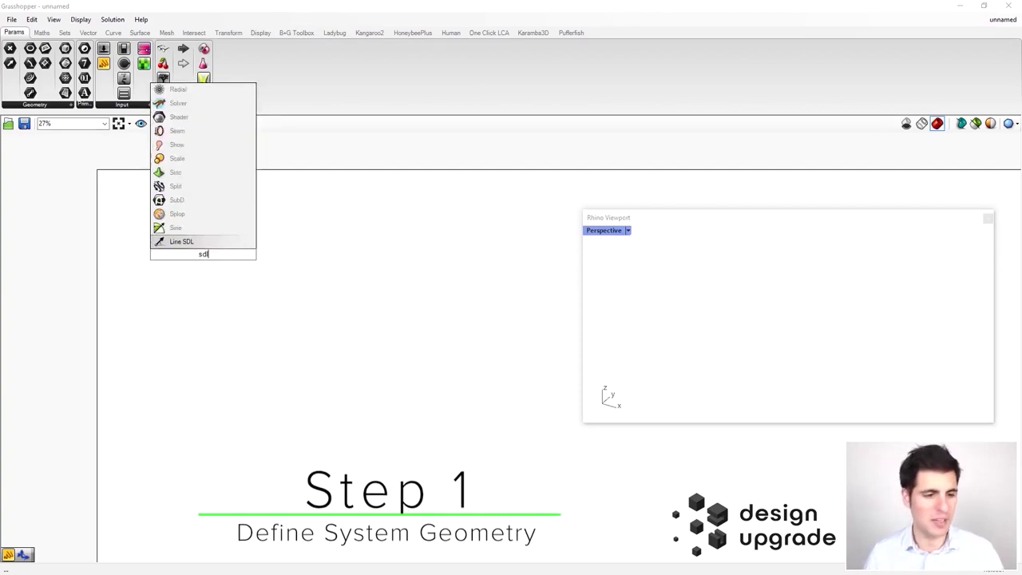
pyautogui.click(197, 241)
pyautogui.scroll(4, 198, 254)
pyautogui.scroll(3, 392, 267)
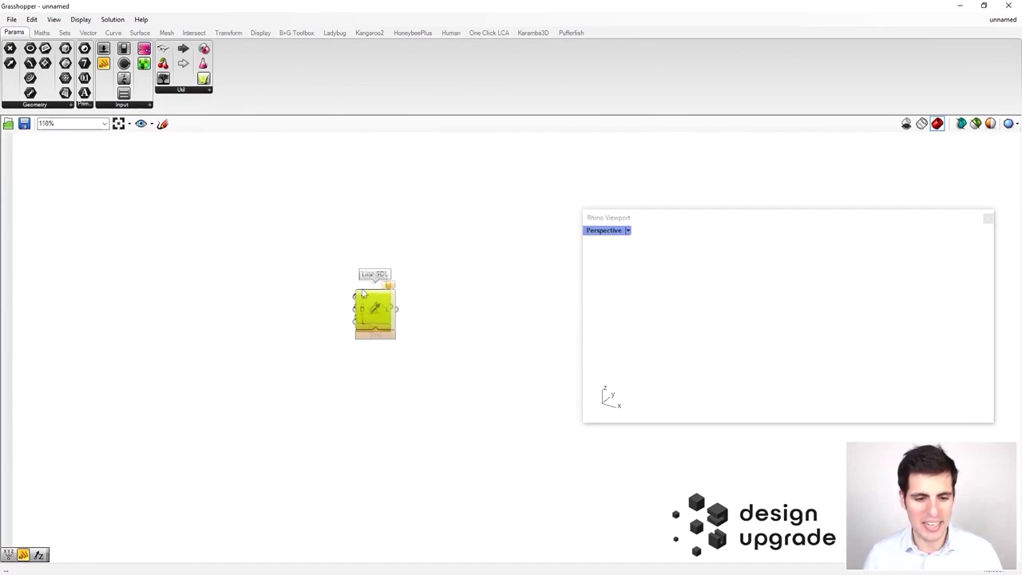
# Step: Add a panel containing the point 0,0 and connect it to the start input of Line SDL
pyautogui.doubleClick(311, 295)
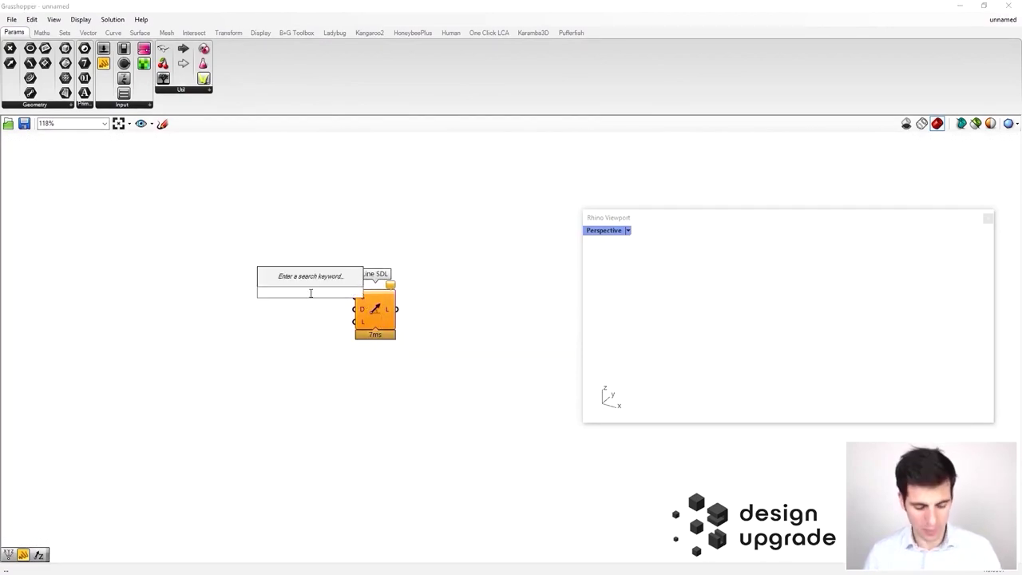
pyautogui.write('panel')
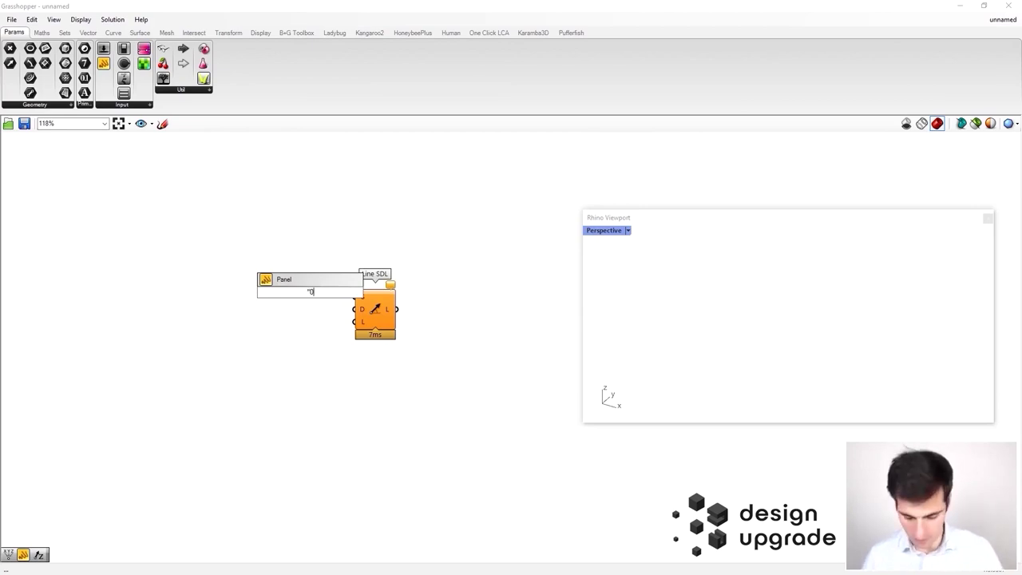
pyautogui.write('0')
pyautogui.press('Return')
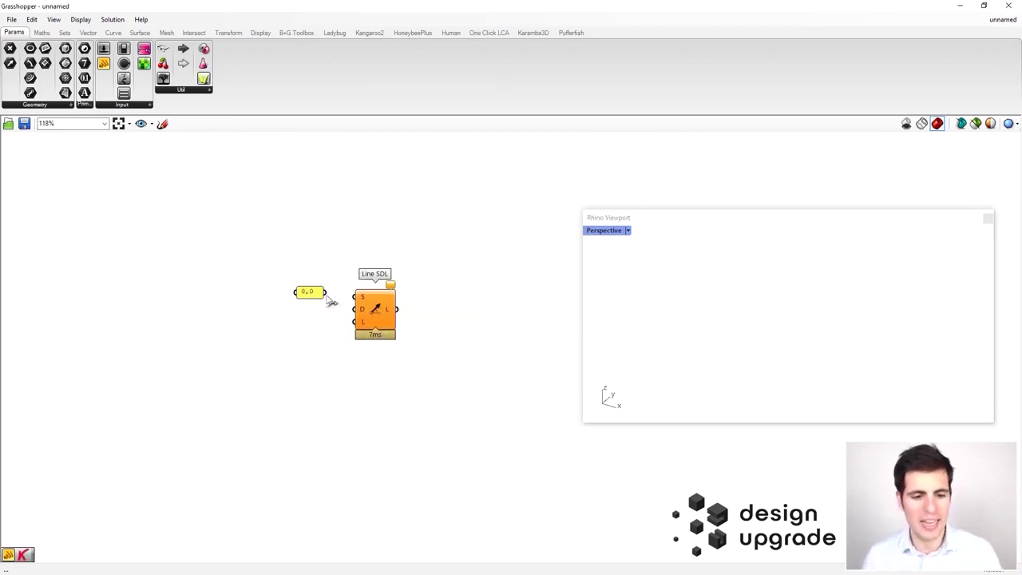
pyautogui.moveTo(367, 302); pyautogui.dragTo(313, 299)
# Step: Add a Unit X vector component and connect it to the direction input of Line SDL
pyautogui.doubleClick(286, 341)
pyautogui.write('x')
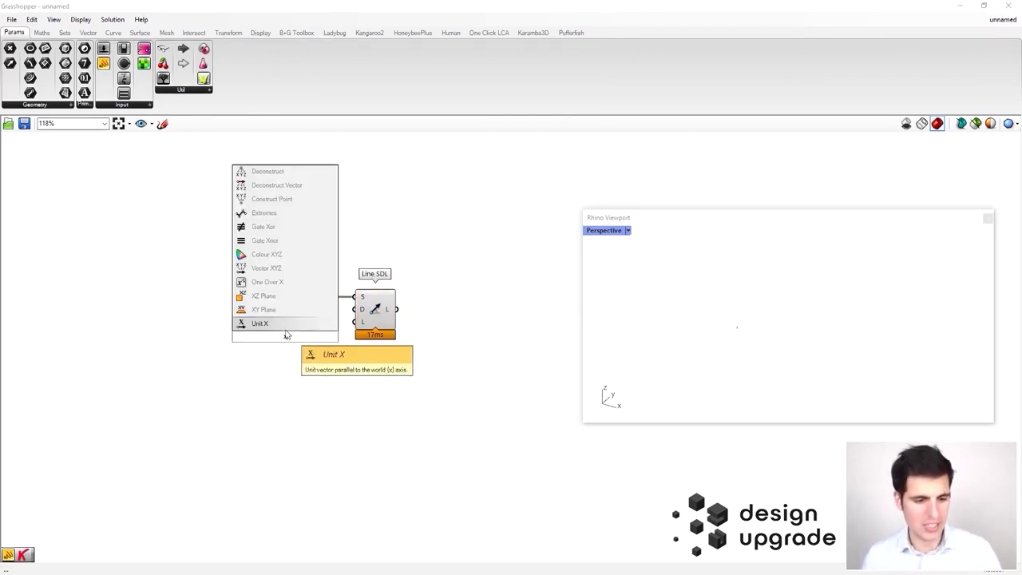
pyautogui.press('Return')
pyautogui.moveTo(306, 336); pyautogui.dragTo(375, 314)
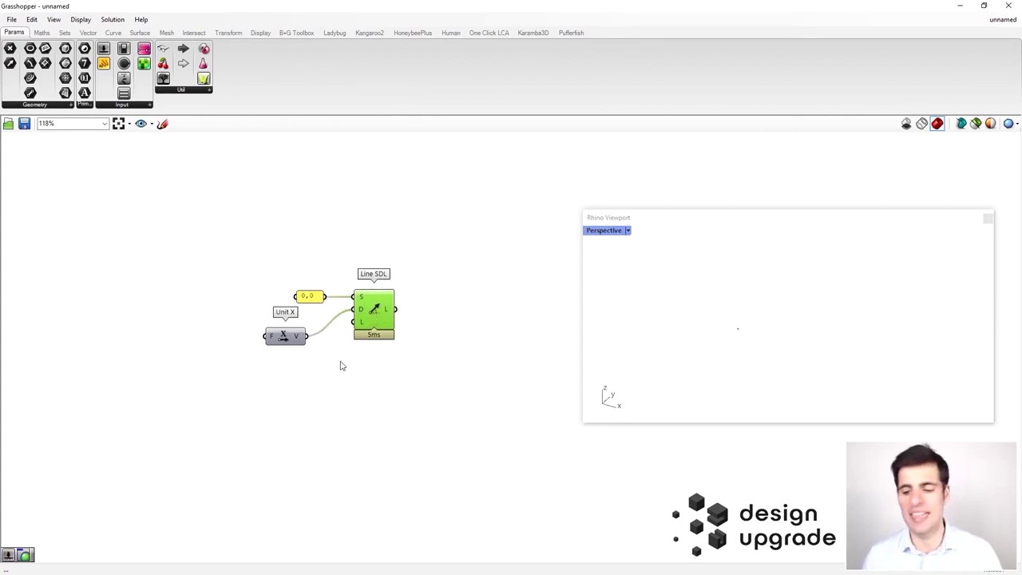
pyautogui.moveTo(357, 361); pyautogui.dragTo(375, 348, button='right')
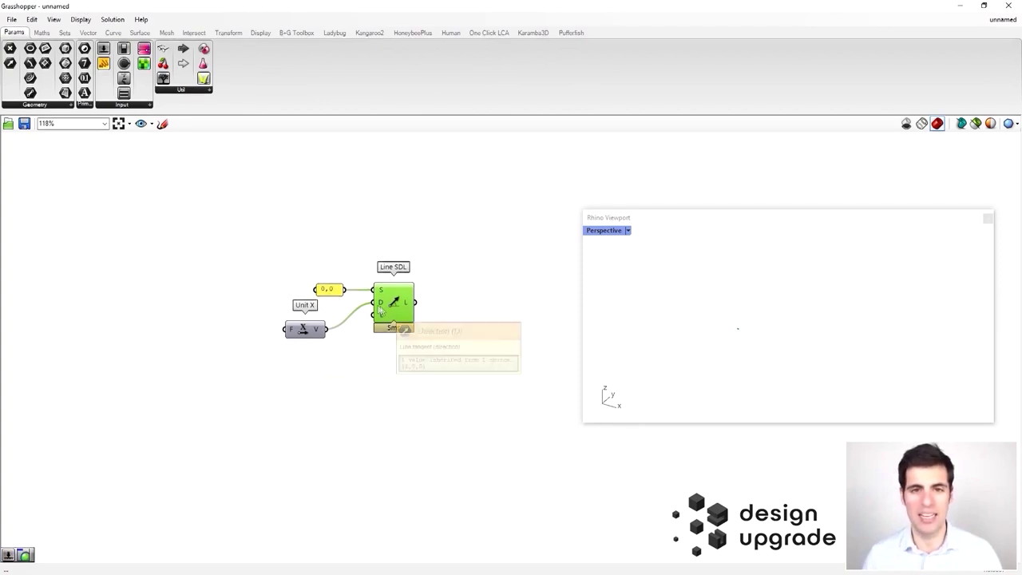
# Step: Add a two-decimal number slider, connect it to the length input of Line SDL and set it to about 3.40
pyautogui.doubleClick(319, 386)
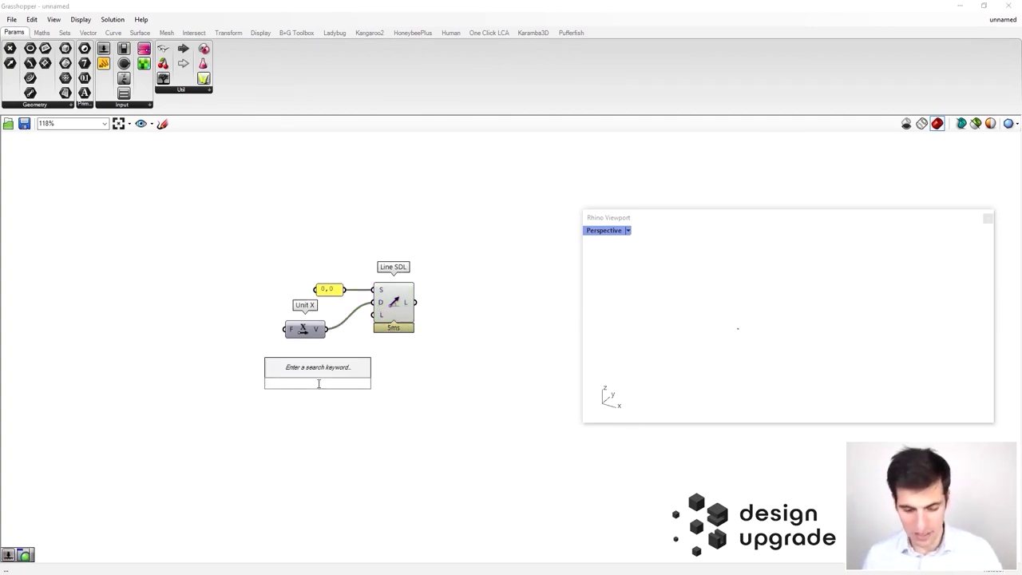
pyautogui.write('0')
pyautogui.press('Return')
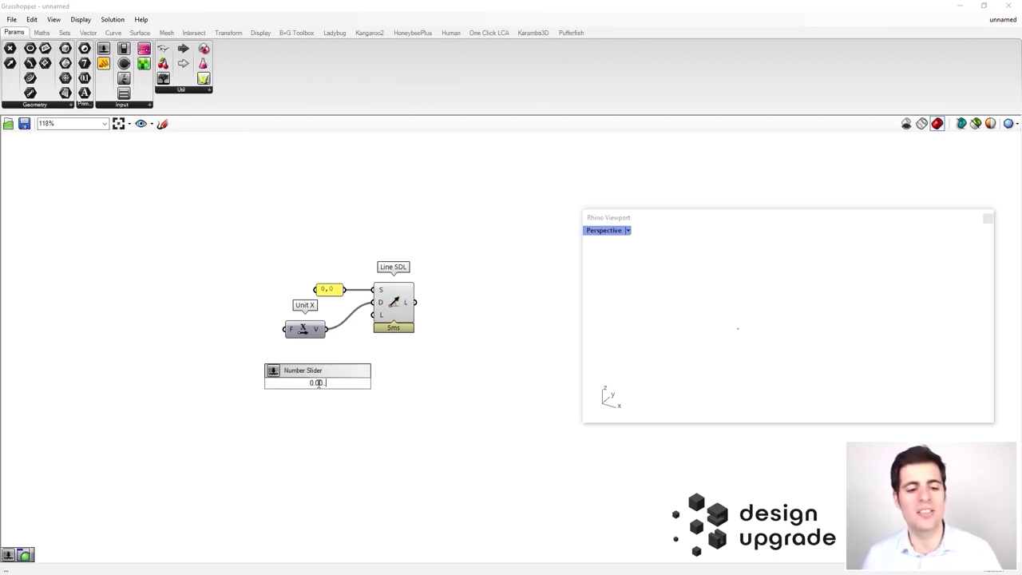
pyautogui.press('Return')
pyautogui.moveTo(306, 386); pyautogui.dragTo(373, 314)
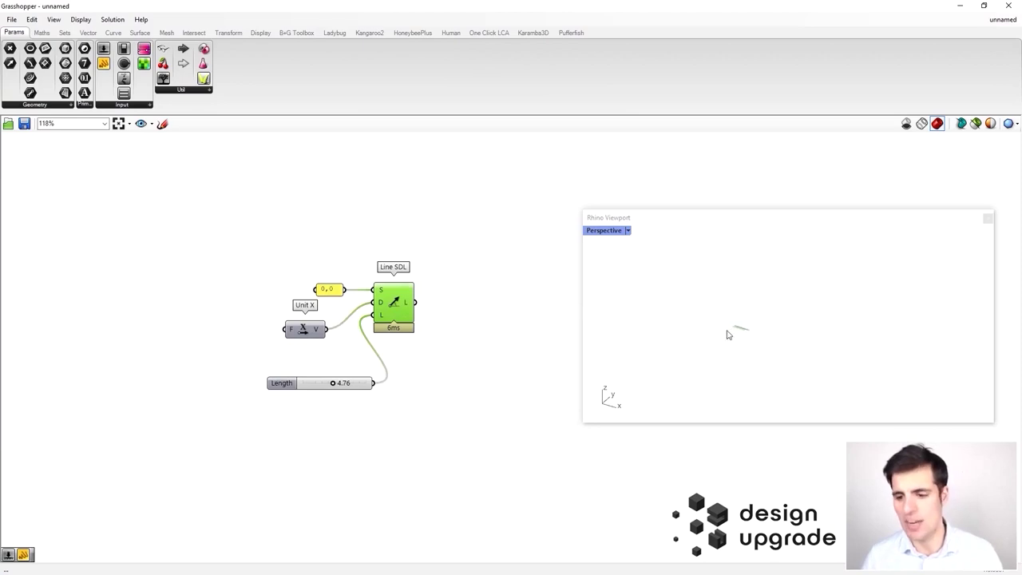
pyautogui.scroll(5, 743, 333)
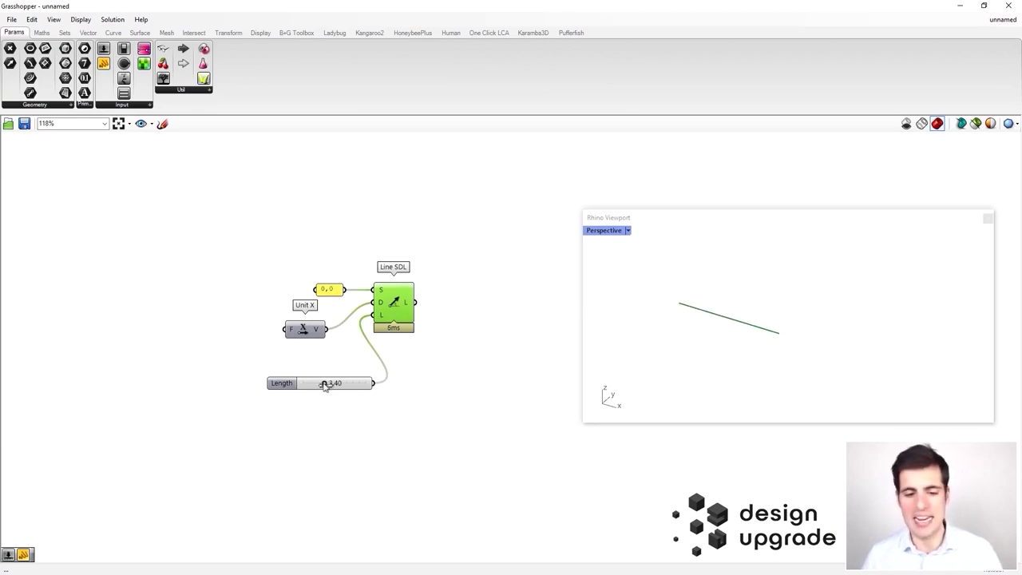
# Step: Move all the line-definition components together towards the upper-left corner of the canvas
pyautogui.moveTo(445, 429); pyautogui.dragTo(217, 245)
pyautogui.scroll(-3, 288, 359)
pyautogui.moveTo(342, 335); pyautogui.dragTo(240, 277)
pyautogui.click(358, 285)
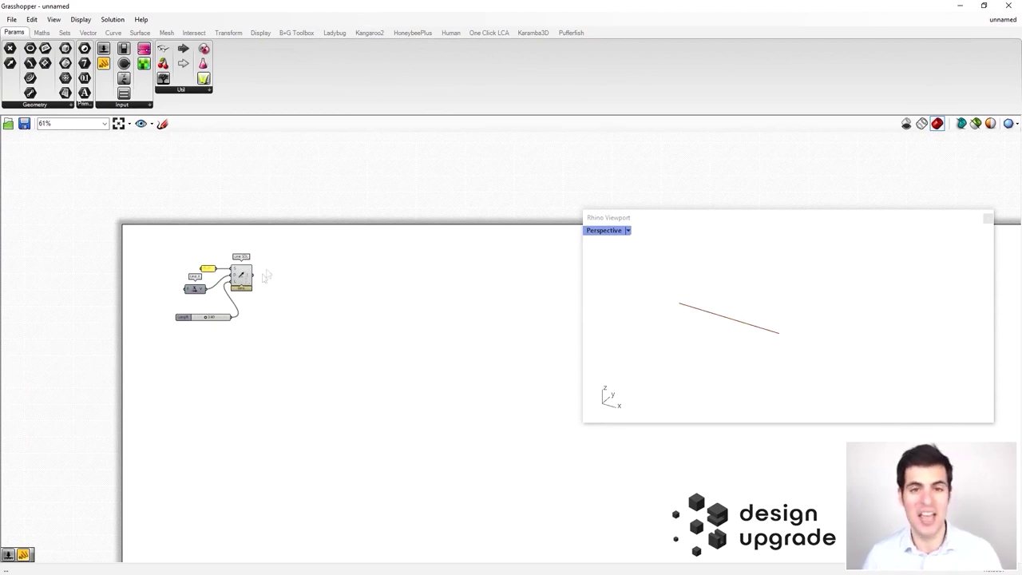
# Step: Place a Karamba3D Assemble Model component to the right of the line definition, leaving space between them
pyautogui.click(533, 33)
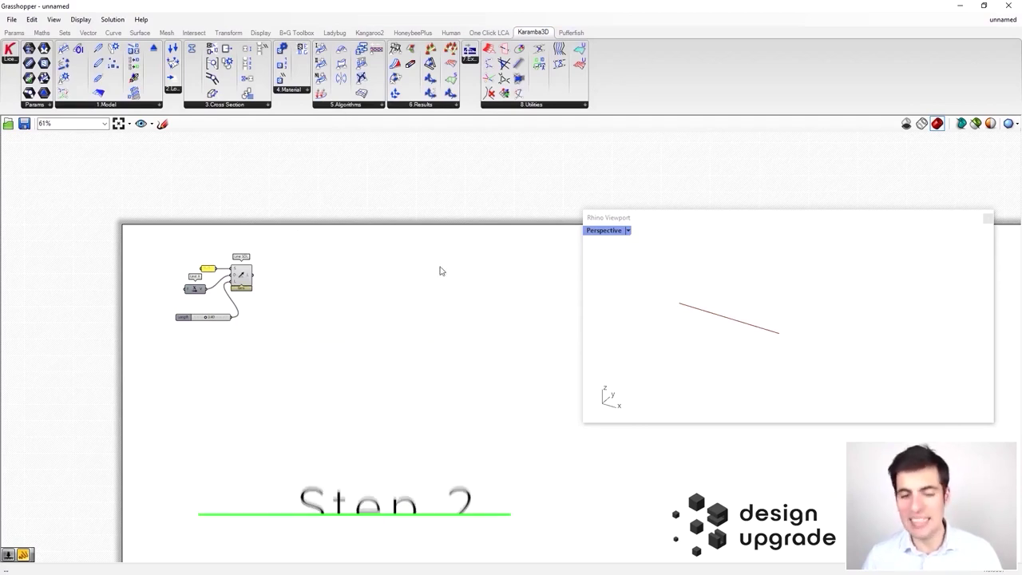
pyautogui.moveTo(437, 269); pyautogui.dragTo(408, 249, button='right')
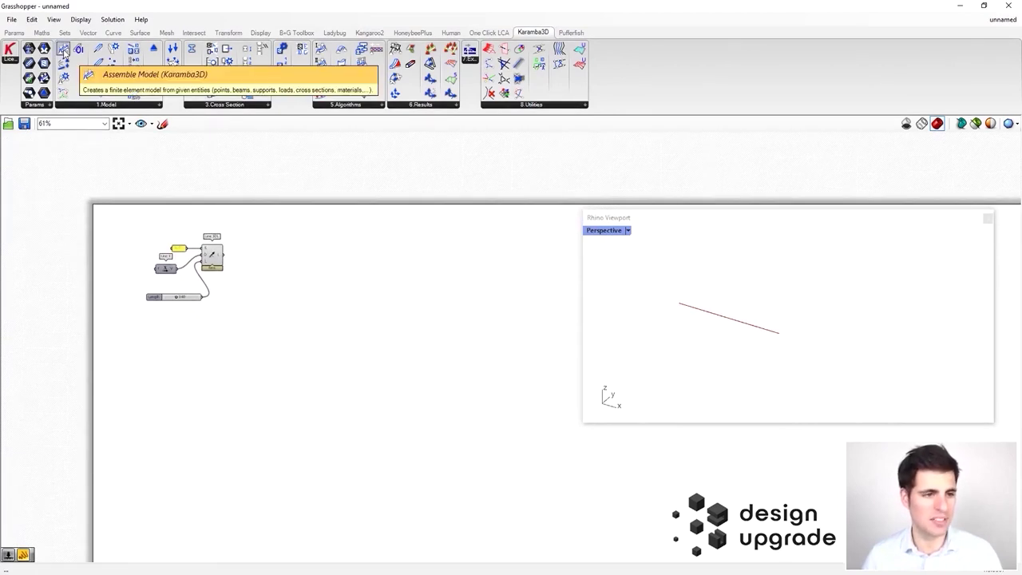
pyautogui.moveTo(458, 274); pyautogui.dragTo(420, 275)
pyautogui.scroll(2, 379, 258)
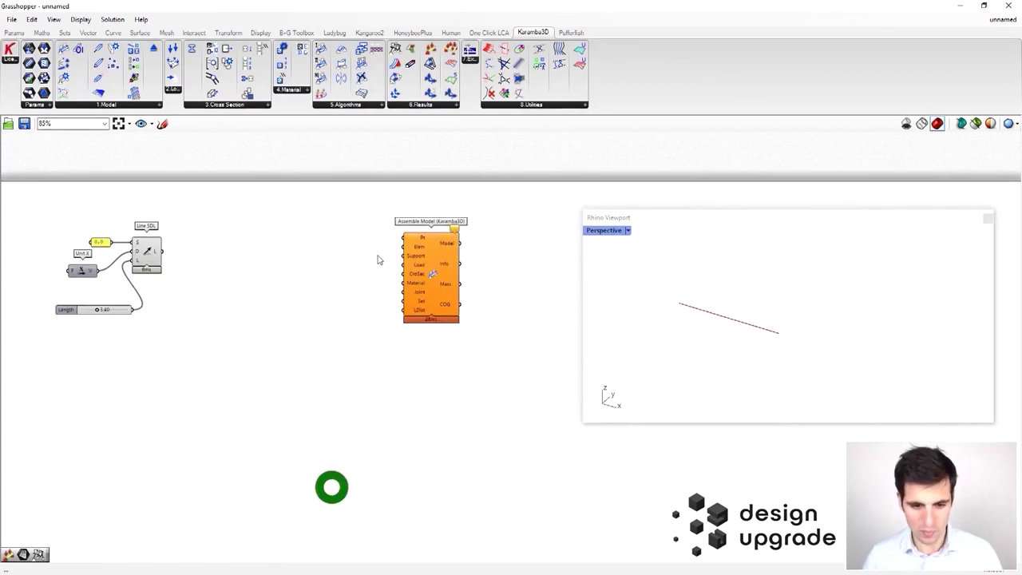
pyautogui.moveTo(453, 281); pyautogui.dragTo(449, 275)
# Step: Examine the inputs of the Assemble Model component, in particular what the Elem input expects
pyautogui.moveTo(463, 265)
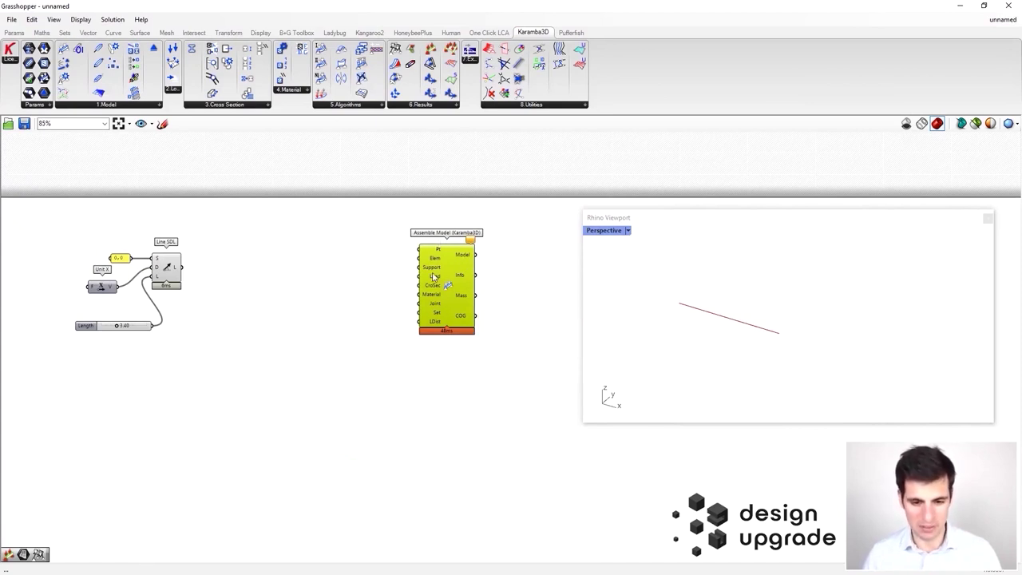
pyautogui.scroll(2, 431, 268)
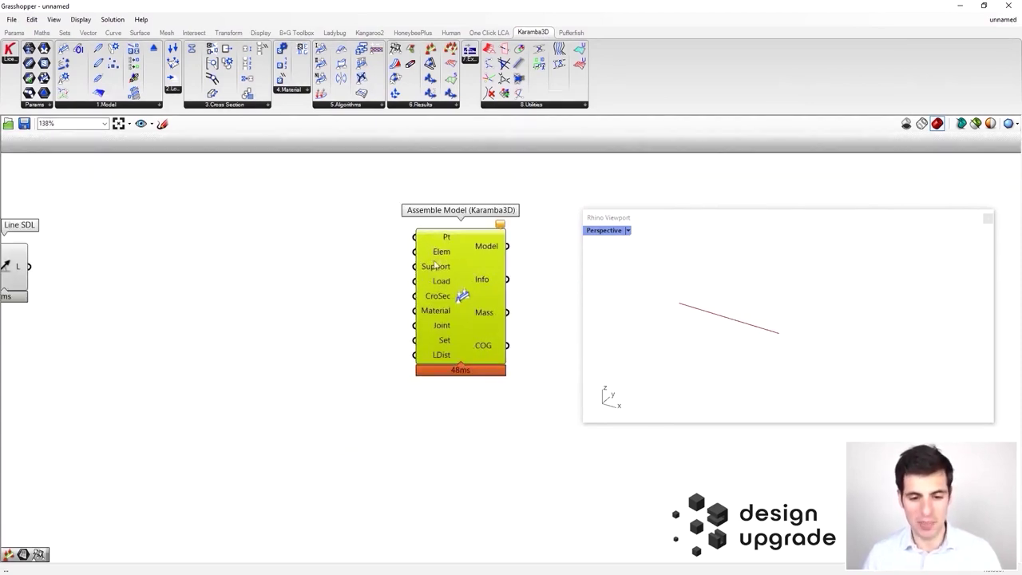
pyautogui.scroll(-1, 459, 270)
pyautogui.scroll(-1, 388, 258)
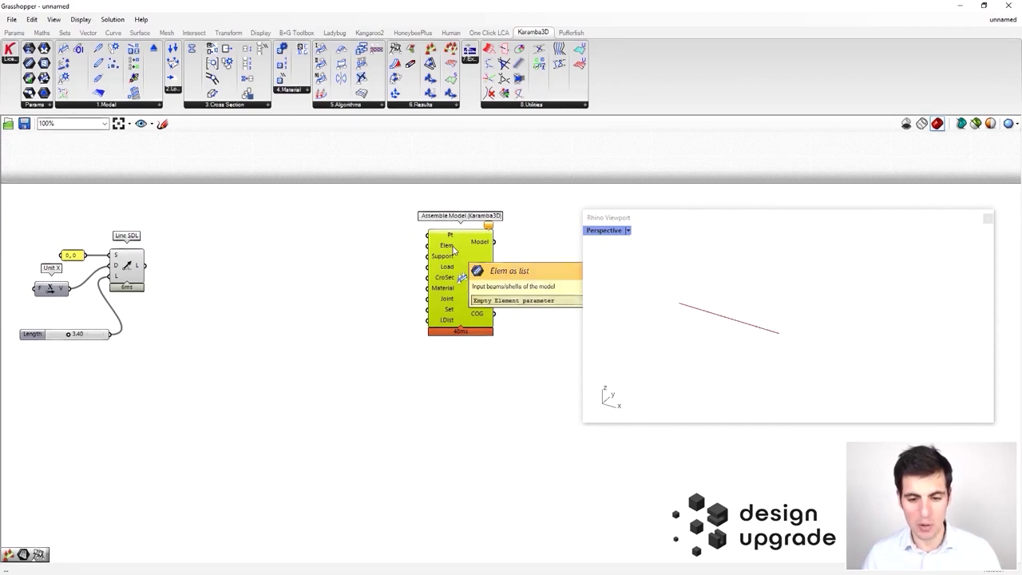
pyautogui.moveTo(453, 250); pyautogui.dragTo(418, 238, button='right')
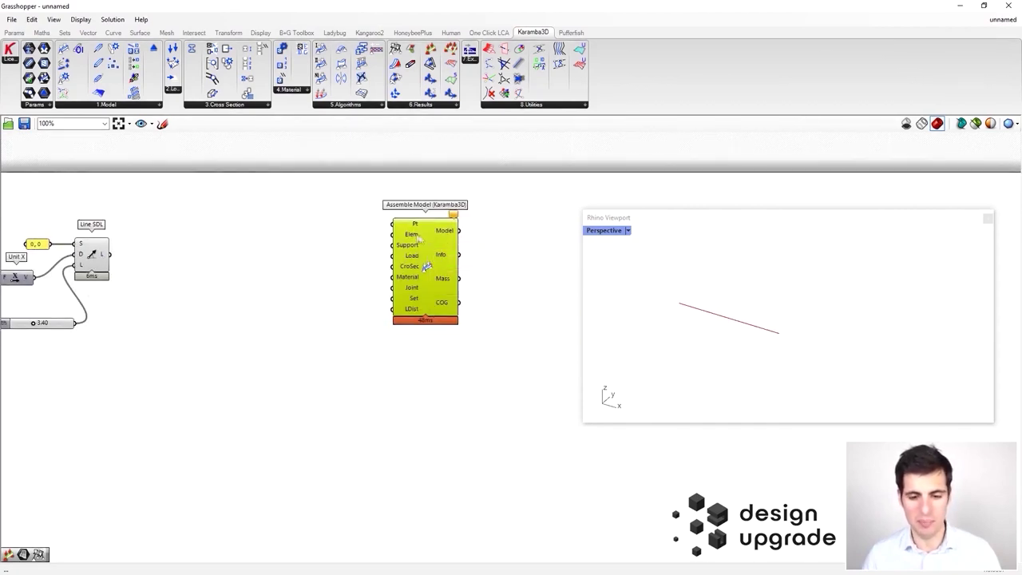
pyautogui.moveTo(420, 238); pyautogui.dragTo(397, 221)
pyautogui.moveTo(385, 219)
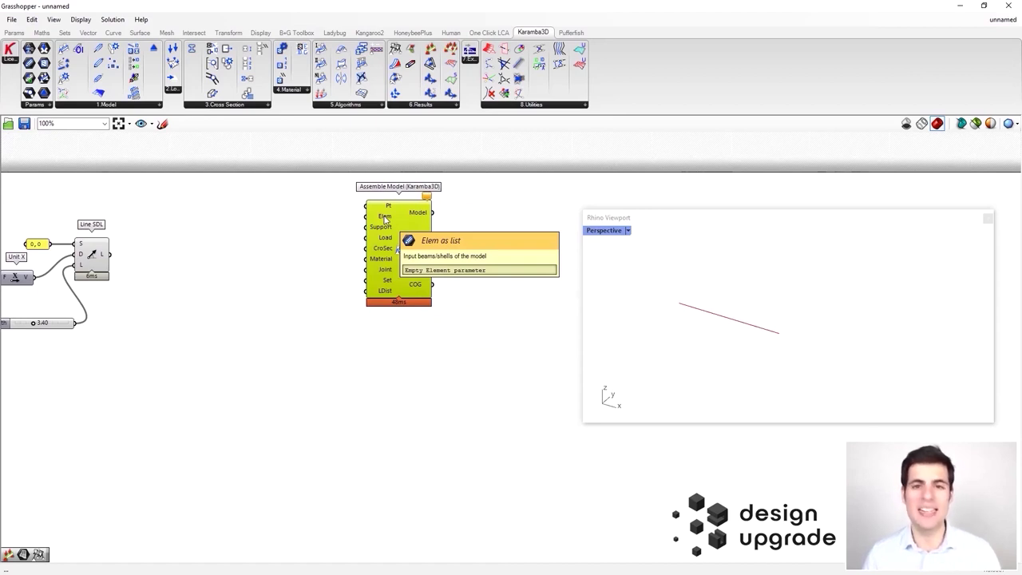
# Step: Add a Line to Beam component beside Line SDL and connect the line output to its Line input
pyautogui.moveTo(208, 246)
pyautogui.mouseDown(button='right')
pyautogui.moveTo(262, 247)
pyautogui.moveTo(222, 252)
pyautogui.mouseUp(button='right')
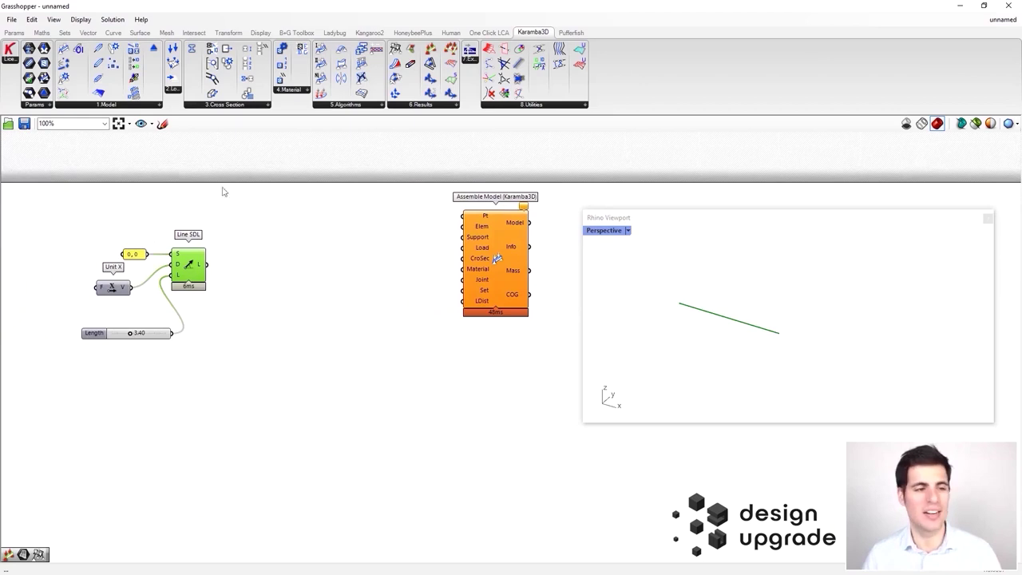
pyautogui.click(110, 106)
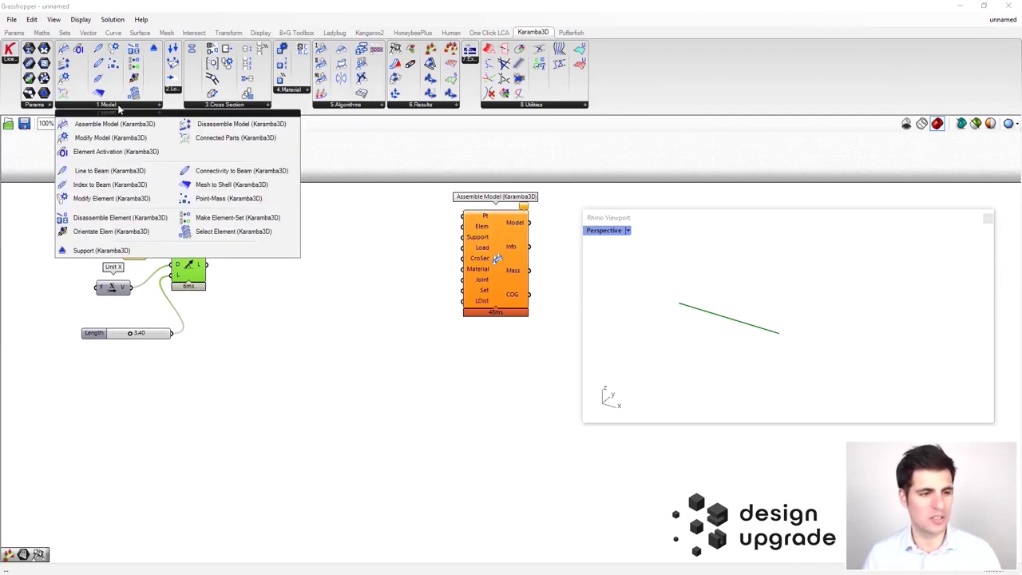
pyautogui.click(131, 171)
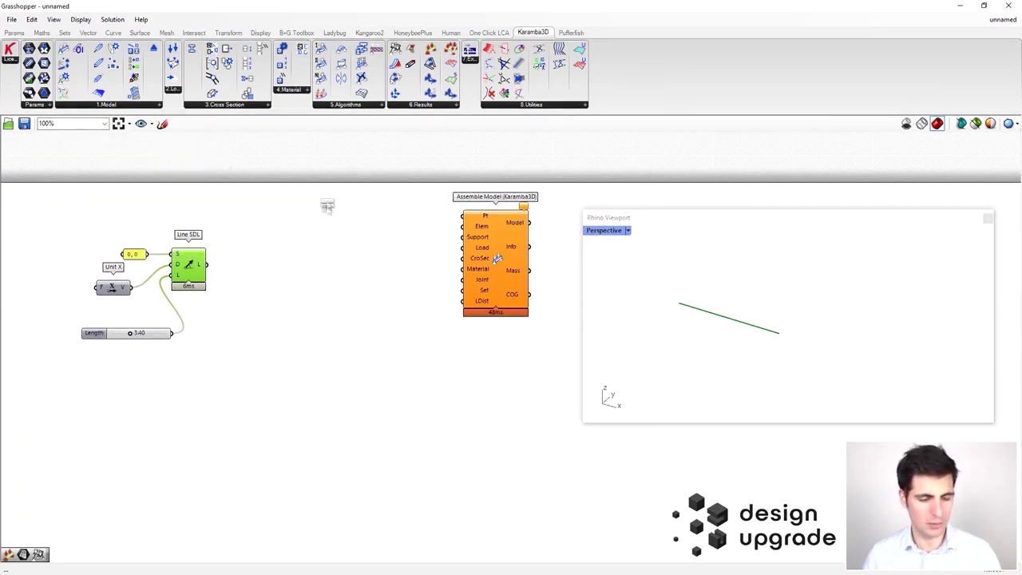
pyautogui.click(283, 265)
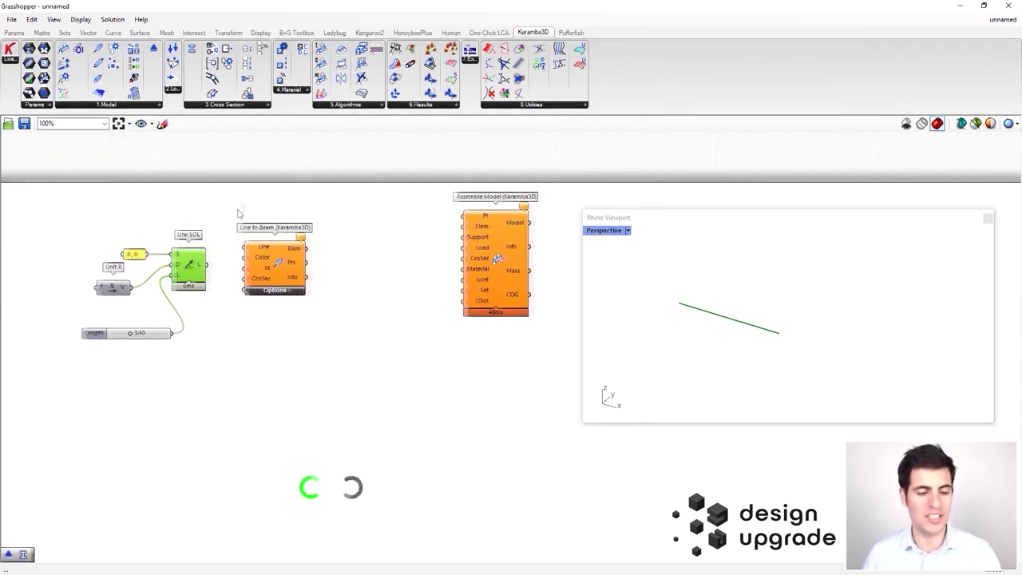
pyautogui.moveTo(236, 212); pyautogui.dragTo(260, 212, button='right')
pyautogui.moveTo(232, 266); pyautogui.dragTo(316, 276)
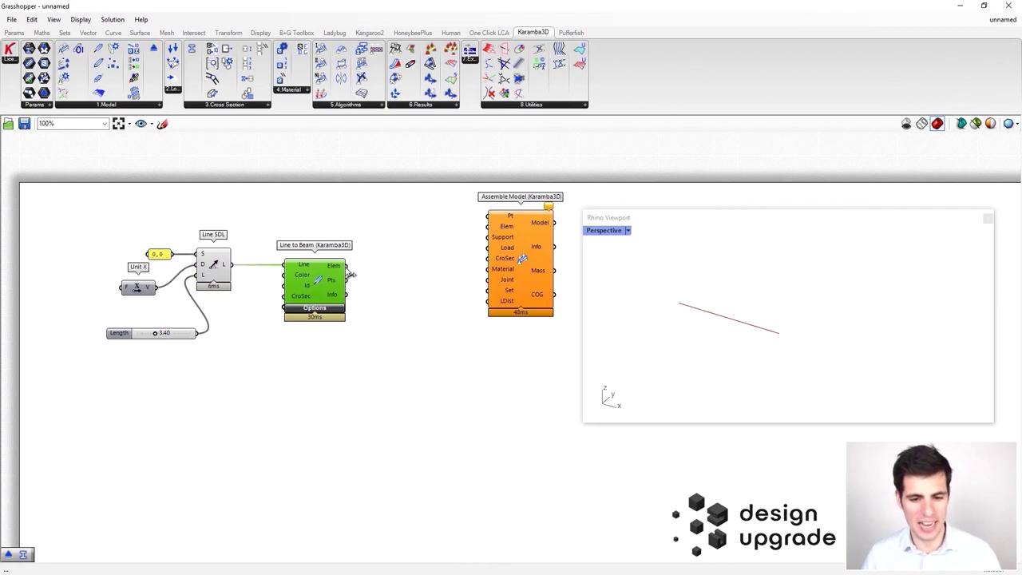
# Step: Connect the Elem output of Line to Beam to the Elem input of Assemble Model and align the components
pyautogui.moveTo(380, 262); pyautogui.dragTo(504, 274)
pyautogui.moveTo(392, 242); pyautogui.dragTo(402, 248, button='right')
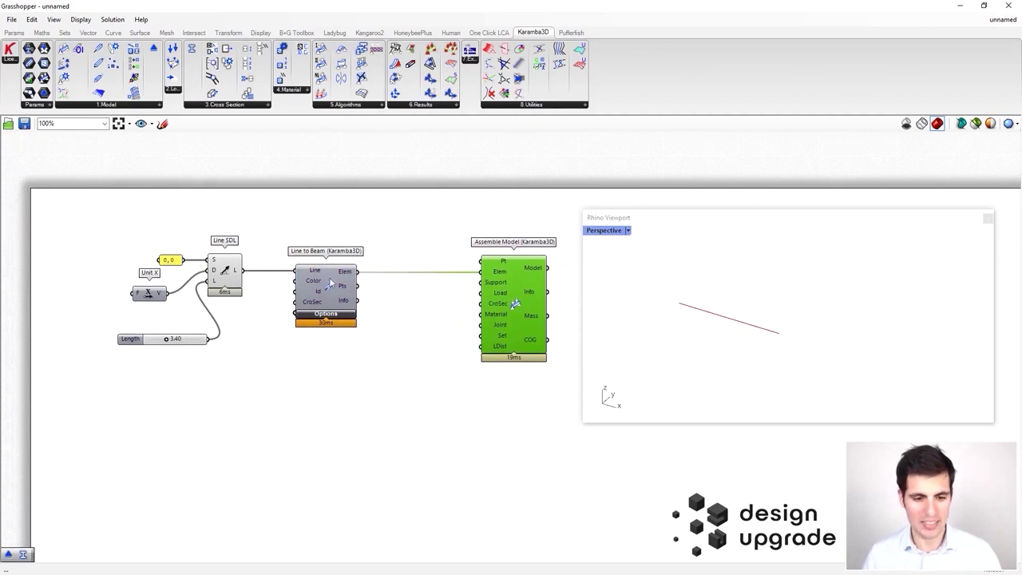
pyautogui.moveTo(332, 285); pyautogui.dragTo(339, 285)
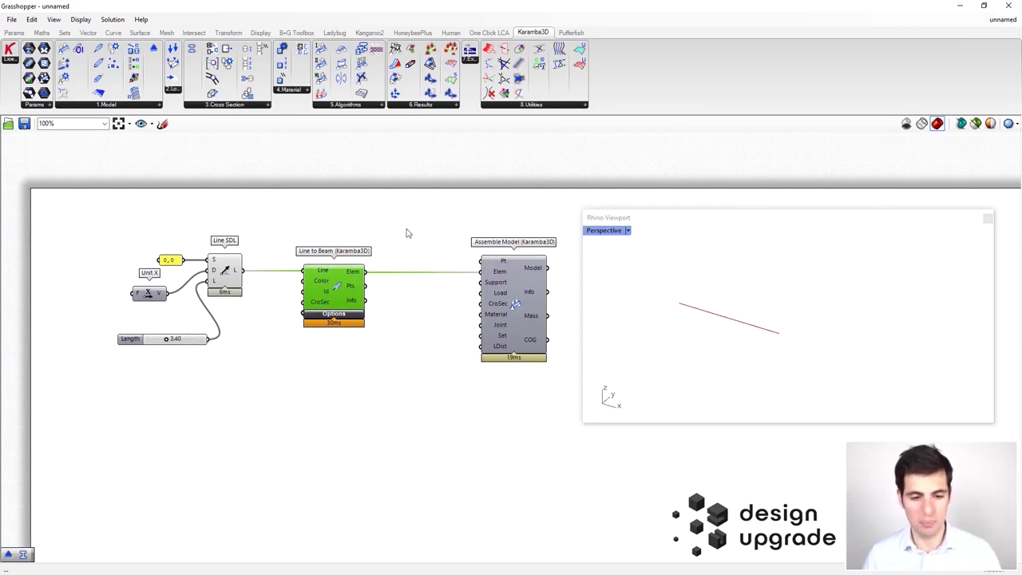
# Step: Inspect the beam data from Line to Beam's Elem output in a temporary text panel and remove the panel
pyautogui.moveTo(349, 279)
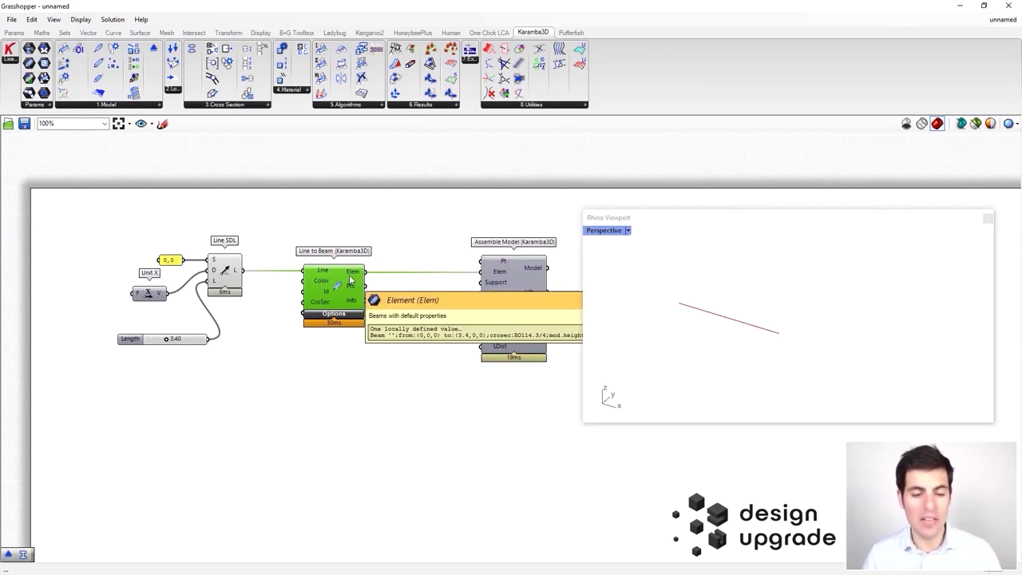
pyautogui.click(400, 227)
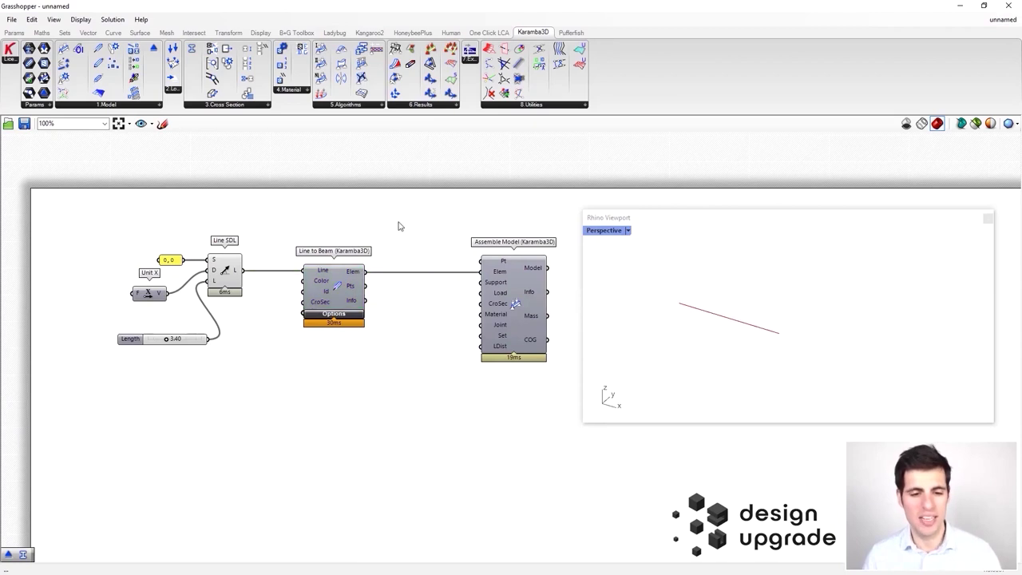
pyautogui.doubleClick(397, 230)
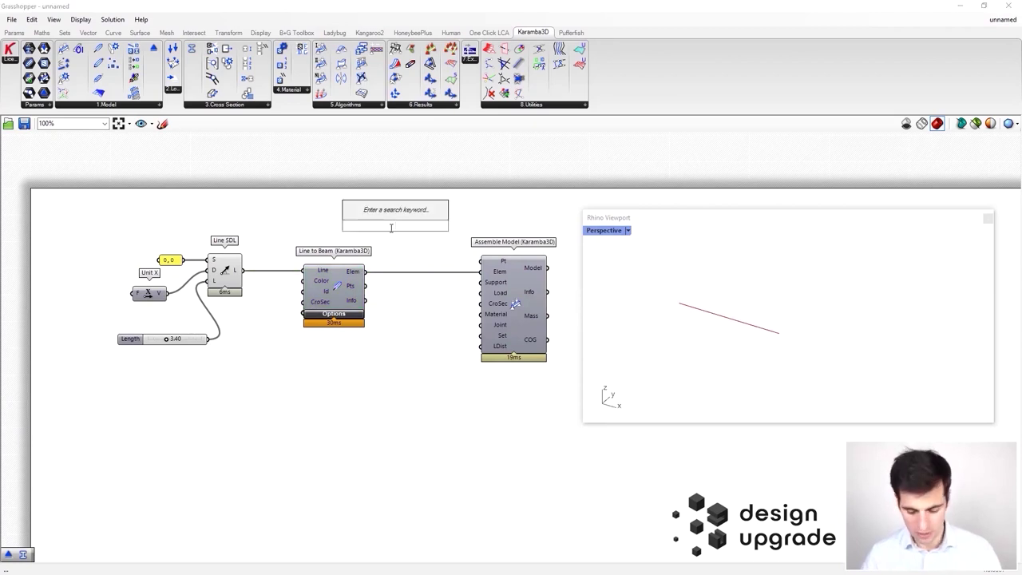
pyautogui.write('panel')
pyautogui.press('Return')
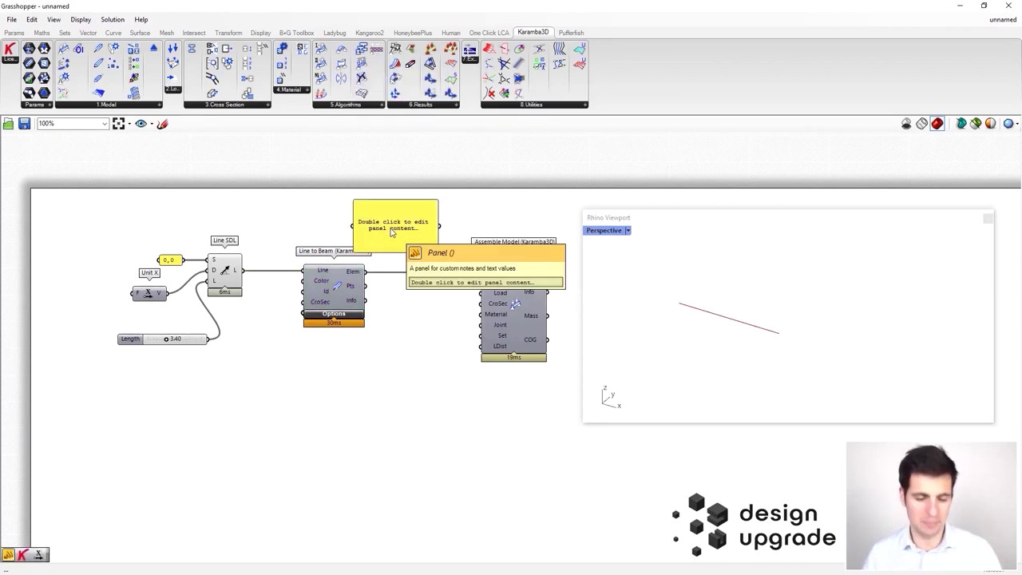
pyautogui.moveTo(358, 230); pyautogui.dragTo(359, 230)
pyautogui.moveTo(423, 237); pyautogui.dragTo(450, 198)
pyautogui.moveTo(496, 226); pyautogui.dragTo(479, 210)
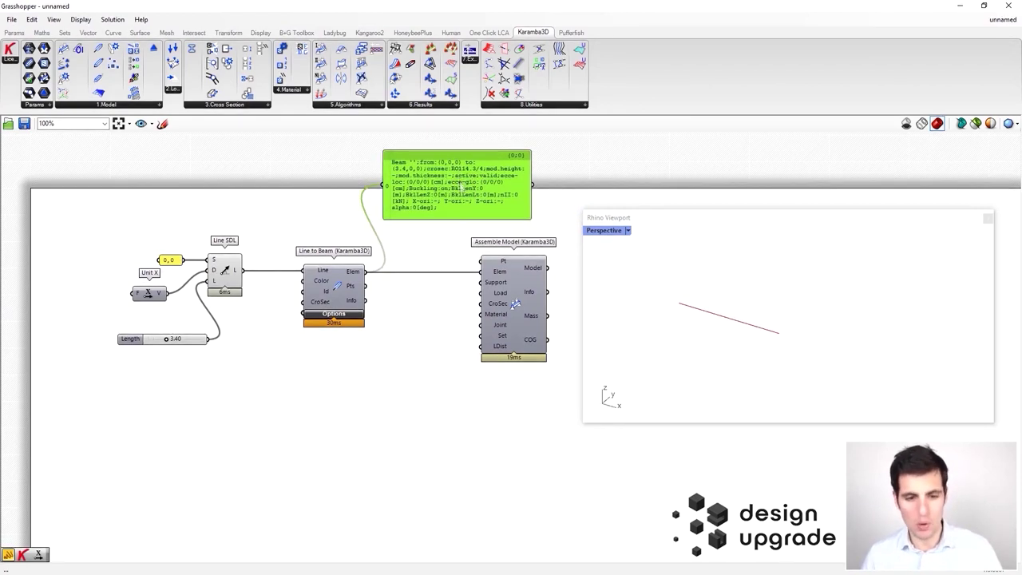
pyautogui.press('Delete')
# Step: Move the whole definition down the canvas to free space above it
pyautogui.moveTo(410, 192)
pyautogui.mouseDown(button='right')
pyautogui.moveTo(420, 180)
pyautogui.moveTo(424, 190)
pyautogui.mouseUp(button='right')
pyautogui.moveTo(364, 289); pyautogui.dragTo(390, 288)
pyautogui.moveTo(519, 369); pyautogui.dragTo(236, 230)
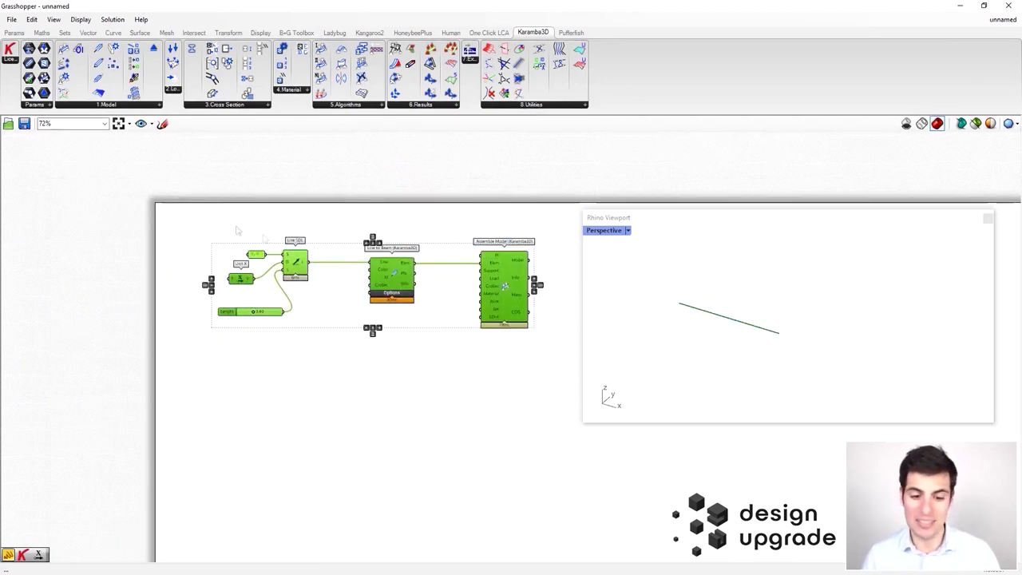
pyautogui.moveTo(388, 275); pyautogui.dragTo(375, 345)
pyautogui.click(390, 273)
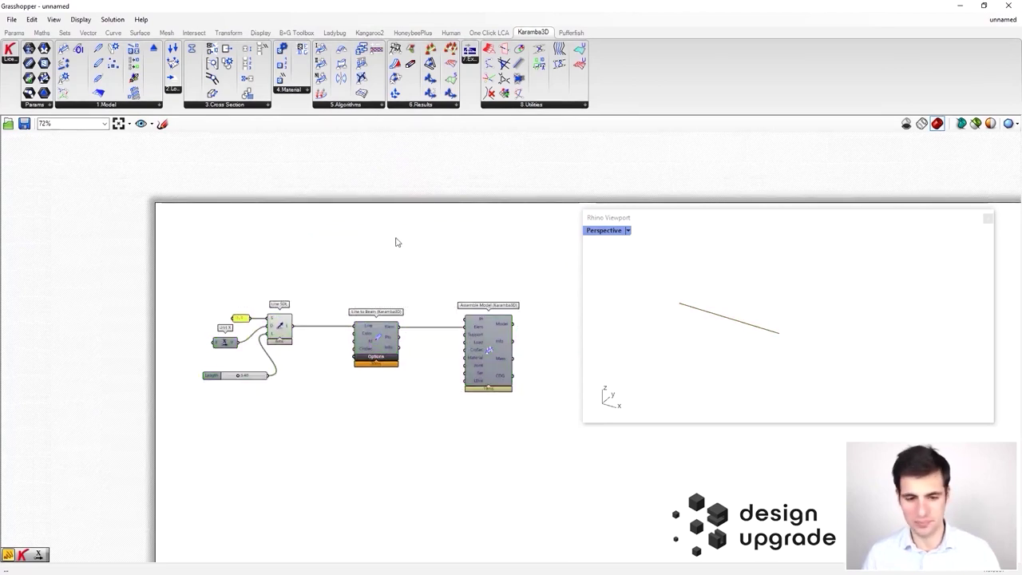
# Step: Place a Karamba3D Cross Section component above Line to Beam and shift the line, beam and assembly components down to clear it
pyautogui.scroll(1, 408, 228)
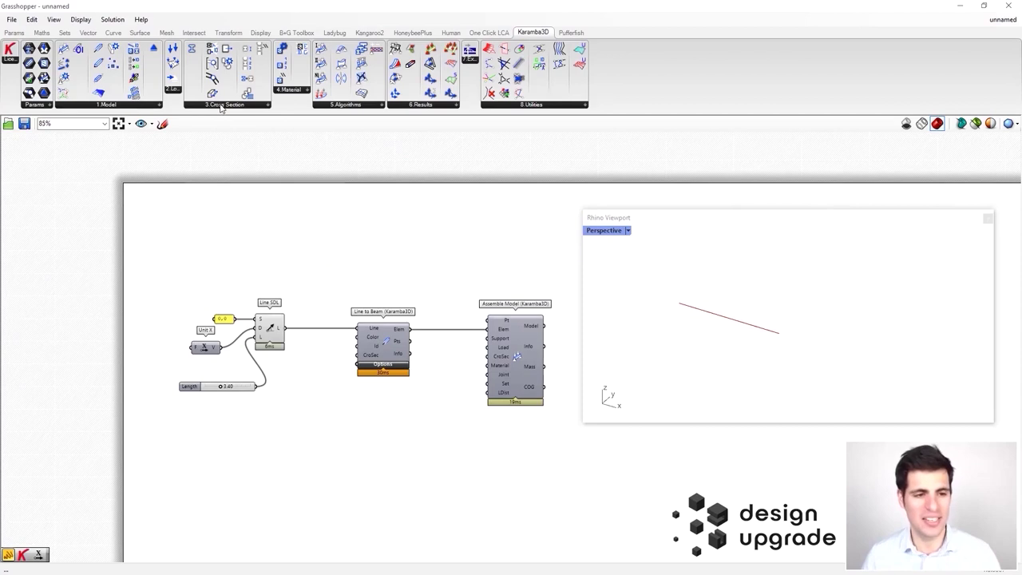
pyautogui.click(222, 105)
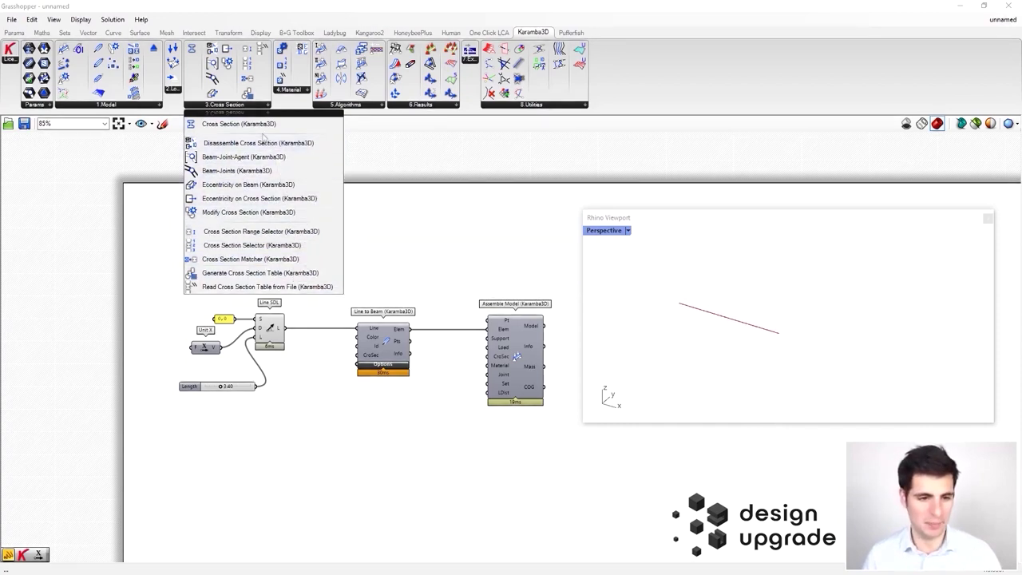
pyautogui.click(257, 131)
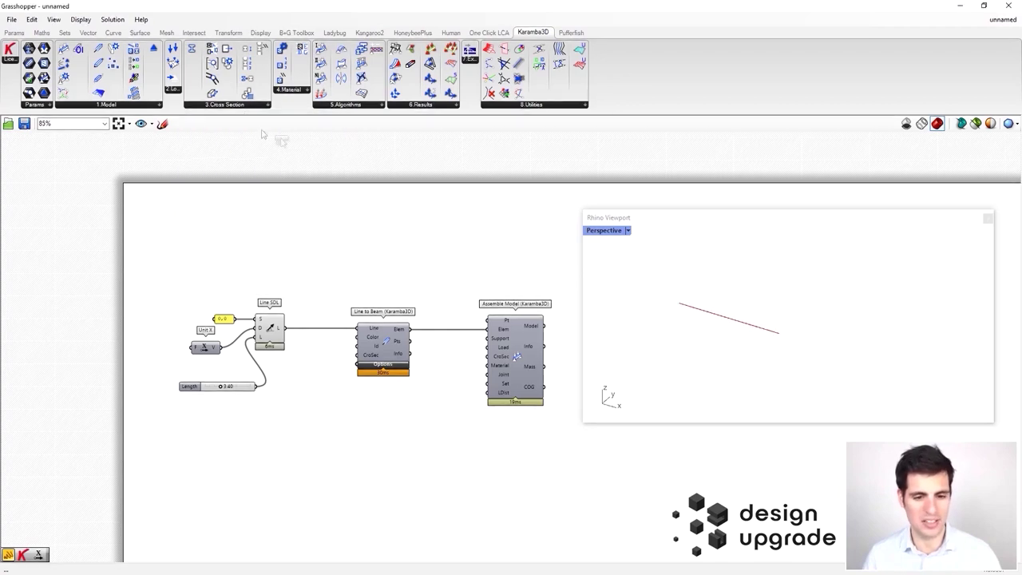
pyautogui.click(376, 213)
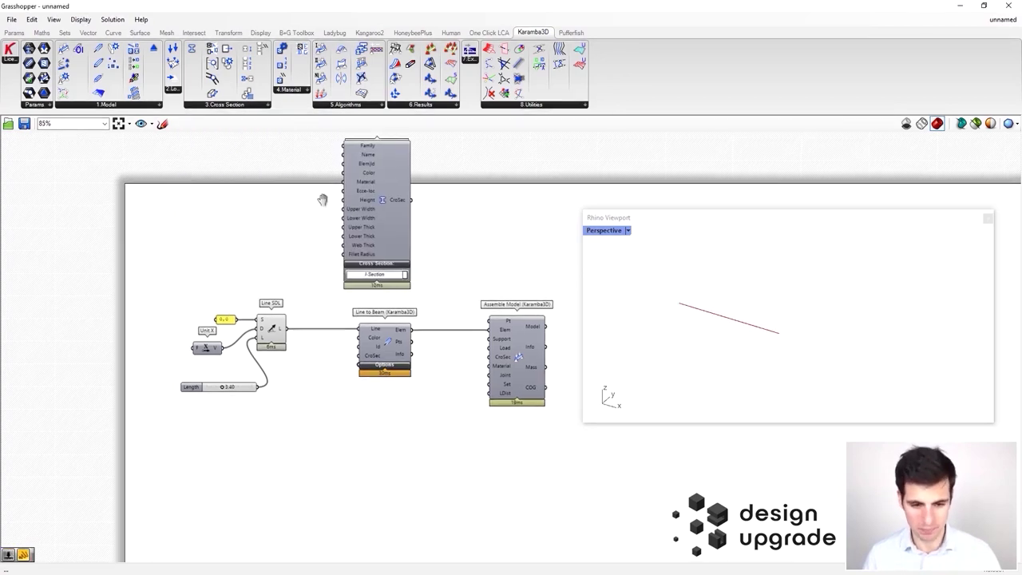
pyautogui.moveTo(515, 462); pyautogui.dragTo(141, 297)
pyautogui.moveTo(375, 349); pyautogui.dragTo(372, 405)
pyautogui.click(368, 312)
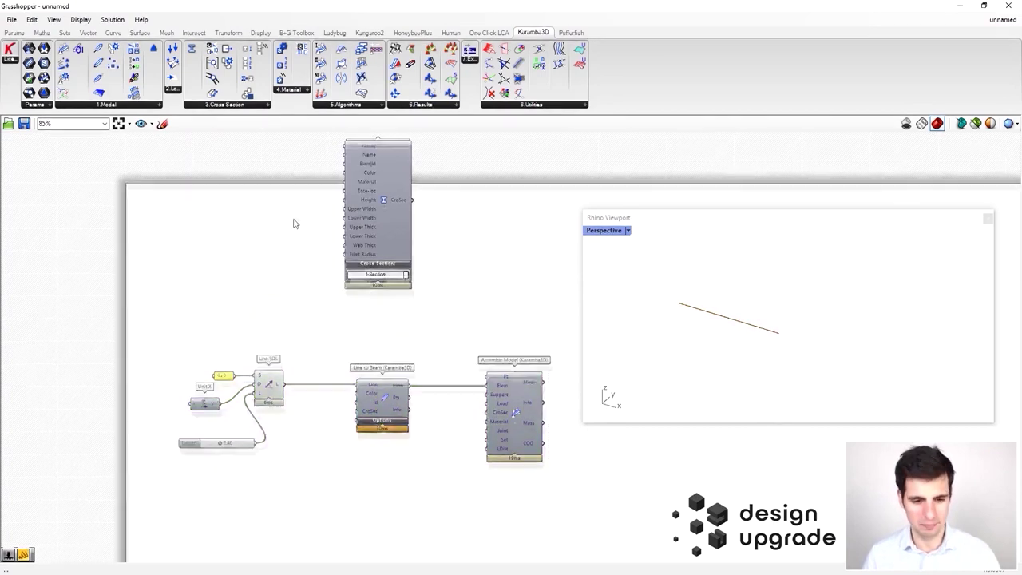
# Step: Set the Cross Section component's type to Trapezoid
pyautogui.scroll(3, 294, 223)
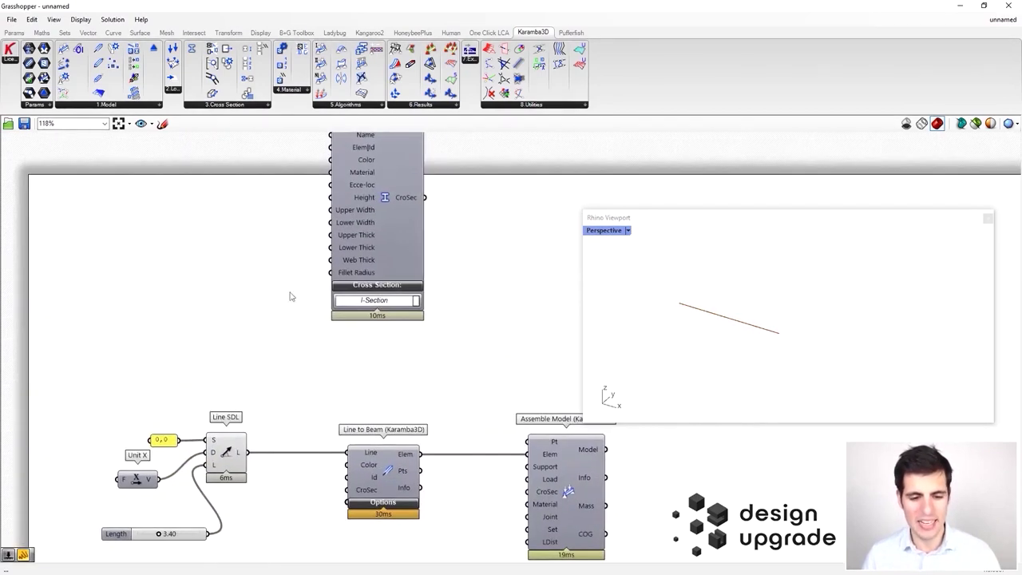
pyautogui.click(385, 302)
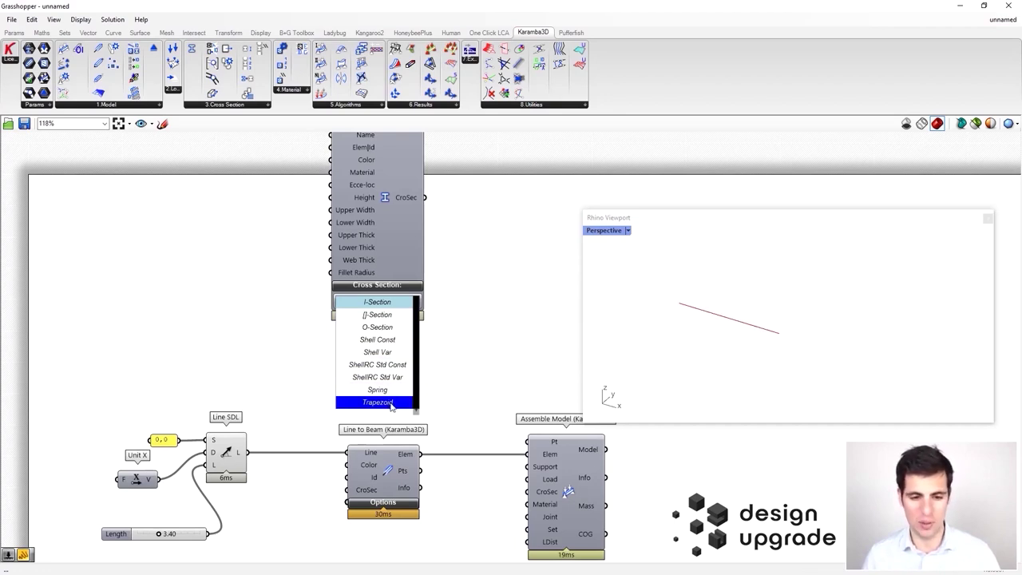
pyautogui.click(390, 404)
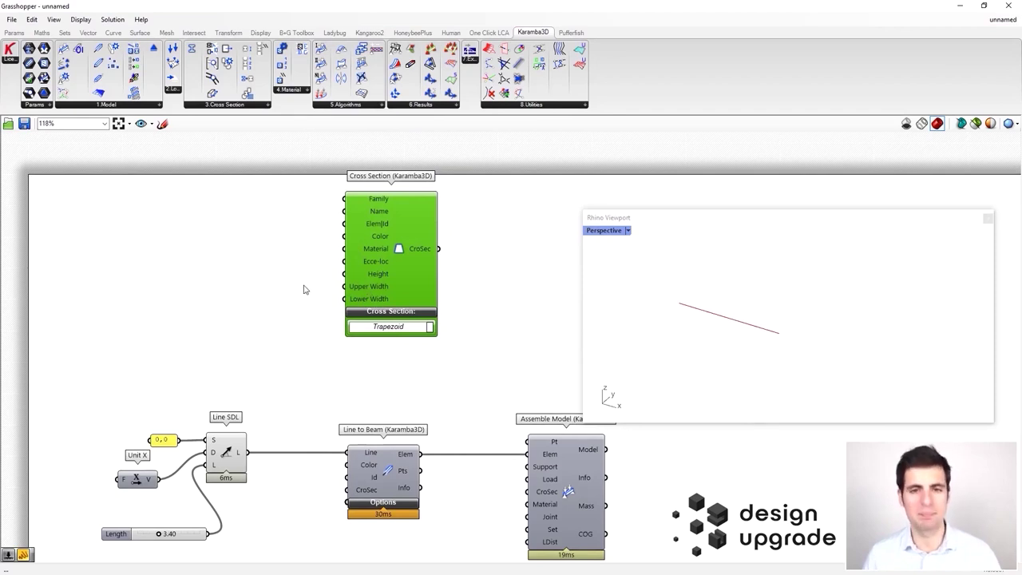
# Step: Add a number slider with value 20 and connect it to both the Lower Width and Upper Width inputs of Cross Section
pyautogui.moveTo(310, 273); pyautogui.dragTo(328, 272, button='right')
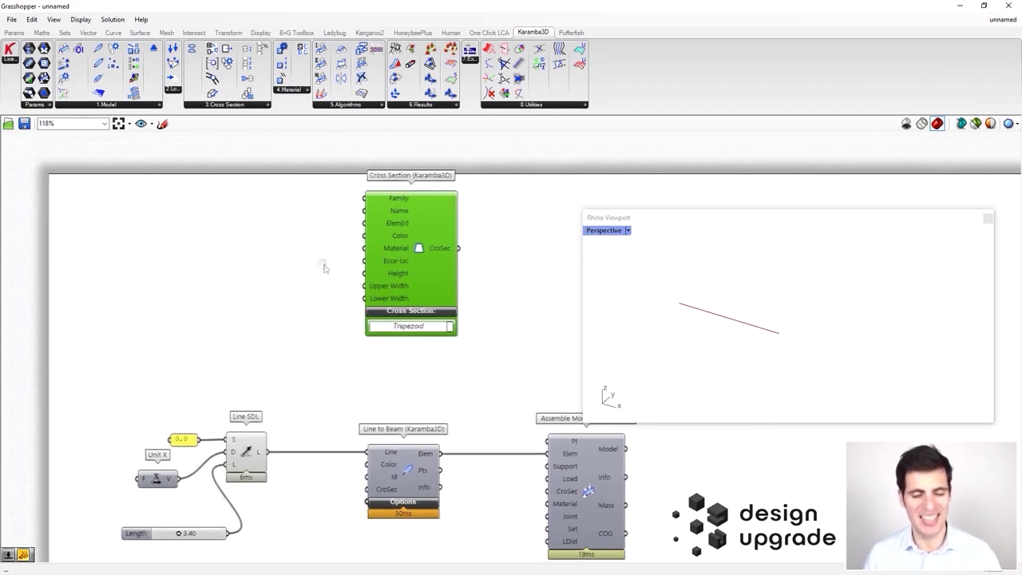
pyautogui.moveTo(388, 303)
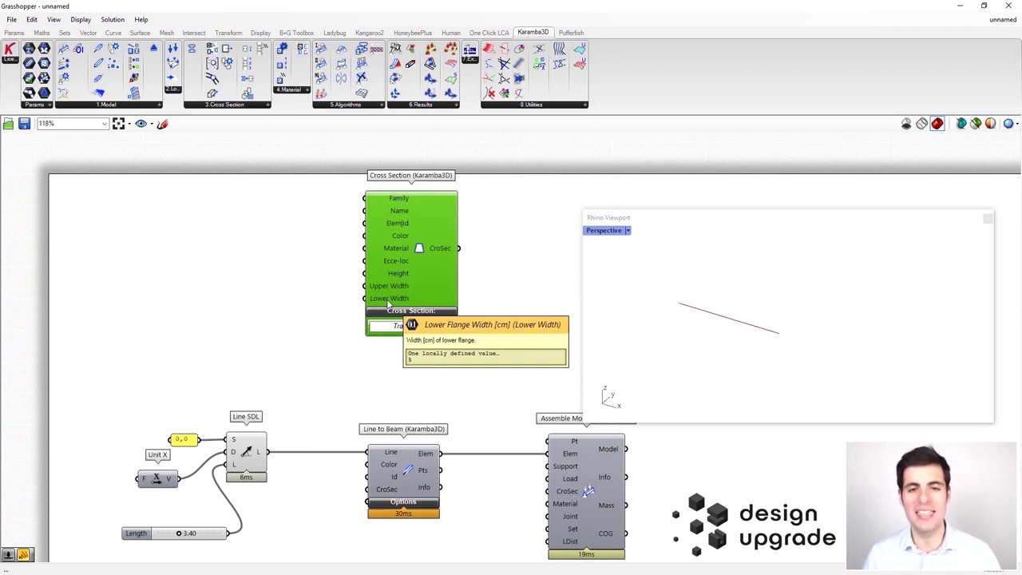
pyautogui.doubleClick(276, 302)
pyautogui.write('20')
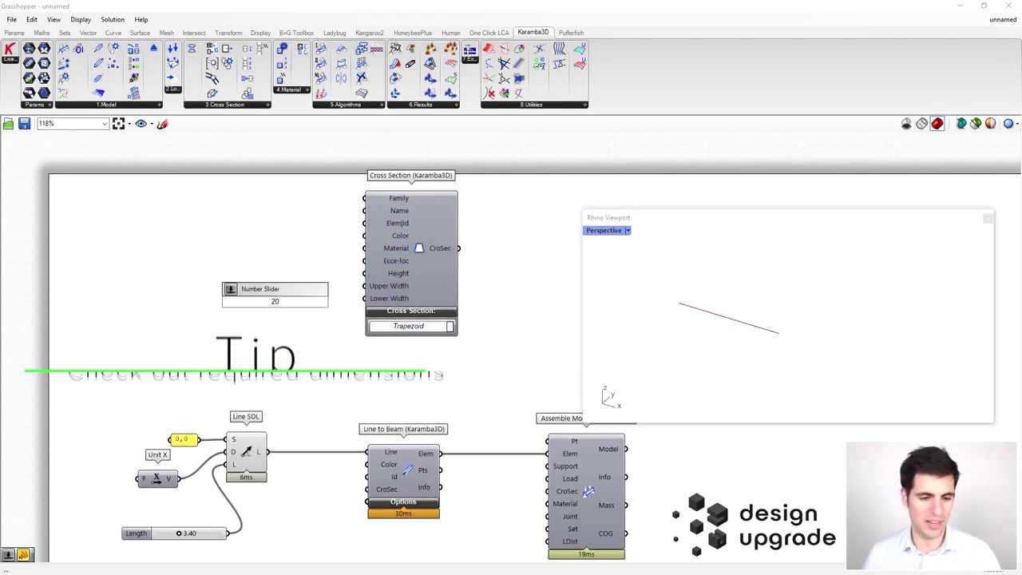
pyautogui.press('Return')
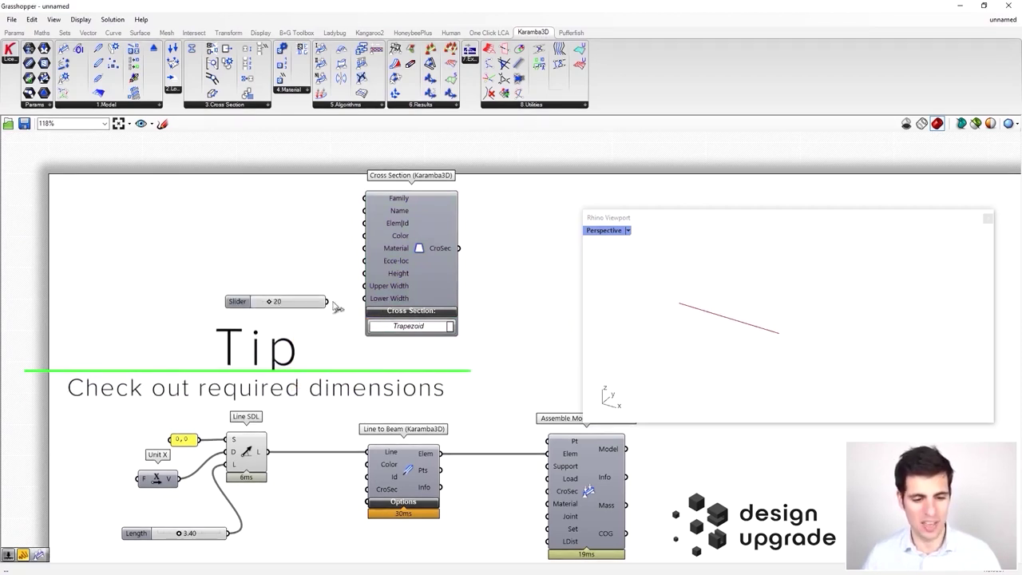
pyautogui.moveTo(328, 302); pyautogui.dragTo(297, 301)
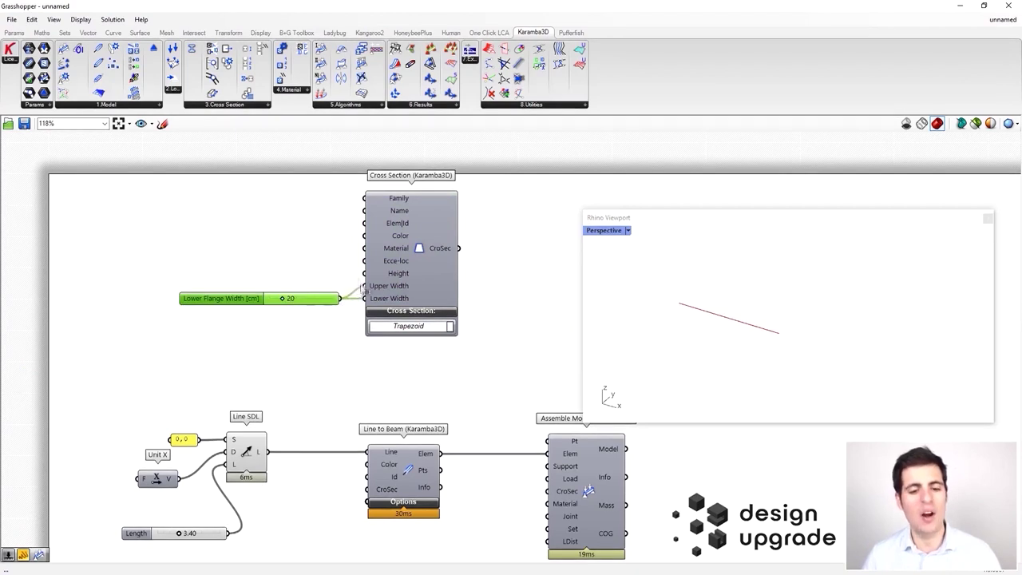
# Step: Add a number slider with value 60 and connect it to the Height input of Cross Section
pyautogui.doubleClick(282, 243)
pyautogui.write('60')
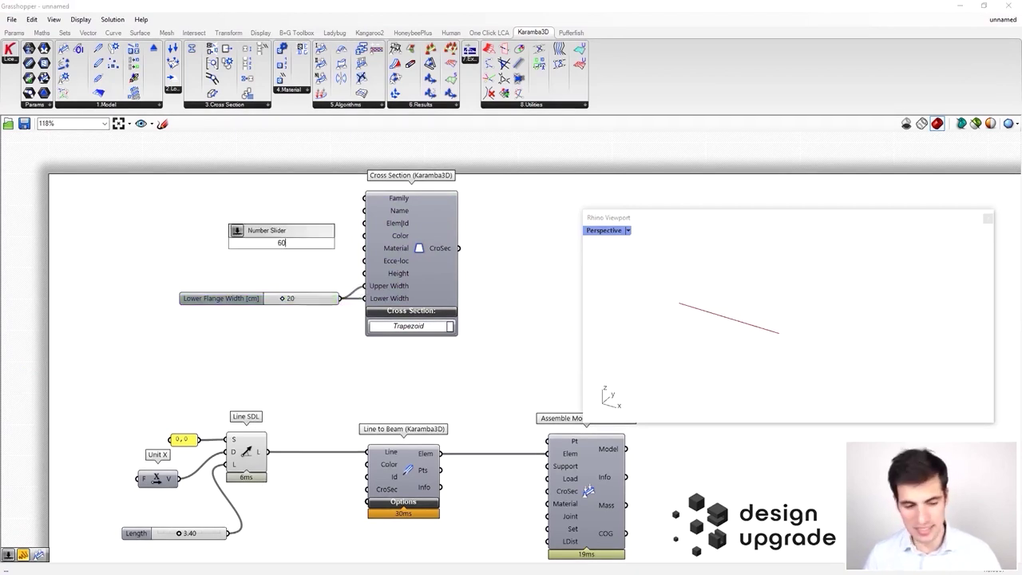
pyautogui.press('Return')
pyautogui.moveTo(332, 243)
pyautogui.mouseDown()
pyautogui.moveTo(365, 273)
pyautogui.moveTo(331, 252)
pyautogui.moveTo(326, 262)
pyautogui.mouseUp()
# Step: Connect the CroSec output of Cross Section to the CroSec input of Line to Beam
pyautogui.moveTo(329, 245); pyautogui.dragTo(306, 231, button='right')
pyautogui.moveTo(435, 234); pyautogui.dragTo(349, 479)
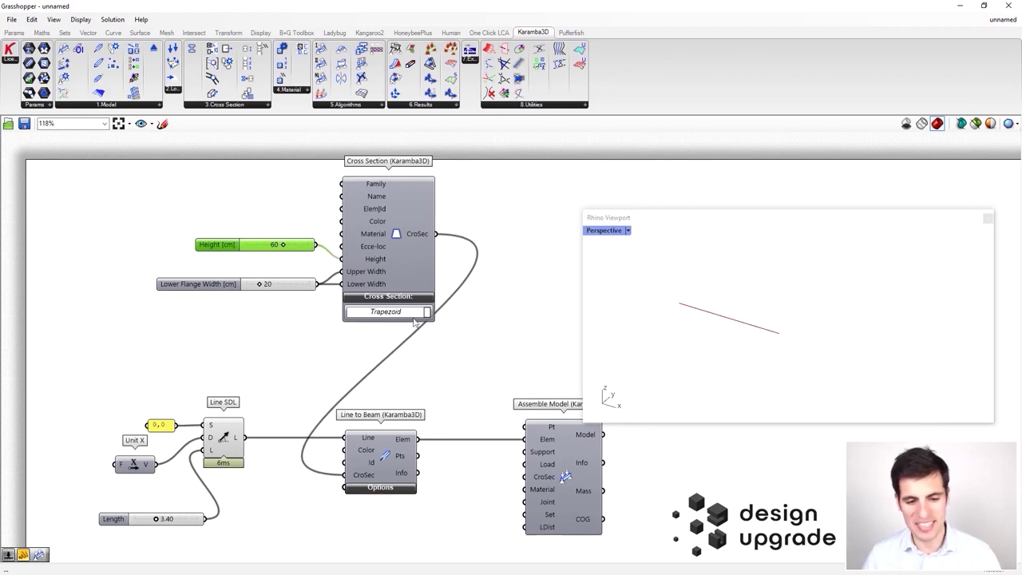
pyautogui.click(459, 342)
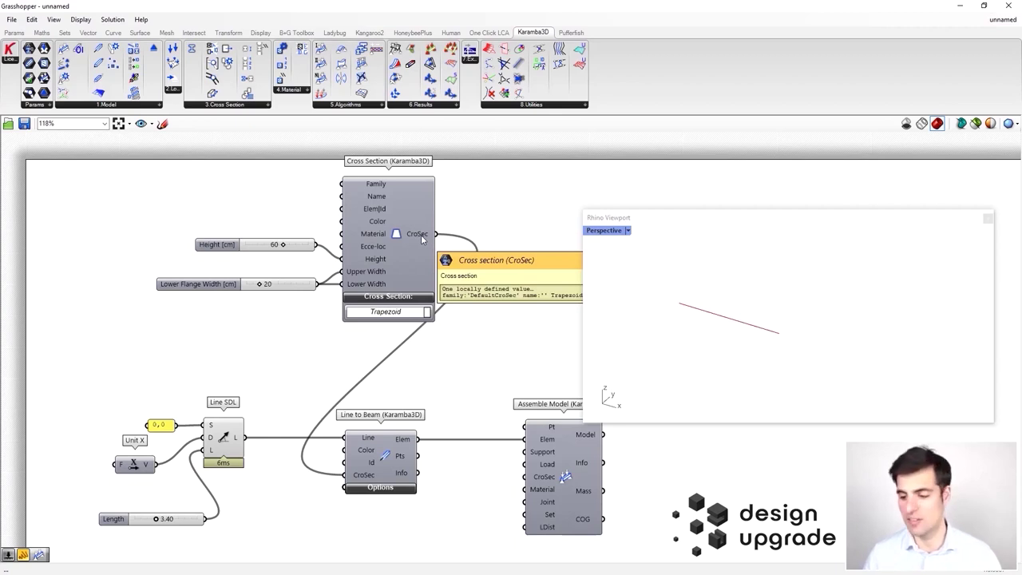
# Step: Move all components further down the canvas to make room above the Cross Section component
pyautogui.moveTo(227, 218); pyautogui.dragTo(266, 229, button='right')
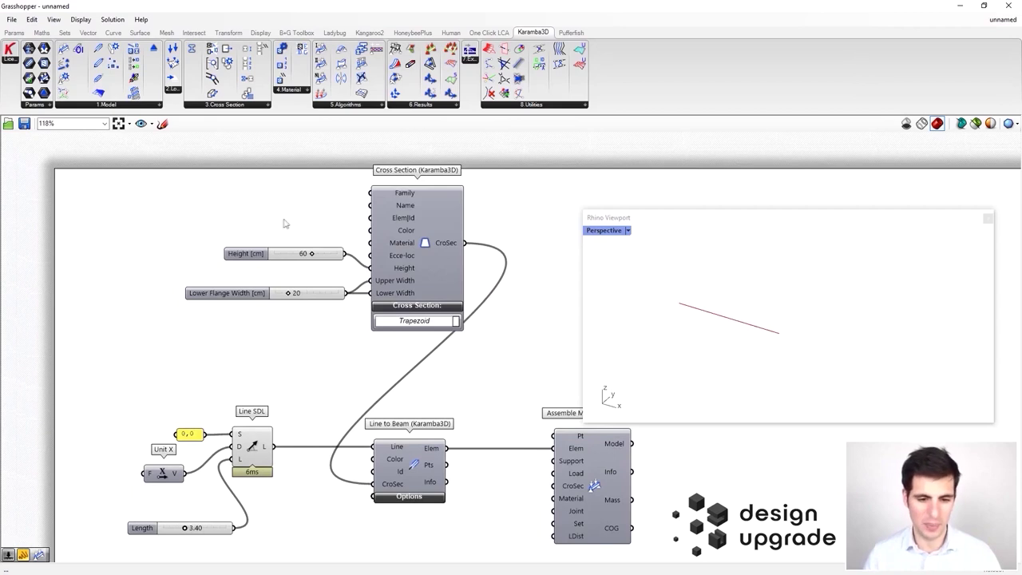
pyautogui.scroll(-3, 285, 222)
pyautogui.moveTo(152, 181); pyautogui.dragTo(514, 492)
pyautogui.moveTo(479, 388); pyautogui.dragTo(502, 472)
pyautogui.click(381, 261)
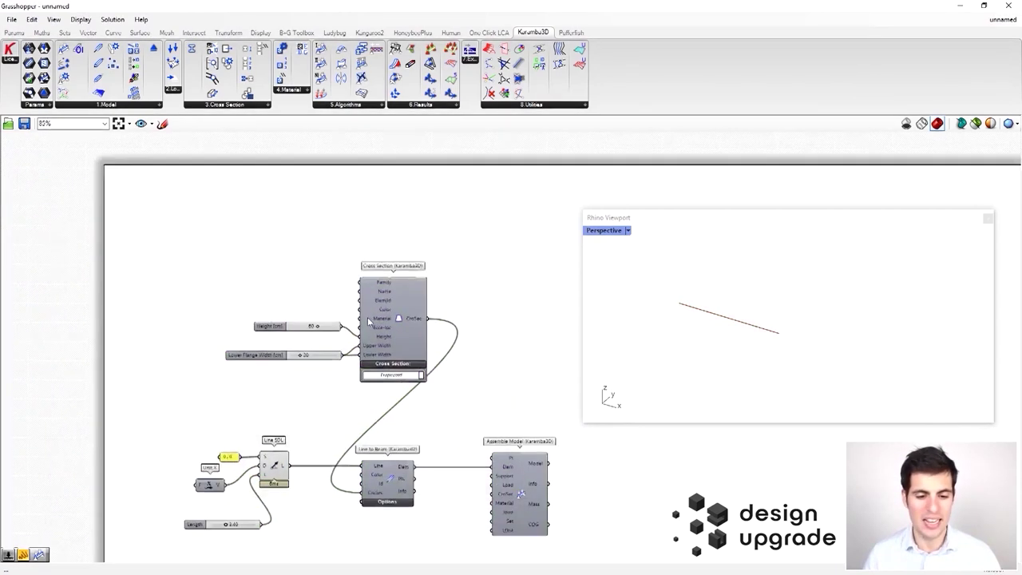
# Step: Place a Karamba3D Material Selection component up and to the left of the Cross Section component
pyautogui.scroll(3, 372, 317)
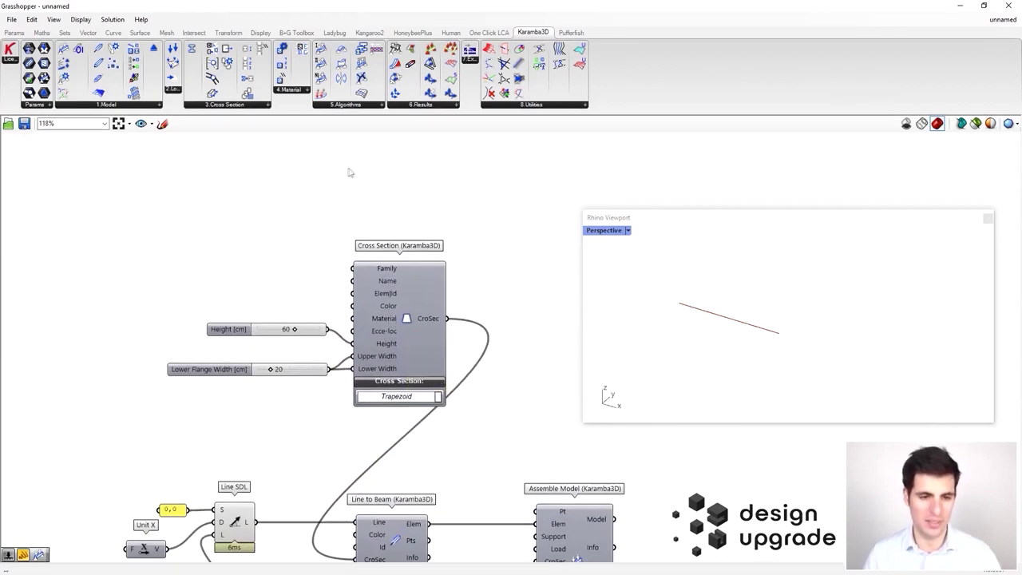
pyautogui.click(283, 91)
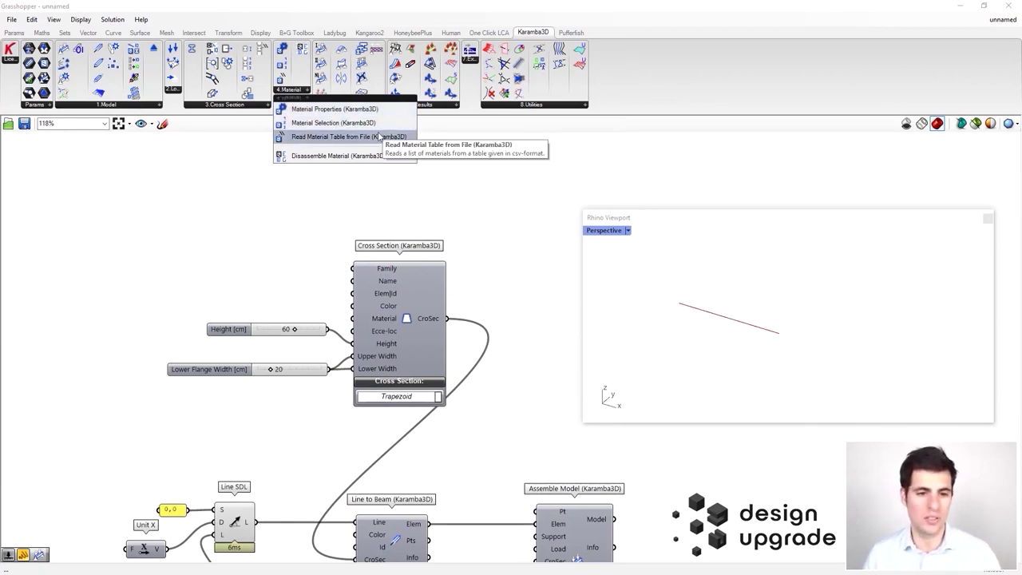
pyautogui.click(325, 123)
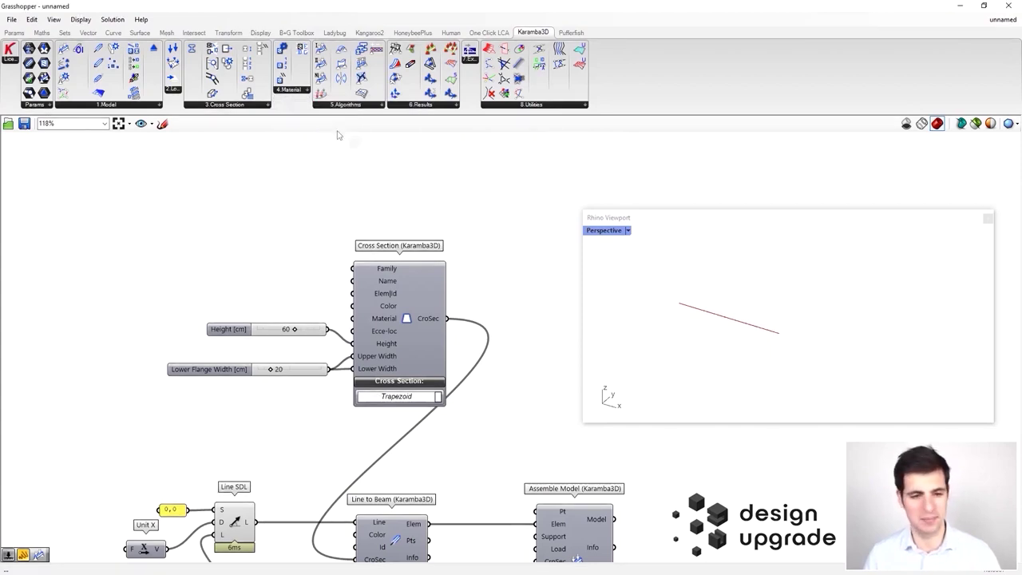
pyautogui.click(144, 206)
pyautogui.moveTo(143, 205); pyautogui.dragTo(267, 226, button='right')
pyautogui.scroll(-3, 267, 226)
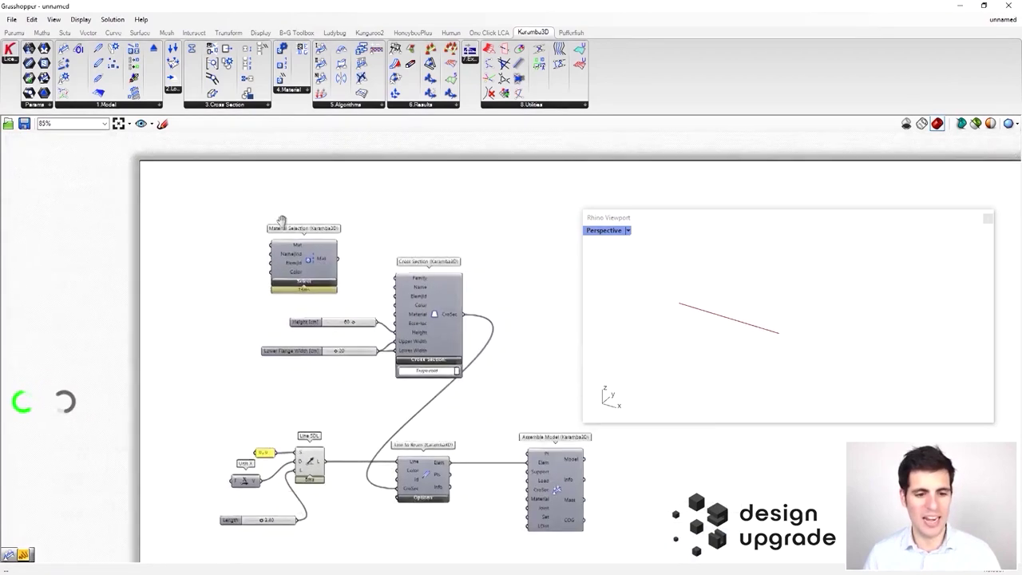
pyautogui.click(269, 242)
pyautogui.scroll(3, 270, 242)
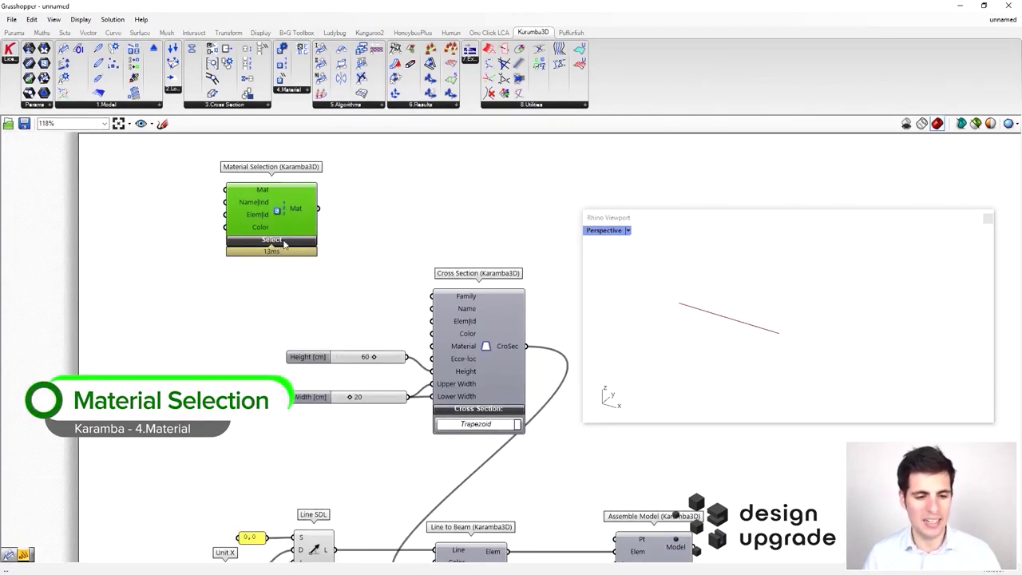
# Step: Expand the Select options of Material Selection and set the material family to Concrete
pyautogui.click(283, 241)
pyautogui.click(356, 203)
pyautogui.moveTo(343, 242); pyautogui.dragTo(349, 247, button='right')
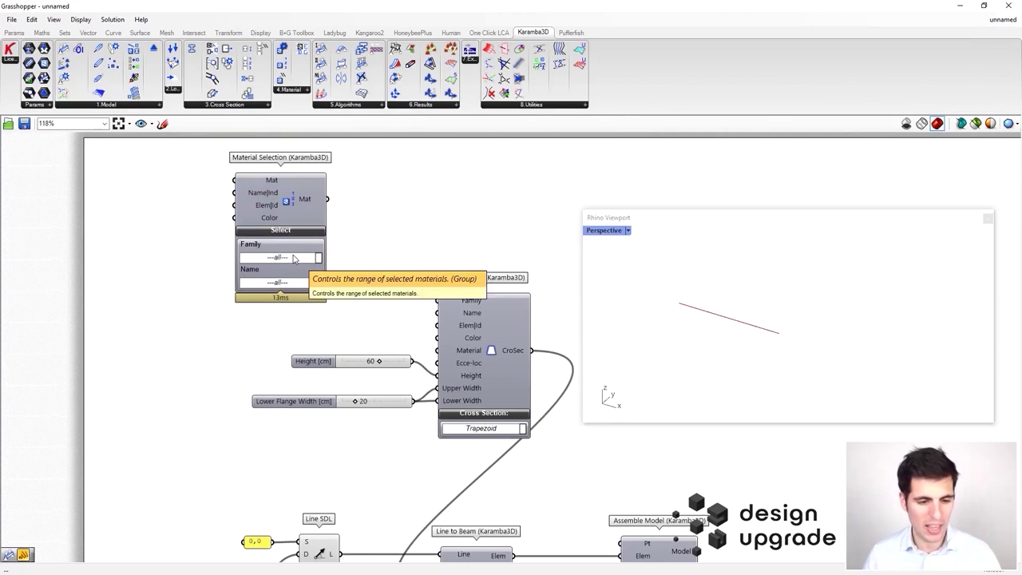
pyautogui.click(294, 258)
pyautogui.click(301, 299)
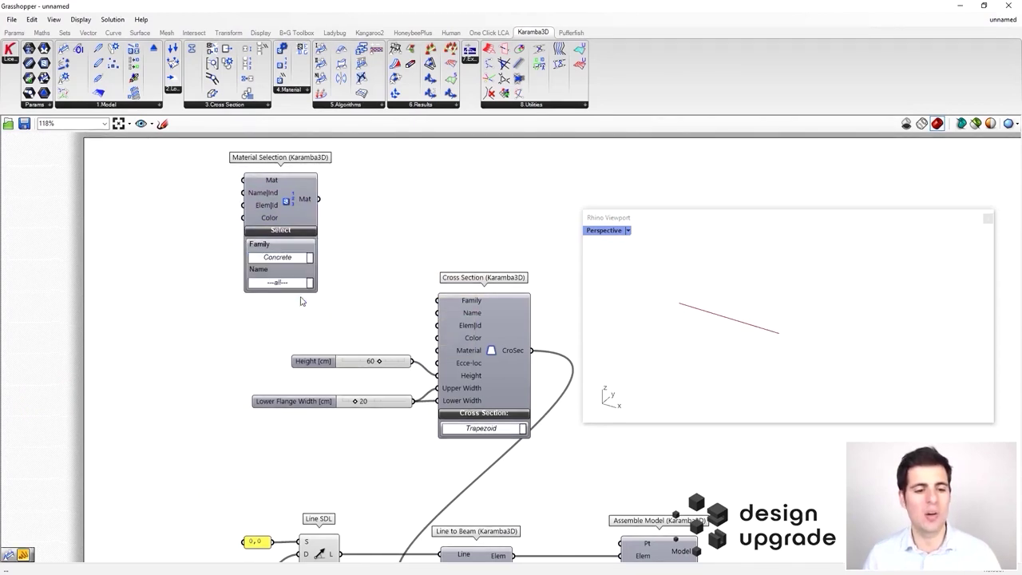
# Step: Set the concrete's name to C30/37 and connect the Mat output to the Material input of Cross Section
pyautogui.click(296, 286)
pyautogui.scroll(-2, 311, 303)
pyautogui.scroll(-1, 286, 327)
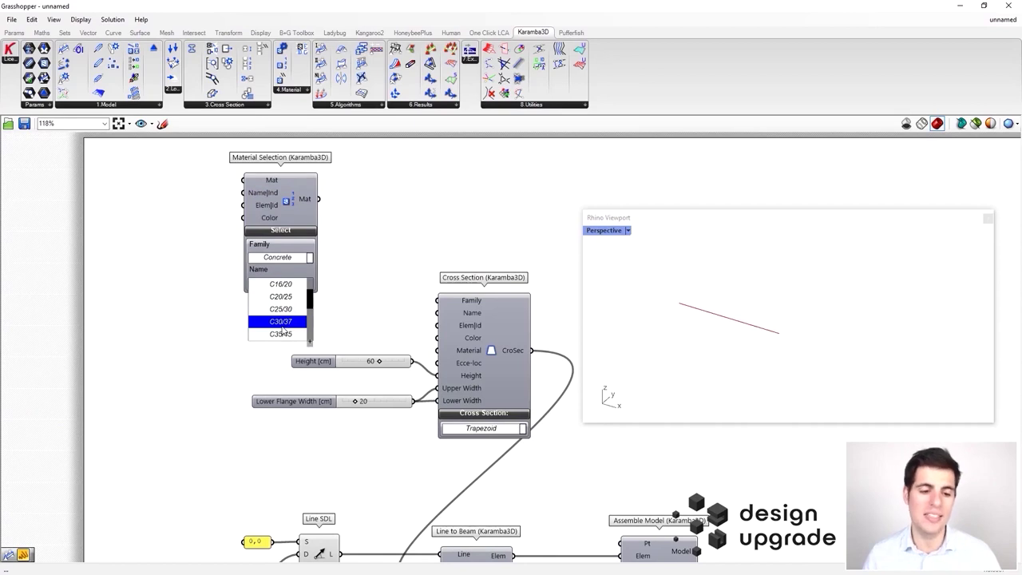
pyautogui.click(281, 322)
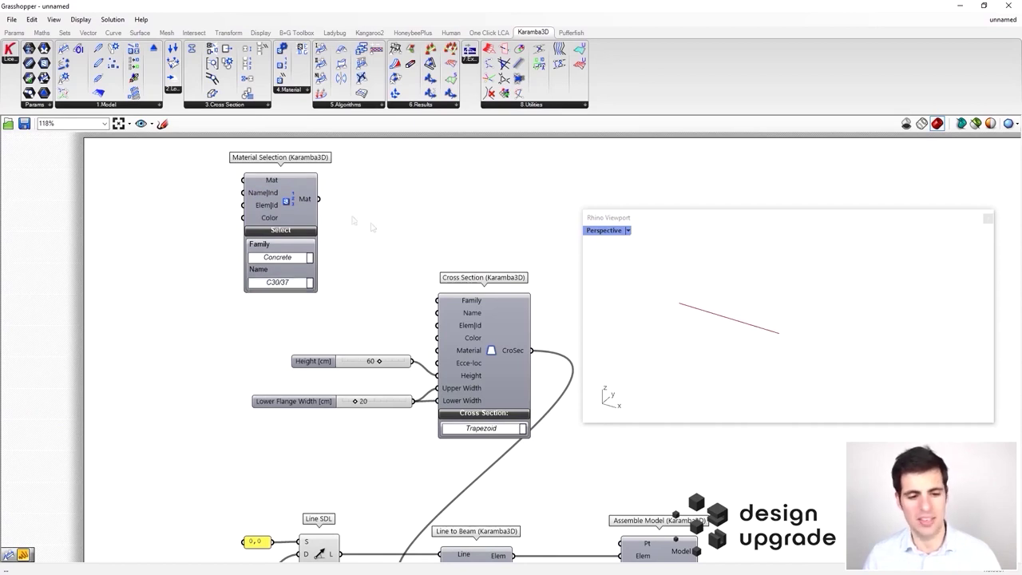
pyautogui.moveTo(319, 199); pyautogui.dragTo(437, 350)
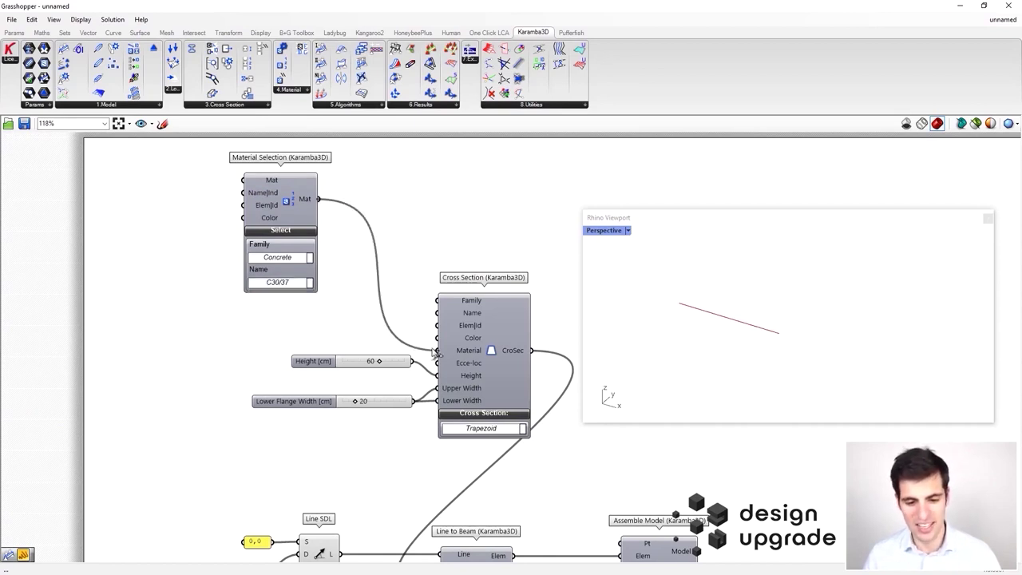
# Step: Move the Material Selection component closer to the Cross Section component and clear the selection
pyautogui.moveTo(317, 250); pyautogui.dragTo(353, 268)
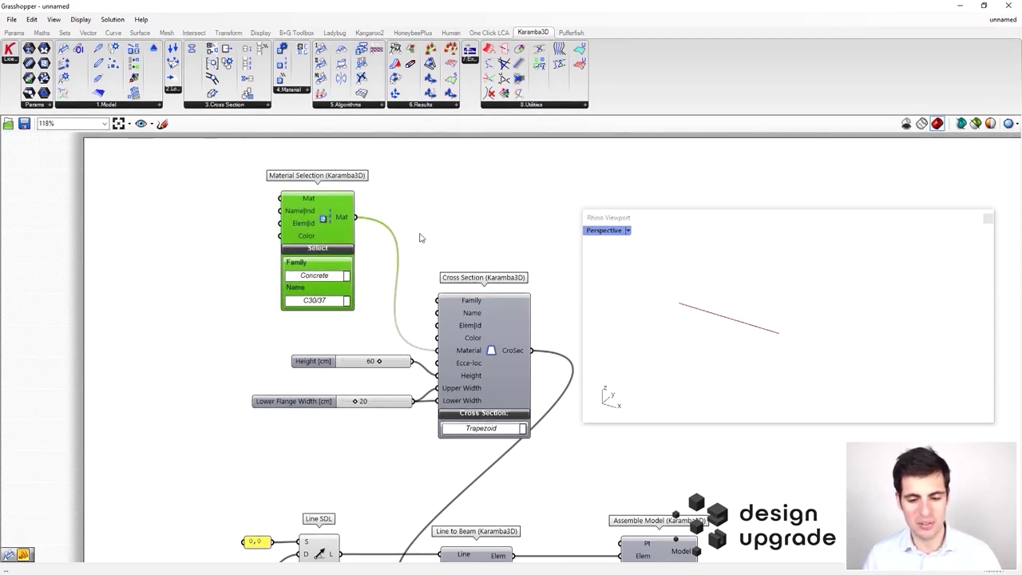
pyautogui.scroll(-3, 421, 238)
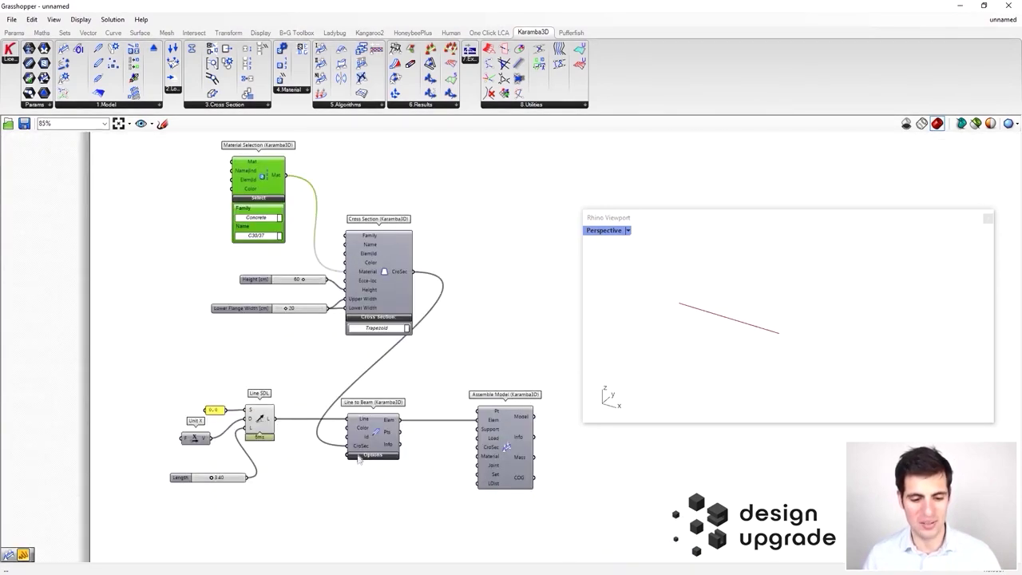
pyautogui.scroll(1, 378, 441)
pyautogui.scroll(-1, 382, 439)
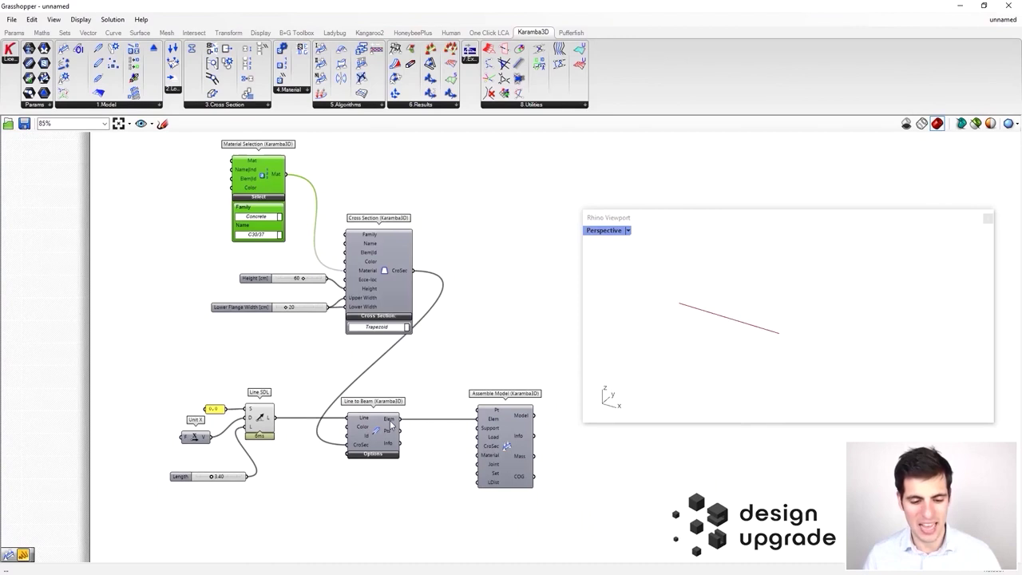
pyautogui.scroll(-1, 417, 436)
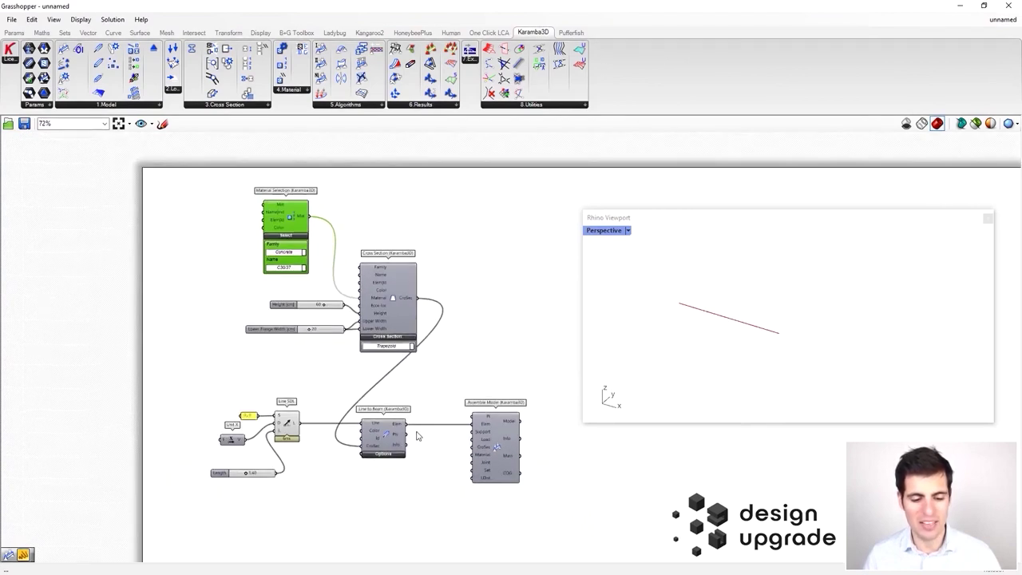
pyautogui.moveTo(445, 502); pyautogui.dragTo(184, 170)
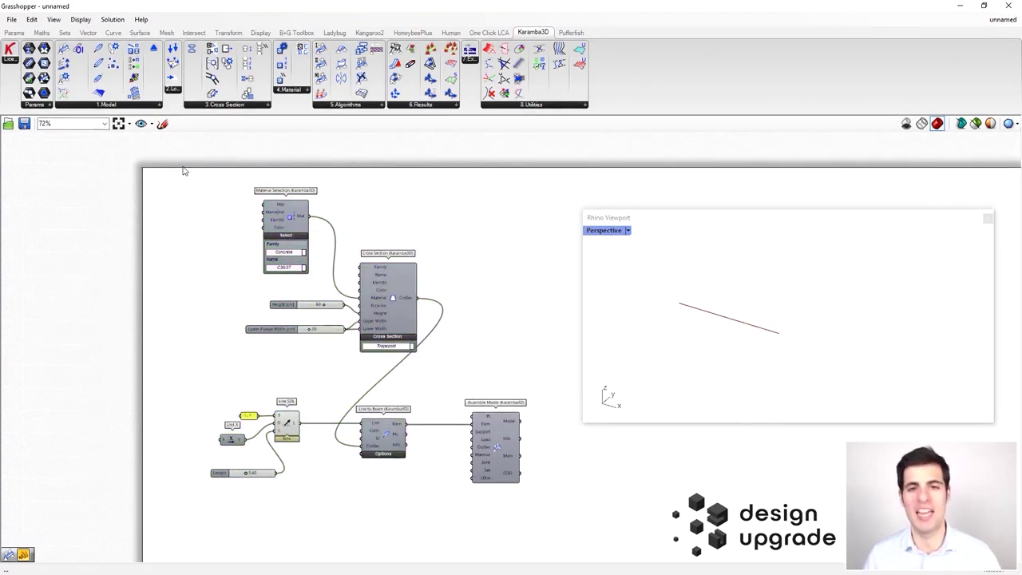
# Step: Examine the component chain and the inputs of the Assemble Model component
pyautogui.scroll(2, 404, 210)
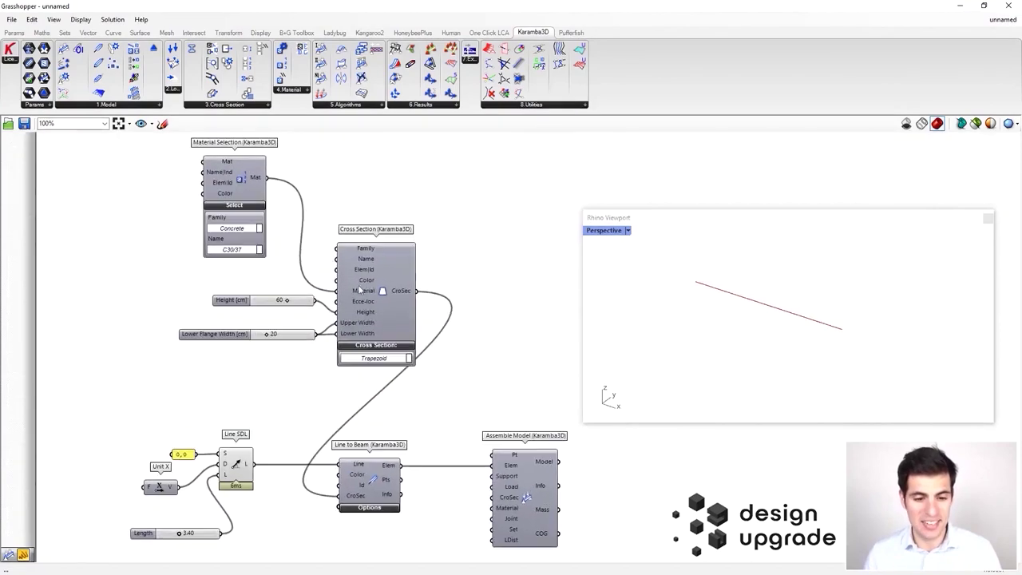
pyautogui.moveTo(366, 274)
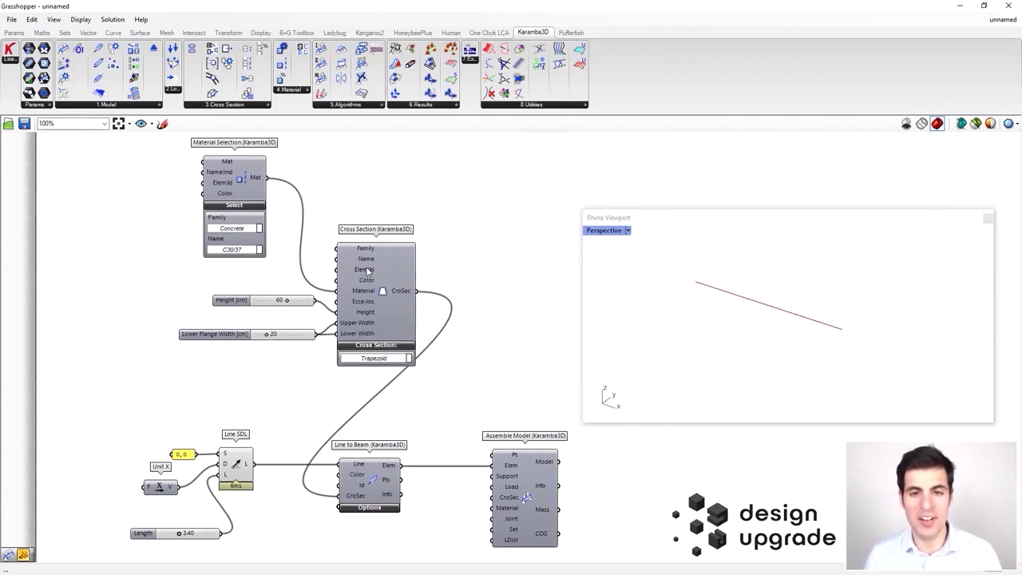
pyautogui.moveTo(499, 301); pyautogui.dragTo(482, 301, button='right')
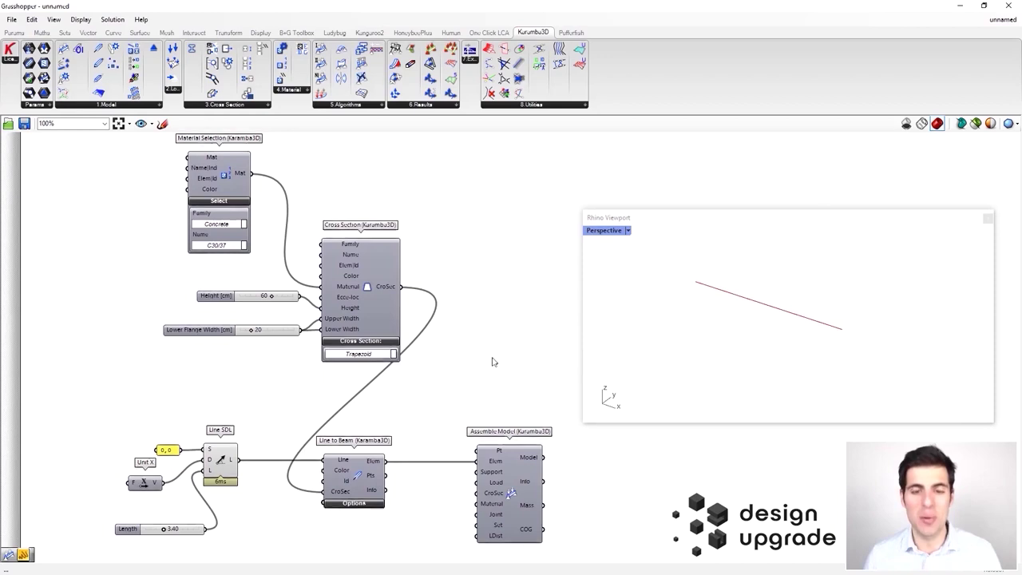
pyautogui.moveTo(490, 360); pyautogui.dragTo(484, 327, button='right')
pyautogui.scroll(2, 500, 429)
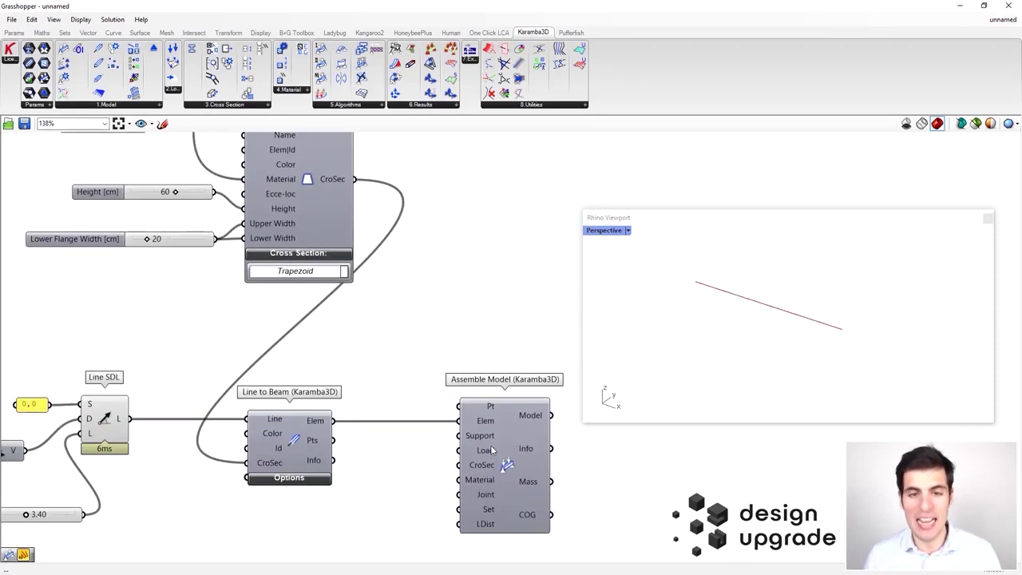
pyautogui.scroll(1, 509, 402)
pyautogui.moveTo(506, 401); pyautogui.dragTo(477, 400, button='right')
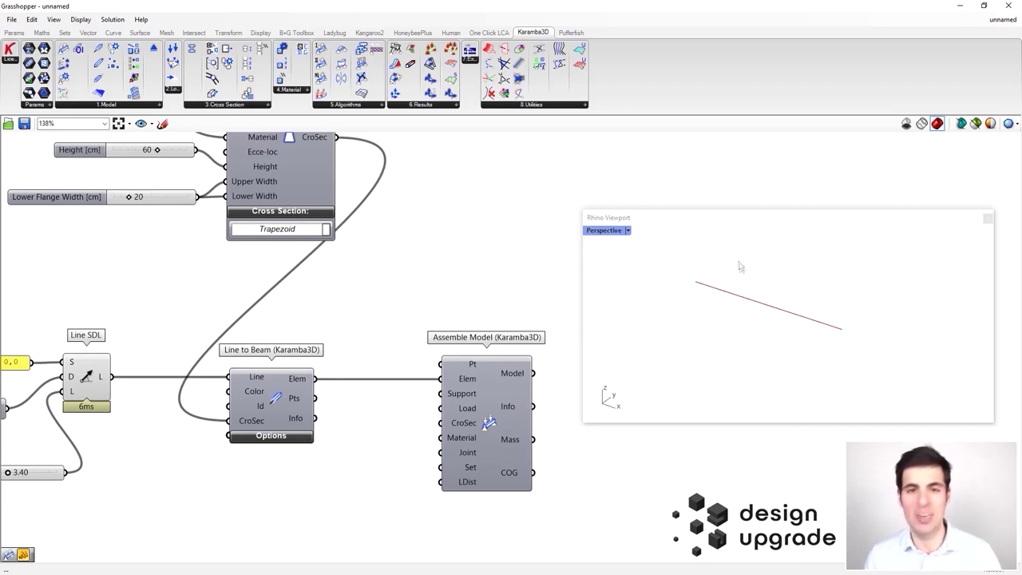
pyautogui.scroll(-3, 451, 295)
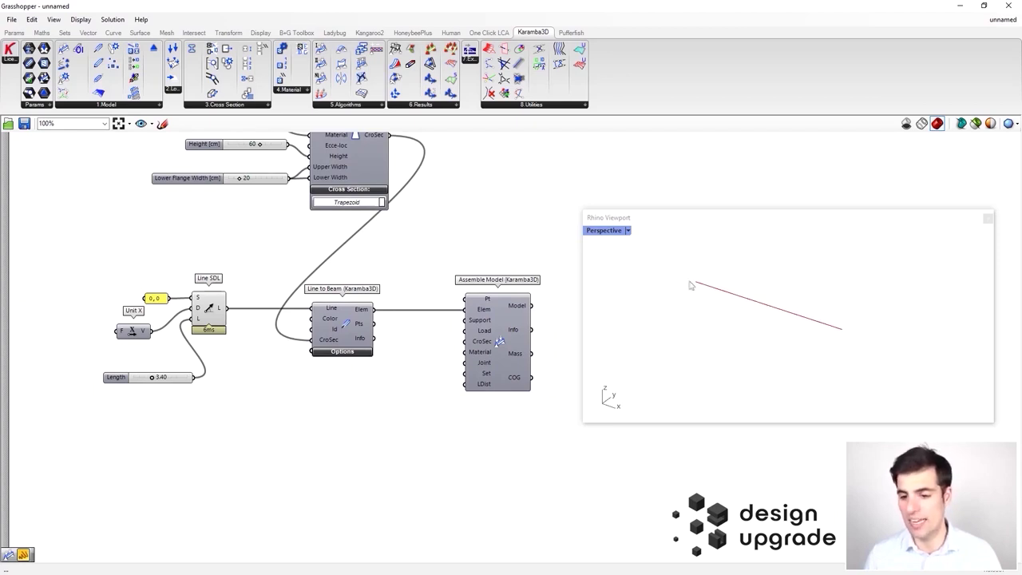
# Step: Place an End Points component below the beam components and connect the L output of Line SDL to its C input
pyautogui.moveTo(326, 254); pyautogui.dragTo(394, 244, button='right')
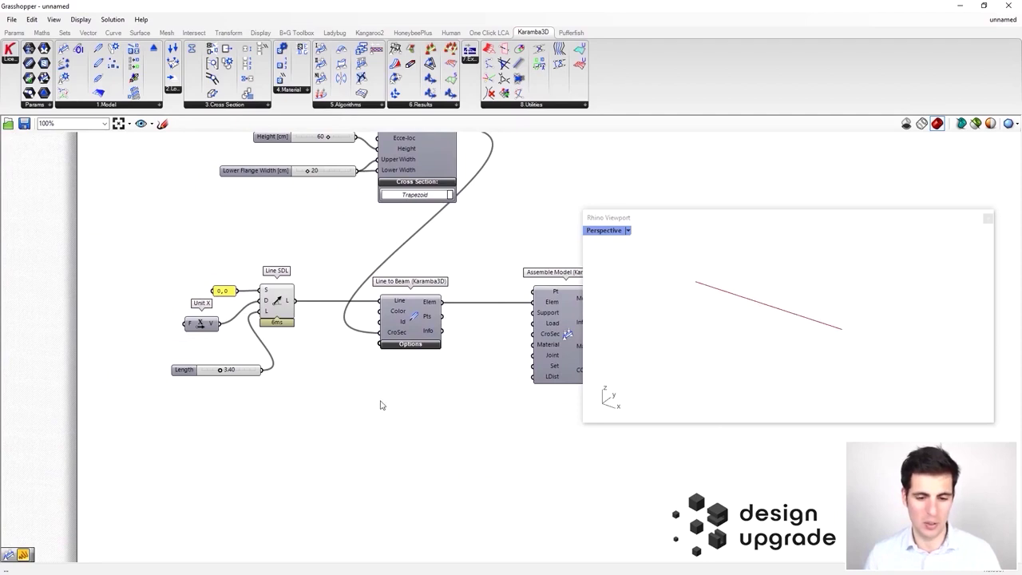
pyautogui.doubleClick(342, 419)
pyautogui.write('end')
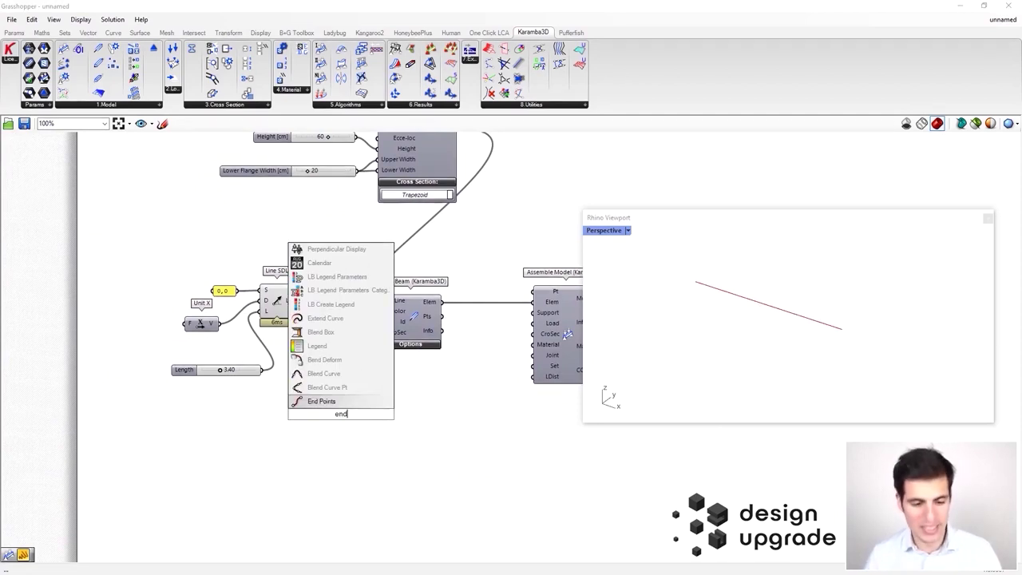
pyautogui.press('Return')
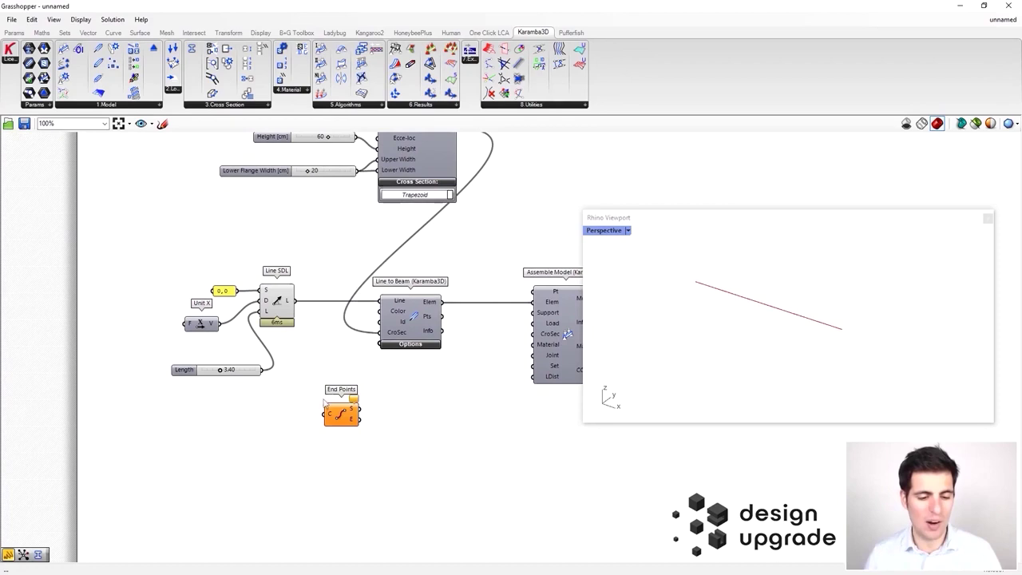
pyautogui.moveTo(294, 302); pyautogui.dragTo(326, 413)
pyautogui.scroll(1, 331, 410)
pyautogui.moveTo(390, 410); pyautogui.dragTo(359, 342, button='right')
pyautogui.click(312, 345)
pyautogui.moveTo(311, 344); pyautogui.dragTo(319, 382)
pyautogui.scroll(2, 333, 378)
pyautogui.click(382, 364)
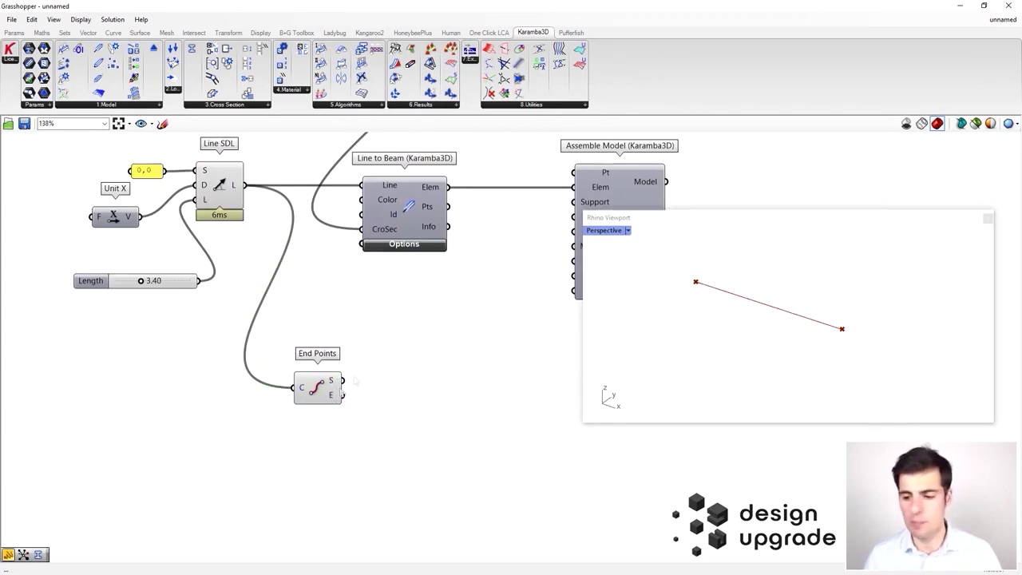
# Step: Place a Karamba3D Support component to the right of End Points
pyautogui.click(149, 105)
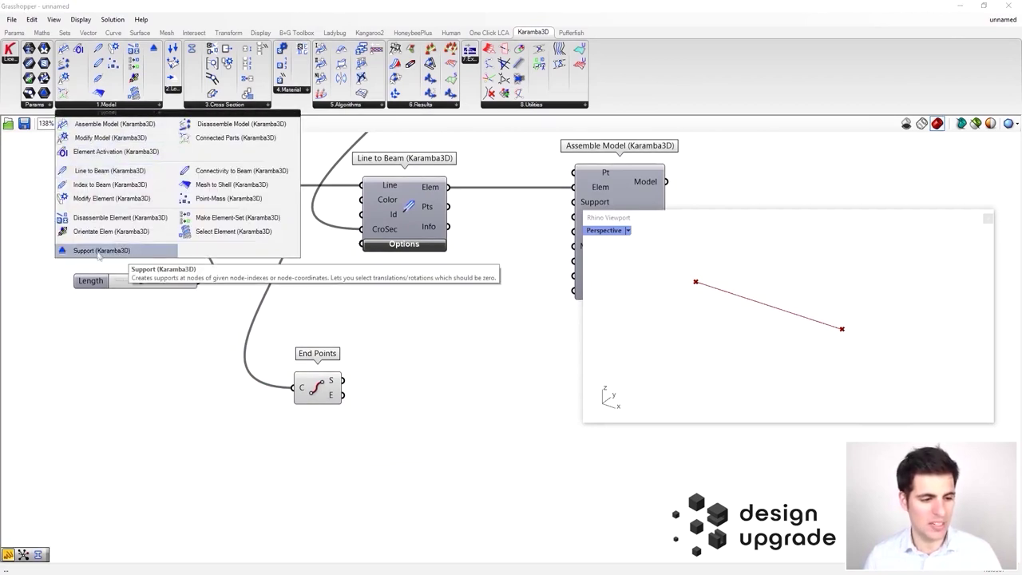
pyautogui.moveTo(100, 253); pyautogui.dragTo(438, 401)
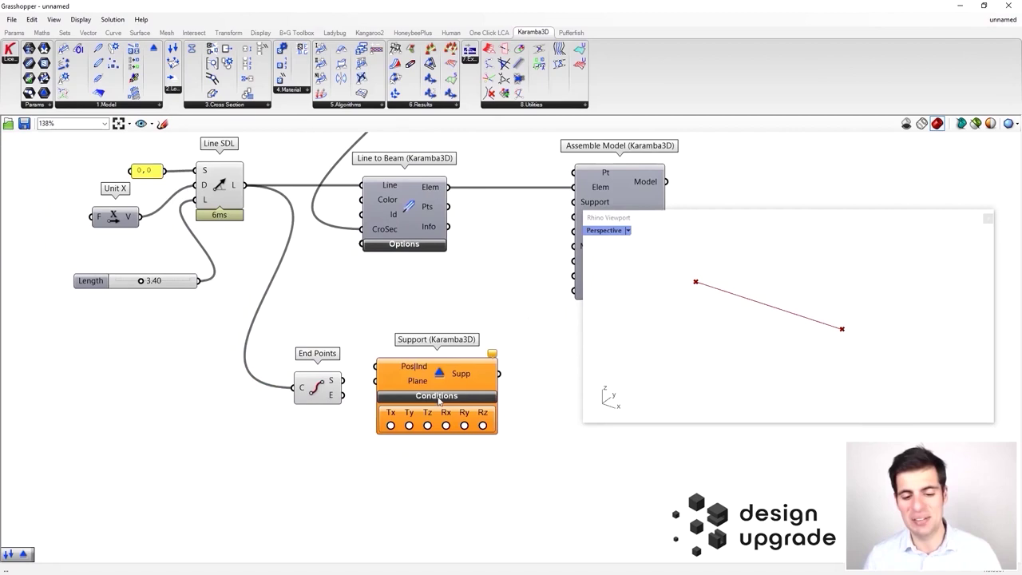
pyautogui.moveTo(453, 301); pyautogui.dragTo(359, 247, button='right')
pyautogui.moveTo(375, 314); pyautogui.dragTo(392, 325)
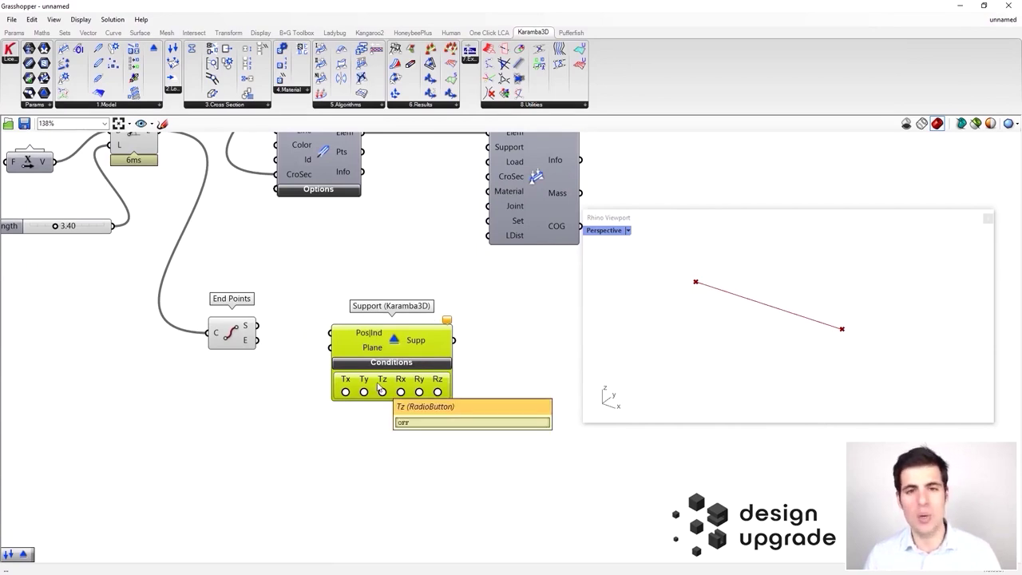
# Step: Connect the S output of End Points to the Support's Pos|Ind input and fix its Tx, Ty and Tz conditions
pyautogui.moveTo(243, 330); pyautogui.dragTo(380, 345)
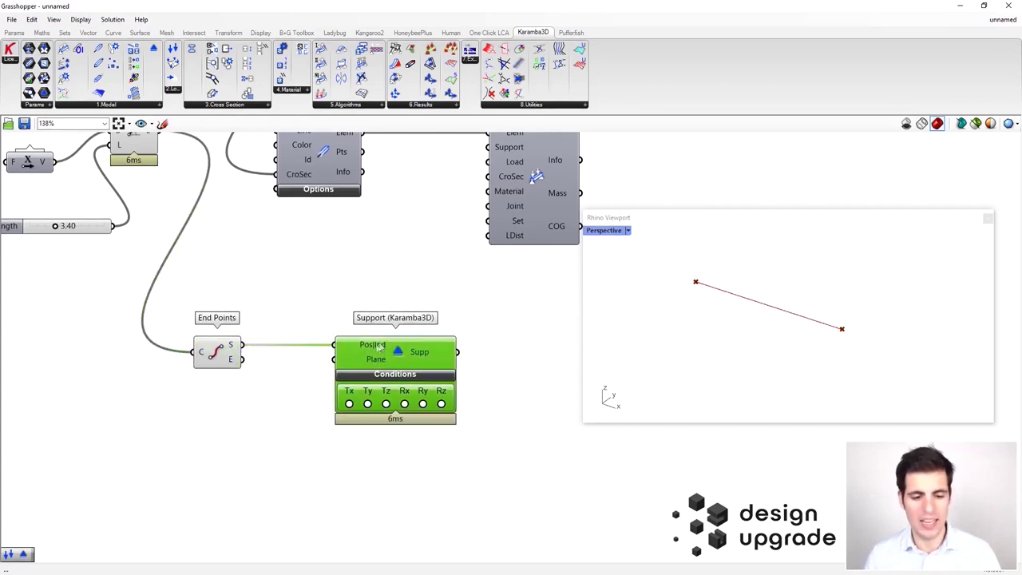
pyautogui.click(349, 404)
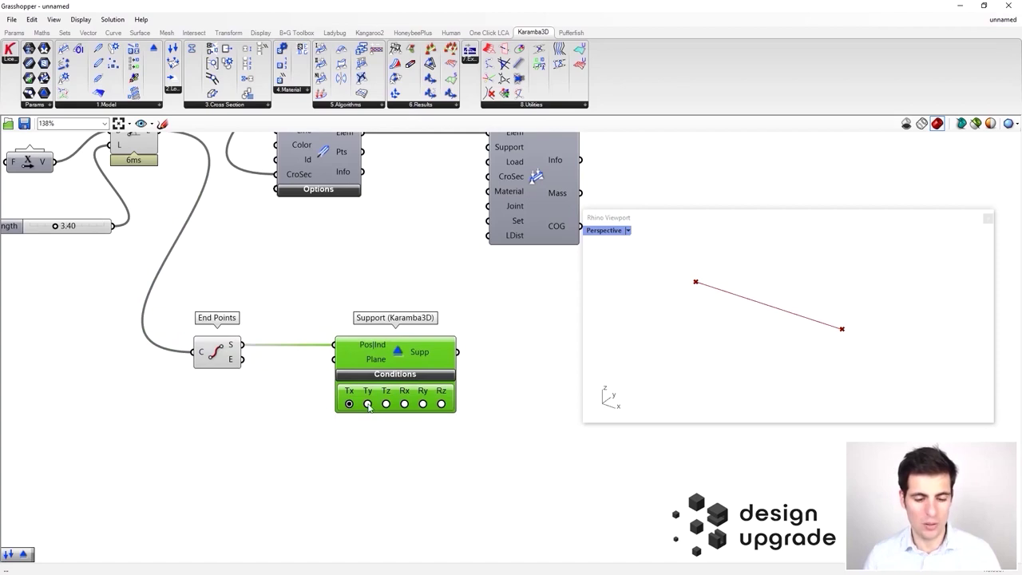
pyautogui.click(367, 403)
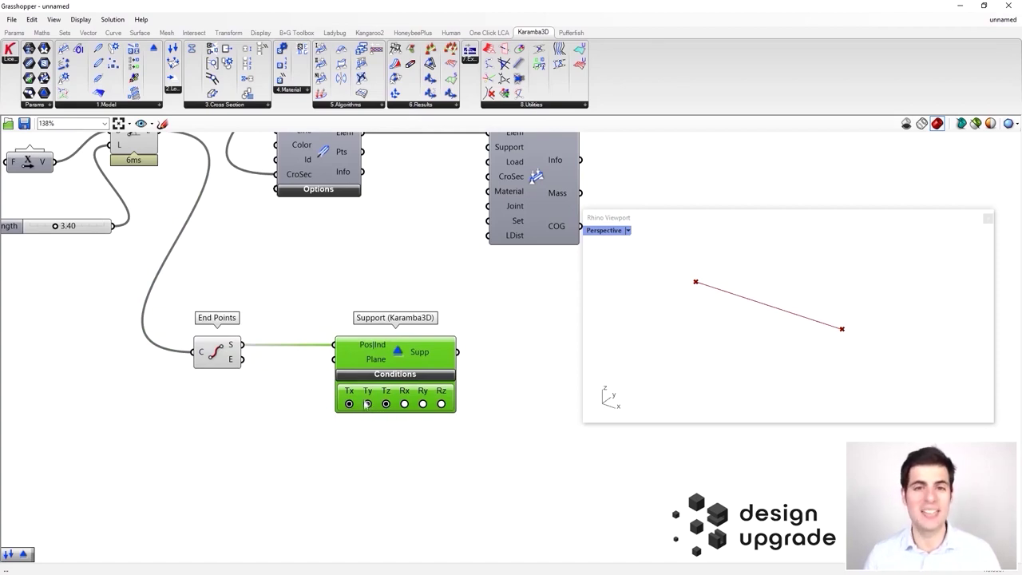
# Step: Duplicate the Support component below the original and connect the E output of End Points to the copy's Pos|Ind input
pyautogui.moveTo(359, 316); pyautogui.dragTo(380, 227, button='right')
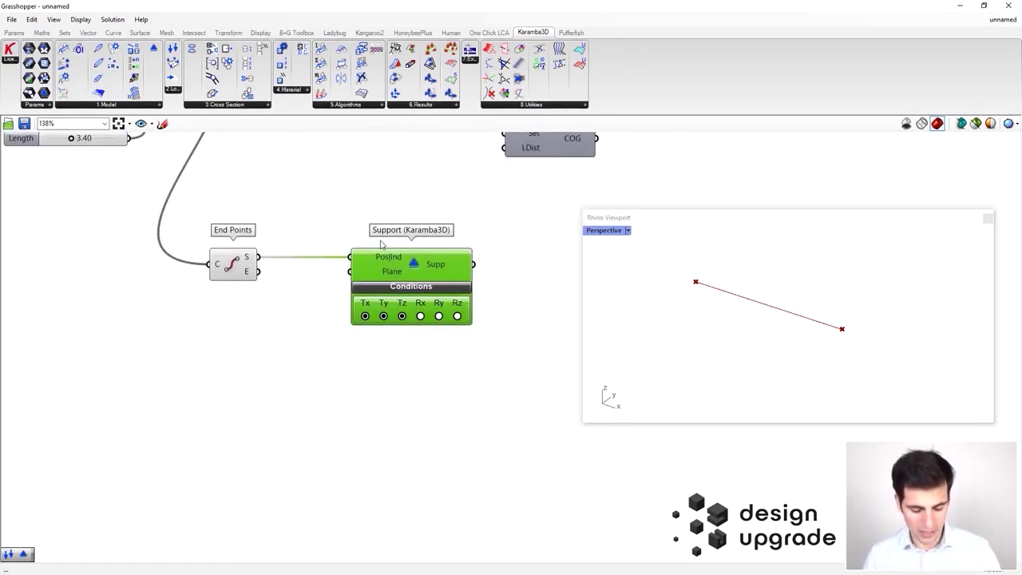
pyautogui.keyDown('alt'); pyautogui.moveTo(409, 272); pyautogui.dragTo(410, 399); pyautogui.keyUp('alt')
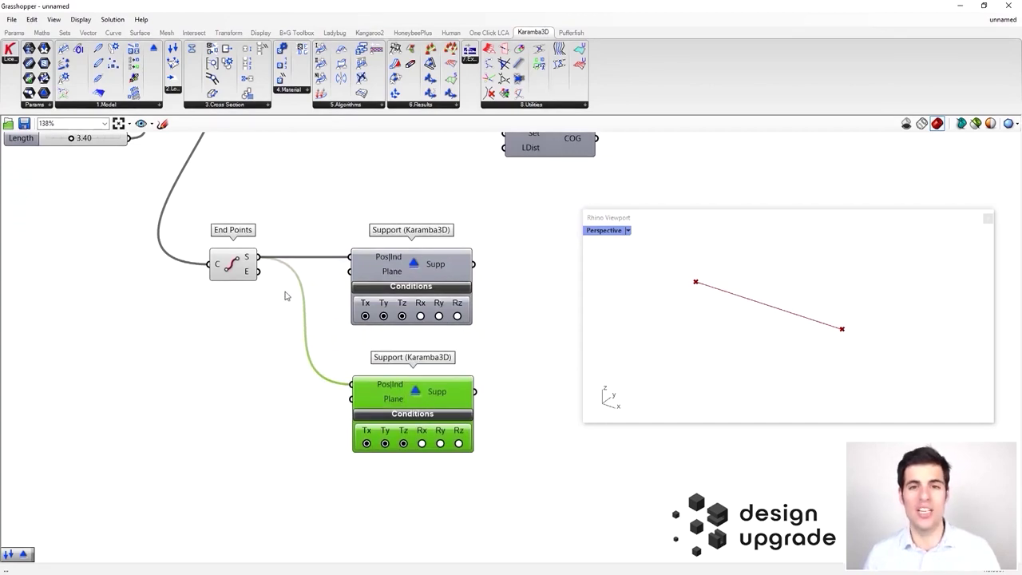
pyautogui.moveTo(259, 272); pyautogui.dragTo(353, 385)
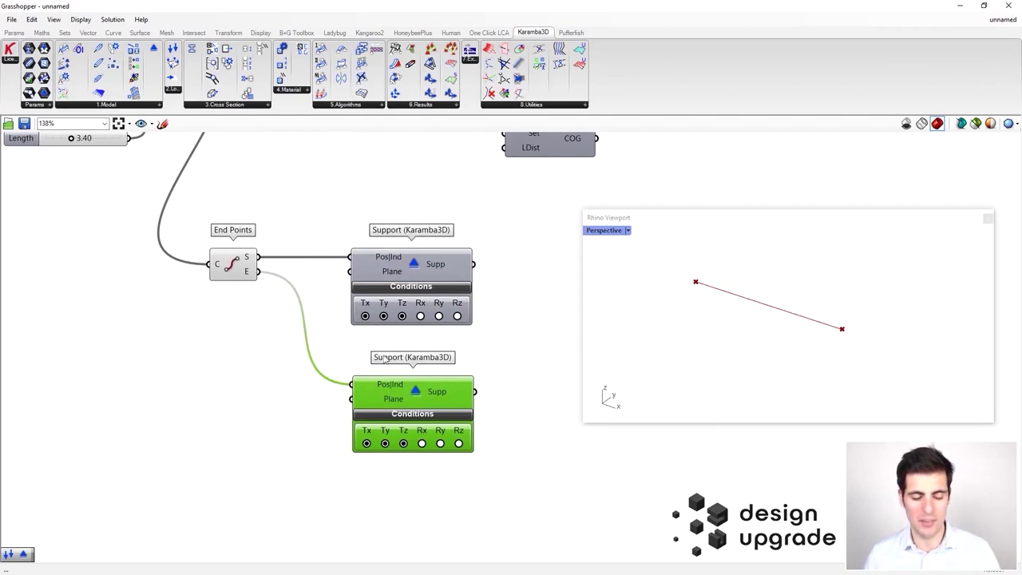
# Step: Release Tx on the end-point Support and fix Rx on the start-point Support
pyautogui.click(404, 445)
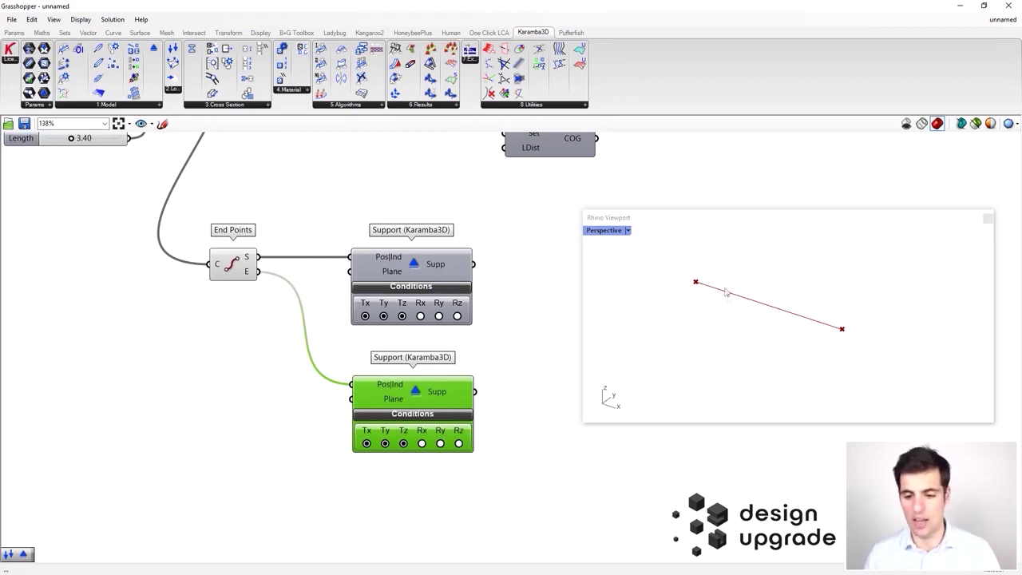
pyautogui.moveTo(727, 296); pyautogui.dragTo(726, 309, button='right')
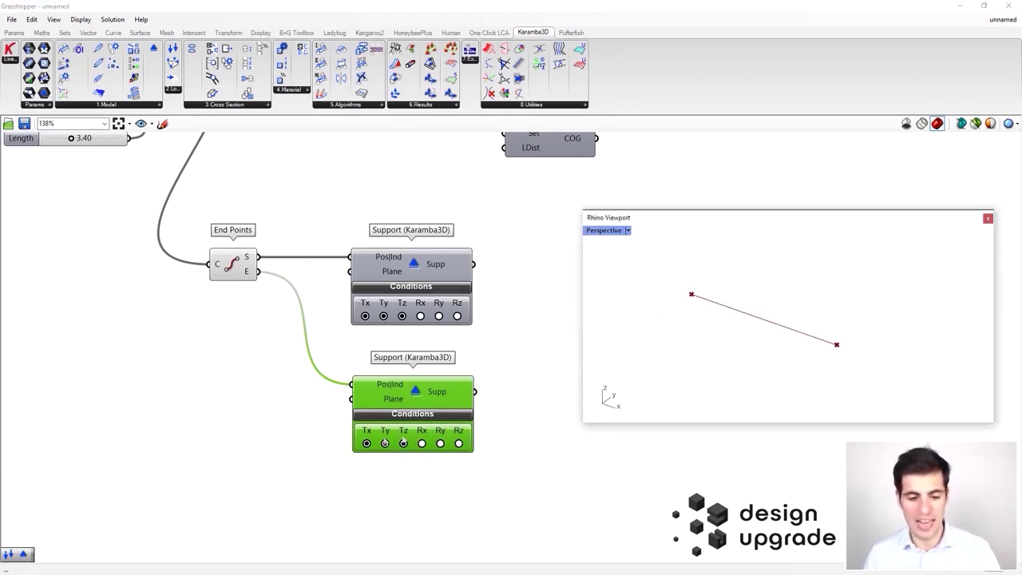
pyautogui.click(367, 444)
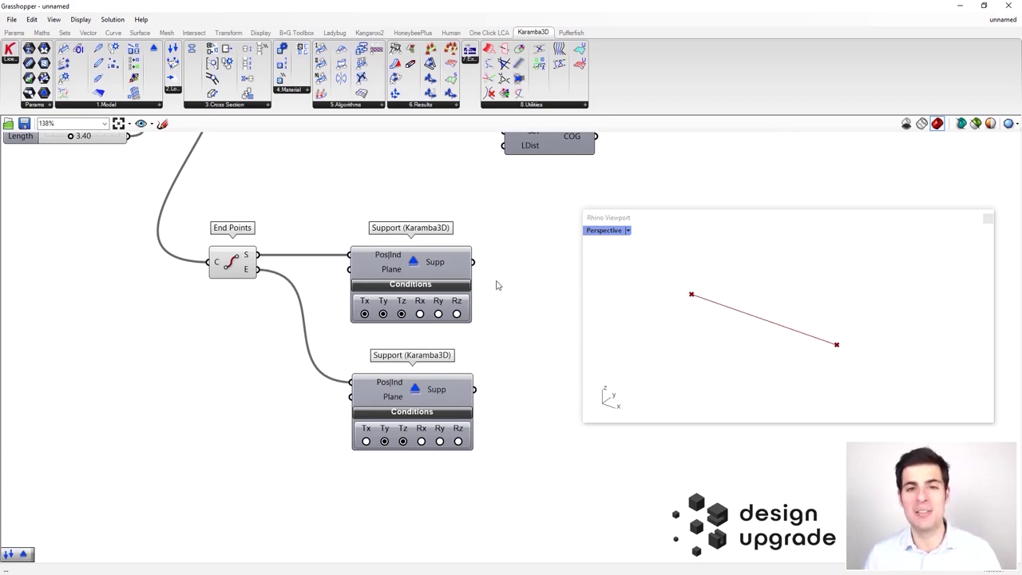
pyautogui.click(420, 314)
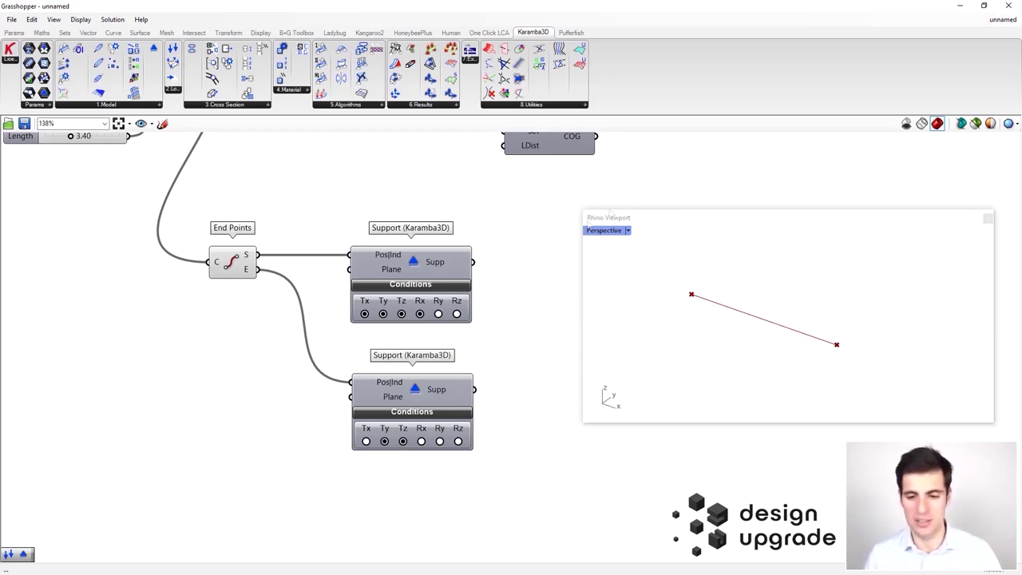
# Step: Connect the Supp outputs of both Support components to the Support input of Assemble Model, shifting Assemble Model slightly right
pyautogui.scroll(-2, 494, 232)
pyautogui.moveTo(481, 232); pyautogui.dragTo(384, 337, button='right')
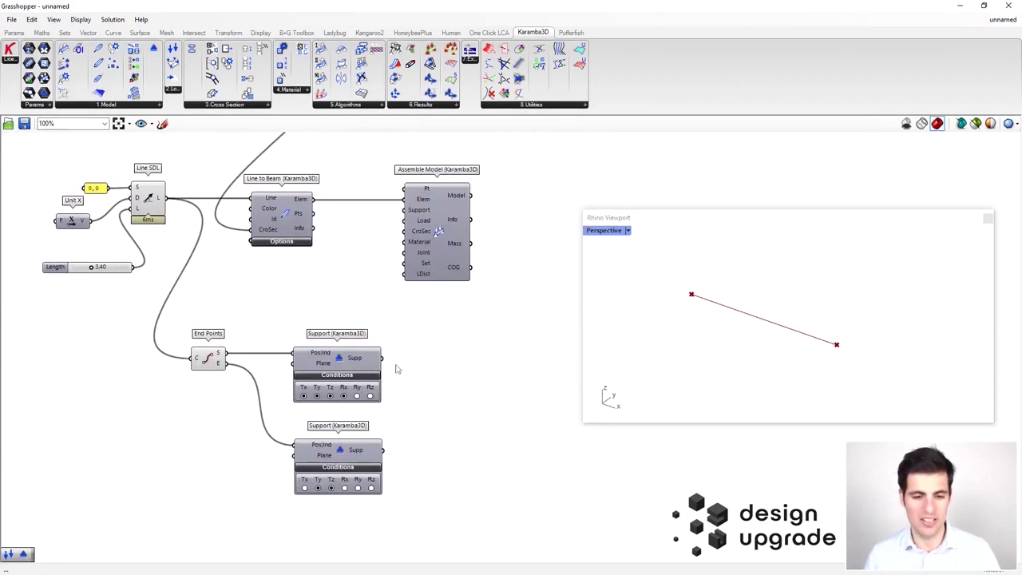
pyautogui.rightClick(431, 373)
pyautogui.press('Escape')
pyautogui.moveTo(382, 359); pyautogui.dragTo(404, 213)
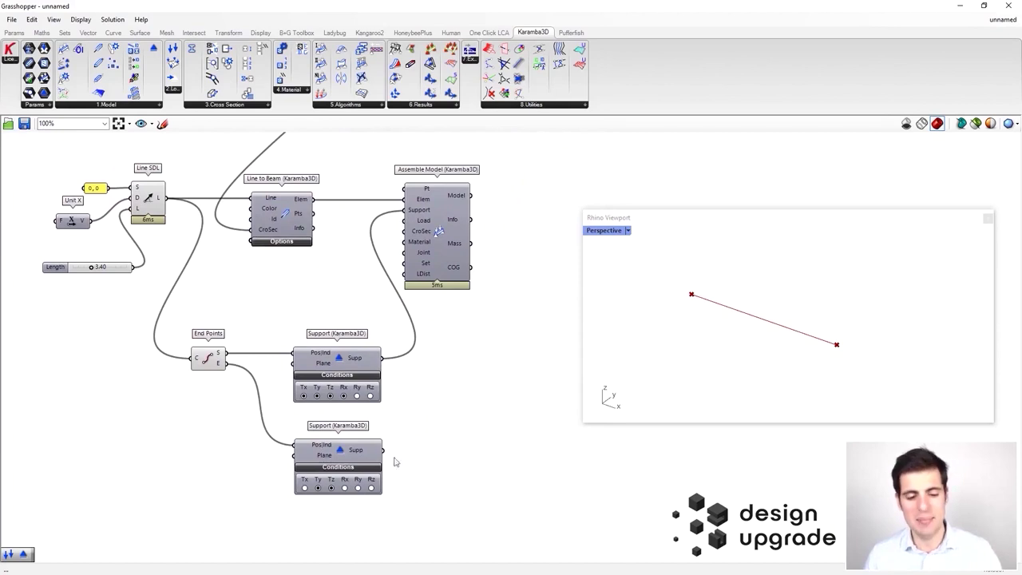
pyautogui.keyDown('shift'); pyautogui.moveTo(384, 451); pyautogui.dragTo(446, 212); pyautogui.keyUp('shift')
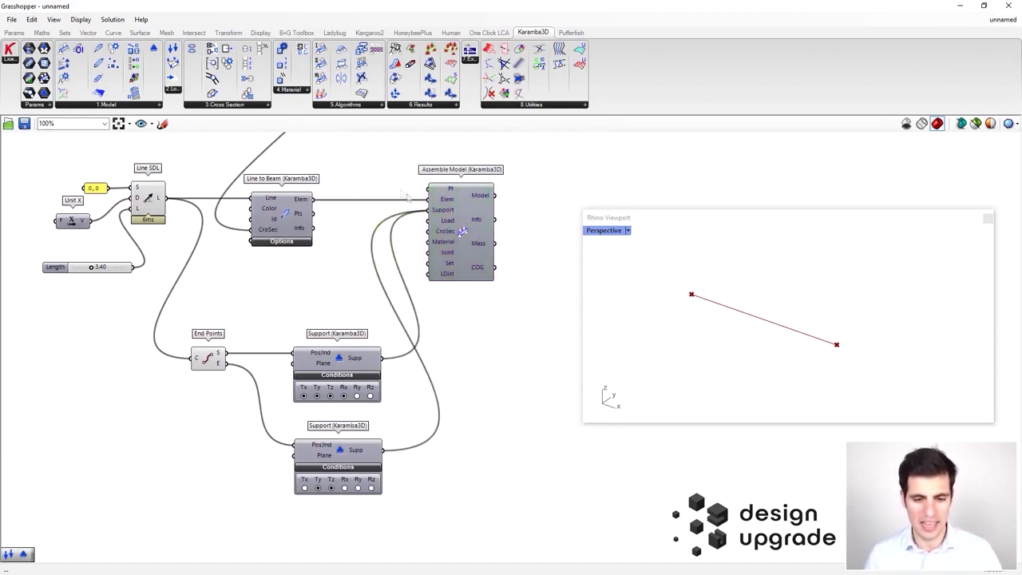
# Step: Examine the data arriving at the Support input of Assemble Model
pyautogui.moveTo(411, 202); pyautogui.dragTo(419, 218, button='right')
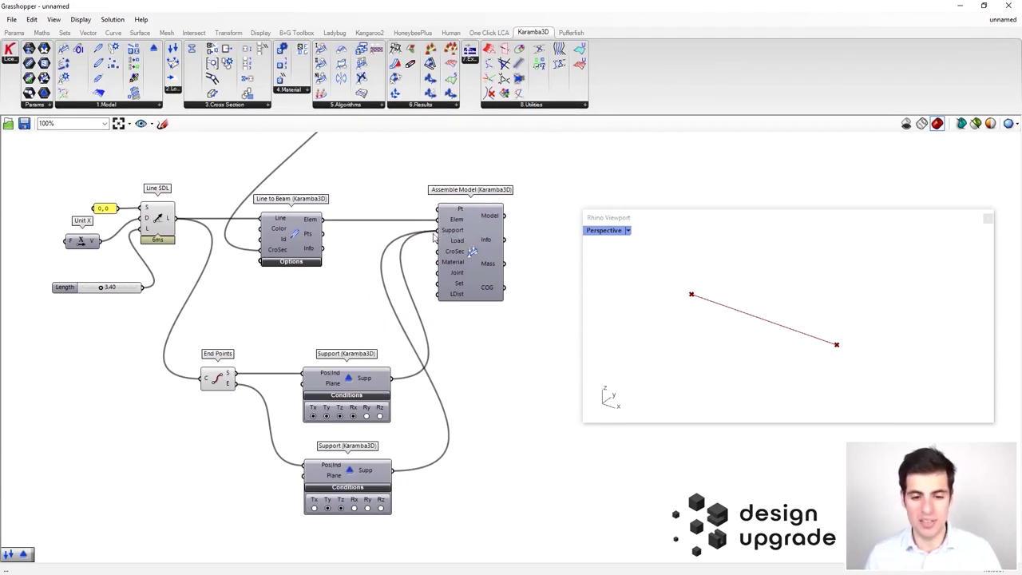
pyautogui.scroll(3, 435, 234)
pyautogui.moveTo(469, 235); pyautogui.dragTo(337, 233, button='right')
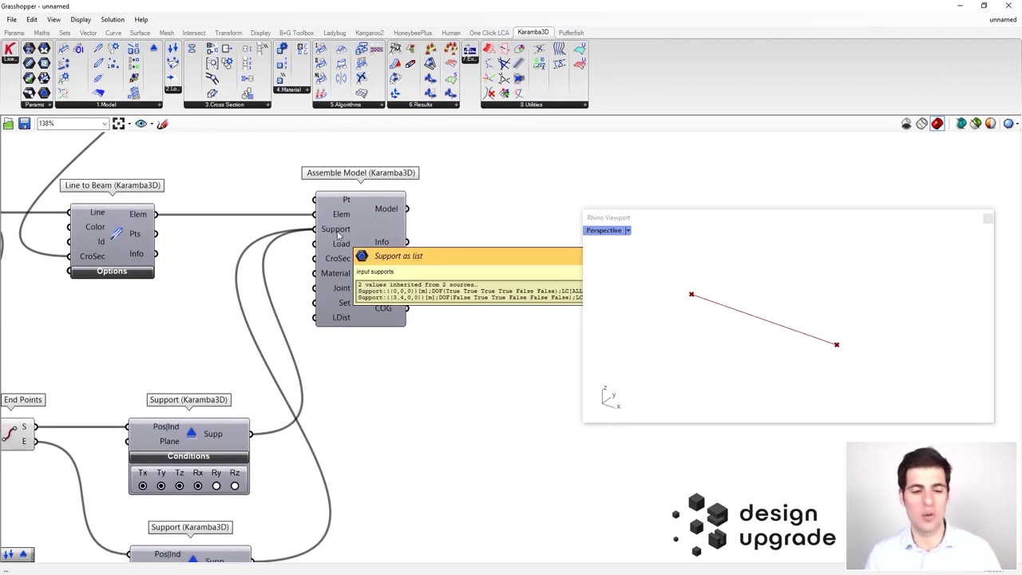
pyautogui.moveTo(338, 233); pyautogui.dragTo(294, 229, button='right')
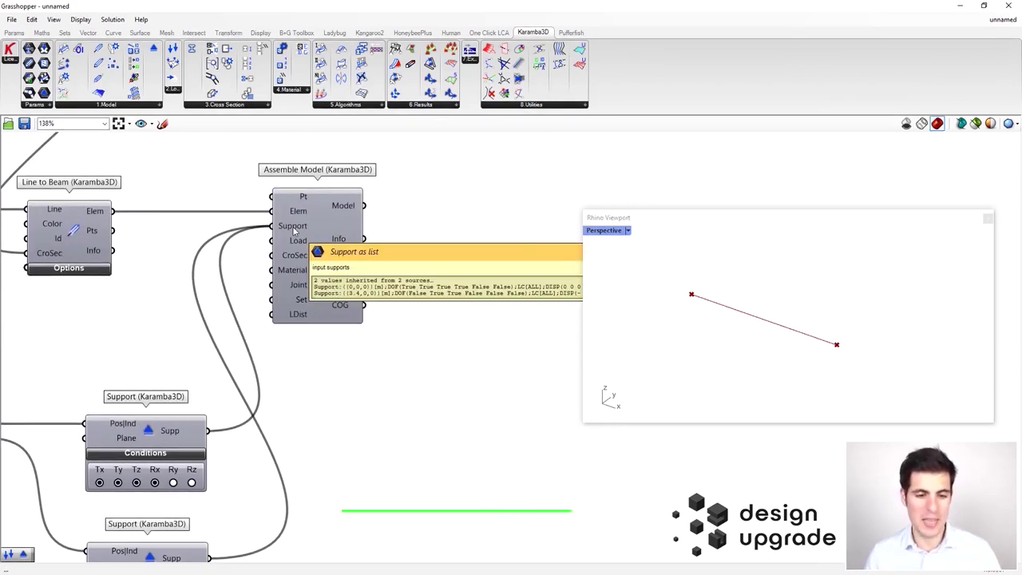
pyautogui.moveTo(295, 230); pyautogui.dragTo(292, 231, button='right')
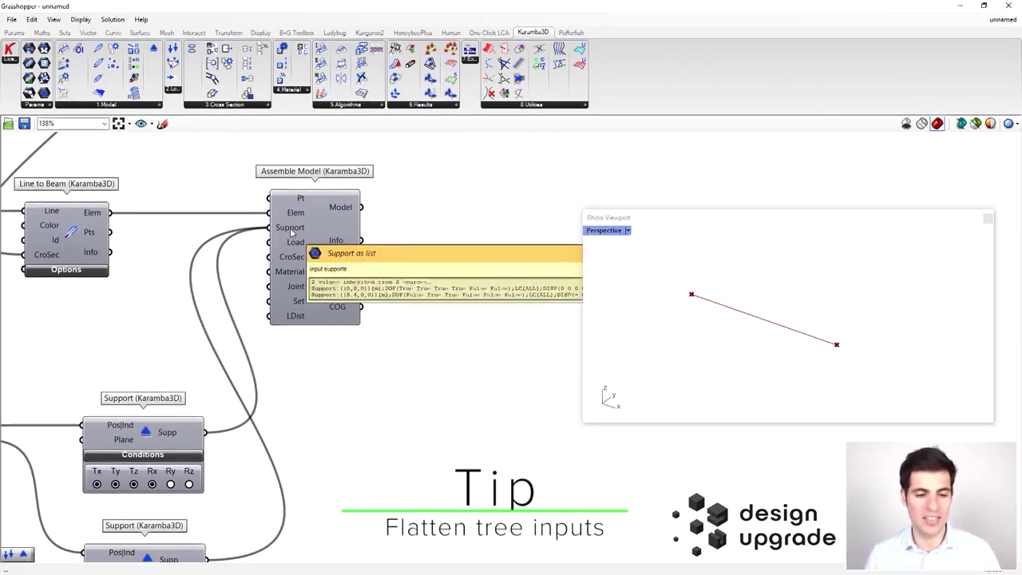
# Step: Flatten the Support input of Assemble Model and shift the component slightly right on the canvas
pyautogui.rightClick(293, 231)
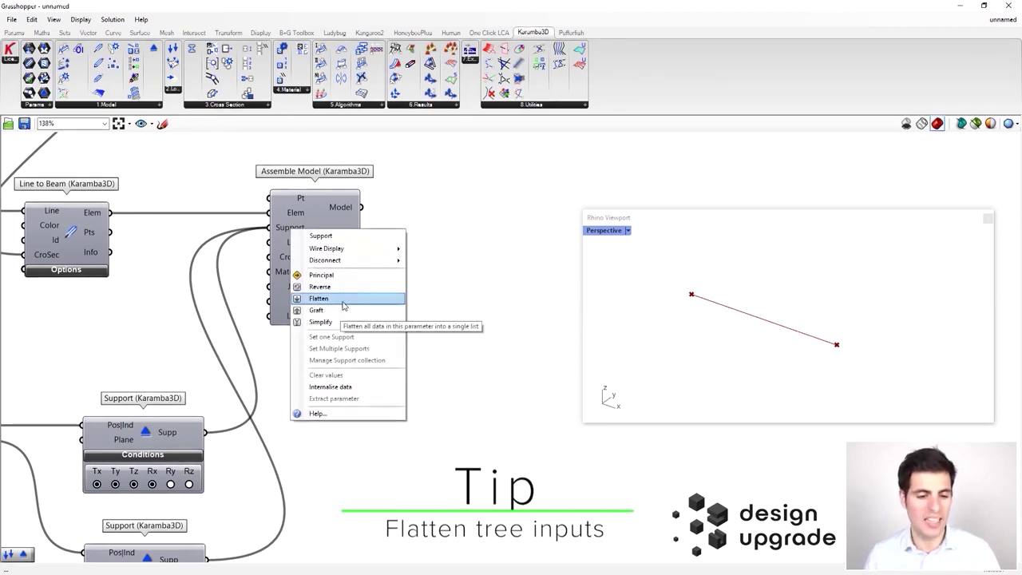
pyautogui.click(326, 297)
pyautogui.moveTo(339, 242); pyautogui.dragTo(408, 237, button='right')
pyautogui.moveTo(408, 237); pyautogui.dragTo(425, 234)
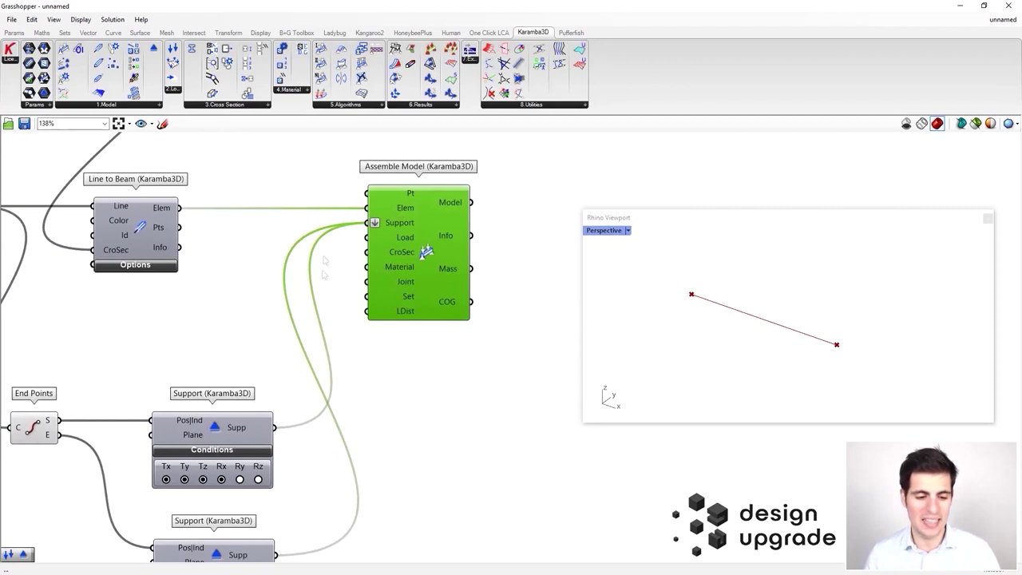
pyautogui.moveTo(285, 390); pyautogui.dragTo(298, 313, button='right')
pyautogui.scroll(-1, 298, 313)
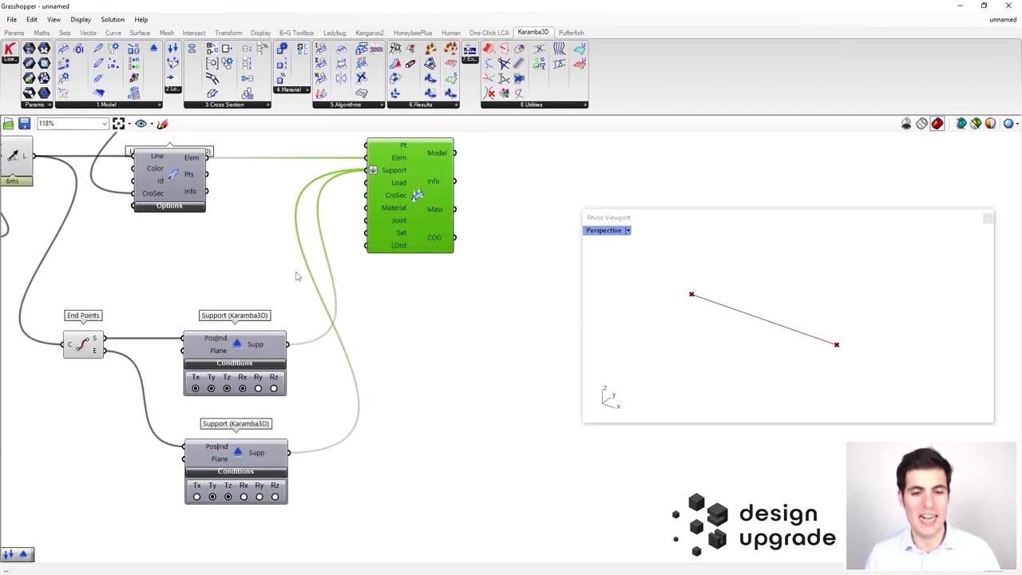
pyautogui.click(401, 289)
pyautogui.scroll(-2, 401, 289)
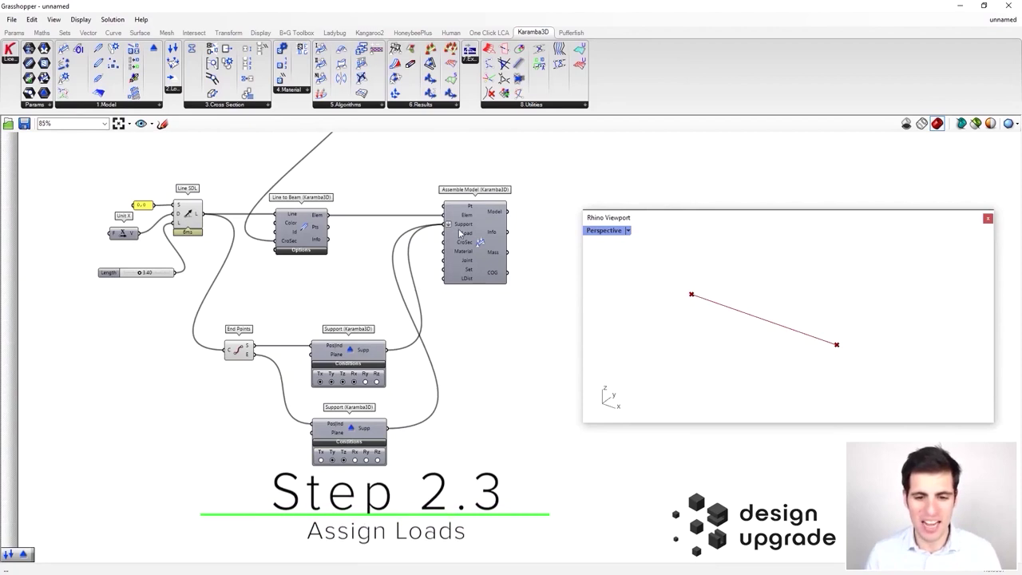
# Step: Place a Karamba3D Loads component below the end-point Support, keeping its load type as Gravity
pyautogui.moveTo(424, 431); pyautogui.dragTo(500, 362, button='right')
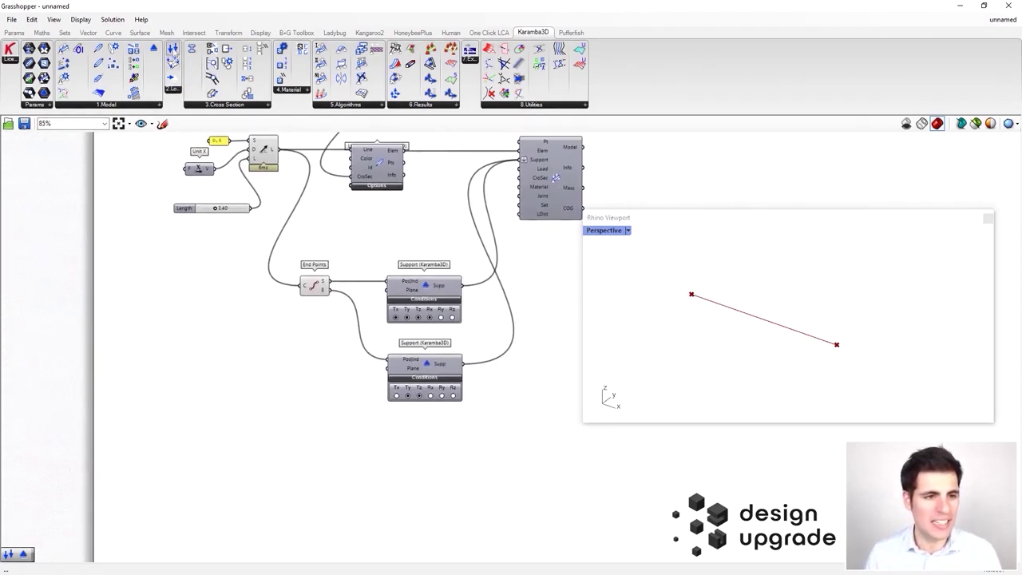
pyautogui.moveTo(173, 49); pyautogui.dragTo(436, 475)
pyautogui.moveTo(460, 425); pyautogui.dragTo(430, 290, button='right')
pyautogui.scroll(1, 433, 276)
pyautogui.scroll(1, 422, 310)
pyautogui.scroll(-1, 428, 309)
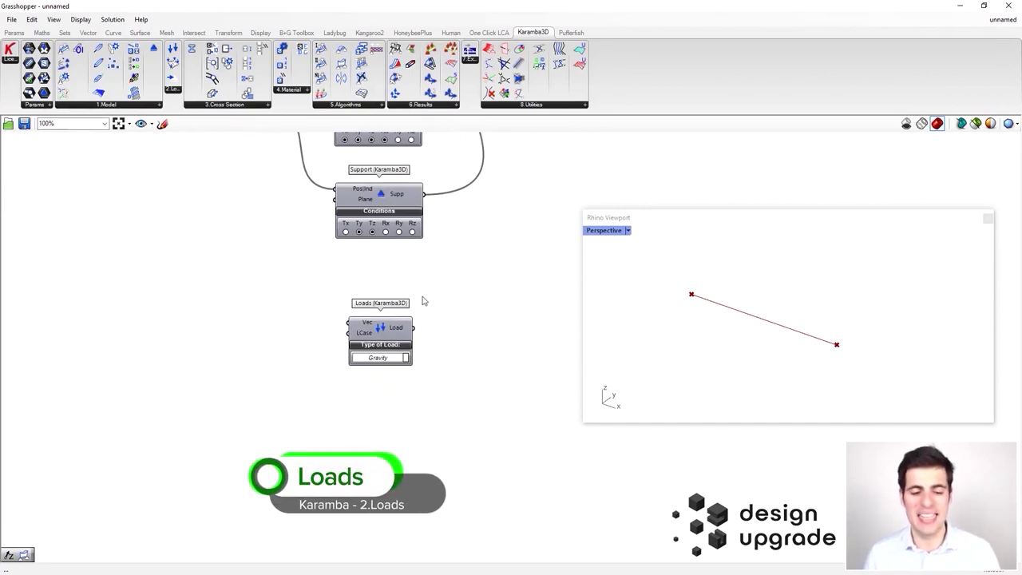
pyautogui.moveTo(414, 368); pyautogui.dragTo(423, 358, button='right')
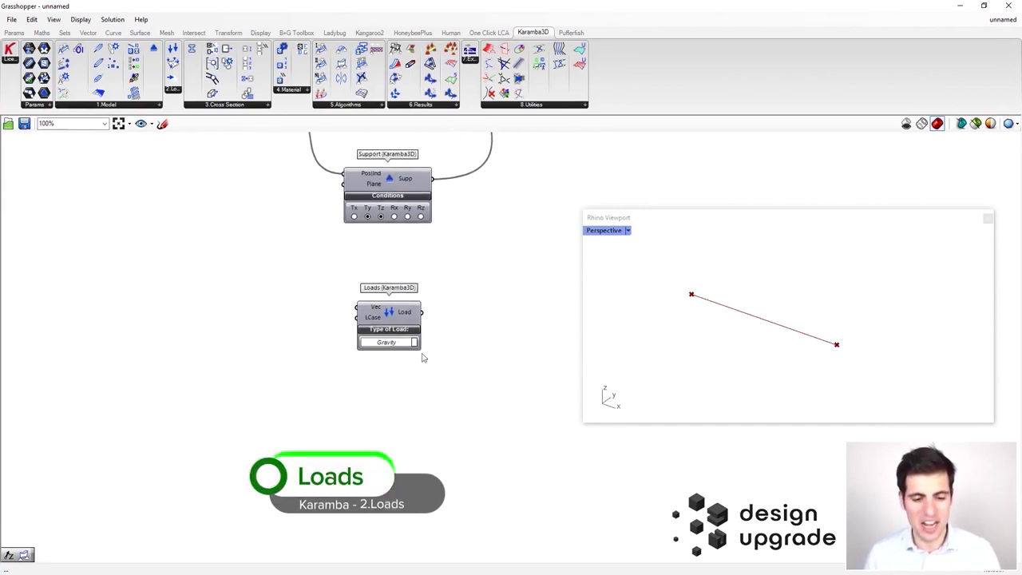
pyautogui.click(401, 342)
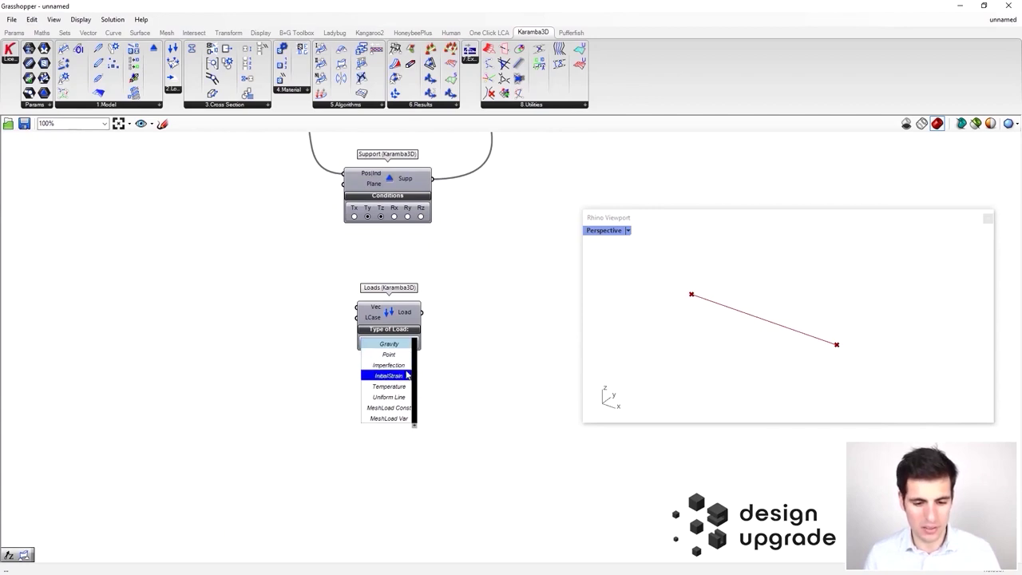
pyautogui.click(485, 342)
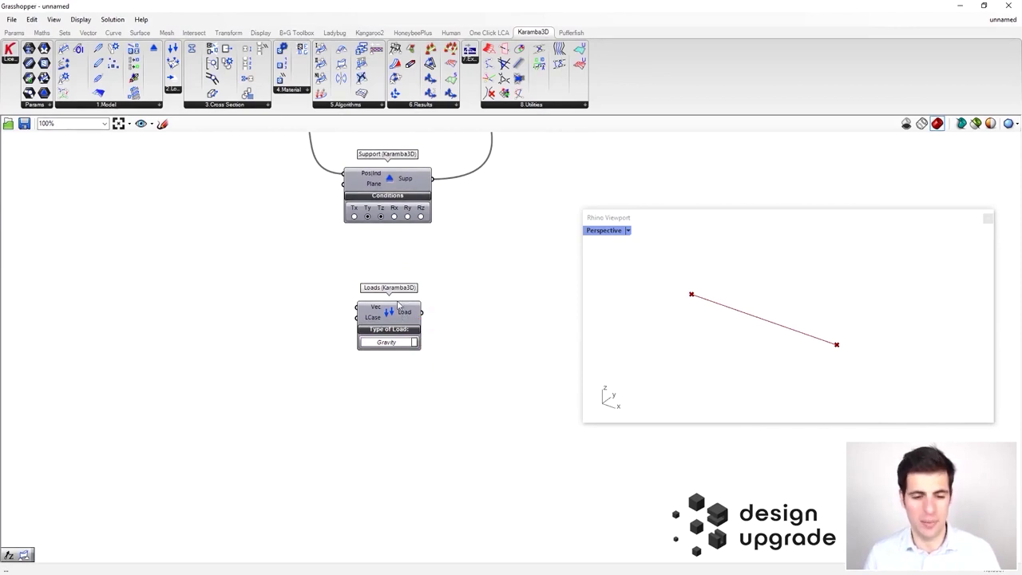
pyautogui.moveTo(391, 323); pyautogui.dragTo(402, 328)
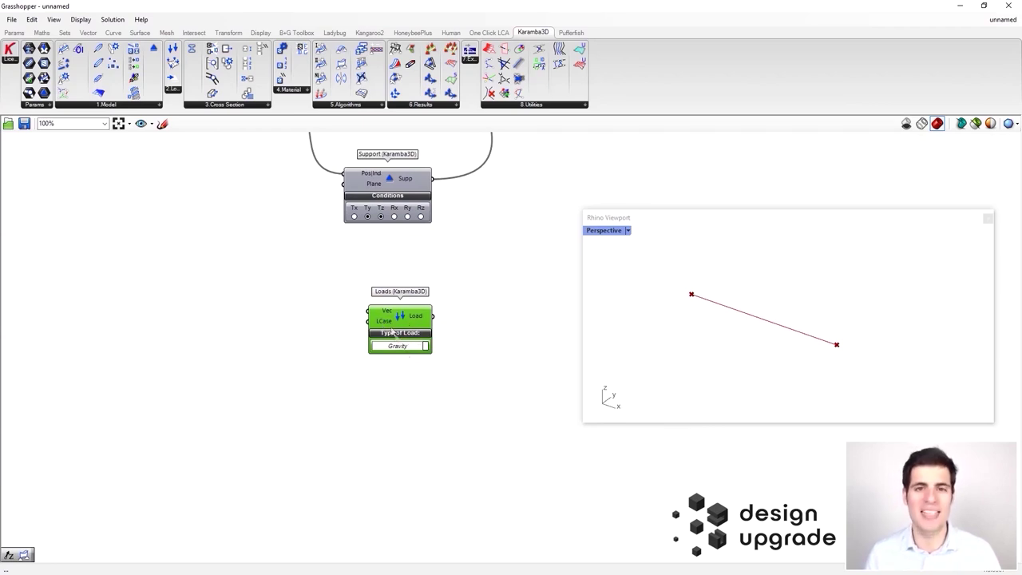
# Step: Add a panel containing 0, connect it to the LCase input of the Gravity load and place it close beside that input
pyautogui.click(308, 309)
pyautogui.doubleClick(309, 309)
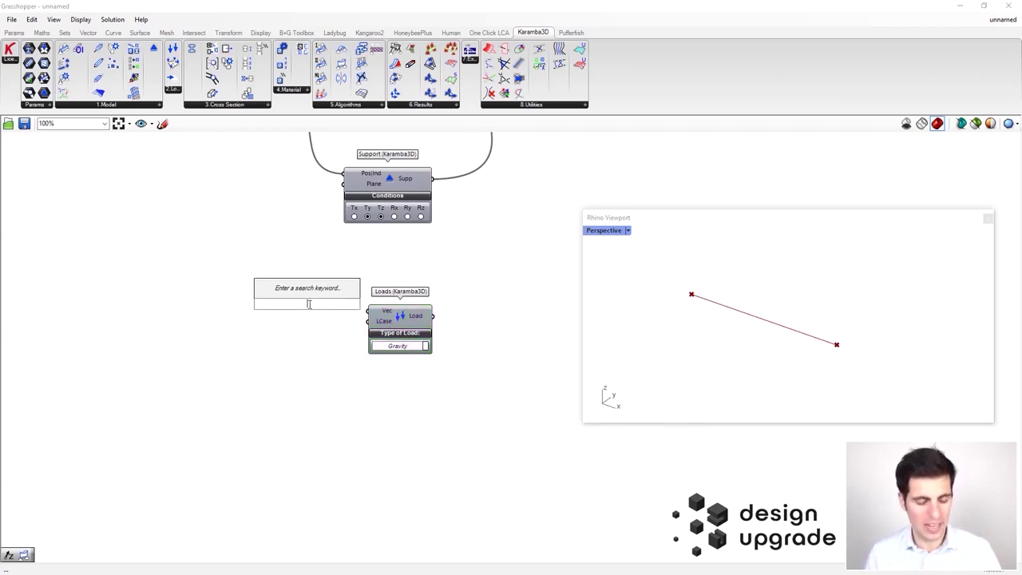
pyautogui.write('"0')
pyautogui.press('Return')
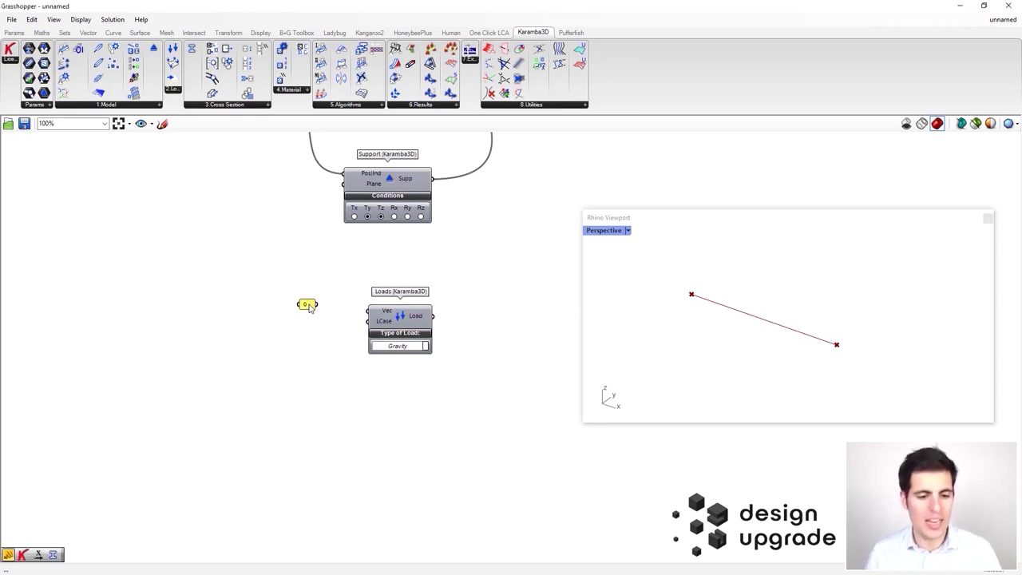
pyautogui.moveTo(319, 304); pyautogui.dragTo(367, 321)
pyautogui.moveTo(309, 307); pyautogui.dragTo(338, 322)
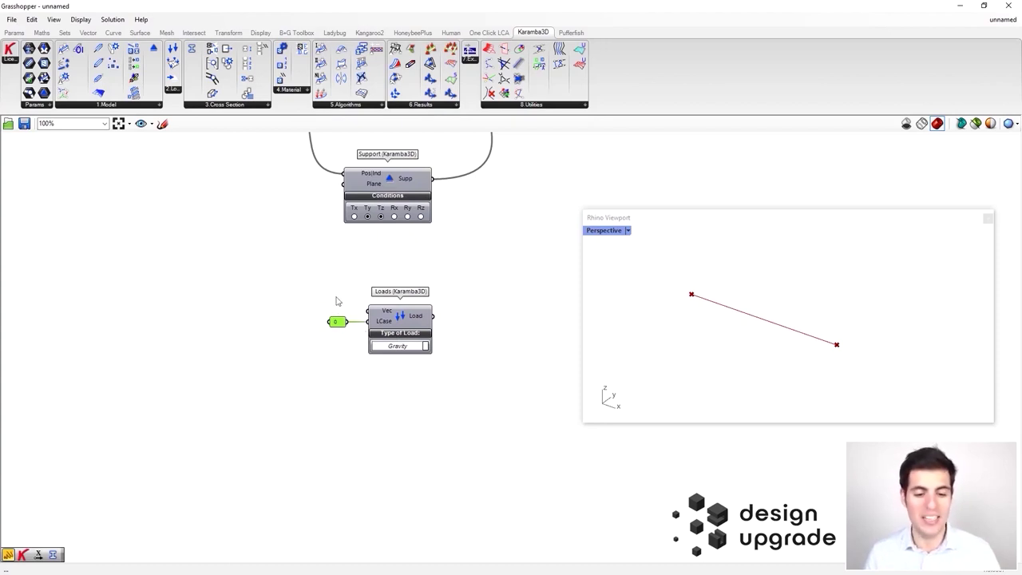
# Step: Connect the Load output of the Gravity load to the Load input of Assemble Model
pyautogui.scroll(-4, 461, 279)
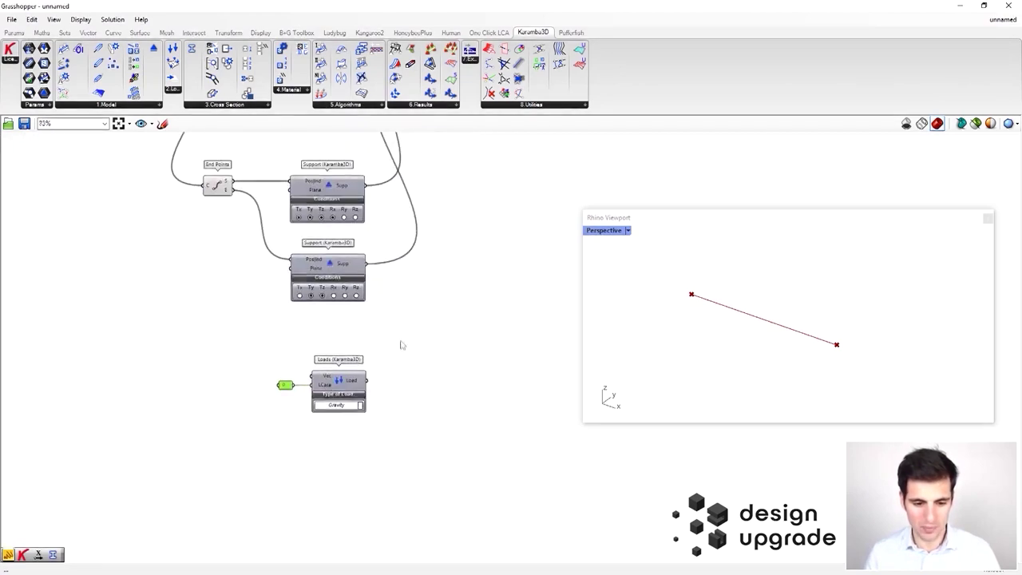
pyautogui.scroll(-2, 378, 407)
pyautogui.moveTo(355, 425); pyautogui.dragTo(402, 195)
pyautogui.scroll(2, 401, 195)
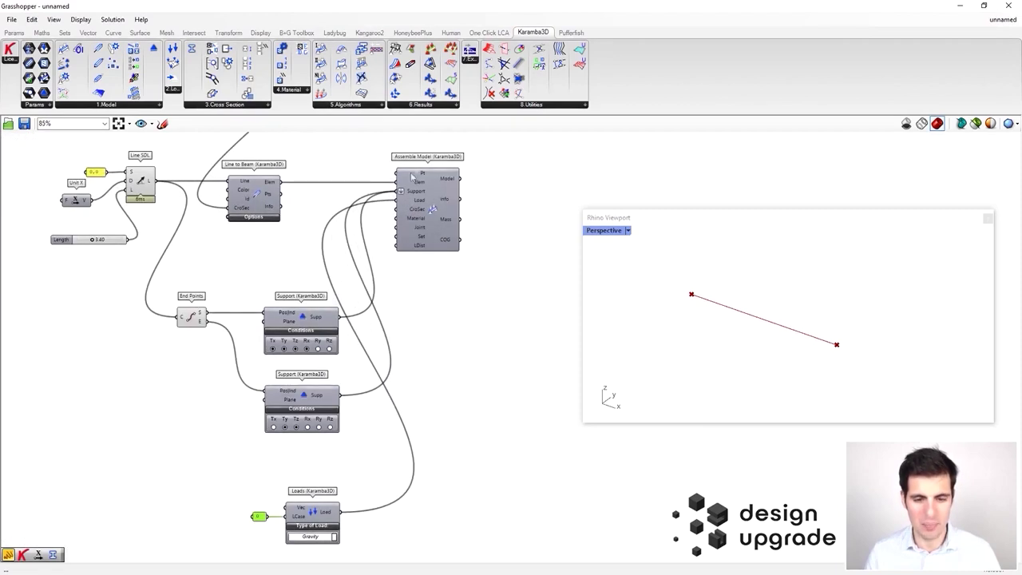
# Step: Place a second Karamba3D Loads component, set its load type to Uniform Line and align it beneath the Gravity load
pyautogui.moveTo(412, 468); pyautogui.dragTo(467, 335, button='right')
pyautogui.scroll(2, 343, 402)
pyautogui.moveTo(321, 406); pyautogui.dragTo(334, 367, button='right')
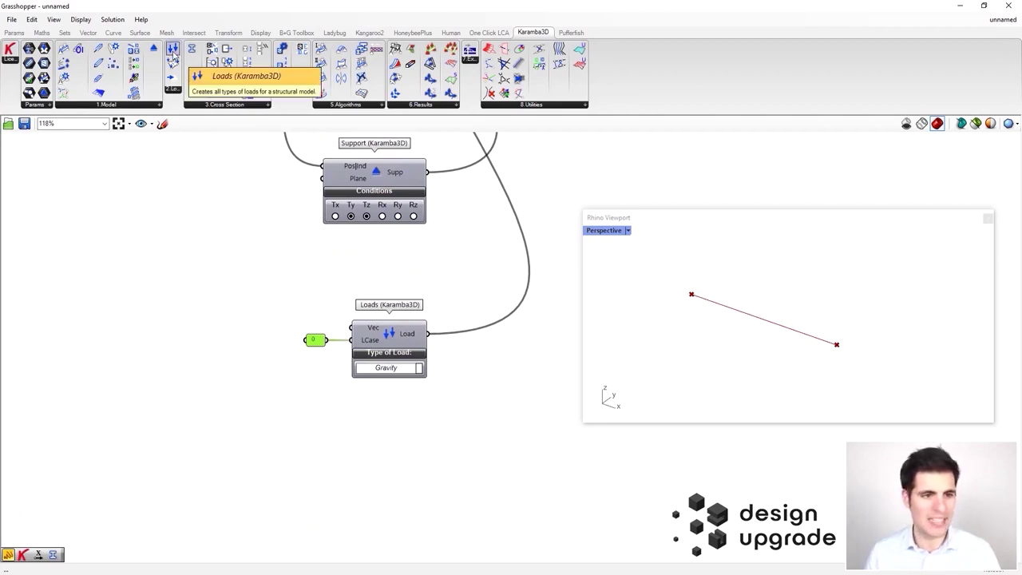
pyautogui.moveTo(174, 55); pyautogui.dragTo(390, 455)
pyautogui.moveTo(326, 428); pyautogui.dragTo(323, 367, button='right')
pyautogui.click(380, 416)
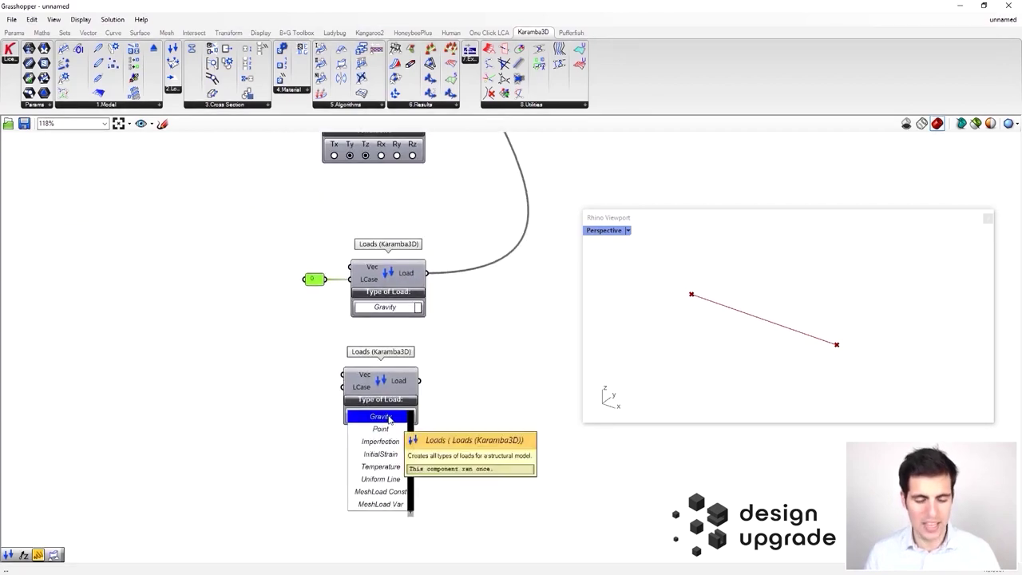
pyautogui.click(397, 479)
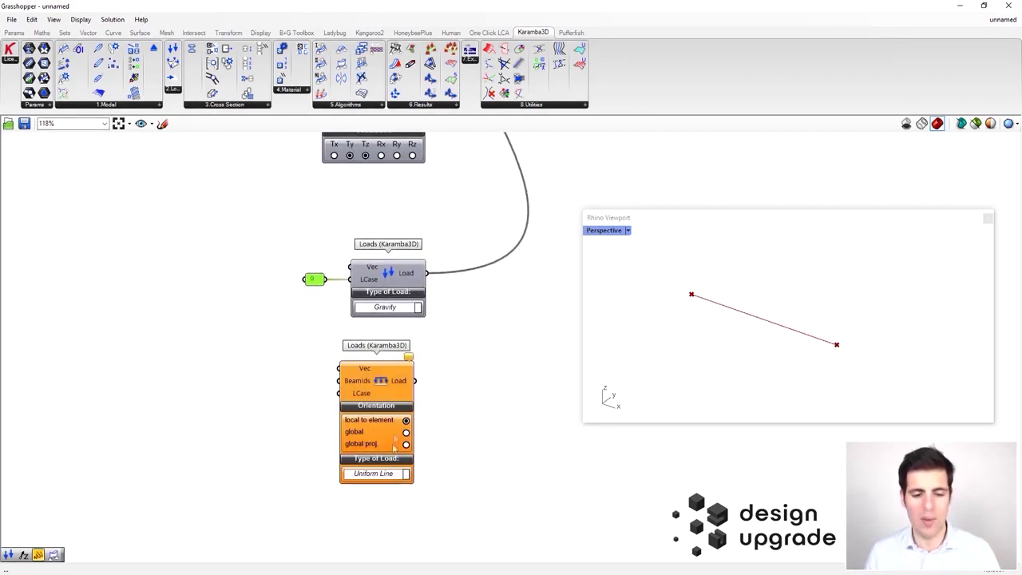
pyautogui.moveTo(386, 390); pyautogui.dragTo(399, 402)
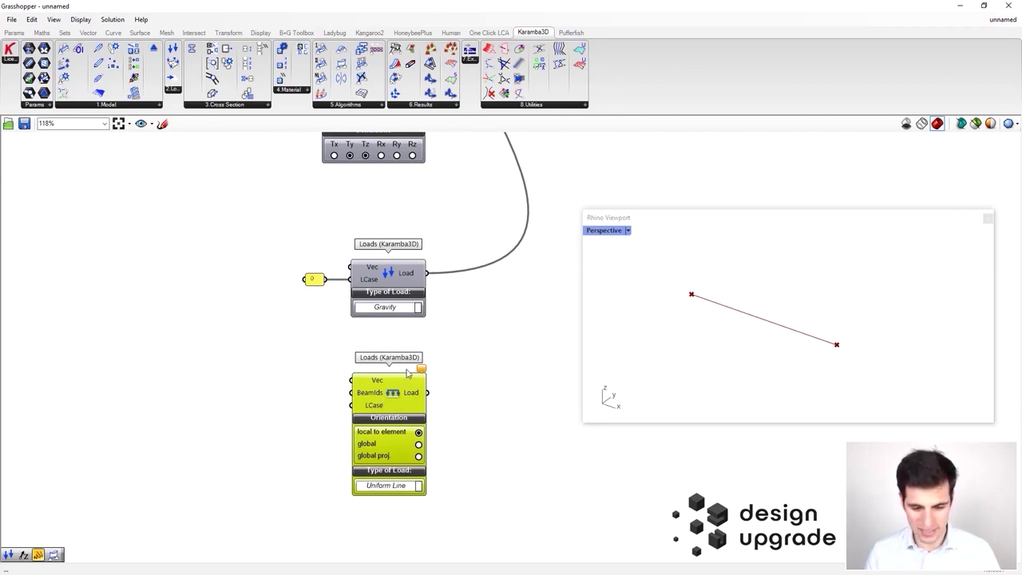
# Step: Add a panel containing 1, connect it to the LCase input of the Uniform Line load and move it close beside that input
pyautogui.click(277, 412)
pyautogui.doubleClick(278, 412)
pyautogui.write('"1')
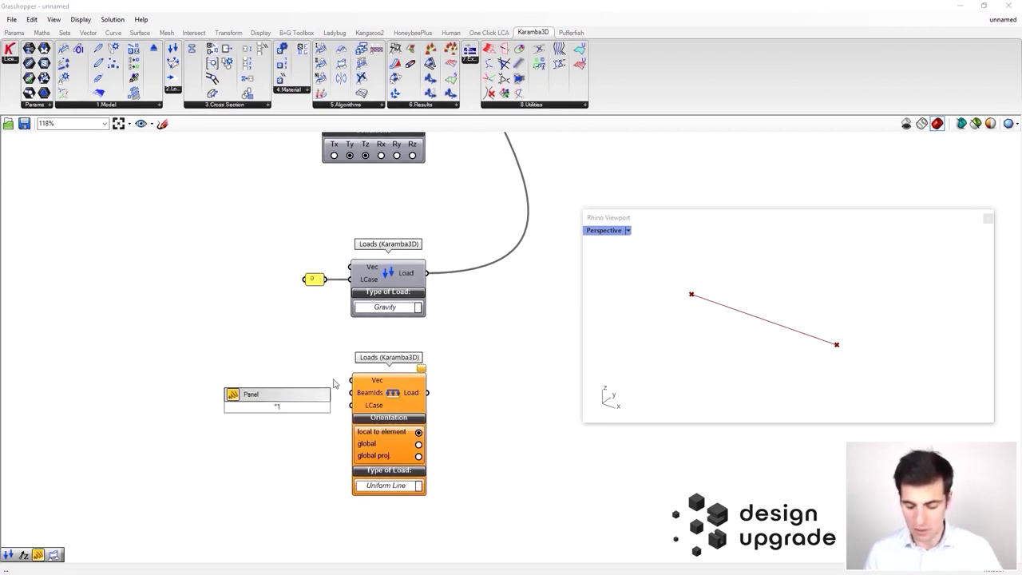
pyautogui.press('Return')
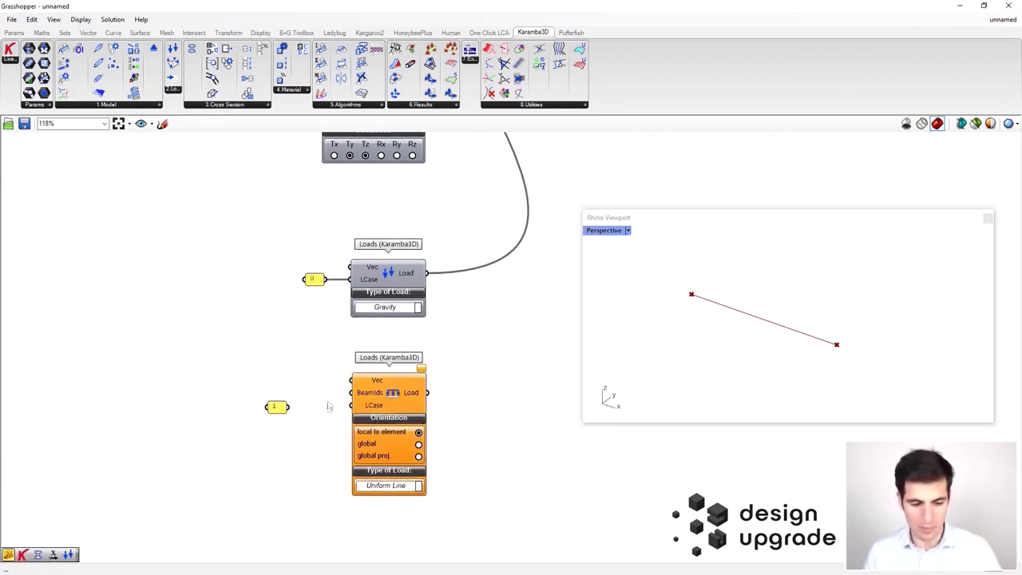
pyautogui.moveTo(289, 407); pyautogui.dragTo(352, 405)
pyautogui.moveTo(279, 408); pyautogui.dragTo(324, 409)
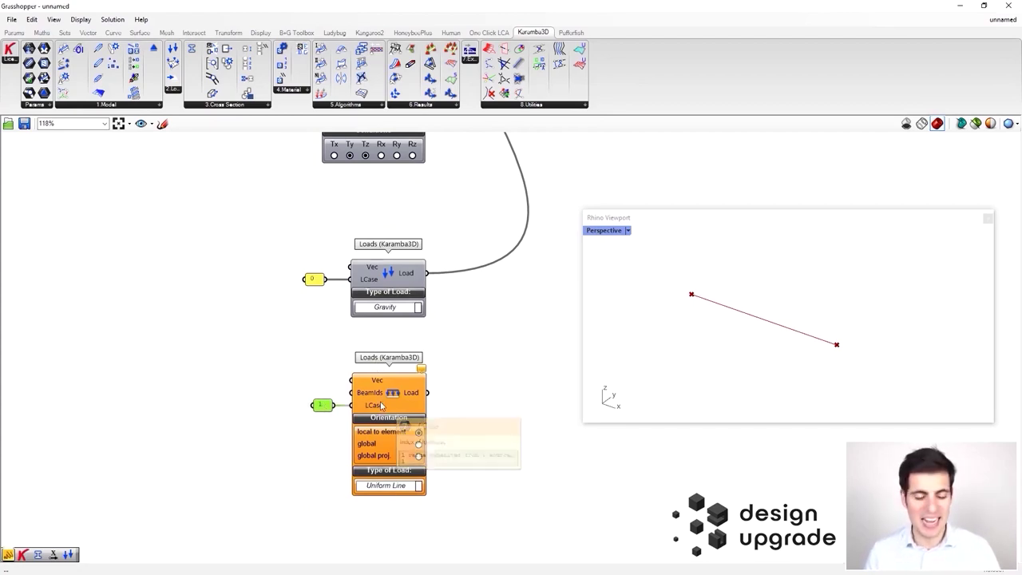
# Step: Switch to the browser and examine the beam's local axis conventions in the Orientate Beam section of the Karamba3D manual
pyautogui.moveTo(376, 398)
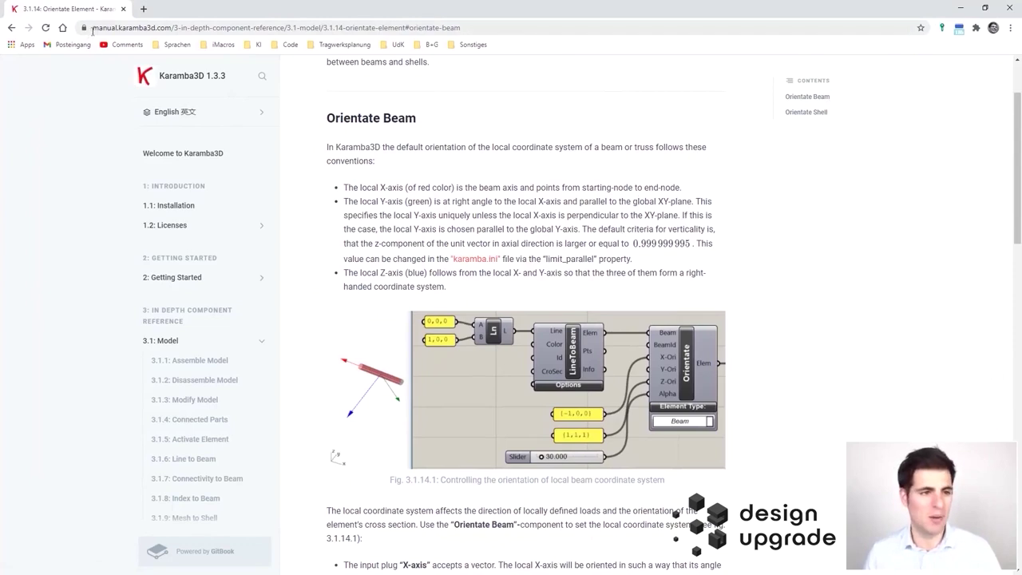
pyautogui.click(93, 30)
pyautogui.press('Return')
pyautogui.doubleClick(103, 28)
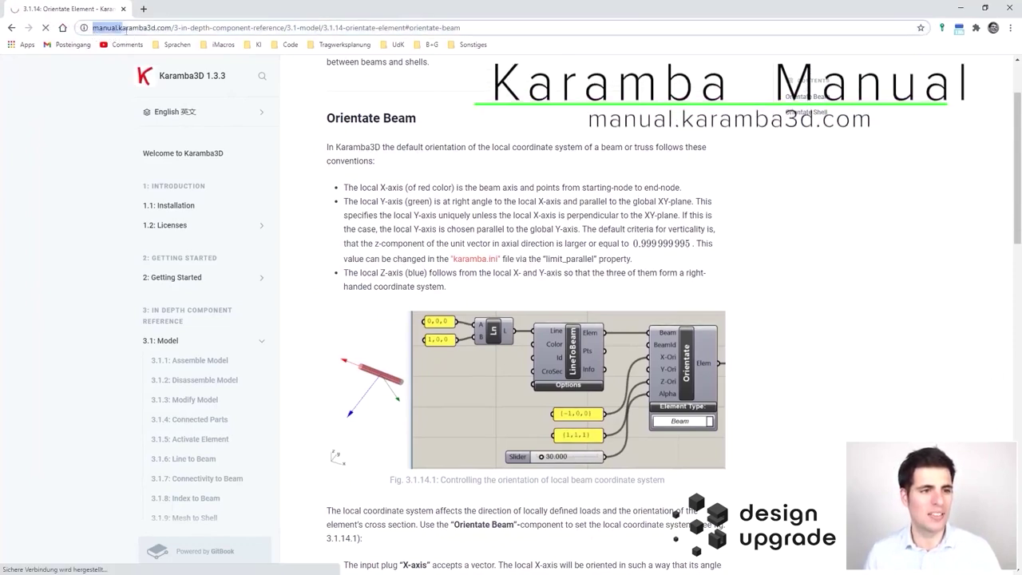
pyautogui.moveTo(113, 30); pyautogui.dragTo(171, 30)
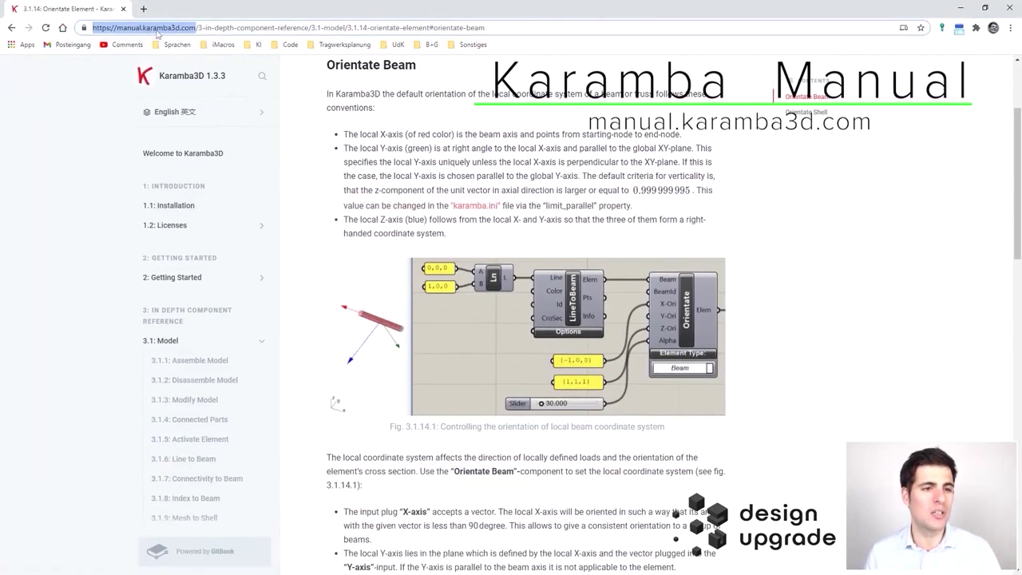
pyautogui.click(361, 118)
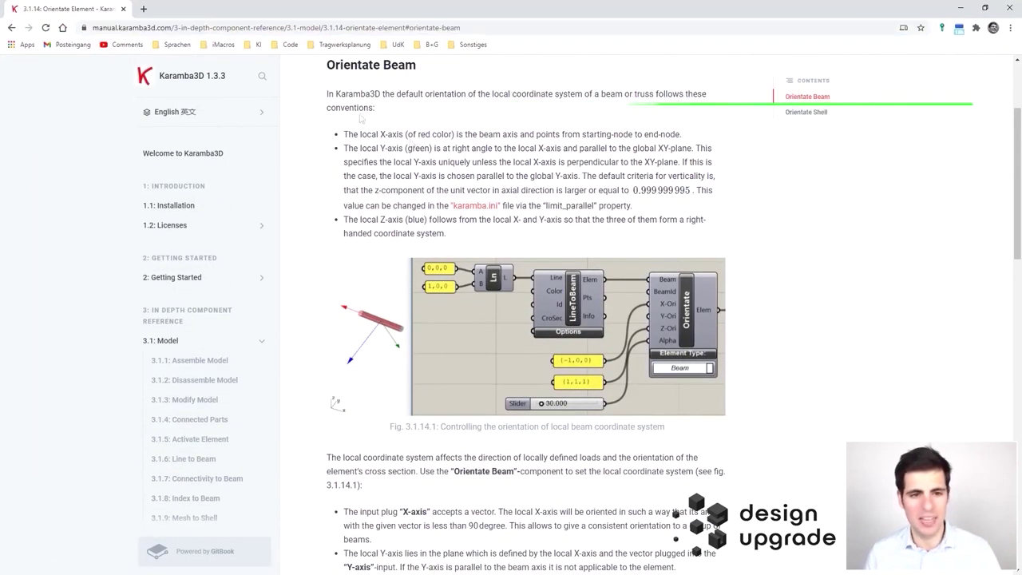
pyautogui.scroll(1, 385, 90)
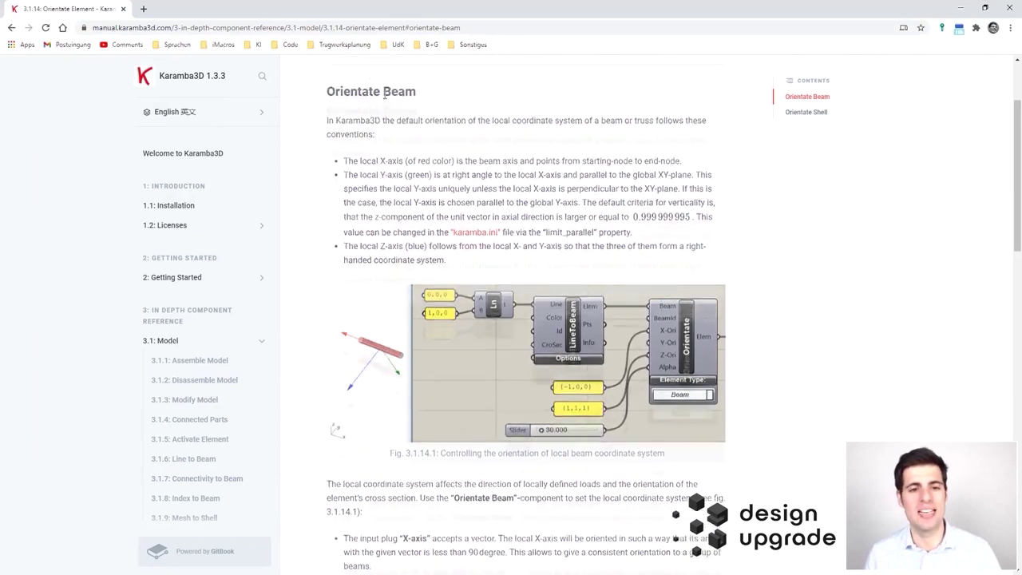
pyautogui.scroll(-1, 447, 120)
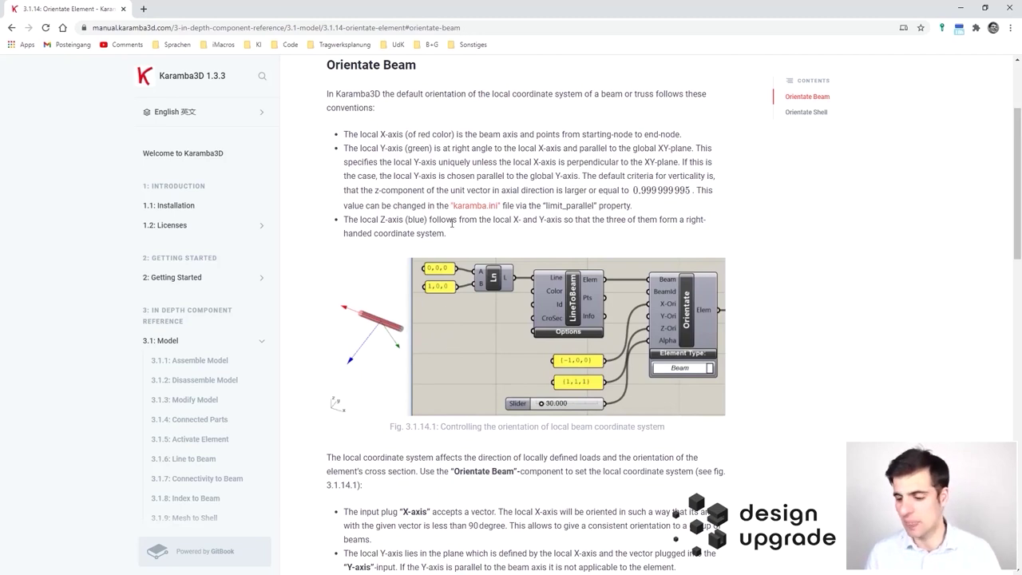
# Step: Return to Grasshopper and set the orientation of the Uniform Line load to global
pyautogui.click(963, 12)
pyautogui.rightClick(483, 377)
pyautogui.moveTo(473, 375); pyautogui.dragTo(488, 360, button='right')
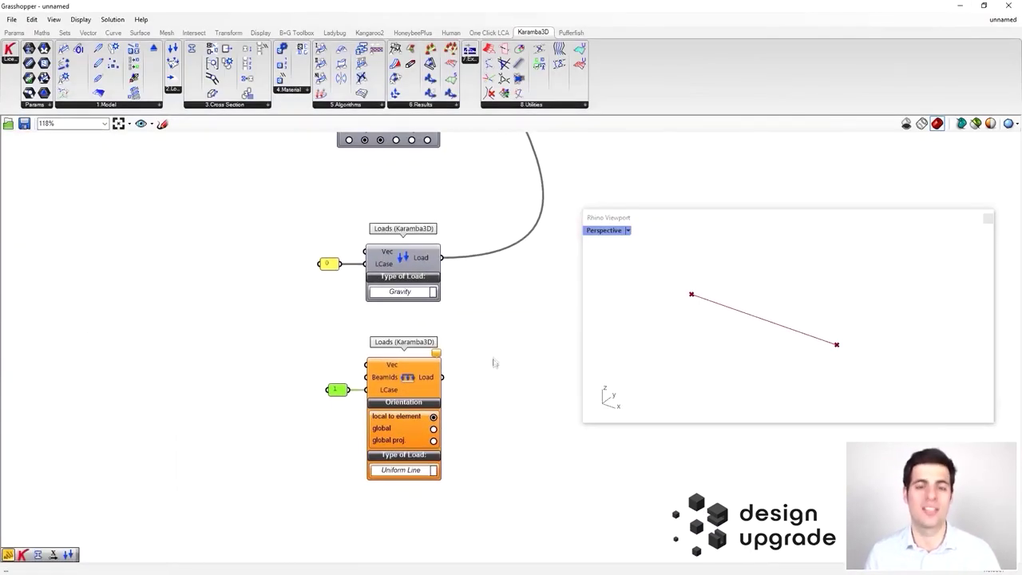
pyautogui.click(433, 429)
pyautogui.moveTo(606, 387); pyautogui.dragTo(612, 397, button='right')
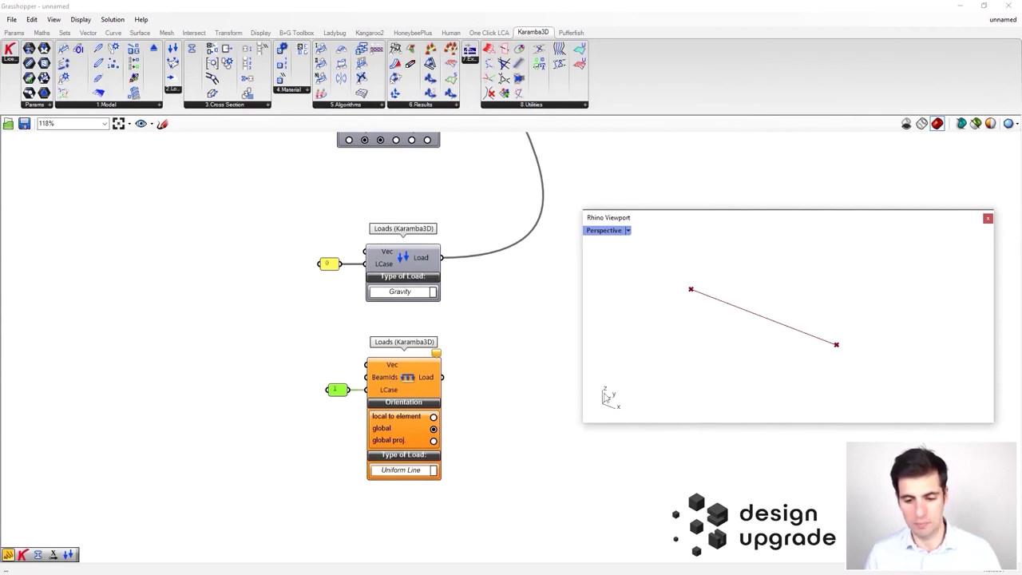
# Step: Add a Unit Z vector component and place it beside the Vec input of the Uniform Line load
pyautogui.doubleClick(191, 345)
pyautogui.write('z')
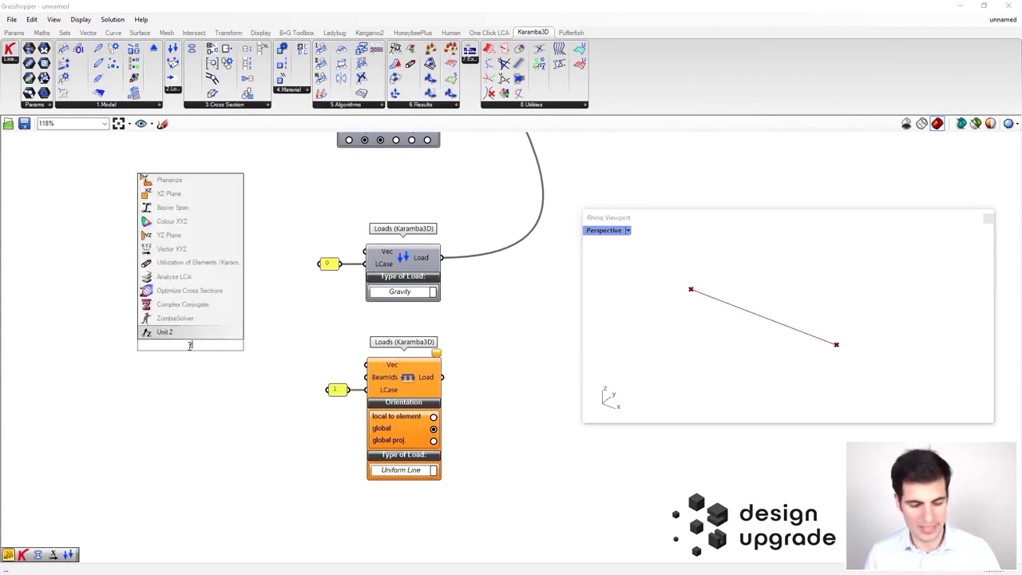
pyautogui.click(186, 333)
pyautogui.moveTo(190, 346); pyautogui.dragTo(262, 358)
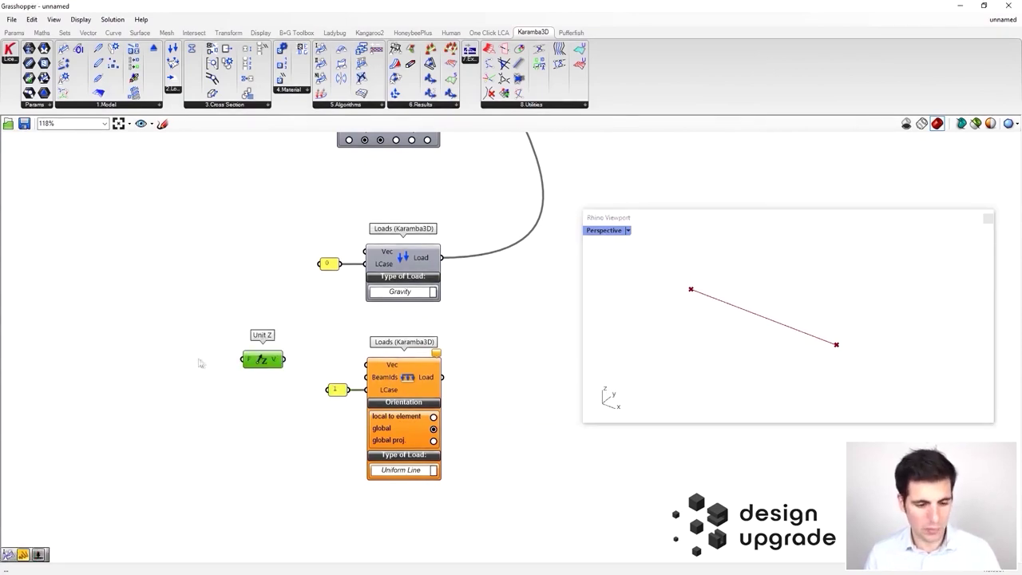
# Step: Add a number slider with a value of 10.0 and connect it to the F input of Unit Z
pyautogui.doubleClick(198, 357)
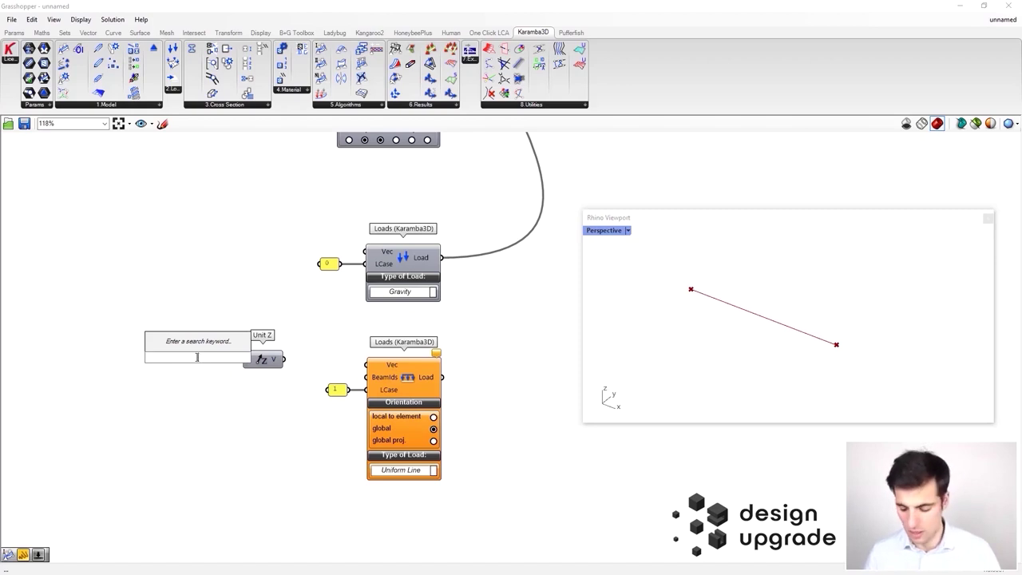
pyautogui.write('1')
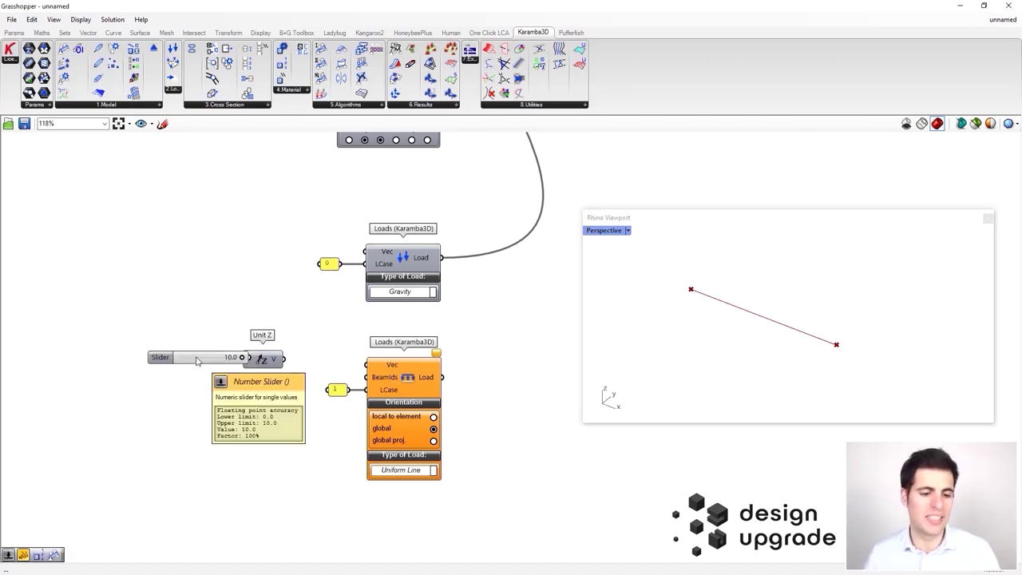
pyautogui.press('Return')
pyautogui.moveTo(212, 359); pyautogui.dragTo(246, 359)
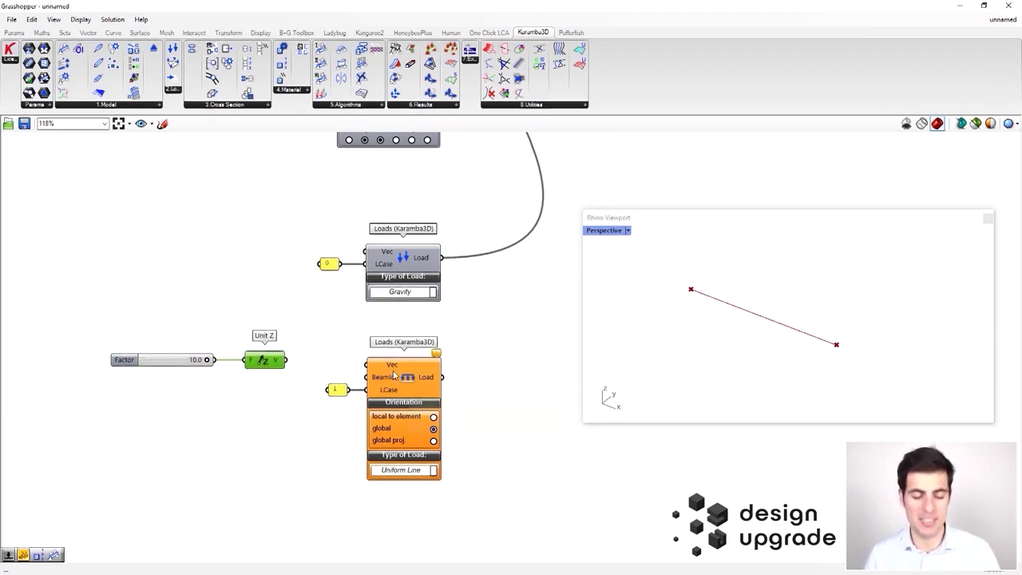
# Step: Move the factor slider and Unit Z component further away from the Uniform Line load to leave room between them
pyautogui.moveTo(391, 365)
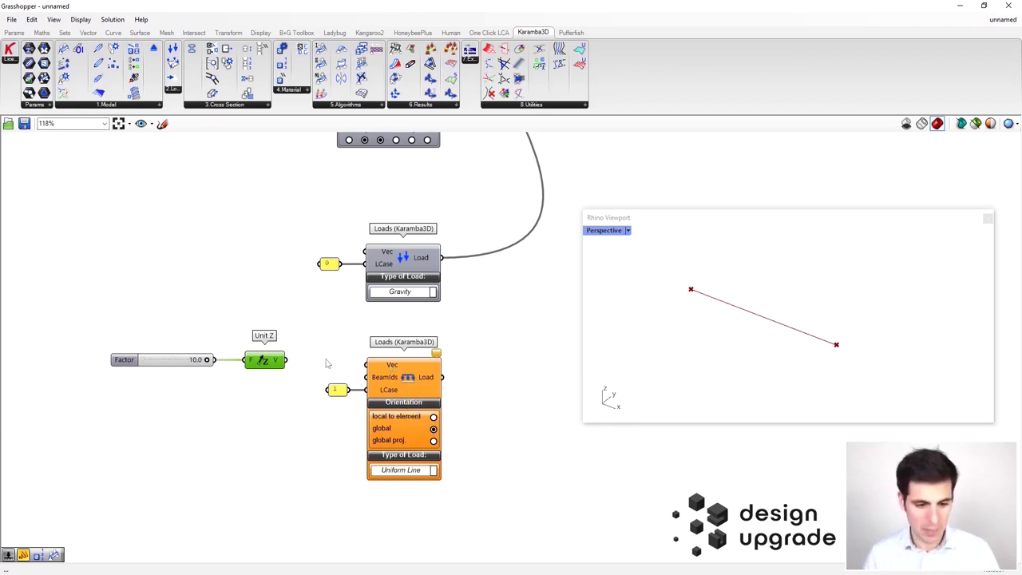
pyautogui.moveTo(275, 361); pyautogui.dragTo(338, 365, button='right')
pyautogui.moveTo(332, 384); pyautogui.dragTo(200, 343)
pyautogui.moveTo(311, 361); pyautogui.dragTo(307, 366)
pyautogui.click(357, 351)
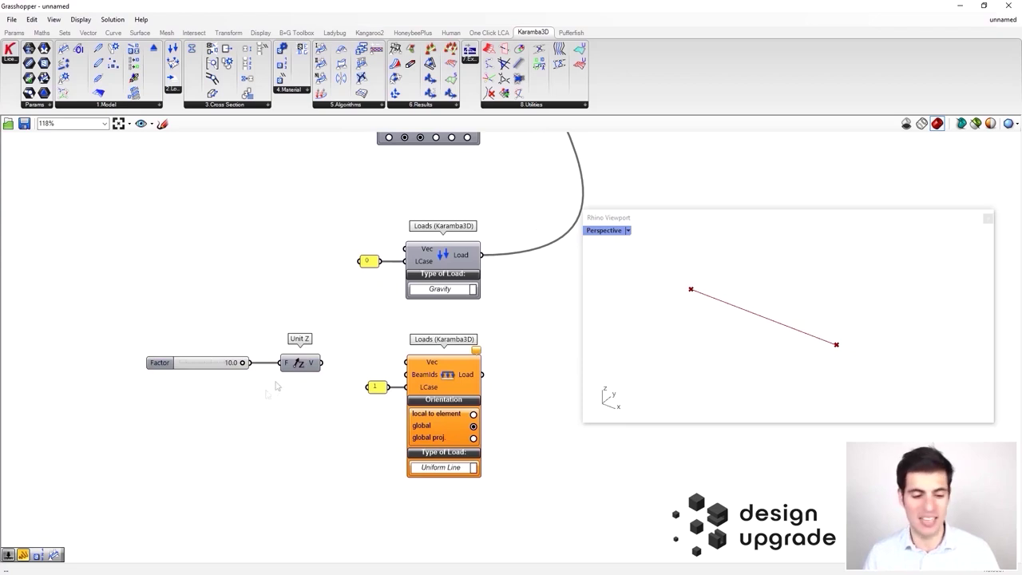
# Step: Add a vector Reverse component and wire it between the Unit Z output and the Vec input of the Uniform Line load
pyautogui.doubleClick(277, 417)
pyautogui.write('neg')
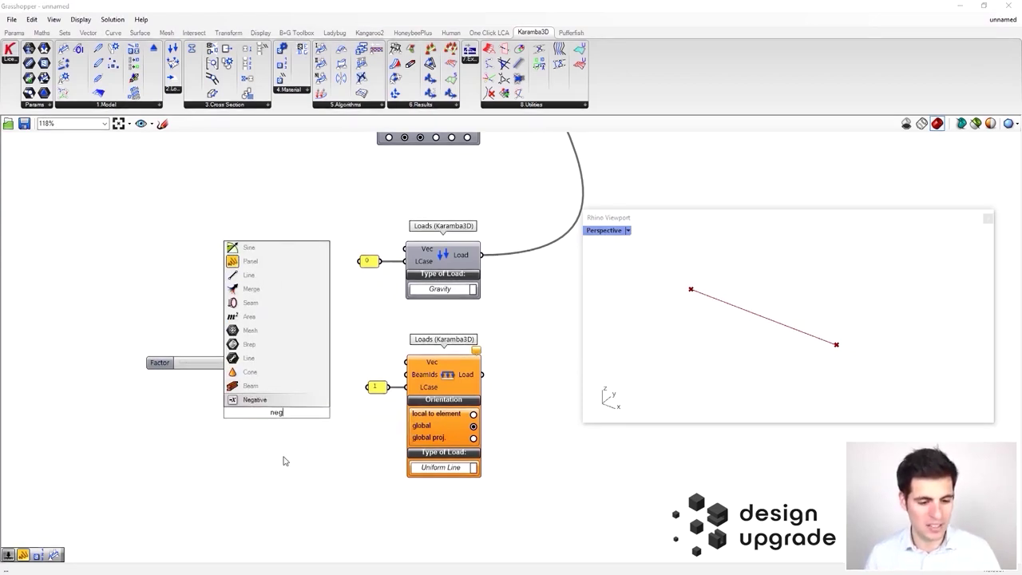
pyautogui.press('BackSpace')
pyautogui.press('BackSpace')
pyautogui.press('BackSpace')
pyautogui.write('rev')
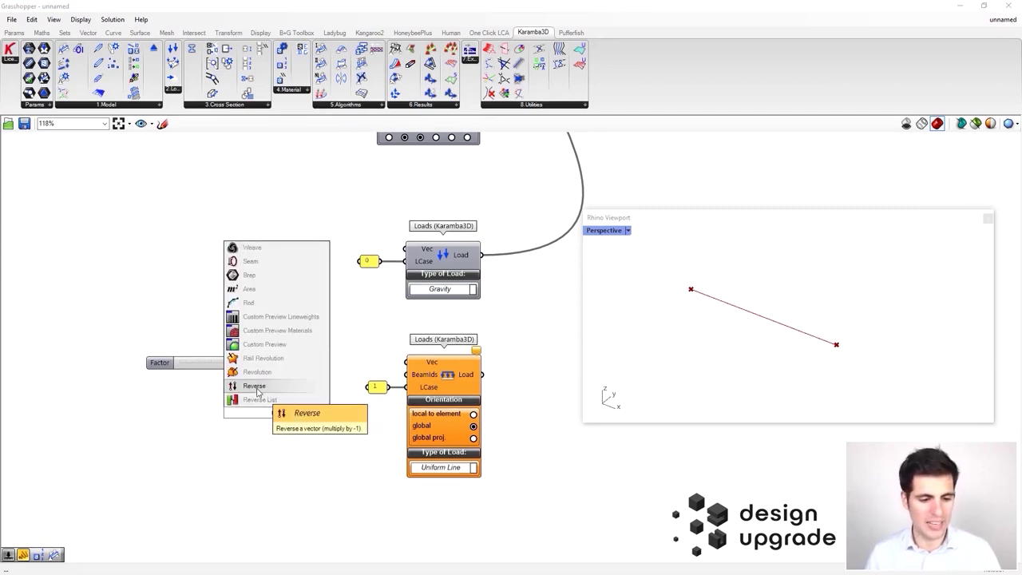
pyautogui.click(254, 386)
pyautogui.moveTo(278, 422); pyautogui.dragTo(350, 366)
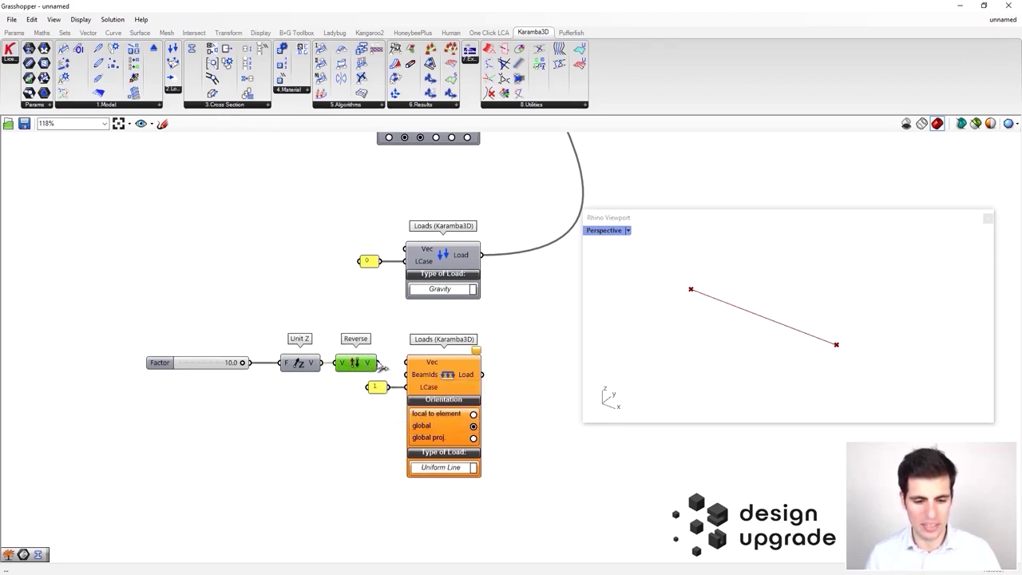
# Step: Connect the Uniform Line load to the Load input of Assemble Model alongside gravity, and flatten that input
pyautogui.moveTo(529, 316); pyautogui.dragTo(495, 331, button='right')
pyautogui.scroll(-5, 495, 330)
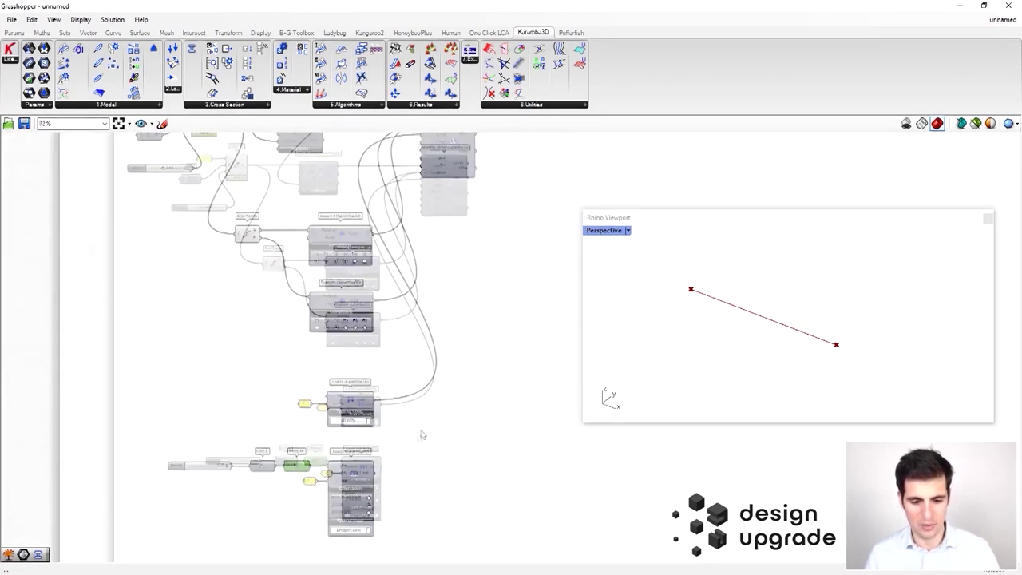
pyautogui.moveTo(386, 471); pyautogui.dragTo(435, 180)
pyautogui.scroll(3, 435, 180)
pyautogui.rightClick(435, 178)
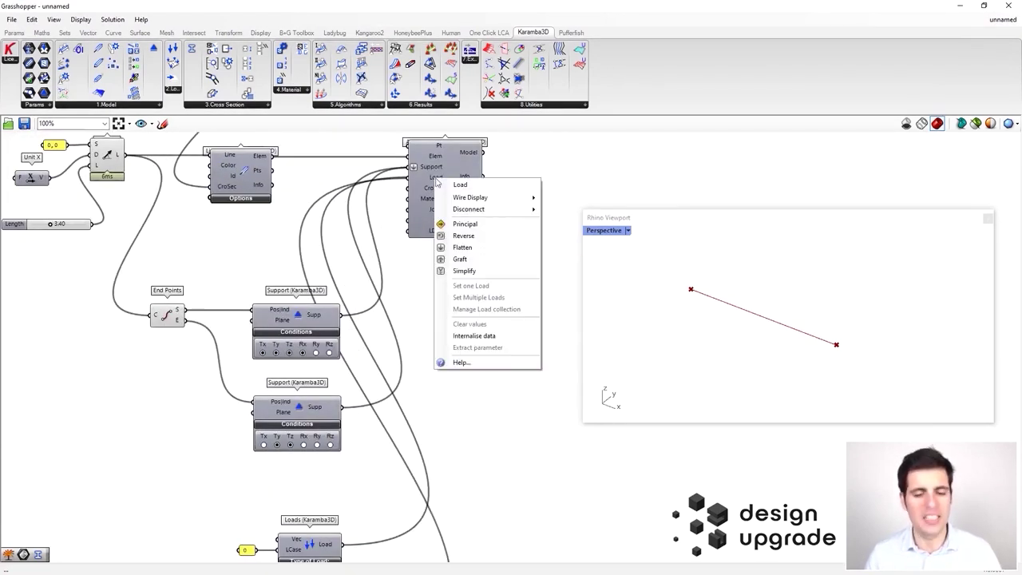
pyautogui.click(480, 251)
# Step: Place another Karamba3D Loads component of type Point below the Uniform Line load
pyautogui.moveTo(447, 448); pyautogui.dragTo(521, 183, button='right')
pyautogui.moveTo(266, 424); pyautogui.dragTo(307, 410, button='right')
pyautogui.moveTo(173, 49); pyautogui.dragTo(411, 491)
pyautogui.moveTo(500, 454); pyautogui.dragTo(513, 349, button='right')
pyautogui.click(434, 412)
pyautogui.click(443, 422)
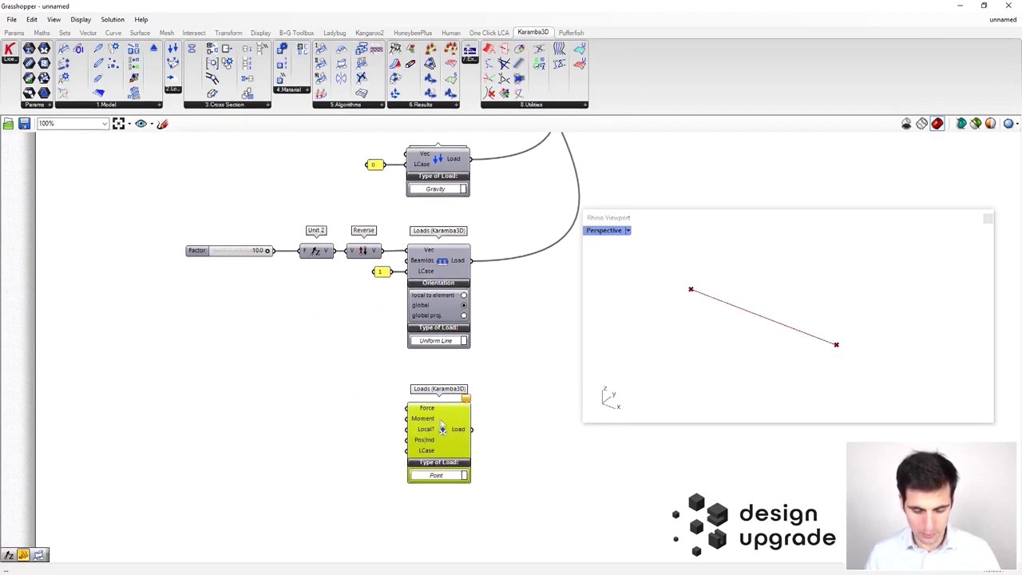
# Step: Add a panel containing 2 and connect it to the LCase input of the Point load
pyautogui.doubleClick(376, 460)
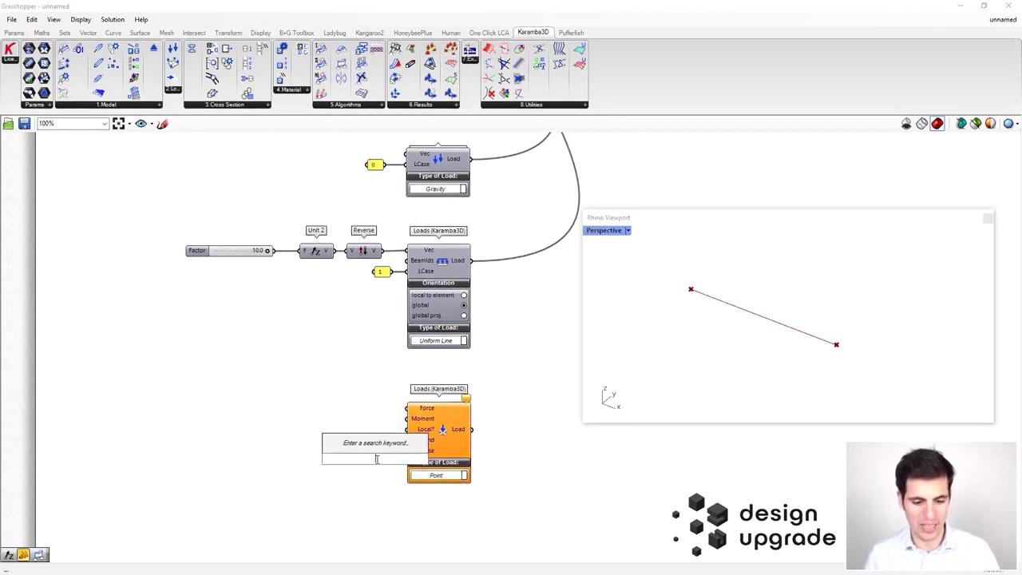
pyautogui.write('panel')
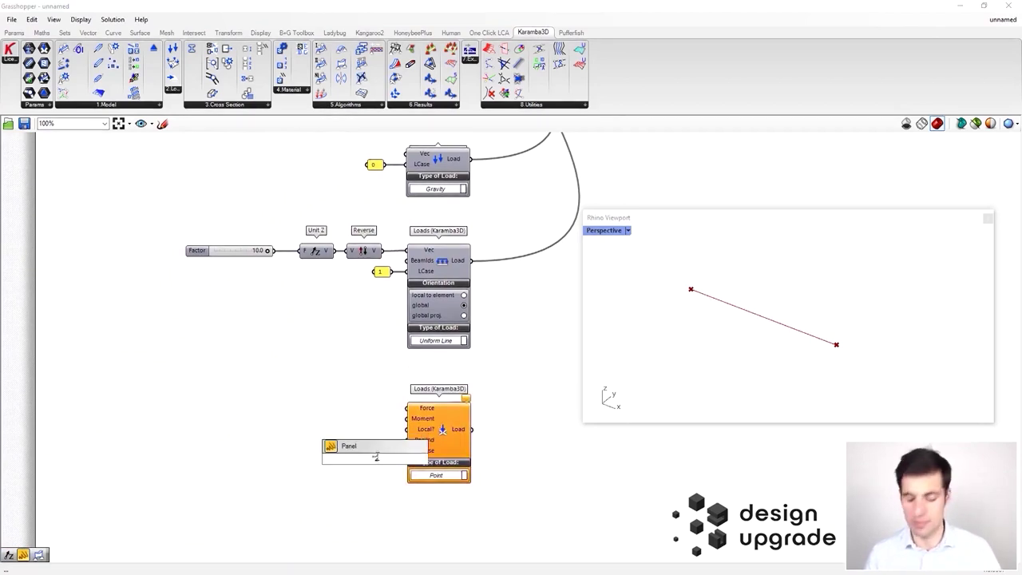
pyautogui.press('Return')
pyautogui.moveTo(386, 460)
pyautogui.mouseDown()
pyautogui.moveTo(412, 454)
pyautogui.moveTo(376, 452)
pyautogui.mouseUp()
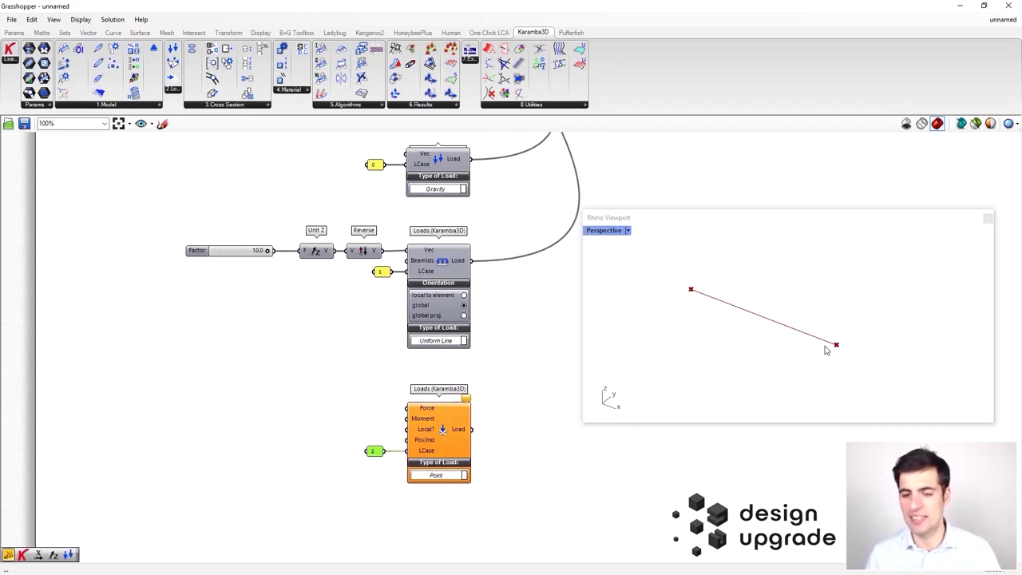
# Step: Connect the E output of End Points to the Pos|Ind input of the Point load
pyautogui.scroll(-3, 249, 336)
pyautogui.scroll(3, 288, 326)
pyautogui.scroll(2, 366, 324)
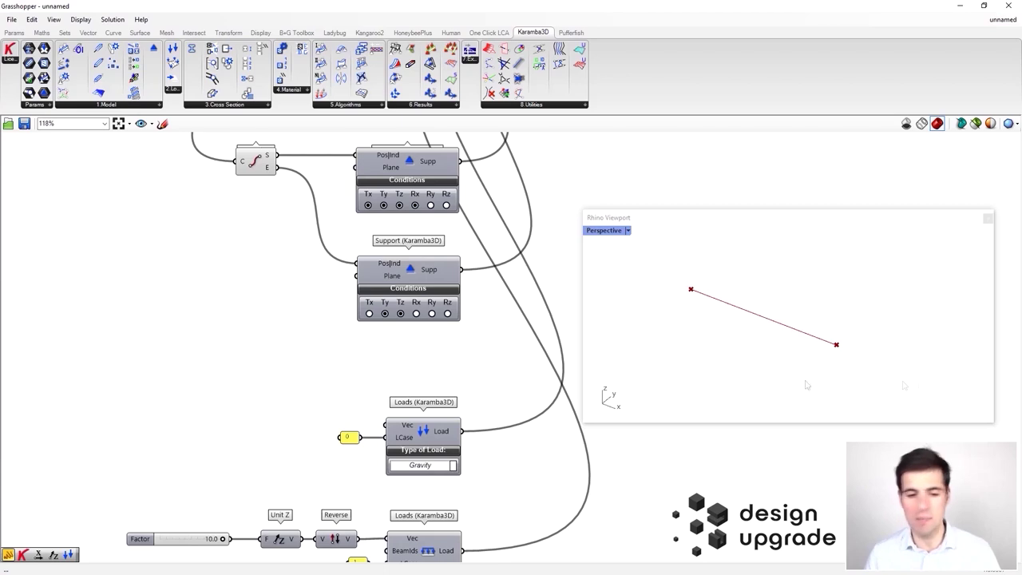
pyautogui.moveTo(239, 302); pyautogui.dragTo(336, 313, button='right')
pyautogui.moveTo(328, 214); pyautogui.dragTo(430, 501)
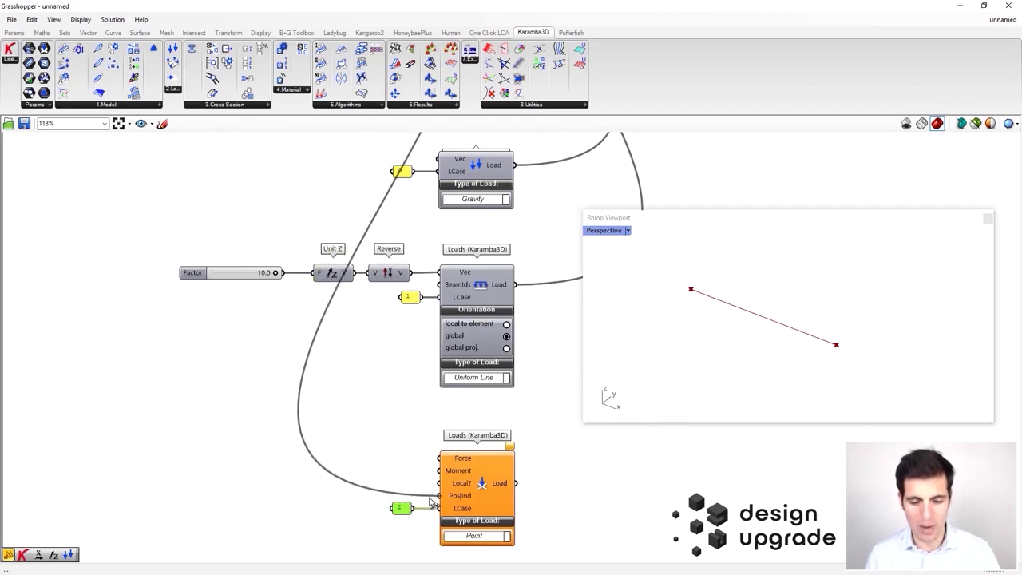
# Step: Add a Unit X vector component and place it beside the Force input of the Point load
pyautogui.click(379, 438)
pyautogui.doubleClick(378, 435)
pyautogui.write('x')
pyautogui.press('Return')
pyautogui.moveTo(378, 435); pyautogui.dragTo(383, 461)
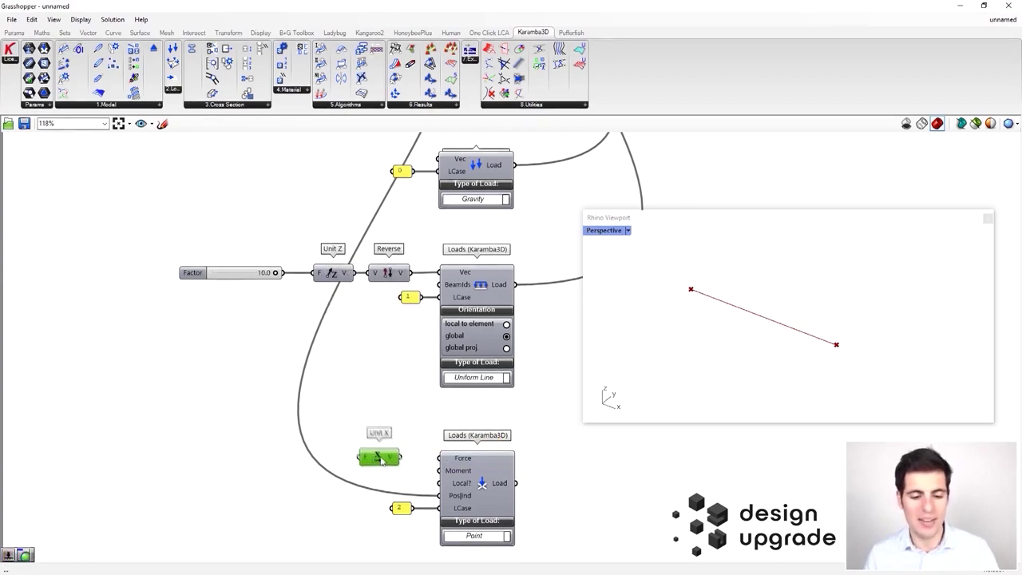
# Step: Add a number slider with a value of 100 feeding Unit X, and connect Unit X to the Force input
pyautogui.doubleClick(236, 461)
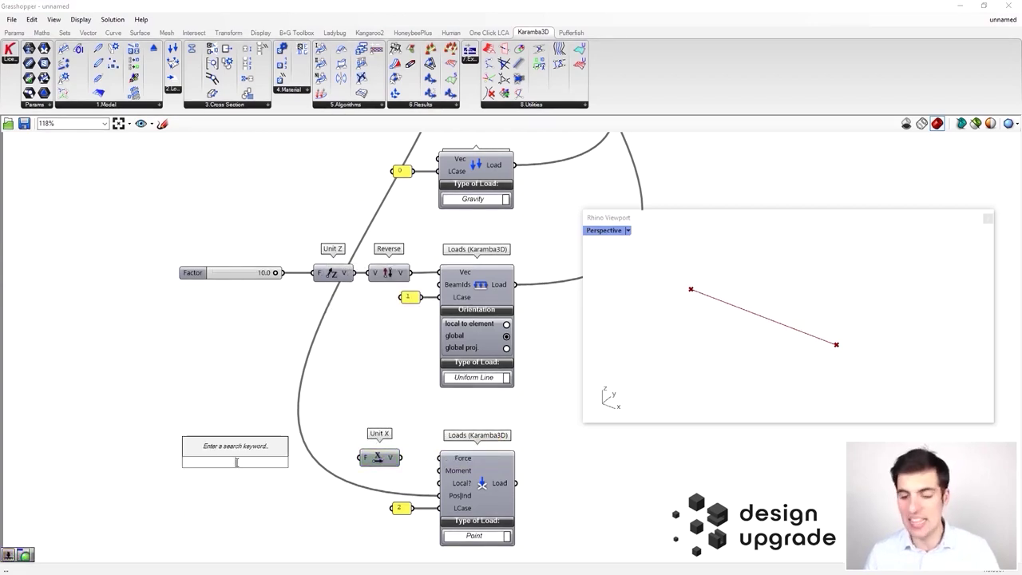
pyautogui.write('100')
pyautogui.press('Return')
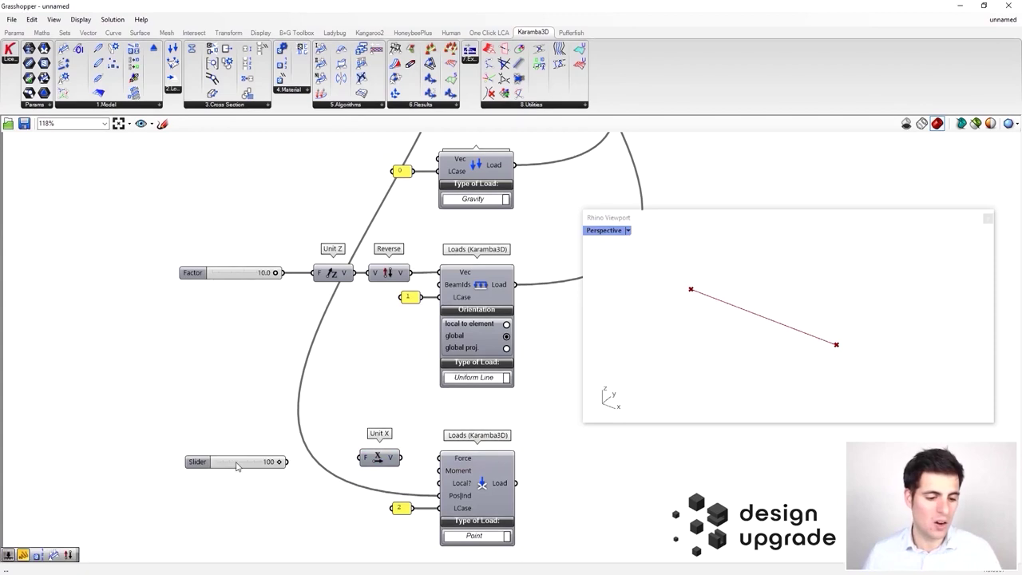
pyautogui.moveTo(286, 461); pyautogui.dragTo(364, 457)
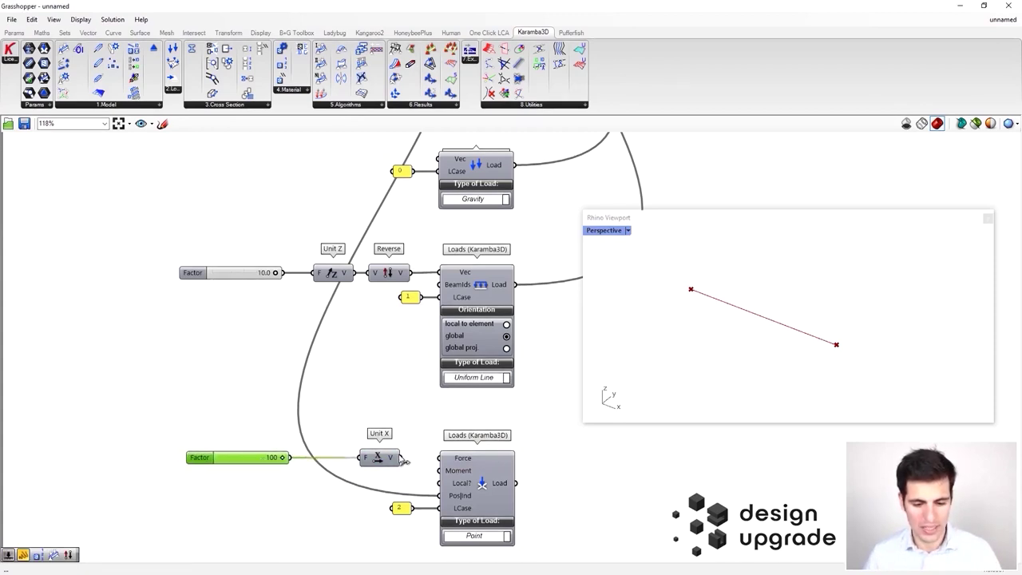
pyautogui.moveTo(466, 457); pyautogui.dragTo(342, 441, button='right')
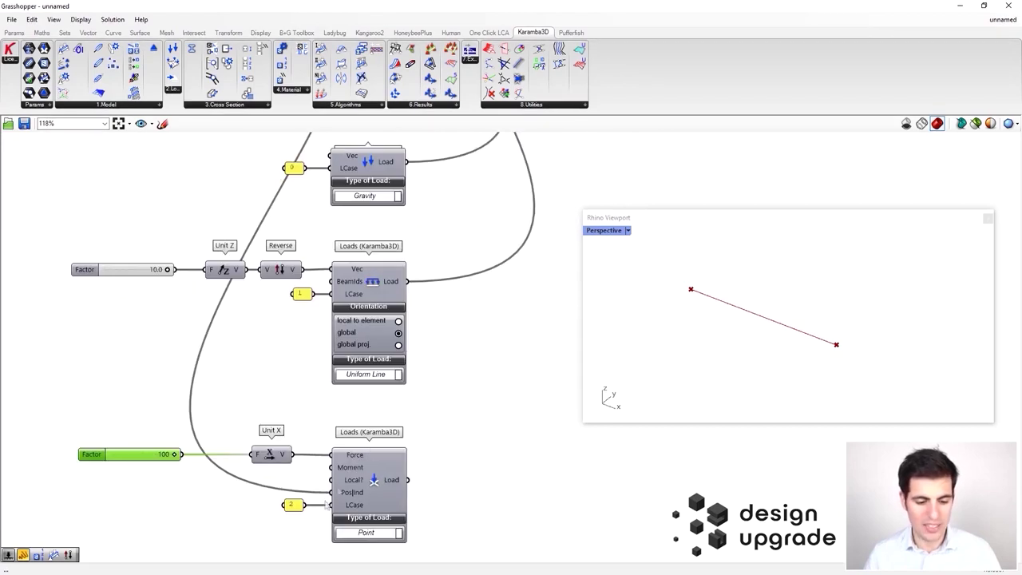
# Step: Connect the Point load output to the Load input of Assemble Model, keeping the gravity and line loads attached
pyautogui.scroll(-5, 411, 478)
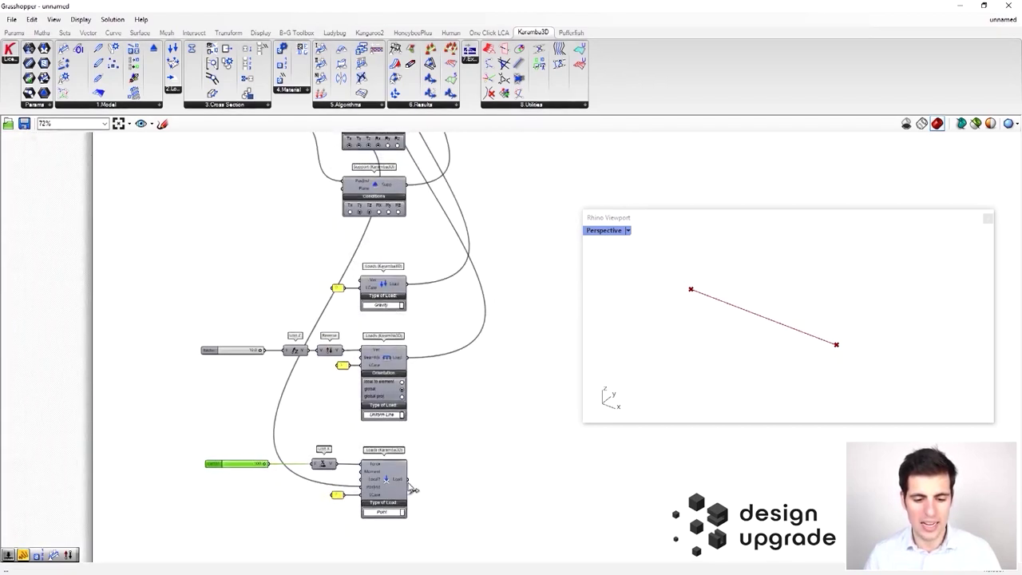
pyautogui.moveTo(460, 5); pyautogui.dragTo(460, 324)
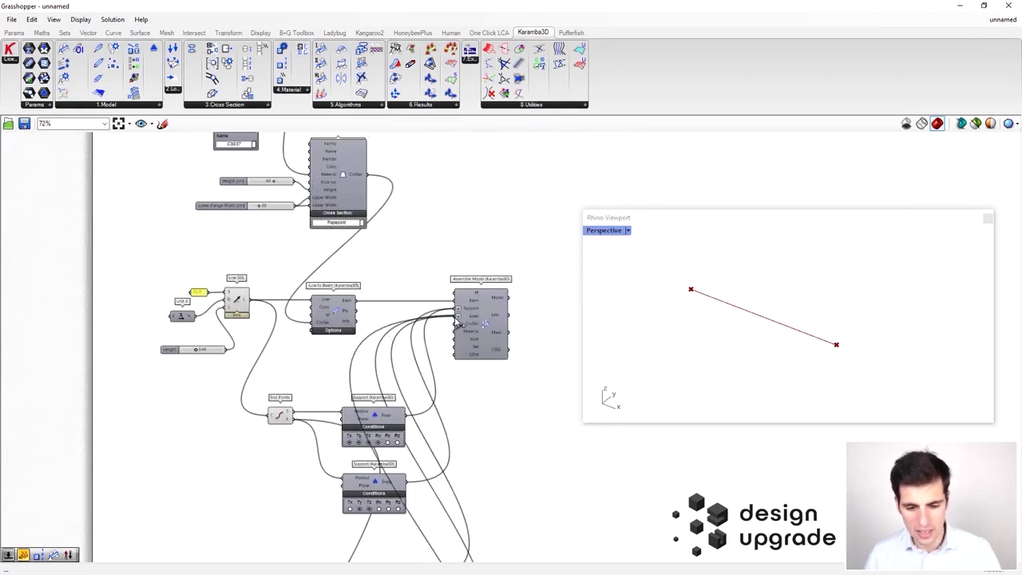
pyautogui.scroll(3, 459, 324)
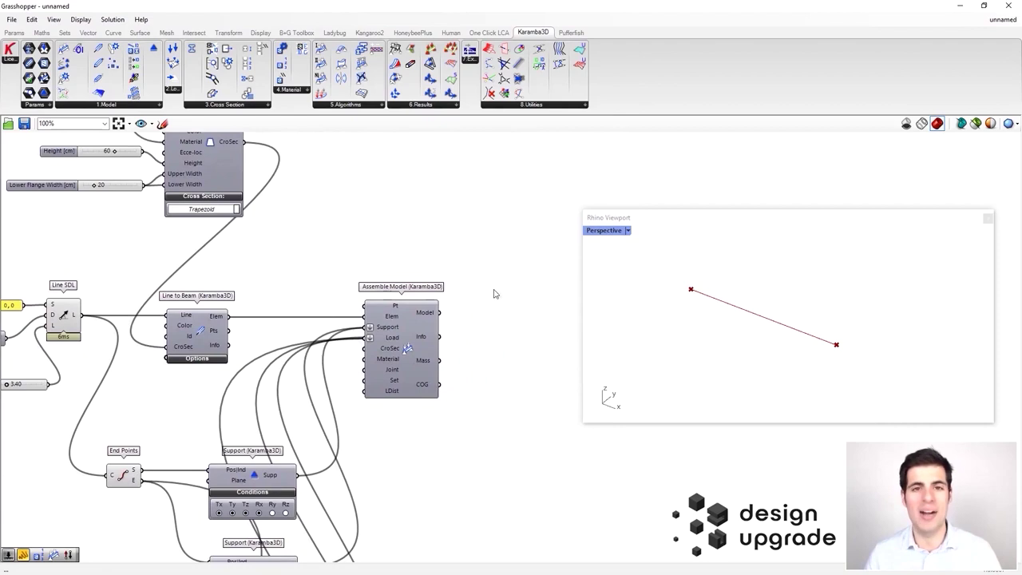
pyautogui.scroll(1, 395, 392)
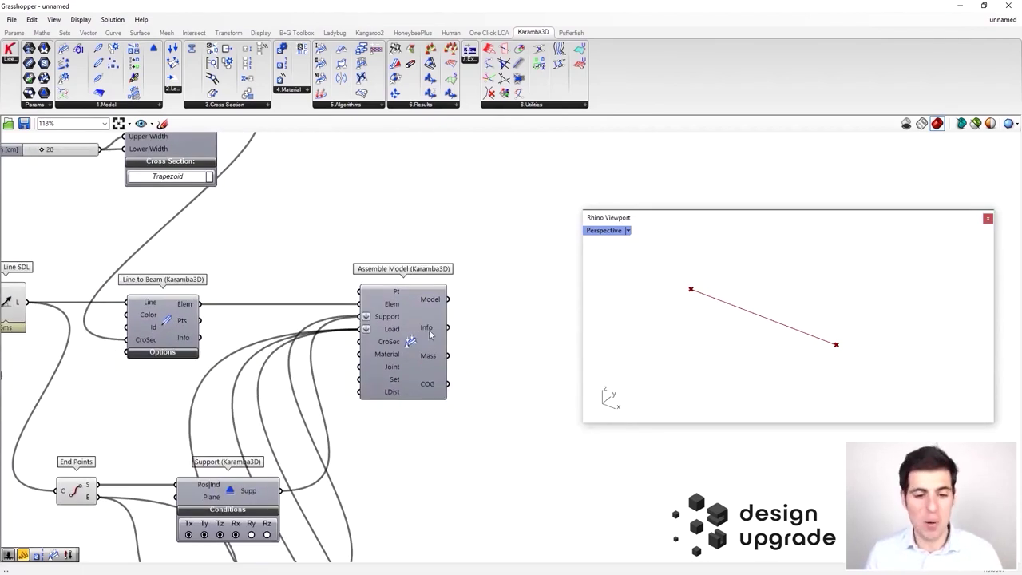
# Step: Place a Karamba3D Analyze component beside Assemble Model and connect the assembled model to its Model input
pyautogui.moveTo(465, 226); pyautogui.dragTo(312, 196, button='right')
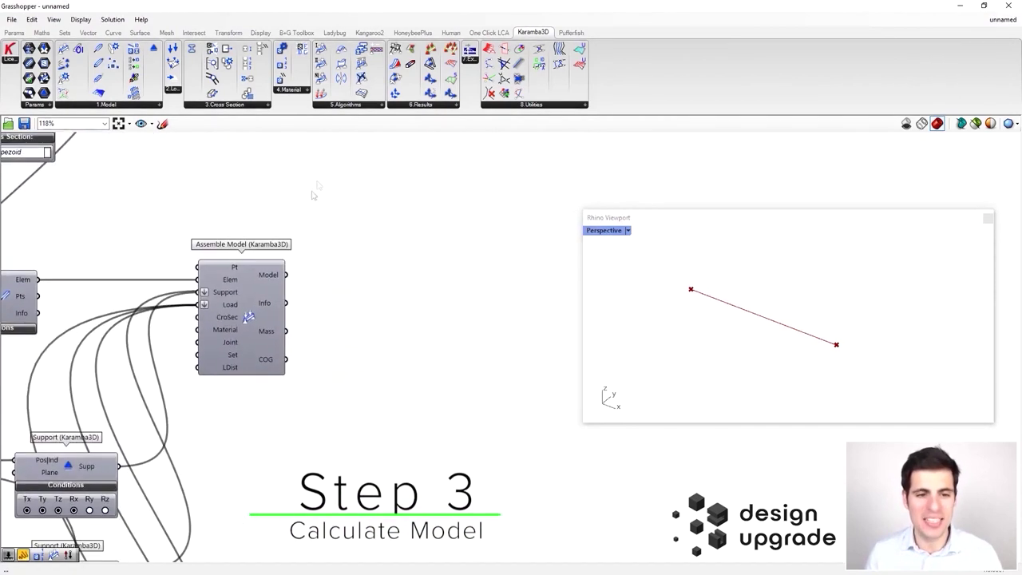
pyautogui.click(379, 106)
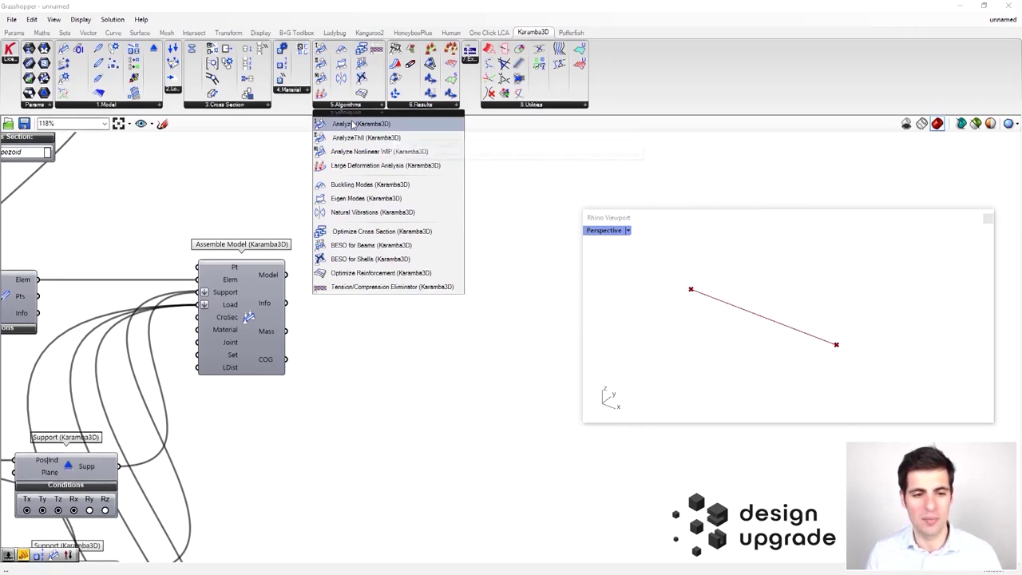
pyautogui.click(318, 124)
pyautogui.click(439, 279)
pyautogui.moveTo(439, 280); pyautogui.dragTo(420, 268)
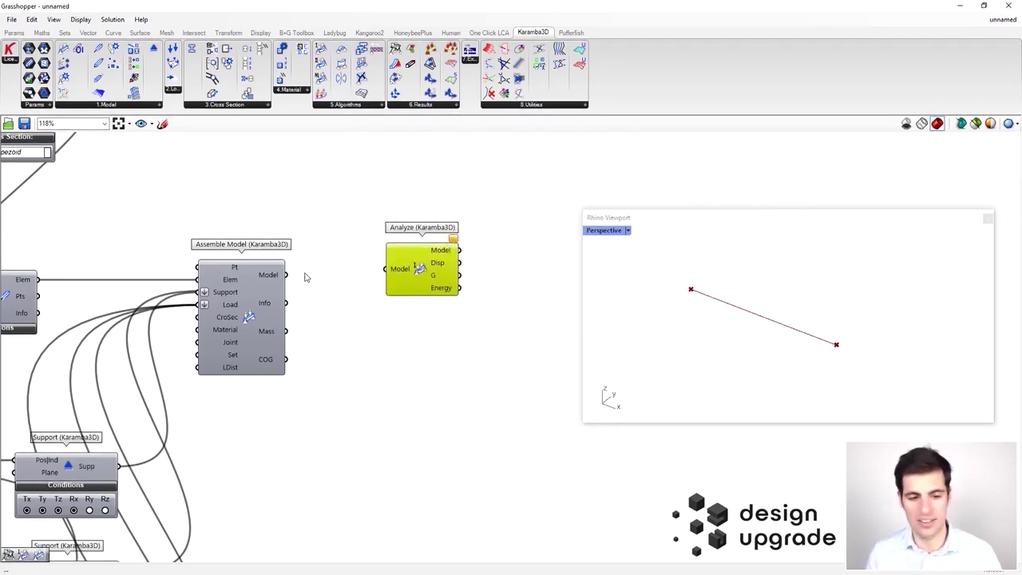
pyautogui.moveTo(286, 275); pyautogui.dragTo(375, 279)
pyautogui.click(354, 321)
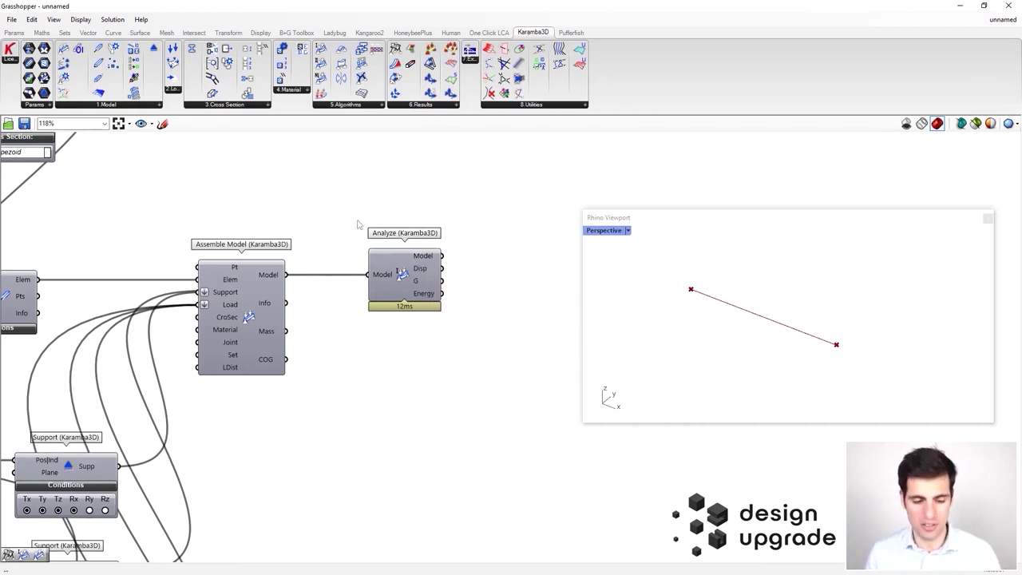
# Step: Examine the Analyze component's outputs, checking the maximum displacement per load case at Disp and the G output
pyautogui.scroll(-5, 356, 224)
pyautogui.moveTo(360, 240); pyautogui.dragTo(359, 288, button='right')
pyautogui.scroll(5, 415, 295)
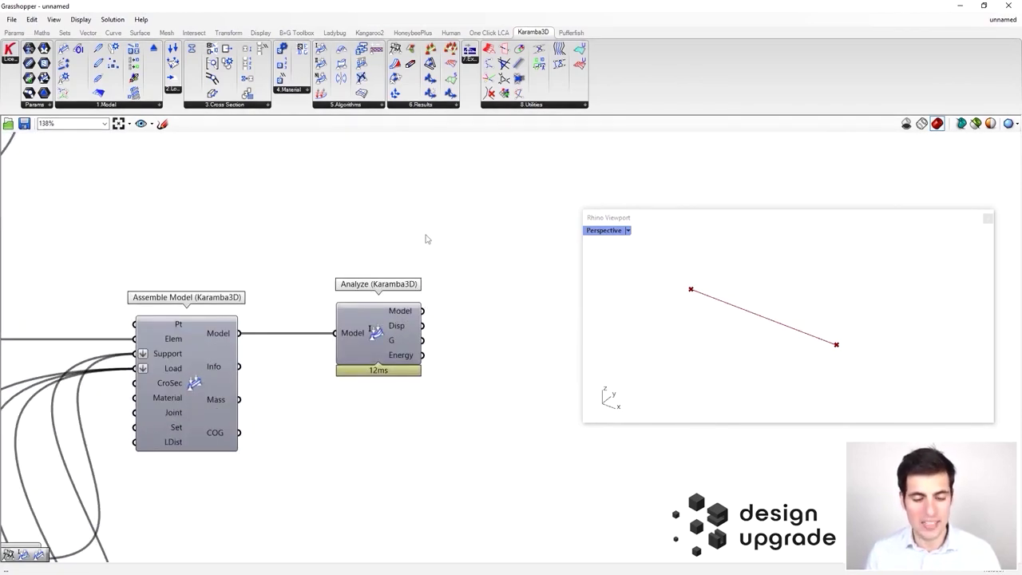
pyautogui.rightClick(381, 223)
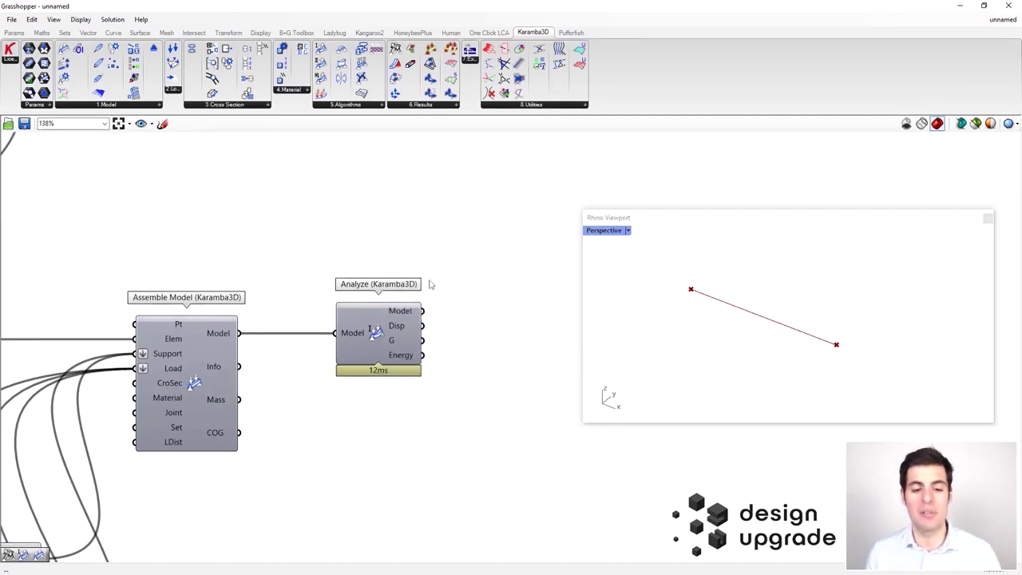
pyautogui.moveTo(404, 328)
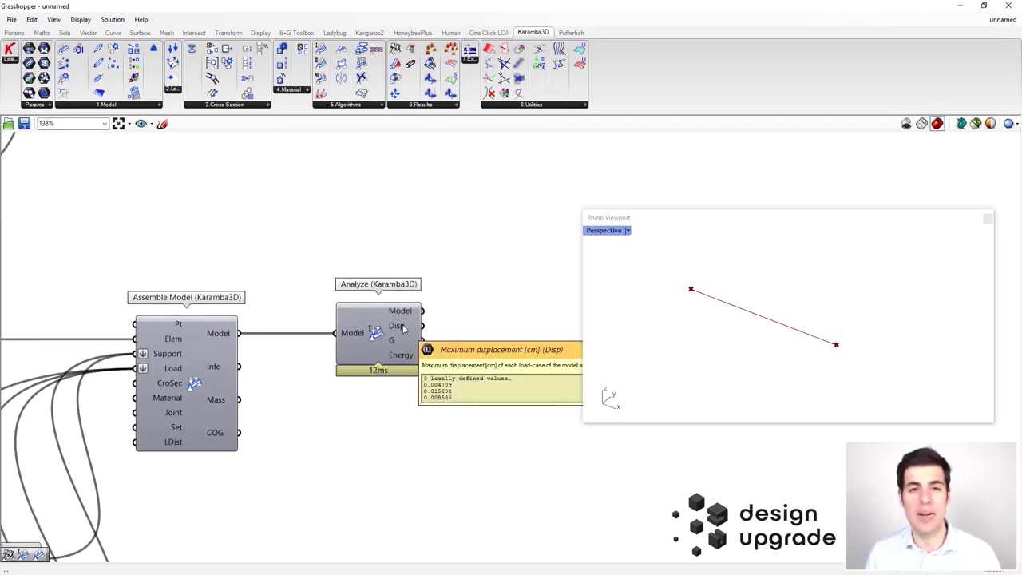
pyautogui.moveTo(404, 328); pyautogui.dragTo(323, 296, button='right')
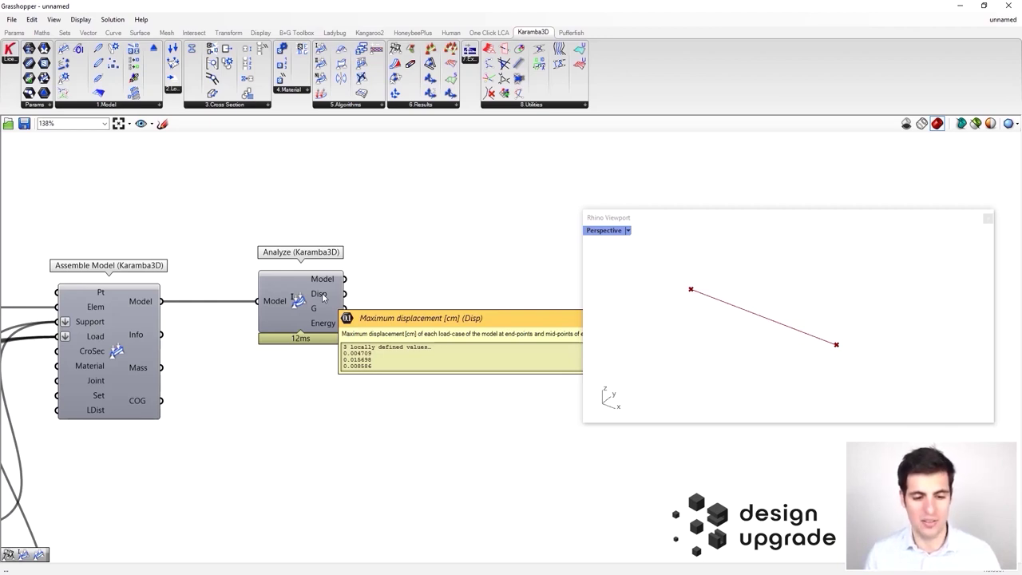
pyautogui.moveTo(317, 312)
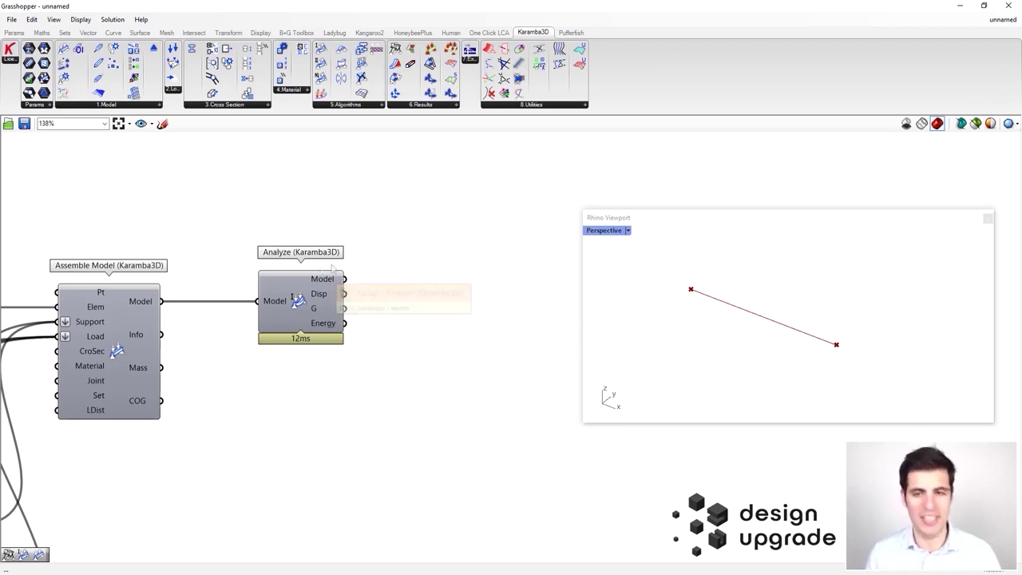
# Step: Set the beam's Length slider to 10.00
pyautogui.scroll(-3, 536, 262)
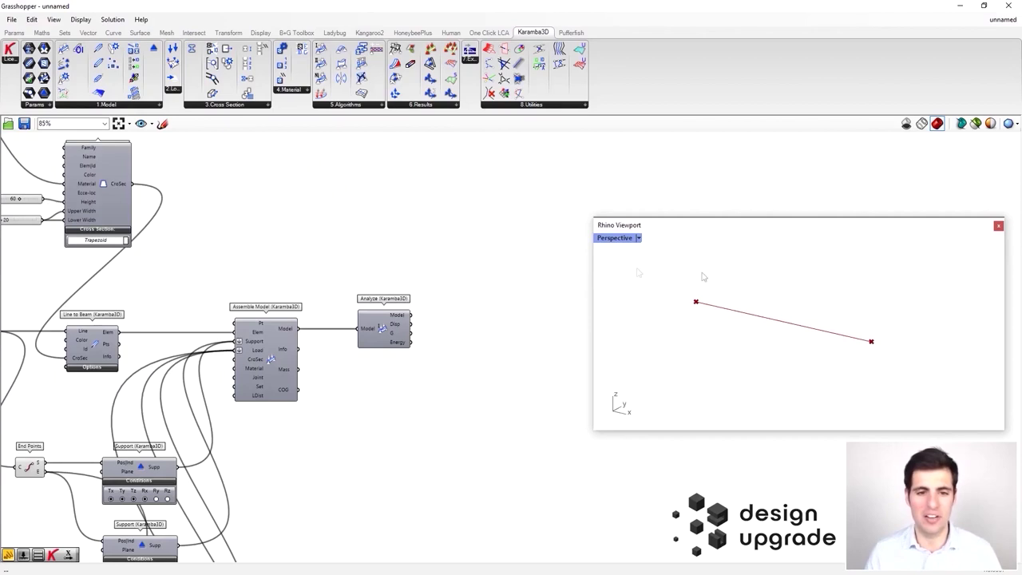
pyautogui.moveTo(473, 209); pyautogui.dragTo(440, 164, button='right')
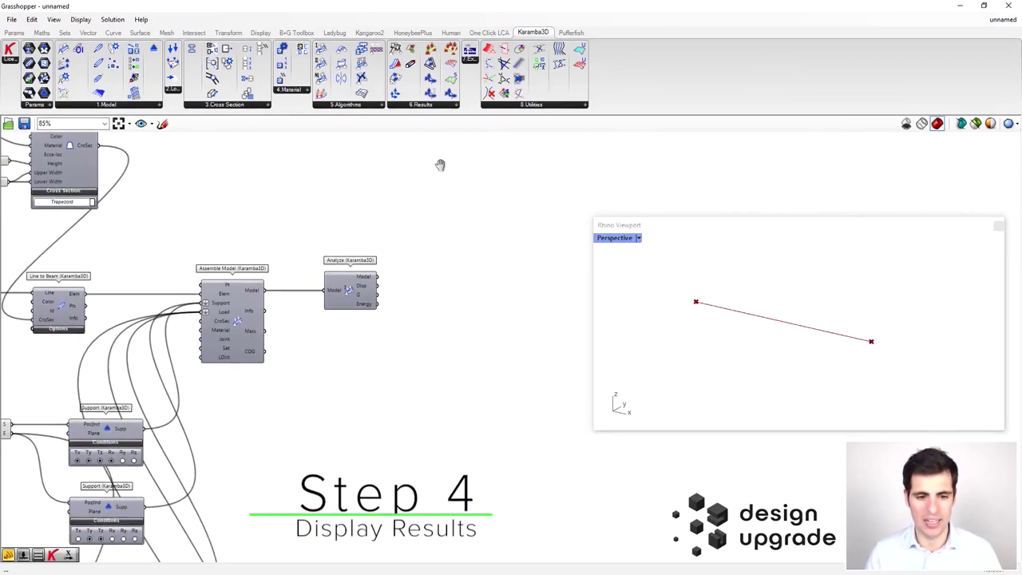
pyautogui.scroll(-2, 446, 184)
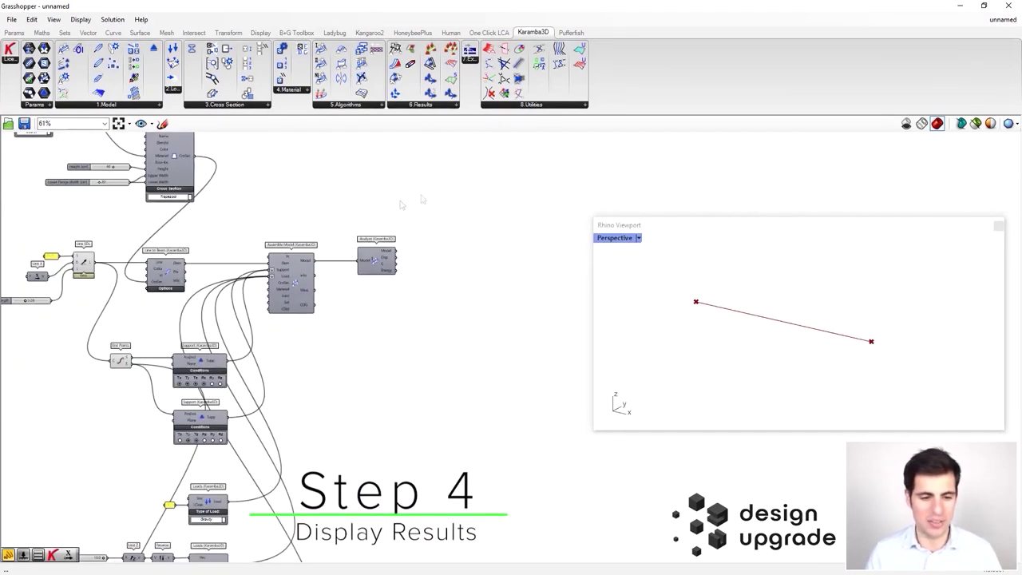
pyautogui.moveTo(55, 226); pyautogui.dragTo(315, 273, button='right')
pyautogui.scroll(3, 329, 348)
pyautogui.moveTo(339, 343); pyautogui.dragTo(293, 359, button='right')
pyautogui.moveTo(218, 366); pyautogui.dragTo(277, 375)
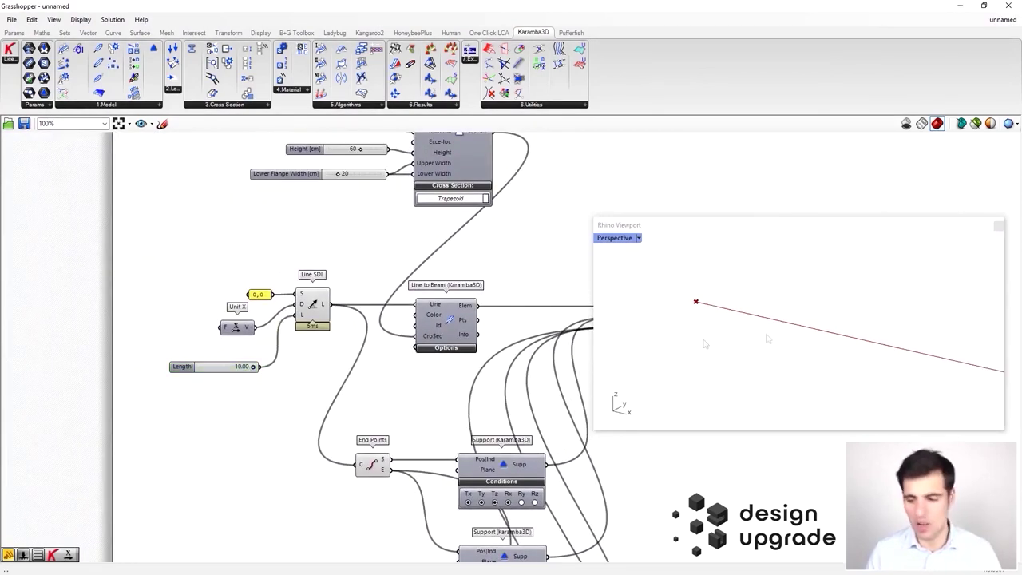
# Step: Place a Karamba3D Model View component beside Analyze and connect the analyzed model to its Model input
pyautogui.keyDown('shift'); pyautogui.moveTo(862, 346); pyautogui.dragTo(692, 303, button='right'); pyautogui.keyUp('shift')
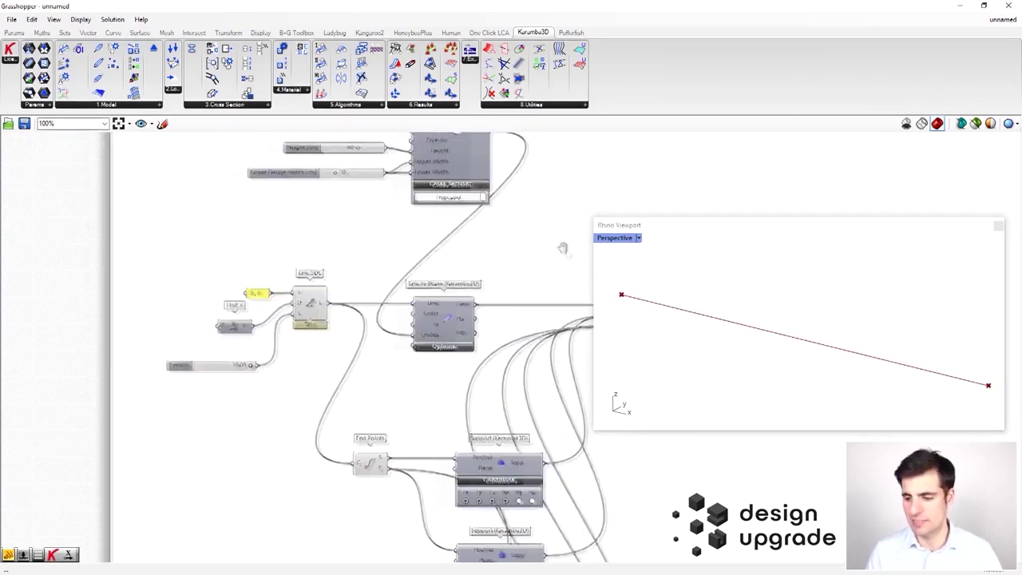
pyautogui.moveTo(564, 244); pyautogui.dragTo(206, 253, button='right')
pyautogui.scroll(1, 486, 263)
pyautogui.moveTo(483, 259); pyautogui.dragTo(412, 264, button='right')
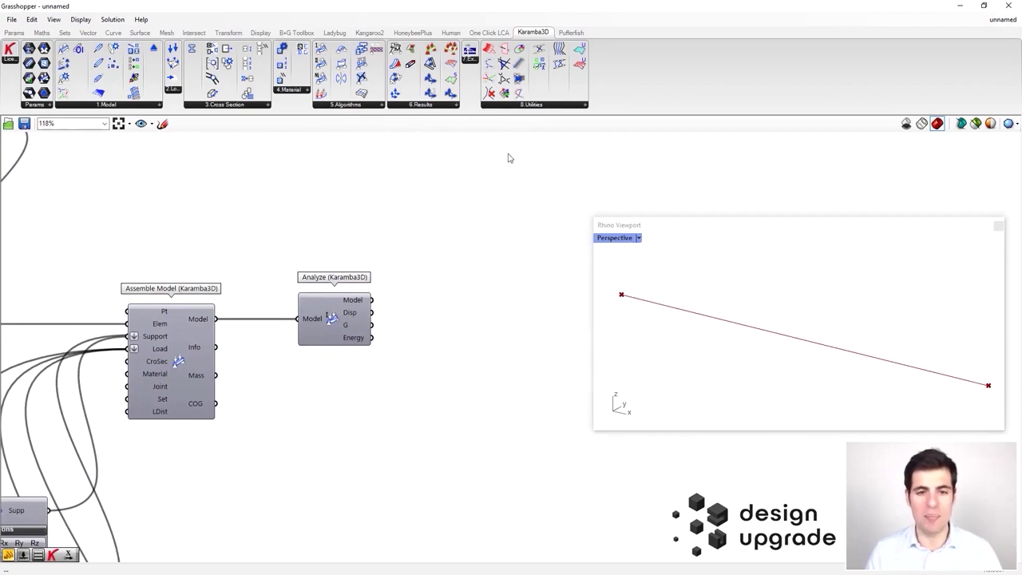
pyautogui.click(424, 104)
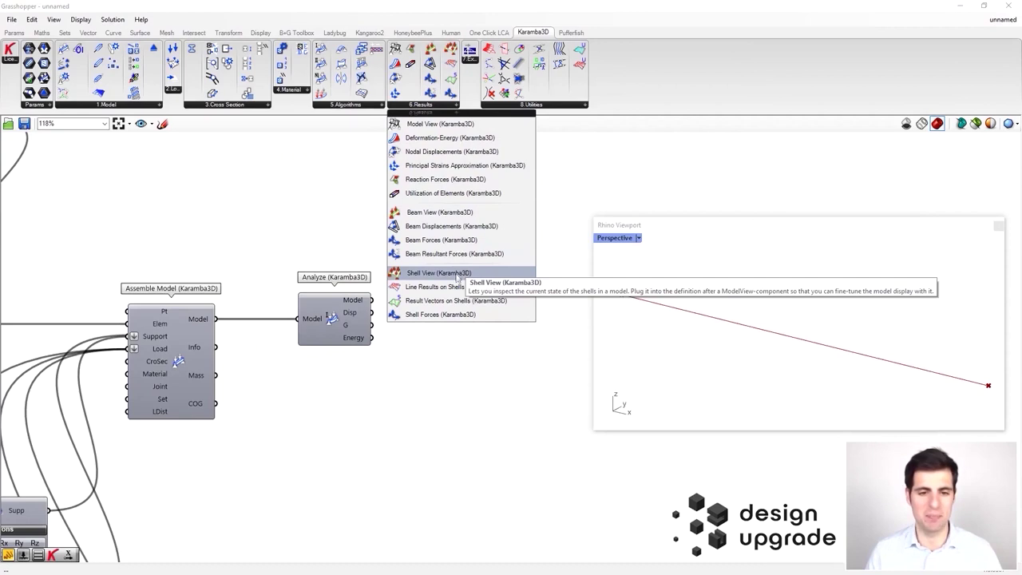
pyautogui.moveTo(435, 128); pyautogui.dragTo(451, 327)
pyautogui.moveTo(372, 299); pyautogui.dragTo(404, 277)
pyautogui.moveTo(447, 315); pyautogui.dragTo(479, 337)
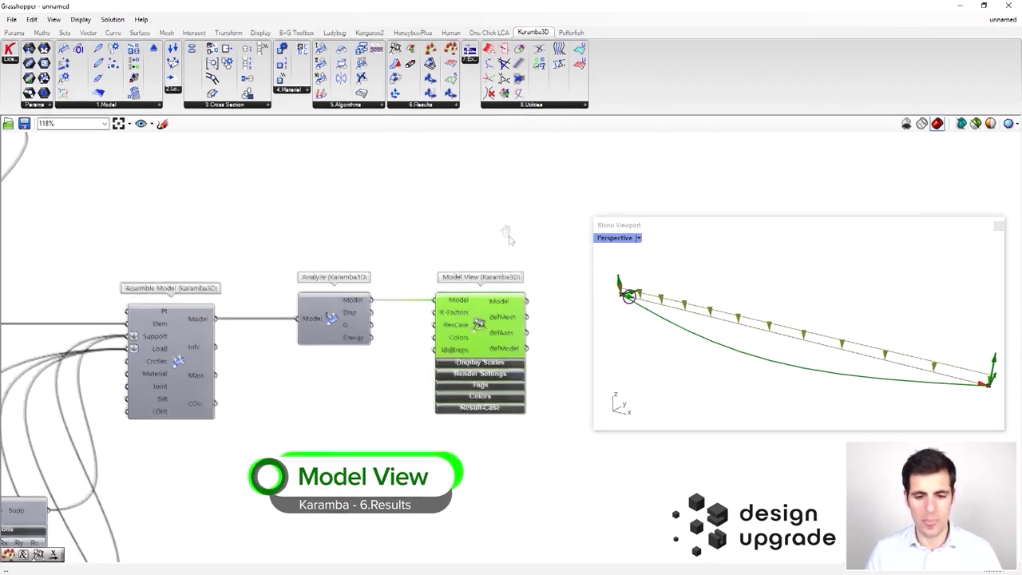
pyautogui.moveTo(509, 253); pyautogui.dragTo(451, 215, button='right')
pyautogui.click(493, 312)
# Step: Expand the Display Scales settings of the Model View component
pyautogui.moveTo(492, 312); pyautogui.dragTo(463, 308, button='right')
pyautogui.scroll(-1, 464, 307)
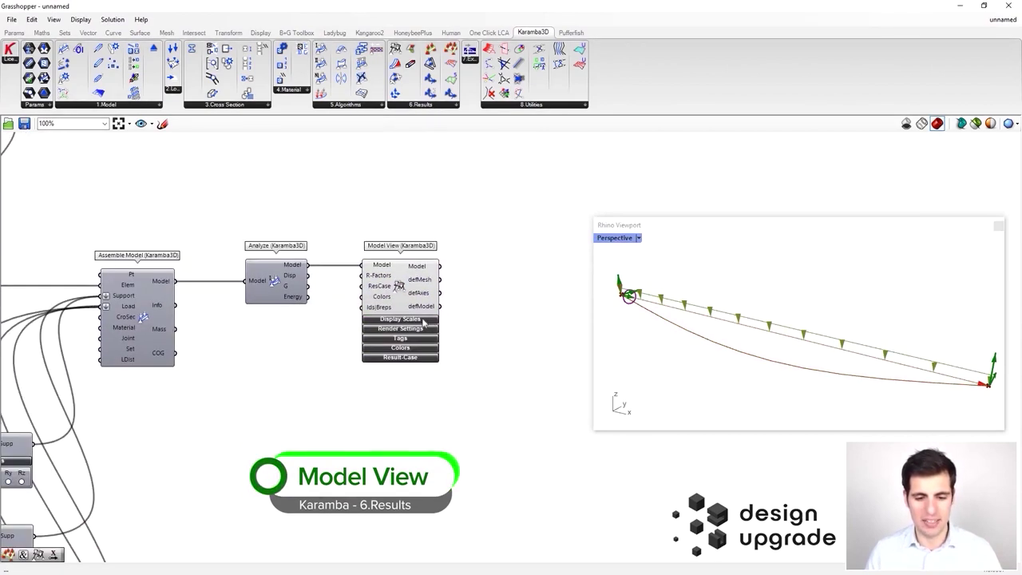
pyautogui.click(424, 320)
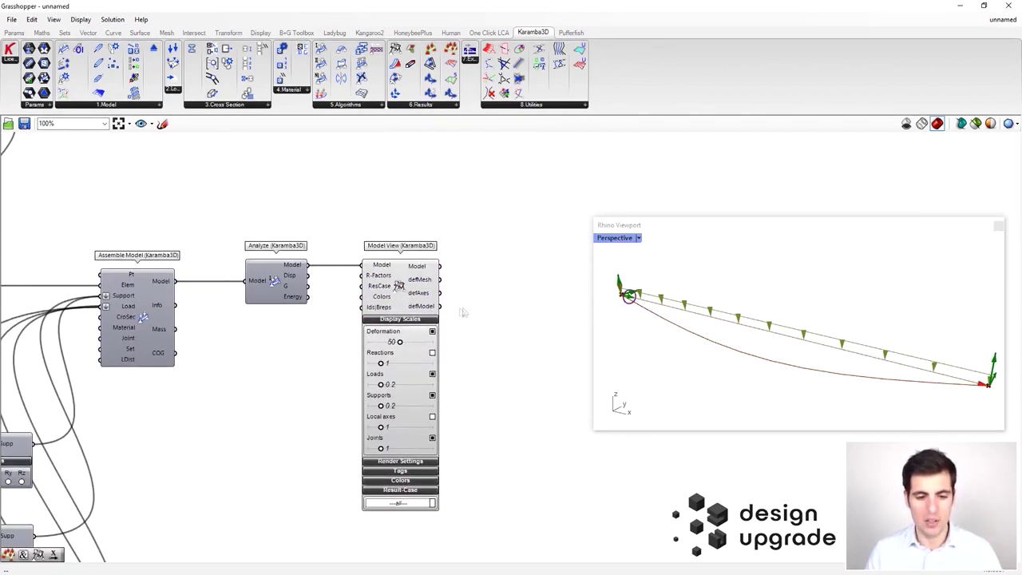
pyautogui.moveTo(479, 316); pyautogui.dragTo(497, 292, button='right')
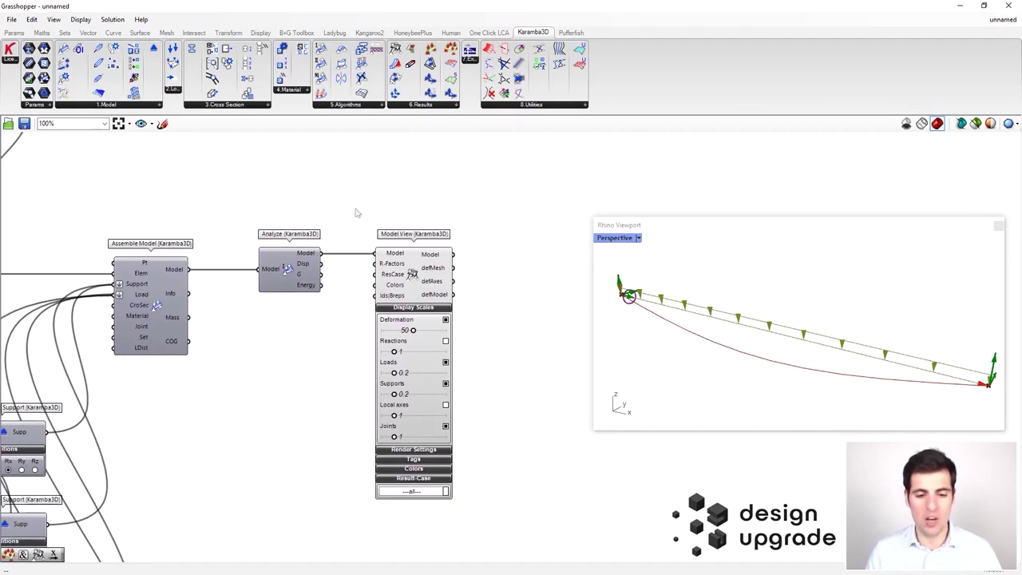
pyautogui.moveTo(481, 346); pyautogui.dragTo(489, 315, button='right')
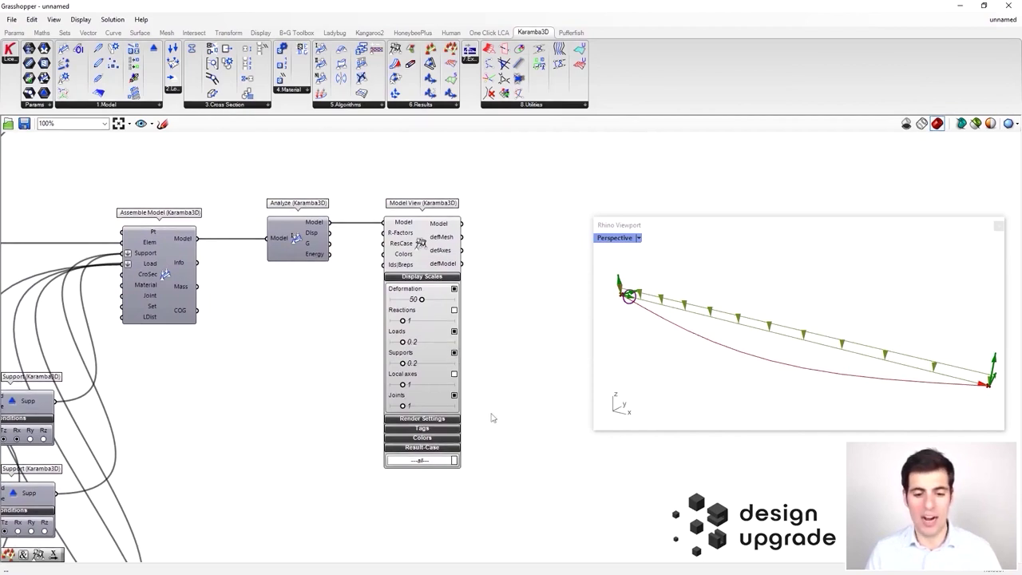
# Step: Set the Model View's Result-Case to LoadCase 1
pyautogui.scroll(1, 364, 343)
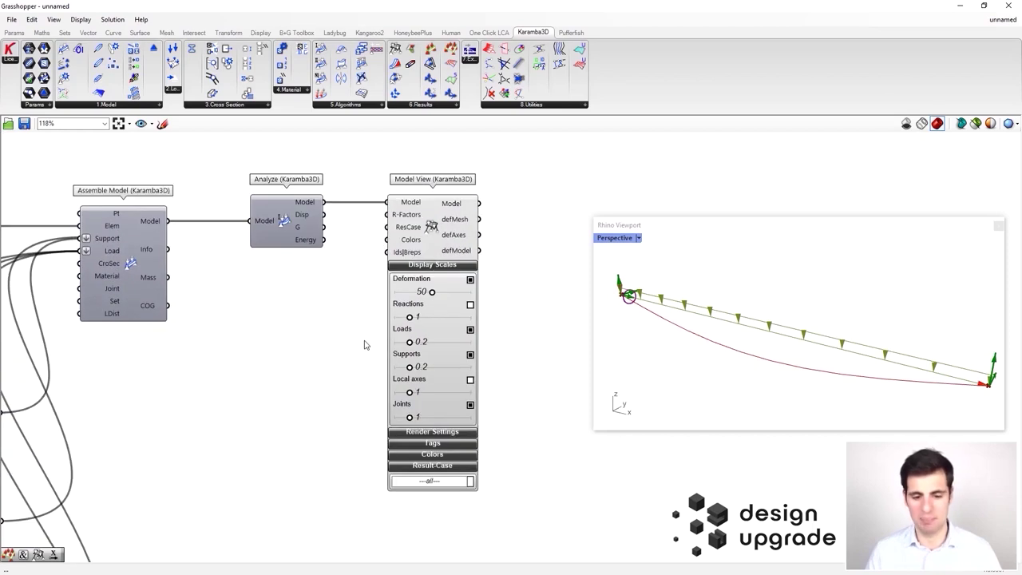
pyautogui.moveTo(362, 360); pyautogui.dragTo(367, 335, button='right')
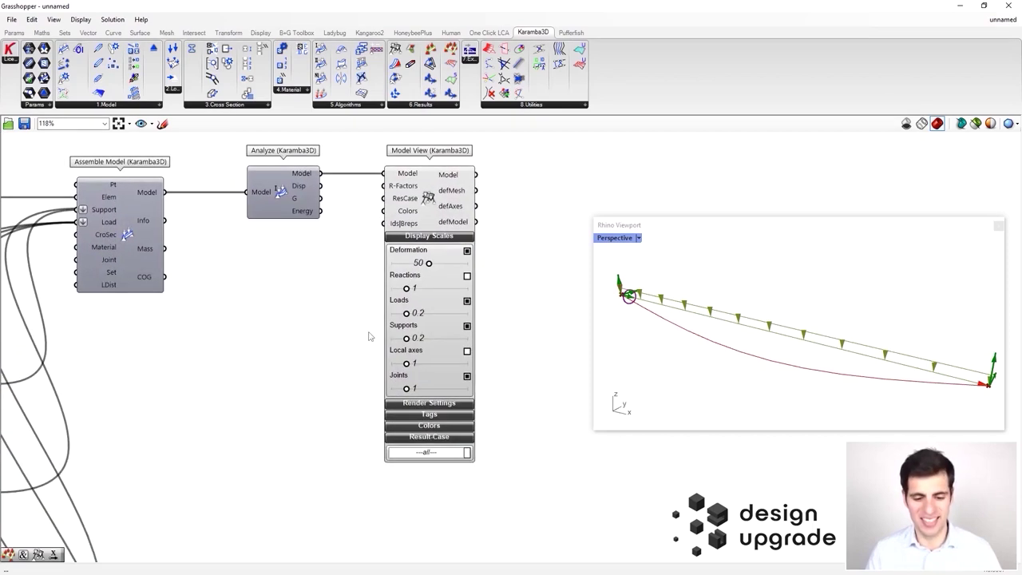
pyautogui.click(434, 455)
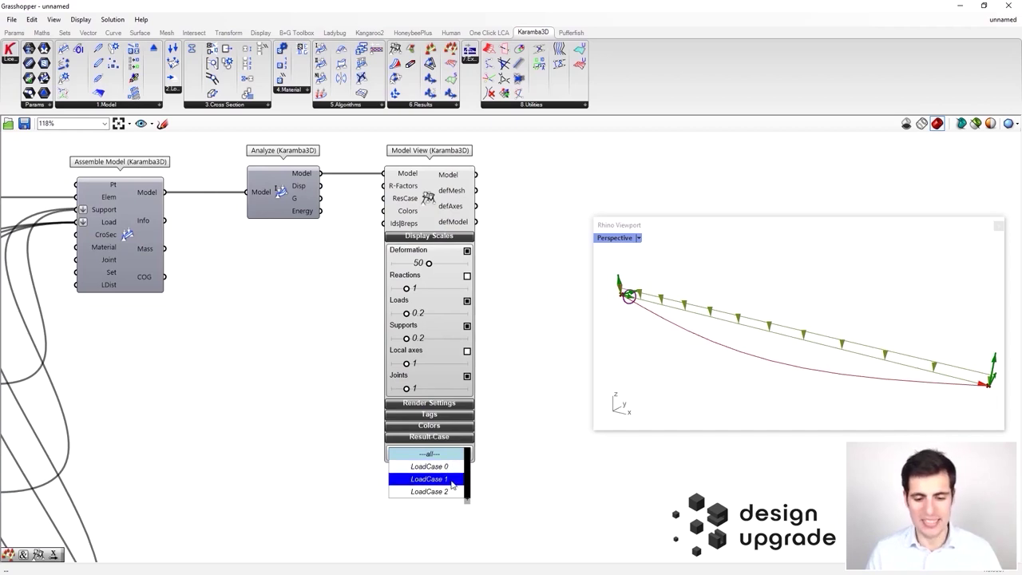
pyautogui.click(452, 481)
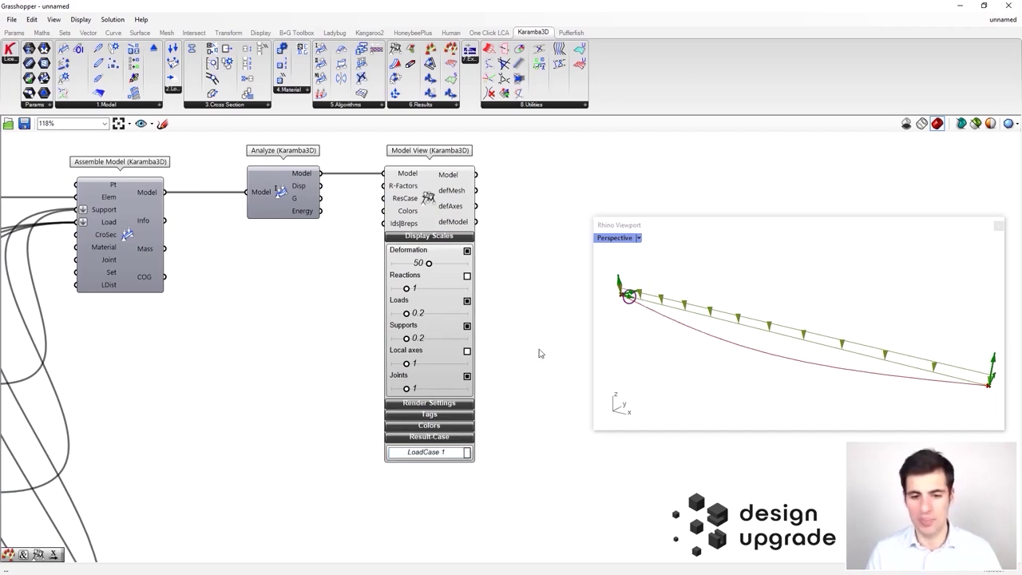
# Step: Shift the Model View component slightly farther from Analyze and reposition the floating Rhino viewport on the canvas
pyautogui.moveTo(432, 208); pyautogui.dragTo(449, 208)
pyautogui.click(502, 194)
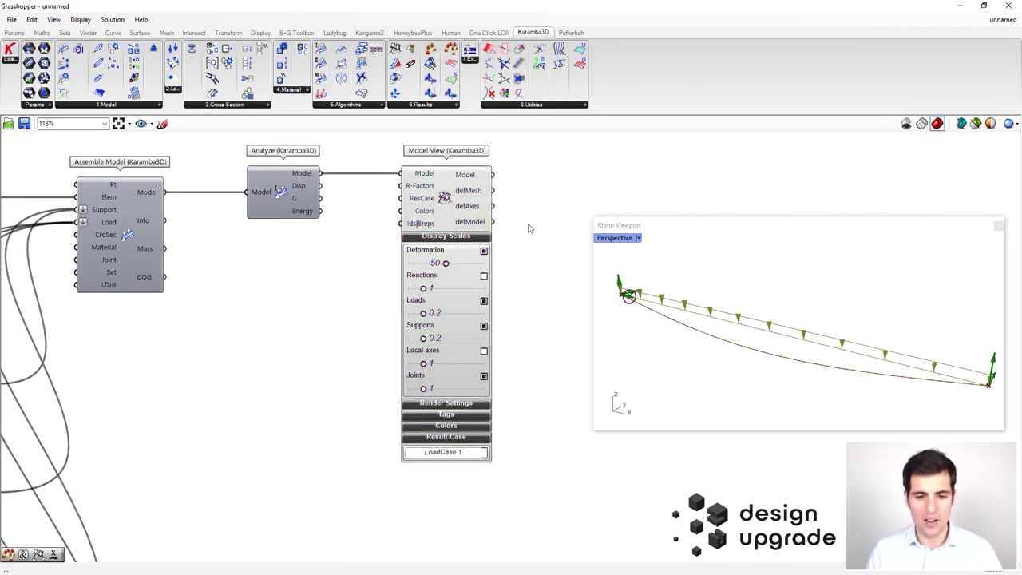
pyautogui.moveTo(527, 228); pyautogui.dragTo(491, 262, button='right')
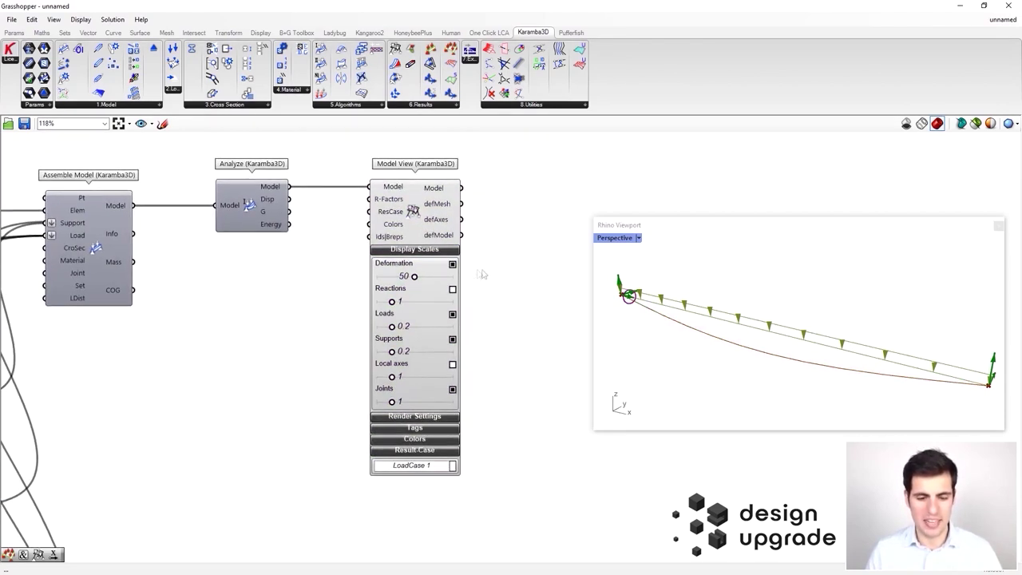
pyautogui.moveTo(722, 226); pyautogui.dragTo(700, 209)
pyautogui.moveTo(732, 312)
pyautogui.mouseDown(button='right')
pyautogui.moveTo(724, 299)
pyautogui.moveTo(732, 317)
pyautogui.mouseUp(button='right')
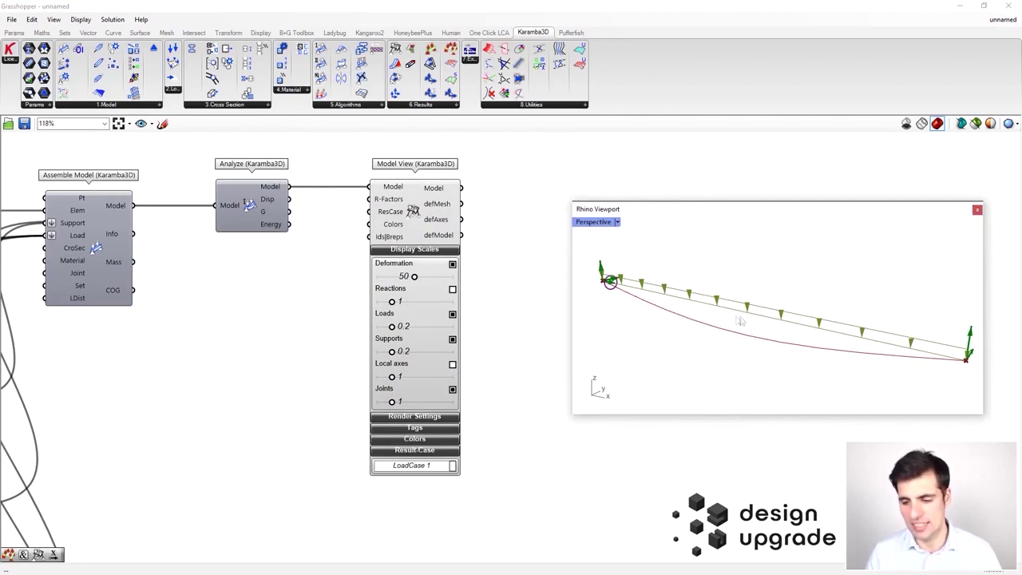
# Step: Switch the Model View's Deformation display off and back on
pyautogui.click(452, 265)
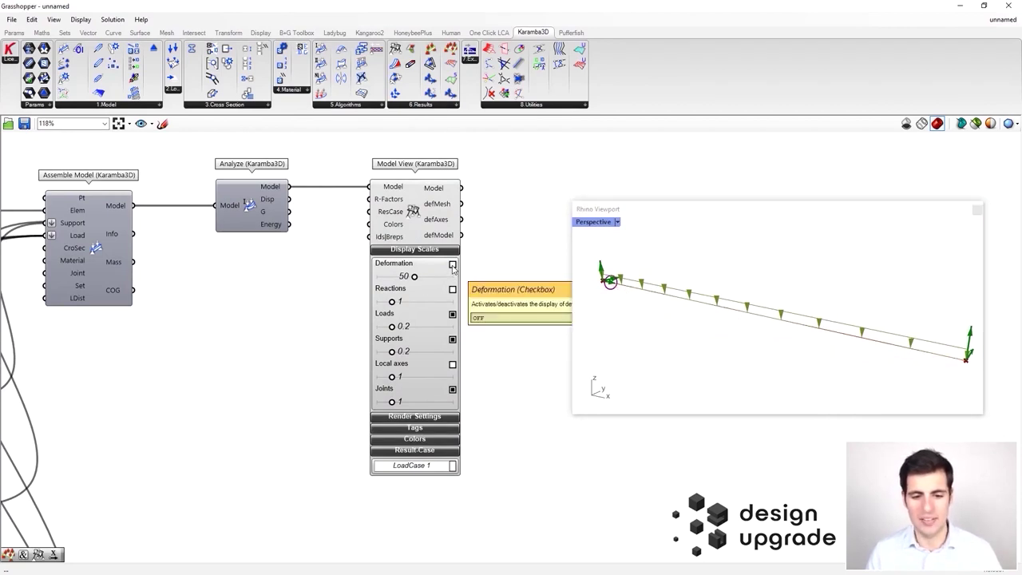
pyautogui.click(452, 264)
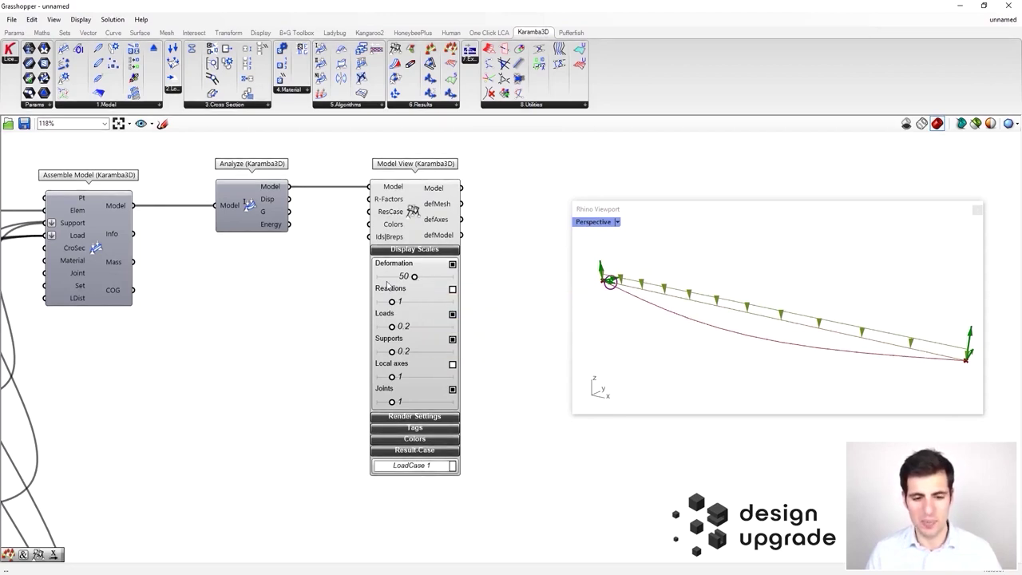
pyautogui.moveTo(415, 277)
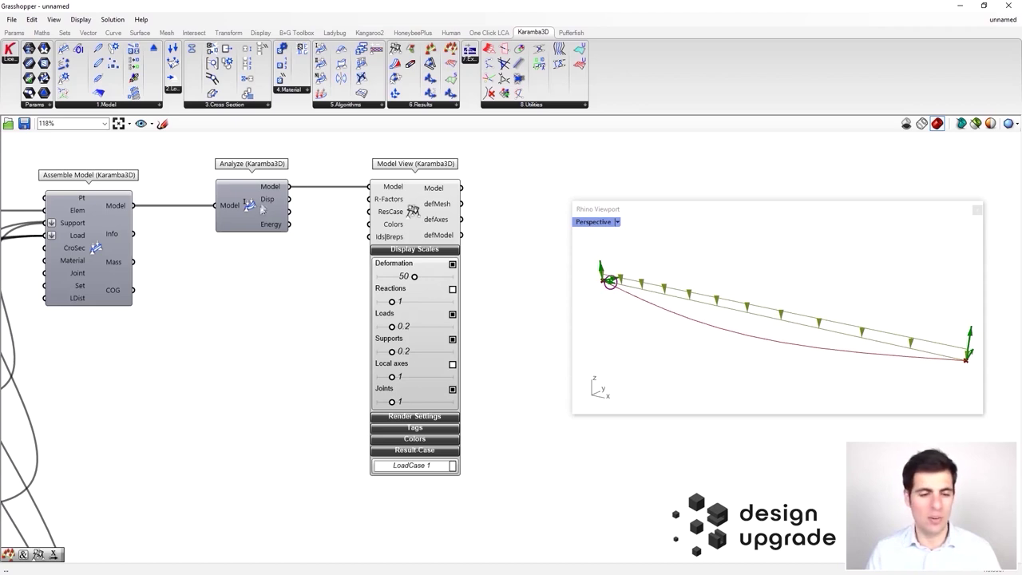
pyautogui.moveTo(264, 206)
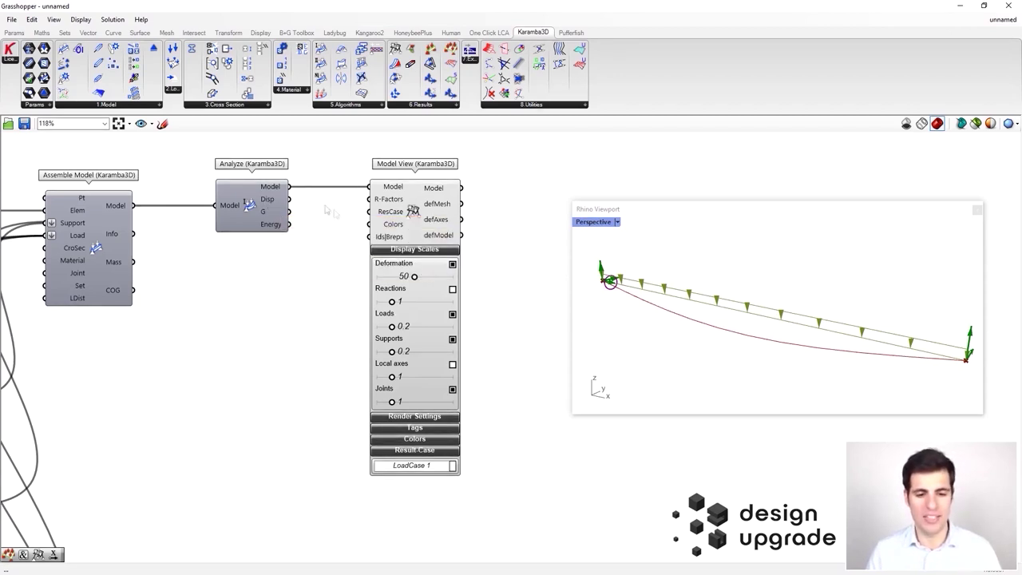
# Step: Try the Model View's Deformation scale at 78.79 and 50, and leave it at 51.16
pyautogui.moveTo(415, 279); pyautogui.dragTo(435, 278)
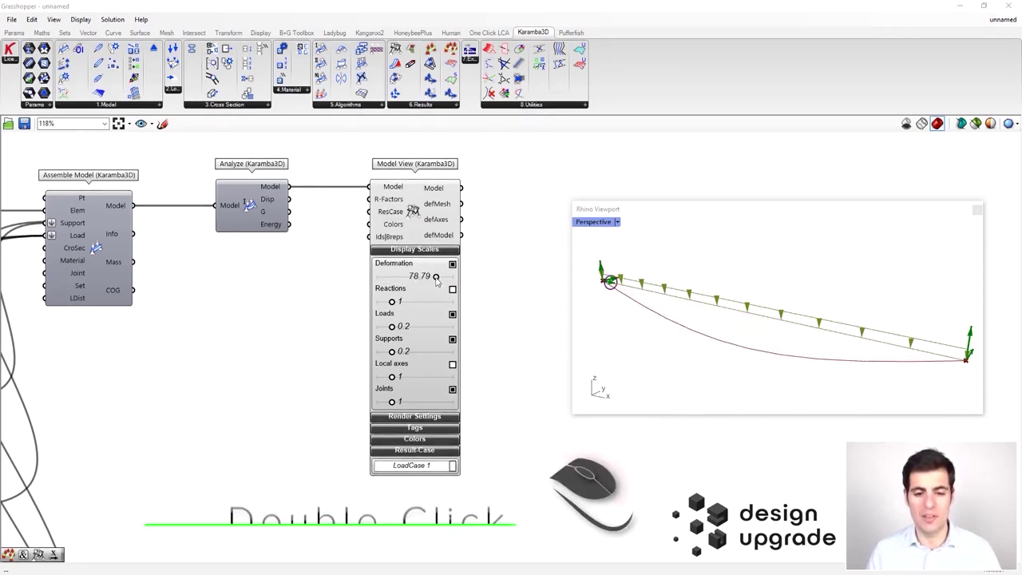
pyautogui.doubleClick(435, 277)
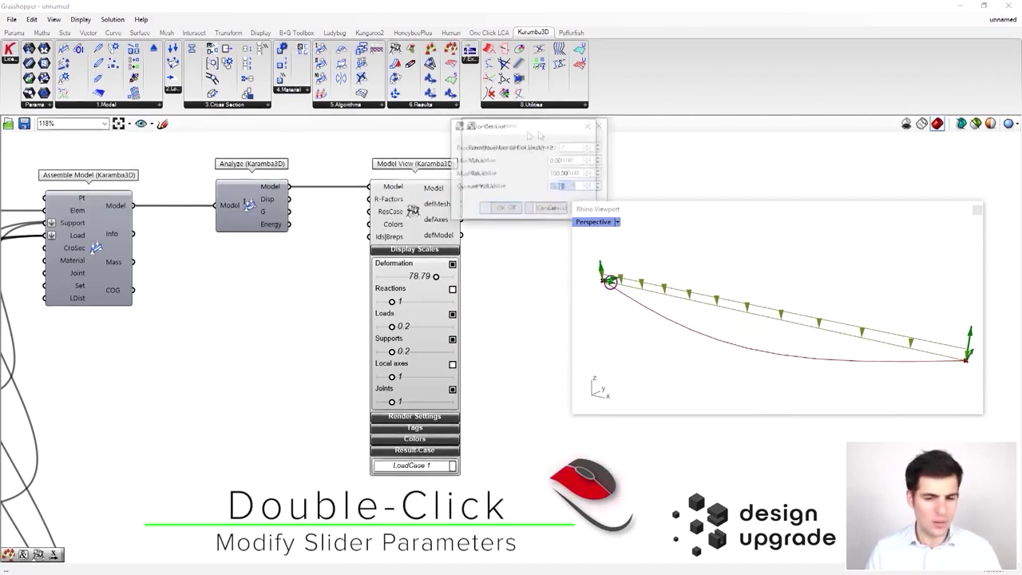
pyautogui.write('50')
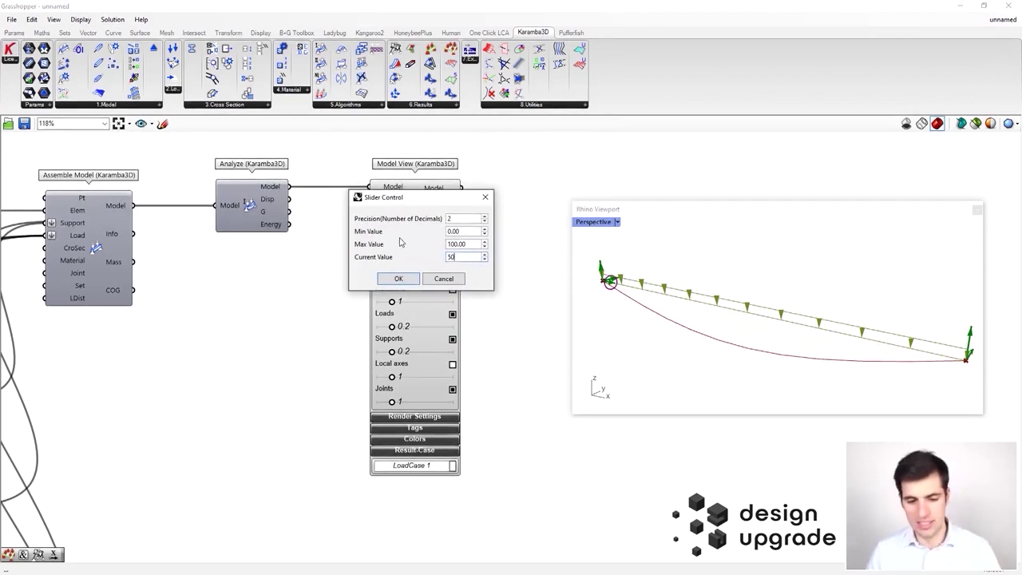
pyautogui.click(411, 282)
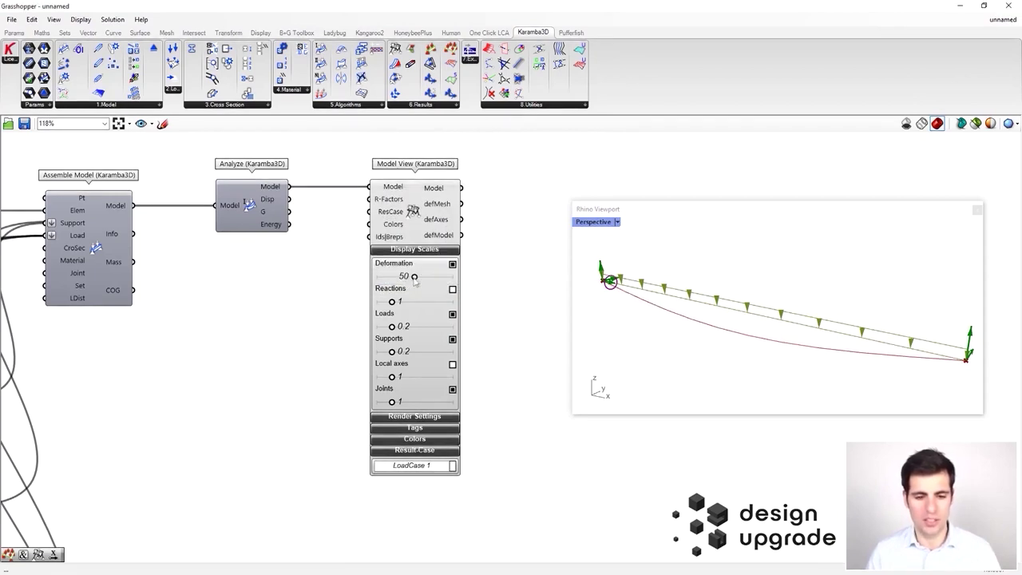
pyautogui.moveTo(414, 278); pyautogui.dragTo(416, 277)
# Step: Turn on the Reactions display in Model View and set its scale to 0.32 so both support reactions fit the viewport
pyautogui.click(452, 289)
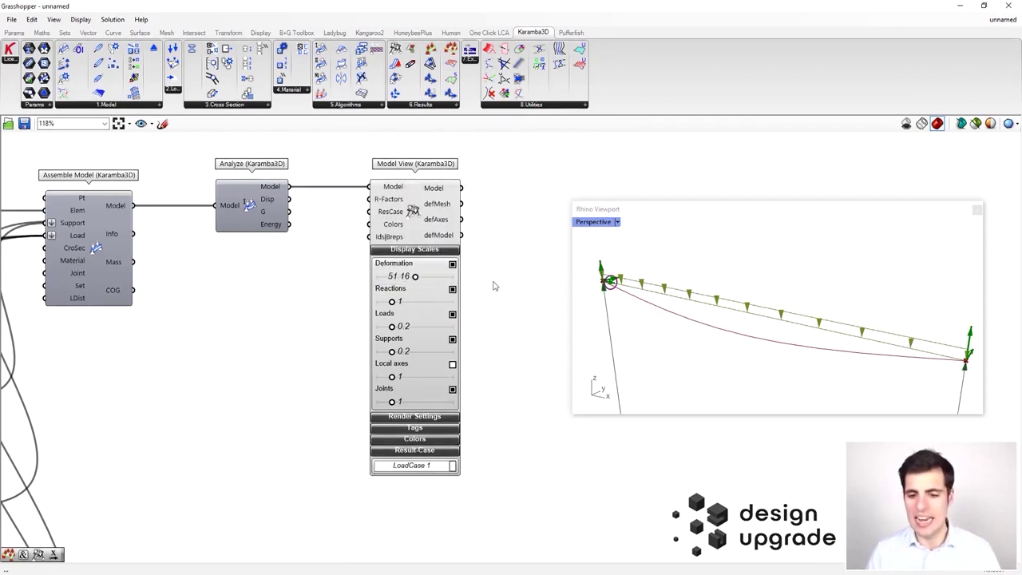
pyautogui.moveTo(392, 302); pyautogui.dragTo(381, 302)
pyautogui.moveTo(798, 313)
pyautogui.mouseDown(button='right')
pyautogui.moveTo(816, 310)
pyautogui.moveTo(803, 311)
pyautogui.mouseUp(button='right')
pyautogui.scroll(-2, 810, 313)
pyautogui.scroll(-2, 806, 312)
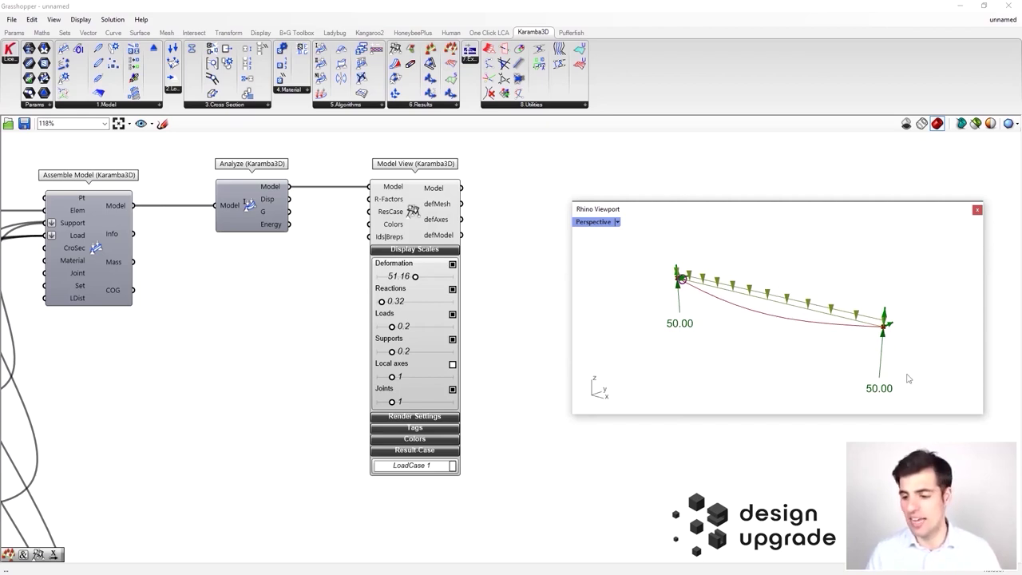
pyautogui.moveTo(688, 334)
pyautogui.mouseDown(button='right')
pyautogui.moveTo(709, 340)
pyautogui.moveTo(695, 336)
pyautogui.mouseUp(button='right')
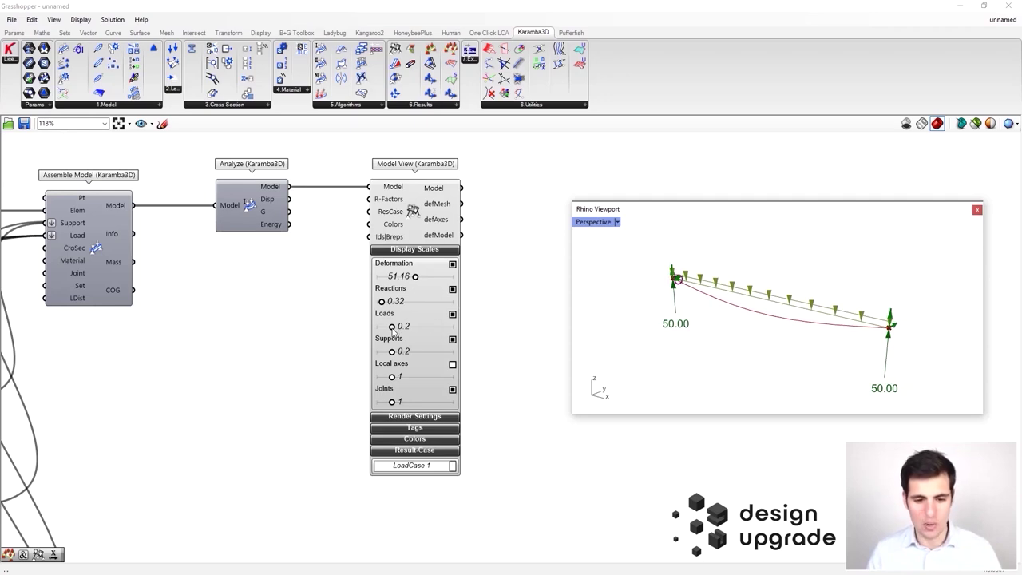
# Step: Set the Loads display scale to 1 and turn off the Reactions display in Model View
pyautogui.moveTo(392, 327); pyautogui.dragTo(452, 326)
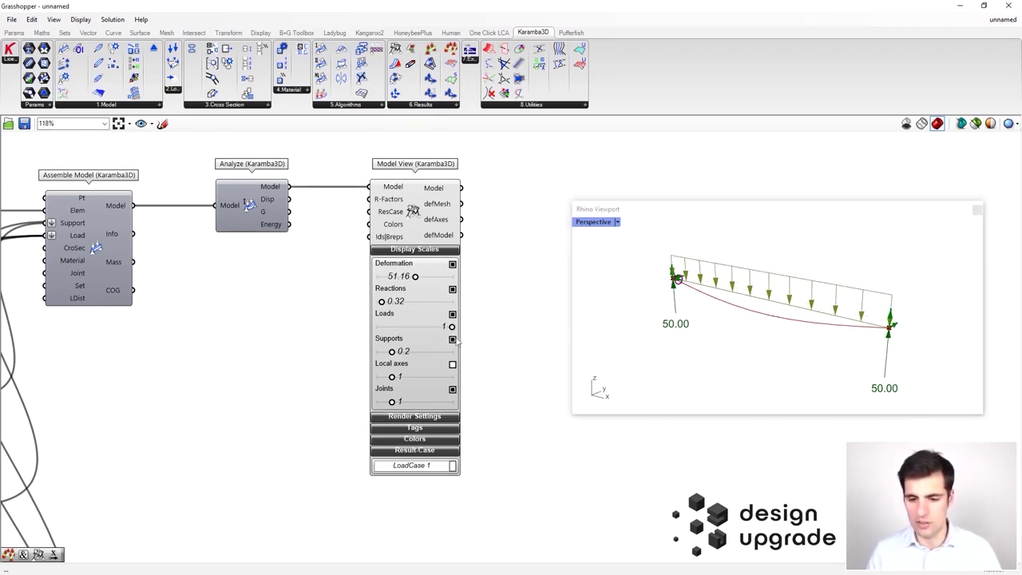
pyautogui.click(452, 313)
pyautogui.click(452, 313)
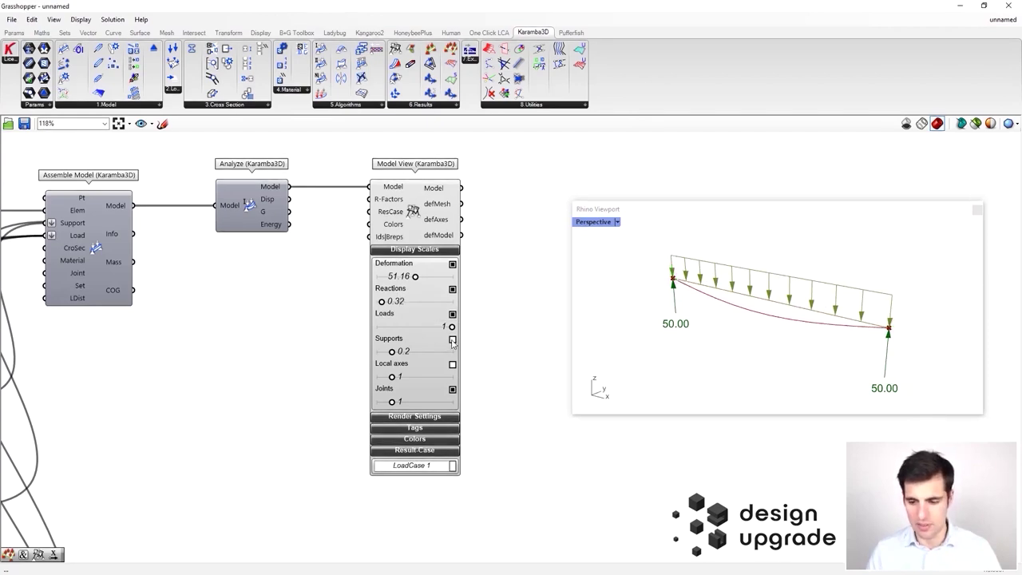
pyautogui.moveTo(850, 296); pyautogui.dragTo(812, 365, button='right')
pyautogui.click(452, 289)
# Step: Examine the support symbols at both ends of the beam up close, comparing their restrained directions
pyautogui.moveTo(667, 285); pyautogui.dragTo(780, 260, button='right')
pyautogui.scroll(6, 647, 290)
pyautogui.scroll(4, 652, 294)
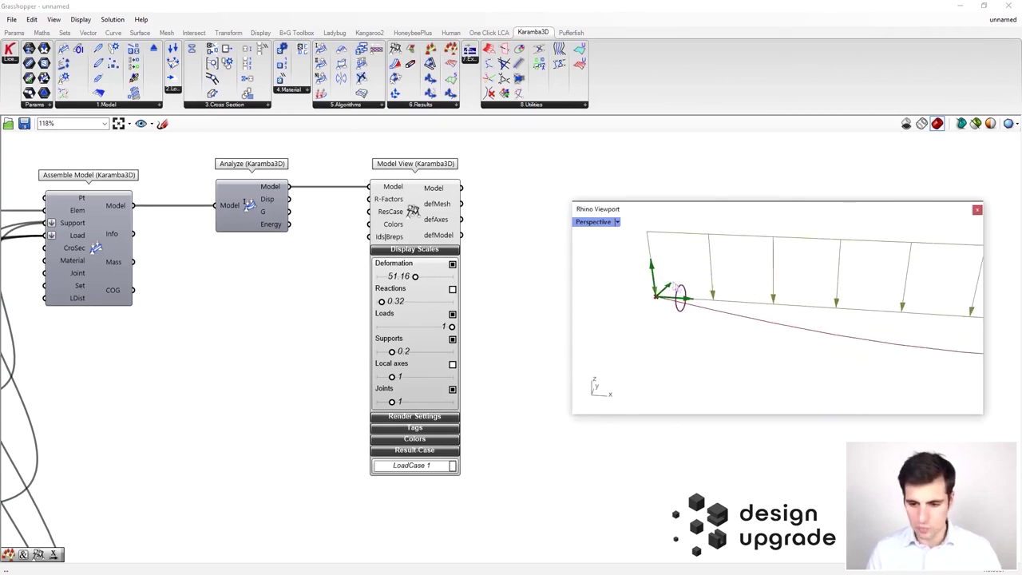
pyautogui.moveTo(648, 291); pyautogui.dragTo(655, 274, button='right')
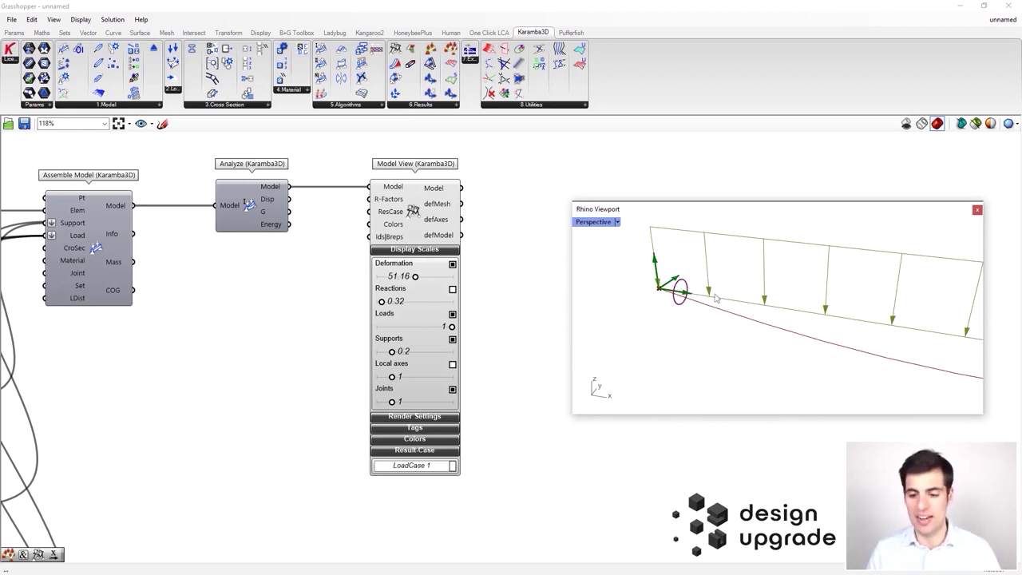
pyautogui.scroll(-6, 702, 325)
pyautogui.keyDown('shift'); pyautogui.moveTo(904, 326); pyautogui.dragTo(830, 329, button='right'); pyautogui.keyUp('shift')
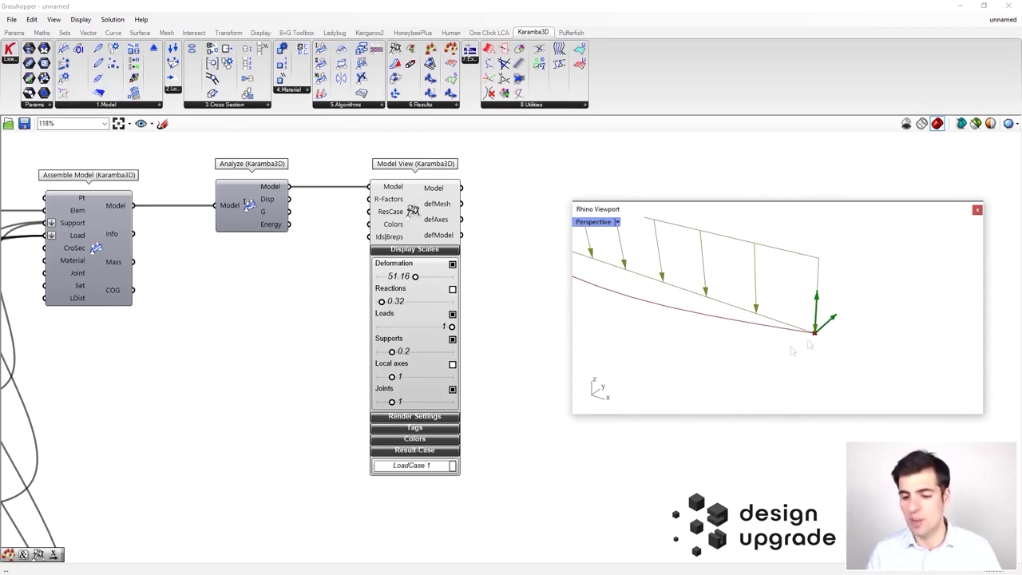
pyautogui.moveTo(787, 330); pyautogui.dragTo(795, 328, button='right')
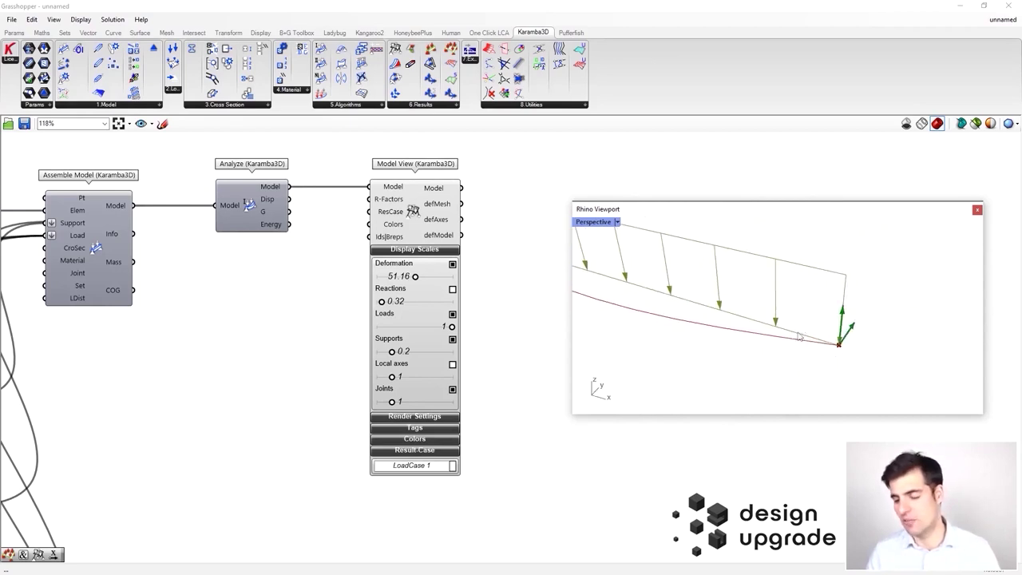
pyautogui.scroll(-4, 822, 335)
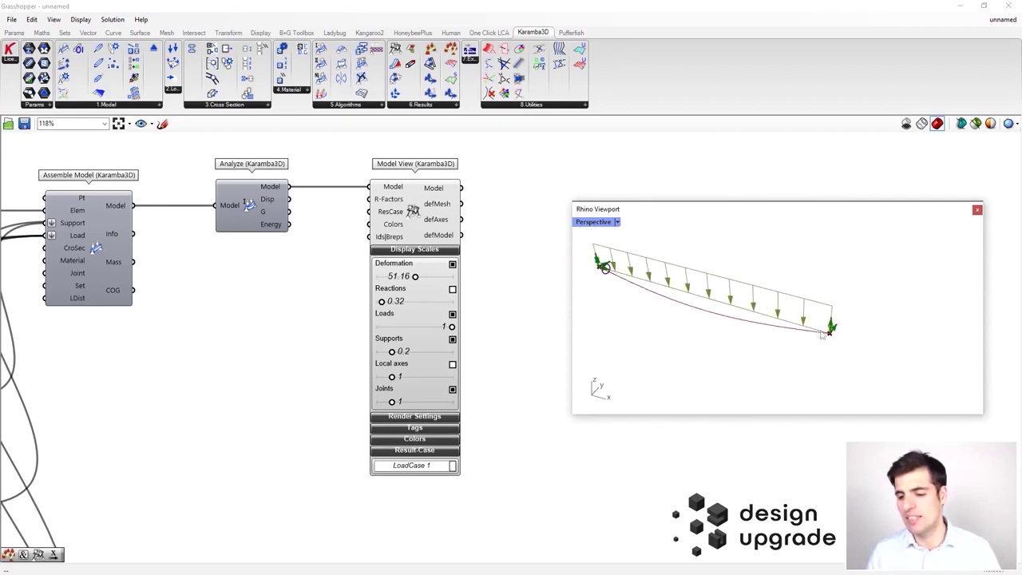
pyautogui.scroll(2, 825, 339)
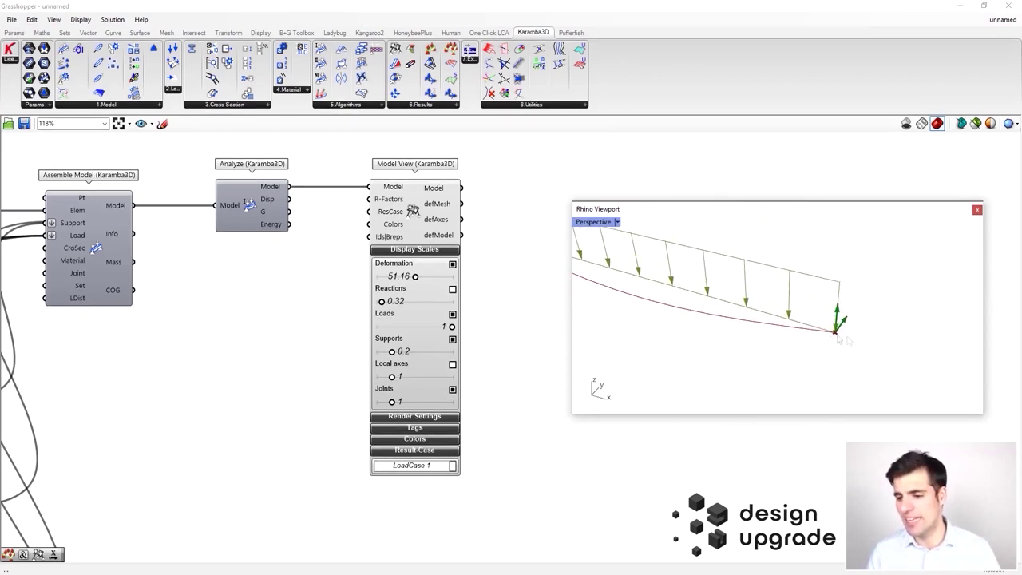
# Step: Show the beam's Local axes in Model View and hide them again
pyautogui.moveTo(631, 321); pyautogui.dragTo(726, 343, button='right')
pyautogui.scroll(-3, 756, 353)
pyautogui.click(453, 365)
pyautogui.moveTo(693, 337); pyautogui.dragTo(737, 345, button='right')
pyautogui.click(453, 365)
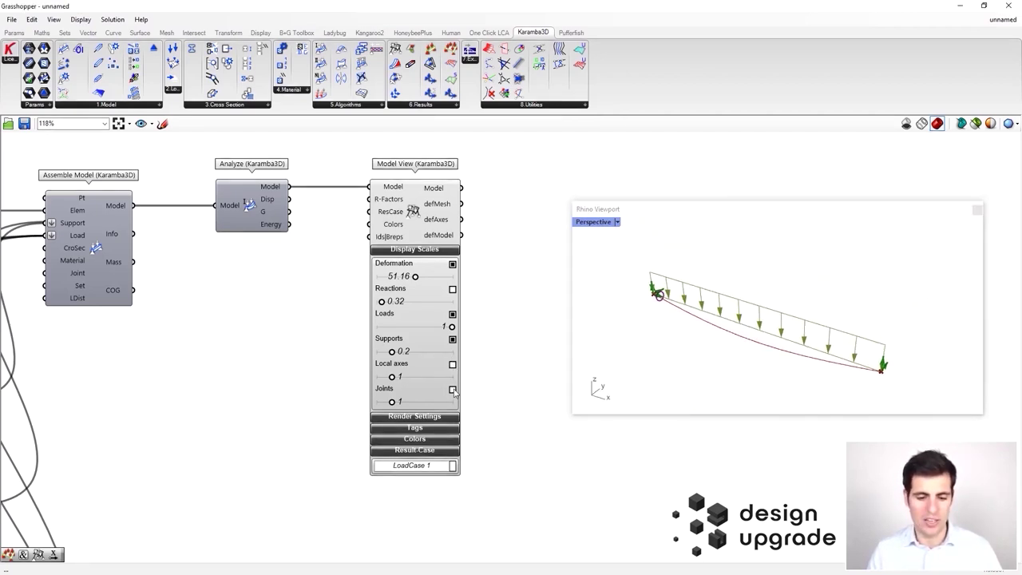
pyautogui.click(448, 397)
pyautogui.click(454, 391)
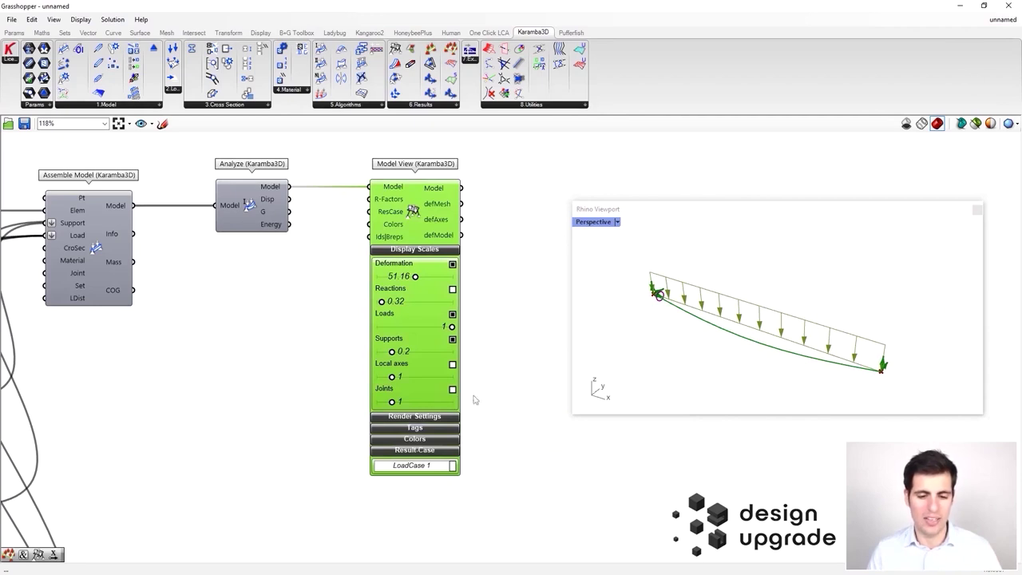
pyautogui.click(501, 408)
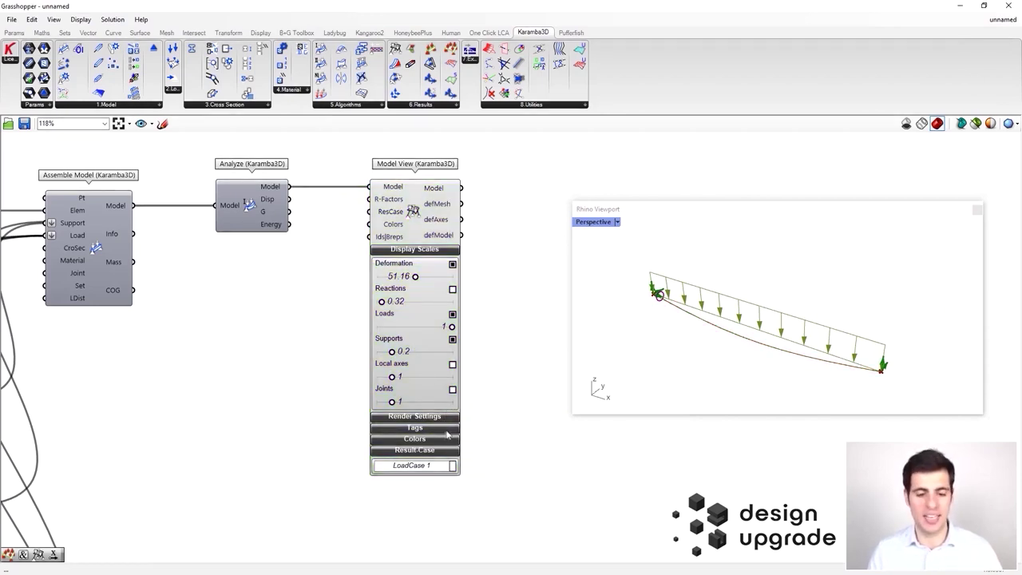
# Step: Expand the Tags settings of the Model View component
pyautogui.moveTo(479, 419); pyautogui.dragTo(479, 391, button='right')
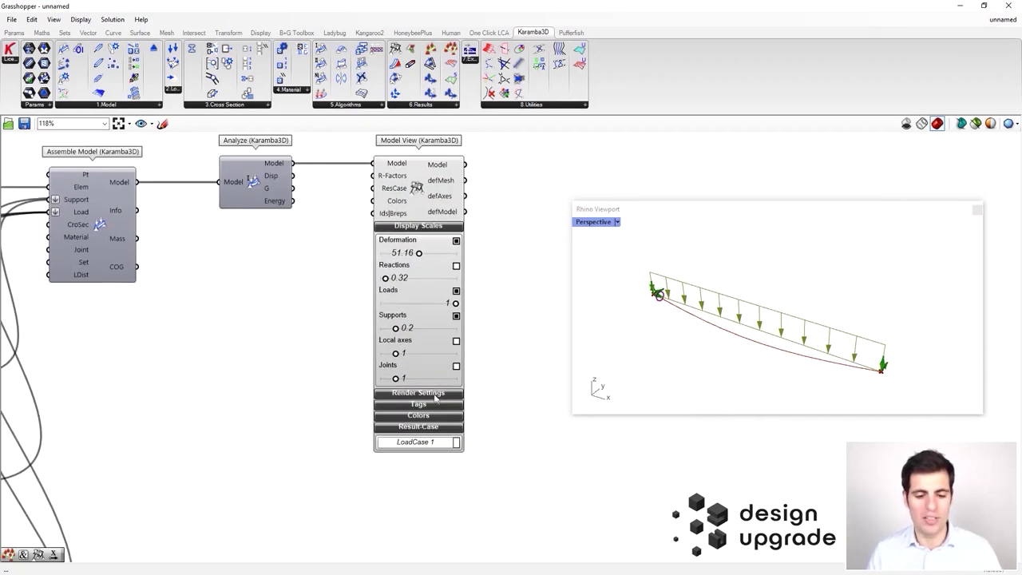
pyautogui.click(447, 404)
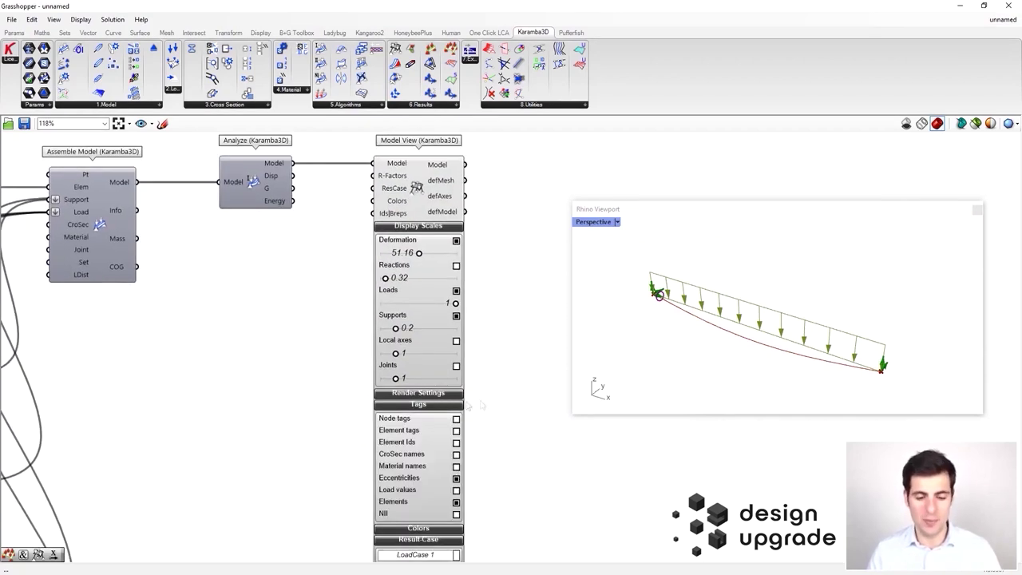
pyautogui.moveTo(500, 470); pyautogui.dragTo(500, 431, button='right')
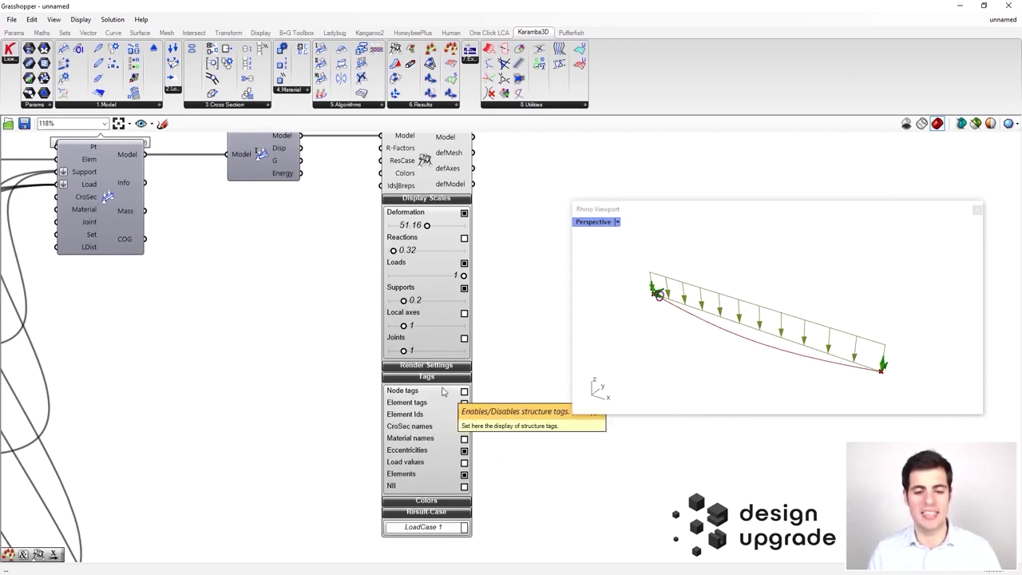
# Step: Show the Node tags and Element tags on the beam and hide both again
pyautogui.scroll(2, 491, 391)
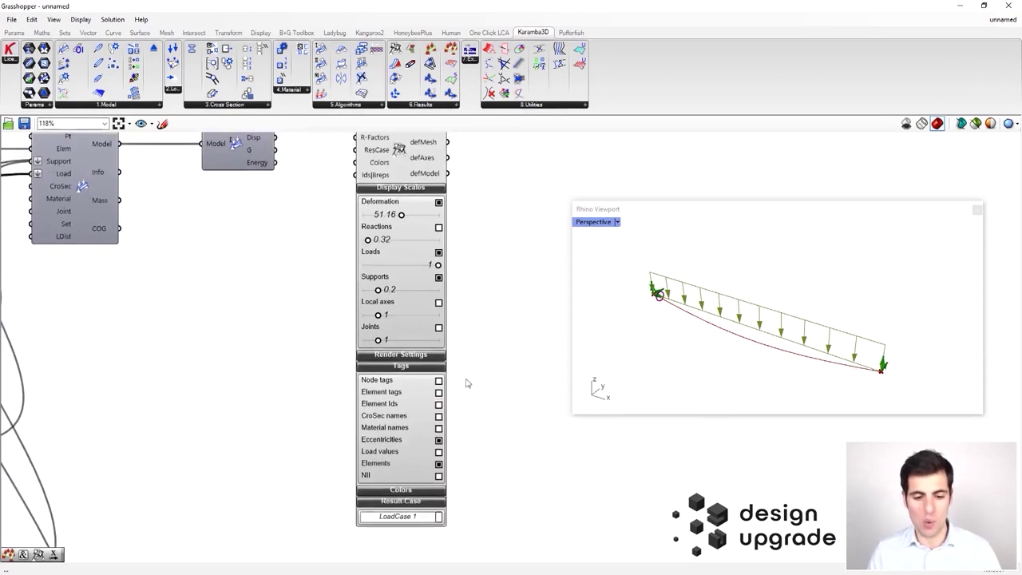
pyautogui.click(429, 376)
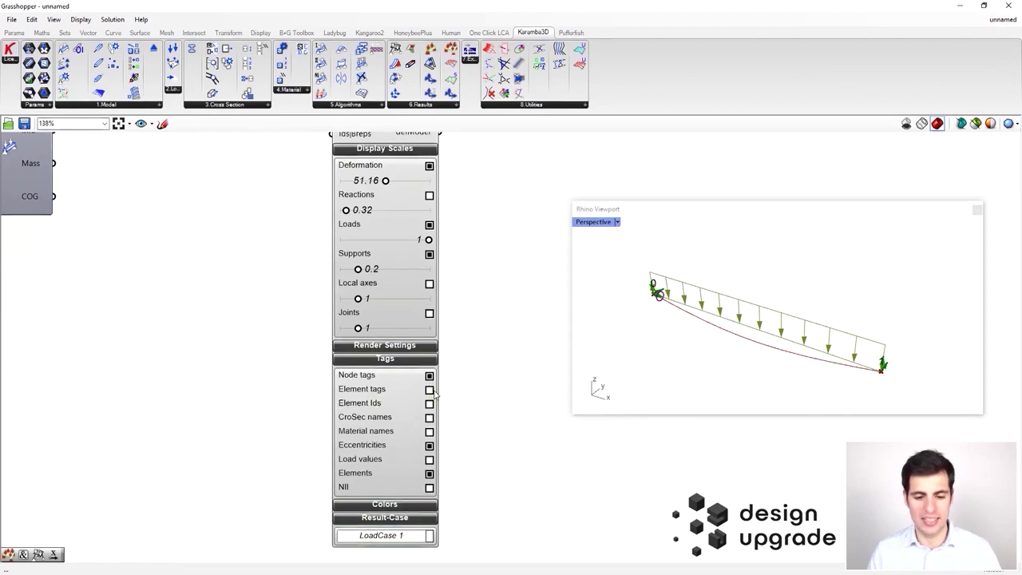
pyautogui.click(430, 390)
pyautogui.click(493, 377)
pyautogui.moveTo(719, 327); pyautogui.dragTo(751, 314, button='right')
pyautogui.scroll(2, 751, 314)
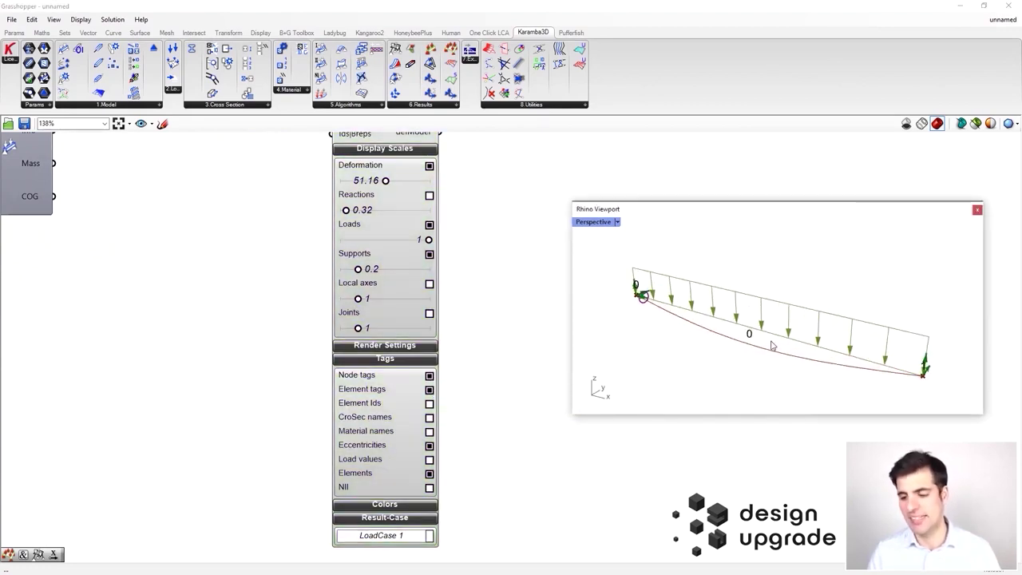
pyautogui.moveTo(773, 347); pyautogui.dragTo(774, 342, button='right')
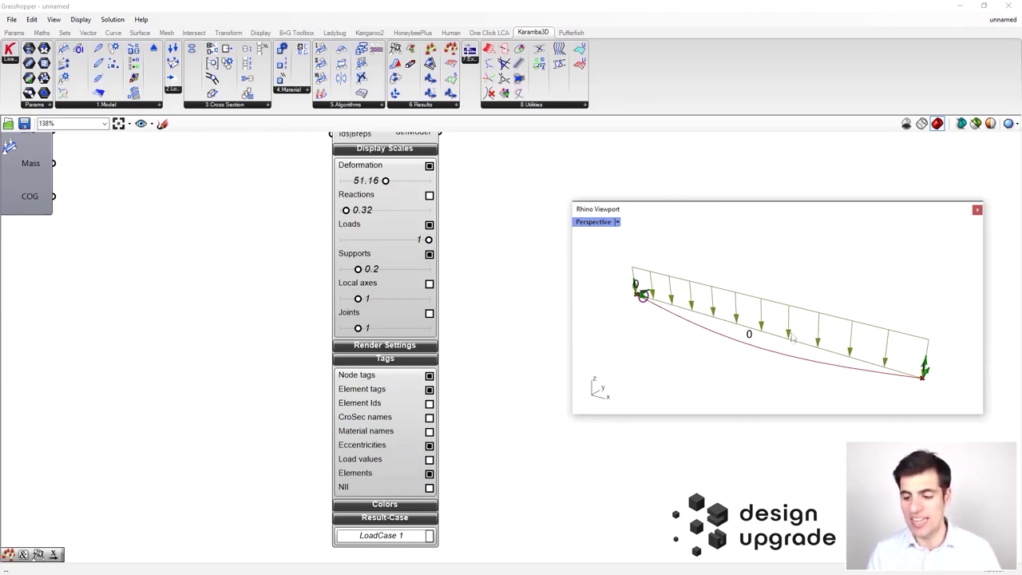
pyautogui.click(428, 389)
pyautogui.click(428, 376)
# Step: Read the description of the Id input on the Line to Beam component
pyautogui.scroll(-5, 429, 390)
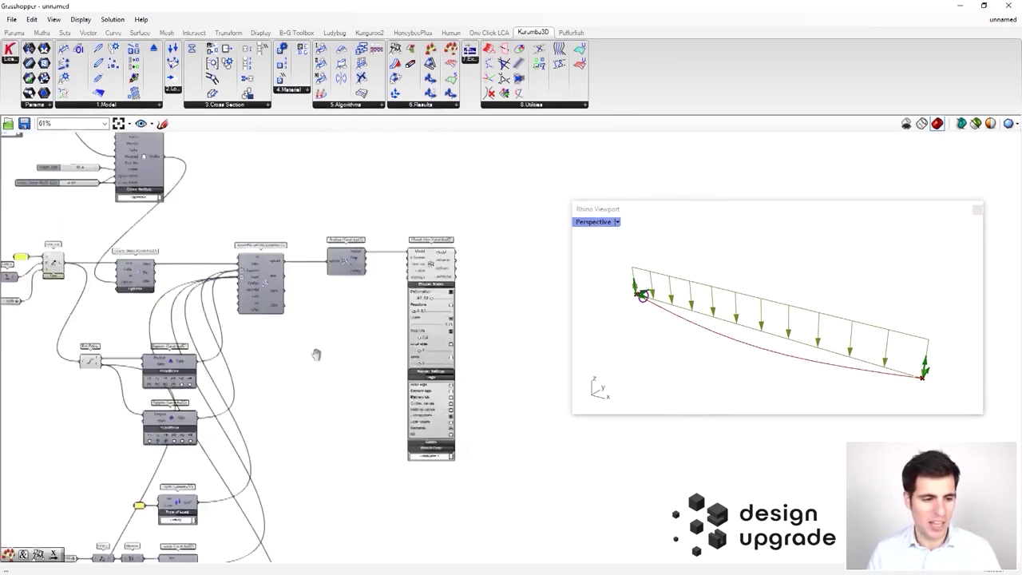
pyautogui.scroll(3, 225, 302)
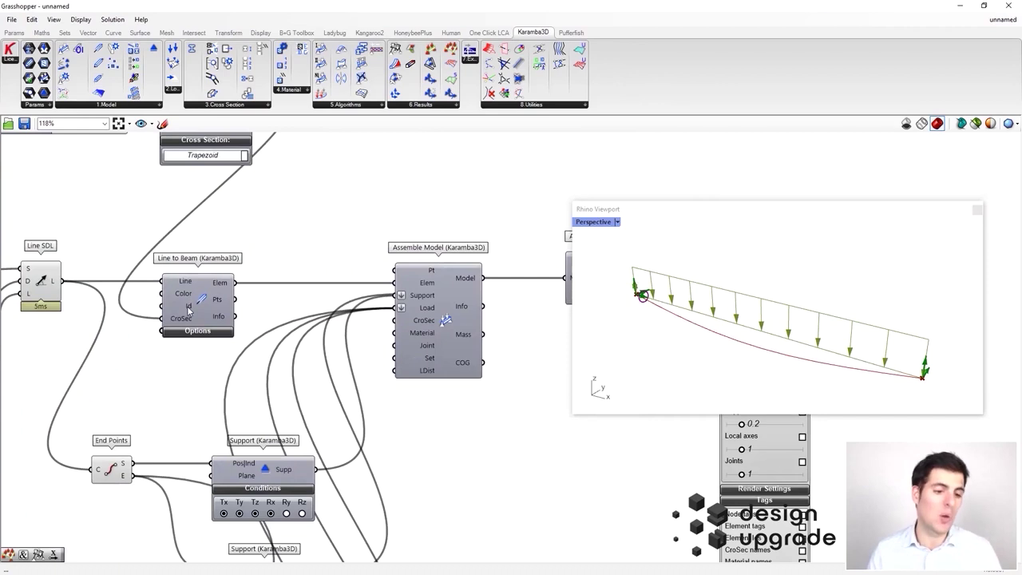
pyautogui.moveTo(189, 311)
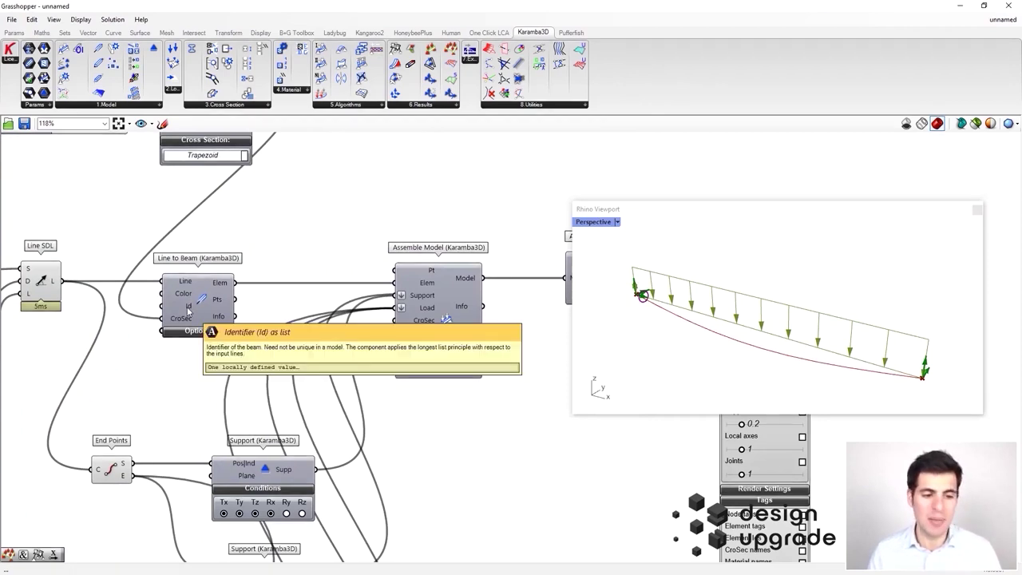
# Step: Turn on the CroSec names tag in Model View
pyautogui.scroll(-3, 189, 311)
pyautogui.moveTo(468, 414); pyautogui.dragTo(316, 352, button='right')
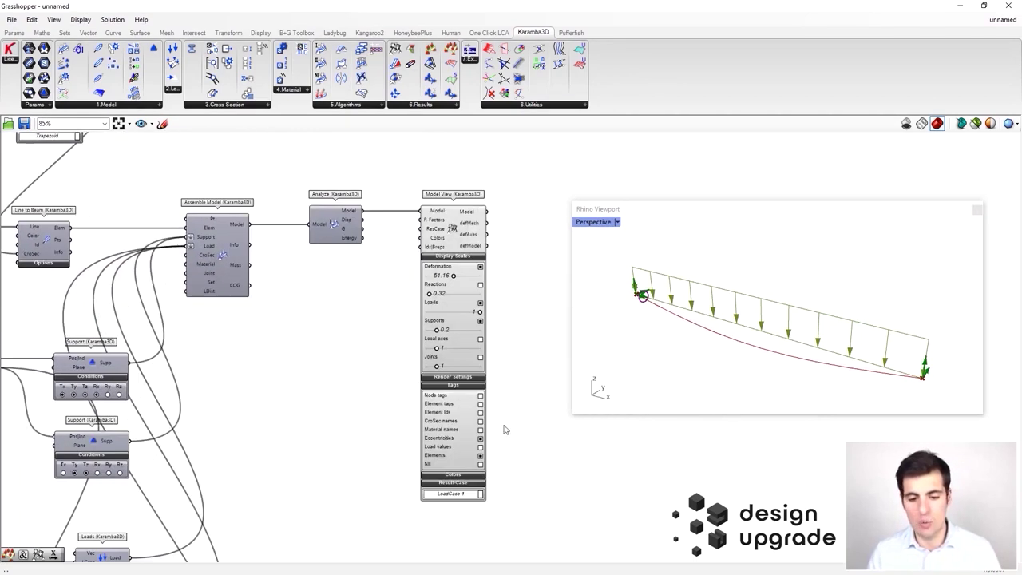
pyautogui.scroll(3, 455, 408)
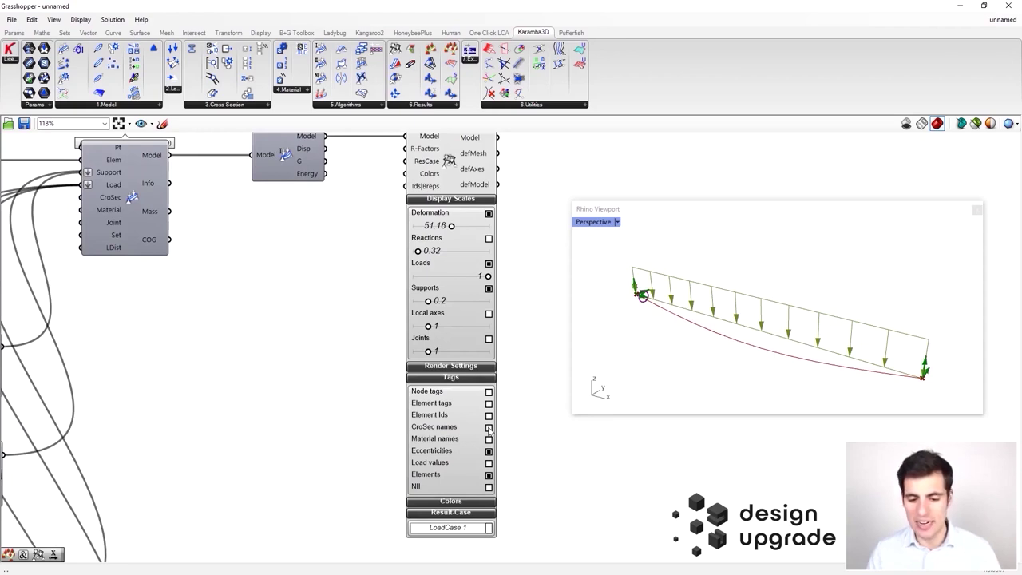
# Step: Move the Material Selection component farther from the Cross Section component to make room between them
pyautogui.scroll(-5, 516, 410)
pyautogui.scroll(3, 240, 254)
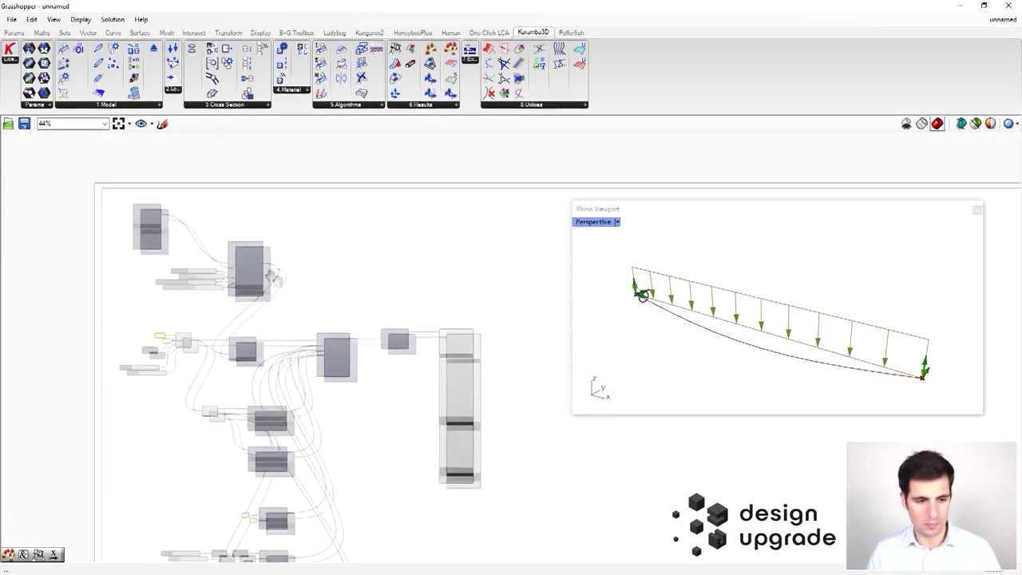
pyautogui.scroll(1, 242, 227)
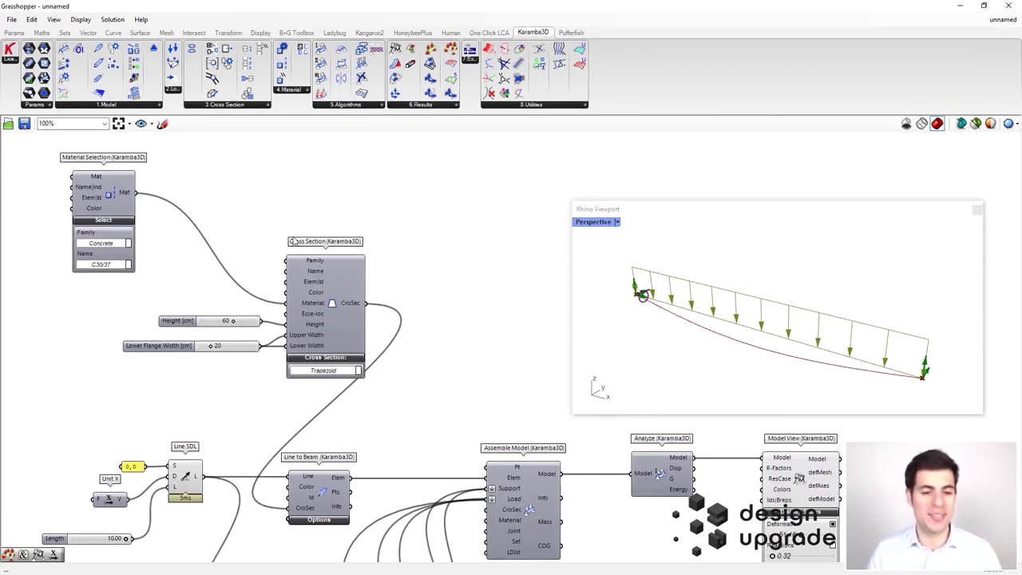
pyautogui.moveTo(177, 214); pyautogui.dragTo(136, 211)
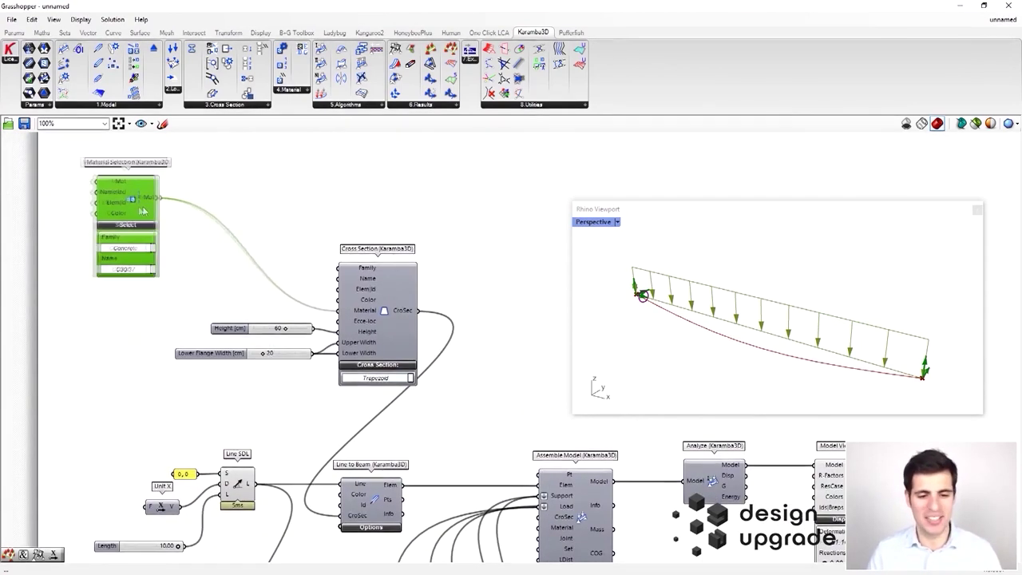
# Step: Add a Concatenate component between Material Selection and Cross Section, above the Height slider
pyautogui.moveTo(323, 211); pyautogui.dragTo(353, 214, button='right')
pyautogui.doubleClick(355, 211)
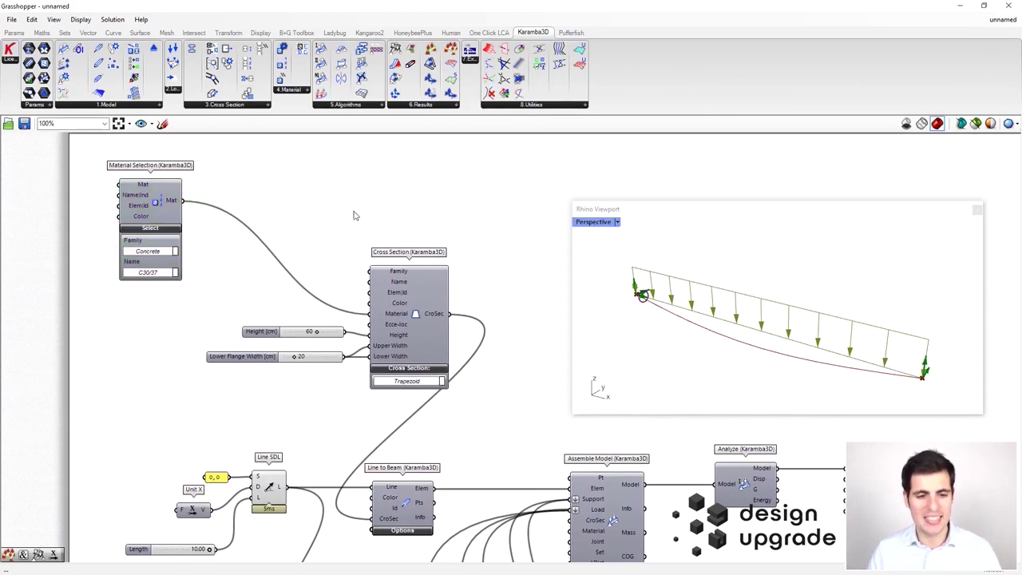
pyautogui.write('conc')
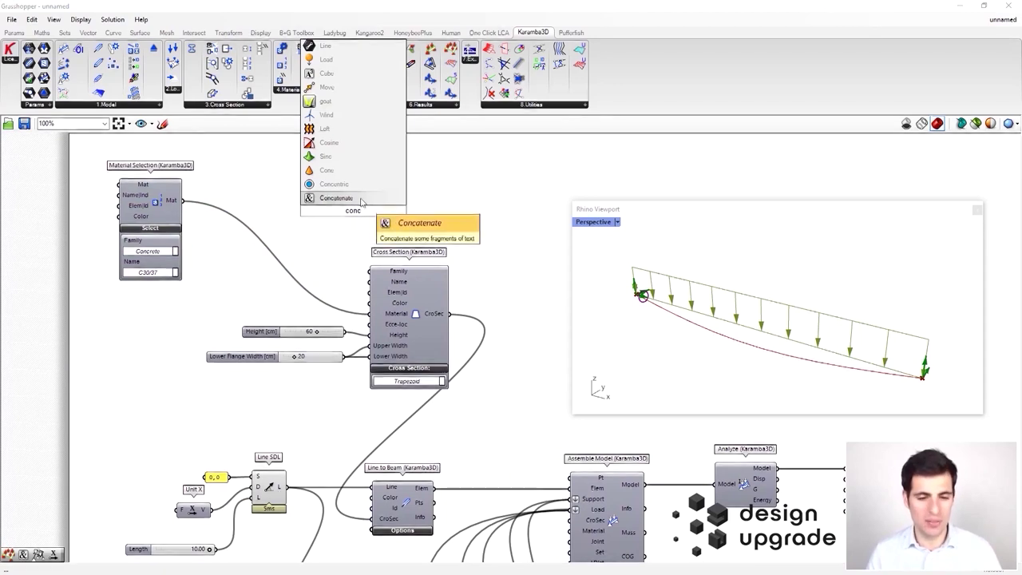
pyautogui.click(336, 197)
pyautogui.scroll(2, 351, 204)
pyautogui.moveTo(361, 212); pyautogui.dragTo(335, 218)
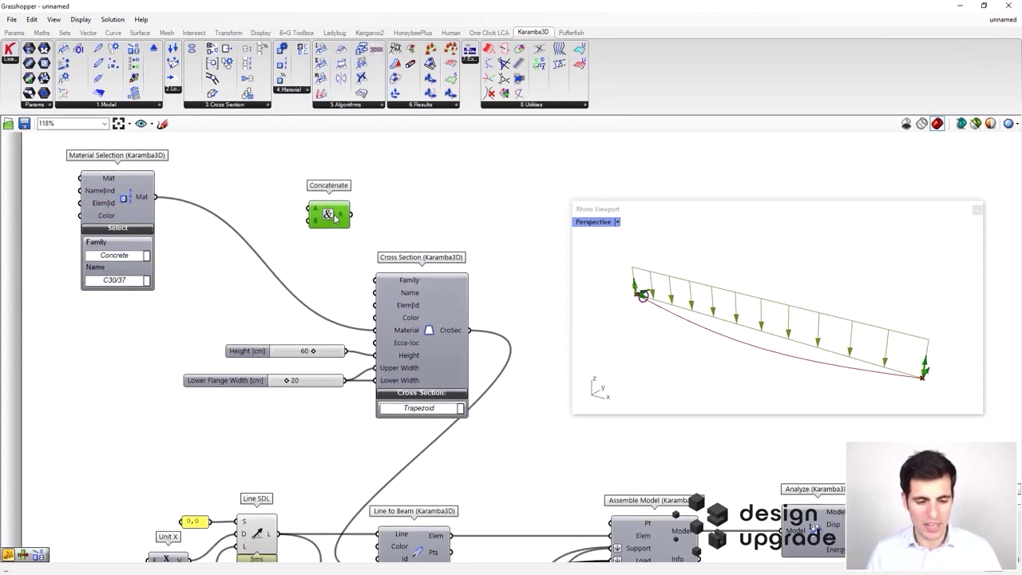
# Step: Align the Height slider with its input, and connect the Lower Flange Width slider to Concatenate's A input and Height to its B input
pyautogui.moveTo(335, 316); pyautogui.dragTo(391, 331, button='right')
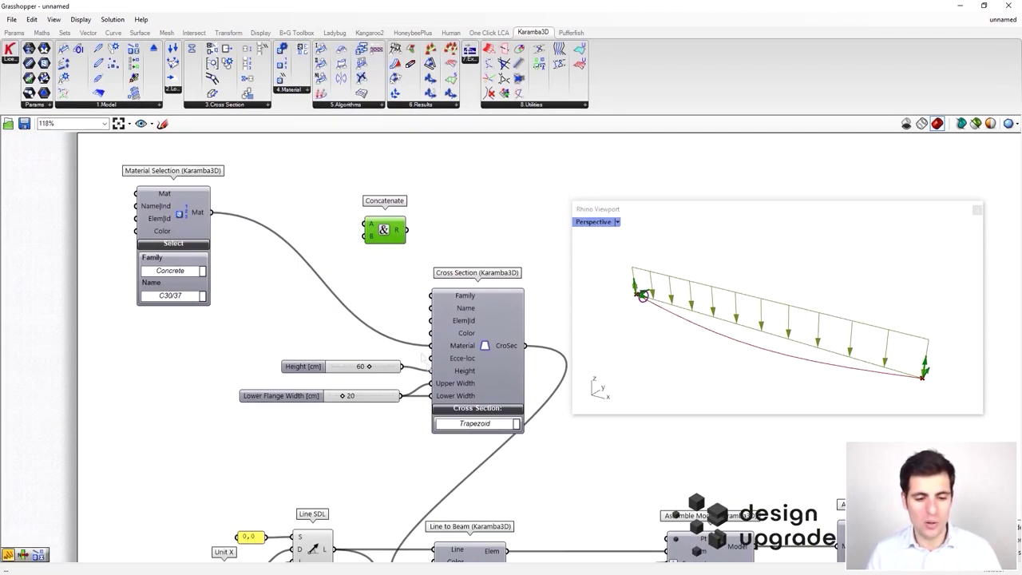
pyautogui.moveTo(399, 367); pyautogui.dragTo(396, 372)
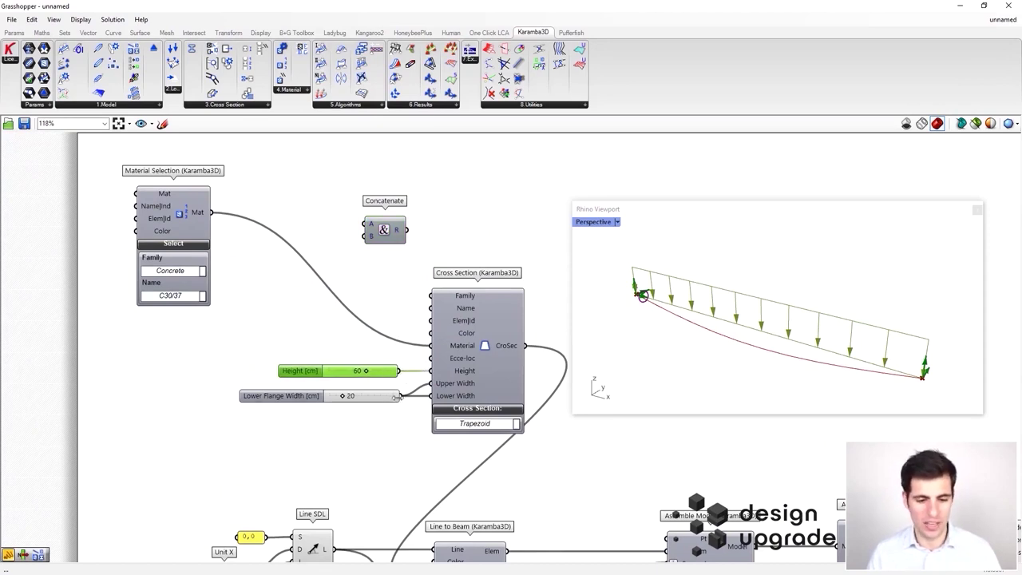
pyautogui.moveTo(400, 395); pyautogui.dragTo(364, 227)
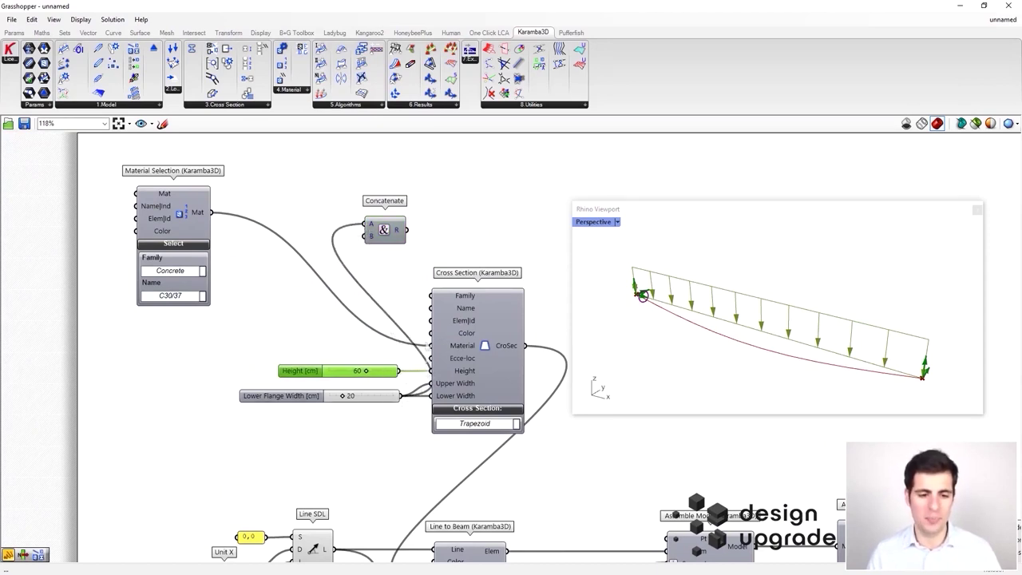
pyautogui.moveTo(369, 256); pyautogui.dragTo(370, 237)
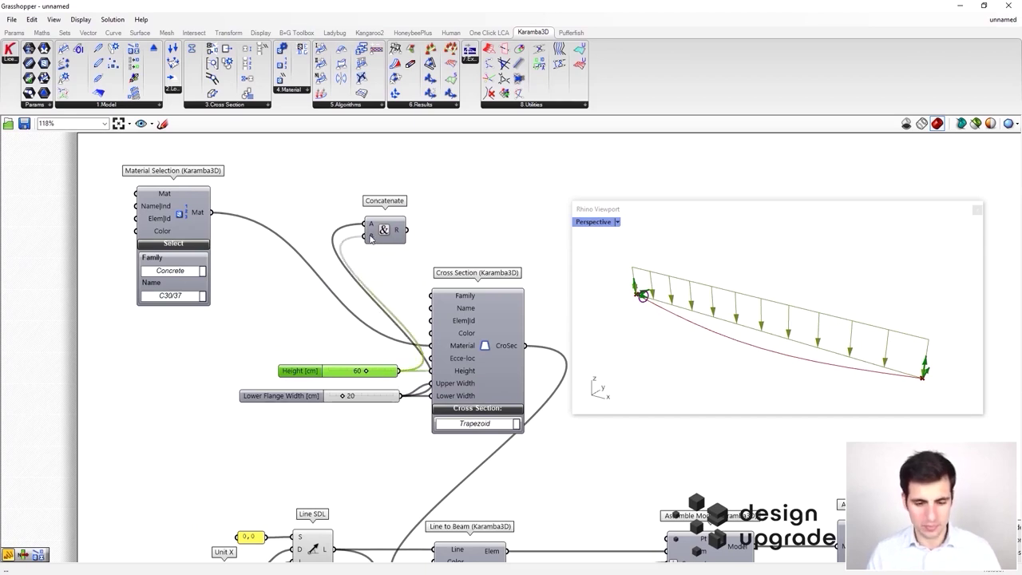
pyautogui.click(430, 257)
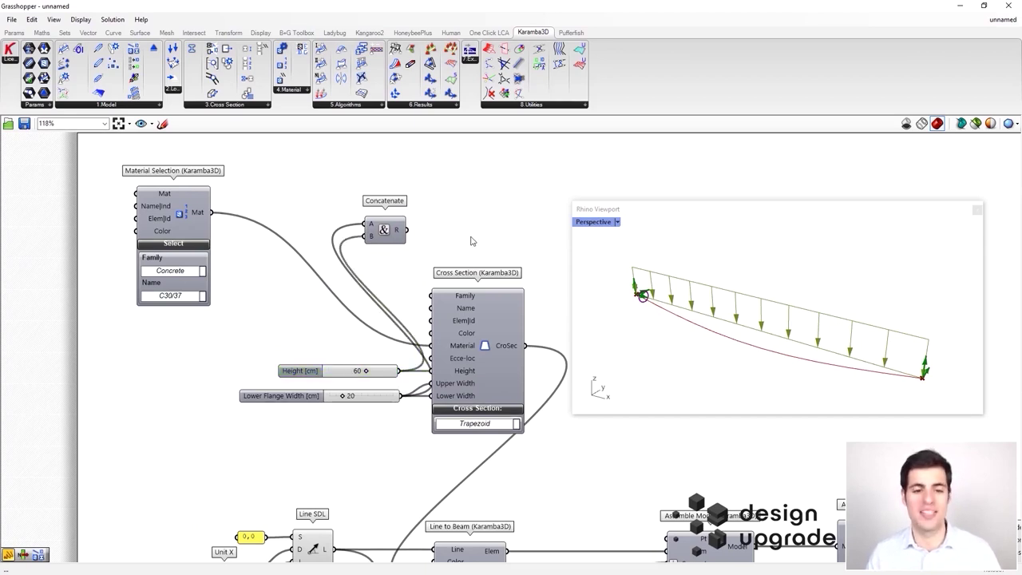
# Step: Set the separator of the Concatenate component to "x"
pyautogui.rightClick(384, 231)
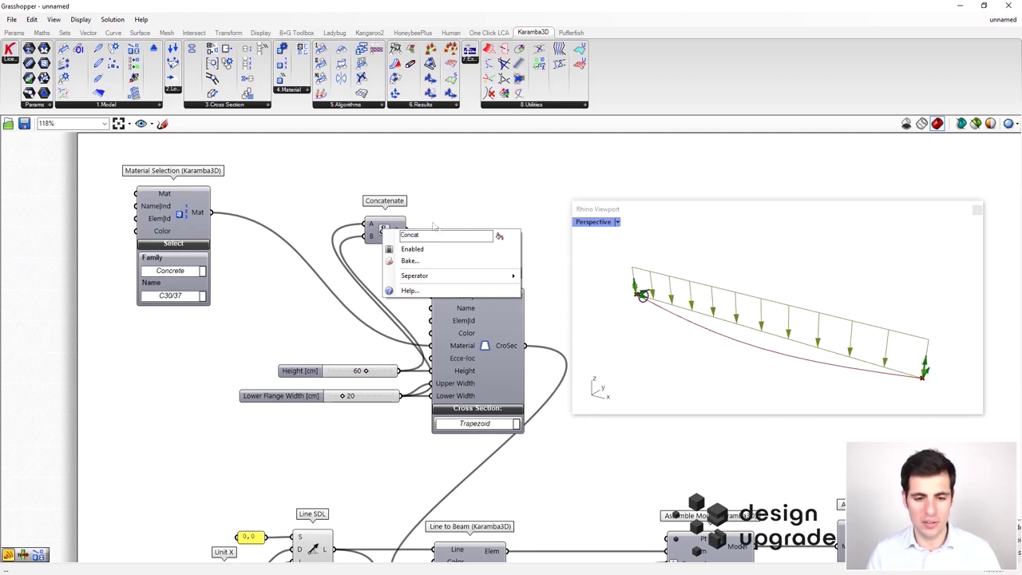
pyautogui.moveTo(513, 277)
pyautogui.click(565, 276)
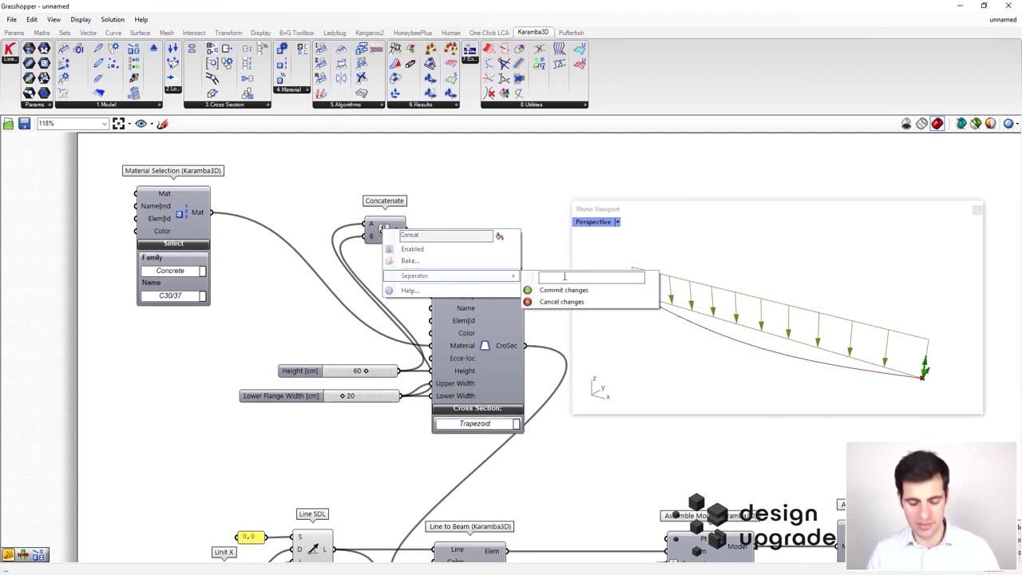
pyautogui.write('x')
pyautogui.click(563, 290)
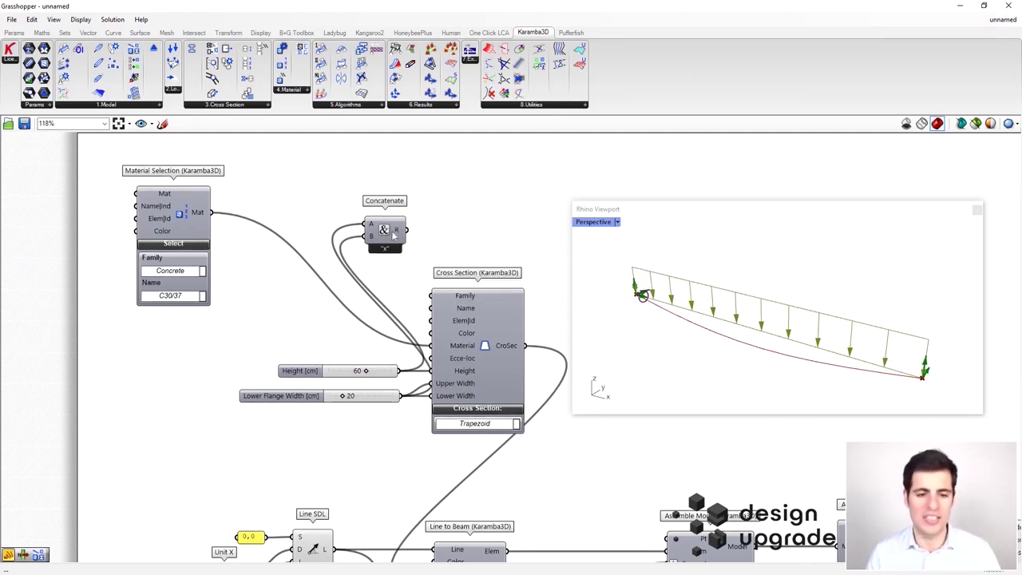
# Step: Connect the Concatenate result to the Name input of Cross Section and shift Concatenate slightly down
pyautogui.moveTo(401, 235)
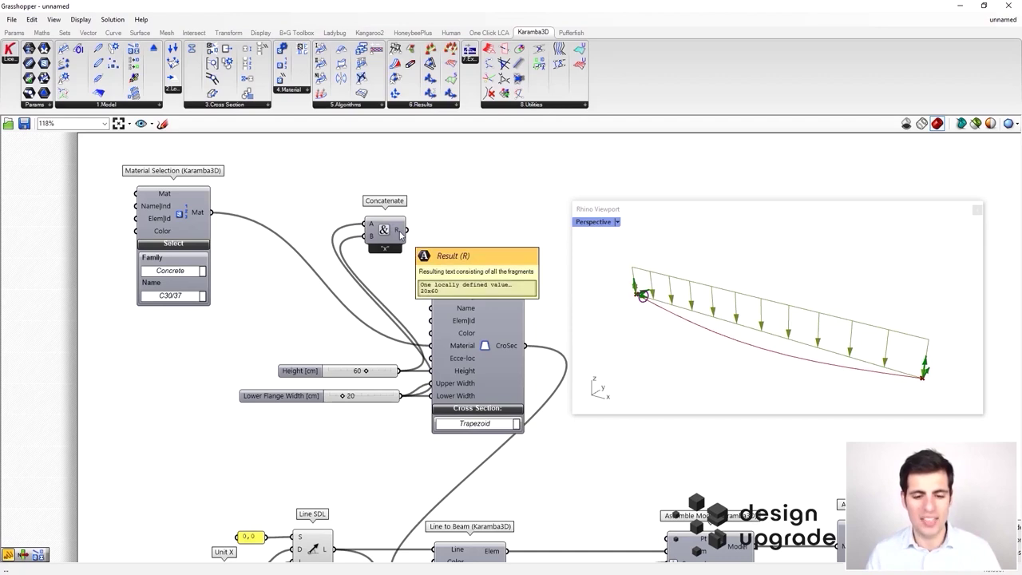
pyautogui.moveTo(401, 231)
pyautogui.mouseDown()
pyautogui.moveTo(417, 237)
pyautogui.moveTo(439, 311)
pyautogui.moveTo(395, 238)
pyautogui.mouseUp()
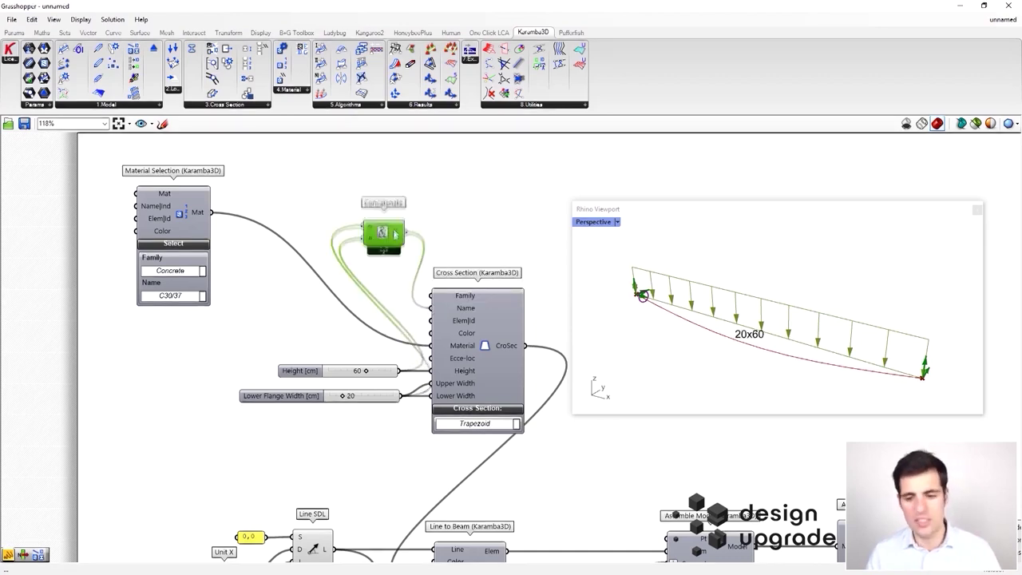
pyautogui.moveTo(804, 345); pyautogui.dragTo(769, 337, button='right')
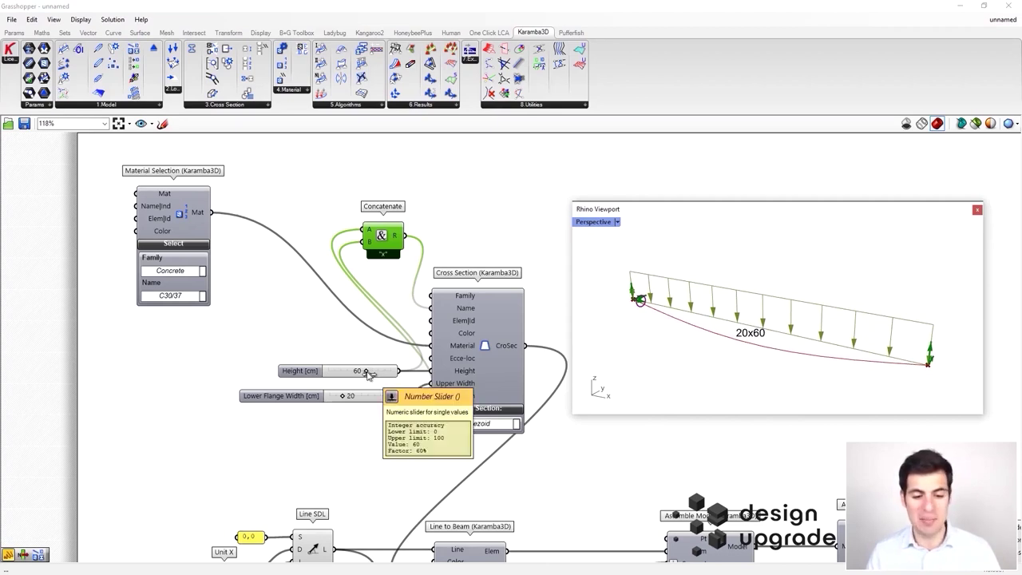
# Step: Set the cross-section Height to 40 cm, trying 52 cm first, to test the parametric name tag and deformation
pyautogui.moveTo(367, 370)
pyautogui.mouseDown()
pyautogui.moveTo(352, 381)
pyautogui.moveTo(361, 383)
pyautogui.mouseUp()
pyautogui.moveTo(818, 355)
pyautogui.mouseDown(button='right')
pyautogui.moveTo(804, 360)
pyautogui.moveTo(822, 342)
pyautogui.mouseUp(button='right')
pyautogui.moveTo(886, 297); pyautogui.dragTo(868, 296, button='right')
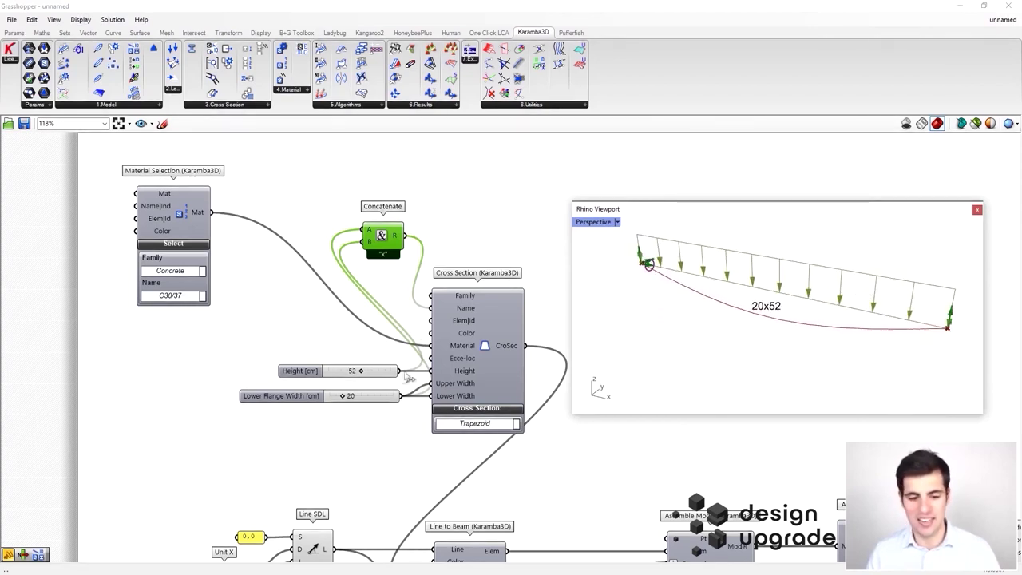
pyautogui.moveTo(365, 375); pyautogui.dragTo(357, 380)
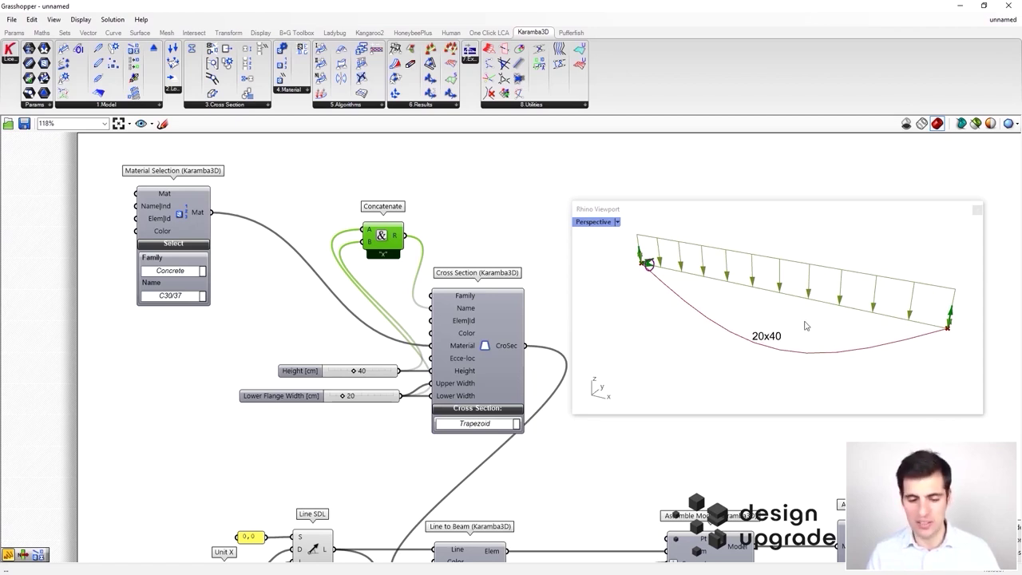
# Step: Examine the maximum displacement values at the Analyze component's Disp output
pyautogui.scroll(-2, 385, 339)
pyautogui.moveTo(381, 275); pyautogui.dragTo(256, 266, button='right')
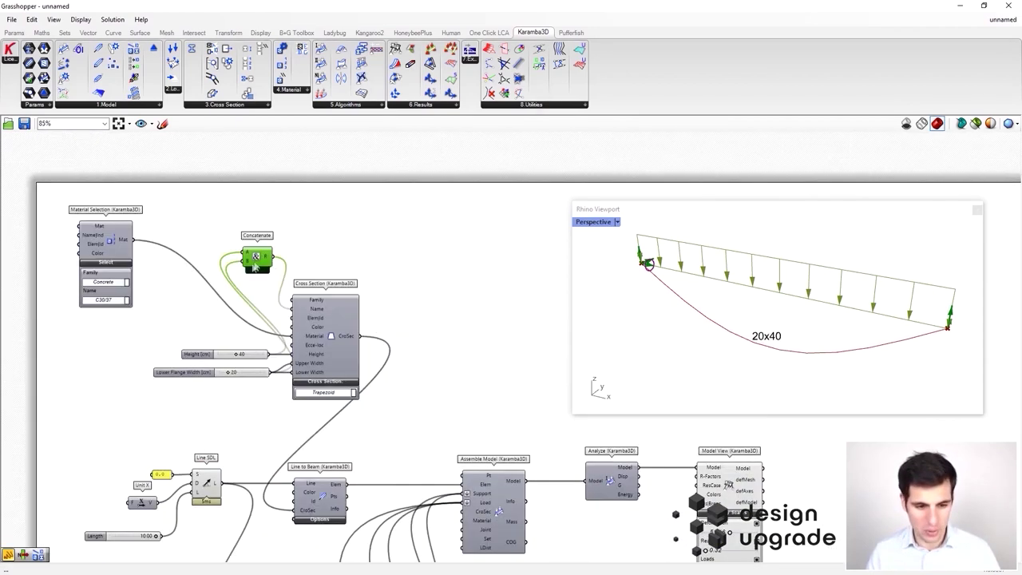
pyautogui.moveTo(489, 327); pyautogui.dragTo(292, 242, button='right')
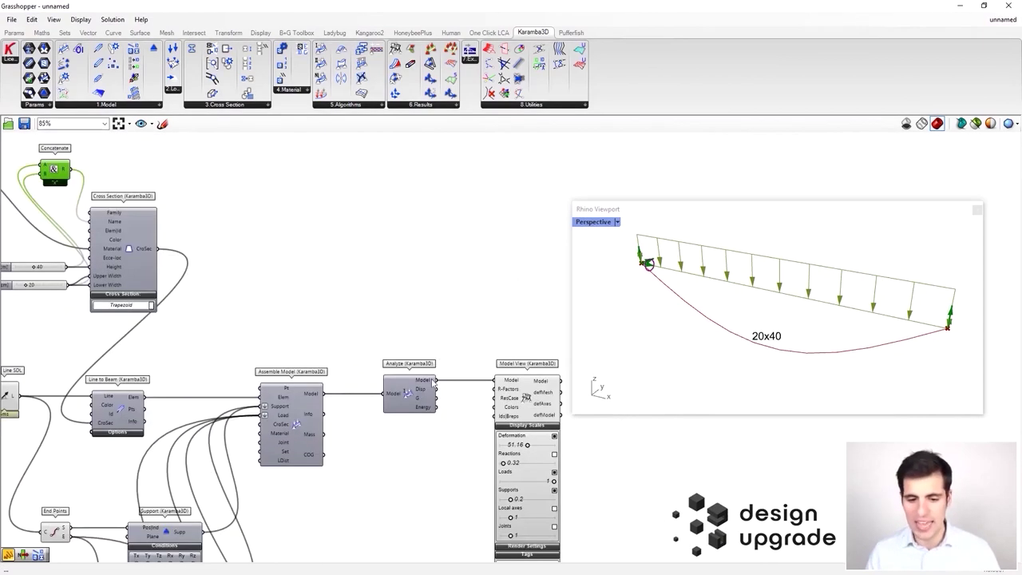
pyautogui.scroll(2, 432, 379)
pyautogui.moveTo(460, 346); pyautogui.dragTo(408, 322, button='right')
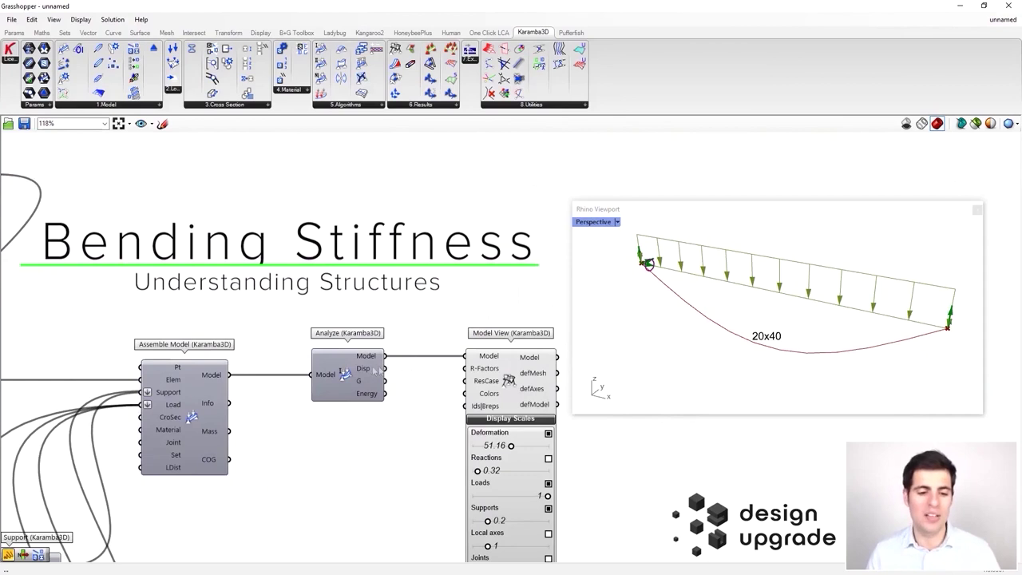
pyautogui.moveTo(366, 372)
pyautogui.moveTo(399, 380); pyautogui.dragTo(360, 269, button='right')
pyautogui.scroll(-2, 392, 304)
pyautogui.moveTo(419, 459); pyautogui.dragTo(405, 359, button='right')
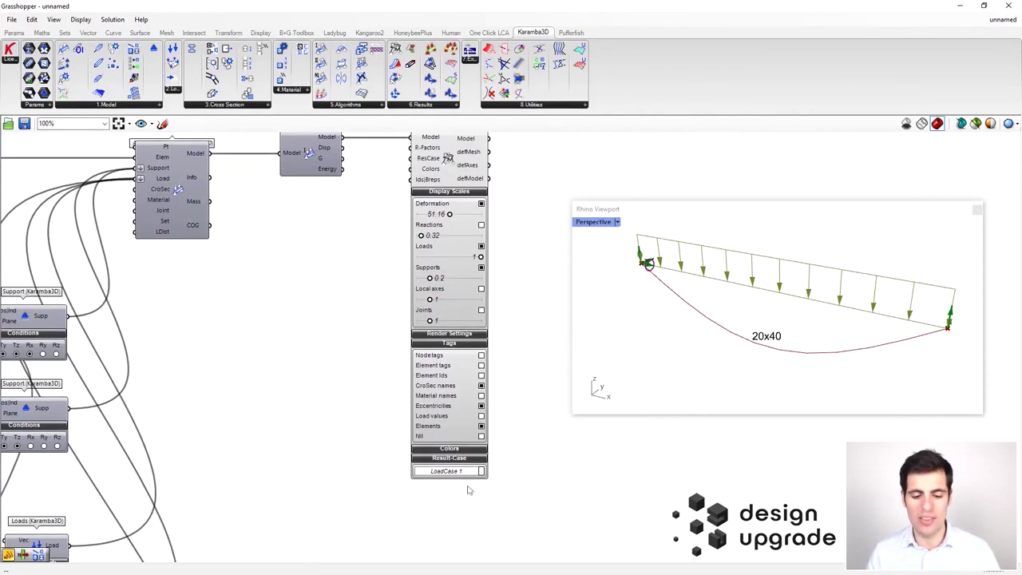
pyautogui.moveTo(378, 321); pyautogui.dragTo(428, 450, button='right')
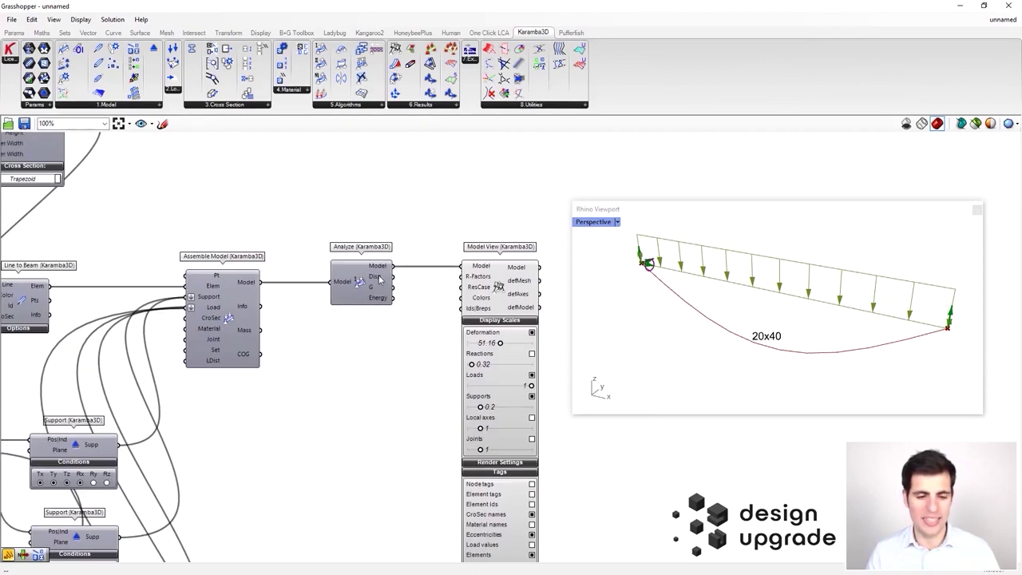
pyautogui.moveTo(380, 277)
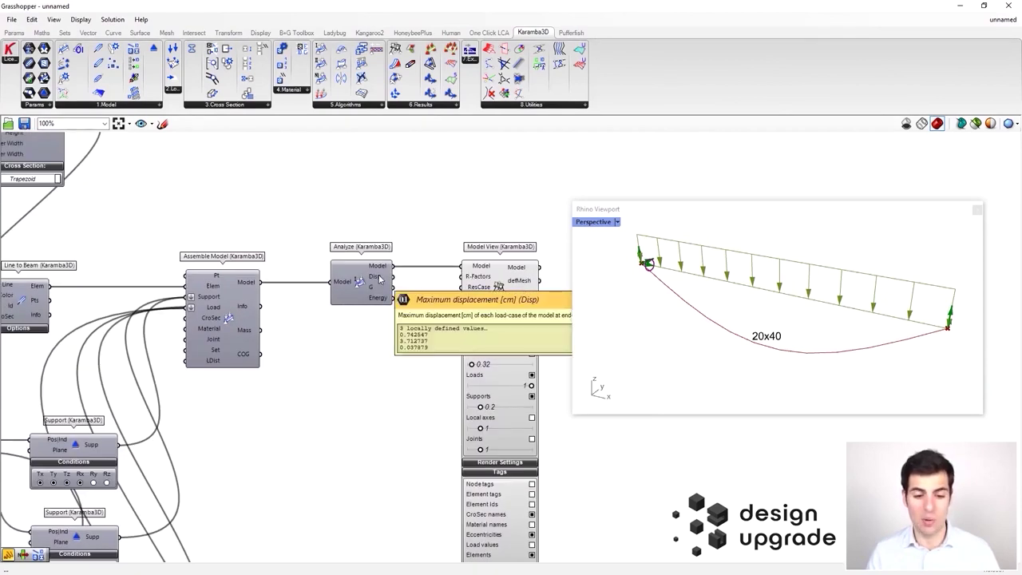
# Step: Add a List Item component above Analyze and connect Analyze's Disp output to its L input
pyautogui.moveTo(380, 277); pyautogui.dragTo(367, 250, button='right')
pyautogui.doubleClick(368, 249)
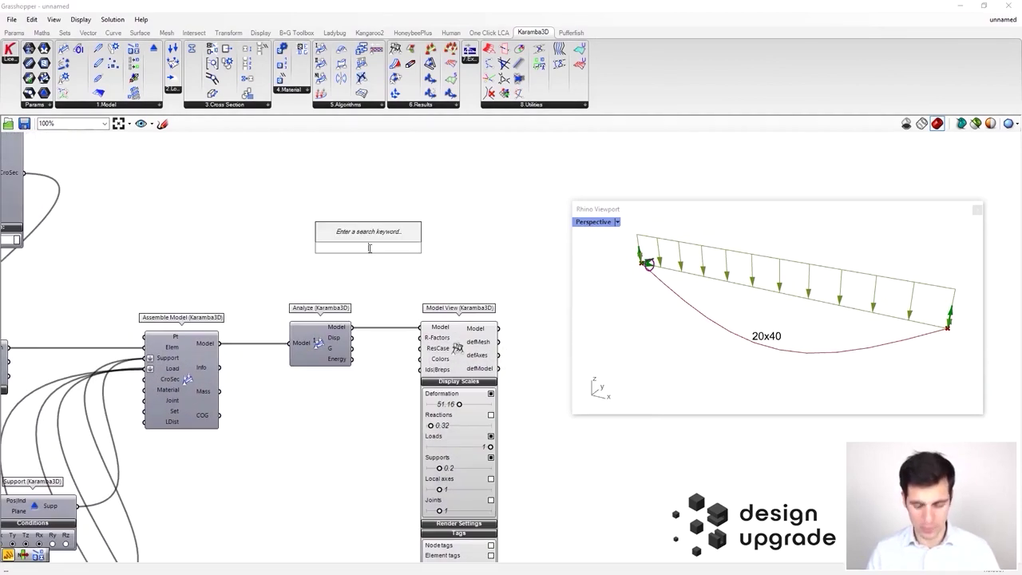
pyautogui.write('list')
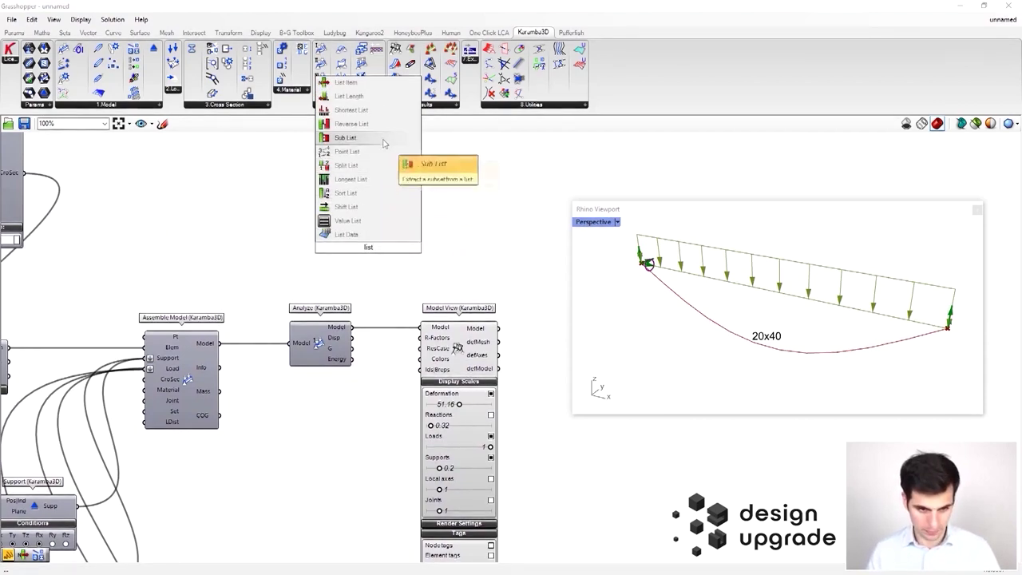
pyautogui.click(346, 82)
pyautogui.scroll(2, 368, 251)
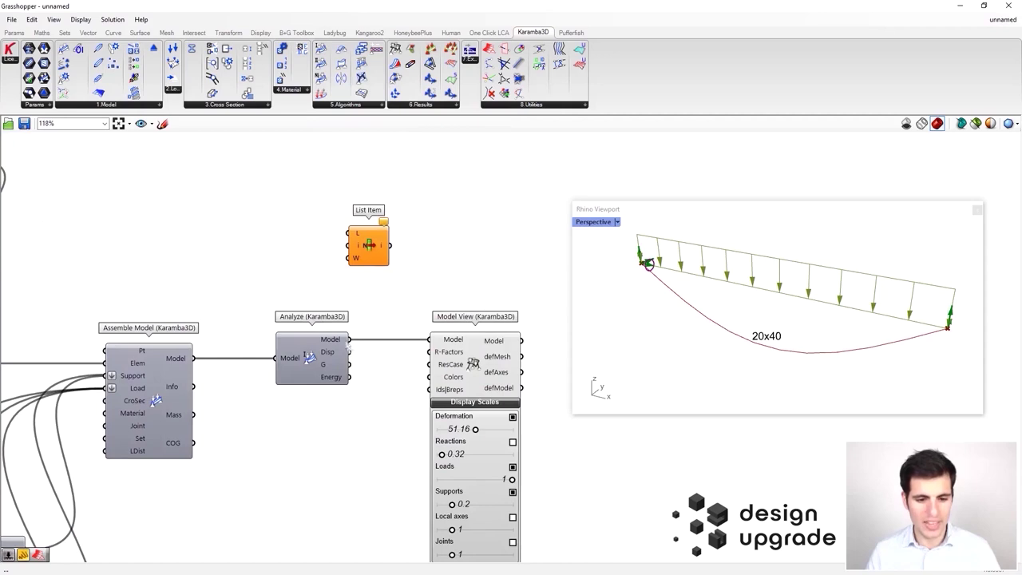
pyautogui.moveTo(354, 353); pyautogui.dragTo(349, 232)
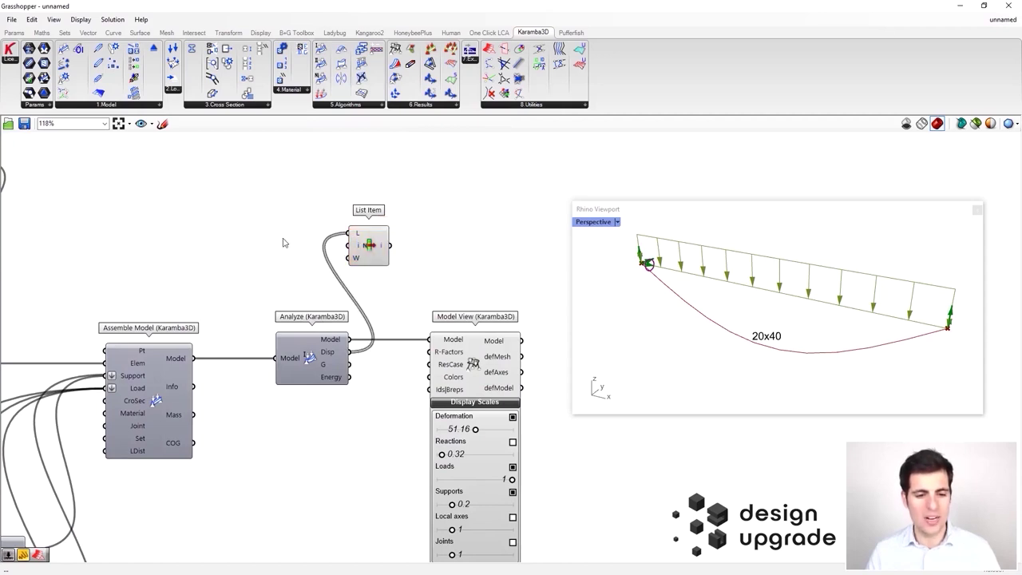
# Step: Add an integer number slider starting at 0 beside List Item, with value 1, and connect it to the index input i
pyautogui.doubleClick(283, 241)
pyautogui.write('0')
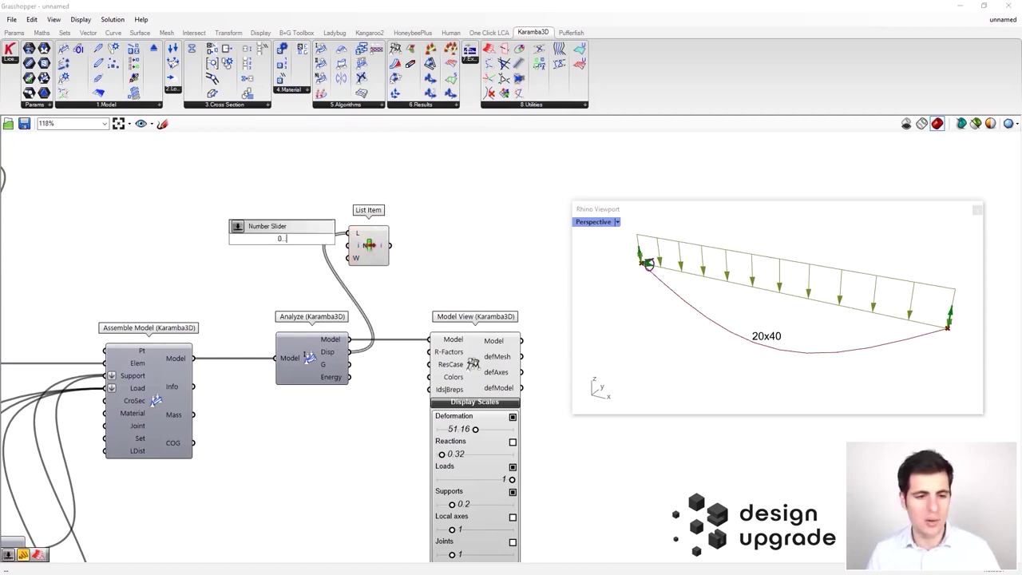
pyautogui.write('..')
pyautogui.press('Return')
pyautogui.moveTo(270, 242); pyautogui.dragTo(294, 240)
pyautogui.moveTo(350, 253); pyautogui.dragTo(313, 245)
# Step: Add a Panel after List Item, connect List Item's output to it, and shrink the panel to fit the single value
pyautogui.doubleClick(422, 239)
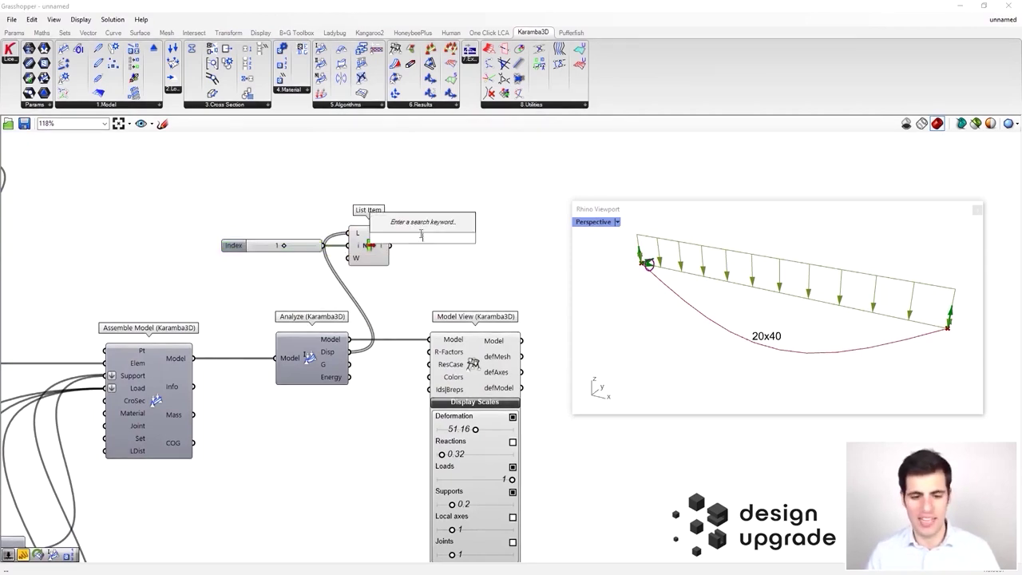
pyautogui.write('"')
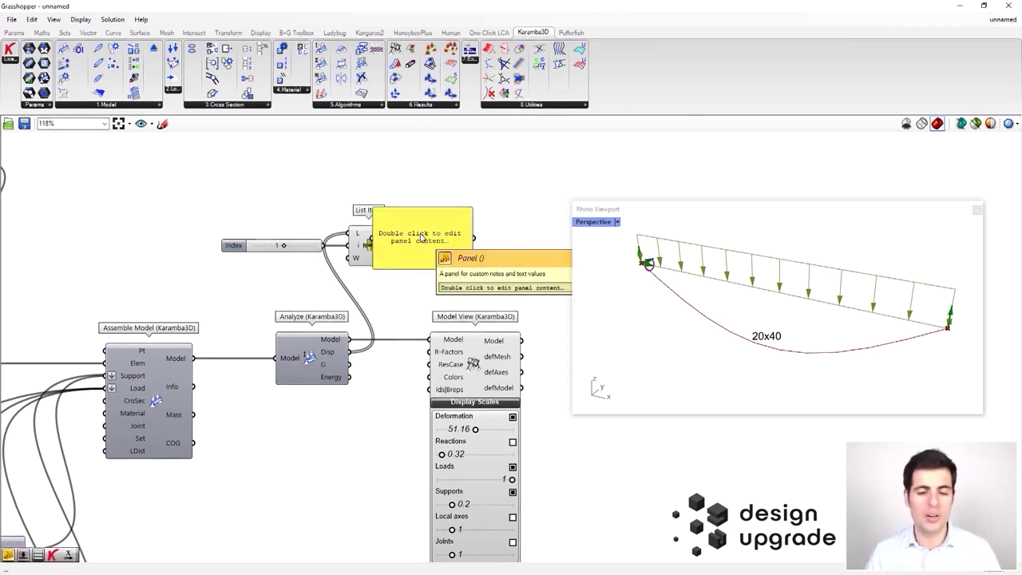
pyautogui.click(459, 254)
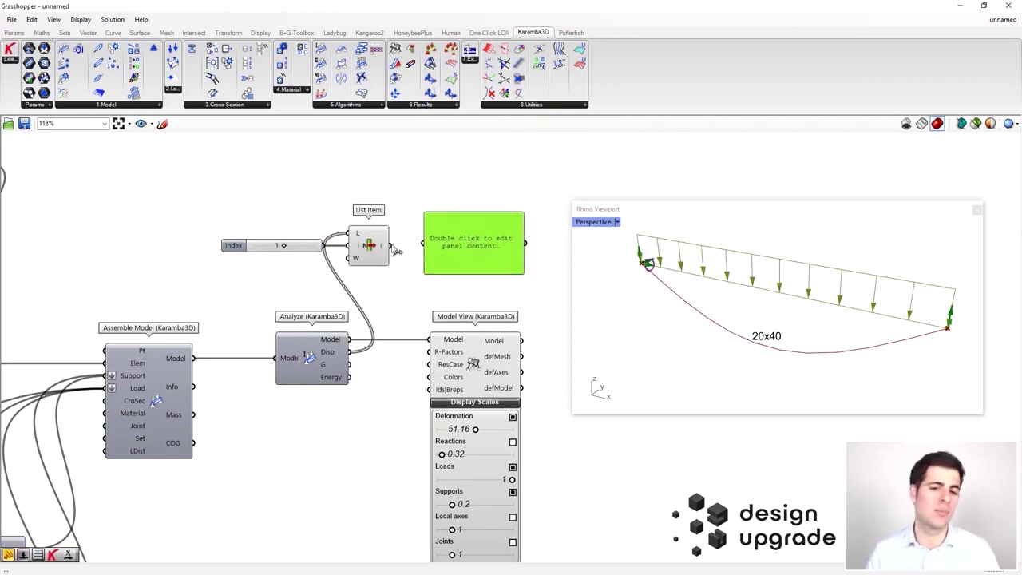
pyautogui.moveTo(389, 245); pyautogui.dragTo(424, 245)
pyautogui.scroll(-2, 431, 170)
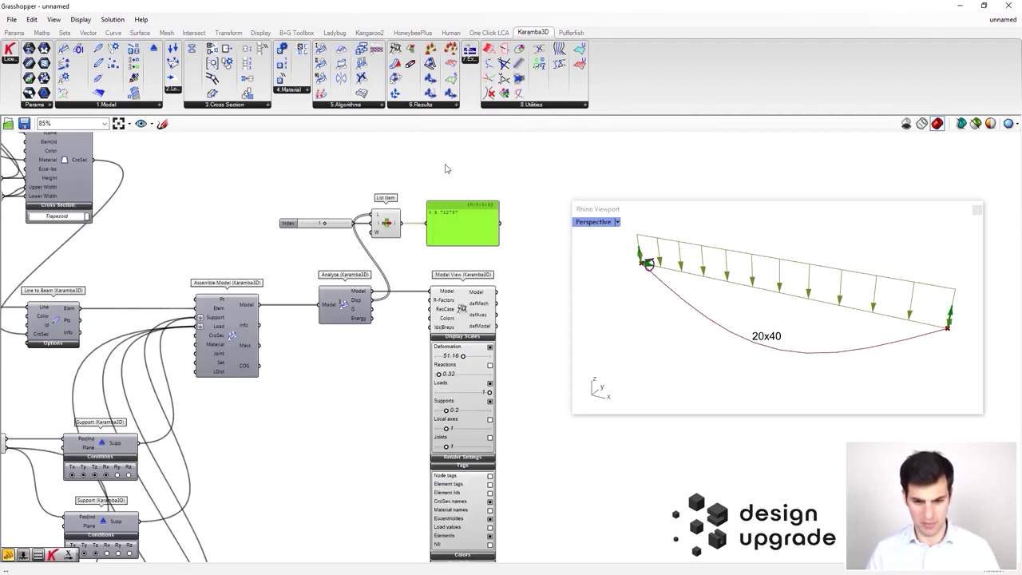
pyautogui.scroll(1, 538, 219)
pyautogui.scroll(2, 539, 299)
pyautogui.moveTo(536, 300); pyautogui.dragTo(469, 269)
pyautogui.click(526, 271)
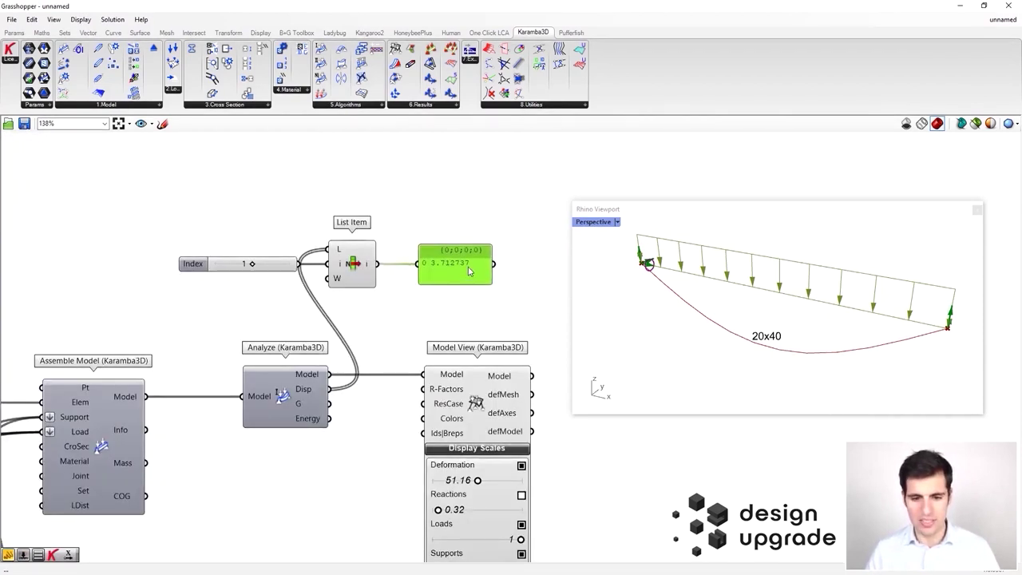
# Step: Move the List Item, its Index slider and the panel together above the Cross Section component
pyautogui.scroll(-3, 471, 273)
pyautogui.click(475, 277)
pyautogui.scroll(-1, 474, 277)
pyautogui.moveTo(499, 269); pyautogui.dragTo(274, 371)
pyautogui.scroll(-3, 479, 375)
pyautogui.moveTo(481, 380); pyautogui.dragTo(240, 247)
# Step: Shift Concatenate down beside Cross Section's Name input and lower the List Item group closer to Cross Section
pyautogui.scroll(3, 240, 247)
pyautogui.moveTo(173, 267); pyautogui.dragTo(179, 330)
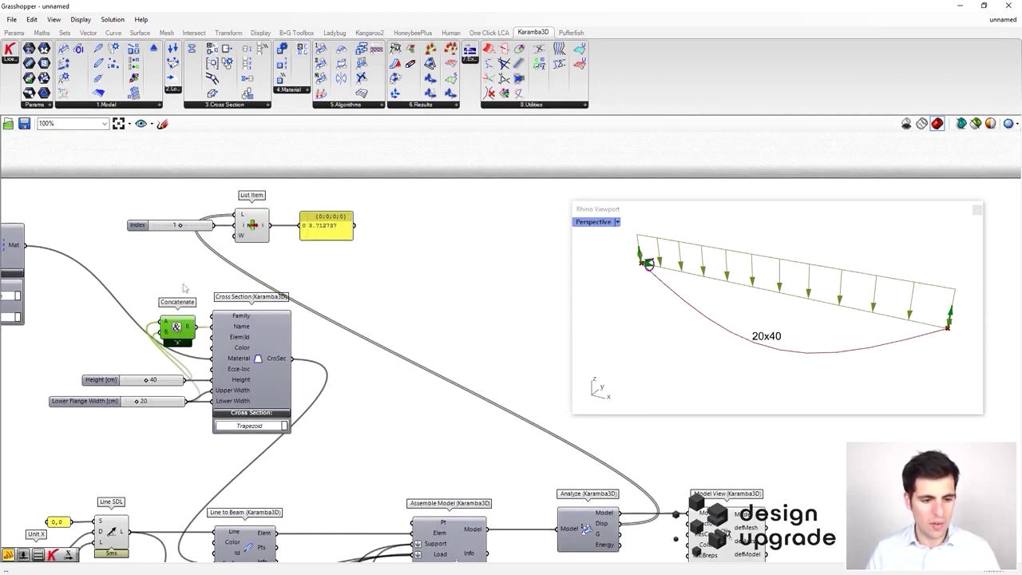
pyautogui.click(217, 274)
pyautogui.moveTo(228, 269); pyautogui.dragTo(290, 276, button='right')
pyautogui.scroll(2, 287, 269)
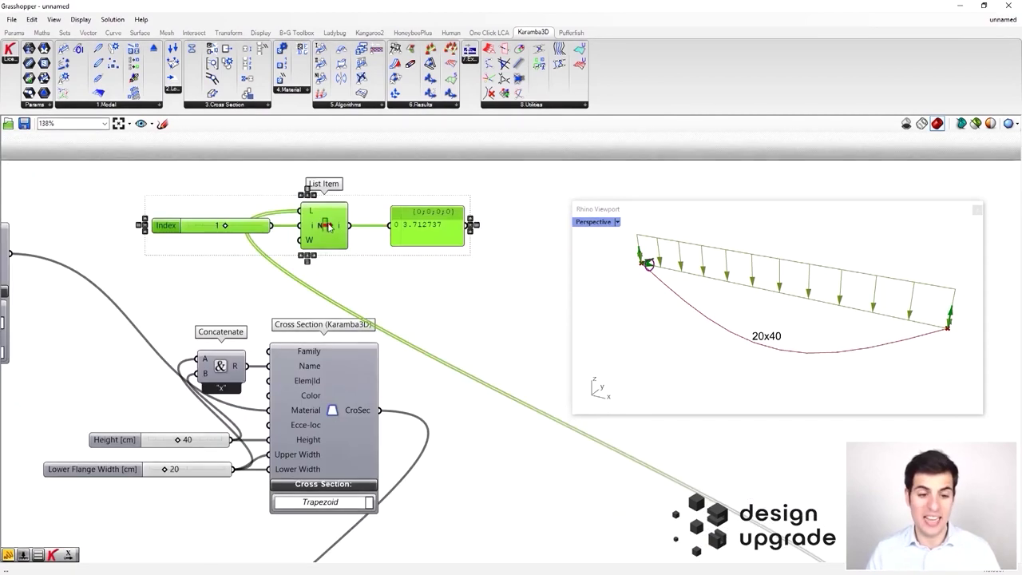
pyautogui.moveTo(329, 227); pyautogui.dragTo(328, 256)
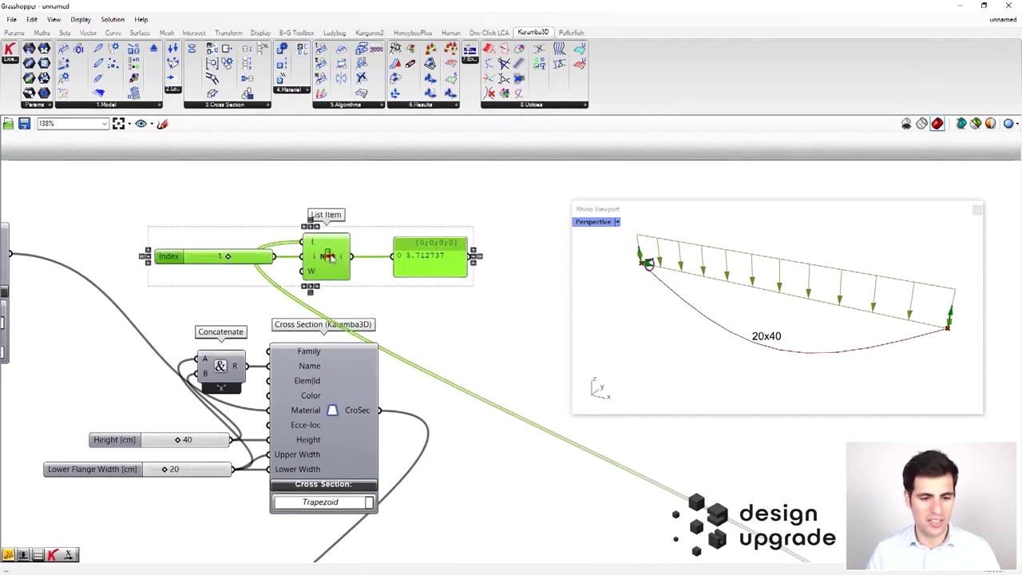
pyautogui.click(263, 208)
# Step: Set the cross-section Height to 60 cm to test its effect on the displacement
pyautogui.moveTo(203, 435); pyautogui.dragTo(304, 392, button='right')
pyautogui.doubleClick(296, 398)
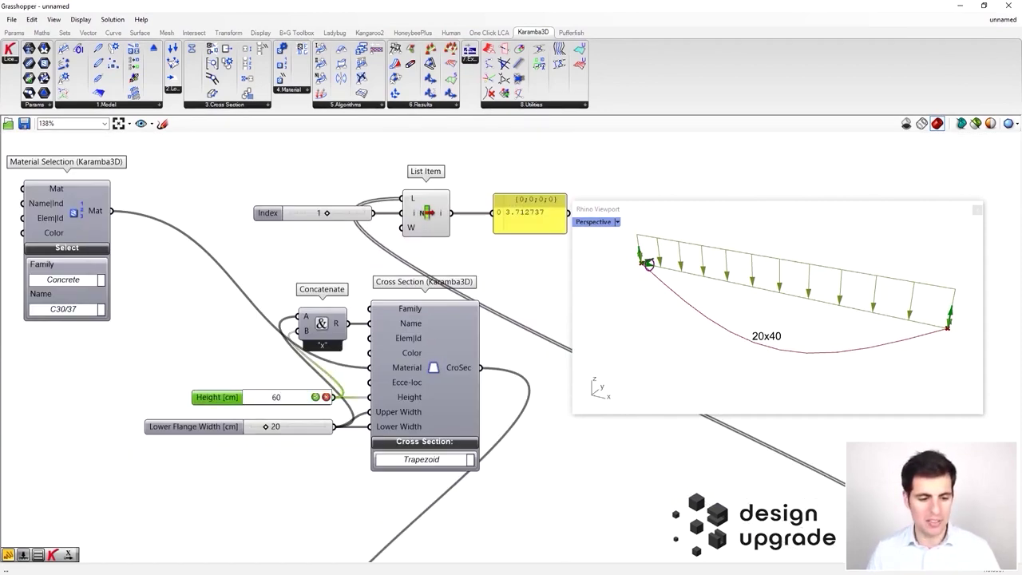
pyautogui.press('Return')
pyautogui.scroll(-2, 331, 425)
pyautogui.scroll(-2, 330, 425)
pyautogui.scroll(4, 279, 472)
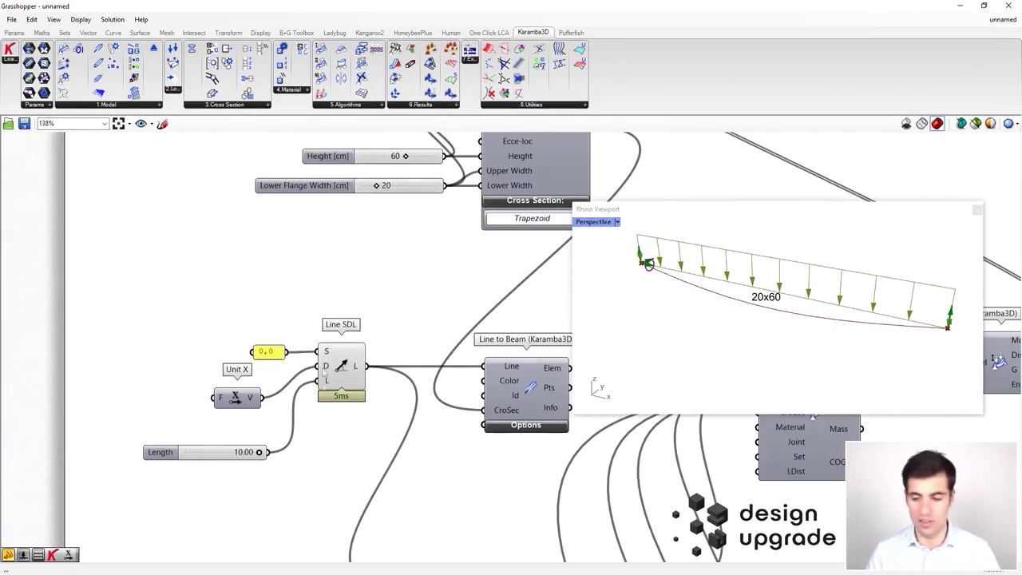
pyautogui.moveTo(454, 284); pyautogui.dragTo(499, 269, button='right')
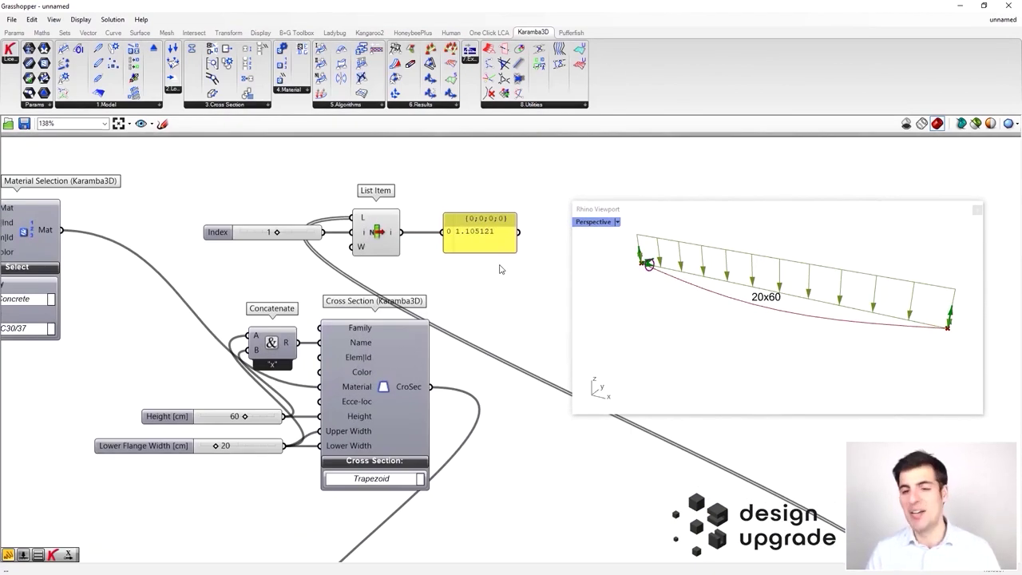
# Step: Set the cross-section Height to 30 cm and compare the deformed beam in the viewport
pyautogui.doubleClick(231, 416)
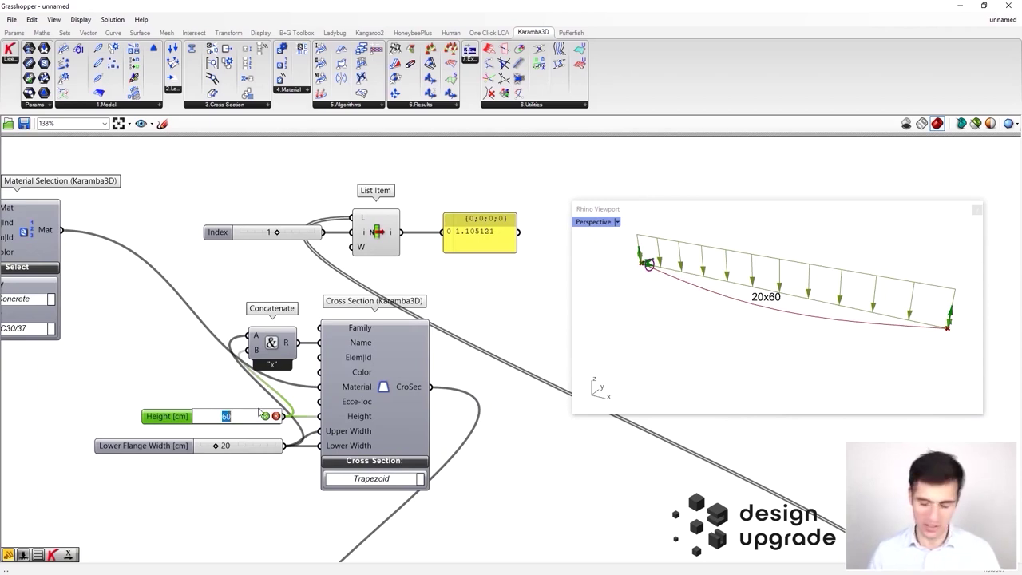
pyautogui.write('3')
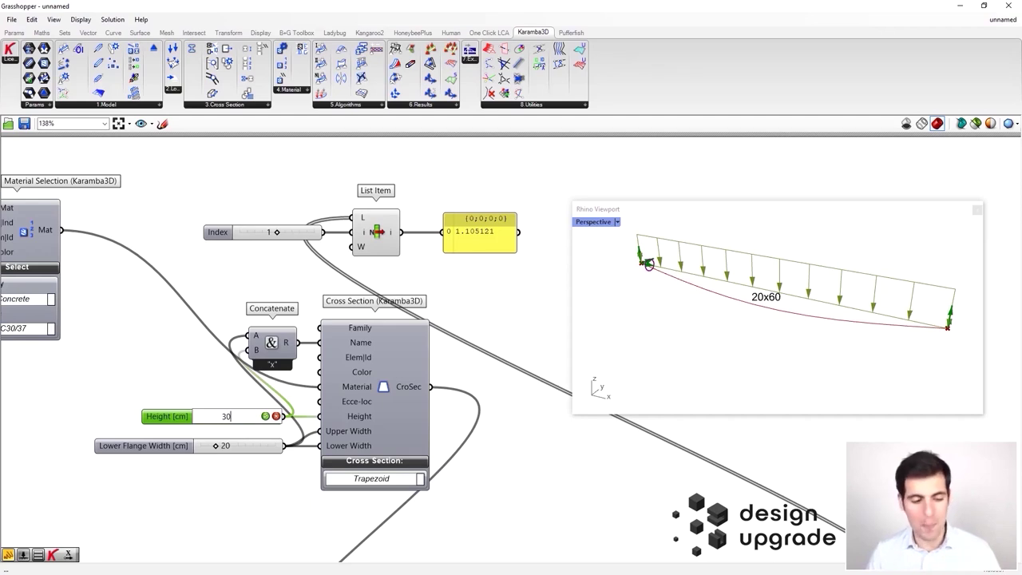
pyautogui.press('Return')
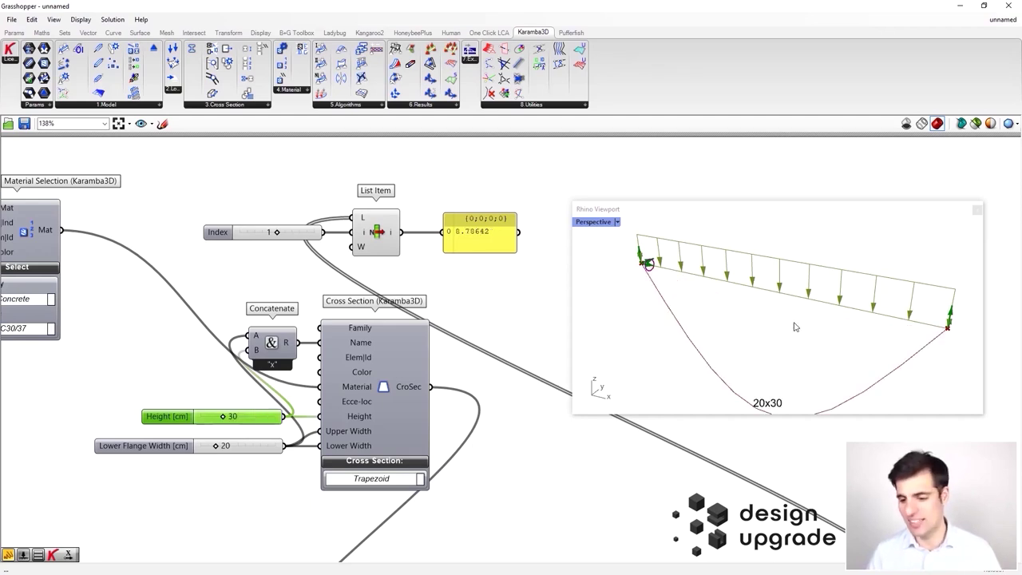
pyautogui.scroll(-3, 795, 330)
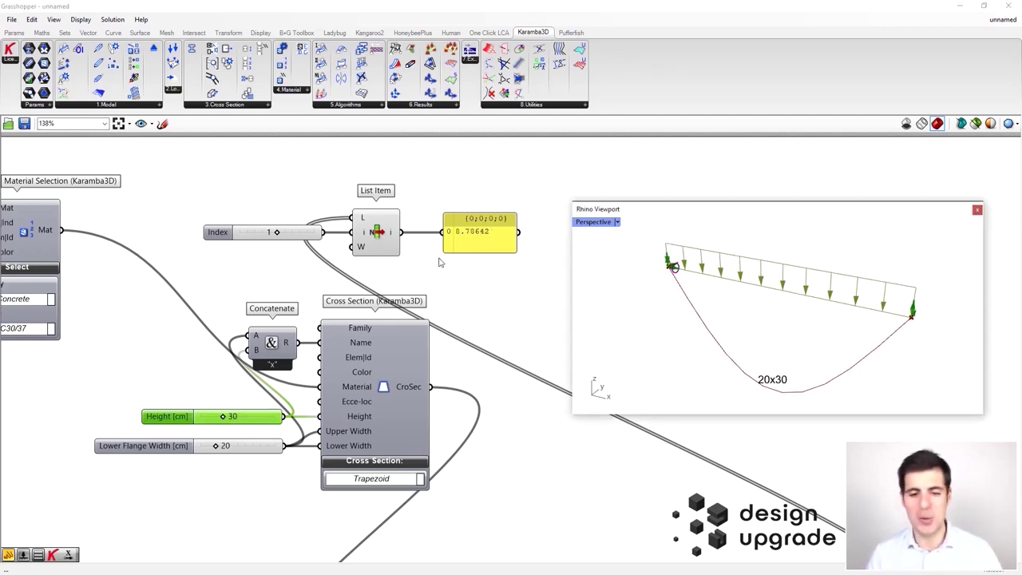
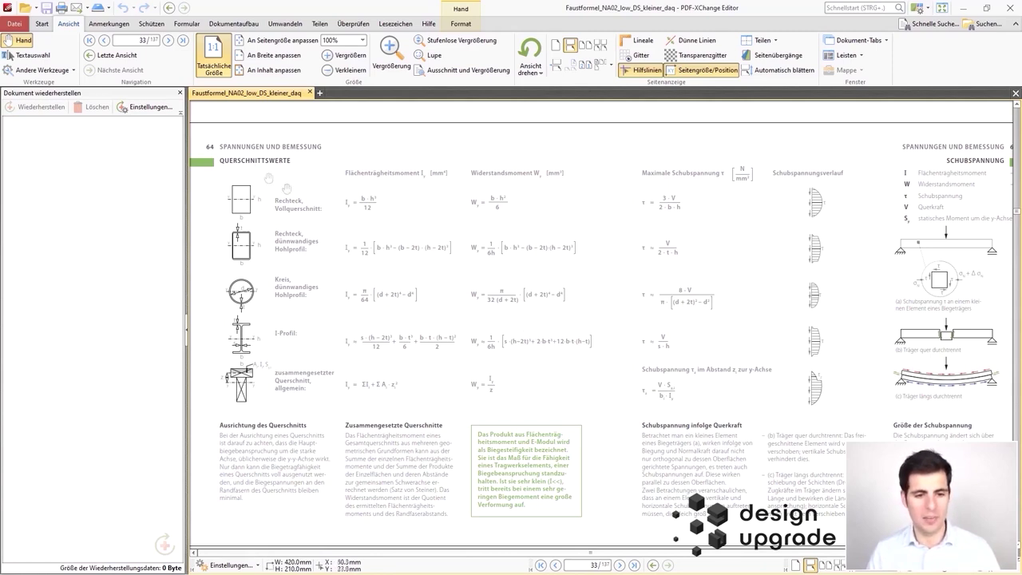
# Step: Examine the moment of inertia formula for a solid rectangle in the PDF-XChange Editor document, then return to Grasshopper
pyautogui.keyDown('ctrl'); pyautogui.scroll(3, 257, 167); pyautogui.keyUp('ctrl')
pyautogui.moveTo(334, 219); pyautogui.dragTo(371, 254)
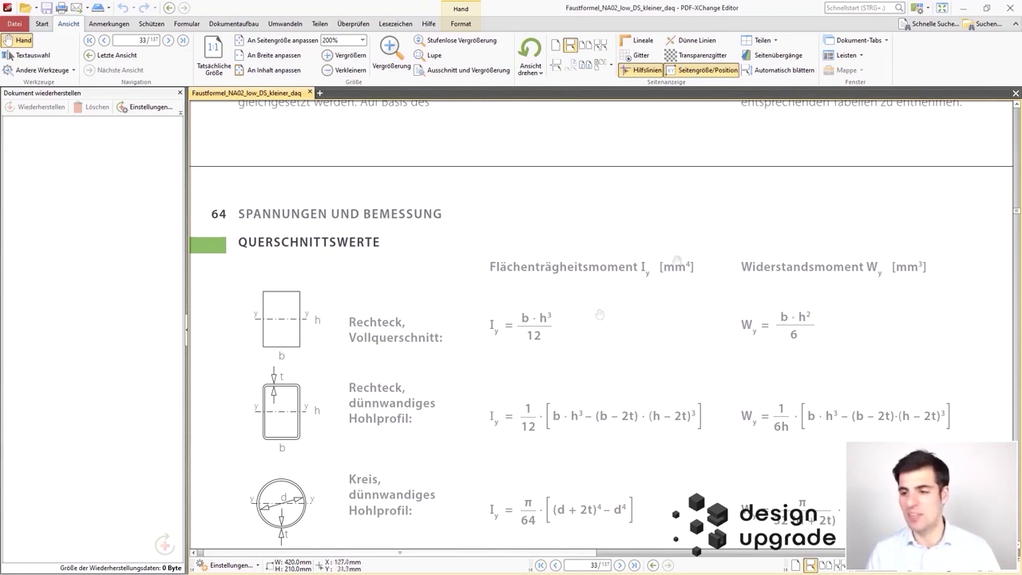
pyautogui.click(1008, 7)
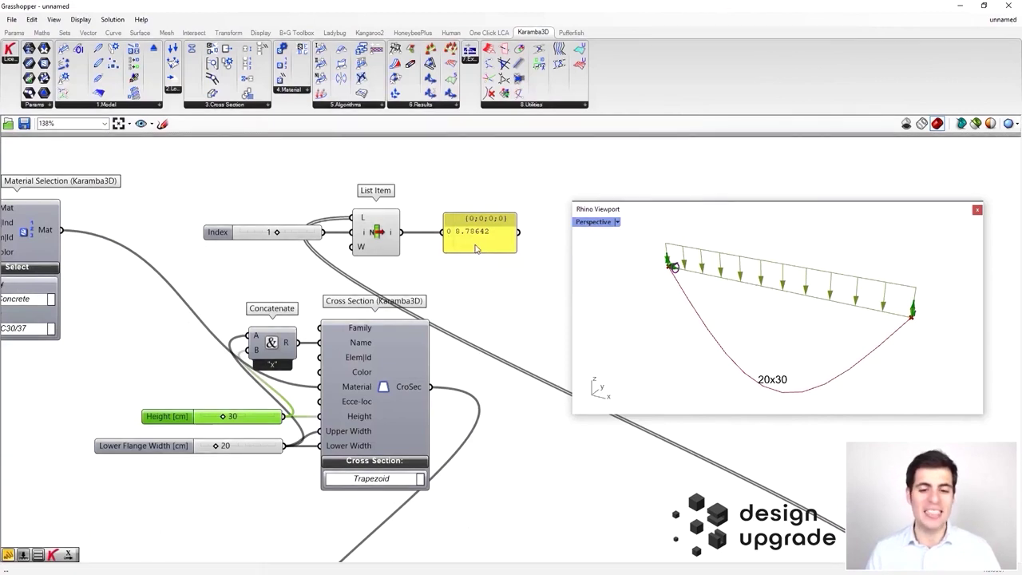
# Step: Set the cross-section Height back to 60 cm
pyautogui.doubleClick(250, 417)
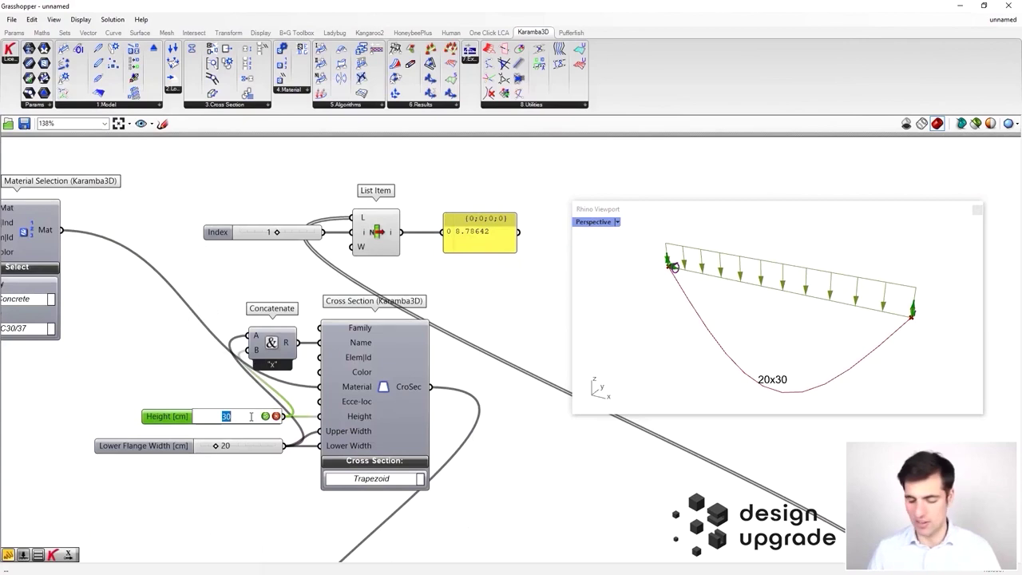
pyautogui.press('Return')
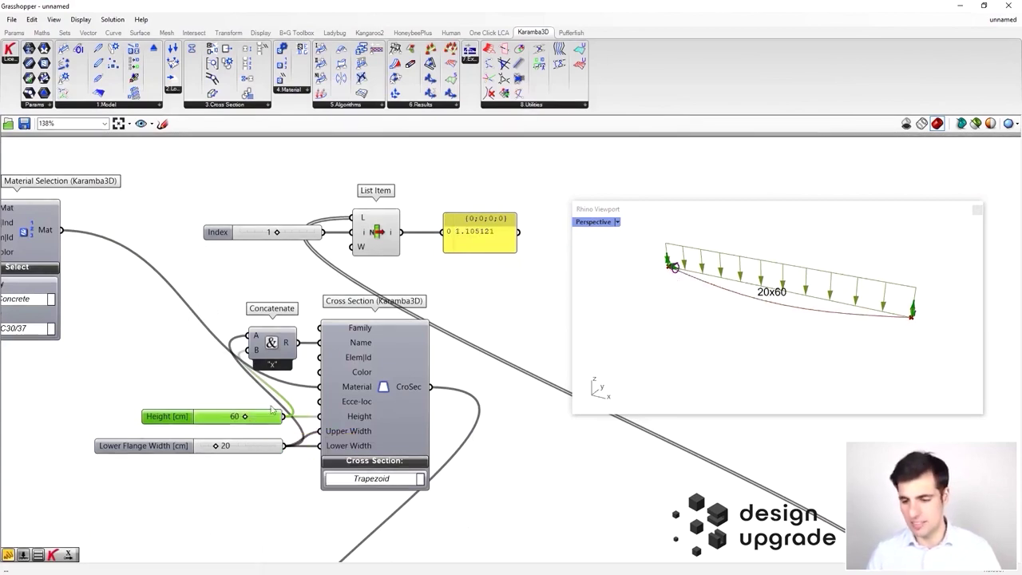
# Step: Set the Lower Flange Width to 40 cm and shrink the displacement panel slightly
pyautogui.doubleClick(236, 447)
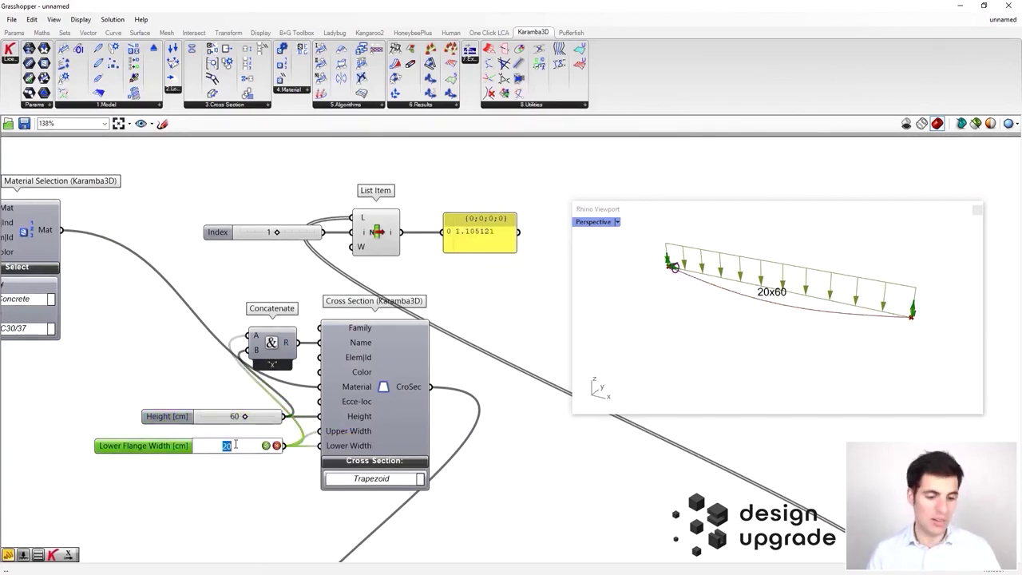
pyautogui.write('40')
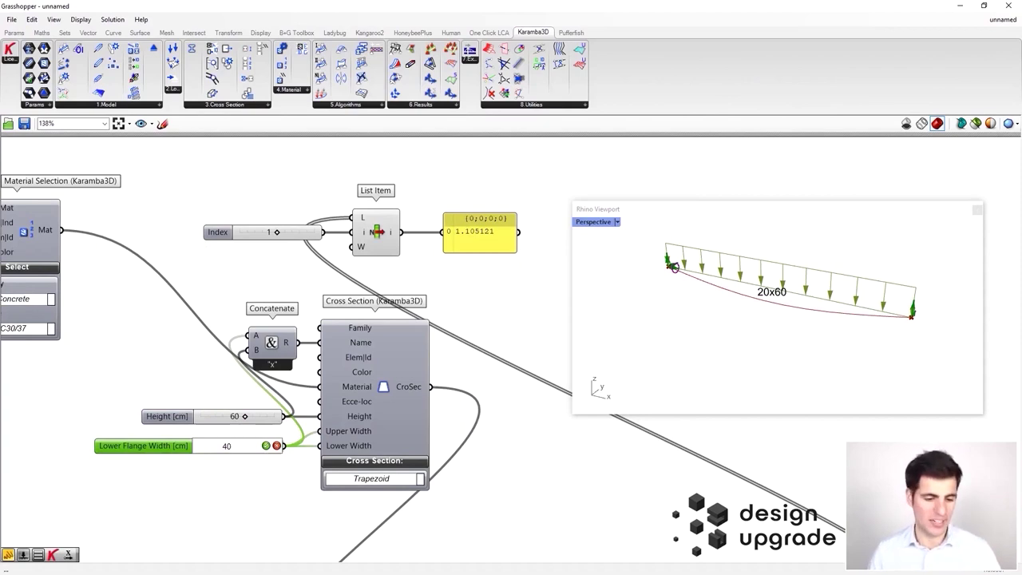
pyautogui.press('Return')
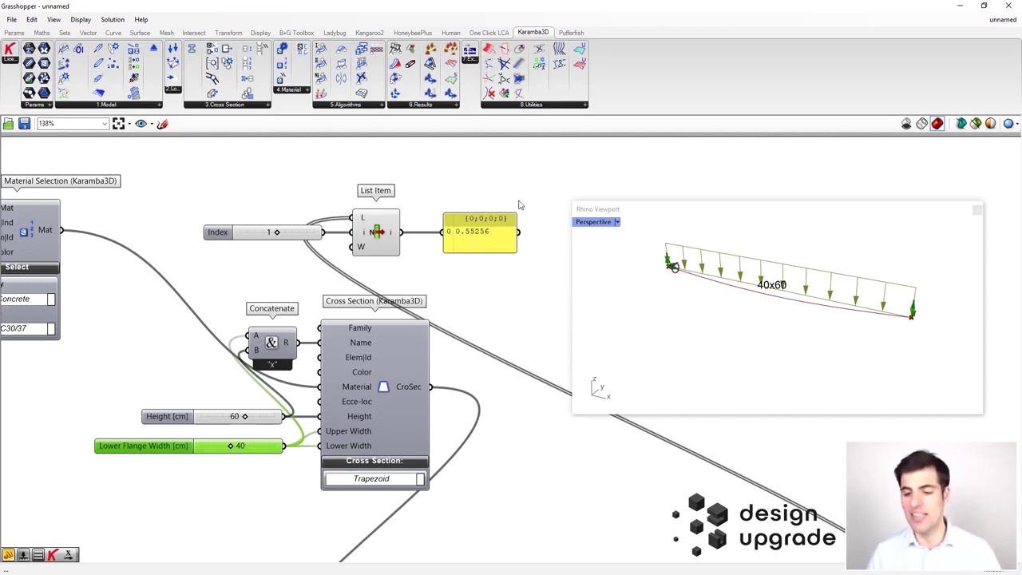
pyautogui.moveTo(515, 250); pyautogui.dragTo(505, 249)
pyautogui.click(494, 240)
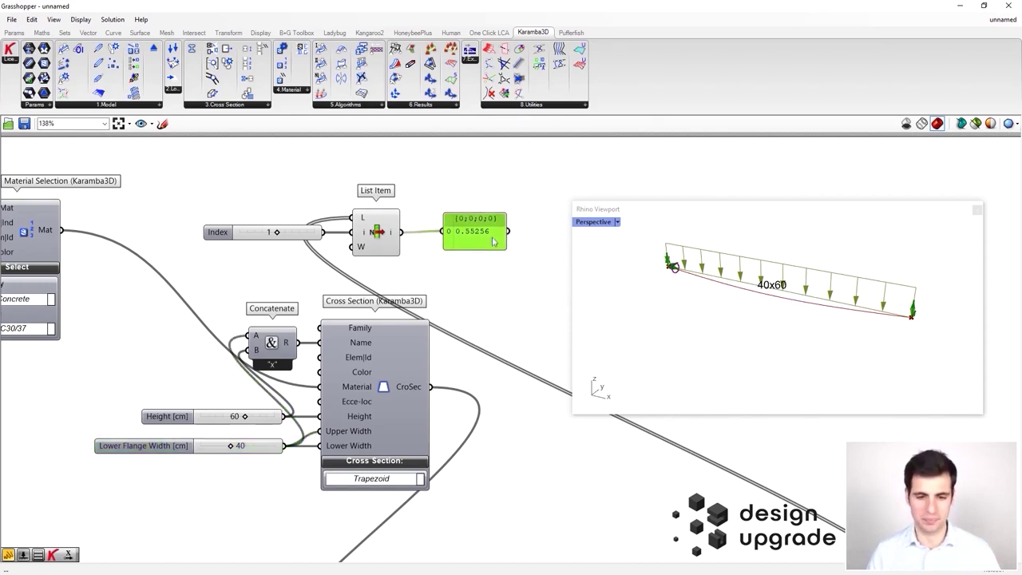
# Step: Switch the Model View result case to LoadCase 2 and view the beam under the axial load
pyautogui.click(490, 200)
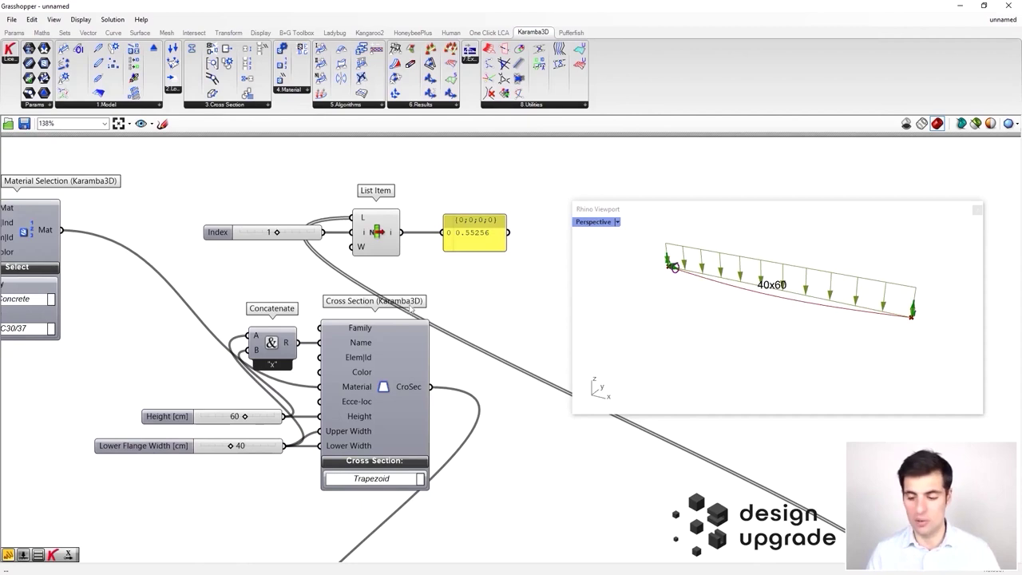
pyautogui.scroll(-5, 411, 308)
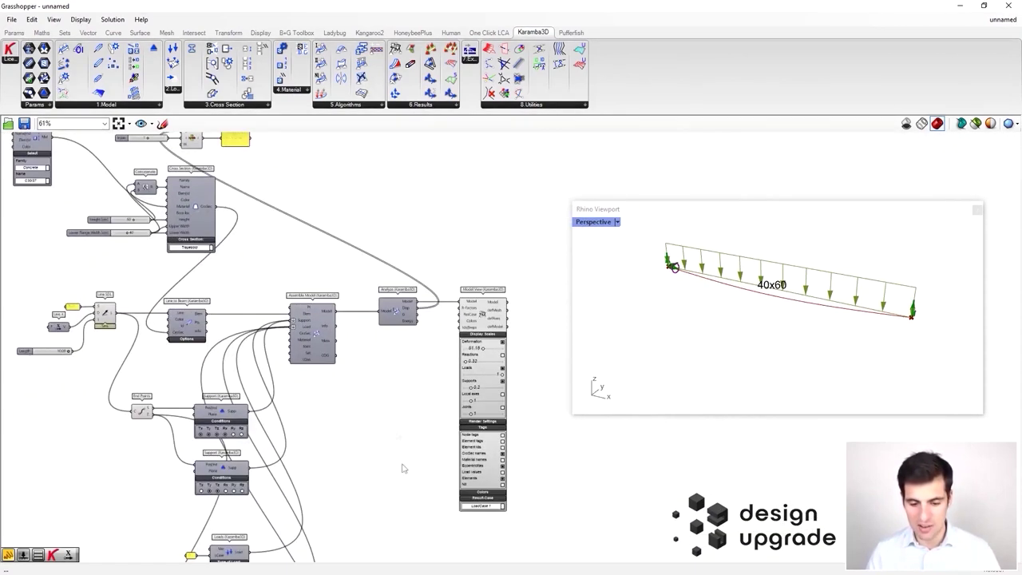
pyautogui.scroll(5, 403, 469)
pyautogui.click(463, 446)
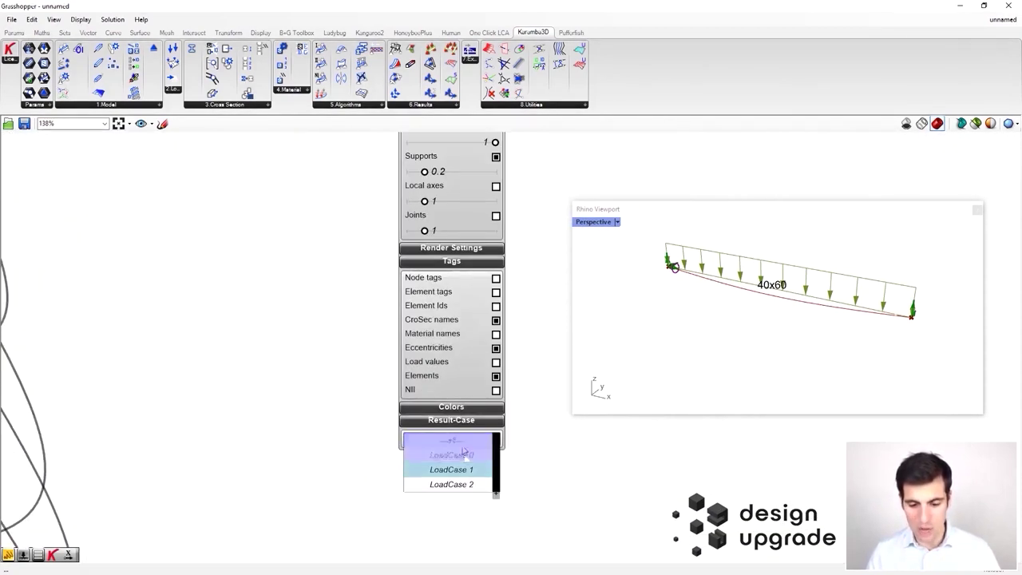
pyautogui.click(465, 483)
pyautogui.moveTo(858, 338); pyautogui.dragTo(896, 327, button='right')
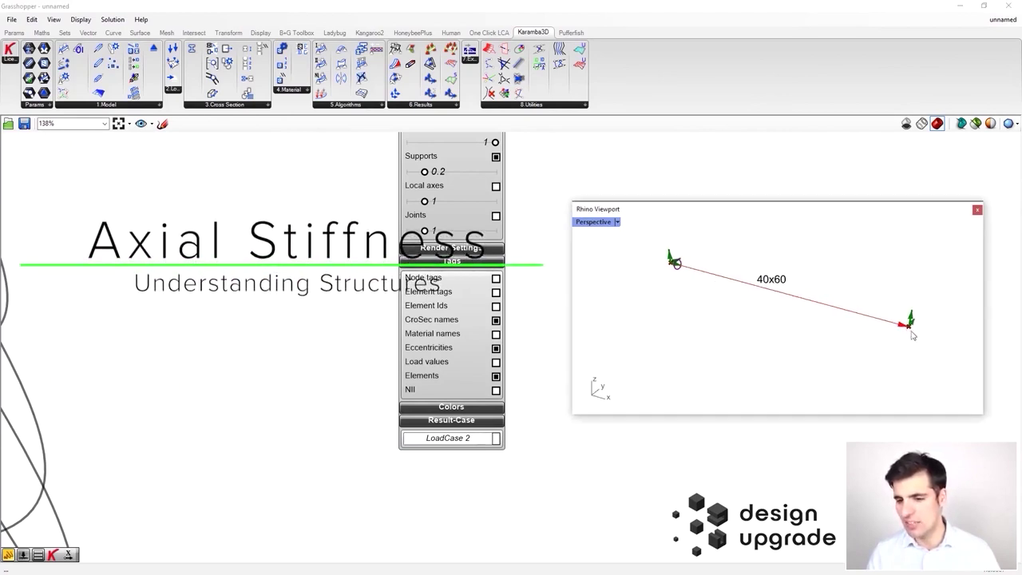
# Step: In Model View, display the reactions at scale 0.69 and set the Loads display scale to 0.64
pyautogui.moveTo(500, 206); pyautogui.dragTo(479, 353, button='right')
pyautogui.scroll(1, 480, 271)
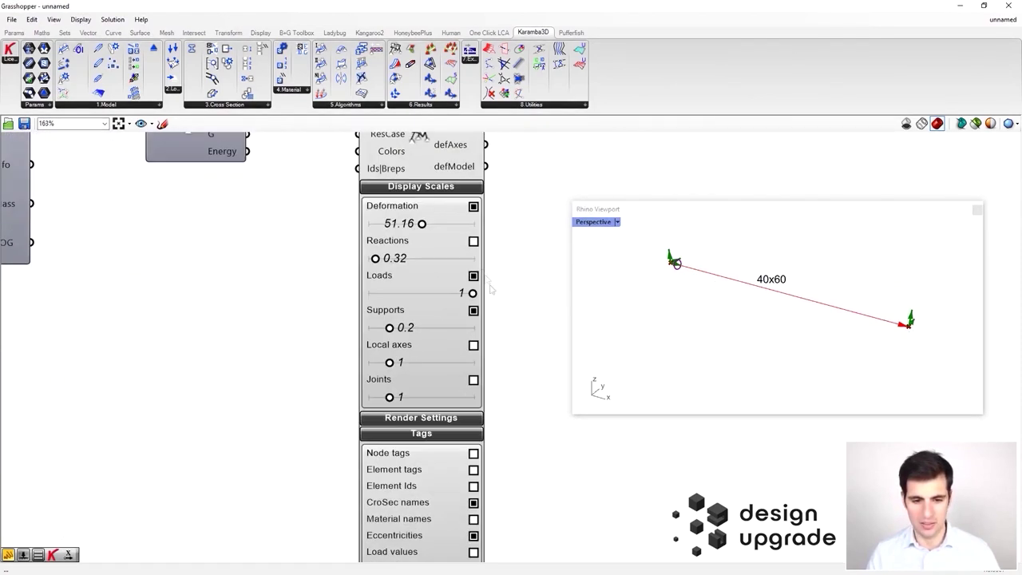
pyautogui.moveTo(473, 293); pyautogui.dragTo(435, 293)
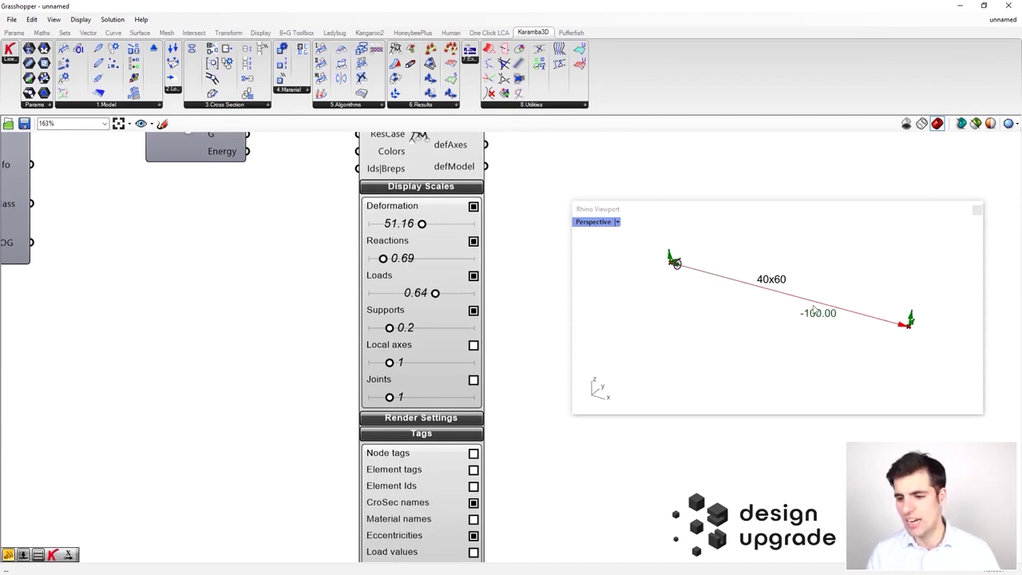
pyautogui.moveTo(847, 315); pyautogui.dragTo(818, 313, button='right')
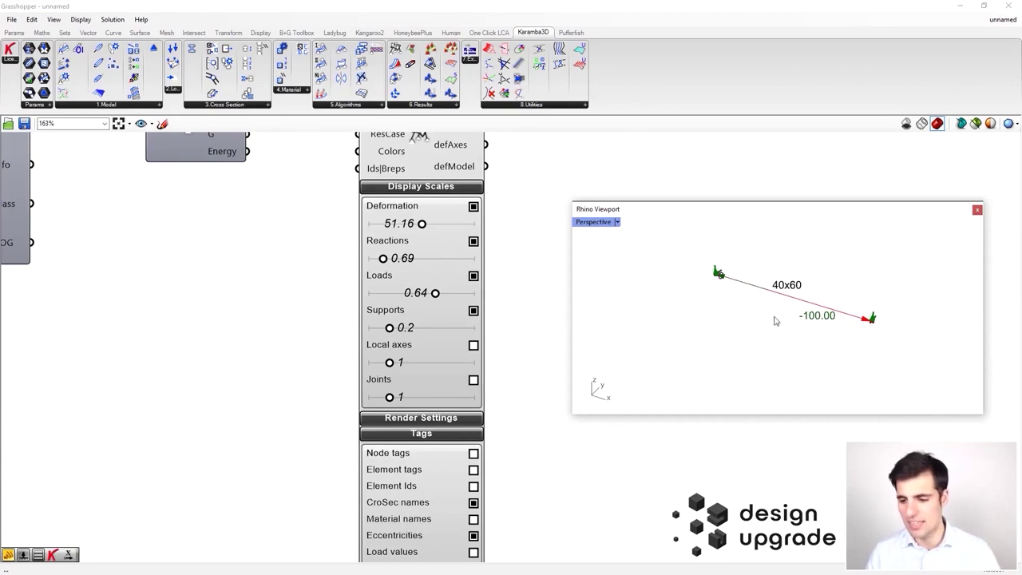
pyautogui.scroll(3, 750, 289)
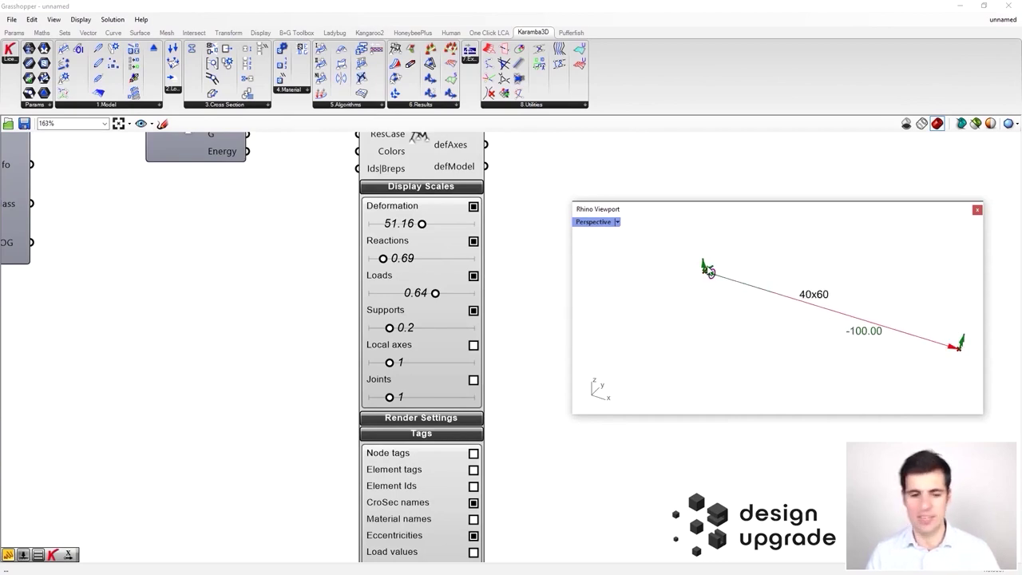
# Step: Set the Deformation display scale to 32.75 and check the maximum displacement output of the Analyze component
pyautogui.scroll(-2, 507, 267)
pyautogui.moveTo(333, 198); pyautogui.dragTo(388, 336, button='right')
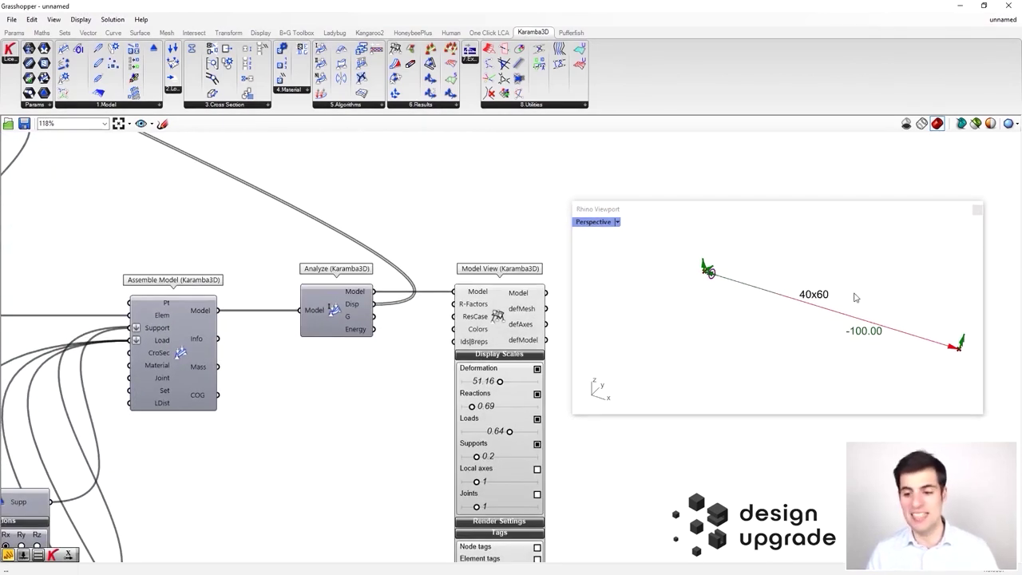
pyautogui.moveTo(874, 327); pyautogui.dragTo(868, 314, button='right')
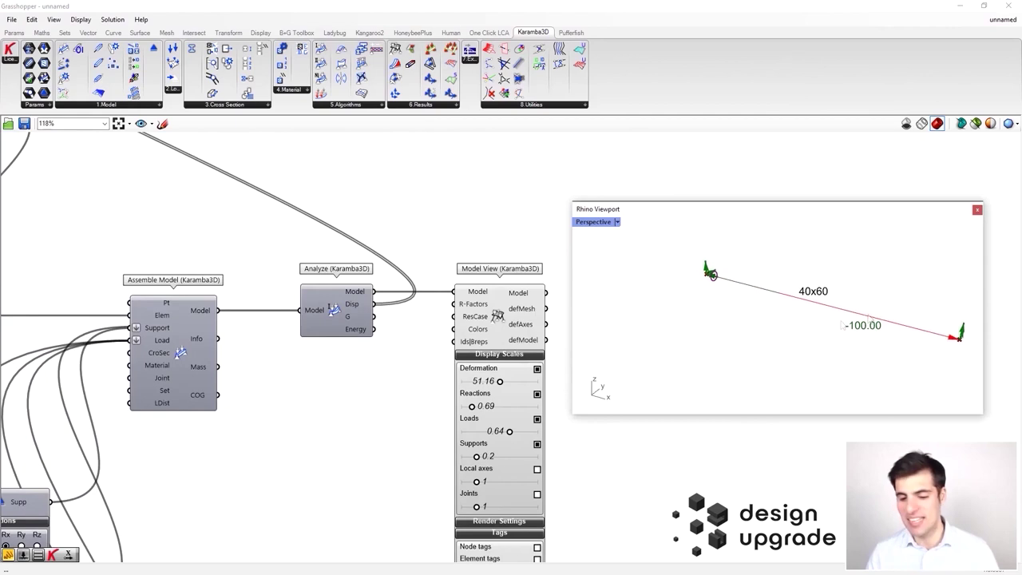
pyautogui.moveTo(499, 384)
pyautogui.mouseDown()
pyautogui.moveTo(448, 392)
pyautogui.moveTo(482, 396)
pyautogui.moveTo(455, 395)
pyautogui.moveTo(487, 383)
pyautogui.mouseUp()
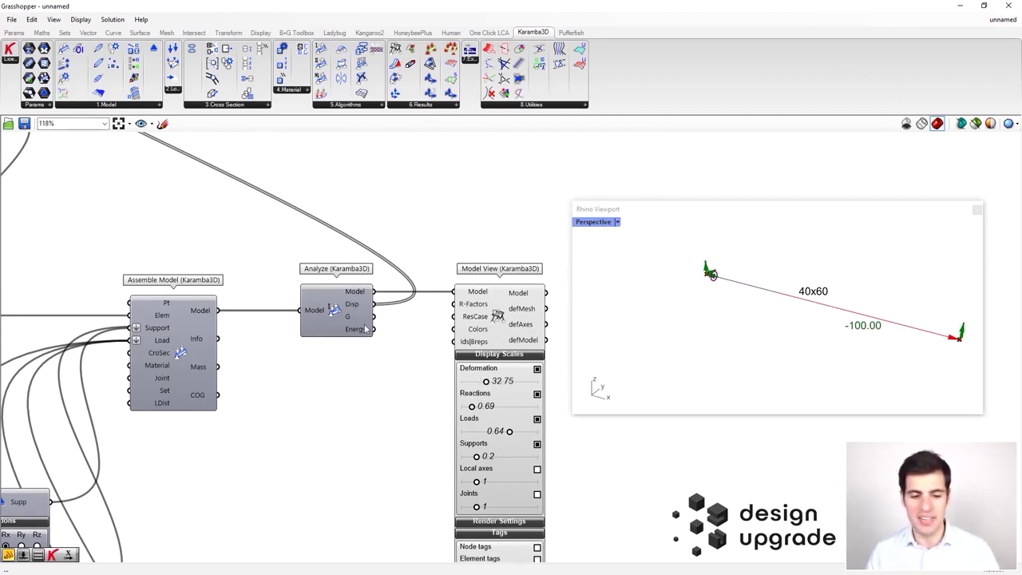
pyautogui.moveTo(350, 308)
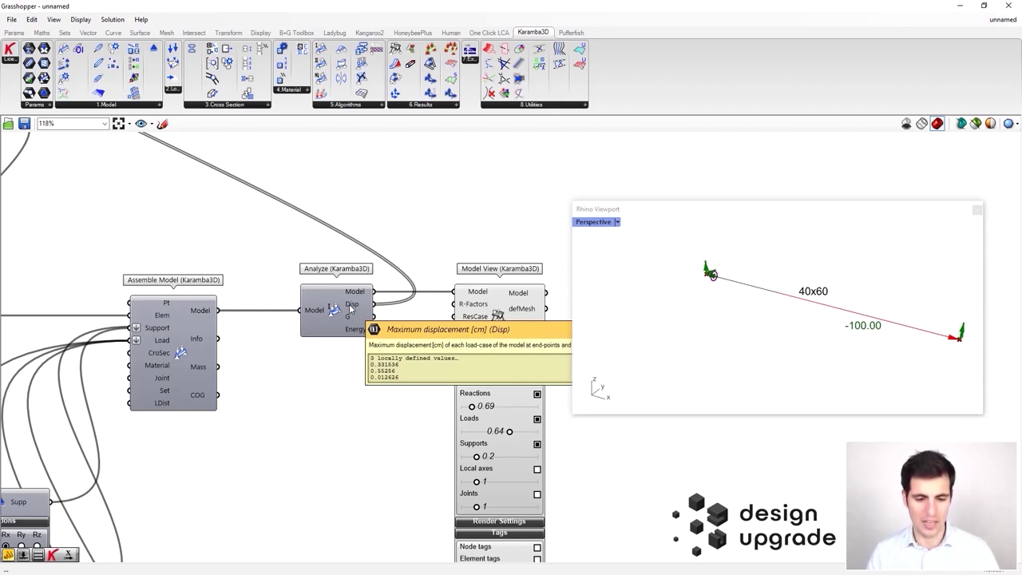
# Step: Set the List Item Index to 2 to read the displacement of the axial load case
pyautogui.scroll(-5, 351, 308)
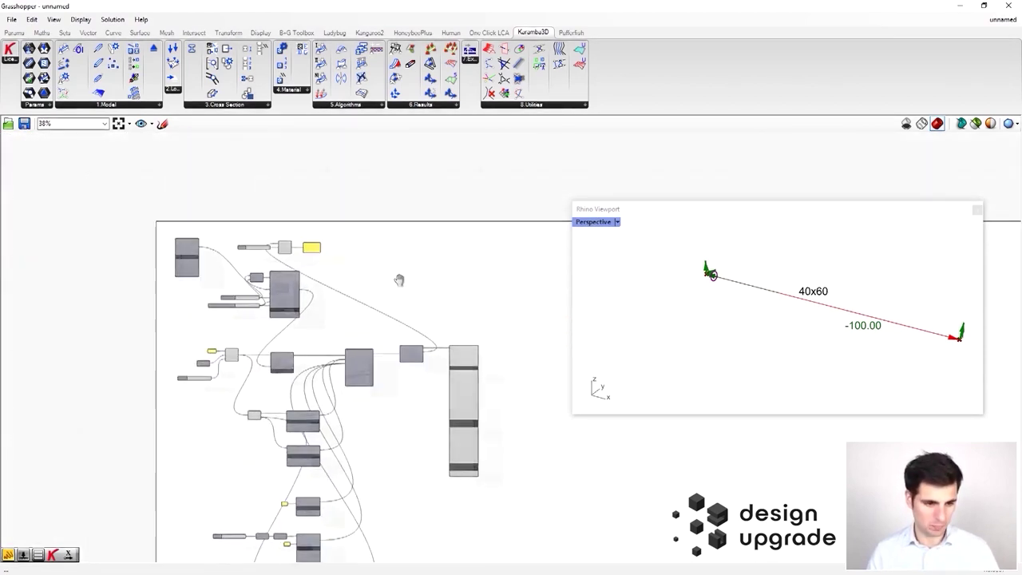
pyautogui.scroll(4, 297, 271)
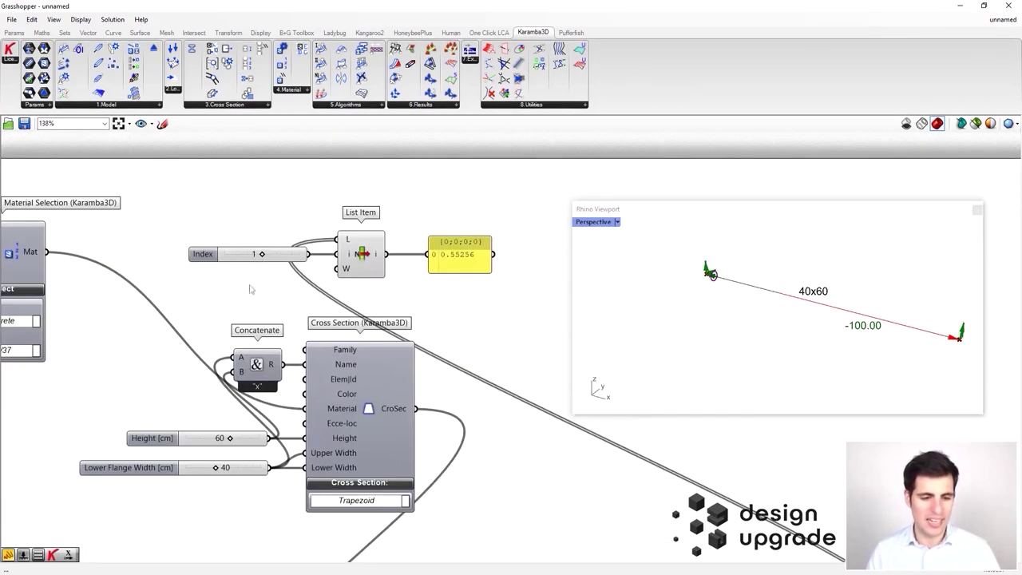
pyautogui.scroll(2, 308, 280)
pyautogui.moveTo(338, 252); pyautogui.dragTo(294, 256, button='right')
pyautogui.moveTo(269, 262); pyautogui.dragTo(331, 268)
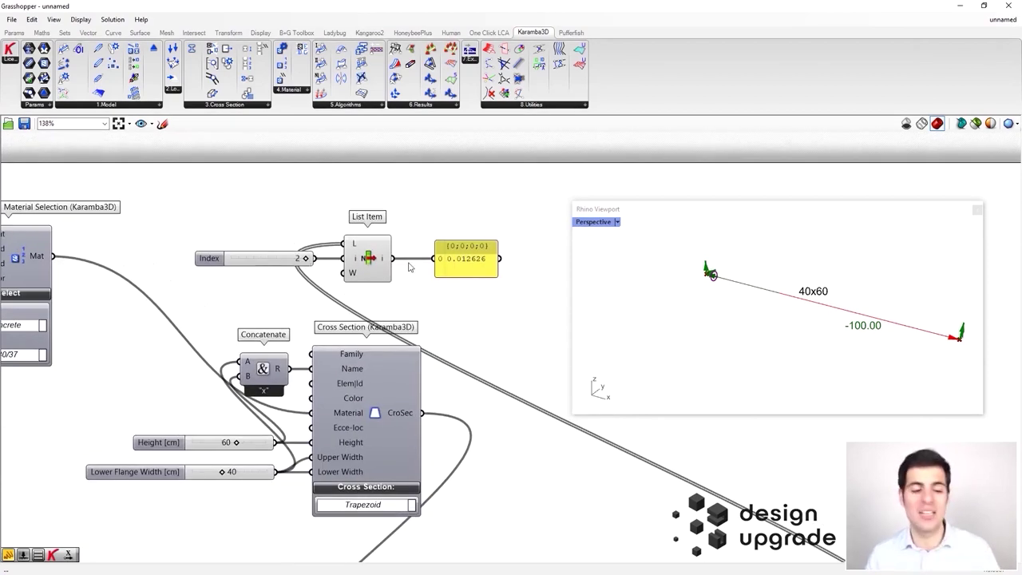
# Step: Set the cross-section Height to 30 cm, then consult the normal stress and strain formulas in the PDF-XChange Editor document and return to Grasshopper
pyautogui.moveTo(160, 413); pyautogui.dragTo(161, 394, button='right')
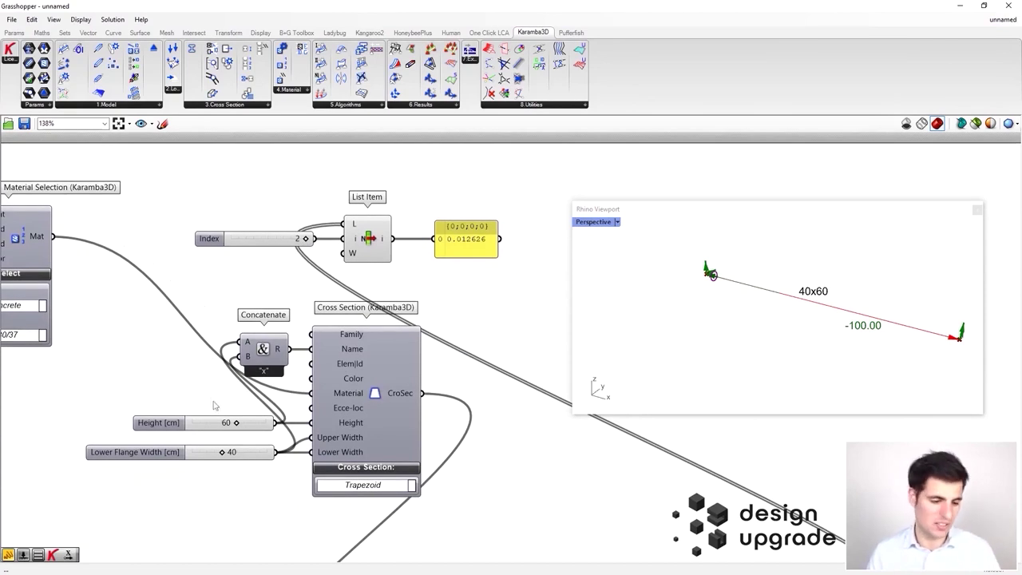
pyautogui.moveTo(214, 404); pyautogui.dragTo(299, 393, button='right')
pyautogui.doubleClick(292, 410)
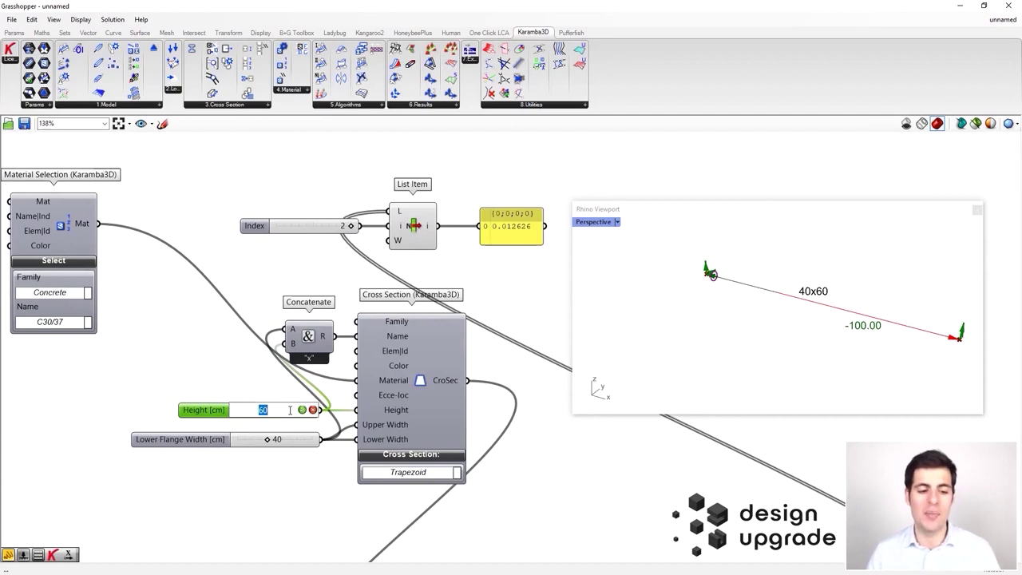
pyautogui.write('30')
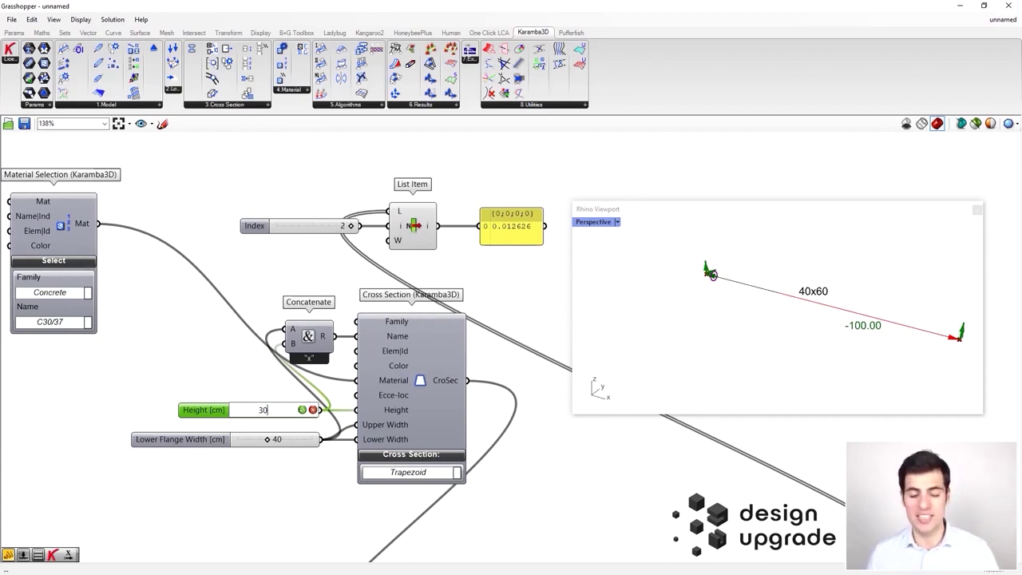
pyautogui.press('Return')
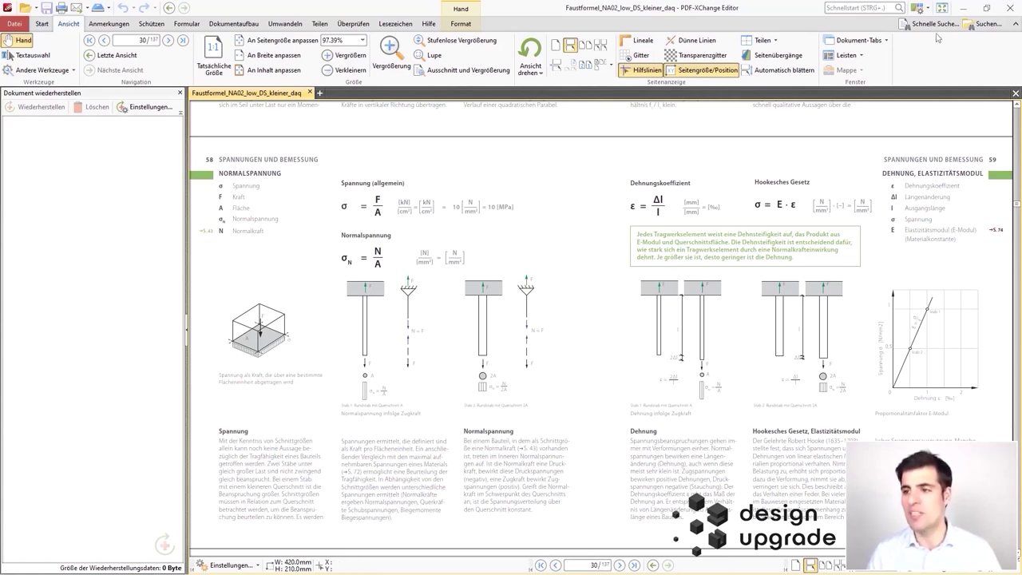
pyautogui.click(964, 15)
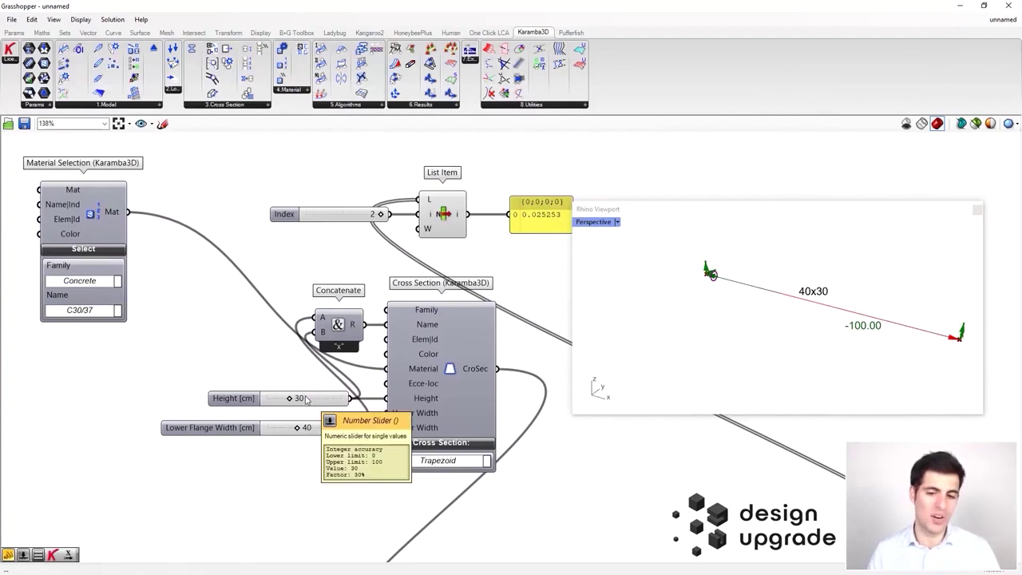
# Step: Restore the cross-section Height to 60 cm
pyautogui.moveTo(320, 380); pyautogui.dragTo(283, 377, button='right')
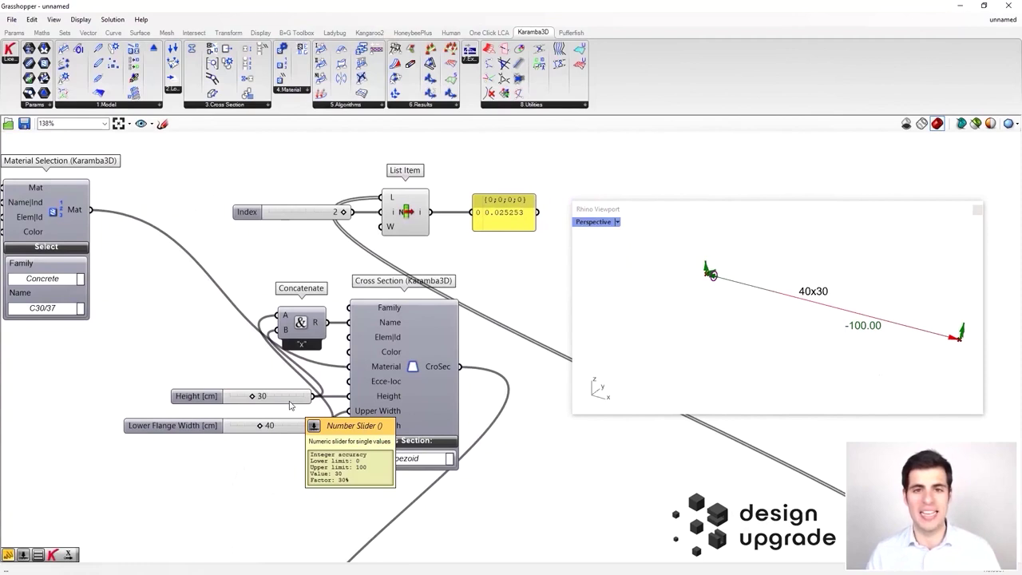
pyautogui.doubleClick(291, 402)
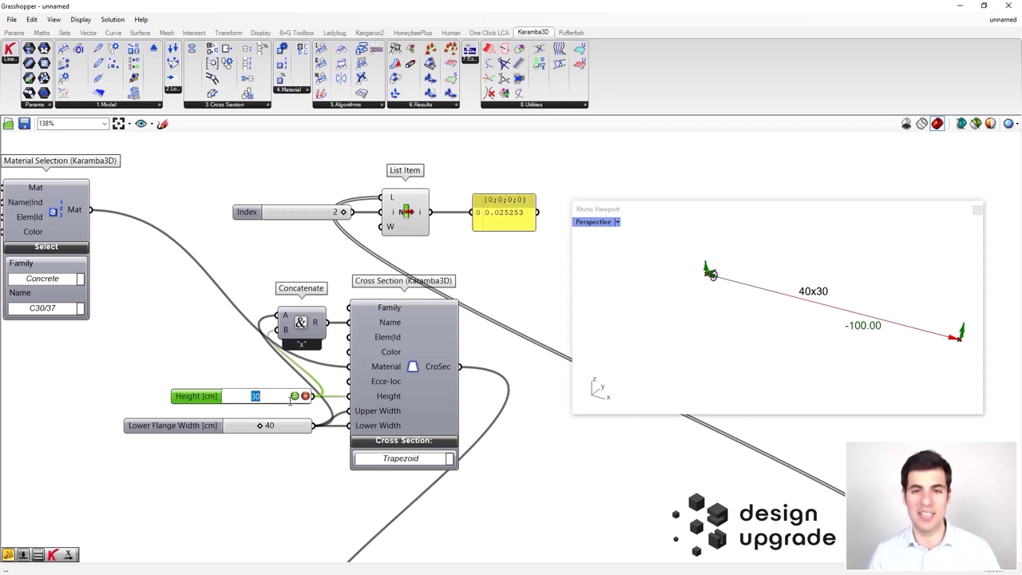
pyautogui.write('60')
pyautogui.press('Return')
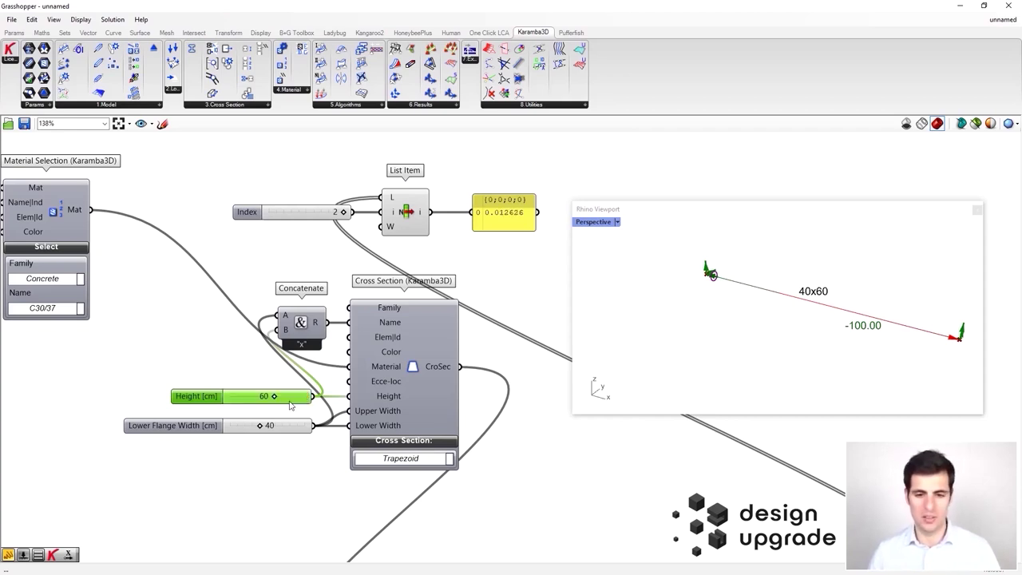
# Step: Set the Lower Flange Width to 20 cm and deselect the slider
pyautogui.click(283, 429)
pyautogui.doubleClick(284, 429)
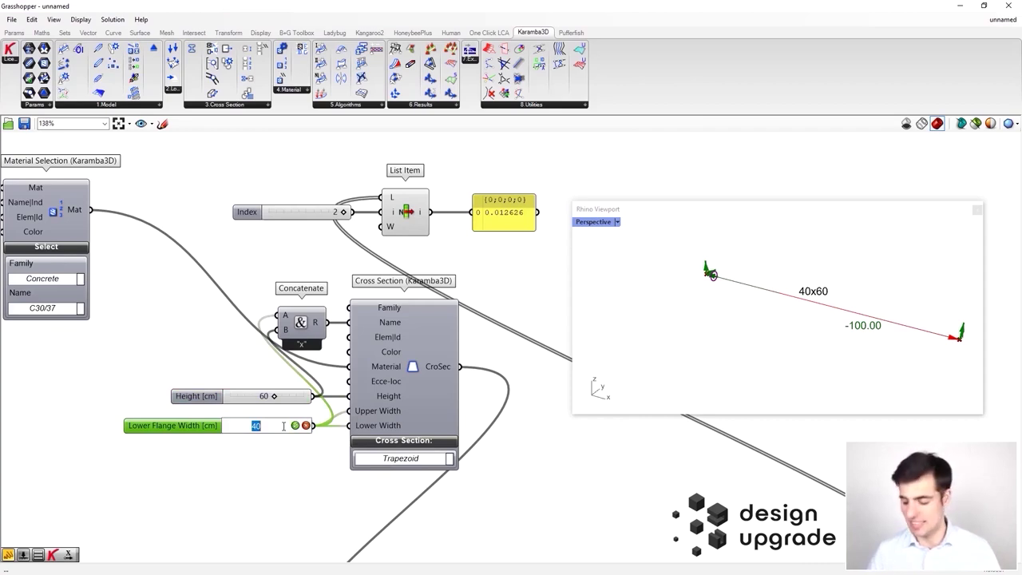
pyautogui.write('20')
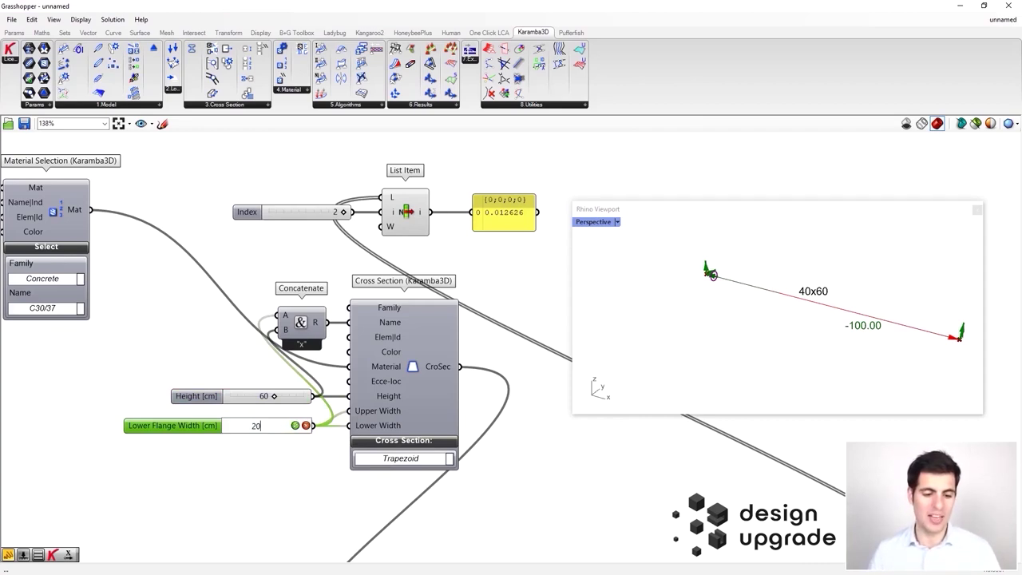
pyautogui.press('Return')
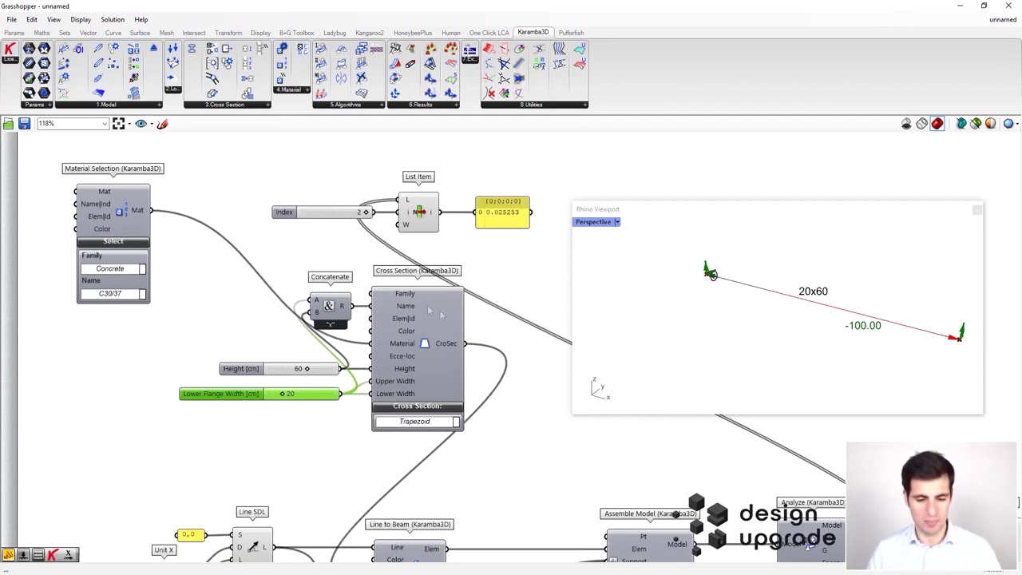
pyautogui.click(488, 319)
# Step: Move the Index slider, List Item and displacement panel together to just above the Analyze and Model View components
pyautogui.scroll(-3, 499, 284)
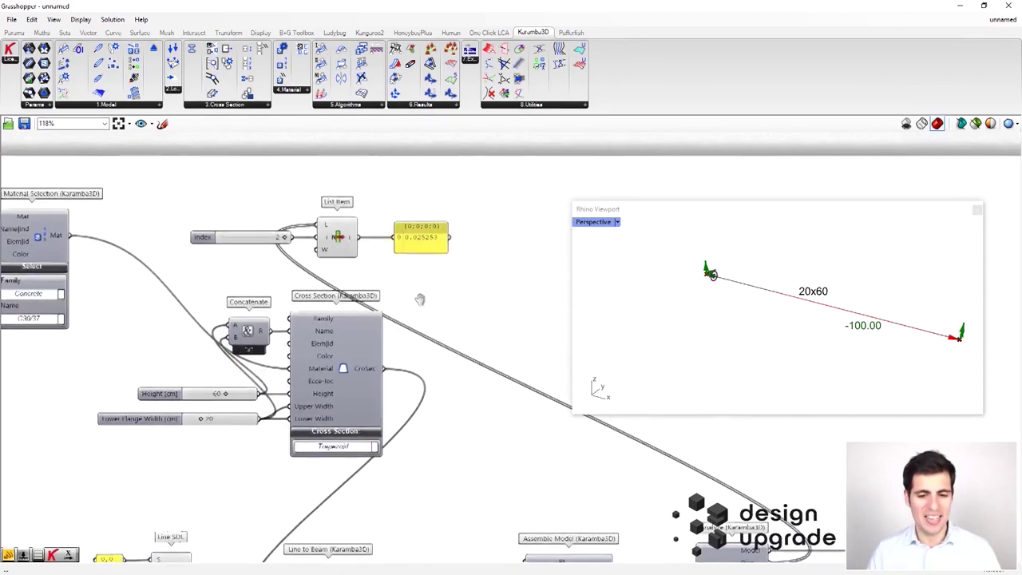
pyautogui.moveTo(471, 215); pyautogui.dragTo(303, 266)
pyautogui.scroll(-5, 303, 266)
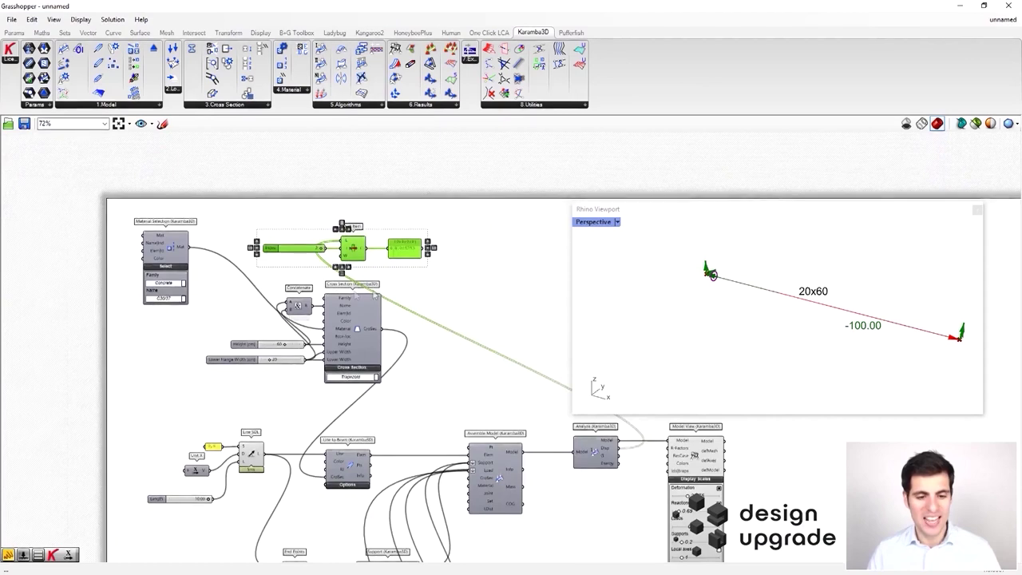
pyautogui.moveTo(297, 290); pyautogui.dragTo(414, 366)
pyautogui.scroll(5, 408, 370)
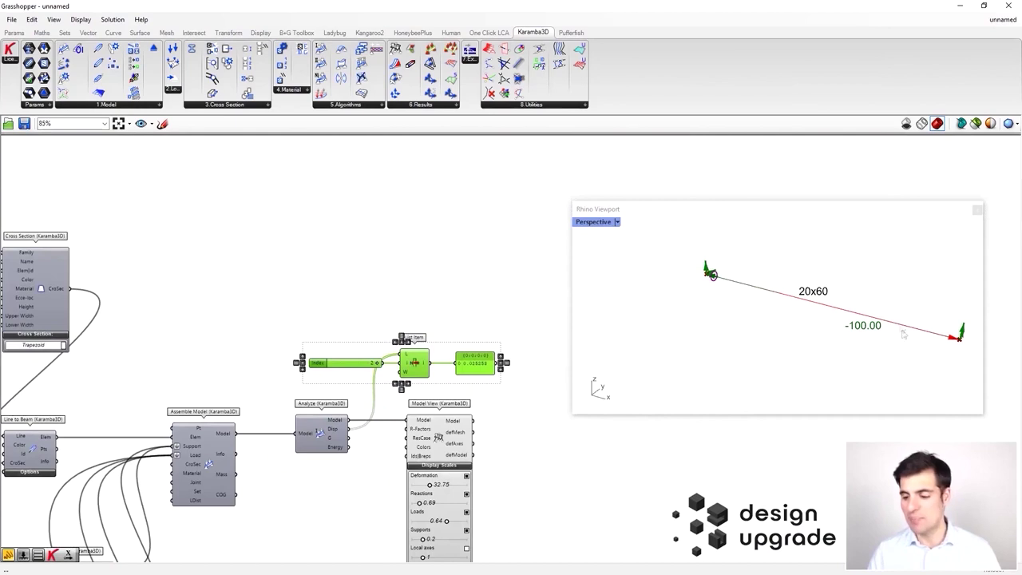
# Step: Switch the Model View result case to LoadCase 1
pyautogui.moveTo(519, 391); pyautogui.dragTo(519, 328, button='right')
pyautogui.moveTo(520, 446); pyautogui.dragTo(501, 338, button='right')
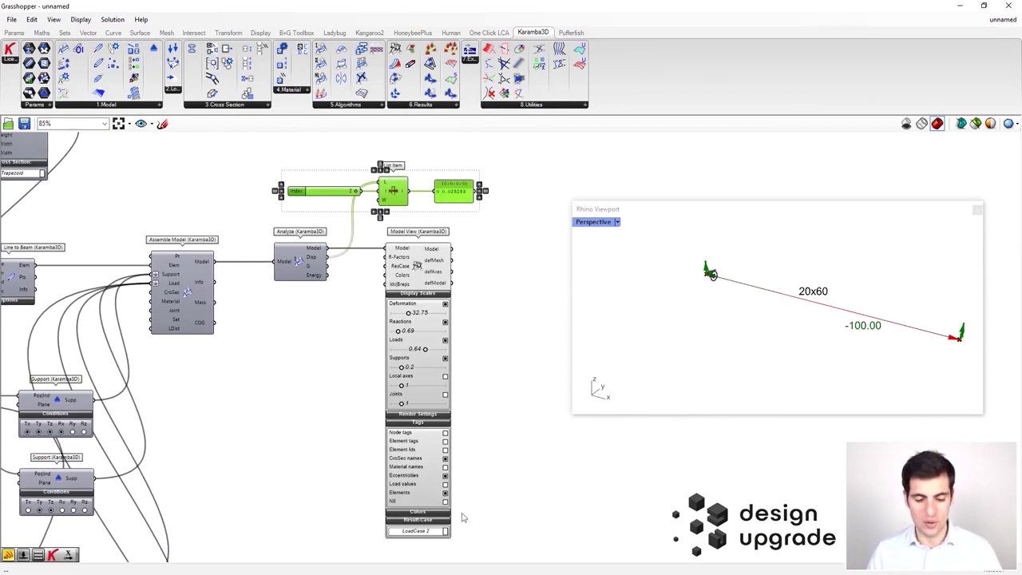
pyautogui.scroll(1, 470, 515)
pyautogui.moveTo(471, 505); pyautogui.dragTo(483, 483, button='right')
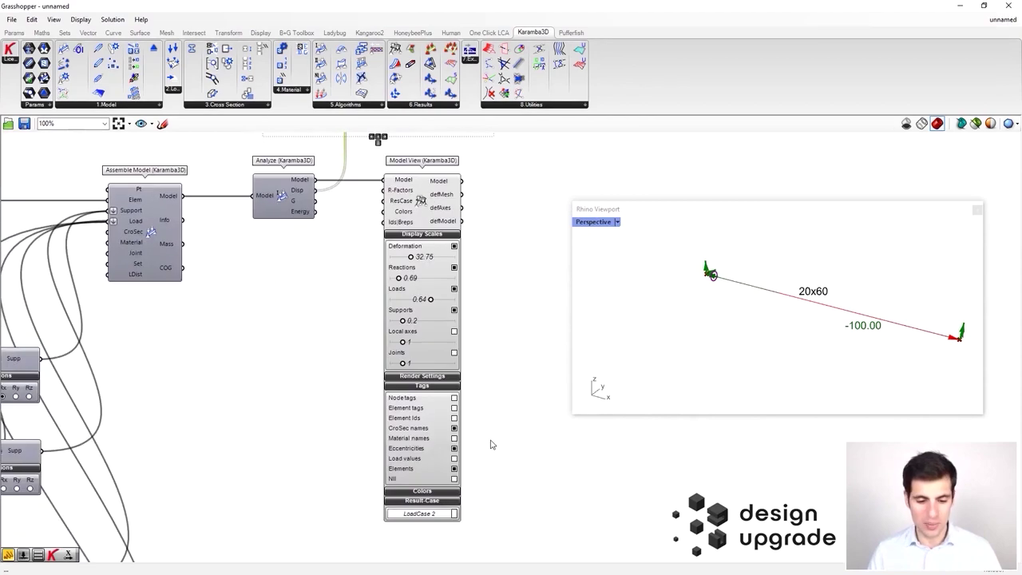
pyautogui.scroll(1, 470, 468)
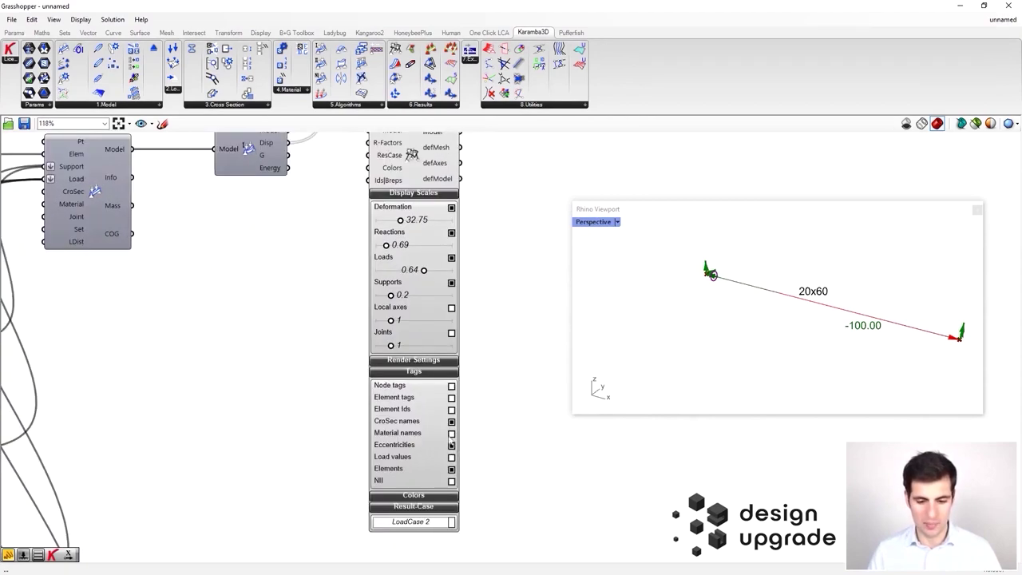
pyautogui.click(451, 445)
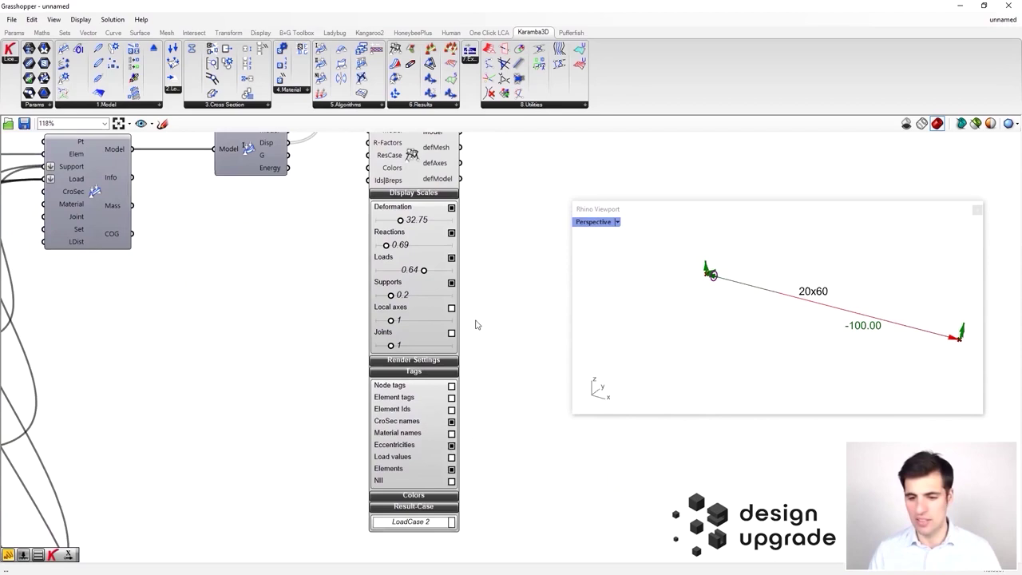
pyautogui.scroll(-2, 475, 321)
pyautogui.moveTo(334, 310); pyautogui.dragTo(332, 238, button='right')
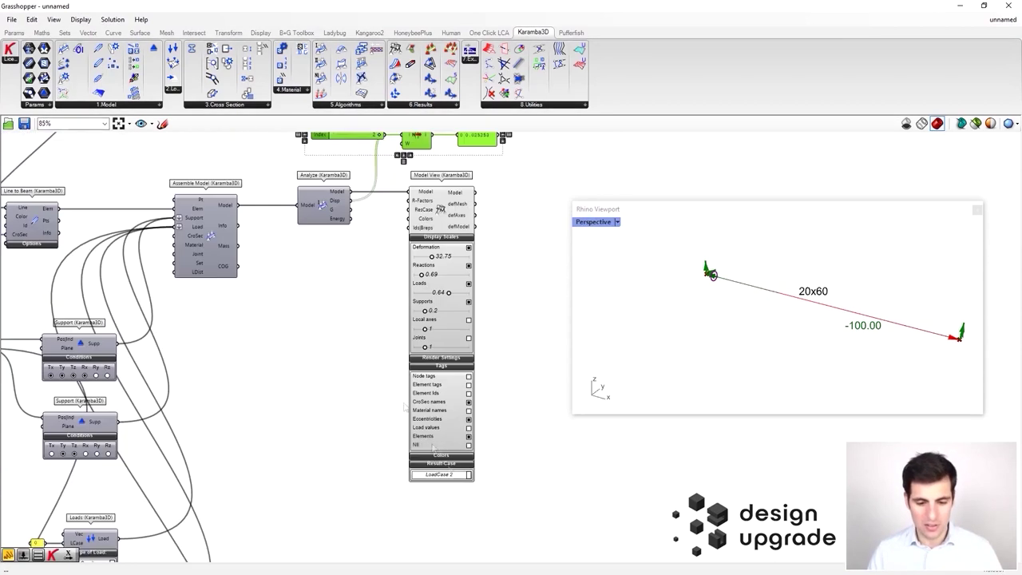
pyautogui.click(455, 475)
pyautogui.click(441, 486)
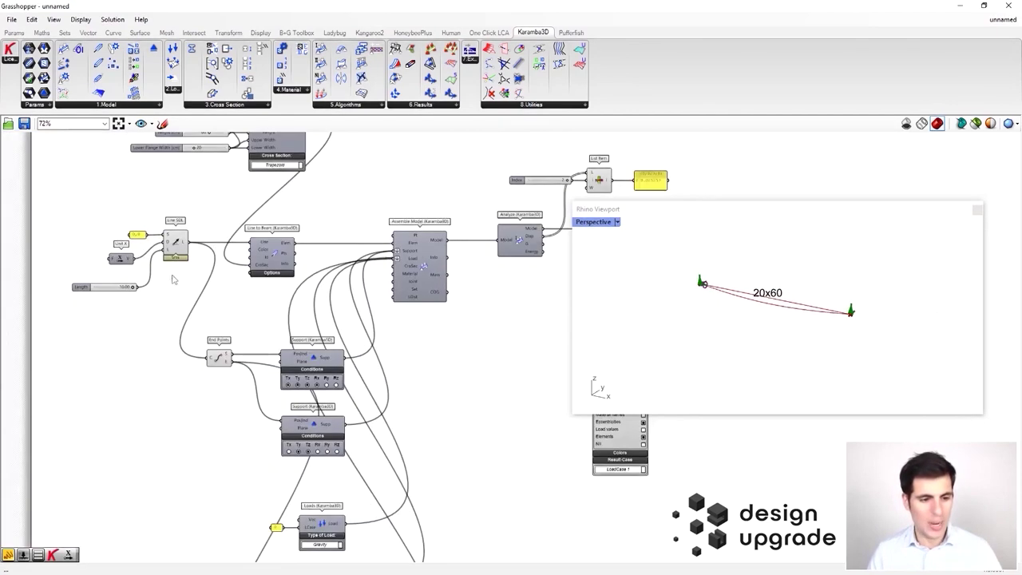
# Step: Turn off the preview of the Line SDL component
pyautogui.moveTo(178, 252); pyautogui.dragTo(194, 278, button='right')
pyautogui.click(194, 279)
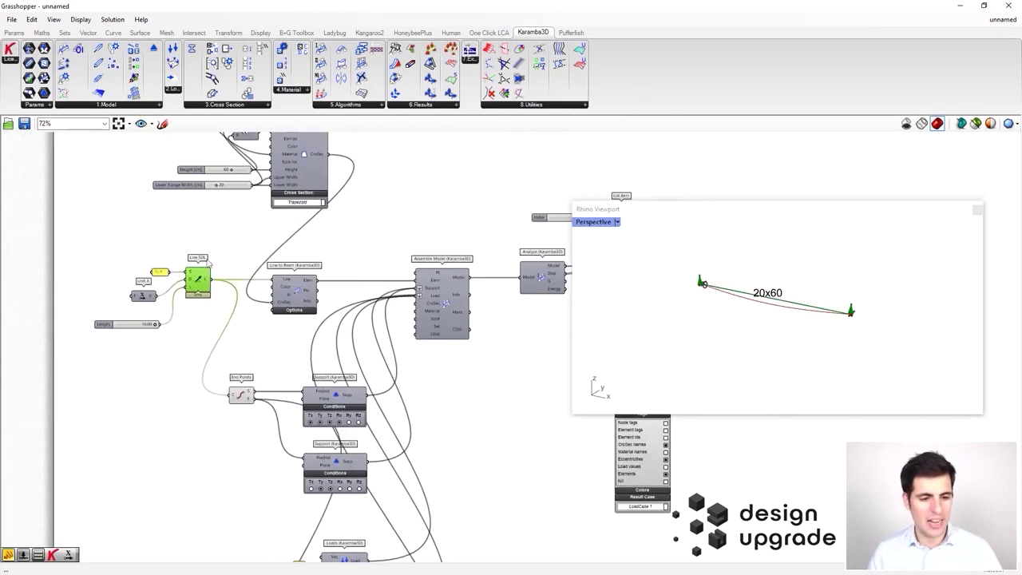
pyautogui.scroll(3, 202, 276)
pyautogui.rightClick(258, 241)
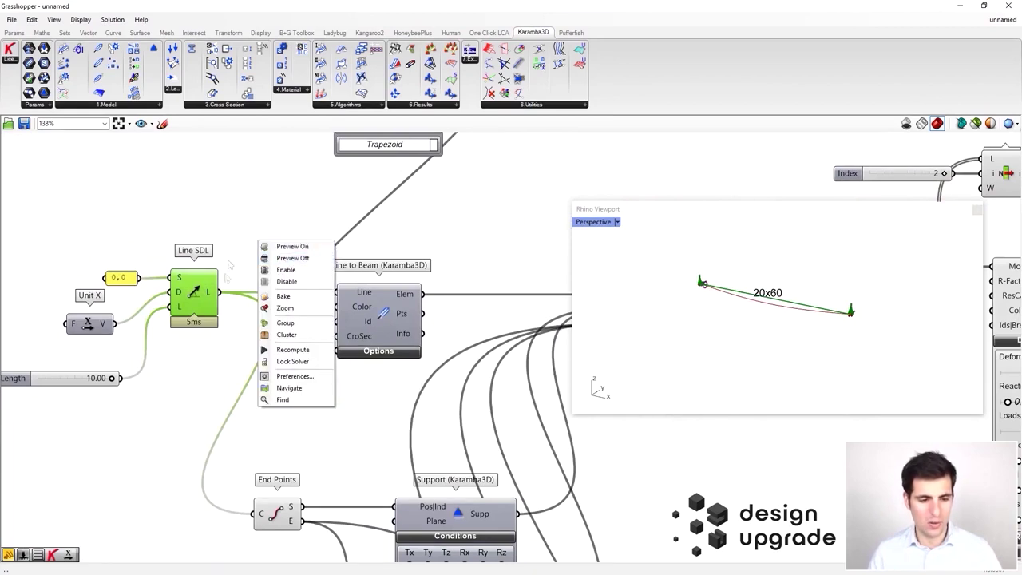
pyautogui.click(289, 260)
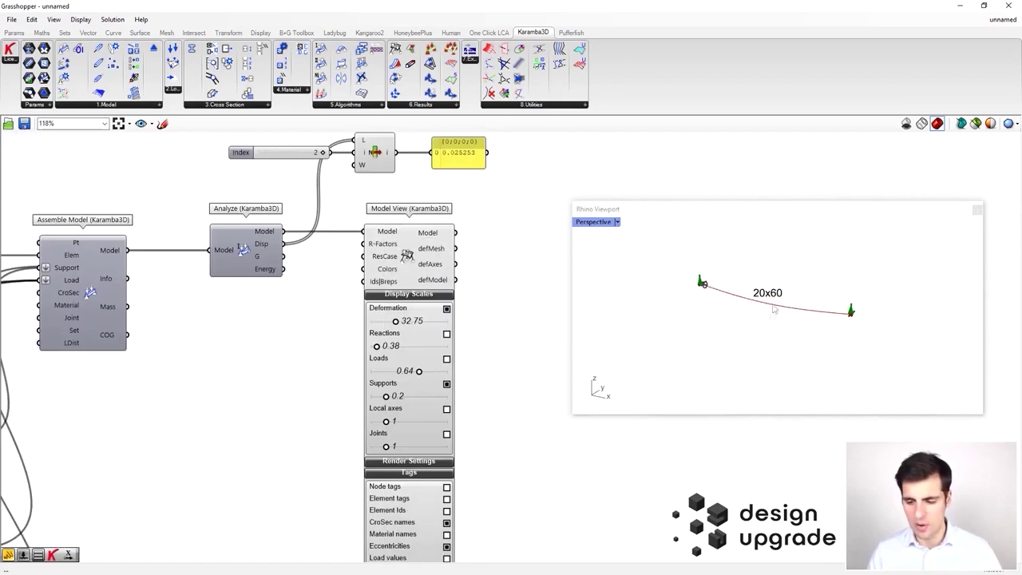
# Step: Hide the eccentricity tags in the Model View and display the loads with their values at a Loads scale of 1
pyautogui.scroll(3, 751, 317)
pyautogui.moveTo(470, 407); pyautogui.dragTo(460, 306, button='right')
pyautogui.moveTo(459, 441); pyautogui.dragTo(464, 392, button='right')
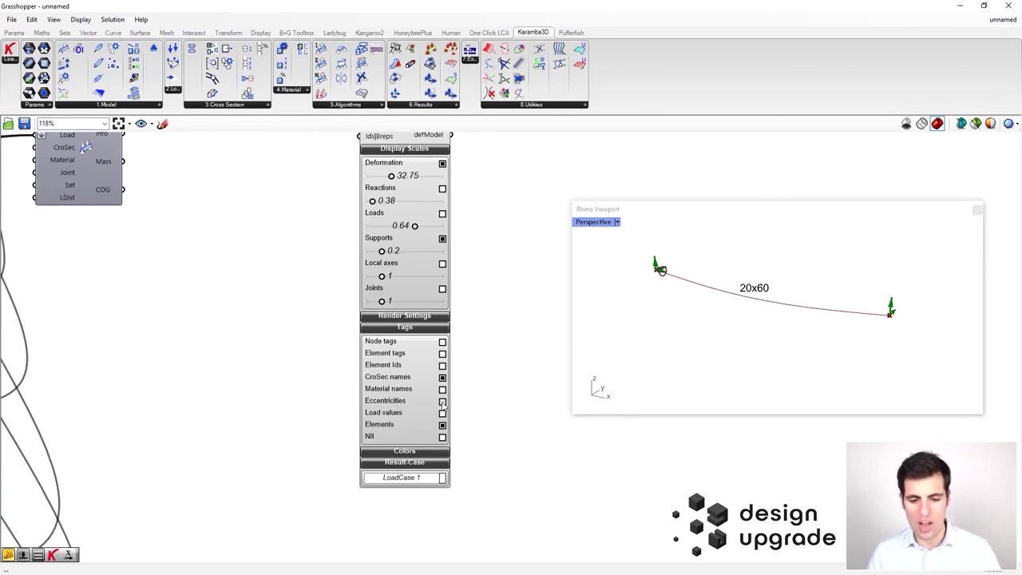
pyautogui.click(444, 412)
pyautogui.click(442, 214)
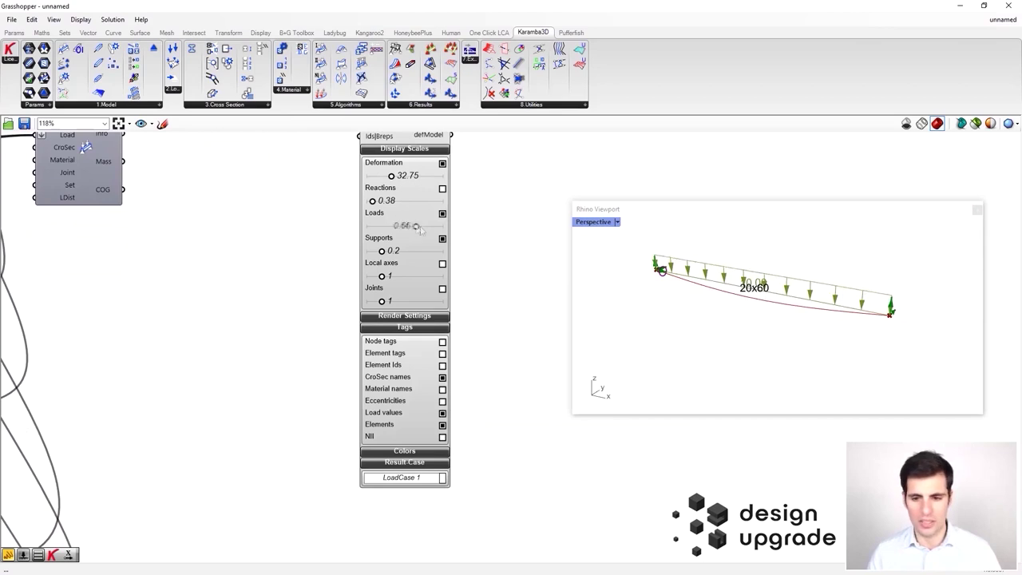
pyautogui.moveTo(415, 227); pyautogui.dragTo(473, 230)
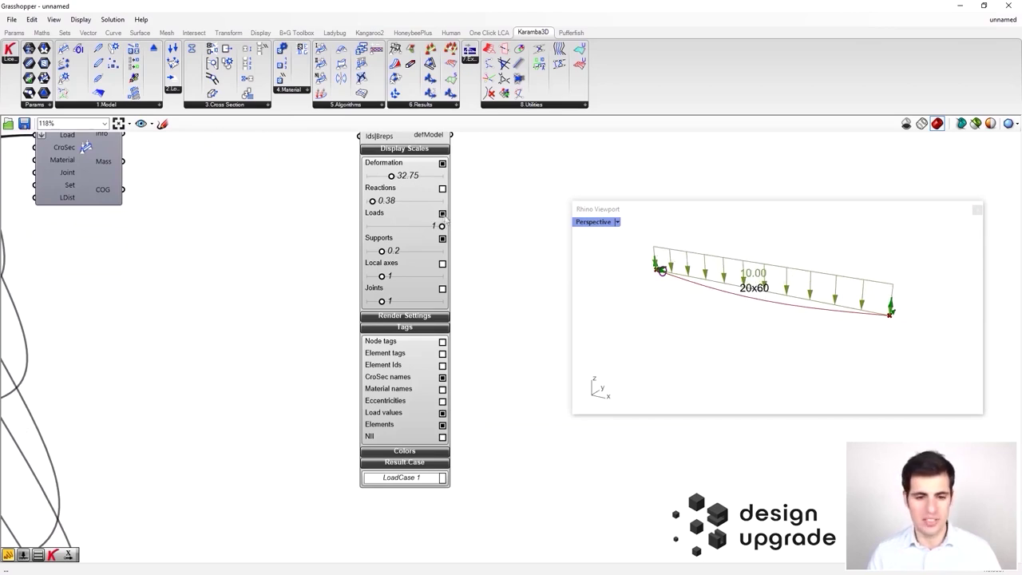
# Step: Hide the loads and the load value tags in the Model View, keeping the Elements tag on
pyautogui.click(443, 214)
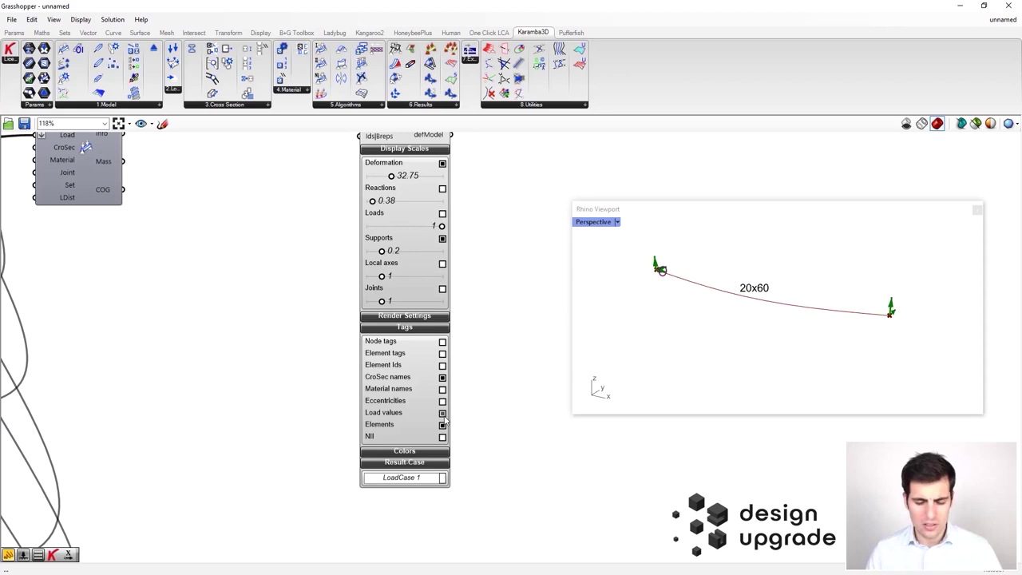
pyautogui.click(444, 427)
pyautogui.click(443, 426)
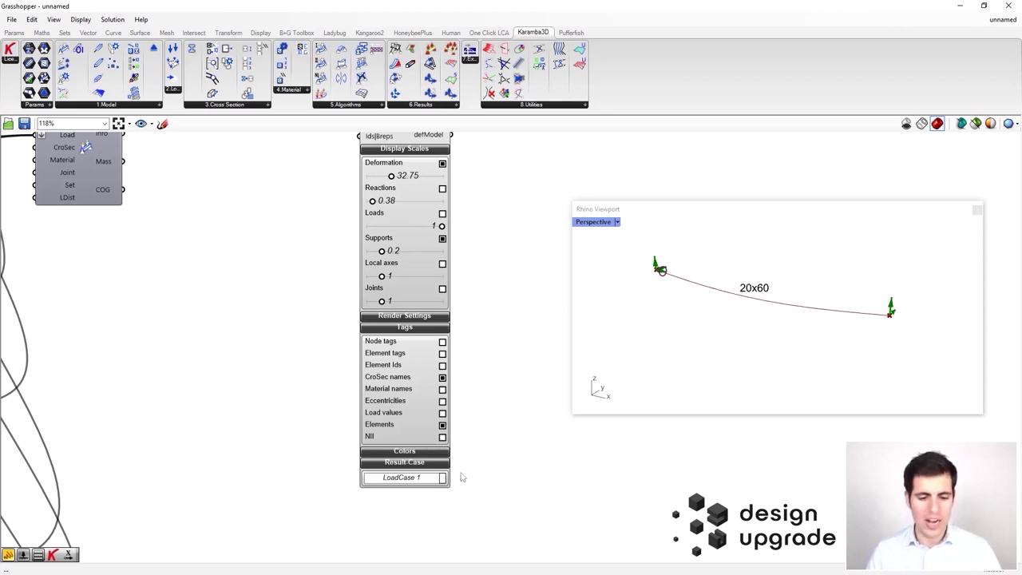
# Step: Add a Karamba3D Beam View component beside the Model View and connect the Model View's Model output to it
pyautogui.scroll(-2, 471, 359)
pyautogui.moveTo(484, 305); pyautogui.dragTo(407, 362, button='right')
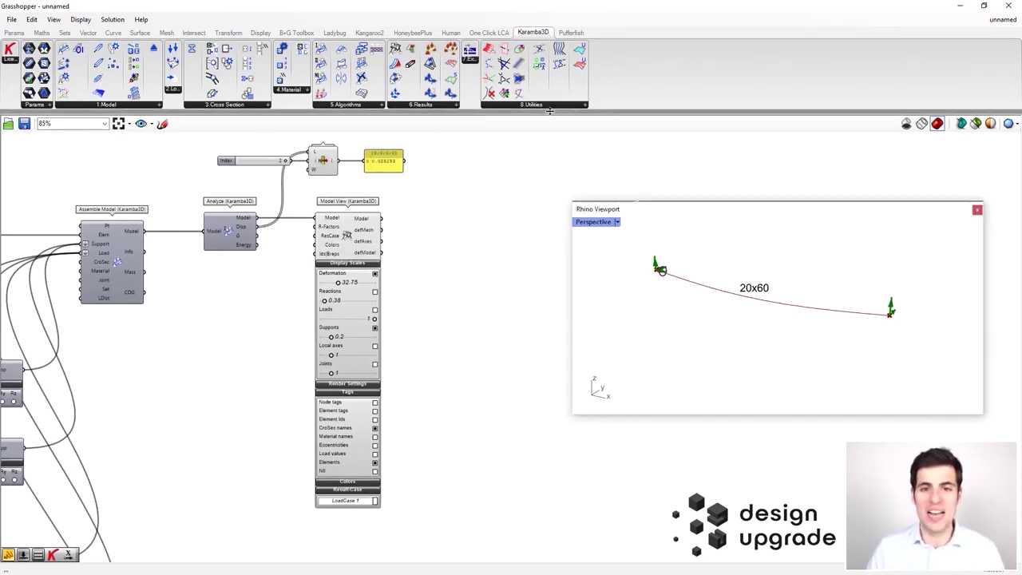
pyautogui.click(399, 105)
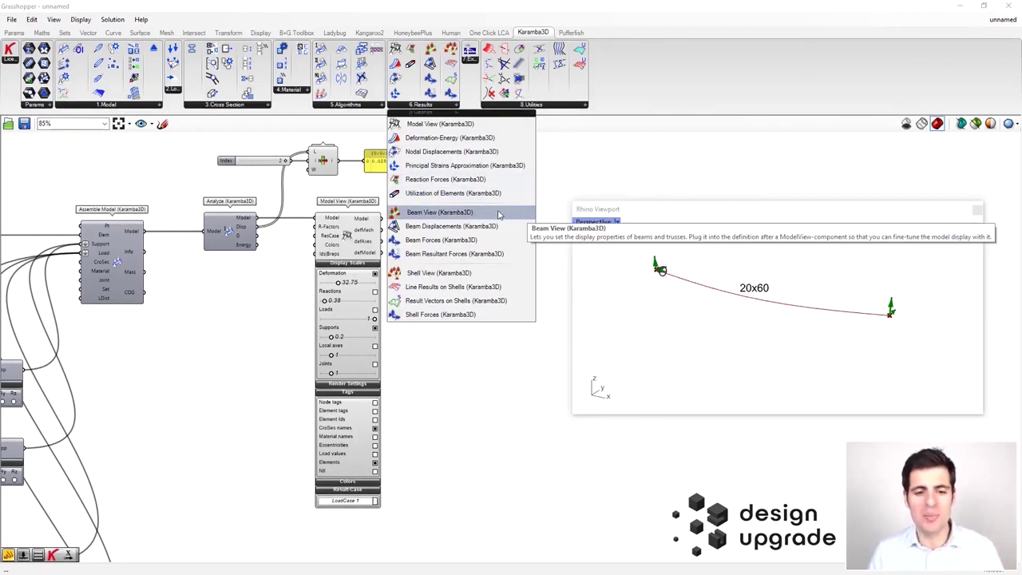
pyautogui.moveTo(498, 214); pyautogui.dragTo(477, 233)
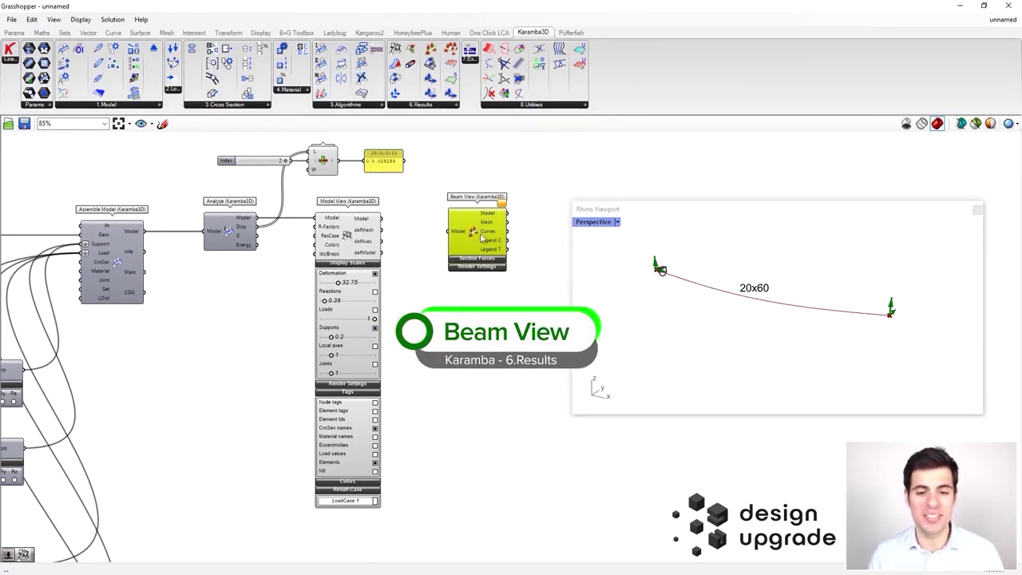
pyautogui.moveTo(409, 213); pyautogui.dragTo(428, 234, button='right')
pyautogui.moveTo(476, 253); pyautogui.dragTo(469, 242)
pyautogui.scroll(2, 469, 246)
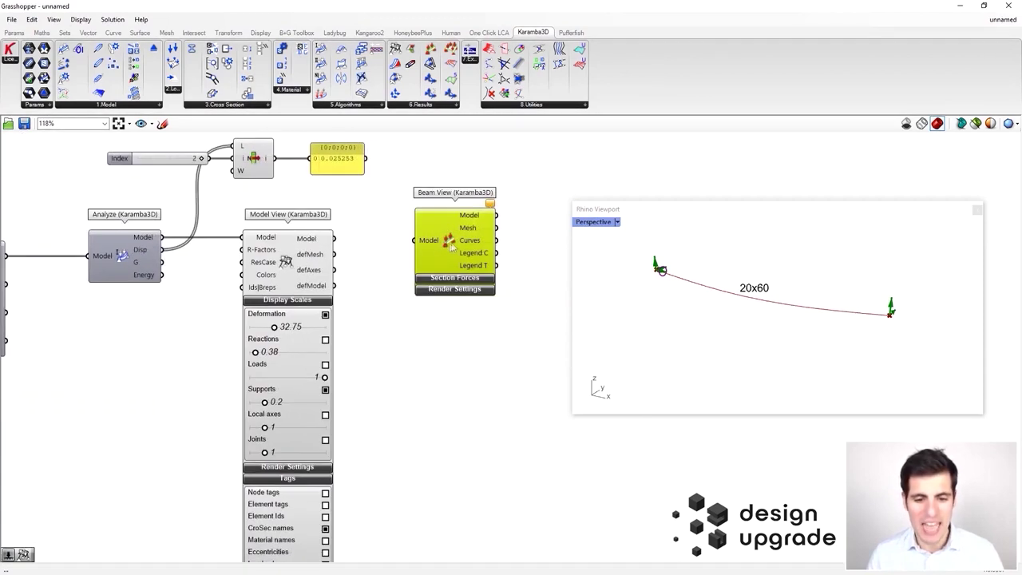
pyautogui.moveTo(334, 238); pyautogui.dragTo(475, 247)
pyautogui.click(420, 184)
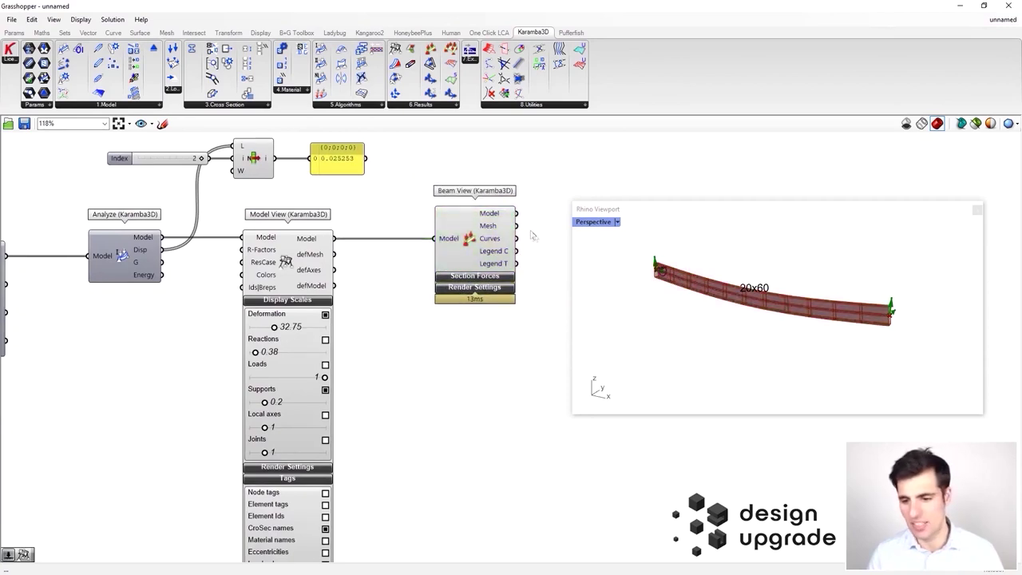
# Step: Expand the Beam View's Render Settings and toggle the Cross section display off and back on
pyautogui.moveTo(815, 291); pyautogui.dragTo(728, 305, button='right')
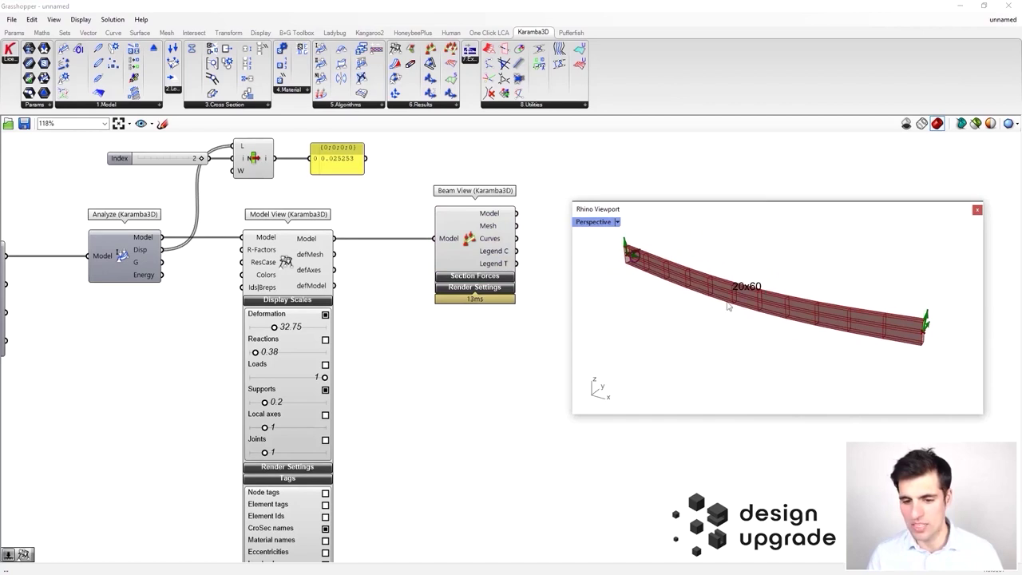
pyautogui.click(510, 291)
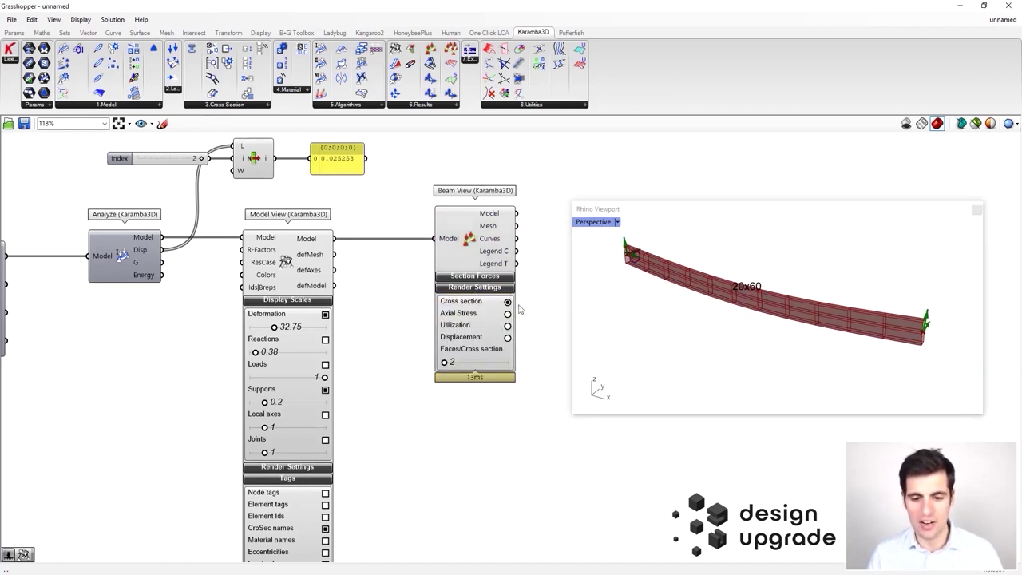
pyautogui.click(507, 303)
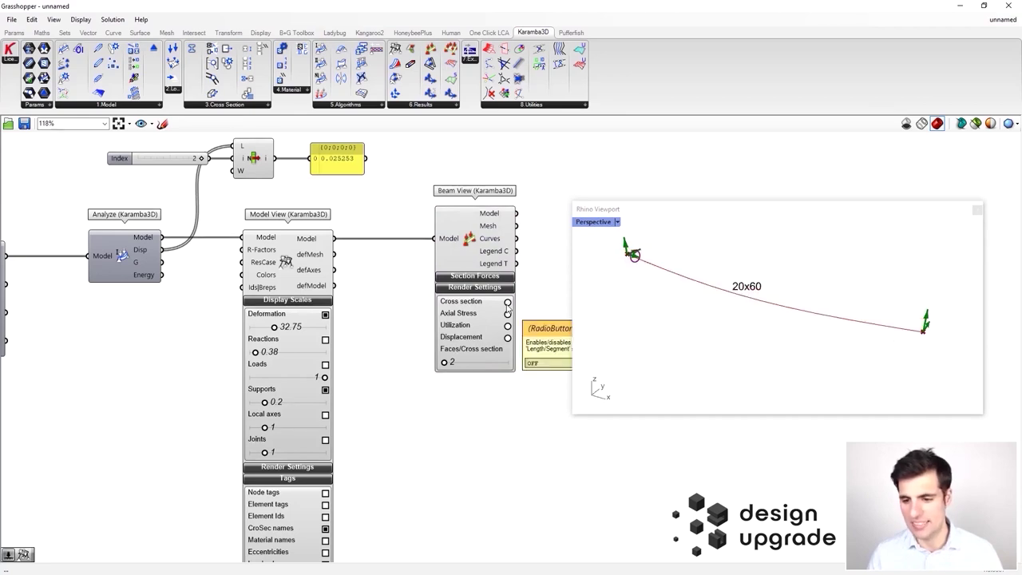
pyautogui.click(507, 303)
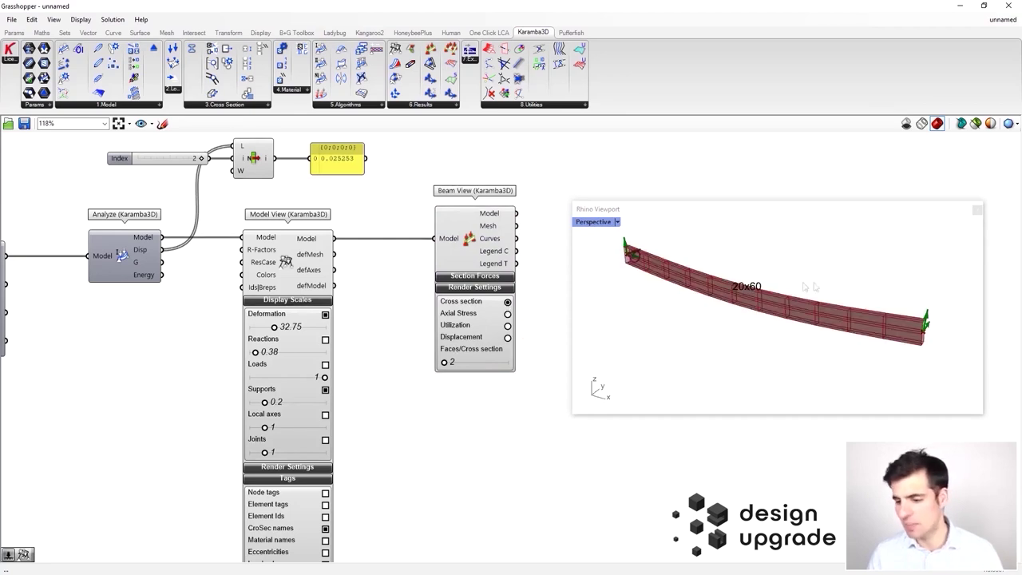
pyautogui.moveTo(836, 299); pyautogui.dragTo(804, 281, button='right')
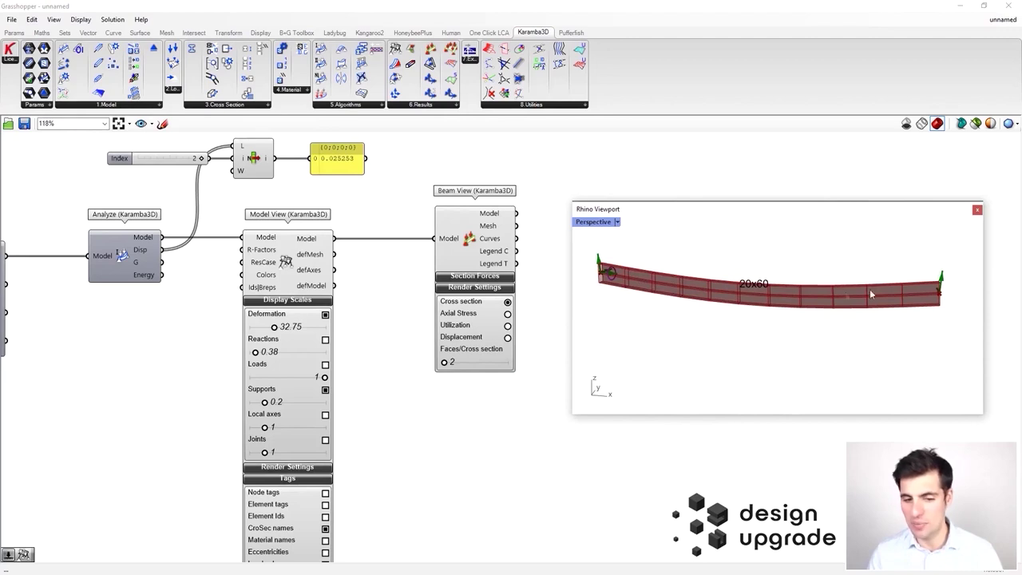
# Step: Increase the Model View's Deformation display scale to 60
pyautogui.scroll(-2, 415, 336)
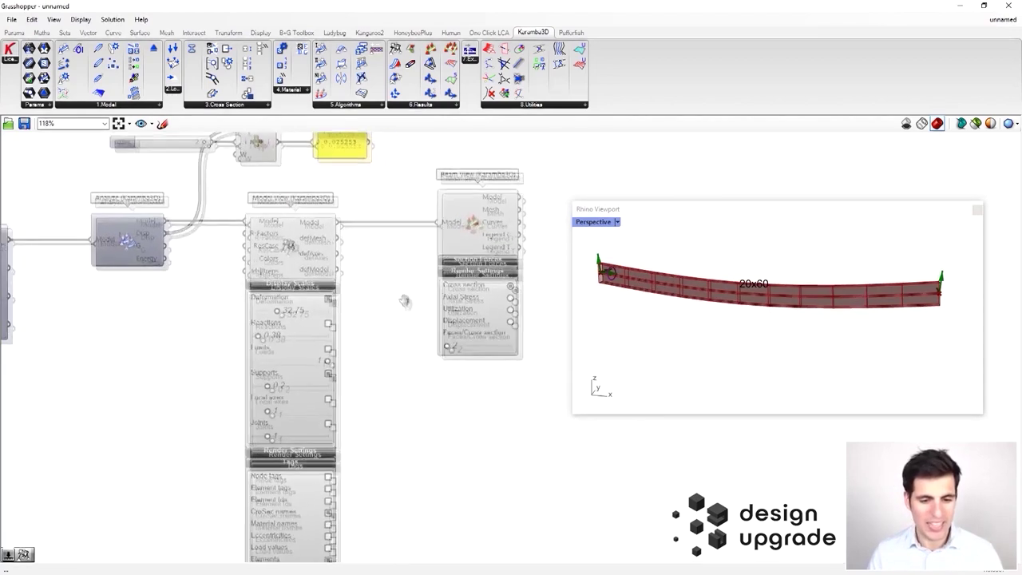
pyautogui.moveTo(402, 280); pyautogui.dragTo(402, 268, button='right')
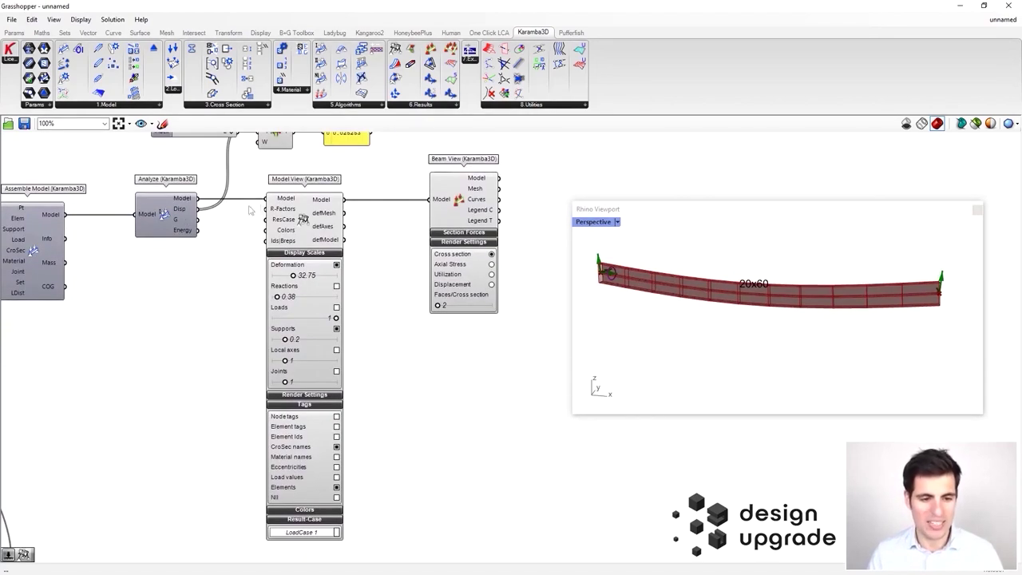
pyautogui.click(317, 212)
pyautogui.click(198, 290)
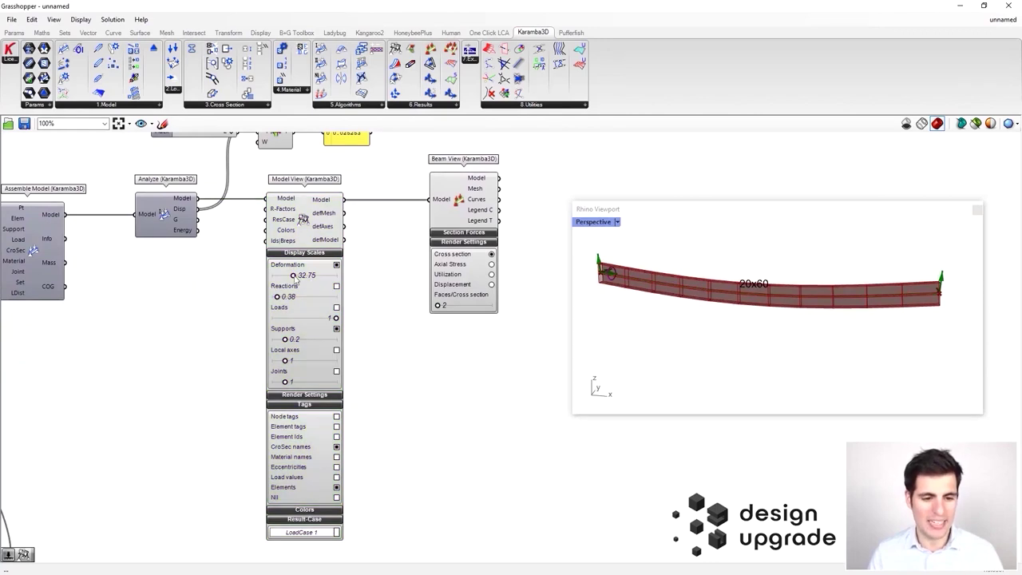
pyautogui.moveTo(294, 276); pyautogui.dragTo(304, 275)
pyautogui.moveTo(395, 235); pyautogui.dragTo(396, 239, button='right')
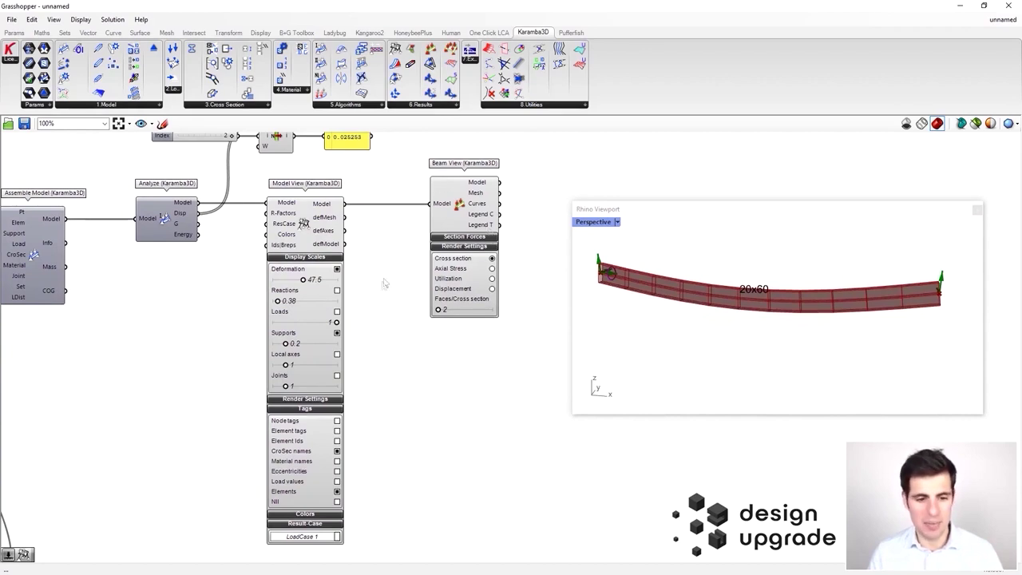
pyautogui.moveTo(737, 270); pyautogui.dragTo(695, 295, button='right')
pyautogui.moveTo(306, 282); pyautogui.dragTo(312, 282)
# Step: Collapse the Model View's Tags section and expand its Colors section
pyautogui.moveTo(391, 395); pyautogui.dragTo(451, 387, button='right')
pyautogui.click(317, 400)
pyautogui.moveTo(393, 349); pyautogui.dragTo(373, 356, button='right')
pyautogui.click(352, 417)
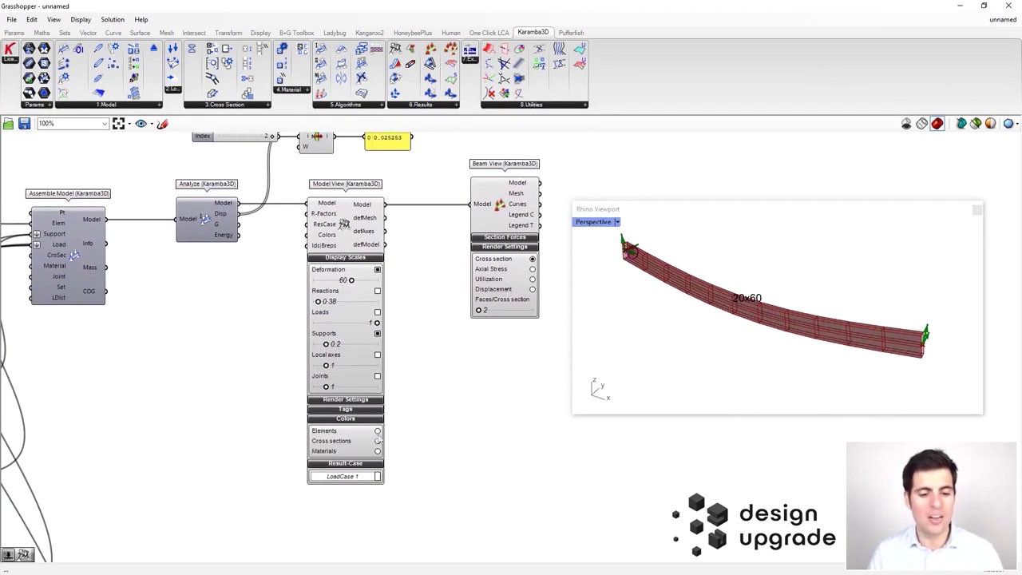
pyautogui.moveTo(744, 308); pyautogui.dragTo(747, 303, button='right')
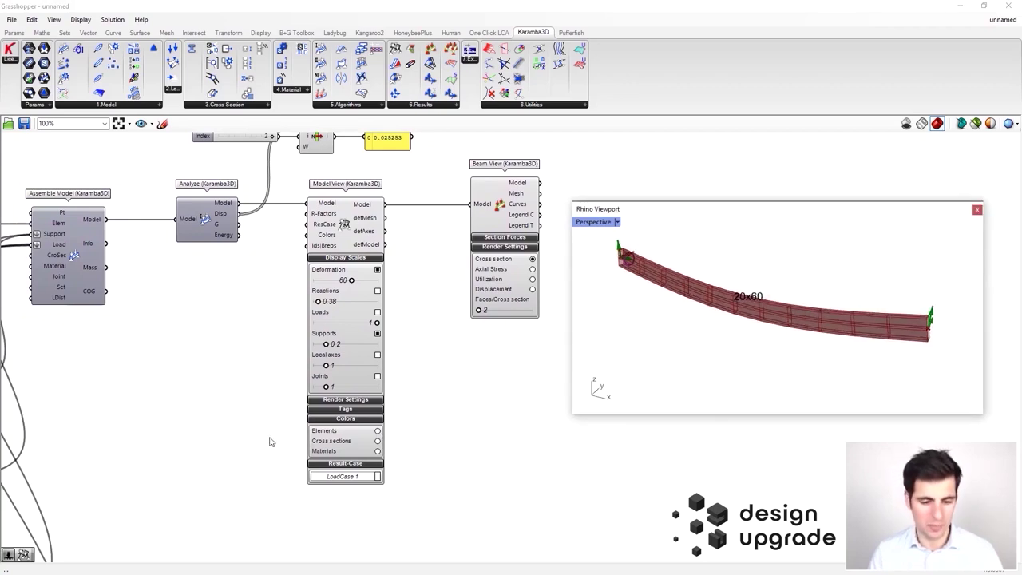
# Step: Add a Colour Swatch above the Line to Beam component and connect it to the Color input
pyautogui.scroll(-4, 263, 435)
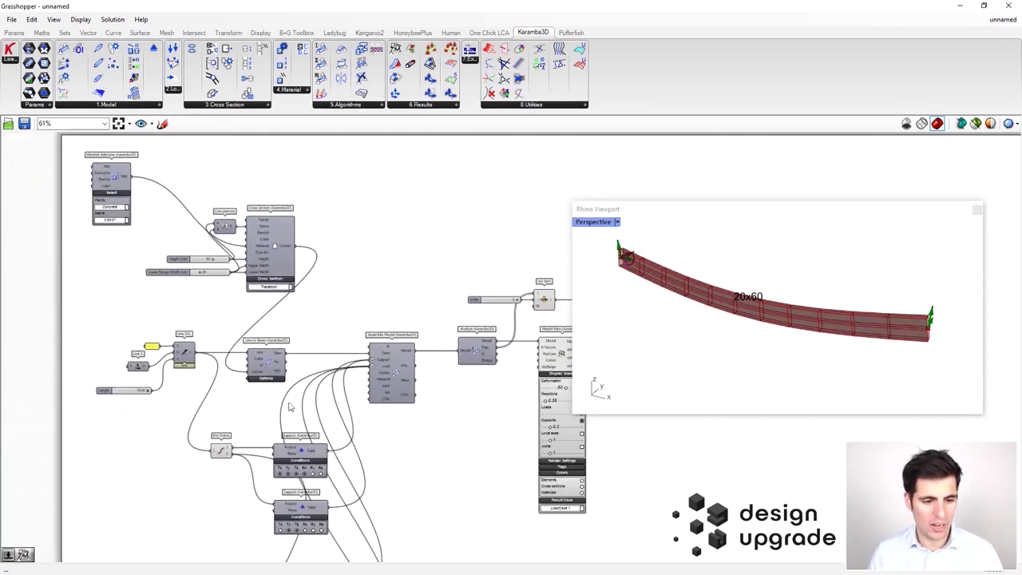
pyautogui.scroll(5, 301, 416)
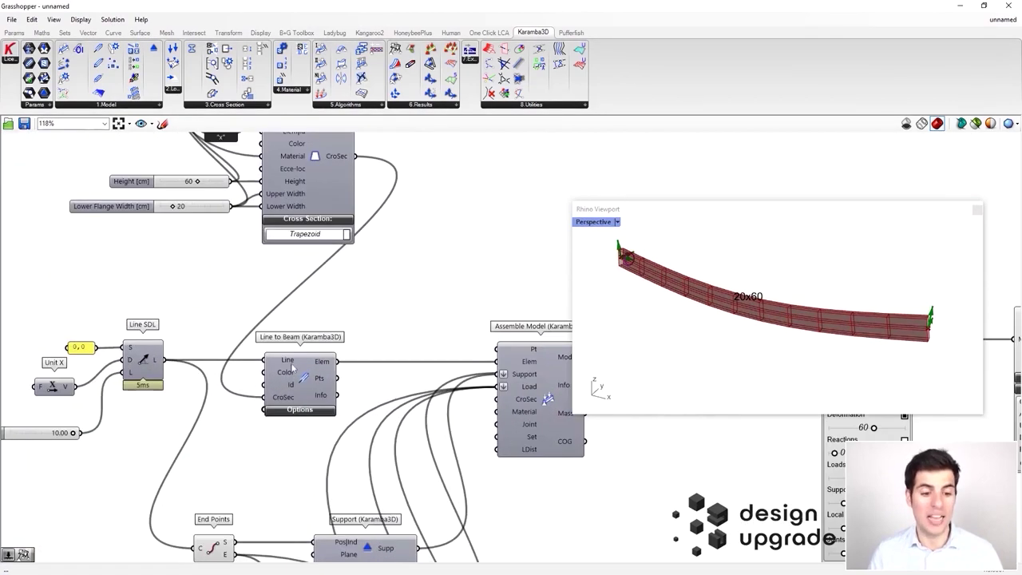
pyautogui.doubleClick(223, 289)
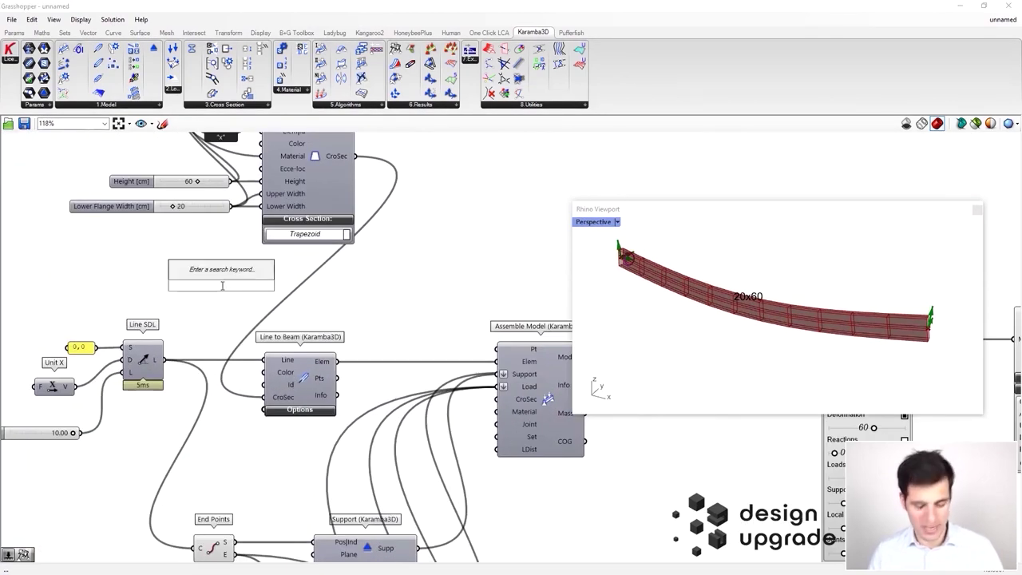
pyautogui.write('swa')
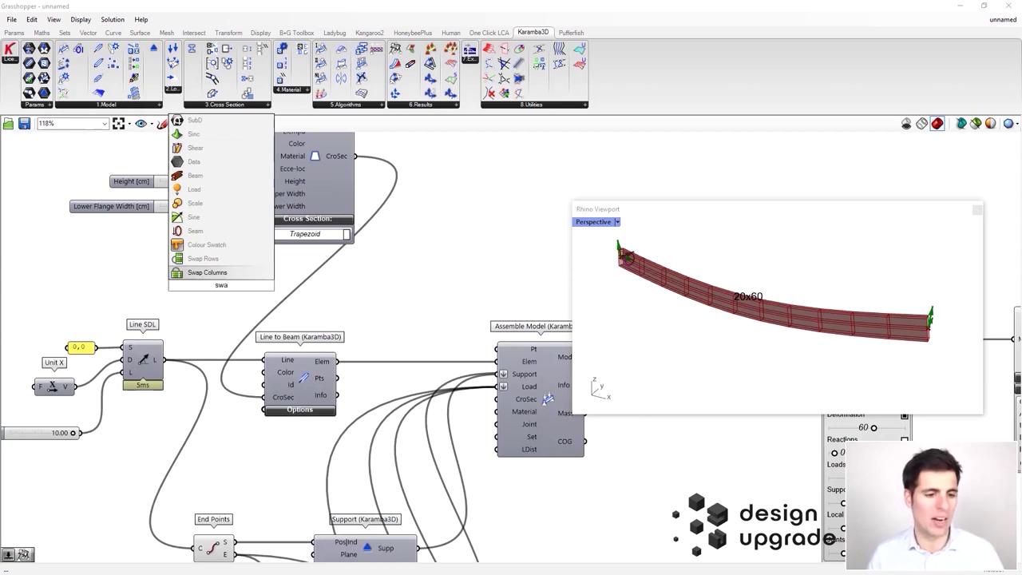
pyautogui.click(230, 245)
pyautogui.click(241, 288)
pyautogui.moveTo(262, 405); pyautogui.dragTo(339, 408)
pyautogui.click(235, 298)
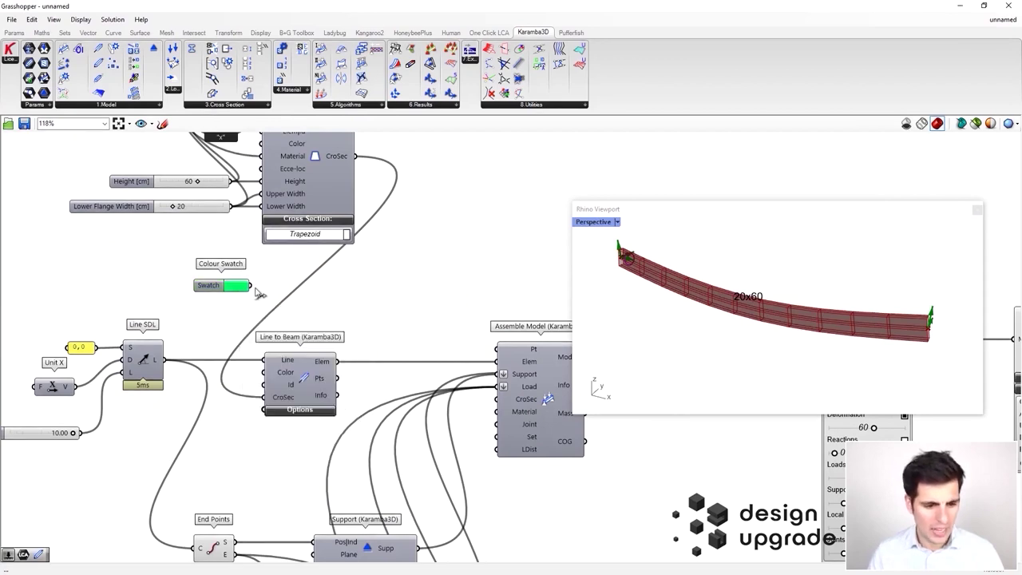
# Step: Enable Elements colouring in the Model View and inspect the coloured beam in the Rhino viewport
pyautogui.scroll(-3, 391, 294)
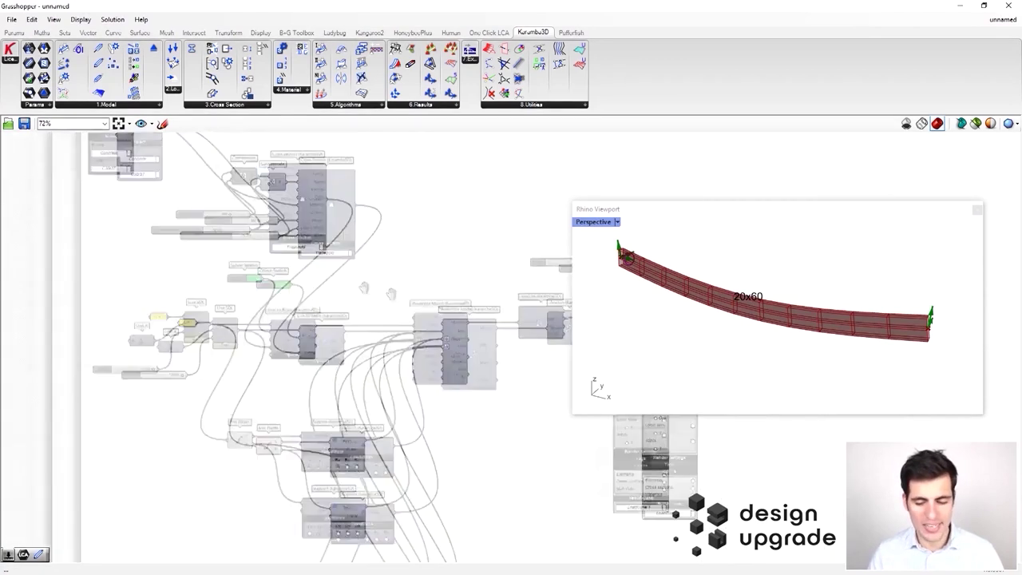
pyautogui.scroll(3, 390, 294)
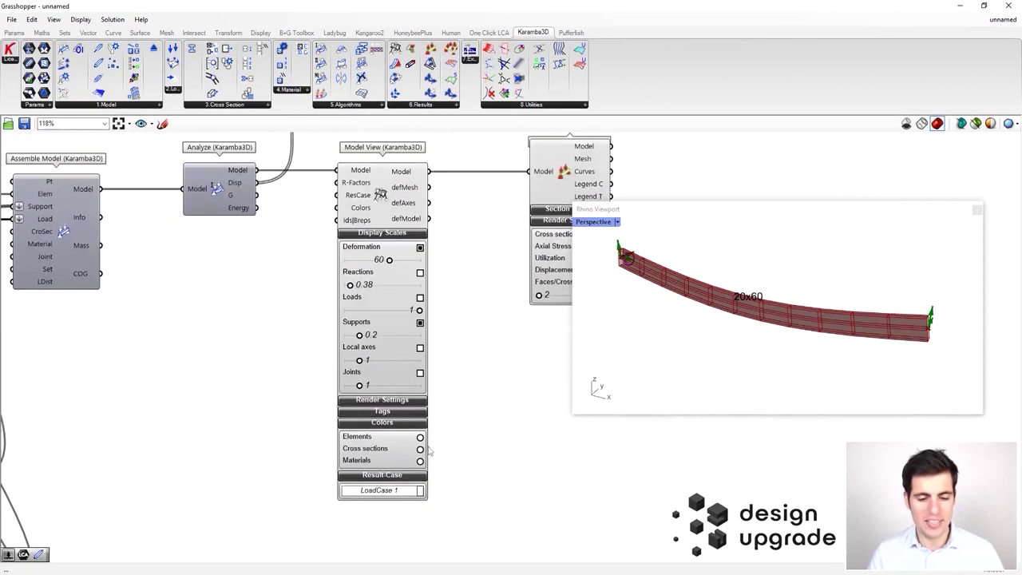
pyautogui.click(420, 438)
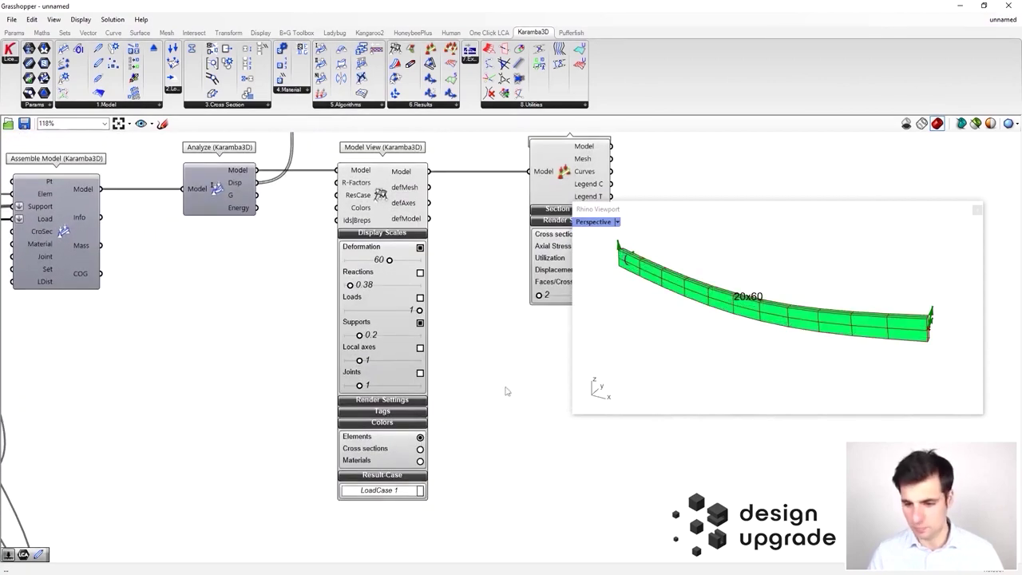
pyautogui.moveTo(507, 388); pyautogui.dragTo(440, 427, button='right')
pyautogui.moveTo(753, 326)
pyautogui.mouseDown(button='right')
pyautogui.moveTo(748, 346)
pyautogui.moveTo(746, 333)
pyautogui.moveTo(772, 335)
pyautogui.moveTo(735, 335)
pyautogui.mouseUp(button='right')
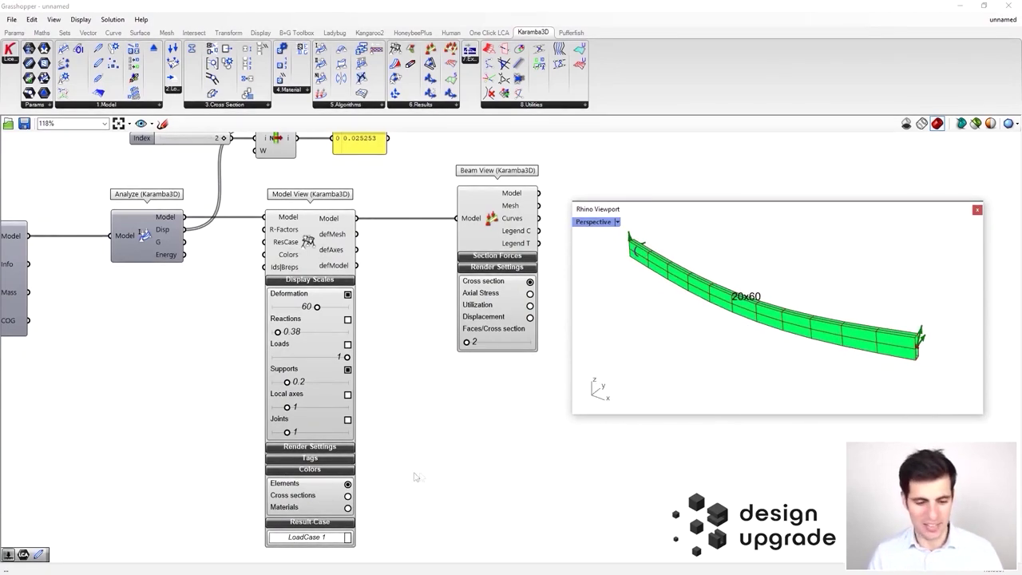
# Step: Turn off the Elements colouring and collapse the Model View's Colors section
pyautogui.click(347, 484)
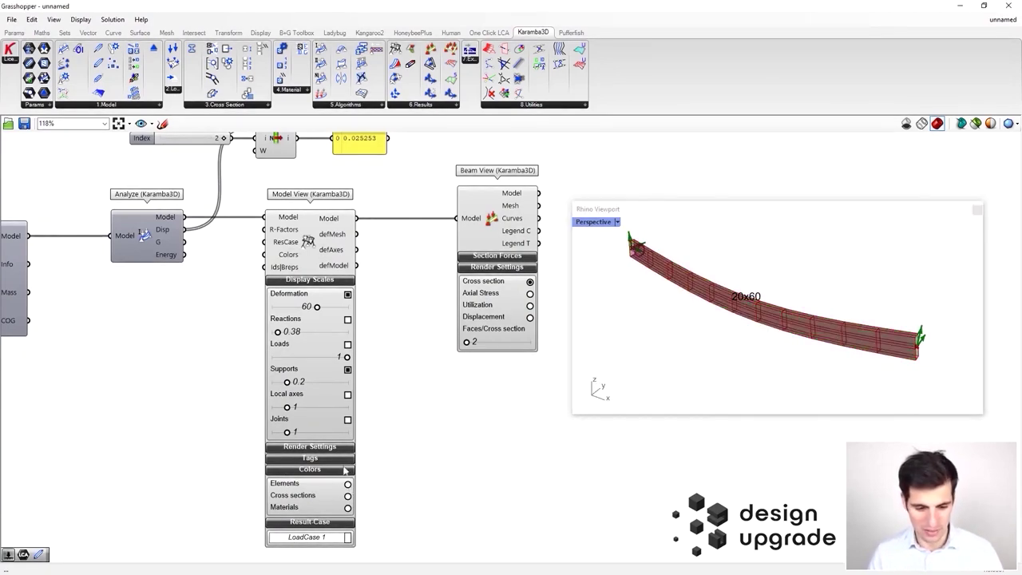
pyautogui.click(345, 470)
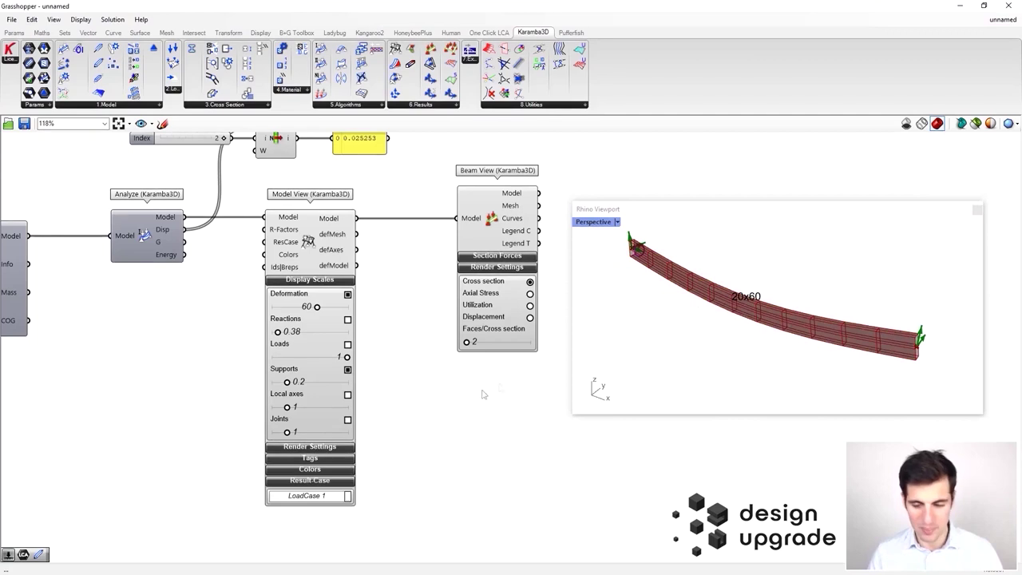
# Step: Turn off the Model View's Deformation and the Beam View's Cross section rendering, and expand the Beam View's Section Forces section
pyautogui.click(347, 296)
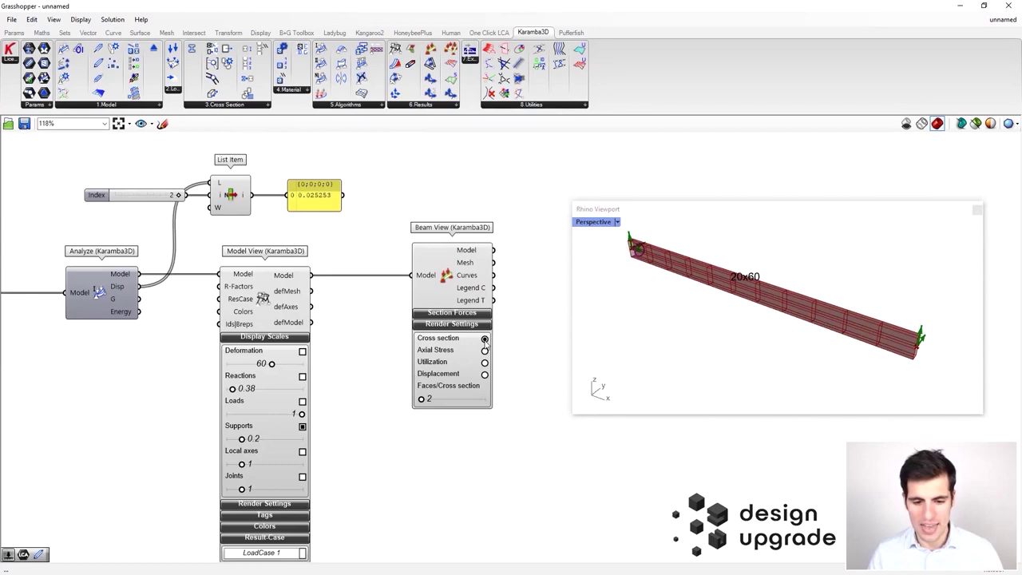
pyautogui.click(485, 339)
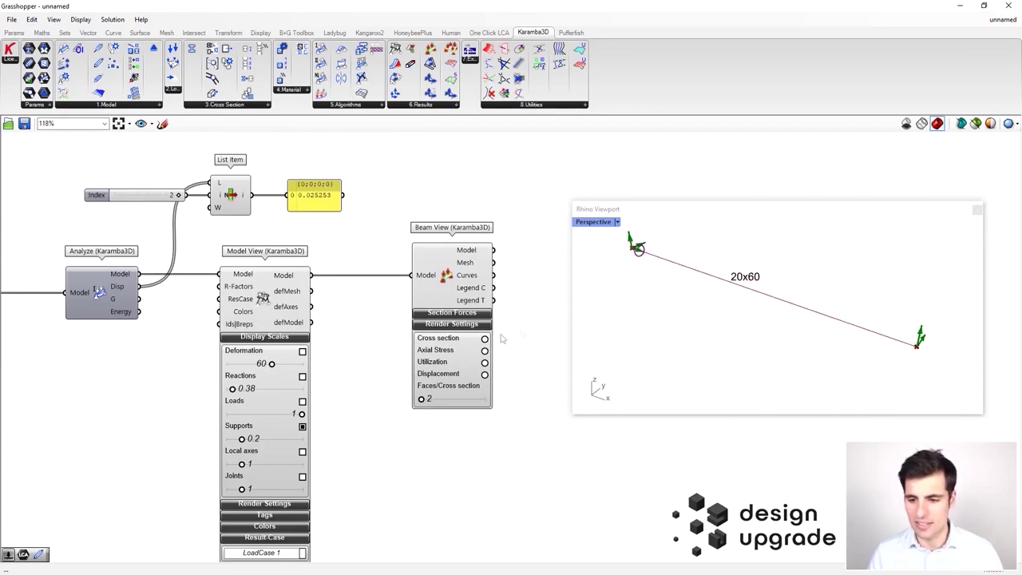
pyautogui.moveTo(708, 300); pyautogui.dragTo(720, 281, button='right')
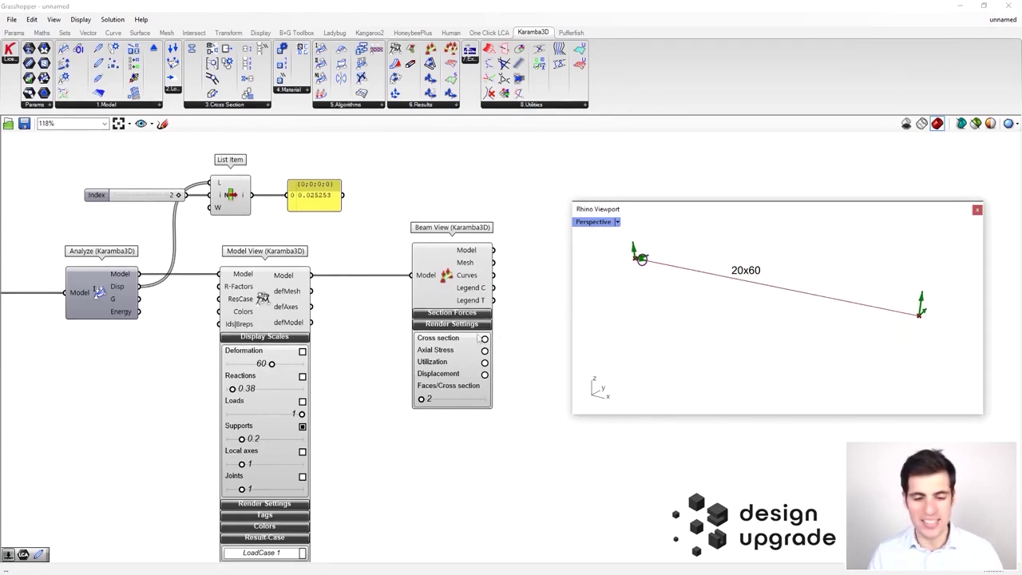
pyautogui.click(461, 313)
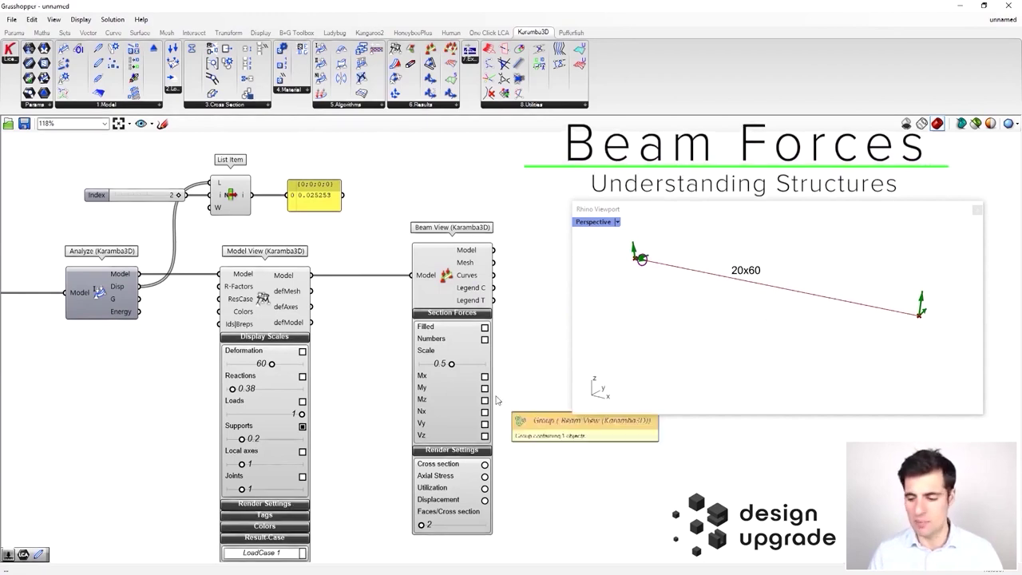
# Step: Set the Length slider feeding the Line SDL component to 6 and frame the shortened beam in the Rhino viewport
pyautogui.scroll(-4, 511, 389)
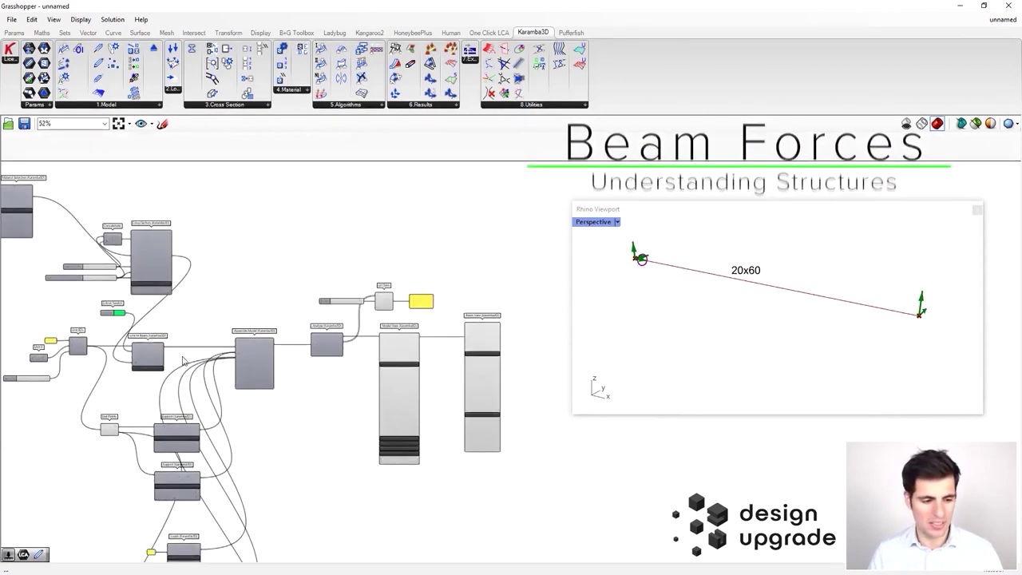
pyautogui.scroll(4, 243, 373)
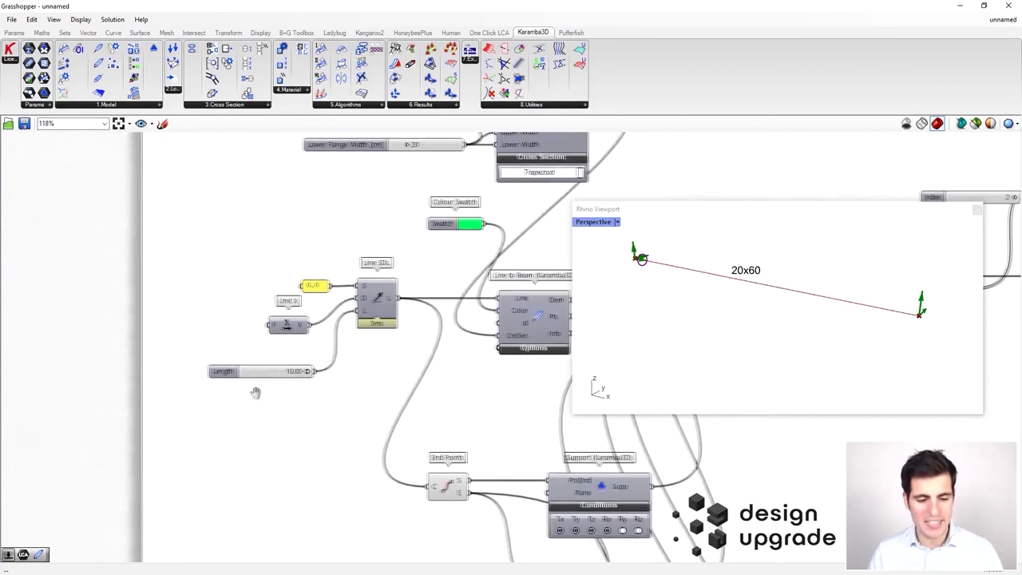
pyautogui.doubleClick(258, 376)
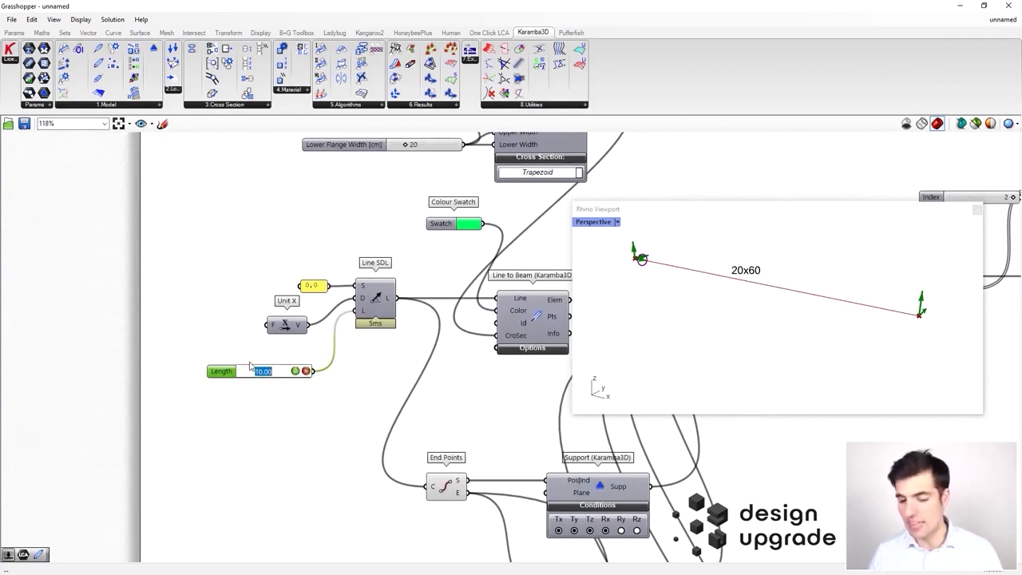
pyautogui.write('6')
pyautogui.press('Return')
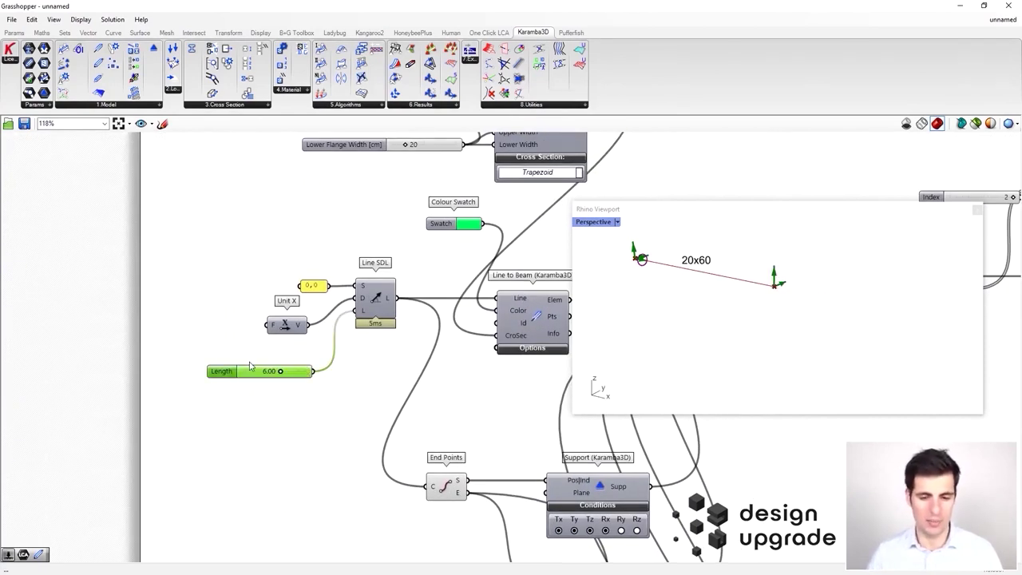
pyautogui.scroll(3, 755, 286)
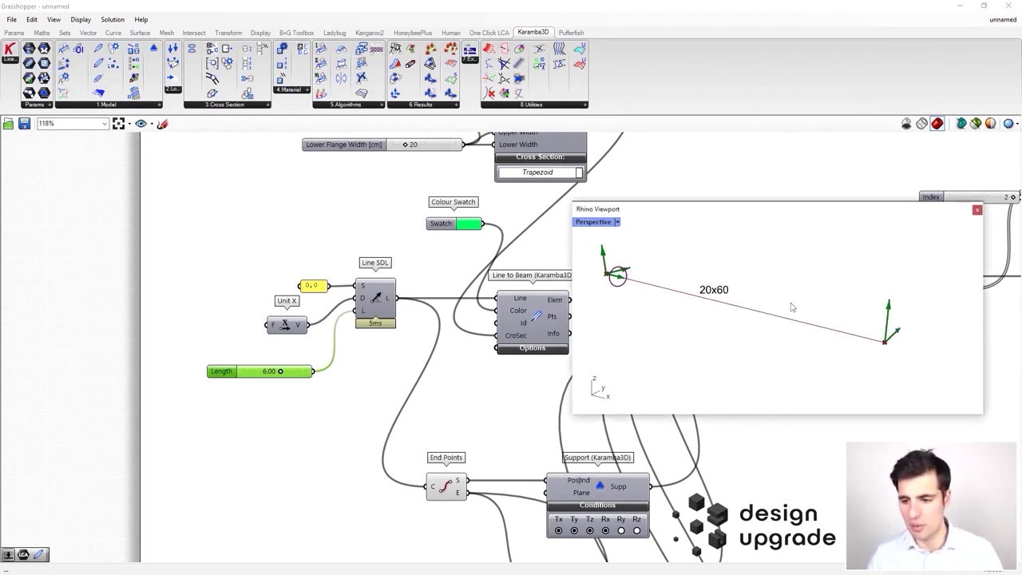
pyautogui.keyDown('shift'); pyautogui.moveTo(684, 312); pyautogui.dragTo(722, 314, button='right'); pyautogui.keyUp('shift')
# Step: Turn off the CroSec names tag in the Model View and collapse its Tags section
pyautogui.scroll(-1, 415, 299)
pyautogui.moveTo(425, 270); pyautogui.dragTo(156, 268, button='right')
pyautogui.scroll(-1, 361, 326)
pyautogui.scroll(-1, 423, 339)
pyautogui.moveTo(439, 343); pyautogui.dragTo(198, 354, button='right')
pyautogui.scroll(1, 288, 352)
pyautogui.scroll(2, 290, 353)
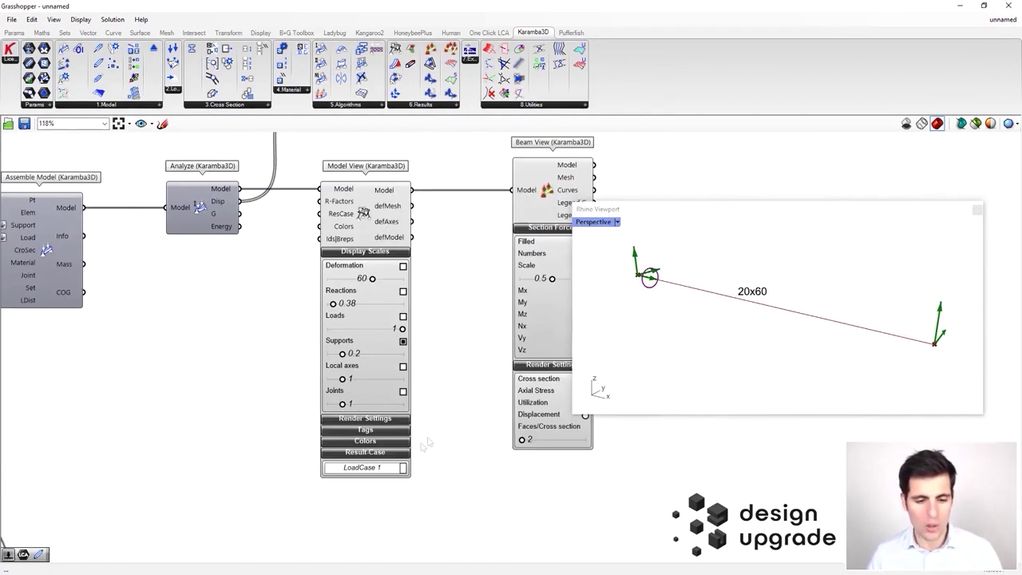
pyautogui.scroll(1, 397, 429)
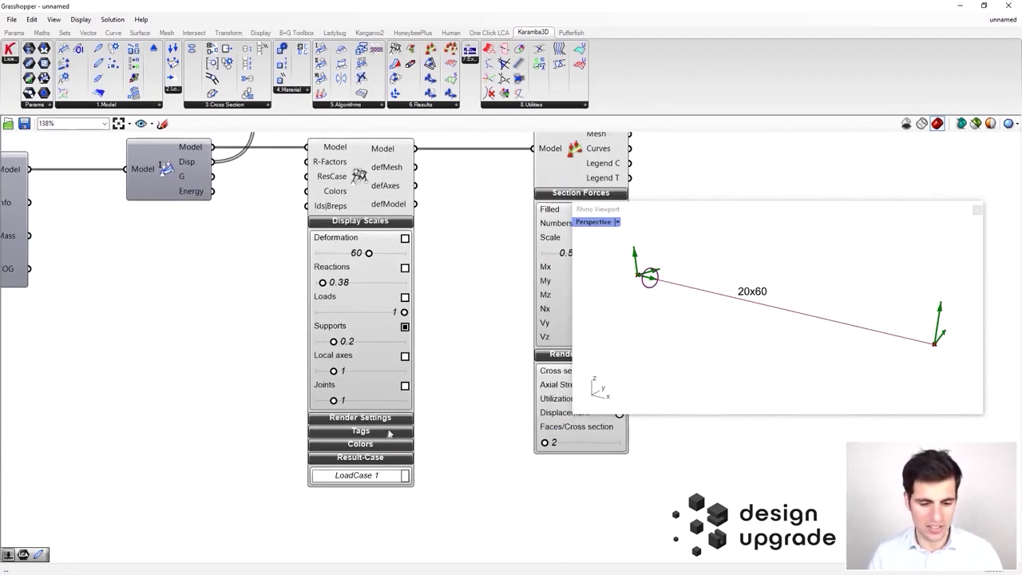
pyautogui.click(387, 437)
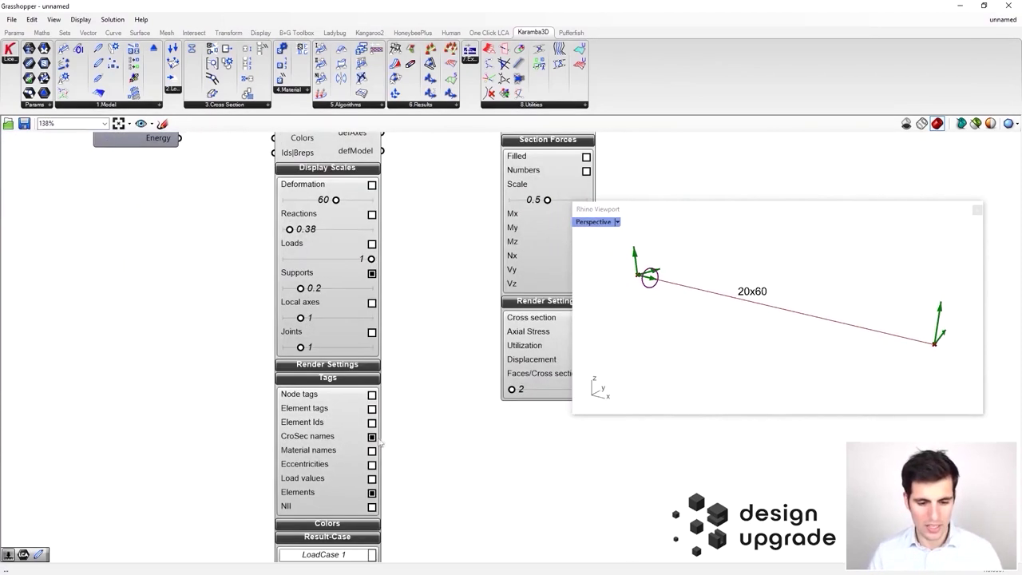
pyautogui.click(372, 437)
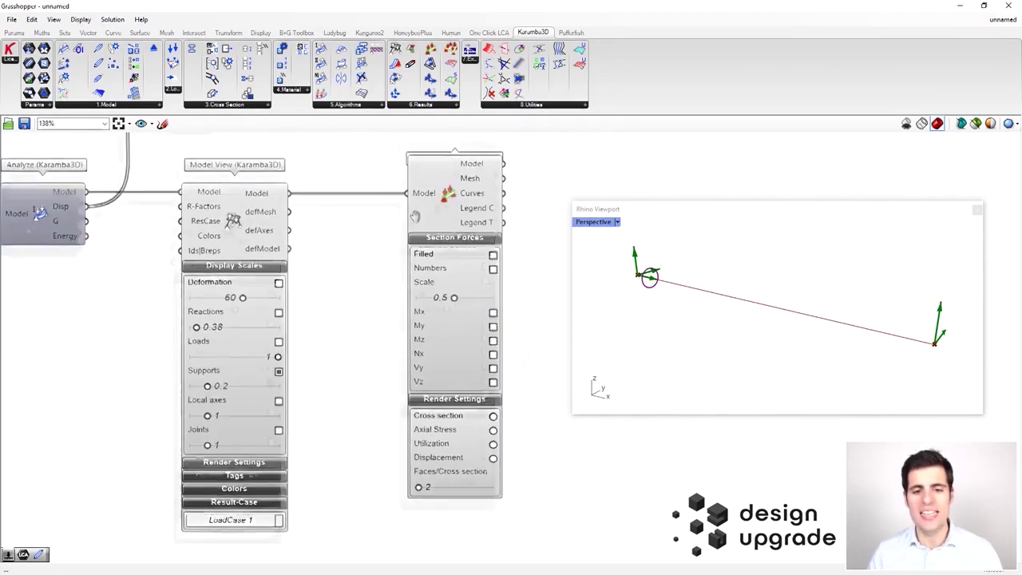
# Step: Display the My bending moment diagram in the Beam View and reduce the section force scale to 0.19
pyautogui.moveTo(415, 217); pyautogui.dragTo(403, 239, button='right')
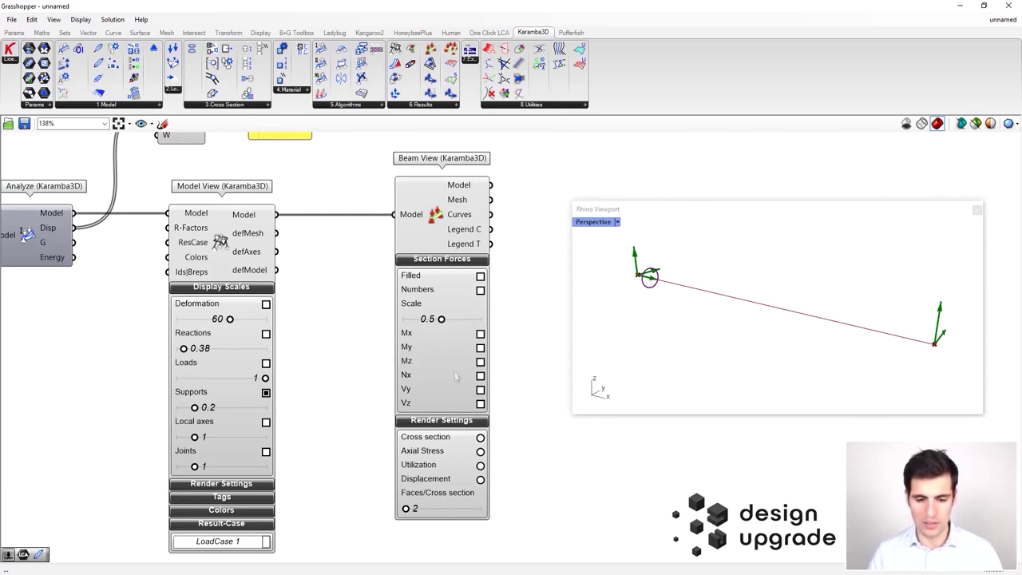
pyautogui.click(480, 348)
pyautogui.scroll(-3, 734, 351)
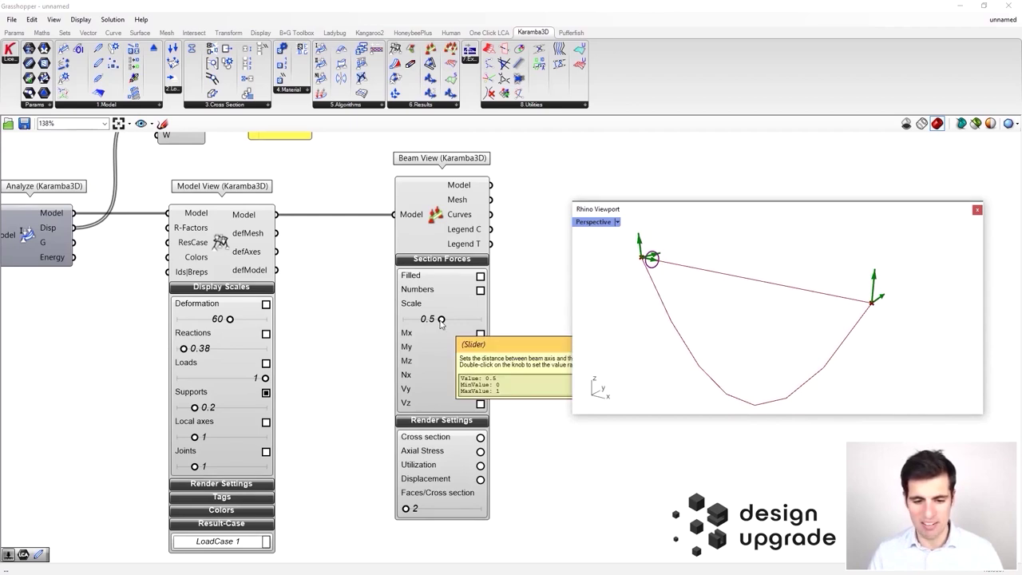
pyautogui.moveTo(441, 320); pyautogui.dragTo(417, 321)
pyautogui.moveTo(721, 293); pyautogui.dragTo(706, 309, button='right')
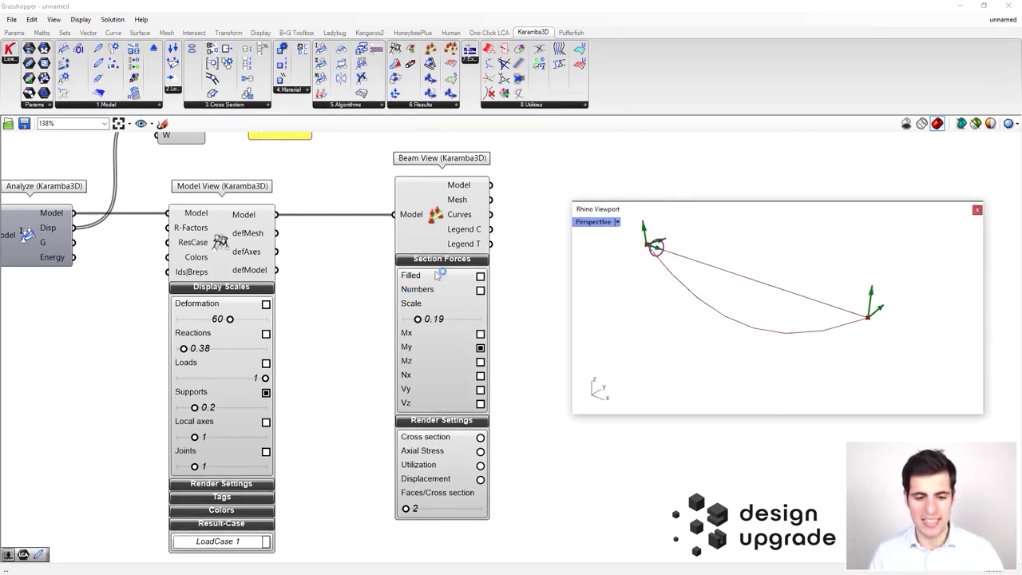
# Step: Enable Filled and Numbers for the Beam View's section forces and inspect the My diagram in the Rhino viewport
pyautogui.click(480, 276)
pyautogui.click(480, 290)
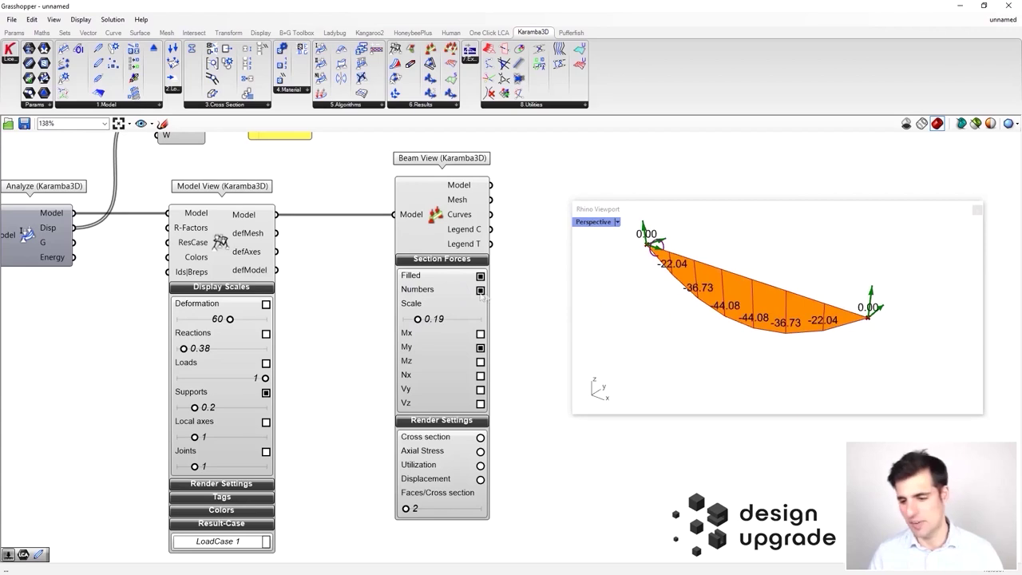
pyautogui.moveTo(730, 346)
pyautogui.mouseDown(button='right')
pyautogui.moveTo(734, 360)
pyautogui.moveTo(740, 333)
pyautogui.mouseUp(button='right')
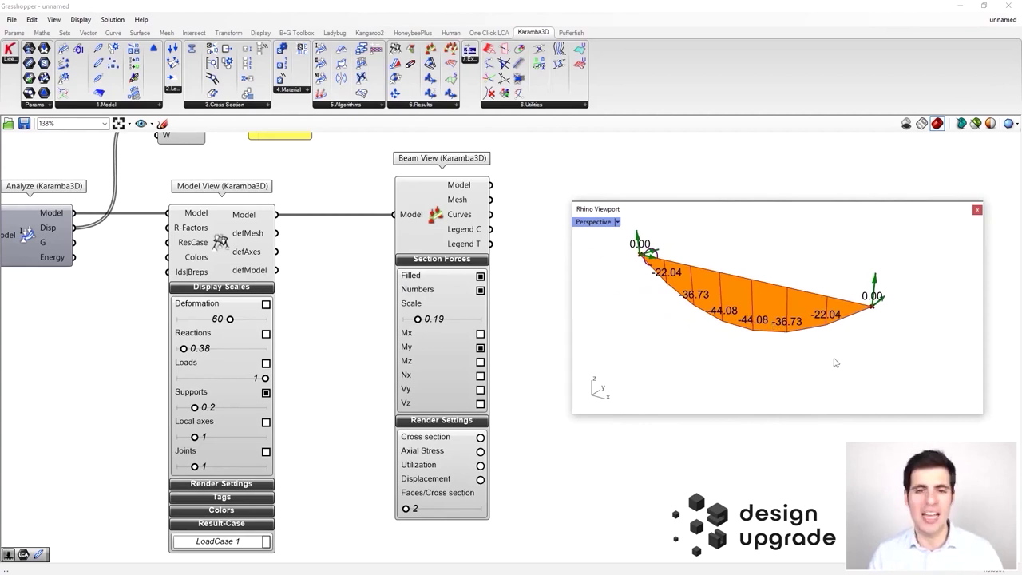
# Step: Expand the Model View's Render Settings section to access its Length/Segment setting
pyautogui.moveTo(278, 468)
pyautogui.mouseDown(button='right')
pyautogui.moveTo(294, 441)
pyautogui.moveTo(281, 462)
pyautogui.mouseUp(button='right')
pyautogui.scroll(-1, 281, 461)
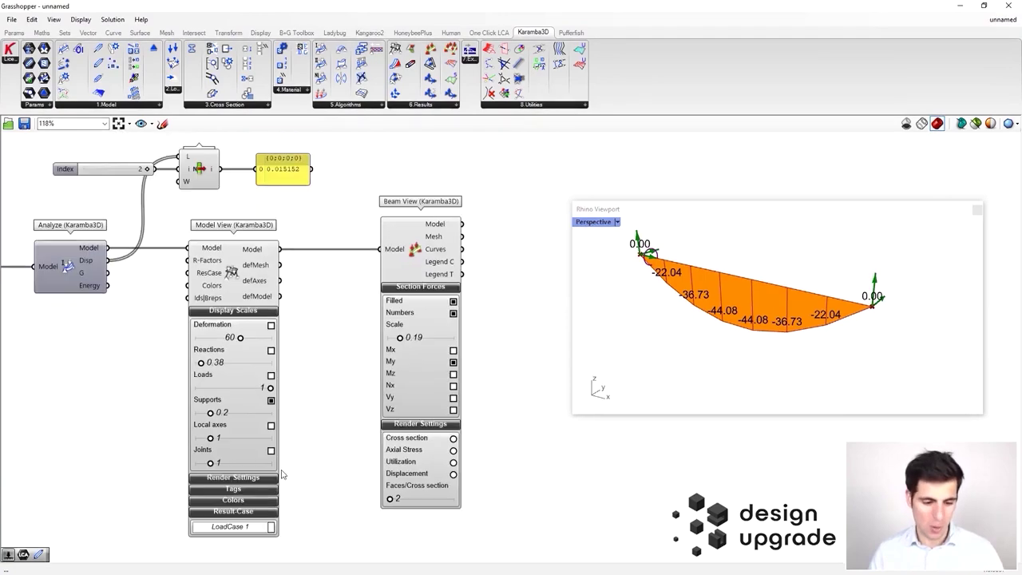
pyautogui.click(261, 479)
pyautogui.moveTo(326, 433); pyautogui.dragTo(326, 408, button='right')
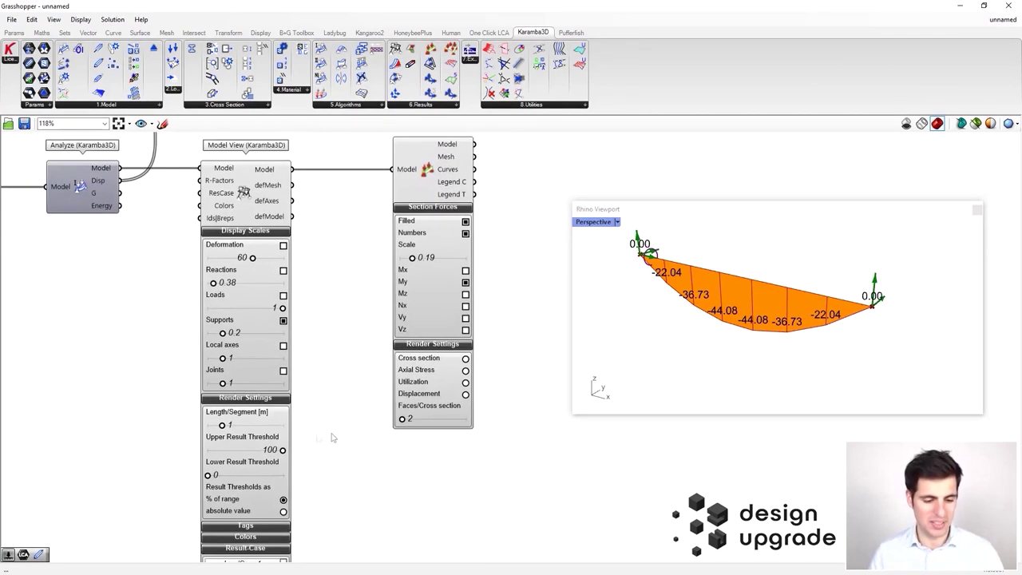
# Step: Set the Model View's length per segment to about 0.54 m and inspect the refined My diagram on the beam
pyautogui.scroll(1, 226, 424)
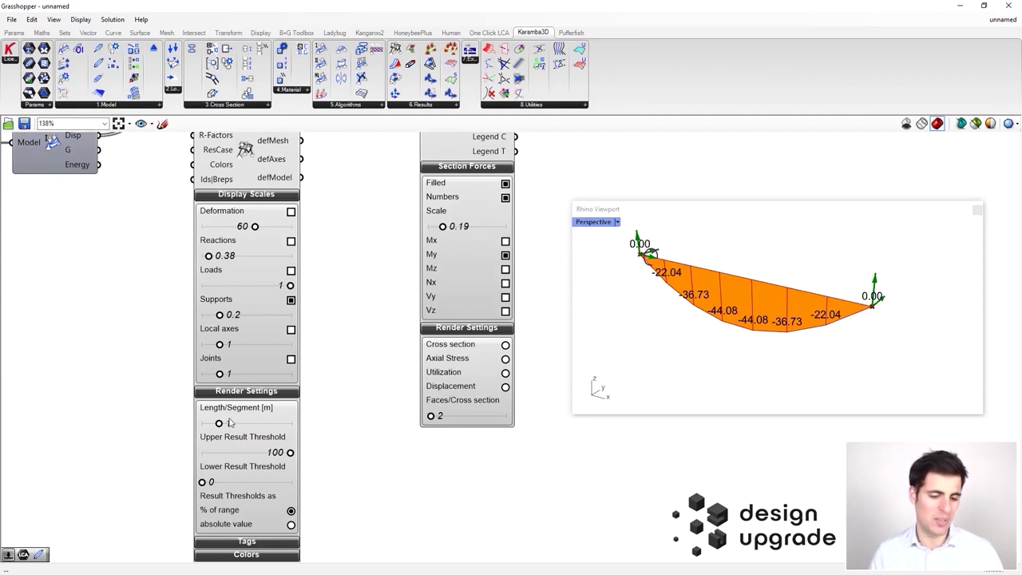
pyautogui.moveTo(225, 424)
pyautogui.mouseDown()
pyautogui.moveTo(244, 427)
pyautogui.moveTo(213, 427)
pyautogui.mouseUp()
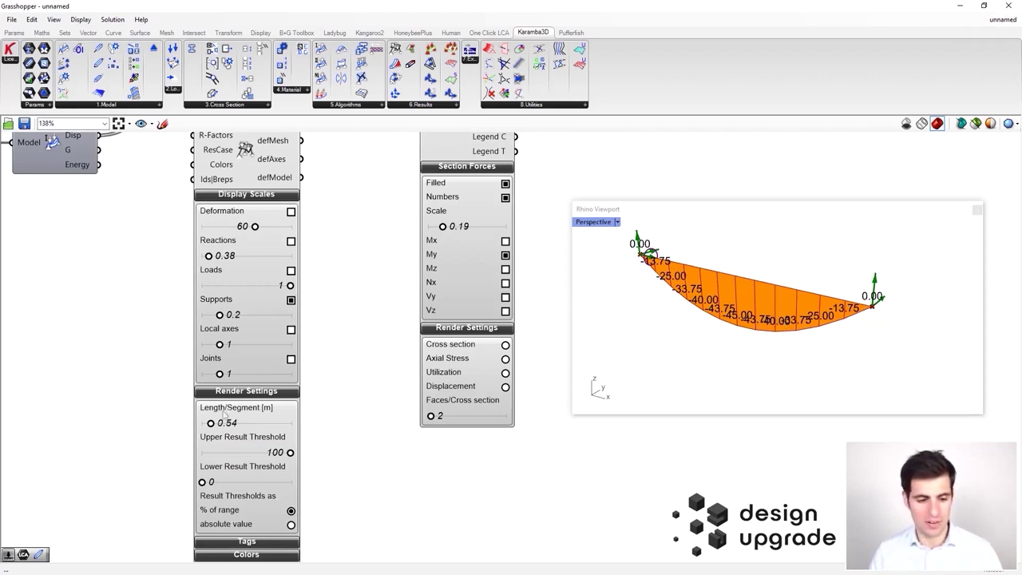
pyautogui.scroll(2, 225, 413)
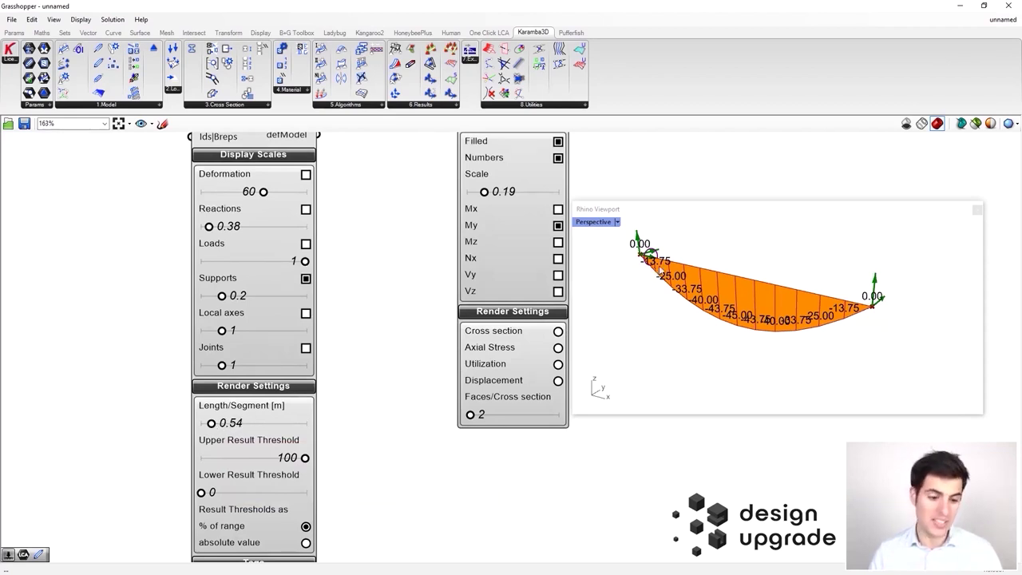
pyautogui.moveTo(657, 271); pyautogui.dragTo(655, 282, button='right')
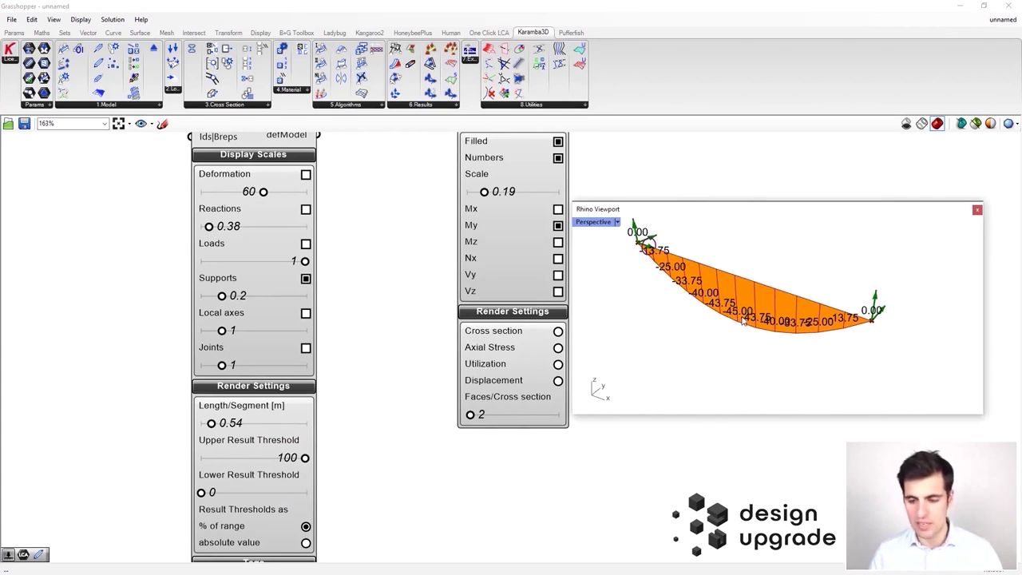
pyautogui.moveTo(749, 322); pyautogui.dragTo(728, 348, button='right')
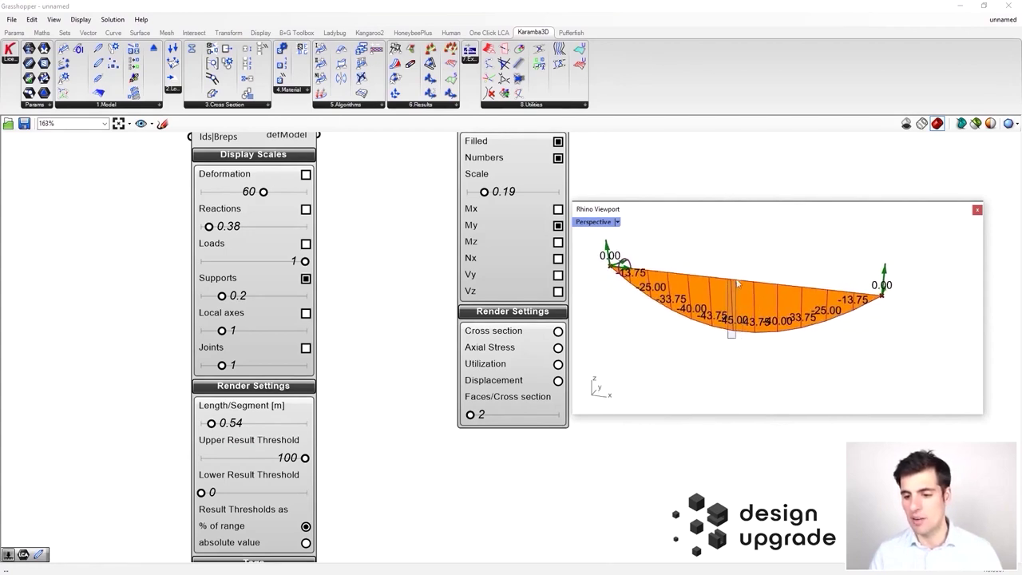
pyautogui.moveTo(783, 306); pyautogui.dragTo(706, 320, button='right')
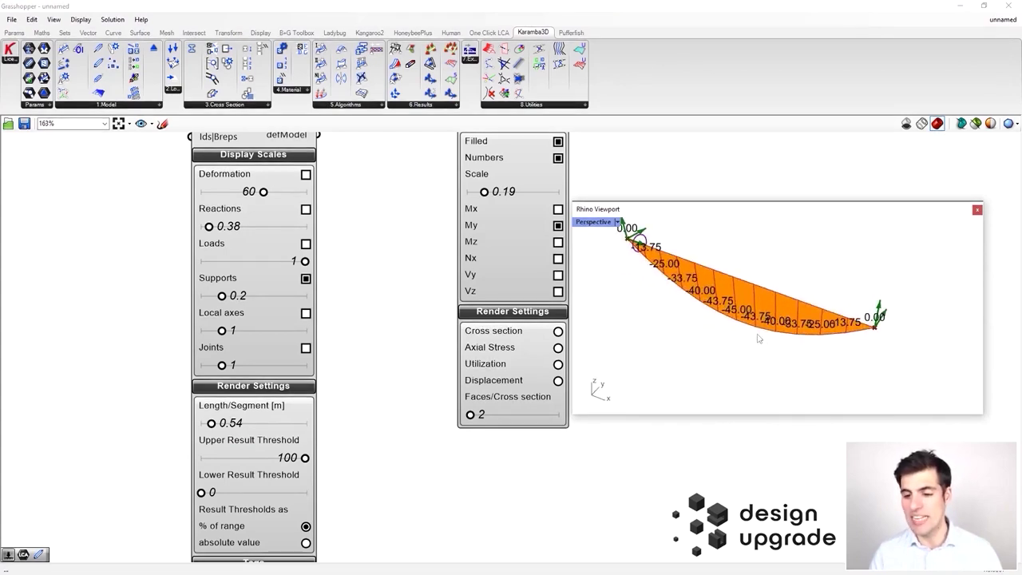
# Step: Replace the My diagram in Beam View with Vy and finally the Vz shear force diagram, and inspect it on the beam
pyautogui.moveTo(742, 213); pyautogui.dragTo(780, 205)
pyautogui.moveTo(791, 242); pyautogui.dragTo(815, 308, button='right')
pyautogui.scroll(2, 784, 313)
pyautogui.moveTo(562, 246); pyautogui.dragTo(526, 262, button='right')
pyautogui.click(456, 267)
pyautogui.click(456, 317)
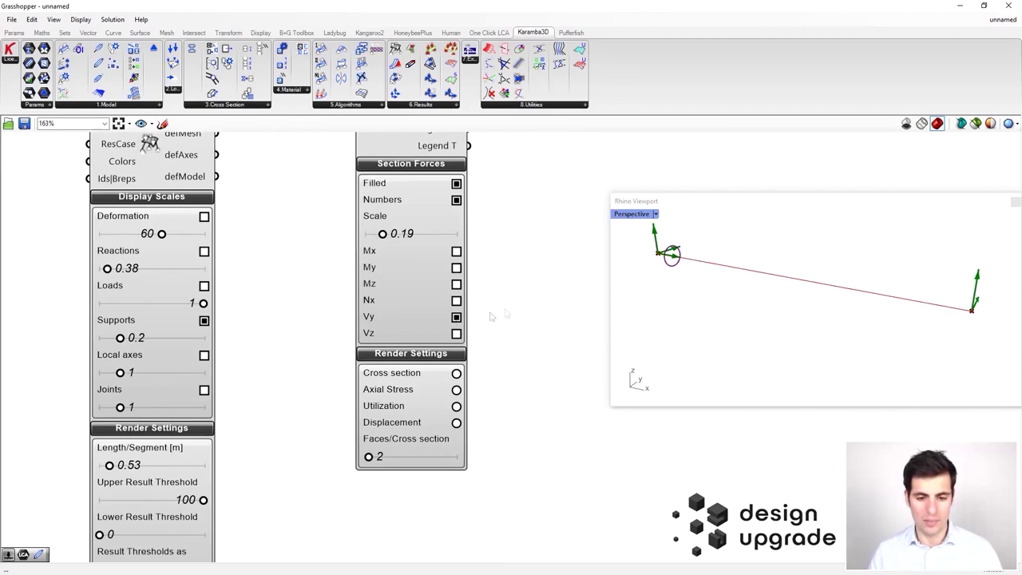
pyautogui.click(456, 317)
pyautogui.click(456, 332)
pyautogui.moveTo(884, 270); pyautogui.dragTo(834, 302, button='right')
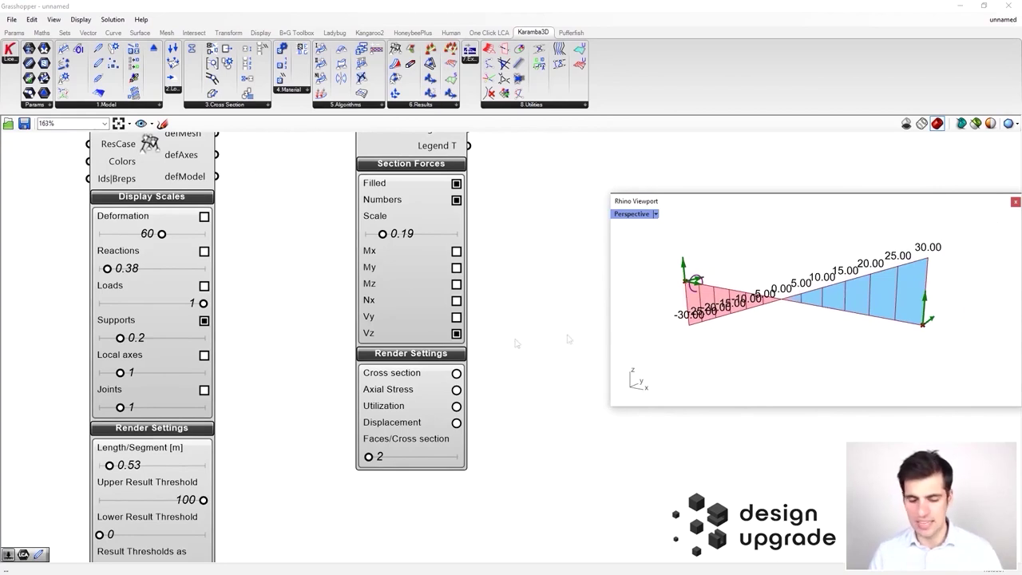
# Step: Switch the Model View result case to LoadCase 2 and show only the Nx normal force diagram in Beam View
pyautogui.scroll(-2, 262, 382)
pyautogui.moveTo(258, 400); pyautogui.dragTo(303, 300, button='right')
pyautogui.click(249, 480)
pyautogui.click(247, 515)
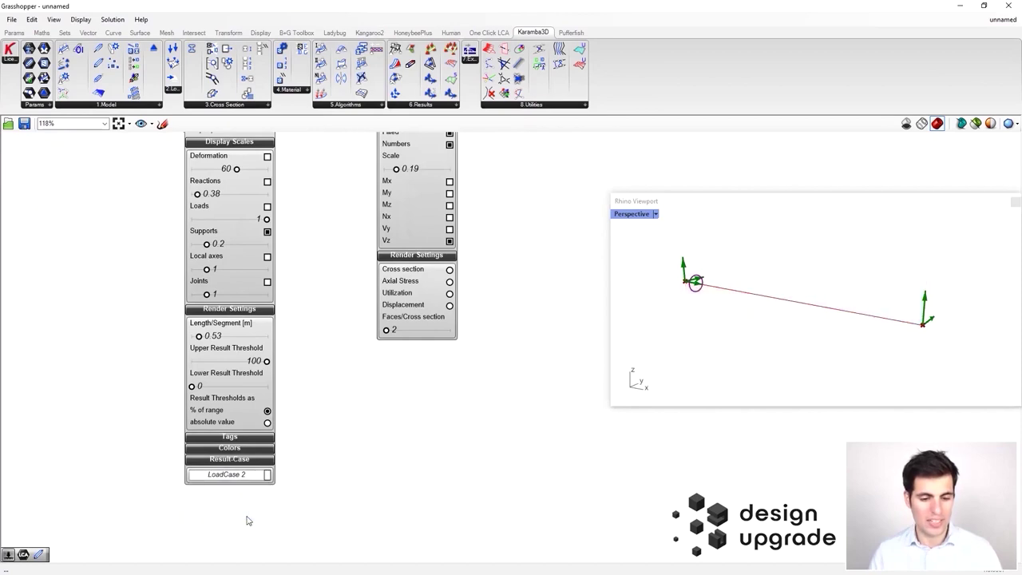
pyautogui.moveTo(353, 373); pyautogui.dragTo(339, 455, button='right')
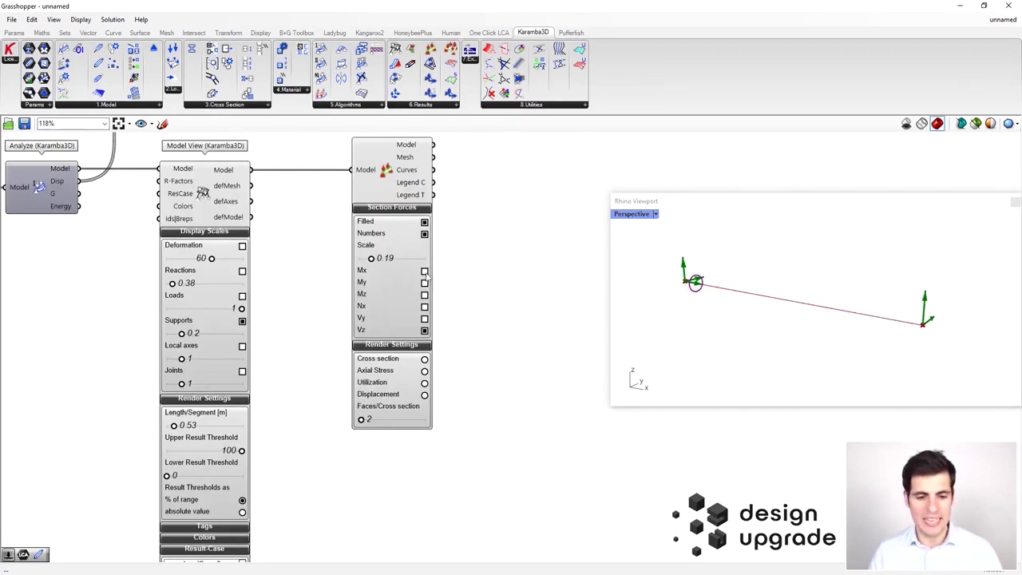
pyautogui.click(424, 307)
pyautogui.moveTo(882, 288)
pyautogui.mouseDown(button='right')
pyautogui.moveTo(875, 321)
pyautogui.moveTo(854, 317)
pyautogui.moveTo(898, 314)
pyautogui.mouseUp(button='right')
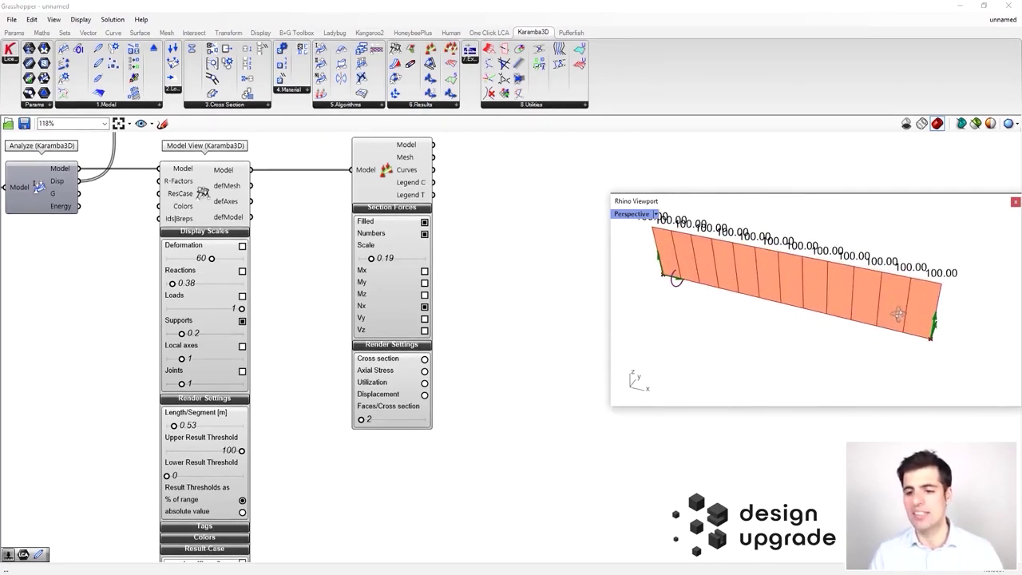
# Step: Replace the Nx diagram with My, set the result case to LoadCase 1, and inspect the bending moment values along the beam
pyautogui.click(424, 307)
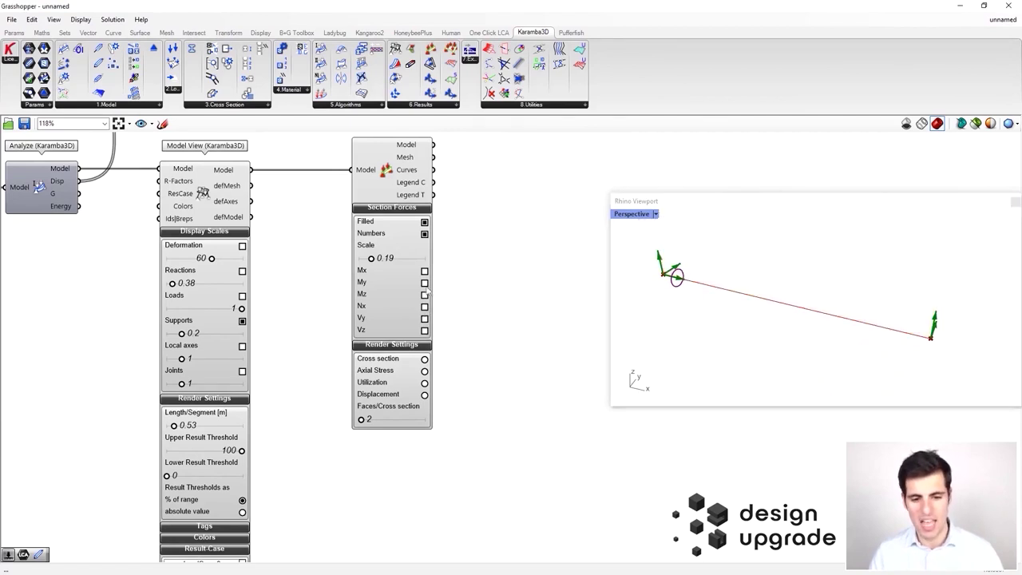
pyautogui.click(424, 284)
pyautogui.moveTo(436, 377); pyautogui.dragTo(432, 349, button='right')
pyautogui.click(220, 539)
pyautogui.click(224, 560)
pyautogui.moveTo(302, 501); pyautogui.dragTo(303, 463, button='right')
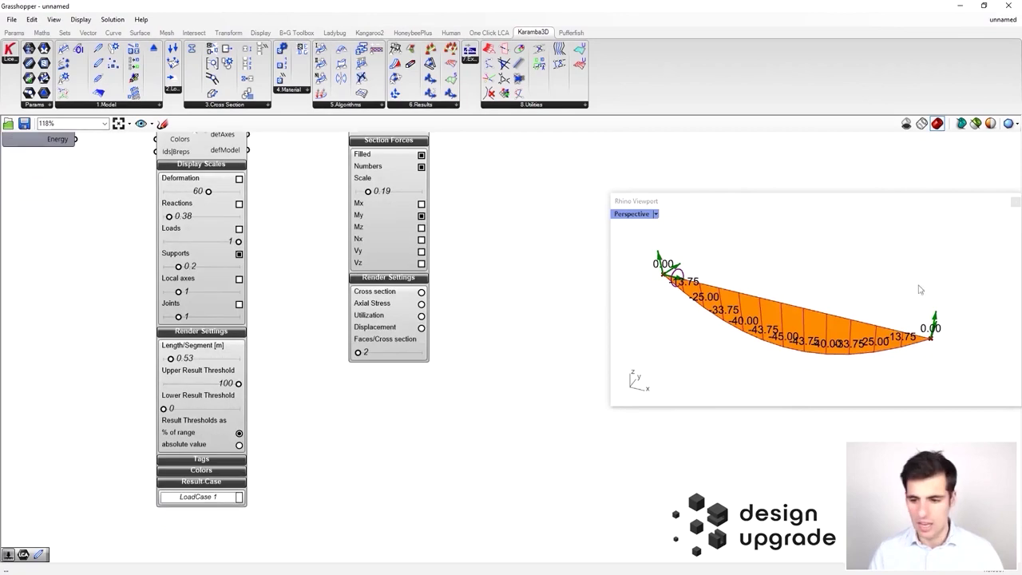
pyautogui.moveTo(825, 358); pyautogui.dragTo(836, 356, button='right')
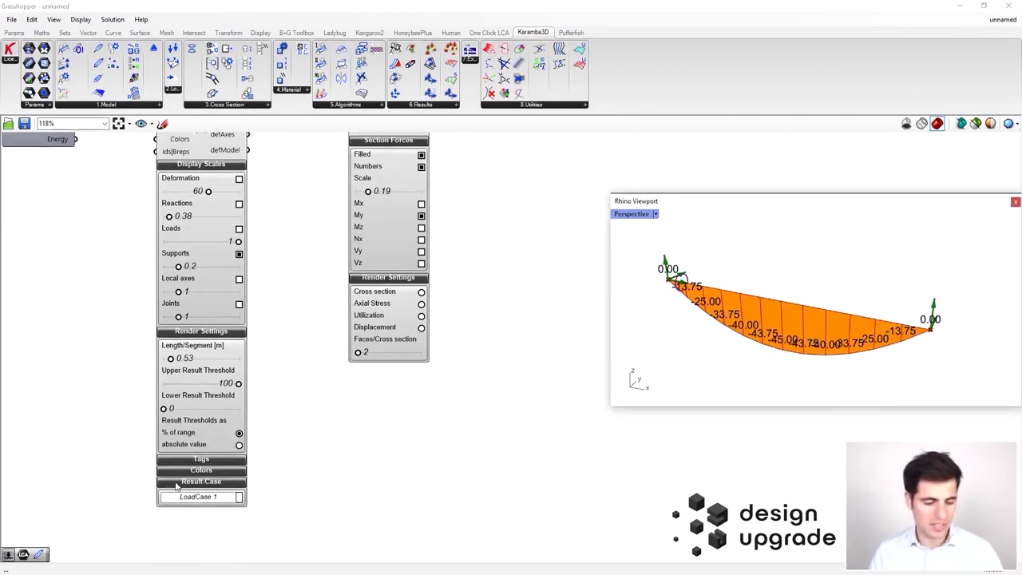
pyautogui.moveTo(327, 342); pyautogui.dragTo(290, 424, button='right')
pyautogui.moveTo(848, 330); pyautogui.dragTo(773, 343, button='right')
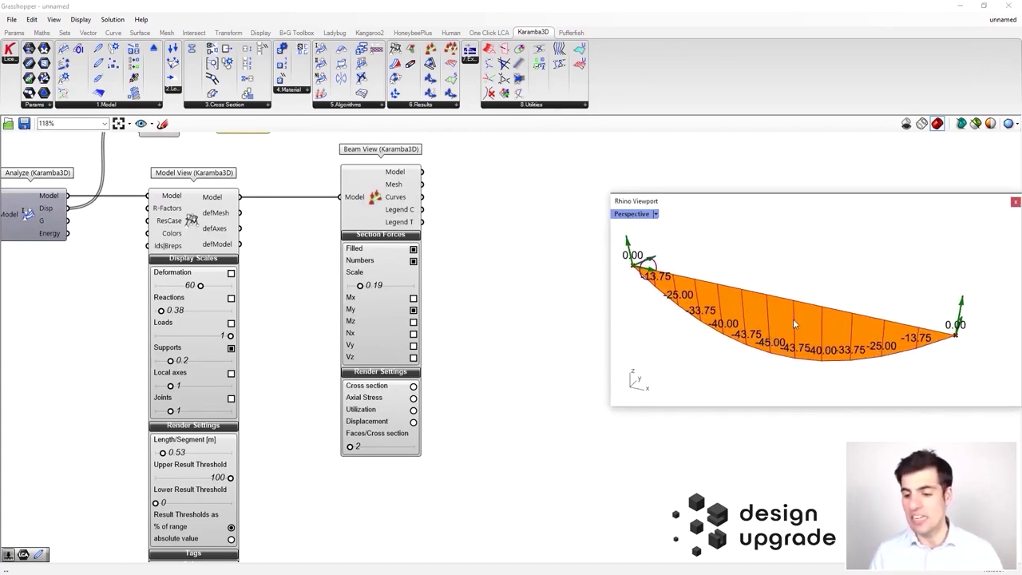
pyautogui.moveTo(794, 203); pyautogui.dragTo(774, 183)
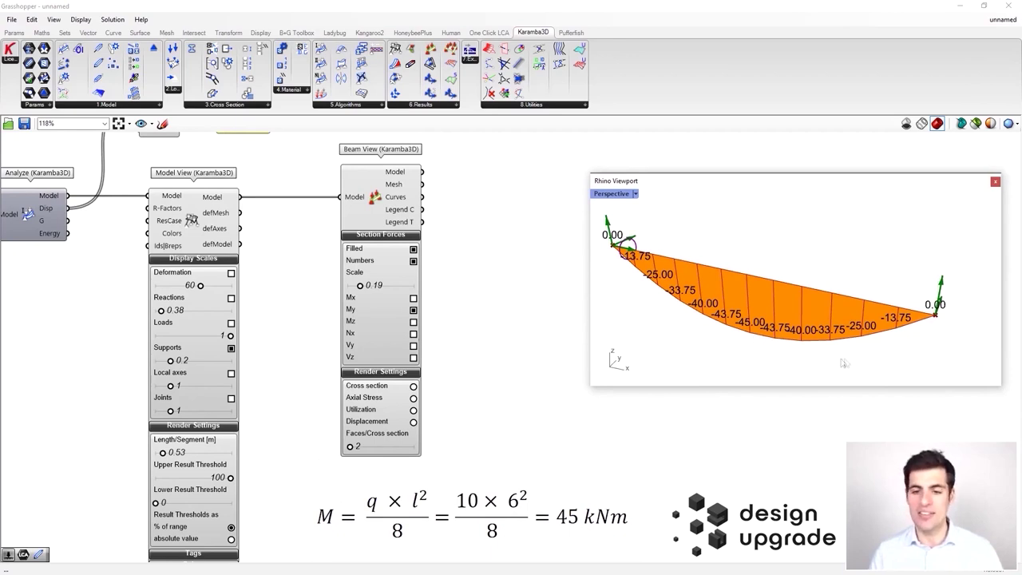
pyautogui.moveTo(881, 258)
pyautogui.mouseDown(button='right')
pyautogui.moveTo(860, 239)
pyautogui.moveTo(895, 274)
pyautogui.mouseUp(button='right')
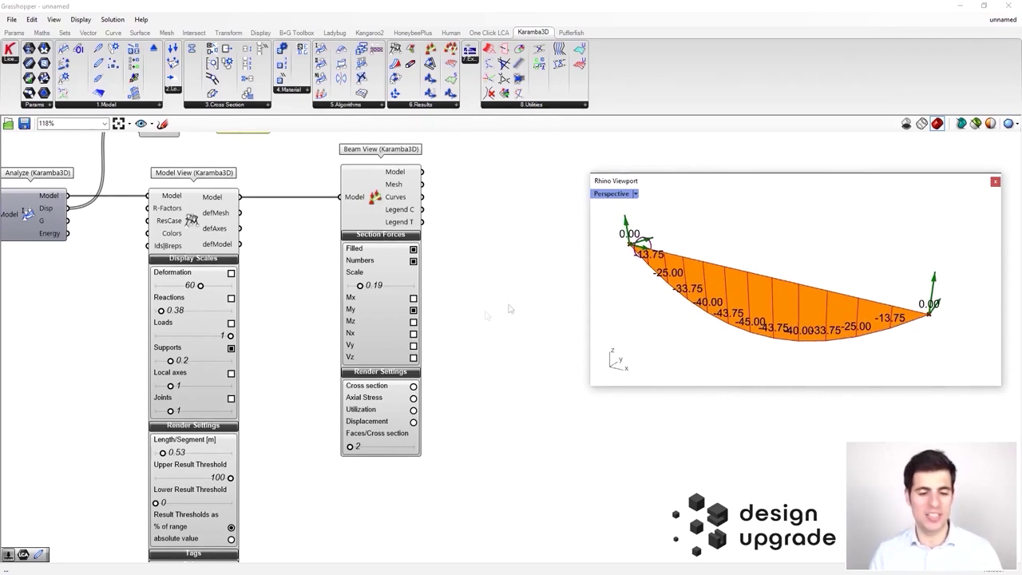
# Step: Render the beam by Axial Stress, hide the My diagram, and inspect the stress colours from several angles
pyautogui.moveTo(479, 327); pyautogui.dragTo(488, 351, button='right')
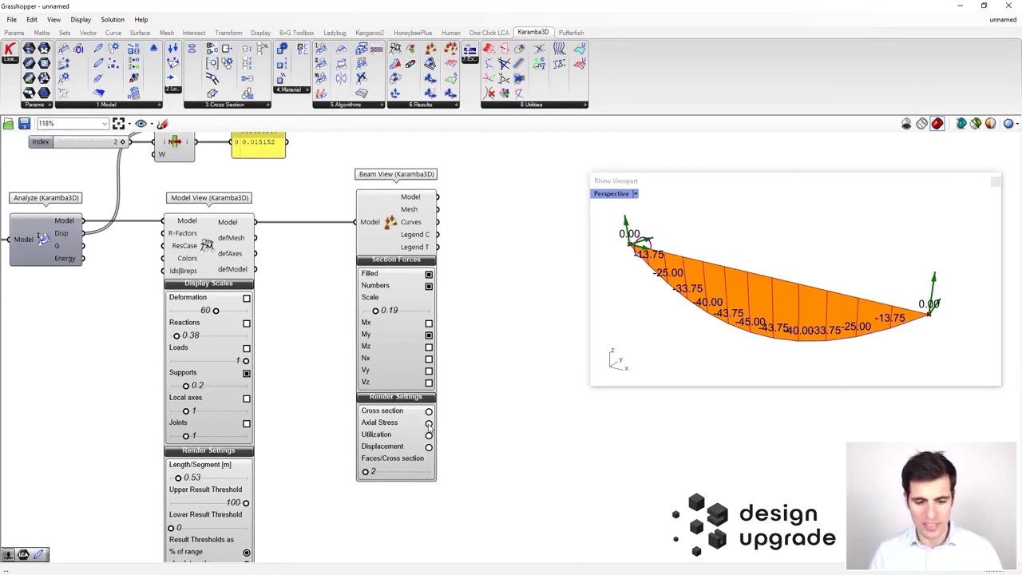
pyautogui.click(428, 423)
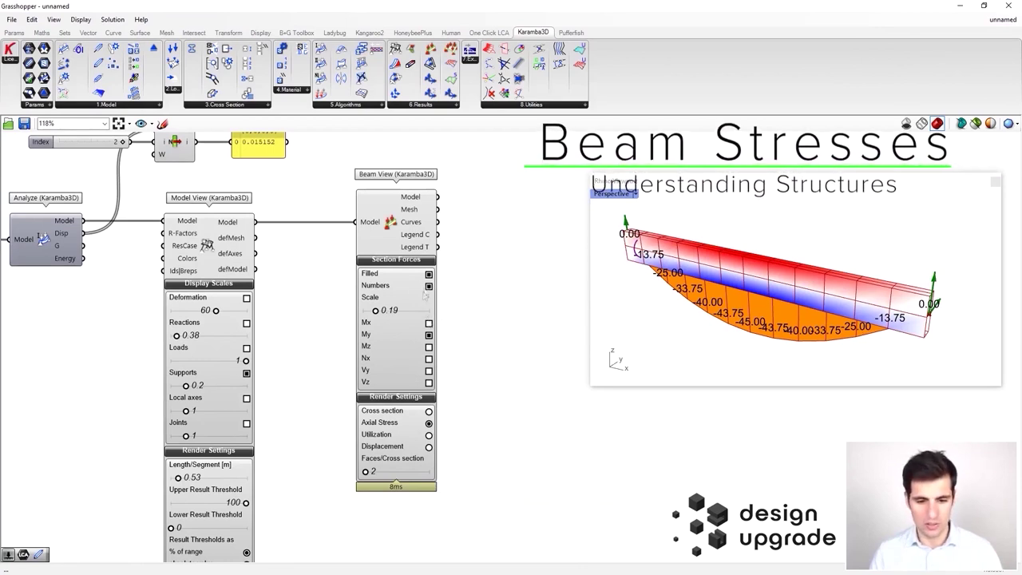
pyautogui.click(429, 334)
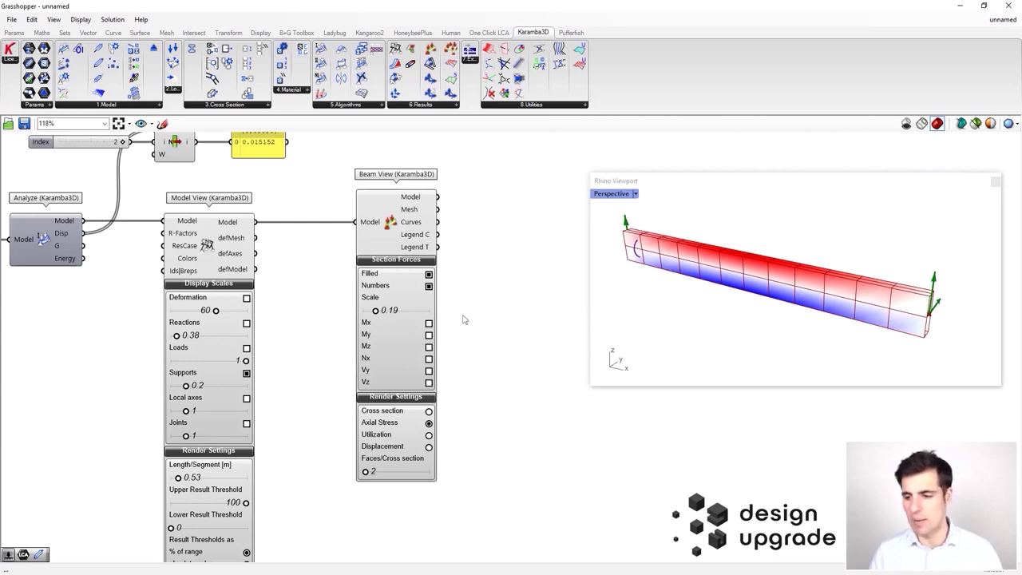
pyautogui.moveTo(772, 305); pyautogui.dragTo(637, 355, button='right')
pyautogui.moveTo(755, 293); pyautogui.dragTo(768, 309, button='right')
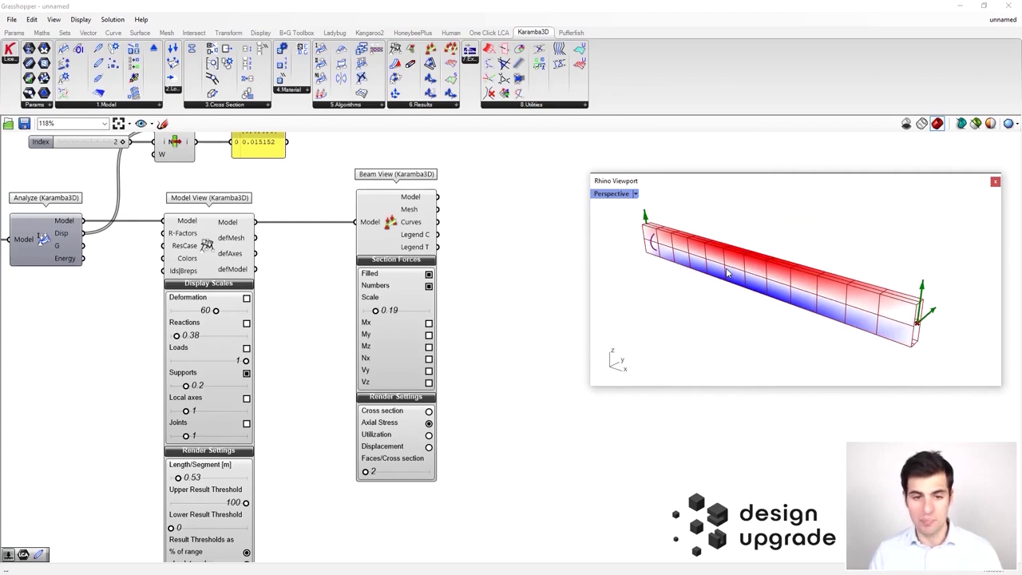
pyautogui.moveTo(728, 272); pyautogui.dragTo(787, 262, button='right')
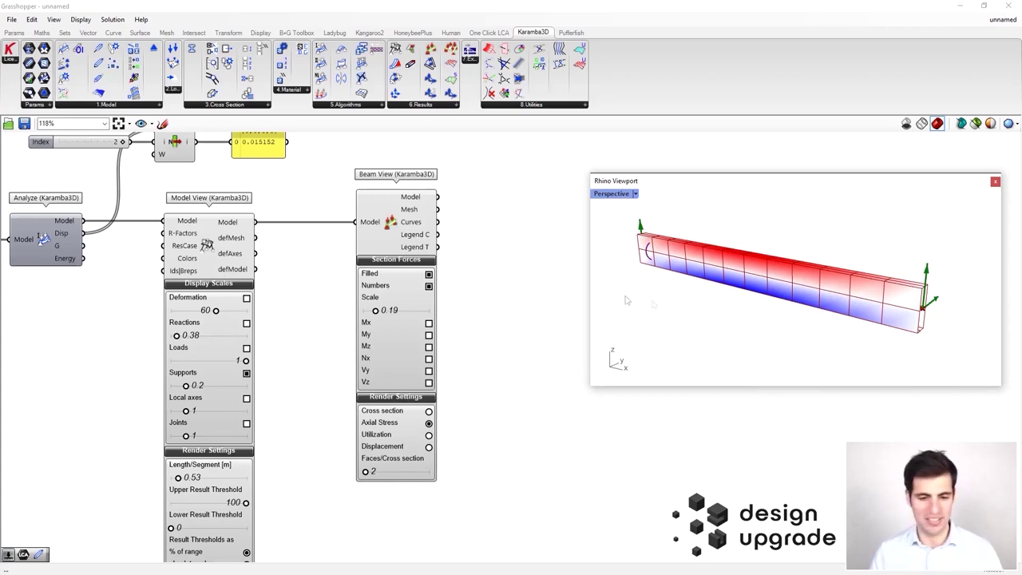
pyautogui.moveTo(732, 259)
pyautogui.mouseDown(button='right')
pyautogui.moveTo(739, 272)
pyautogui.moveTo(739, 264)
pyautogui.mouseUp(button='right')
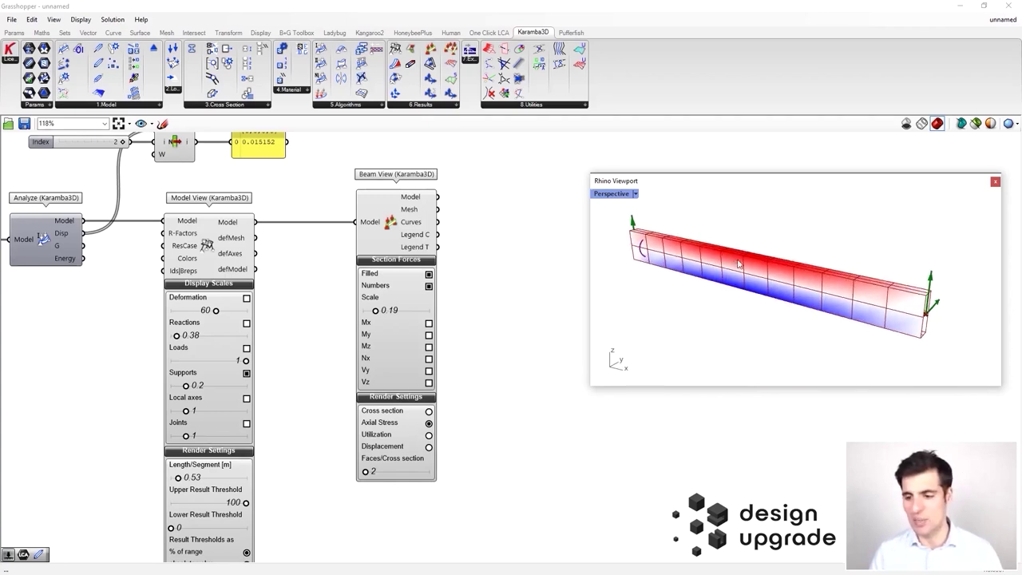
# Step: Add a Legend component beside Beam View and connect Legend C and Legend T to its C and T inputs
pyautogui.moveTo(520, 282); pyautogui.dragTo(449, 242, button='right')
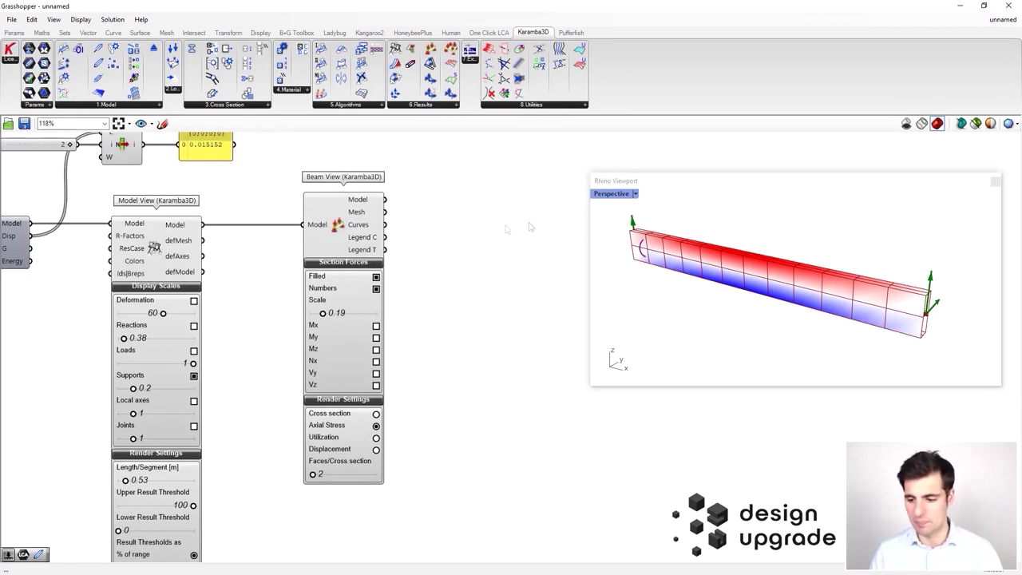
pyautogui.doubleClick(434, 241)
pyautogui.write('leg')
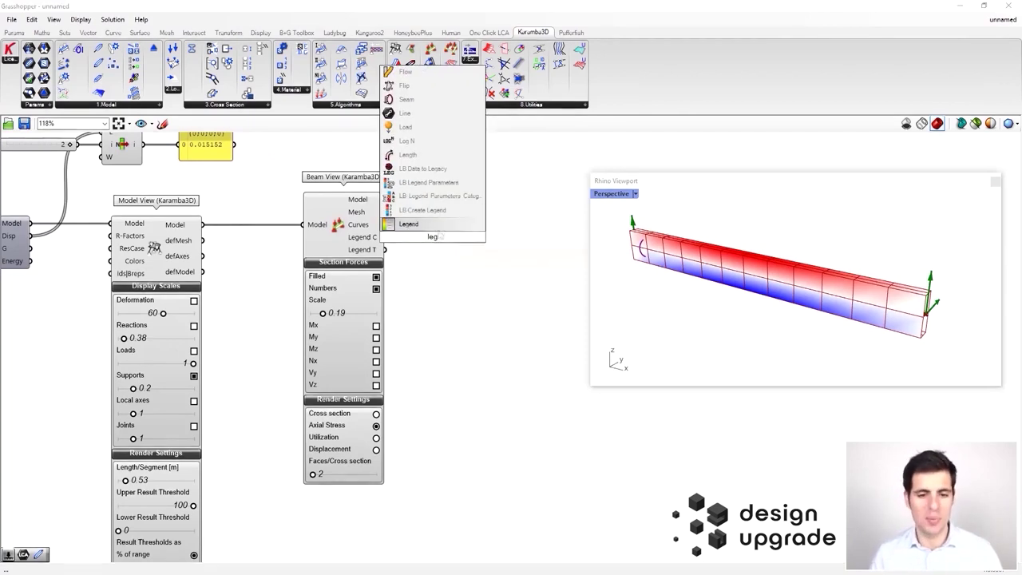
pyautogui.click(436, 225)
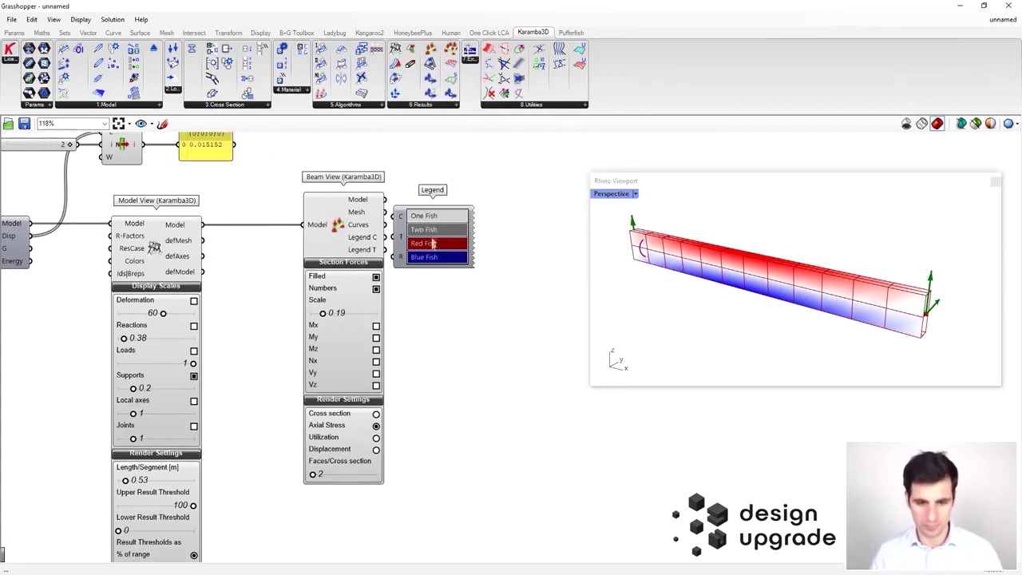
pyautogui.moveTo(434, 242); pyautogui.dragTo(469, 242)
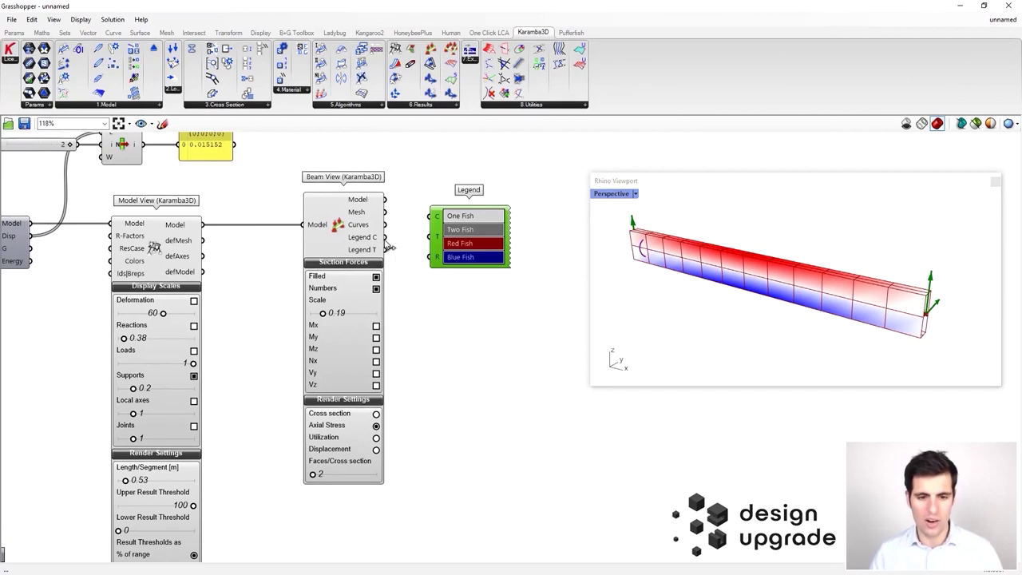
pyautogui.moveTo(405, 235); pyautogui.dragTo(433, 216)
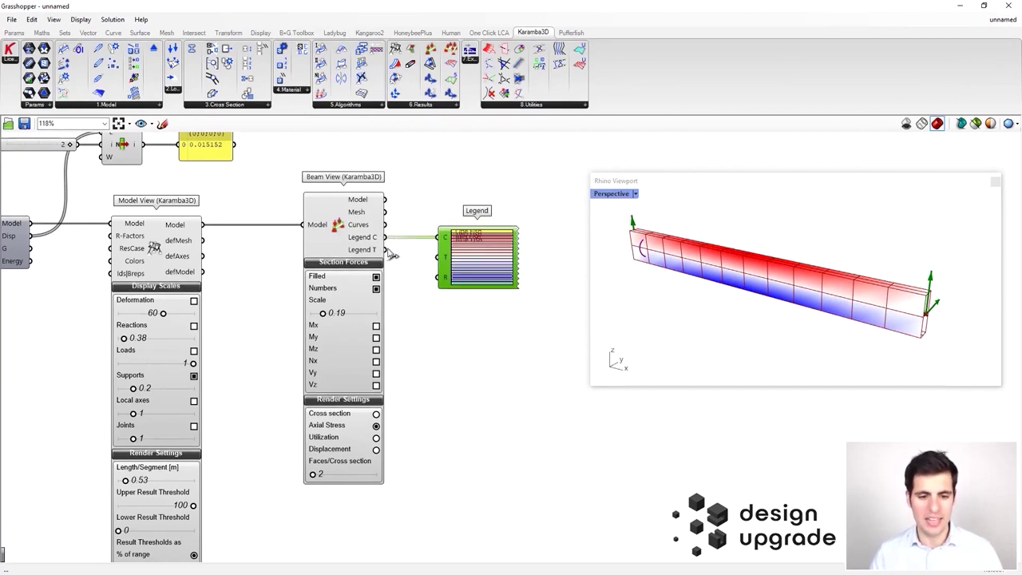
pyautogui.moveTo(391, 254); pyautogui.dragTo(445, 256)
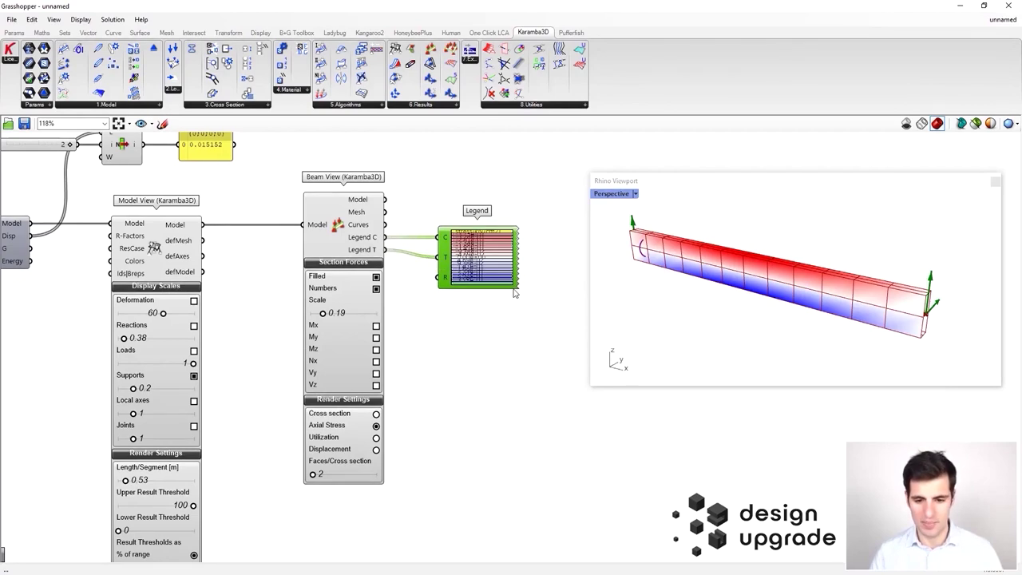
# Step: Enlarge the Legend until its stress values are readable and place it beside Beam View with some spacing
pyautogui.moveTo(515, 286); pyautogui.dragTo(588, 483)
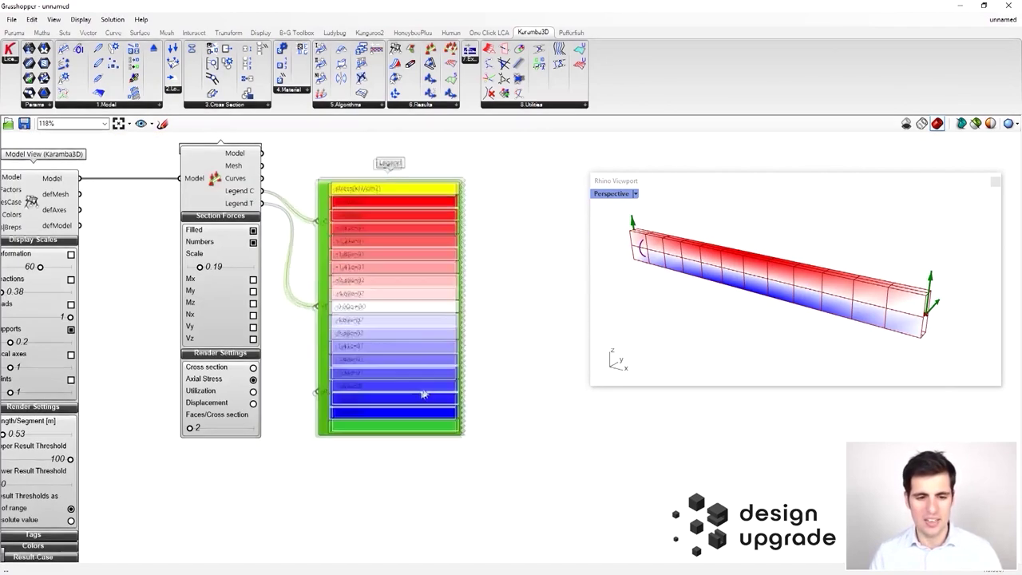
pyautogui.moveTo(423, 394); pyautogui.dragTo(468, 365)
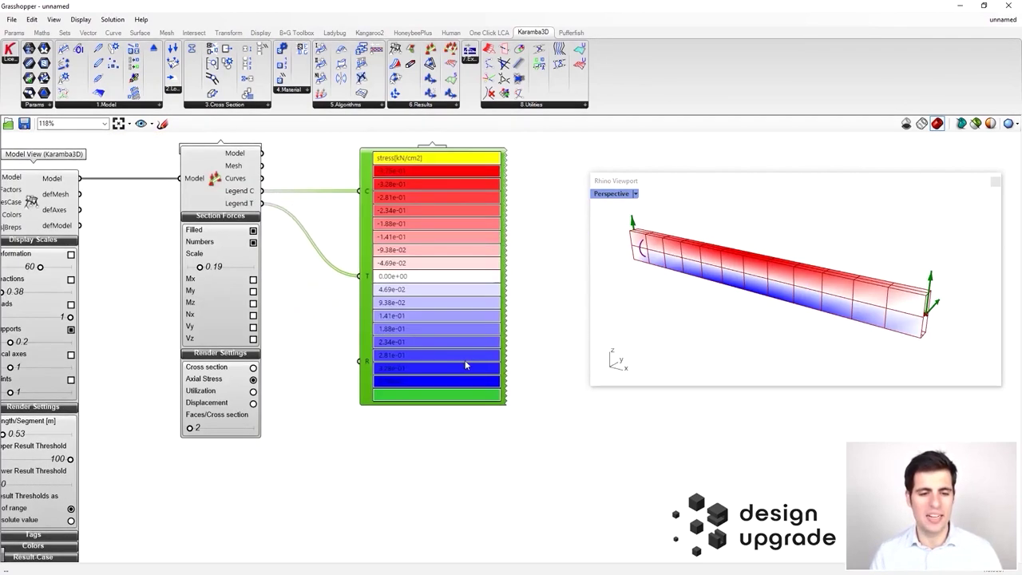
pyautogui.moveTo(349, 207); pyautogui.dragTo(353, 265, button='right')
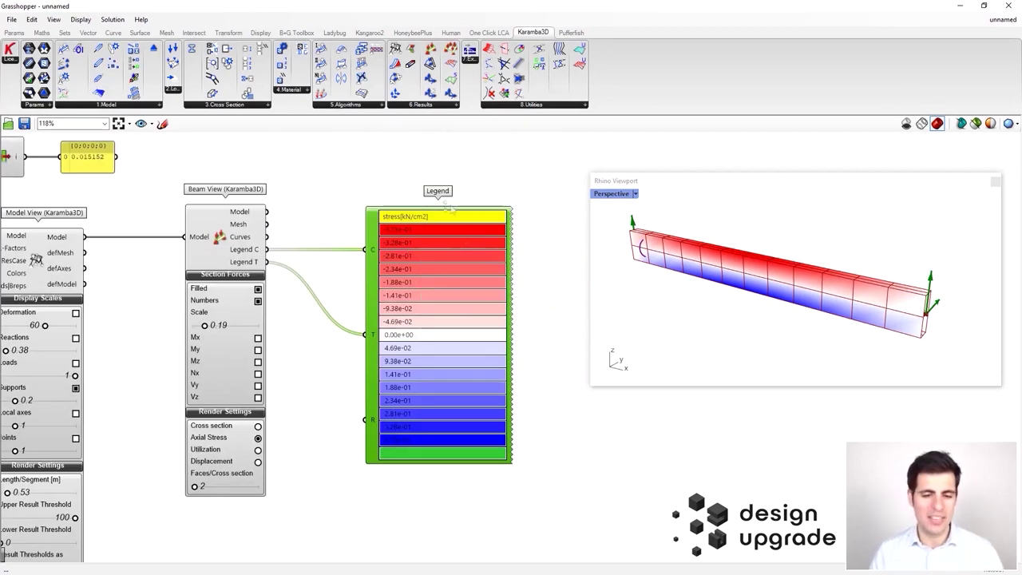
pyautogui.moveTo(415, 281); pyautogui.dragTo(439, 281)
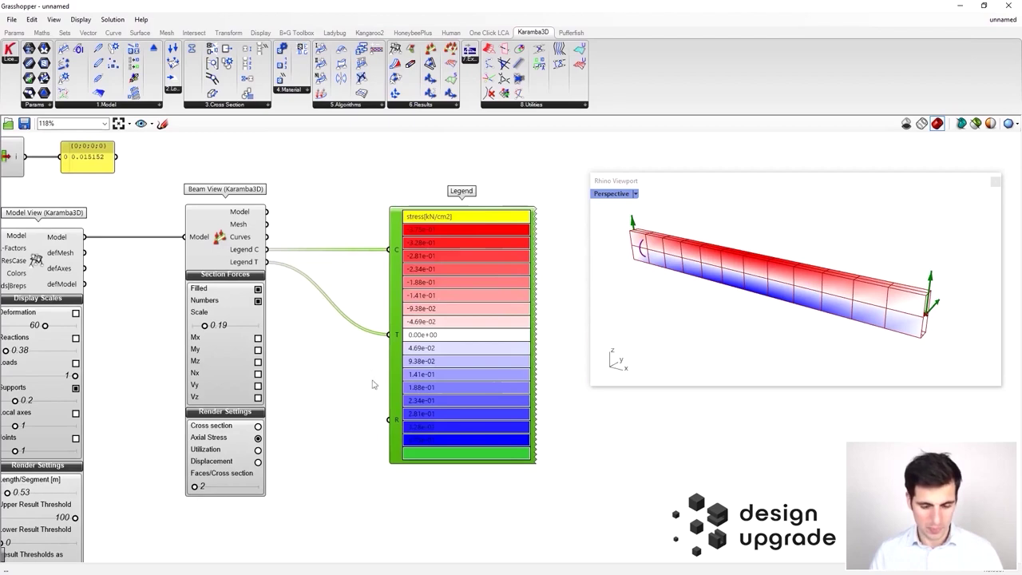
# Step: Try a Rectangle component for the Legend's optional R input and delete it
pyautogui.moveTo(372, 380); pyautogui.dragTo(369, 353, button='right')
pyautogui.click(368, 438)
pyautogui.doubleClick(360, 408)
pyautogui.click(376, 474)
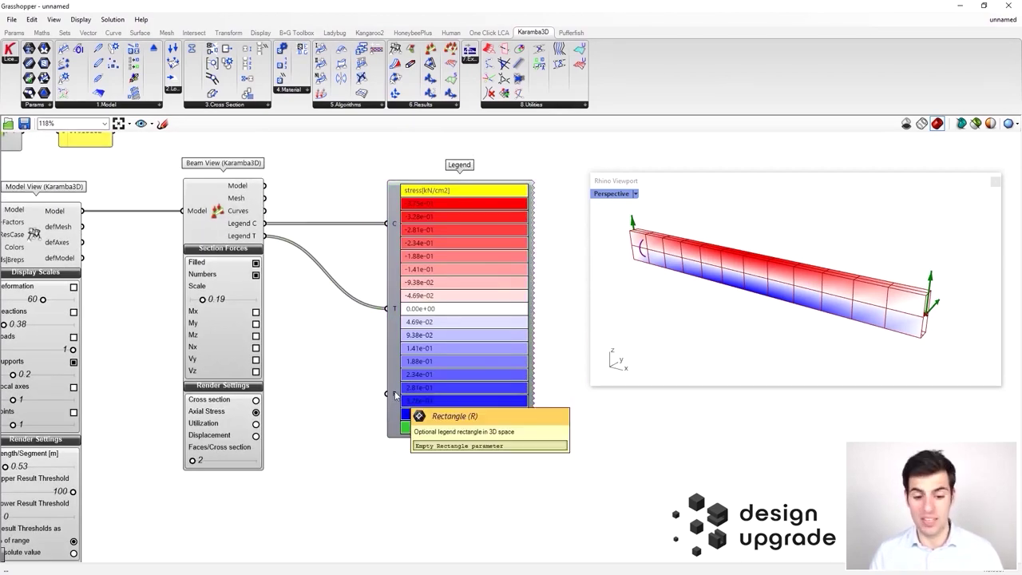
pyautogui.doubleClick(361, 420)
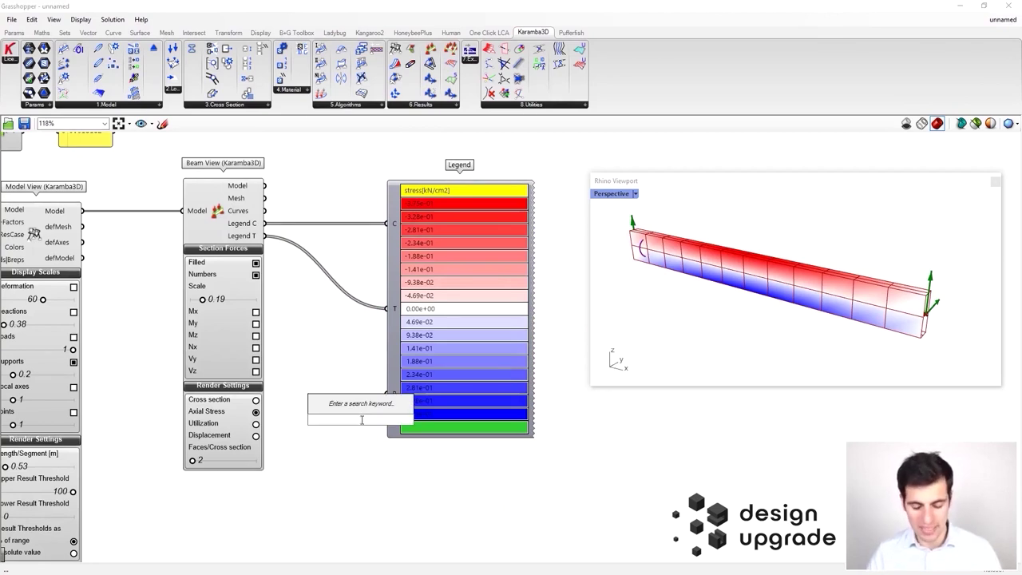
pyautogui.write('rec')
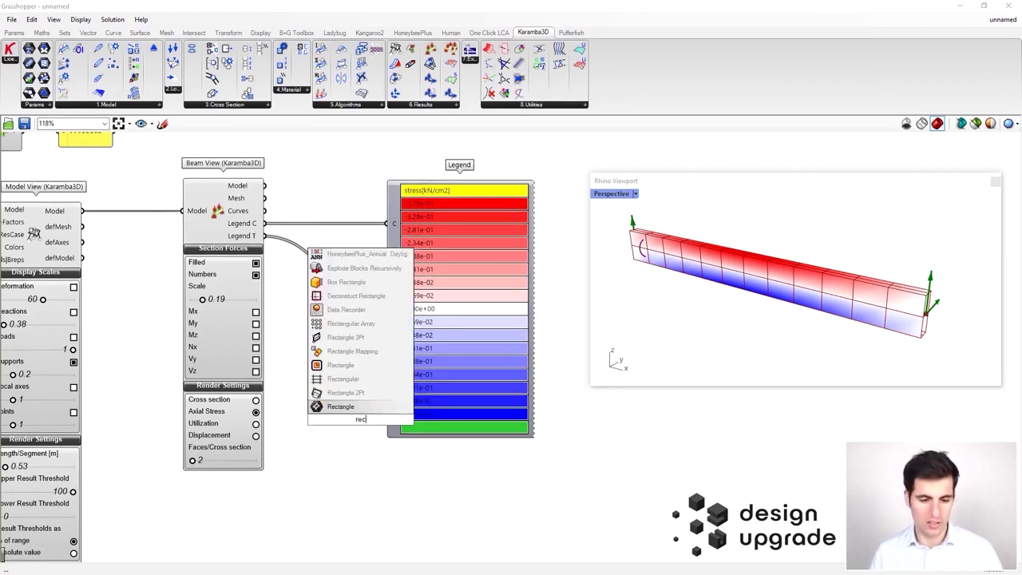
pyautogui.click(344, 403)
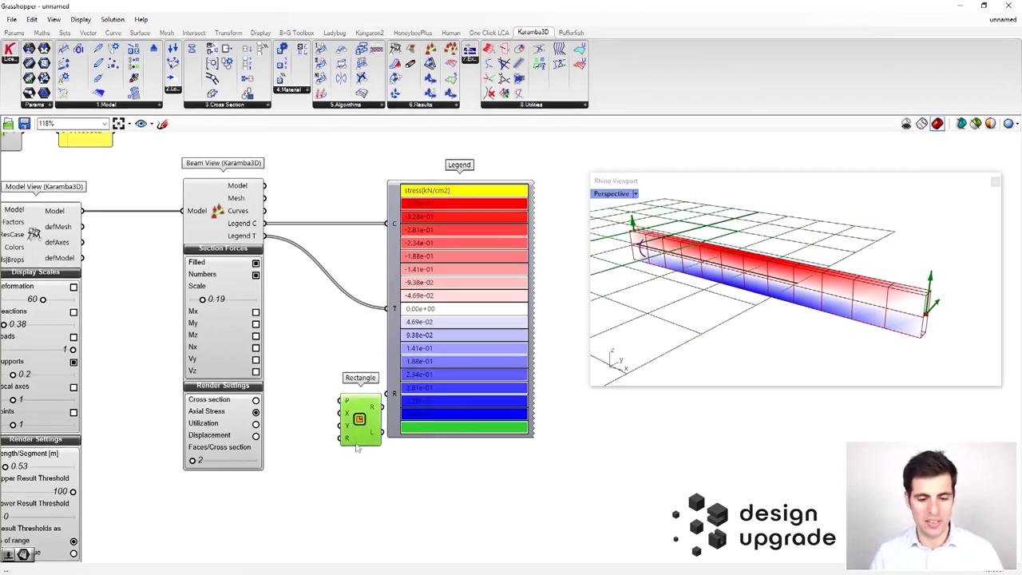
pyautogui.moveTo(364, 415); pyautogui.dragTo(388, 394)
pyautogui.moveTo(792, 273); pyautogui.dragTo(696, 276, button='right')
pyautogui.moveTo(378, 509); pyautogui.dragTo(323, 403)
pyautogui.press('Delete')
# Step: Move the Legend closer to Beam View and compare its stress values with the colours on the beam
pyautogui.click(444, 317)
pyautogui.moveTo(442, 312); pyautogui.dragTo(406, 297)
pyautogui.moveTo(354, 286); pyautogui.dragTo(395, 307, button='right')
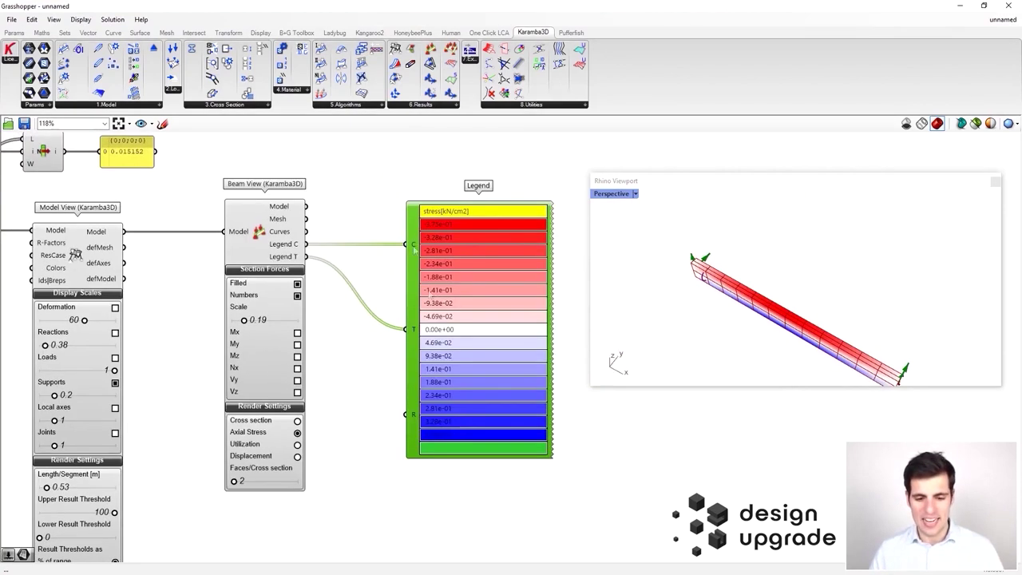
pyautogui.scroll(2, 412, 185)
pyautogui.moveTo(759, 264); pyautogui.dragTo(814, 267, button='right')
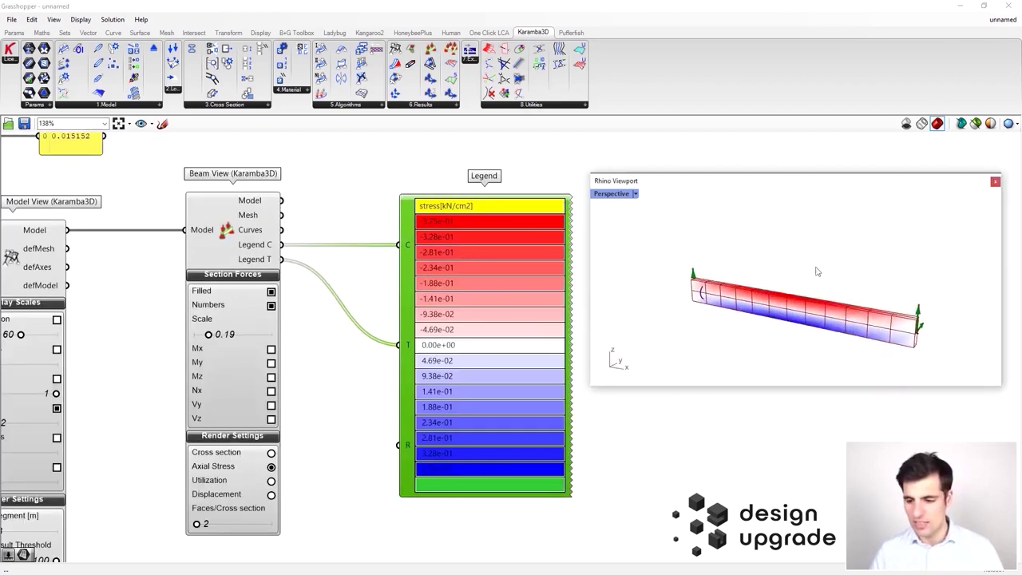
pyautogui.moveTo(542, 524); pyautogui.dragTo(495, 523, button='right')
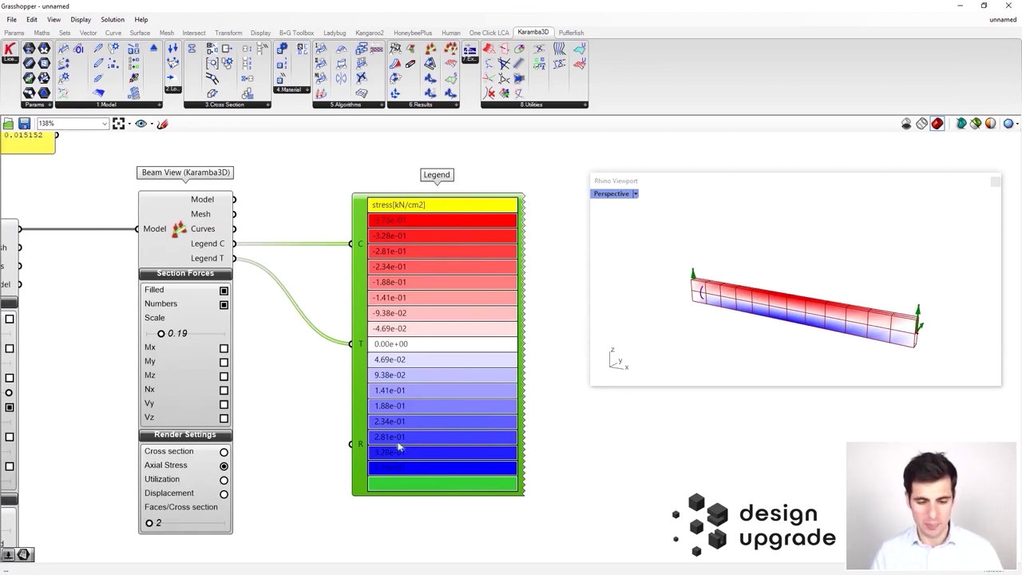
pyautogui.moveTo(824, 229); pyautogui.dragTo(822, 253, button='right')
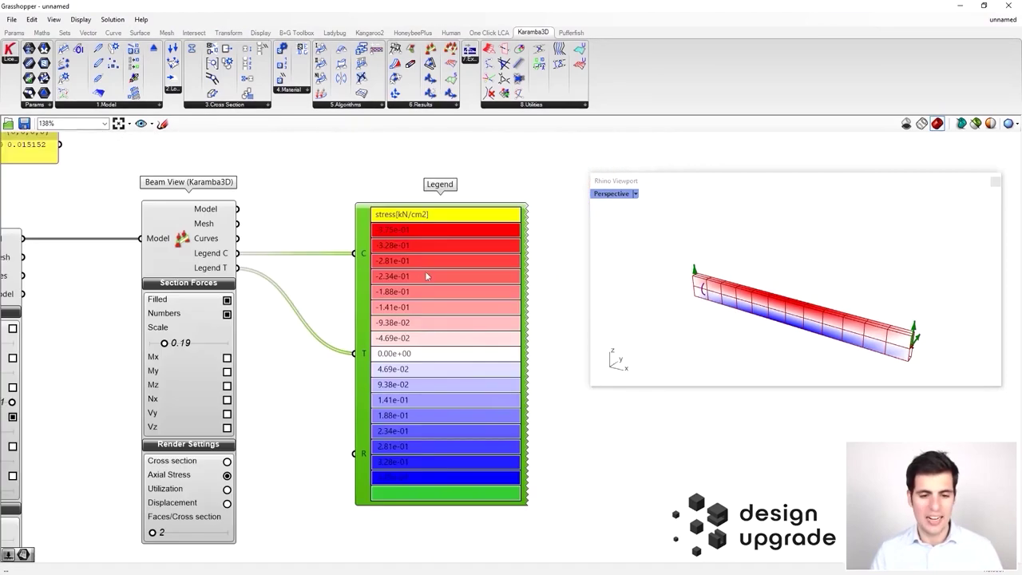
pyautogui.moveTo(426, 275); pyautogui.dragTo(394, 275)
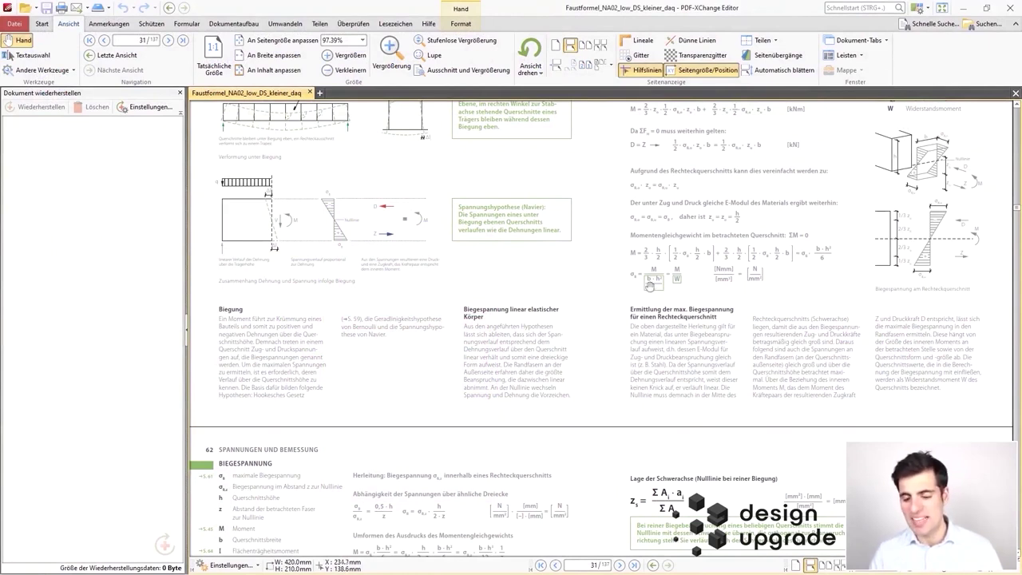
# Step: In the Faustformel PDF in PDF-XChange Editor, examine the bending stress formula for a rectangular cross-section
pyautogui.keyDown('ctrl'); pyautogui.scroll(4, 667, 284); pyautogui.keyUp('ctrl')
pyautogui.moveTo(730, 263); pyautogui.dragTo(672, 276)
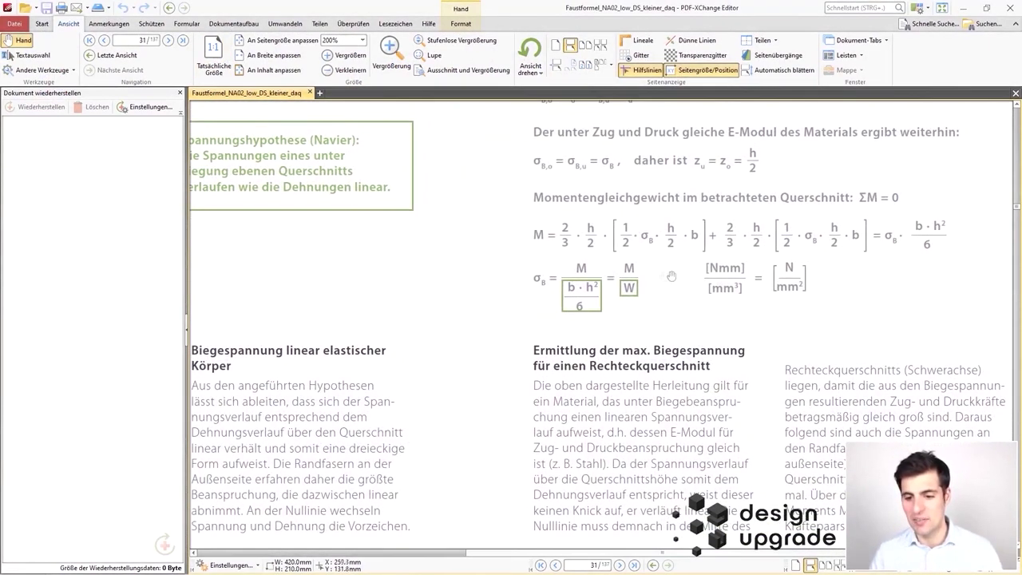
pyautogui.moveTo(587, 292); pyautogui.dragTo(565, 306)
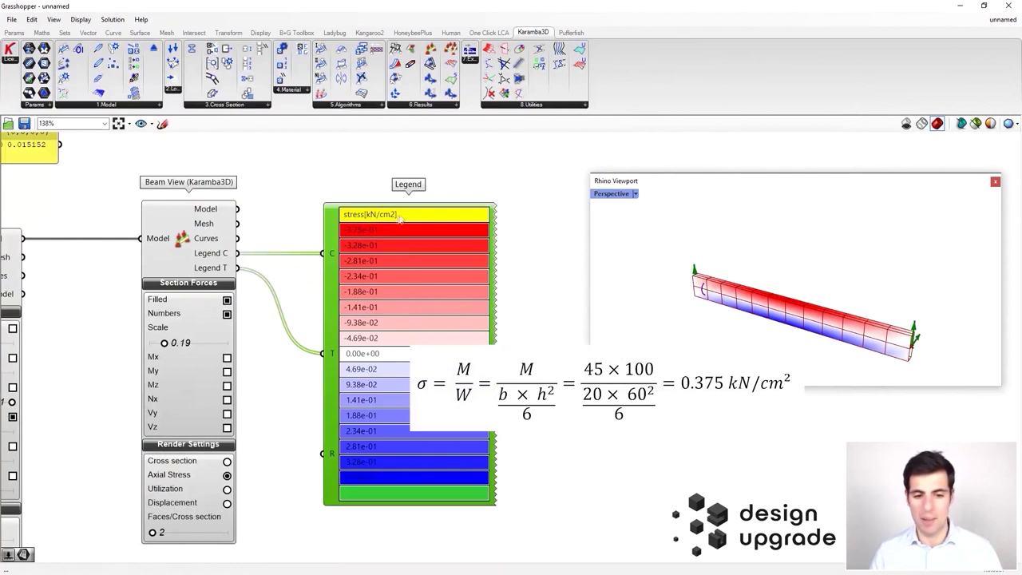
# Step: Switch back to Grasshopper and shift the Material Selection component slightly closer to the Cross Section component
pyautogui.moveTo(803, 312); pyautogui.dragTo(821, 284, button='right')
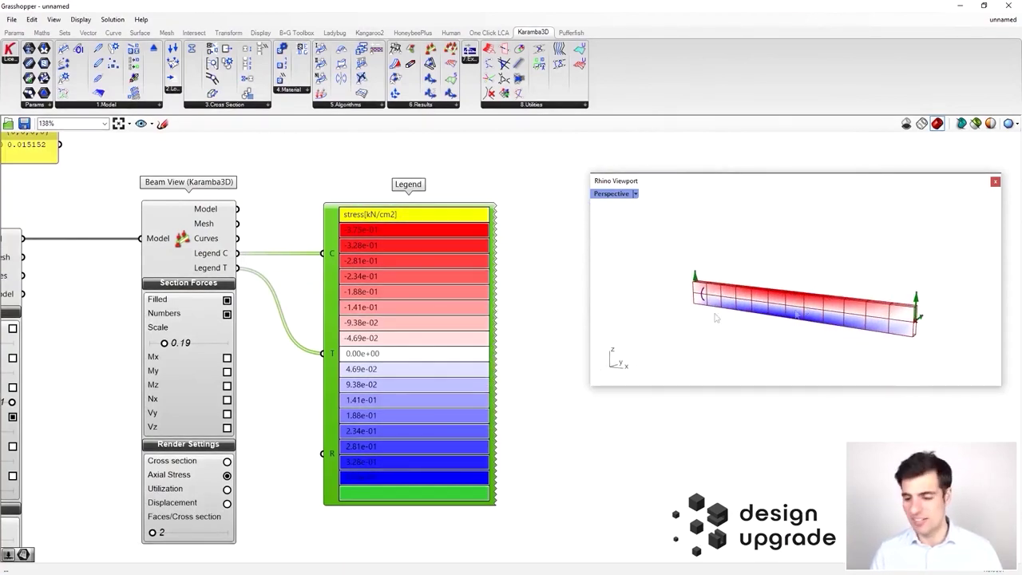
pyautogui.scroll(-3, 679, 391)
pyautogui.moveTo(372, 314); pyautogui.dragTo(753, 434, button='right')
pyautogui.scroll(3, 166, 232)
pyautogui.click(177, 243)
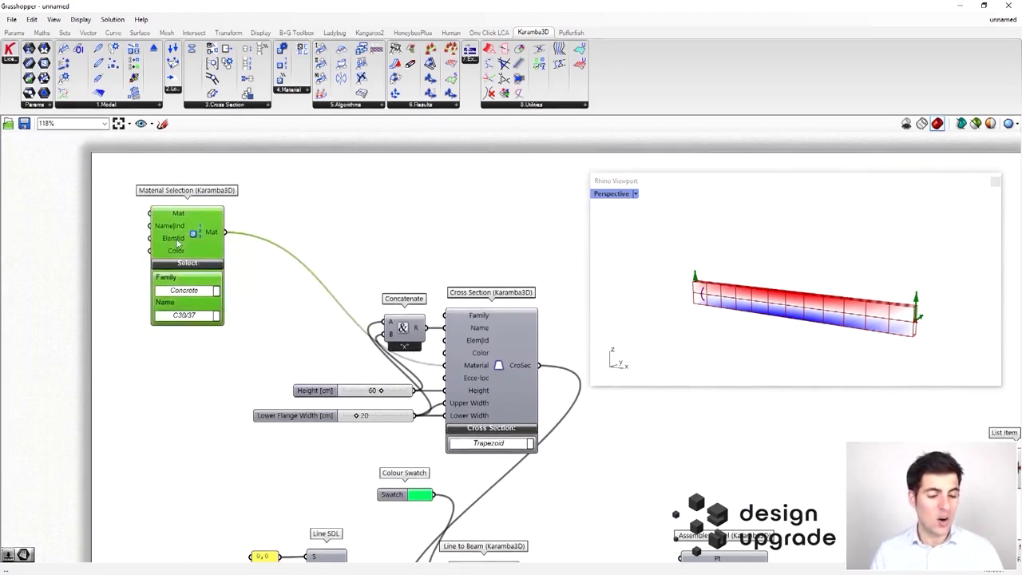
pyautogui.moveTo(178, 243); pyautogui.dragTo(187, 258)
pyautogui.click(210, 353)
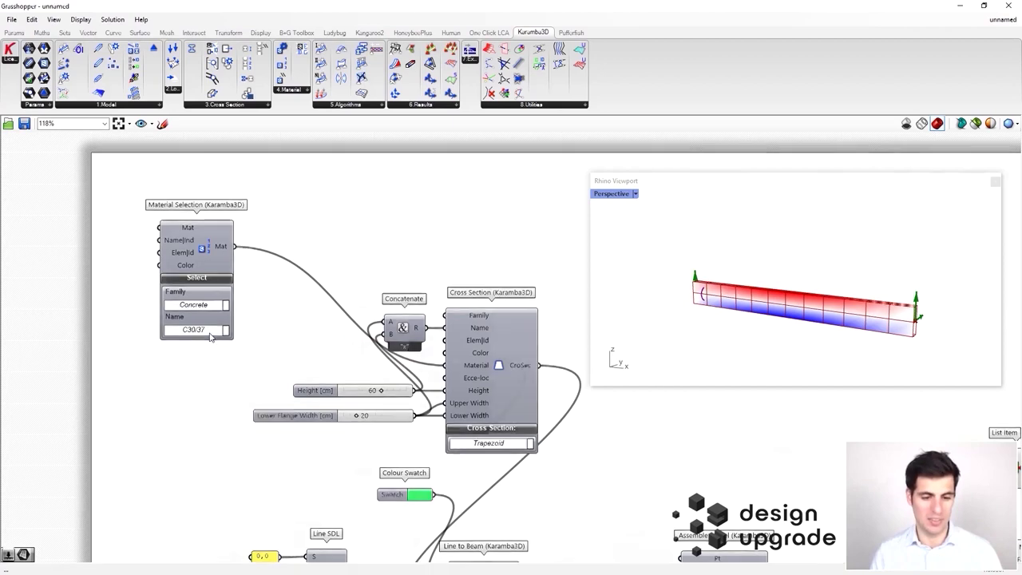
# Step: Return to the Legend and compare its extreme stress values with the beam's colours
pyautogui.scroll(-5, 246, 403)
pyautogui.scroll(5, 531, 450)
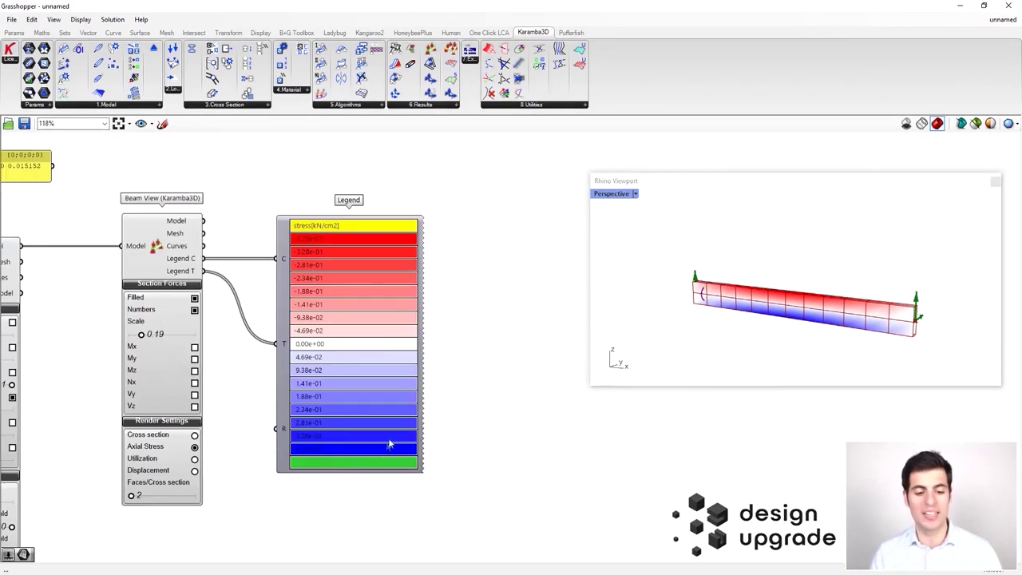
pyautogui.scroll(3, 389, 444)
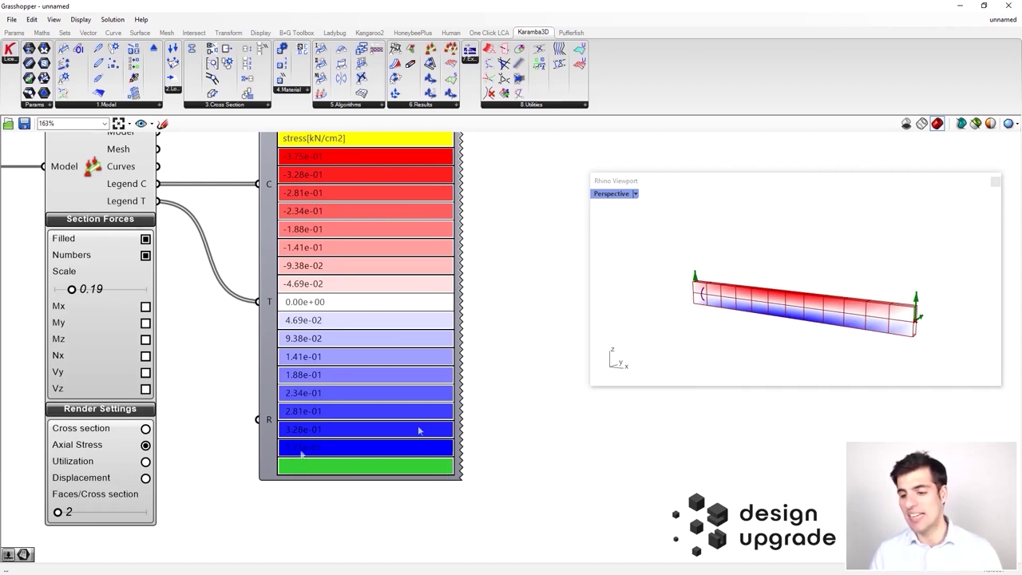
pyautogui.keyDown('shift'); pyautogui.moveTo(802, 317); pyautogui.dragTo(769, 293, button='right'); pyautogui.keyUp('shift')
pyautogui.scroll(2, 769, 292)
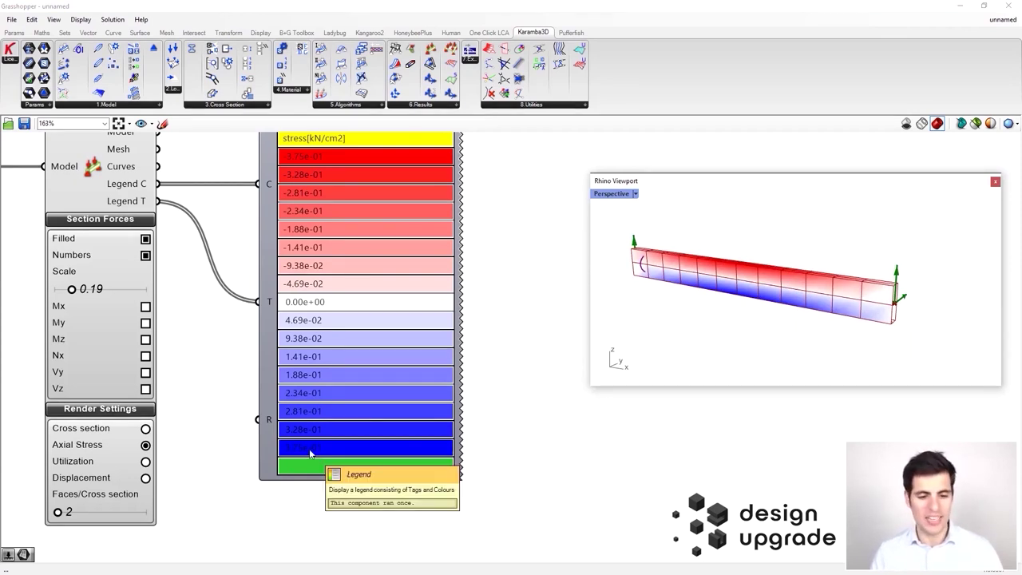
pyautogui.scroll(-1, 320, 455)
pyautogui.moveTo(227, 366); pyautogui.dragTo(289, 383, button='right')
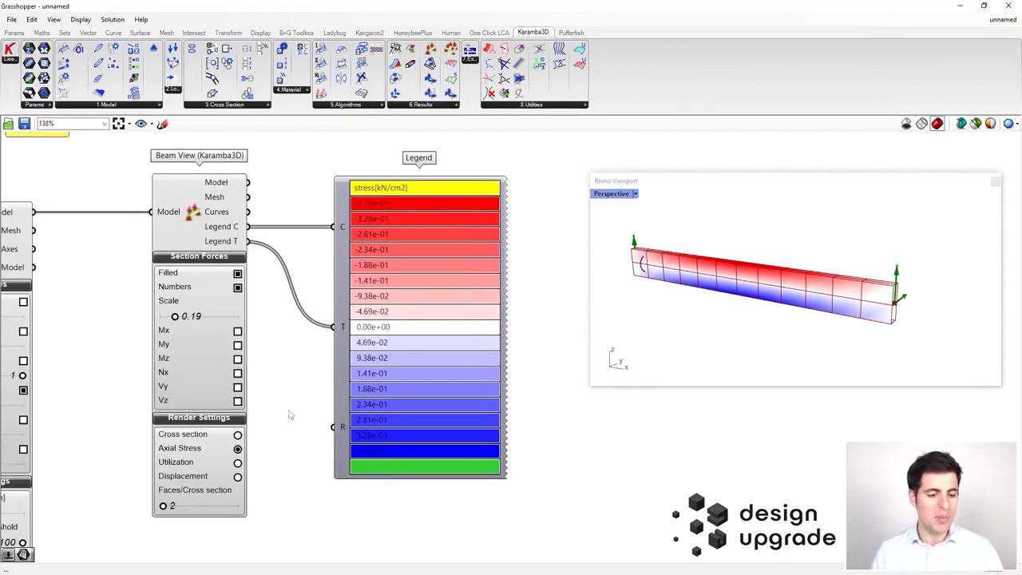
# Step: Render the beam by Utilization to read the Legend's percentages, and return to Axial Stress
pyautogui.moveTo(269, 463); pyautogui.dragTo(287, 472, button='right')
pyautogui.click(255, 473)
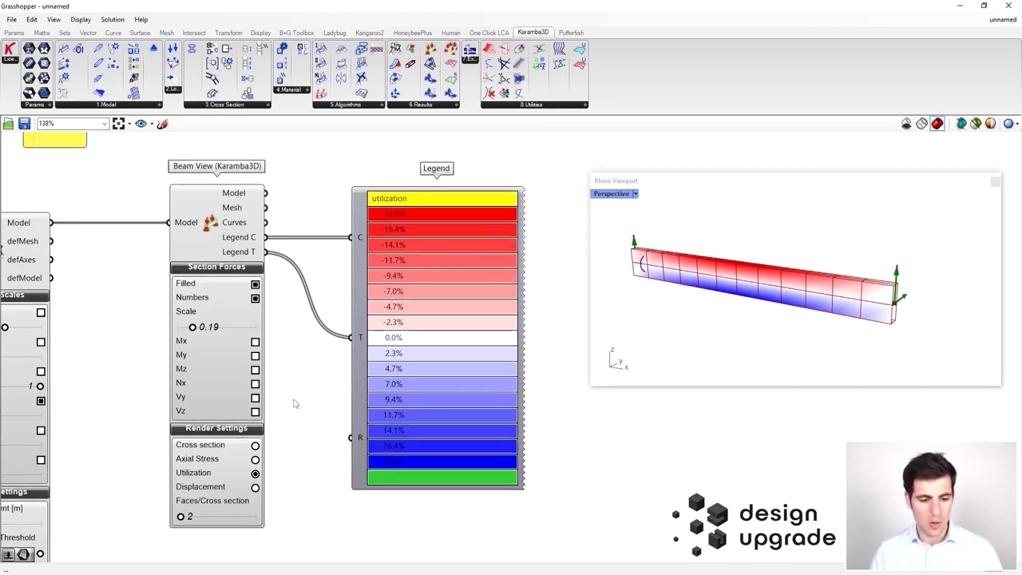
pyautogui.click(255, 459)
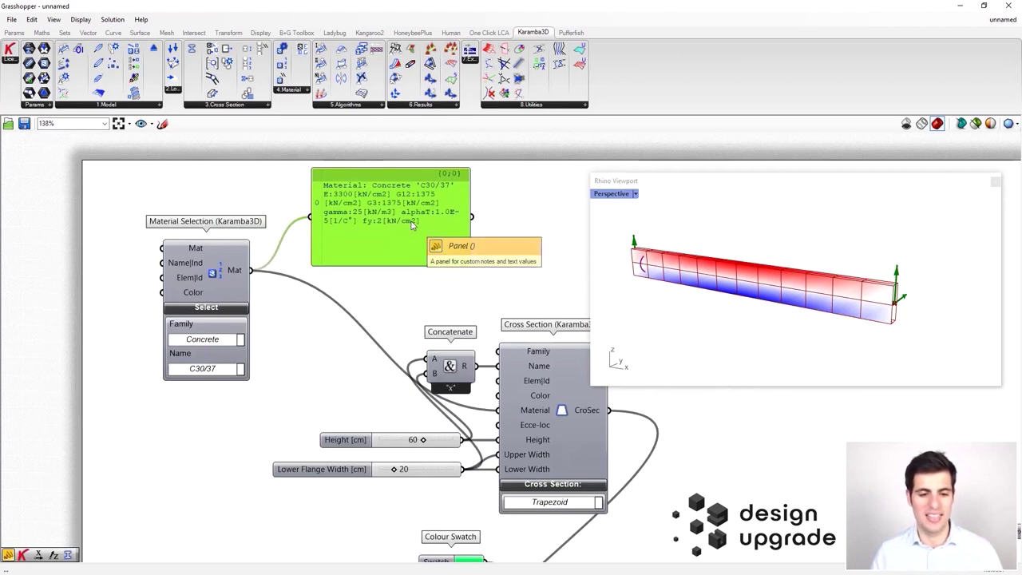
# Step: Read the C30/37 concrete properties, including fy, in the panel attached to Material Selection, and delete that panel
pyautogui.scroll(2, 377, 223)
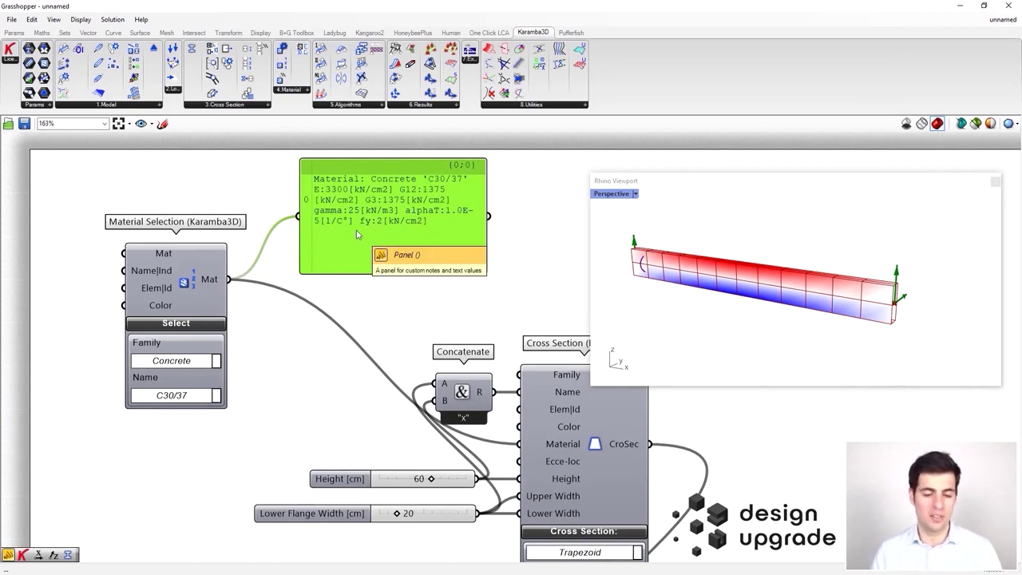
pyautogui.scroll(-1, 407, 239)
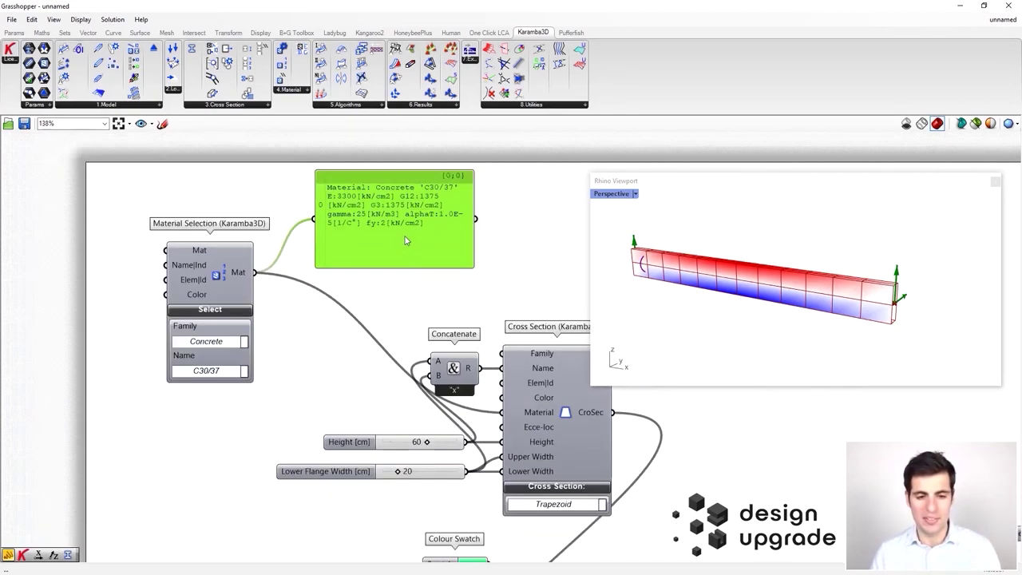
pyautogui.press('Delete')
# Step: Return to Beam View, render the beam by Utilization, and examine the percentages in the Legend
pyautogui.scroll(-4, 418, 238)
pyautogui.moveTo(527, 226); pyautogui.dragTo(10, 173, button='right')
pyautogui.moveTo(421, 309); pyautogui.dragTo(427, 291, button='right')
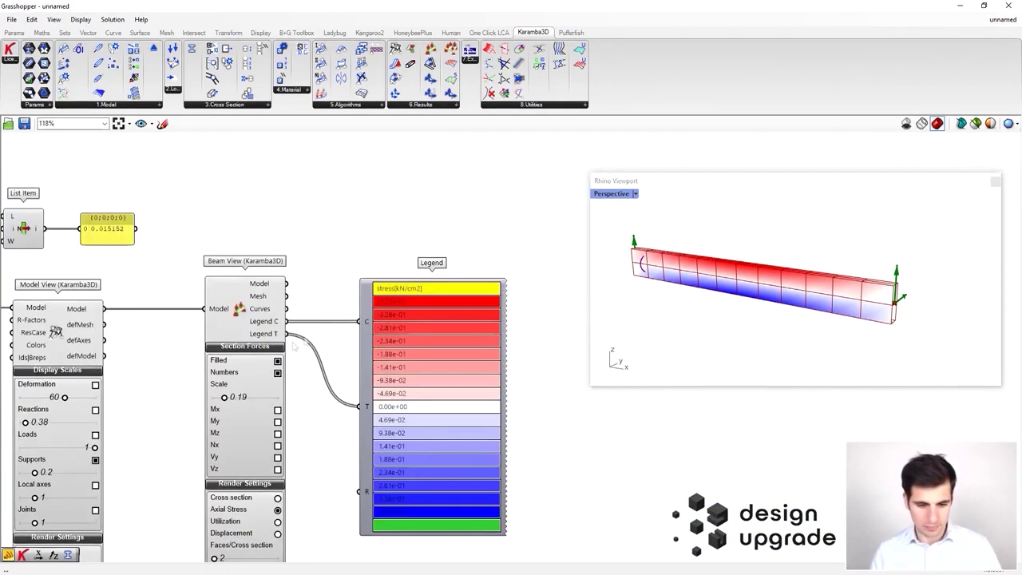
pyautogui.scroll(1, 401, 331)
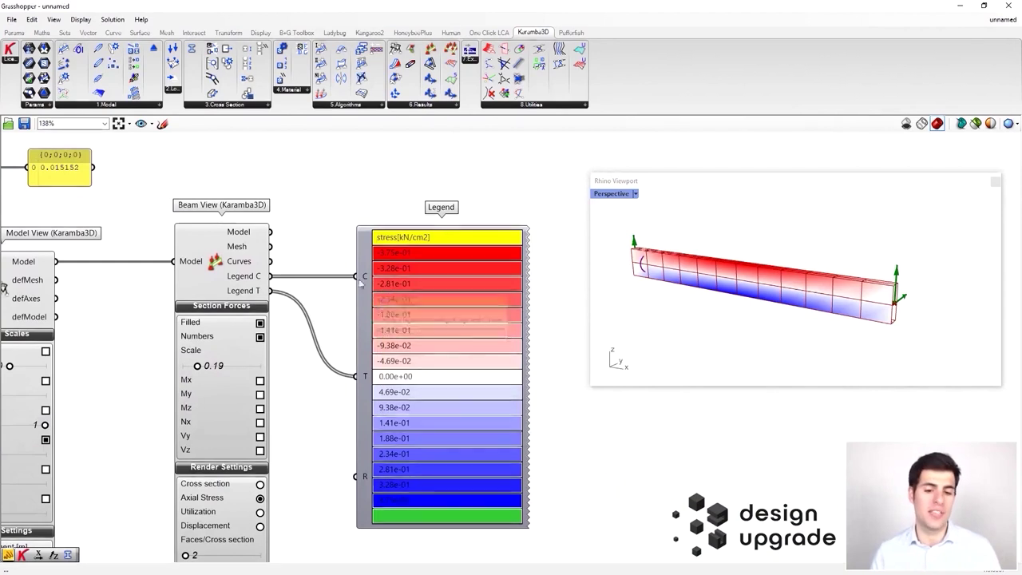
pyautogui.click(260, 512)
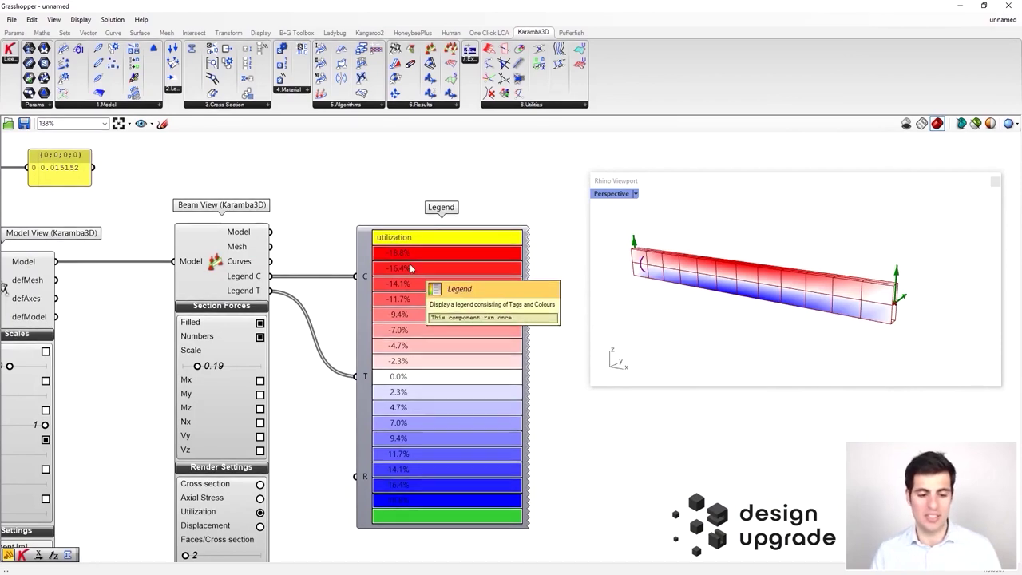
pyautogui.scroll(-1, 409, 263)
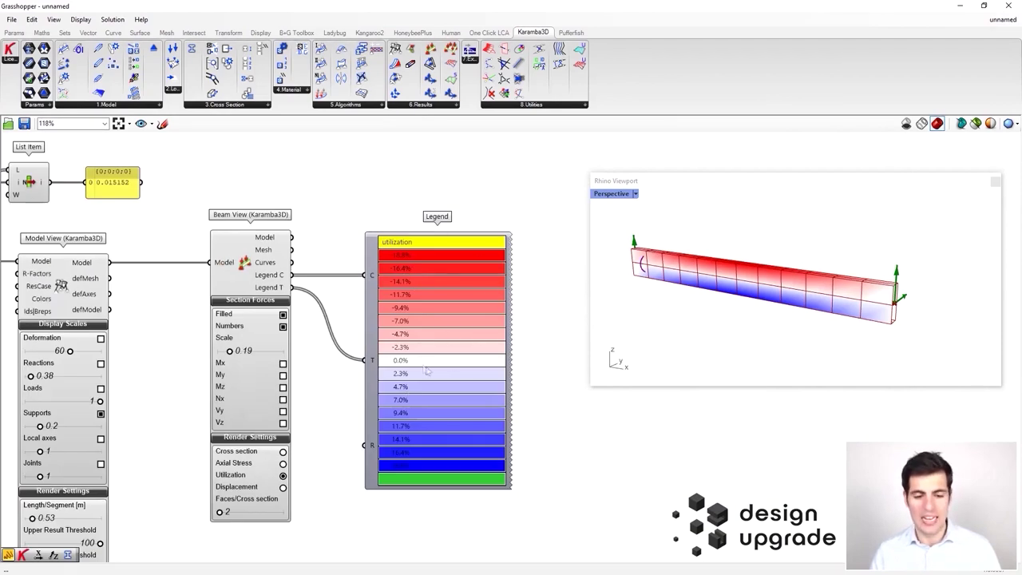
pyautogui.scroll(1, 427, 371)
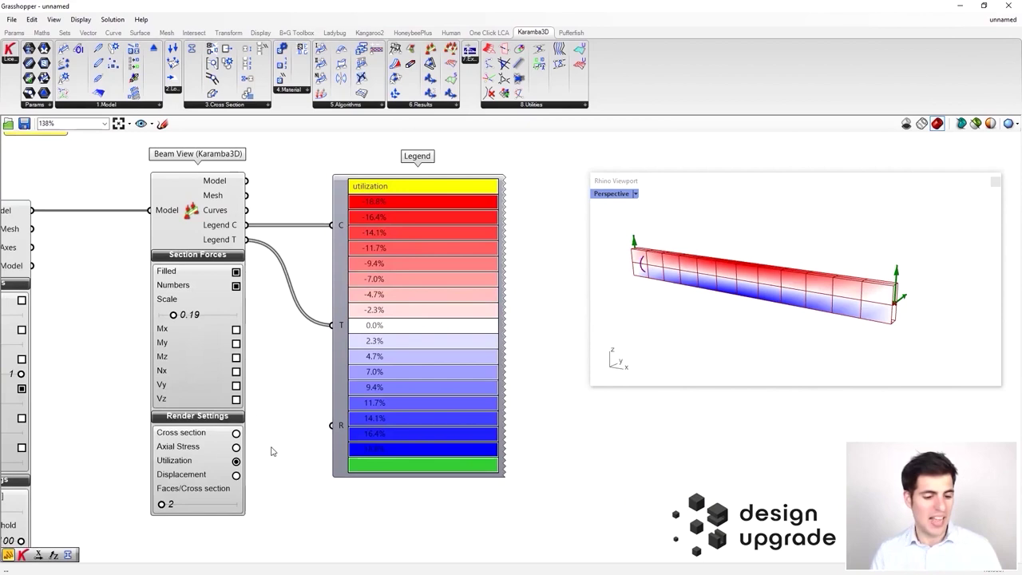
# Step: Set Faces/Cross section to 4 while comparing the Displacement and Utilization renderings, and finish on Axial Stress
pyautogui.click(236, 475)
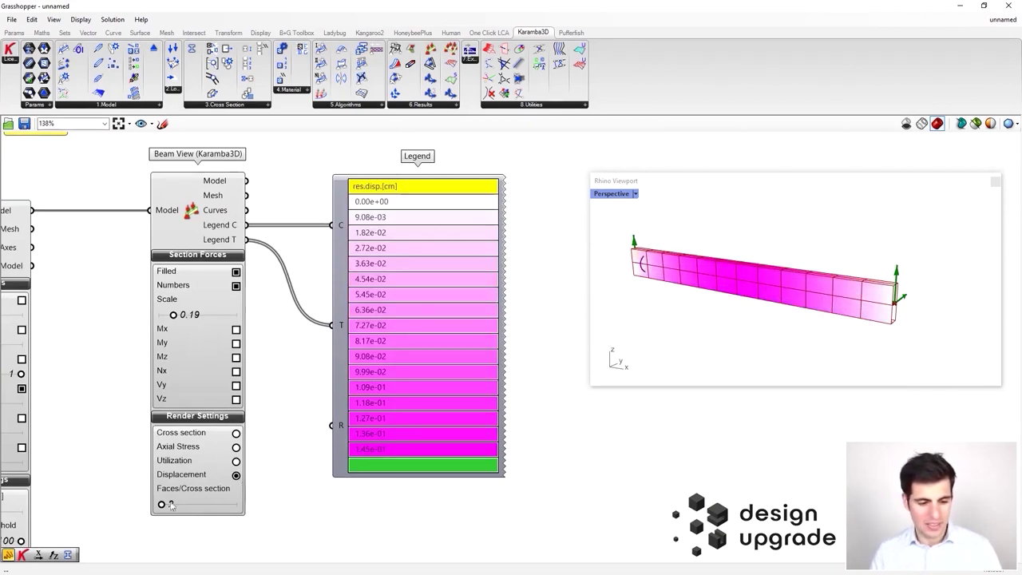
pyautogui.moveTo(163, 504)
pyautogui.mouseDown()
pyautogui.moveTo(181, 505)
pyautogui.moveTo(169, 512)
pyautogui.mouseUp()
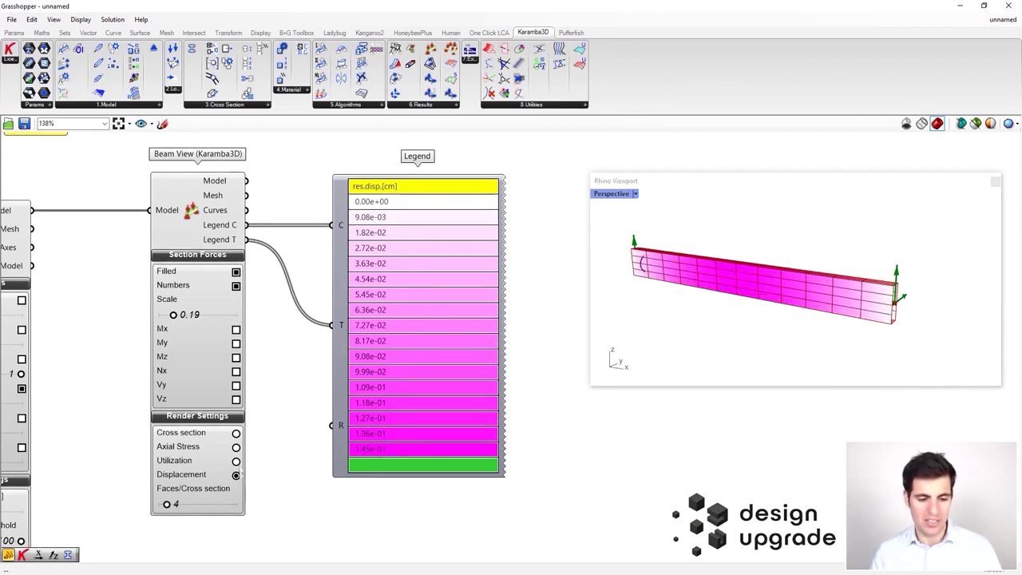
pyautogui.click(236, 461)
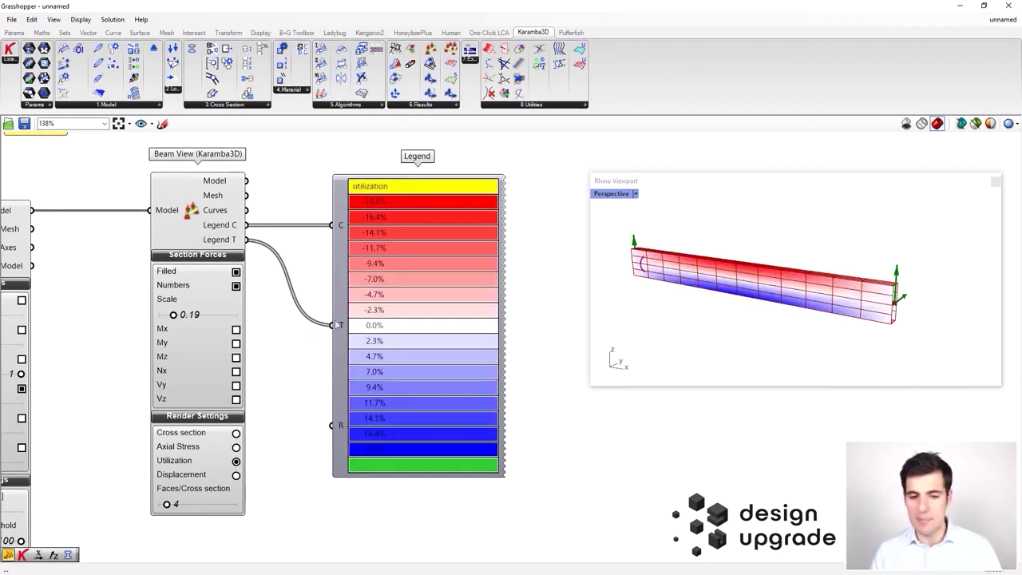
pyautogui.click(236, 447)
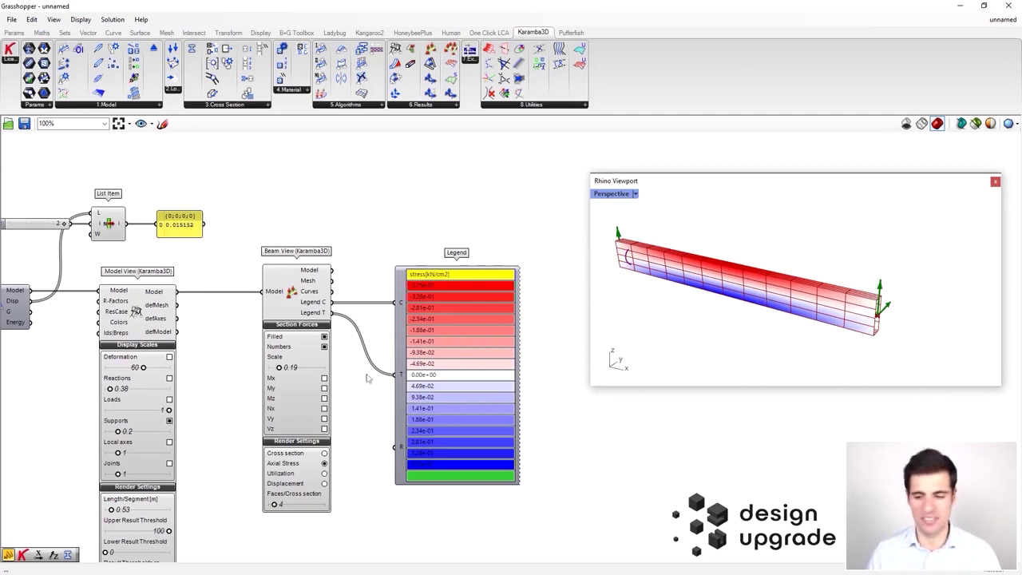
# Step: Display the My bending moment diagram with the beam rendered by Cross section, and inspect it along the beam
pyautogui.scroll(3, 745, 286)
pyautogui.keyDown('shift'); pyautogui.moveTo(745, 285); pyautogui.dragTo(724, 296, button='right'); pyautogui.keyUp('shift')
pyautogui.moveTo(322, 359); pyautogui.dragTo(377, 313, button='right')
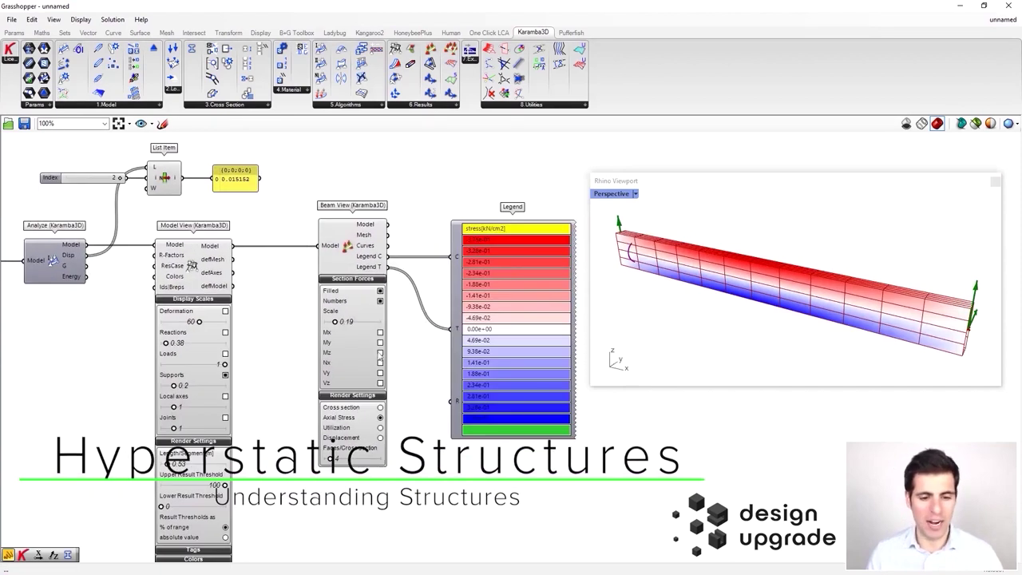
pyautogui.scroll(1, 380, 356)
pyautogui.click(381, 340)
pyautogui.moveTo(739, 299); pyautogui.dragTo(744, 301, button='right')
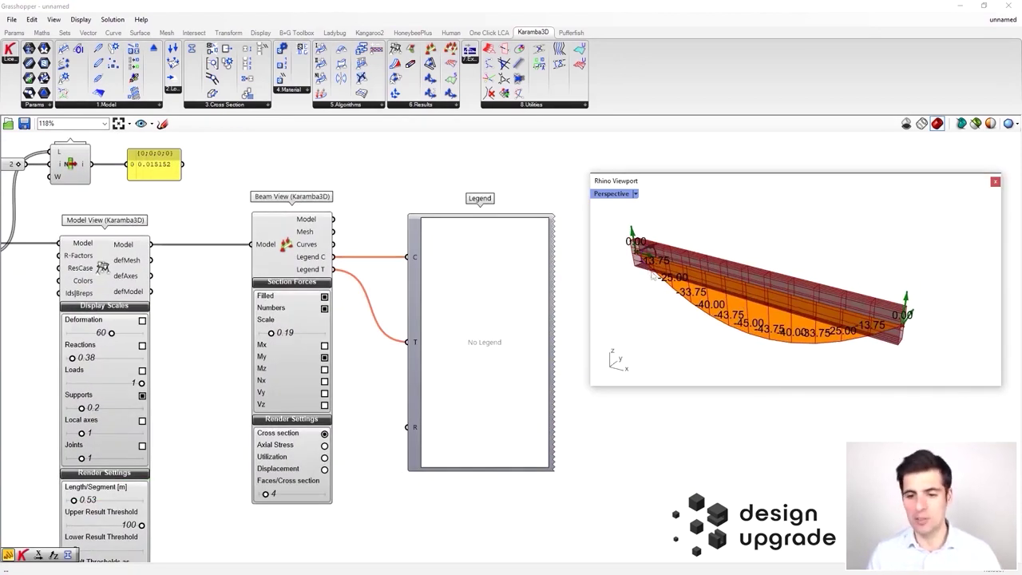
pyautogui.moveTo(652, 272); pyautogui.dragTo(626, 249, button='right')
# Step: Fix the Ry rotation on both Support components at the beam's end points
pyautogui.scroll(-3, 279, 251)
pyautogui.moveTo(120, 284); pyautogui.dragTo(503, 281, button='right')
pyautogui.scroll(5, 385, 358)
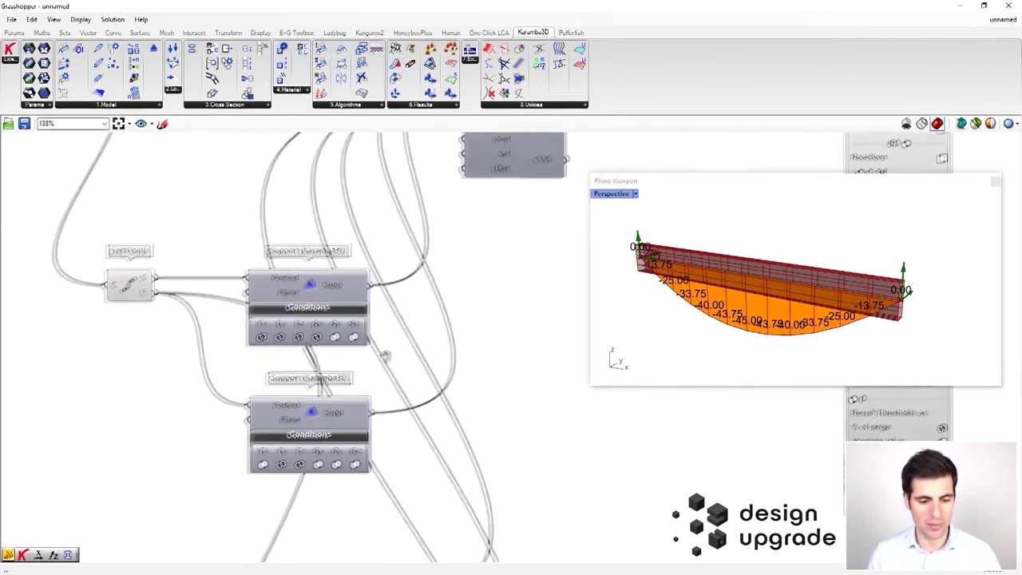
pyautogui.scroll(2, 390, 341)
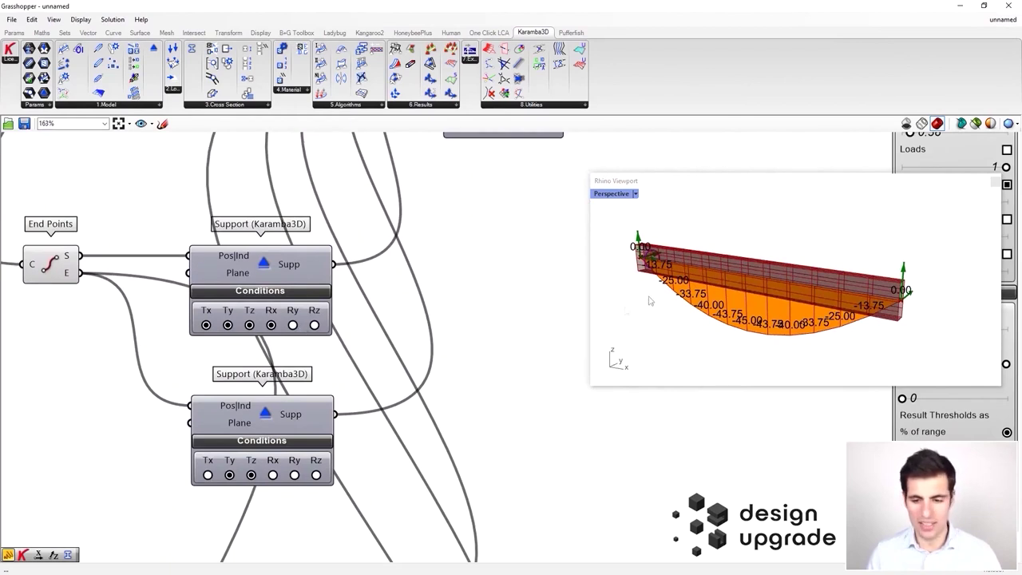
pyautogui.moveTo(691, 275); pyautogui.dragTo(701, 265, button='right')
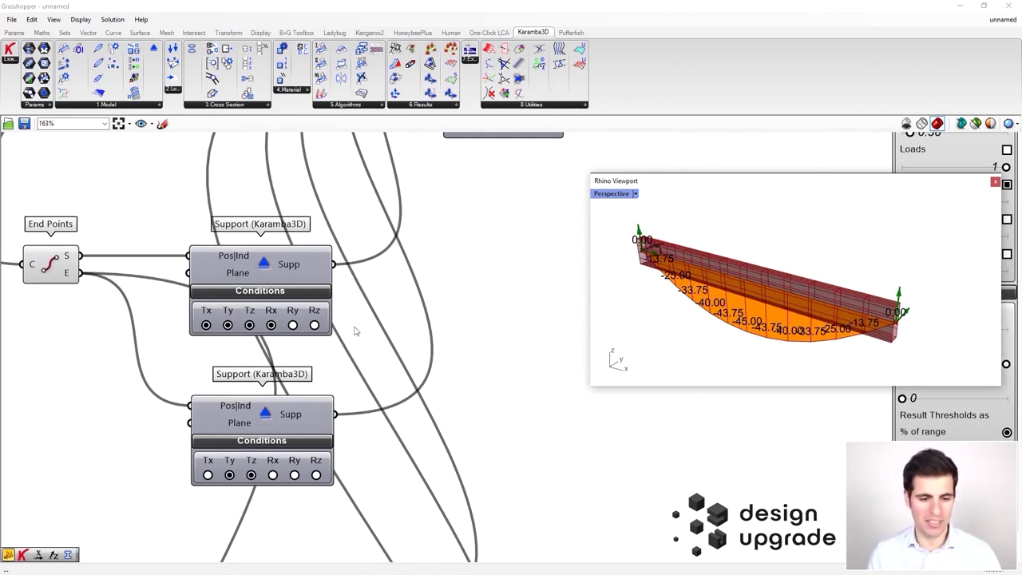
pyautogui.click(292, 325)
pyautogui.moveTo(792, 308); pyautogui.dragTo(829, 273, button='right')
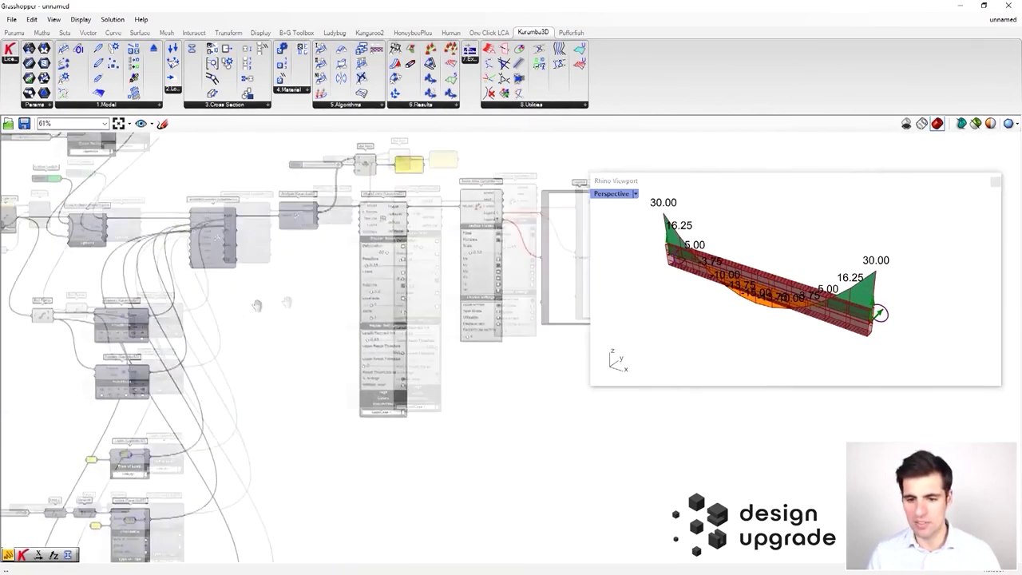
# Step: Turn off the Cross section rendering in Beam View and inspect the My moment diagram of the beam with fixed ends
pyautogui.moveTo(256, 305); pyautogui.dragTo(226, 286, button='right')
pyautogui.scroll(6, 444, 208)
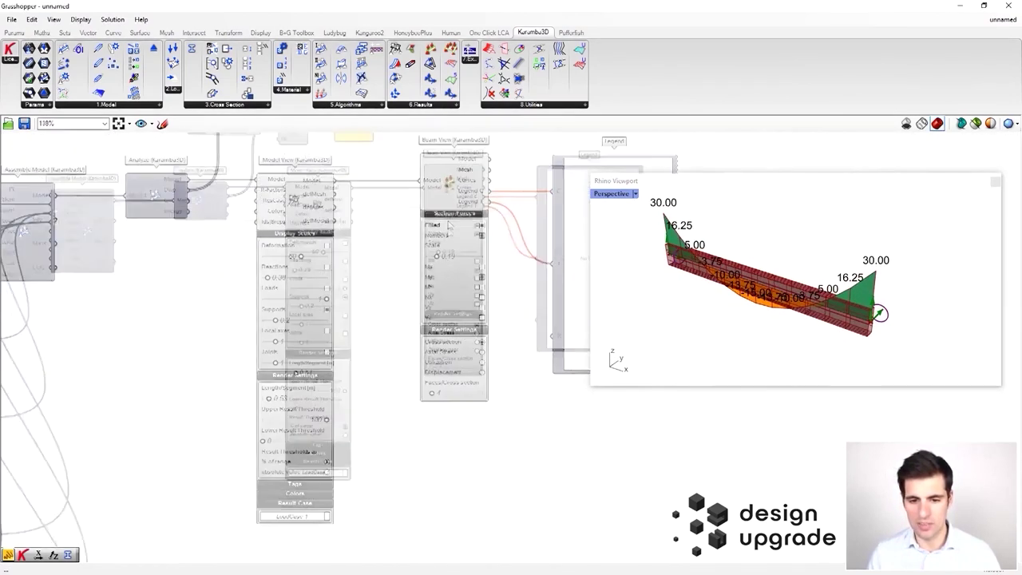
pyautogui.click(503, 420)
pyautogui.scroll(-6, 120, 378)
pyautogui.moveTo(104, 386); pyautogui.dragTo(383, 354, button='right')
pyautogui.scroll(5, 152, 391)
pyautogui.moveTo(668, 293); pyautogui.dragTo(686, 286, button='right')
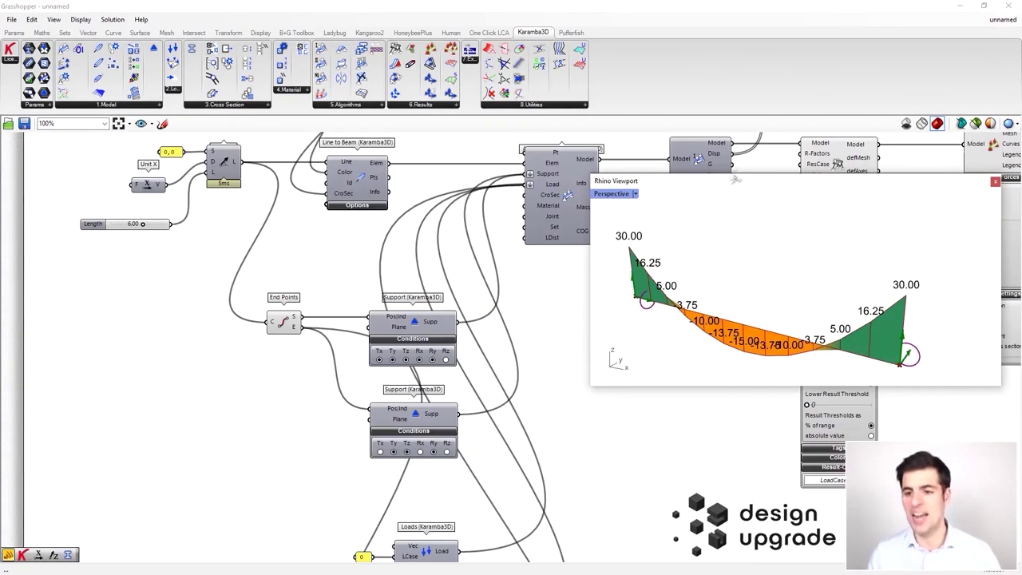
pyautogui.moveTo(747, 182); pyautogui.dragTo(747, 152)
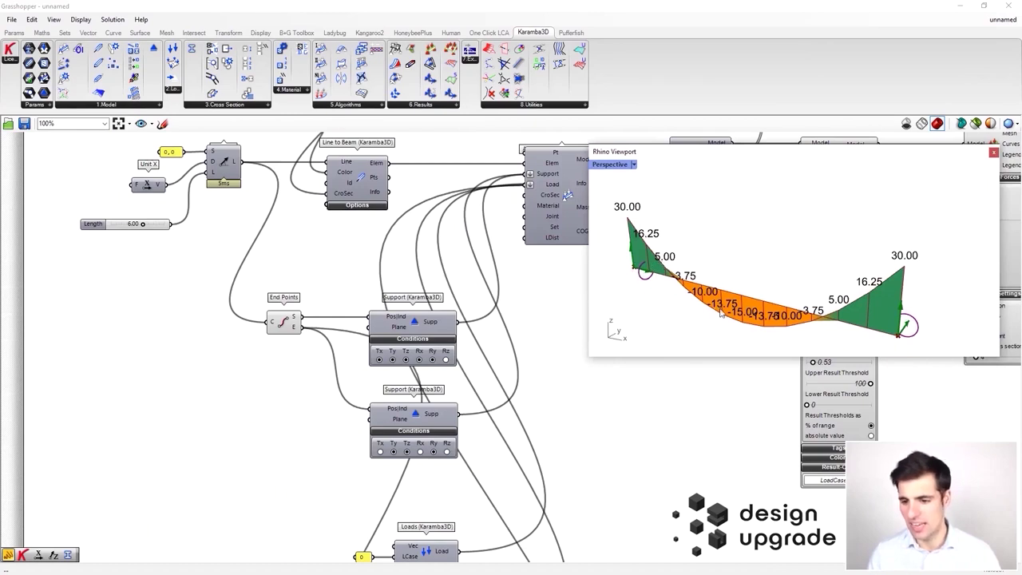
pyautogui.scroll(3, 724, 313)
pyautogui.scroll(-5, 726, 315)
pyautogui.scroll(2, 736, 317)
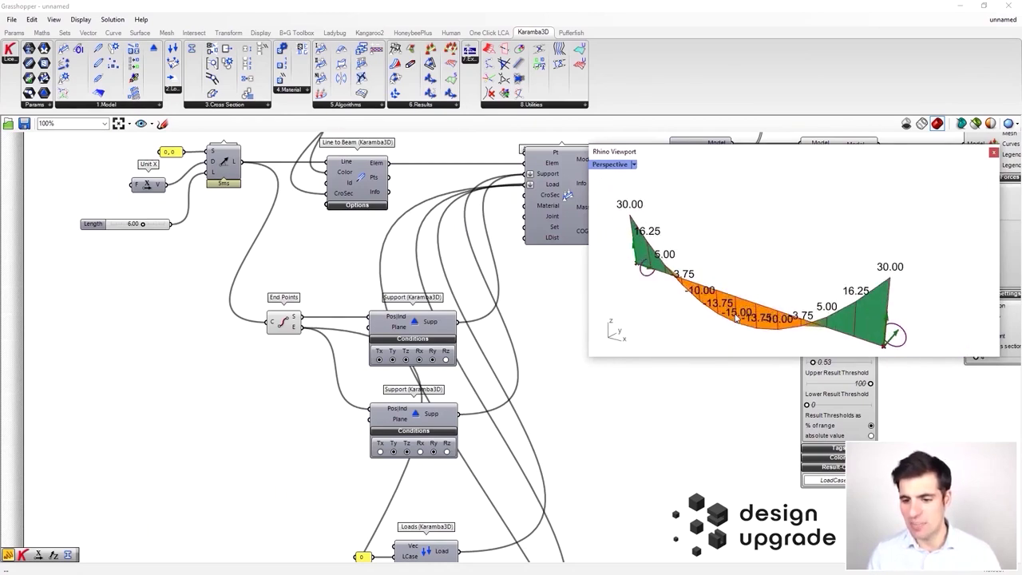
pyautogui.moveTo(741, 315); pyautogui.dragTo(751, 299, button='right')
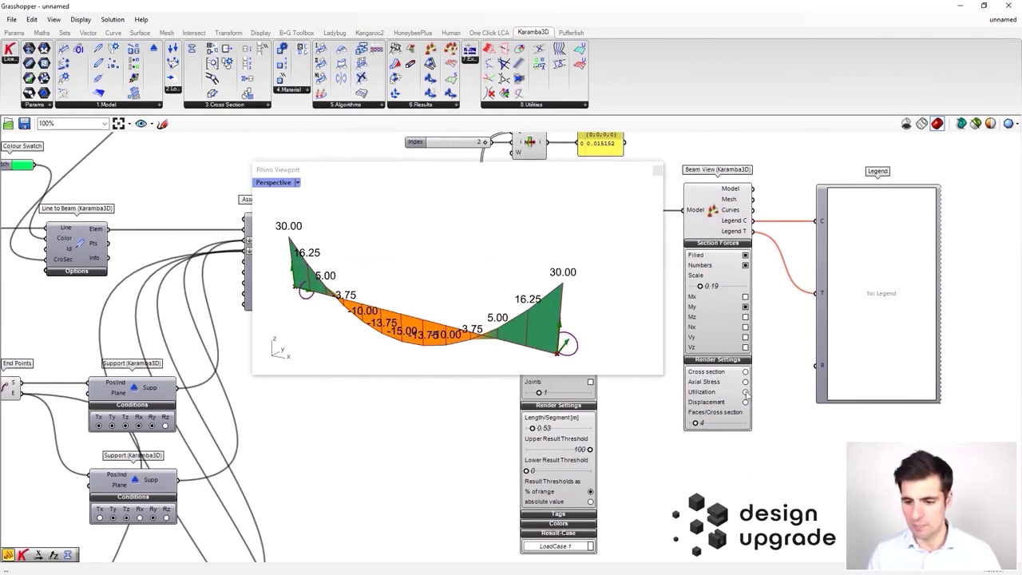
# Step: Render the beam by Axial Stress and compare the colours near the fixed end with the stress values in the Legend
pyautogui.click(744, 382)
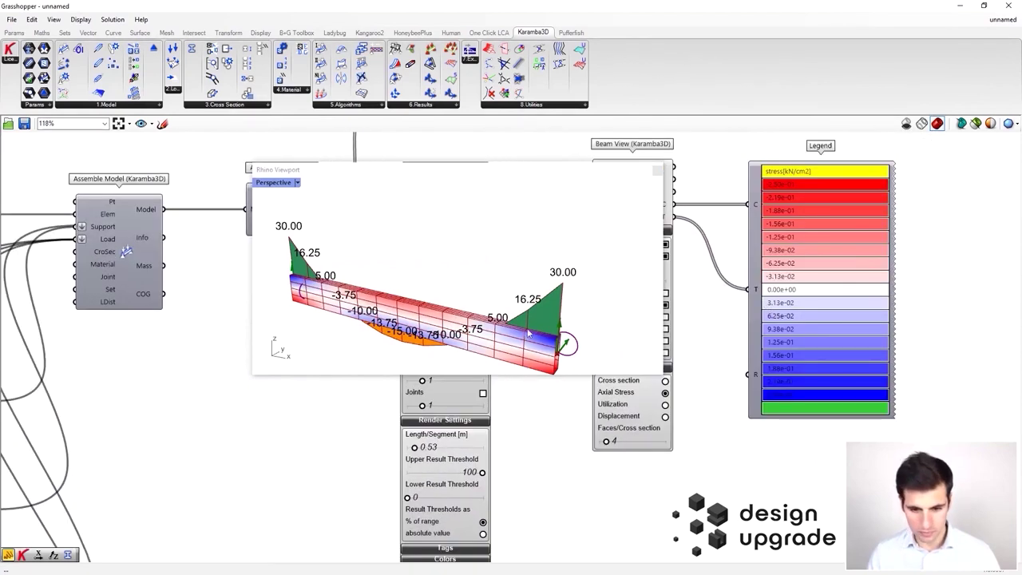
pyautogui.moveTo(528, 334); pyautogui.dragTo(578, 329, button='right')
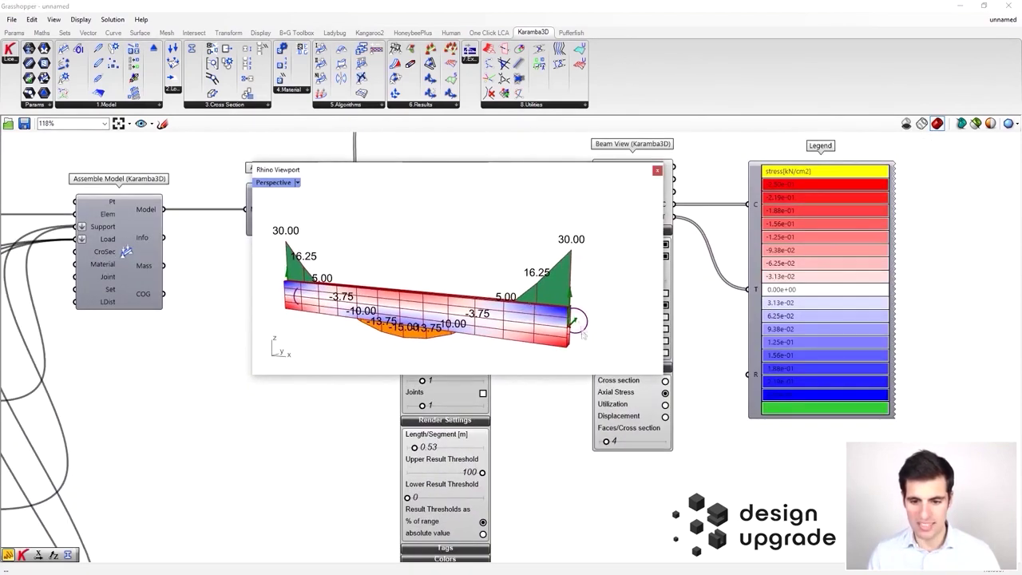
pyautogui.scroll(-2, 504, 329)
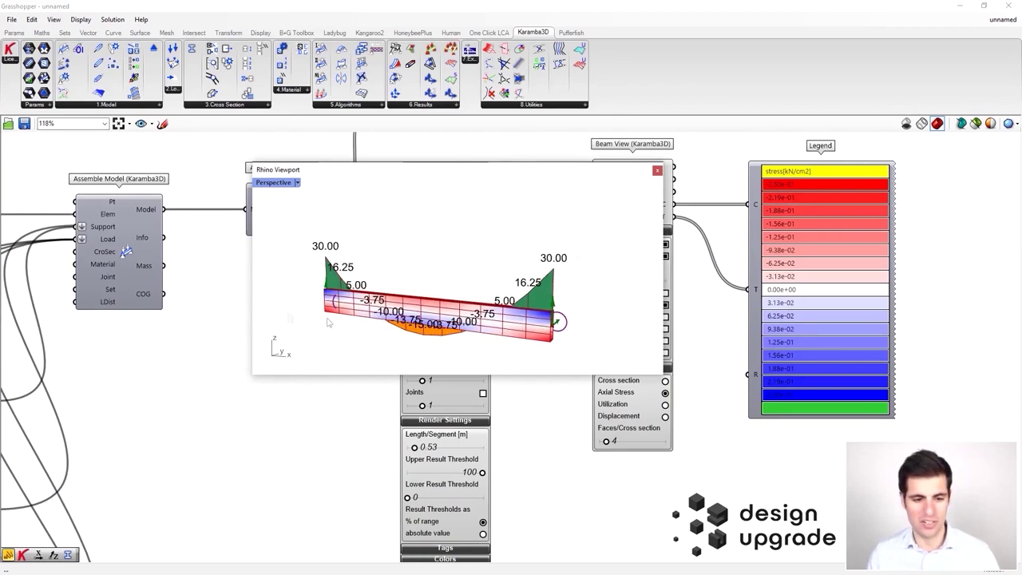
pyautogui.scroll(5, 329, 307)
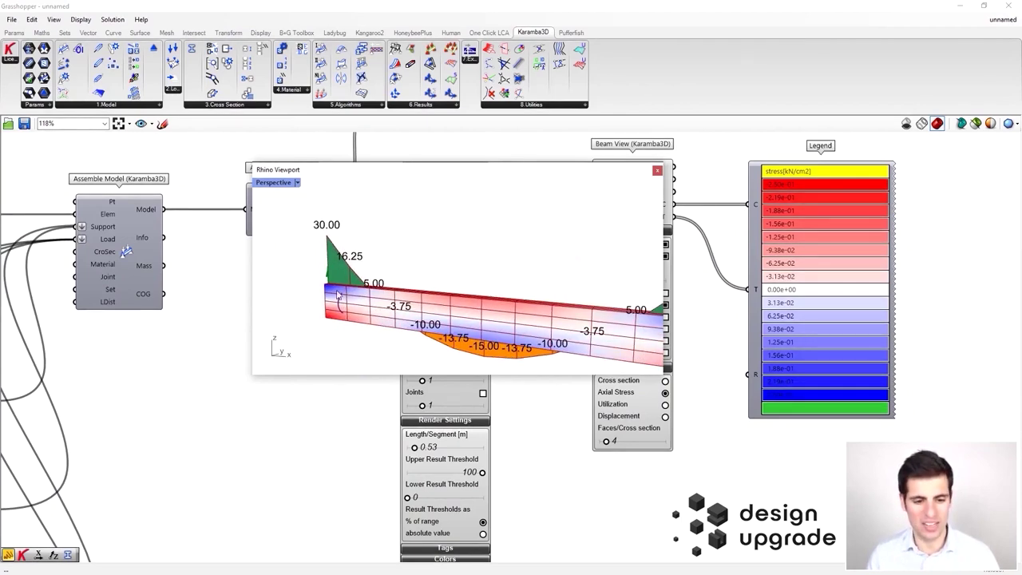
pyautogui.moveTo(332, 299); pyautogui.dragTo(337, 302, button='right')
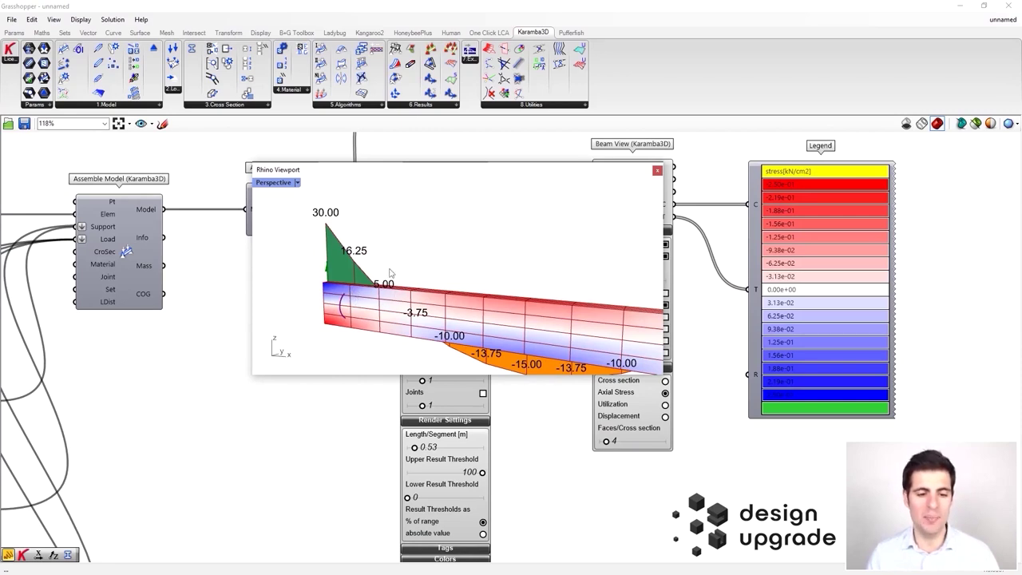
pyautogui.moveTo(351, 326); pyautogui.dragTo(353, 320, button='right')
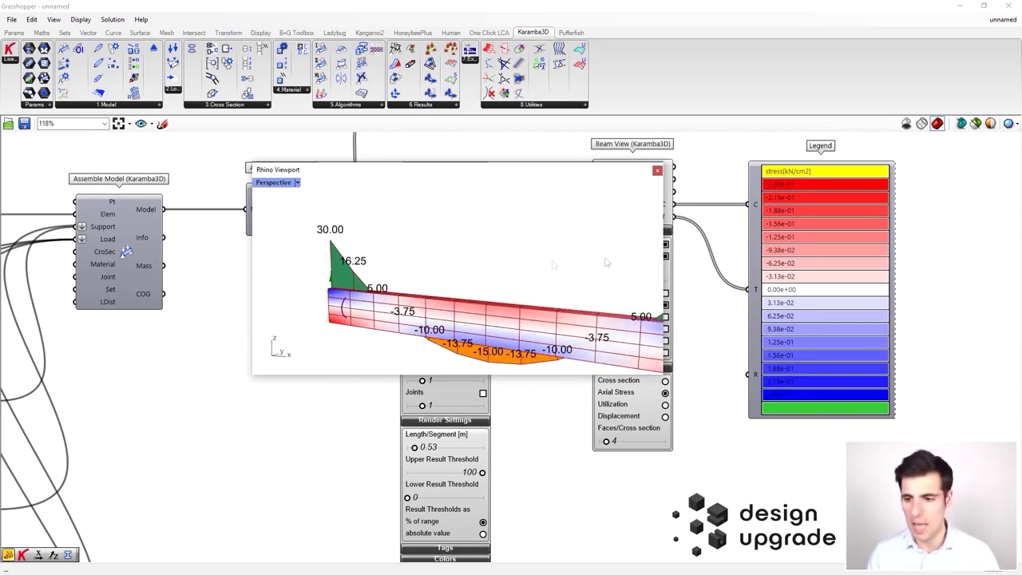
pyautogui.moveTo(549, 172); pyautogui.dragTo(450, 173)
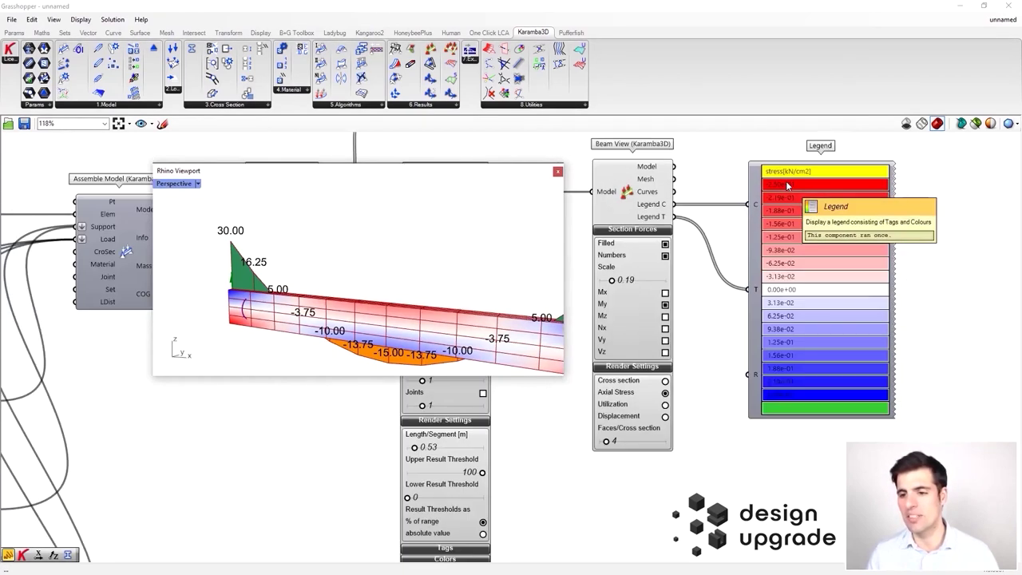
pyautogui.moveTo(799, 186); pyautogui.dragTo(788, 194, button='right')
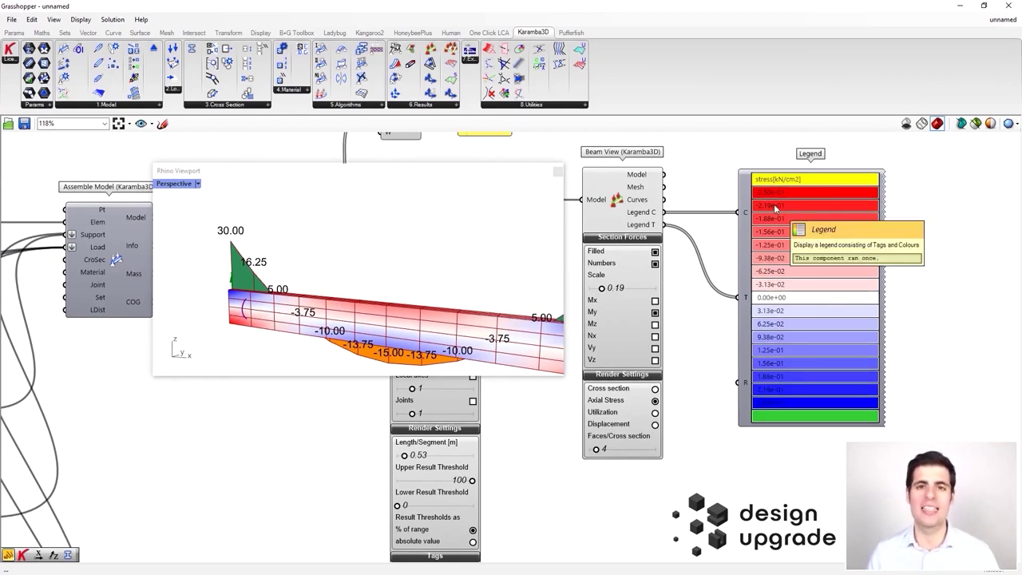
# Step: Examine the axial stress distribution along the whole beam together with its My moment diagram
pyautogui.scroll(-2, 427, 368)
pyautogui.moveTo(427, 368); pyautogui.dragTo(422, 350, button='right')
pyautogui.scroll(-2, 351, 207)
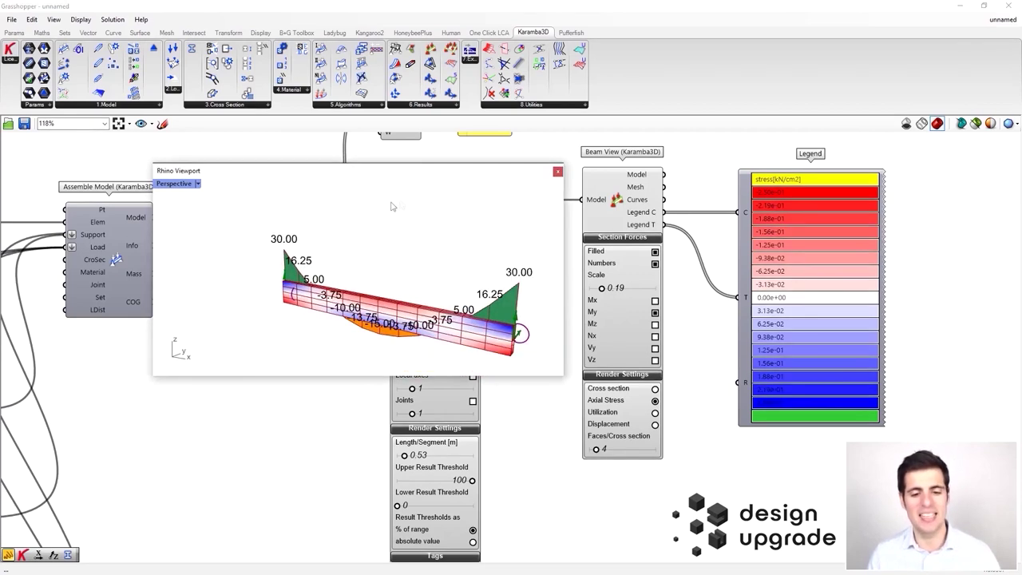
pyautogui.moveTo(418, 173); pyautogui.dragTo(548, 143)
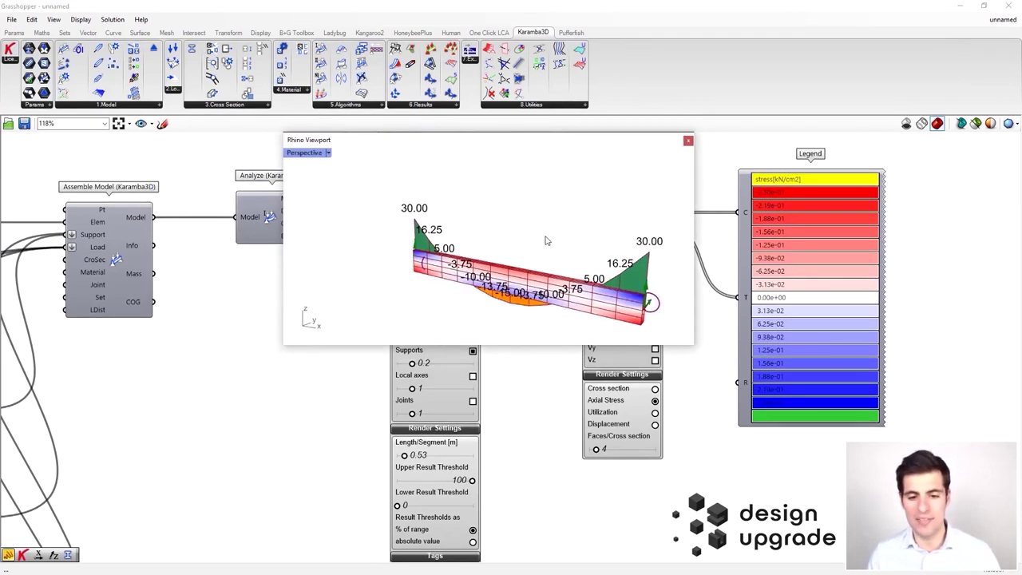
pyautogui.moveTo(547, 241); pyautogui.dragTo(541, 233, button='right')
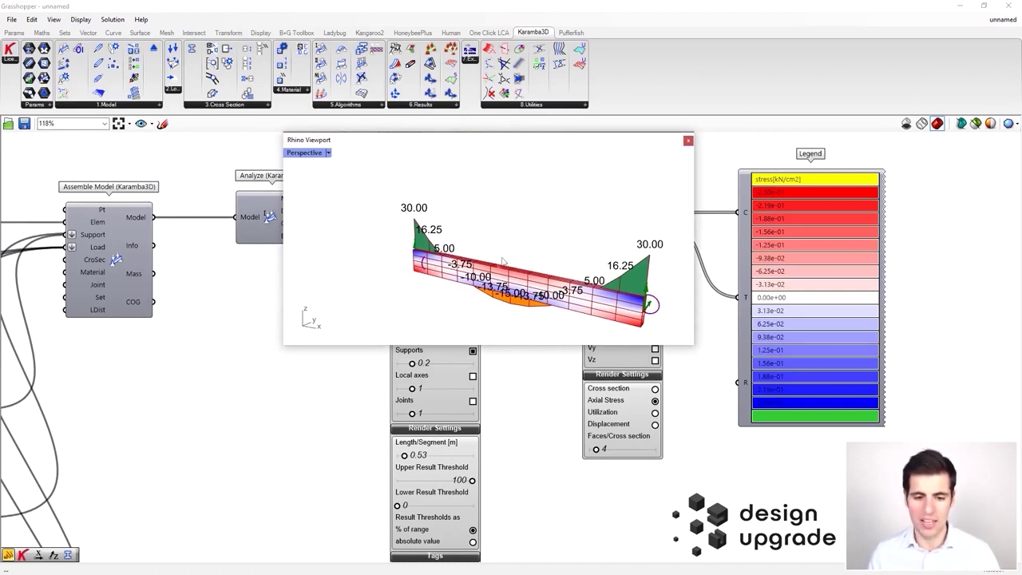
pyautogui.scroll(2, 519, 291)
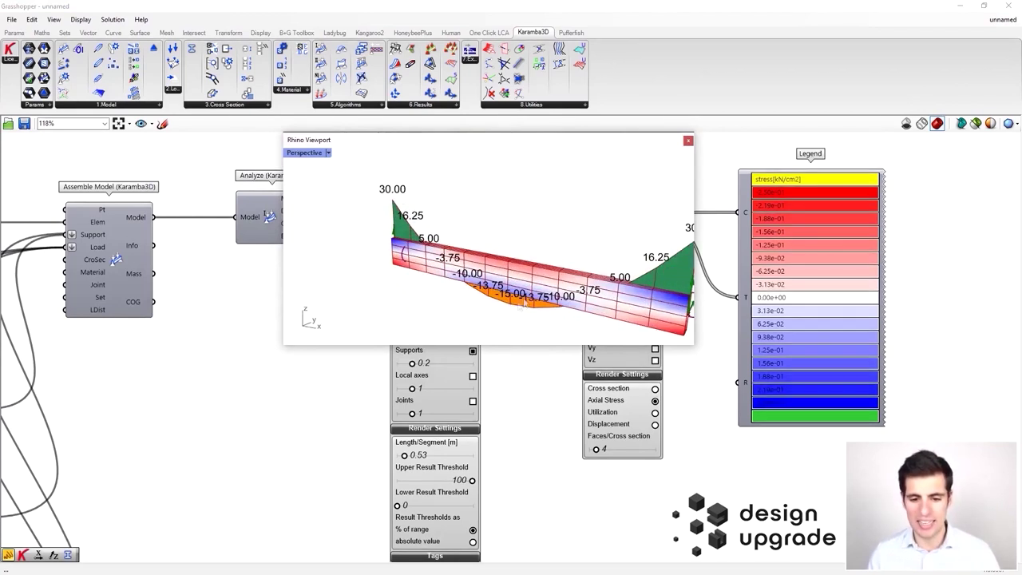
pyautogui.keyDown('shift'); pyautogui.moveTo(552, 286); pyautogui.dragTo(520, 264, button='right'); pyautogui.keyUp('shift')
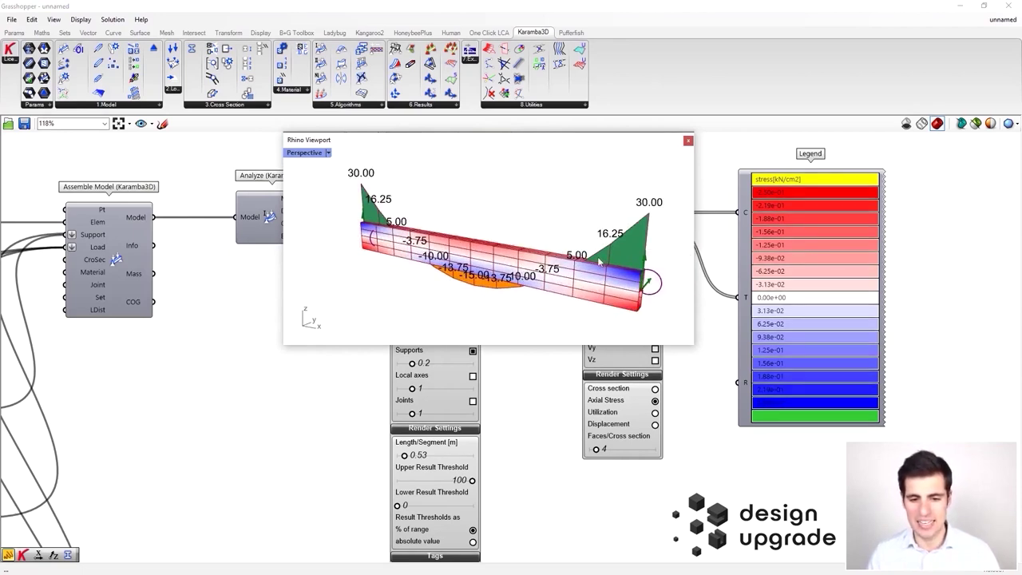
pyautogui.scroll(-1, 569, 265)
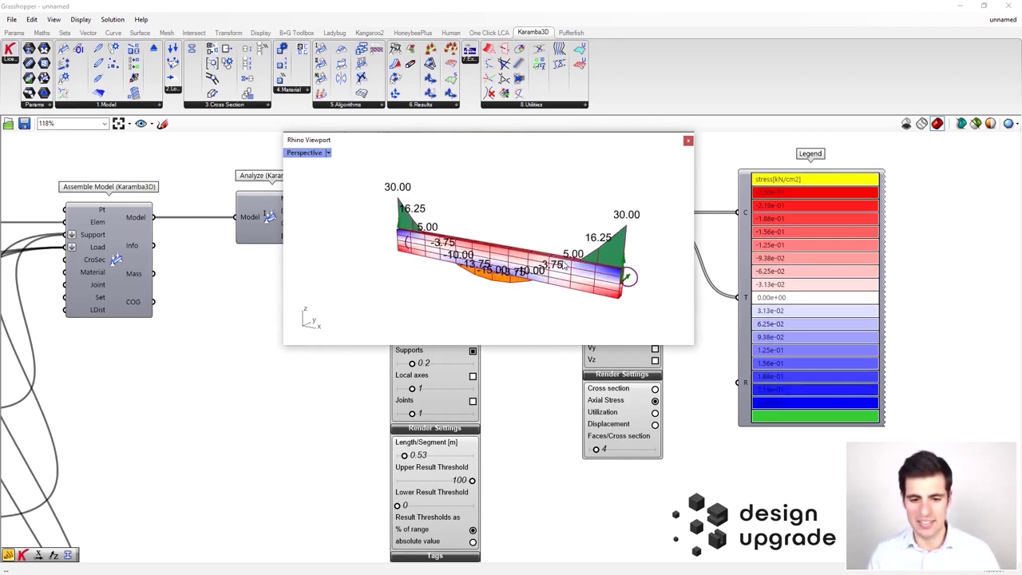
# Step: Turn off the Axial Stress rendering and inspect the My moment diagram on its own
pyautogui.click(656, 401)
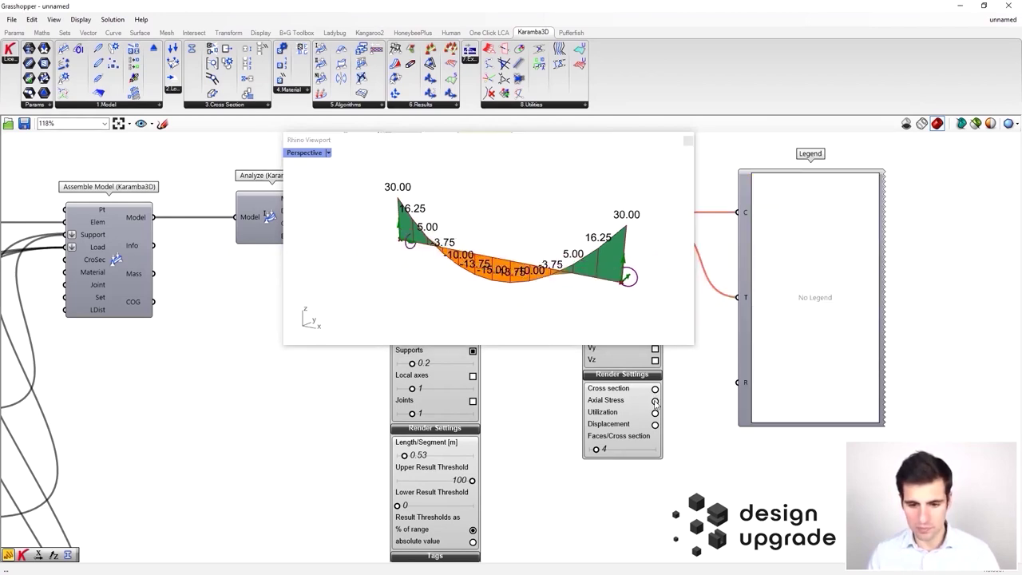
pyautogui.moveTo(455, 257); pyautogui.dragTo(490, 259, button='right')
pyautogui.scroll(4, 497, 278)
pyautogui.scroll(-2, 497, 278)
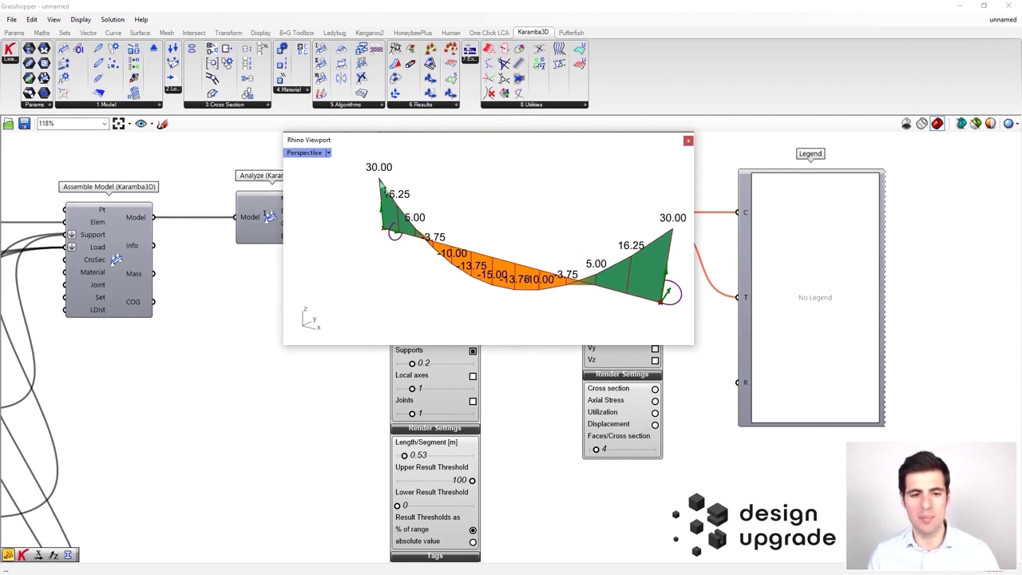
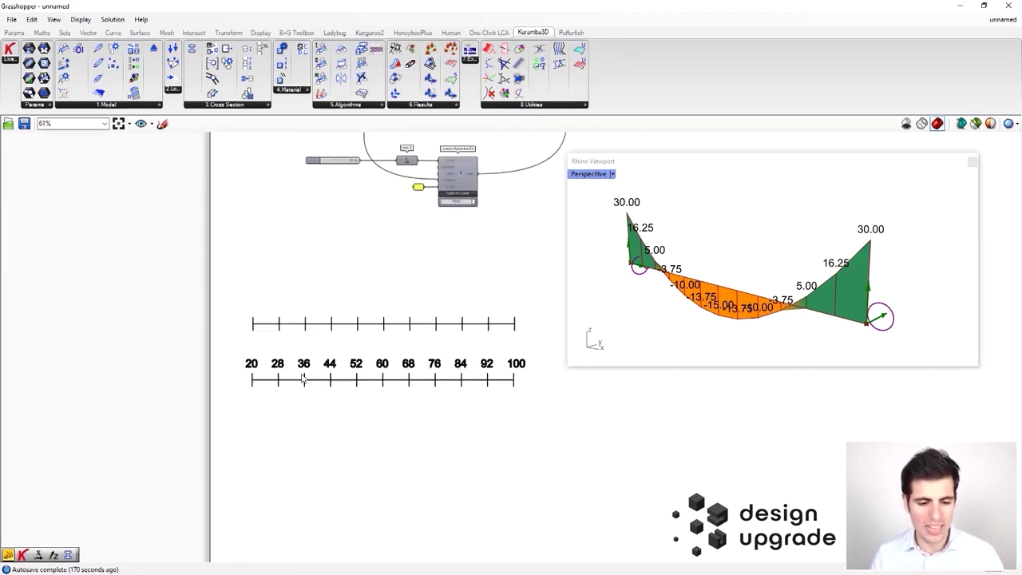
# Step: Add a Graph Mapper component to the canvas and place it beside the number line running from 20 to 100
pyautogui.moveTo(302, 378)
pyautogui.mouseDown(button='right')
pyautogui.moveTo(278, 378)
pyautogui.moveTo(308, 367)
pyautogui.mouseUp(button='right')
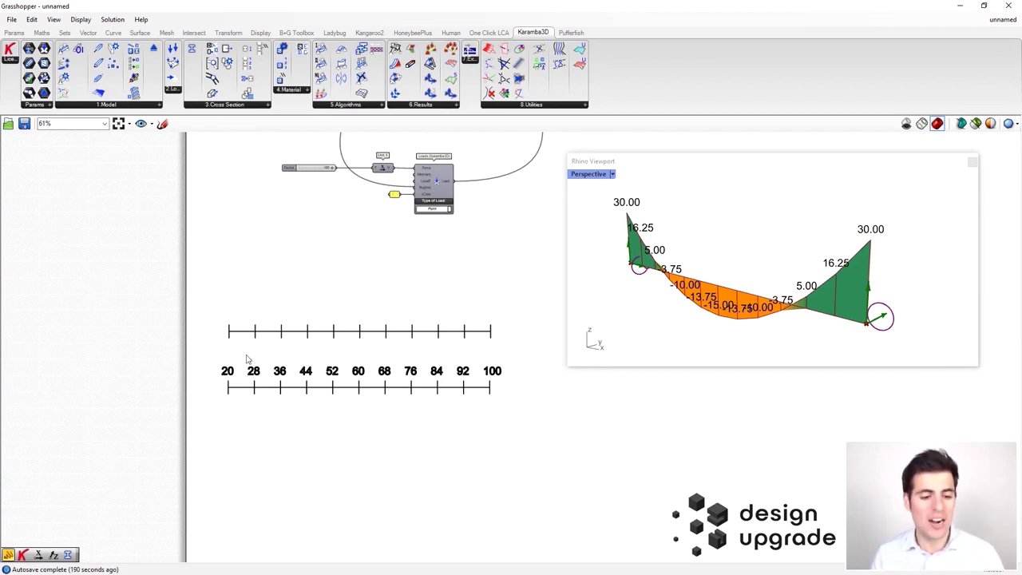
pyautogui.moveTo(245, 351); pyautogui.dragTo(491, 391)
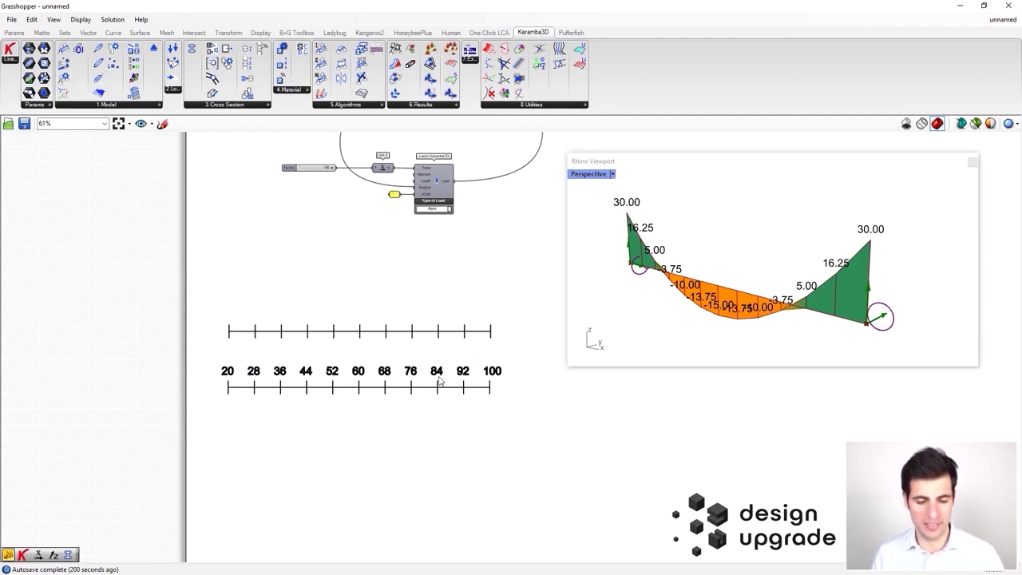
pyautogui.moveTo(488, 427); pyautogui.dragTo(461, 411, button='right')
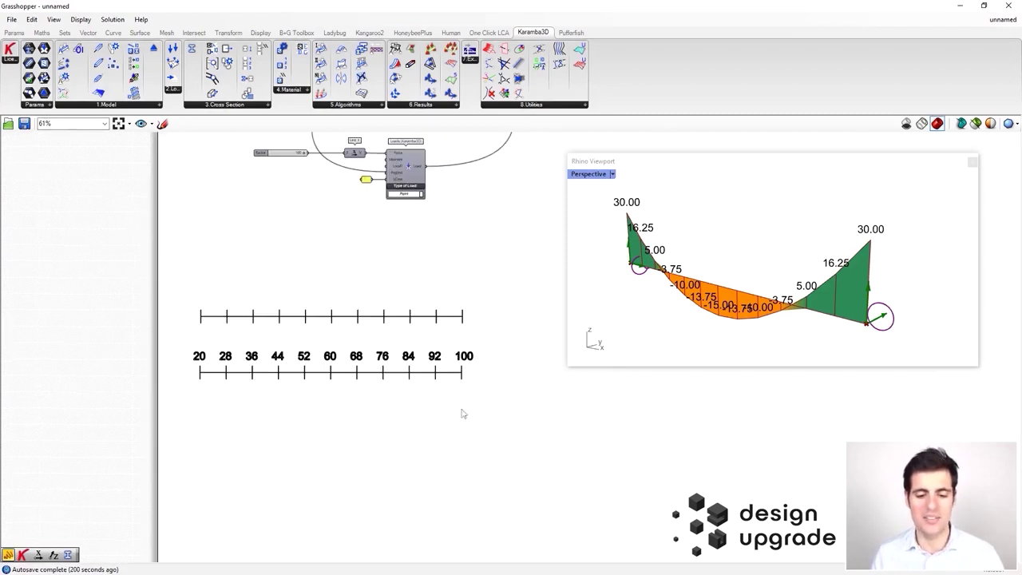
pyautogui.doubleClick(482, 427)
pyautogui.write('gra')
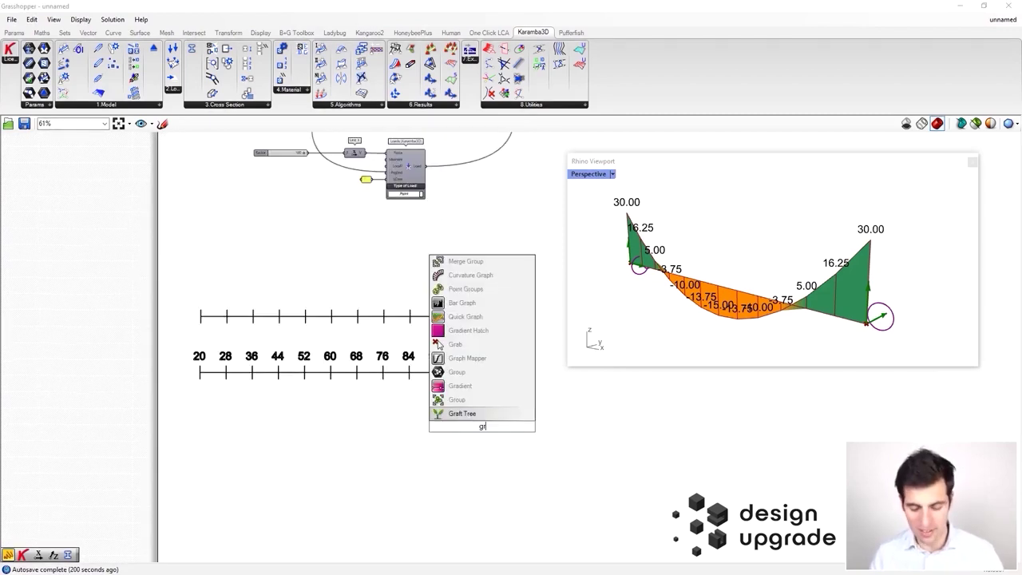
pyautogui.click(476, 372)
pyautogui.scroll(4, 478, 451)
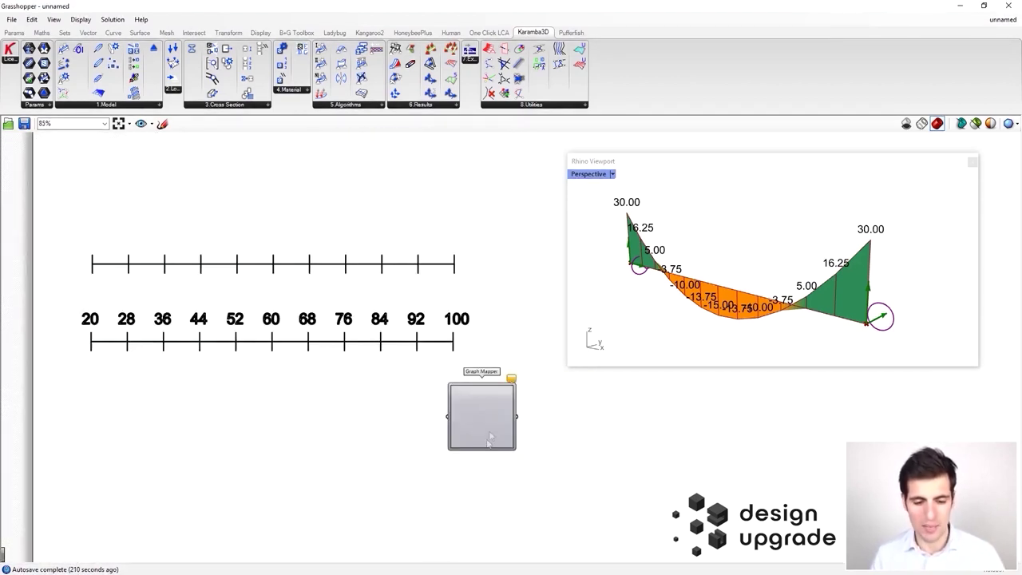
pyautogui.moveTo(493, 429); pyautogui.dragTo(429, 367, button='right')
pyautogui.moveTo(428, 371); pyautogui.dragTo(492, 248)
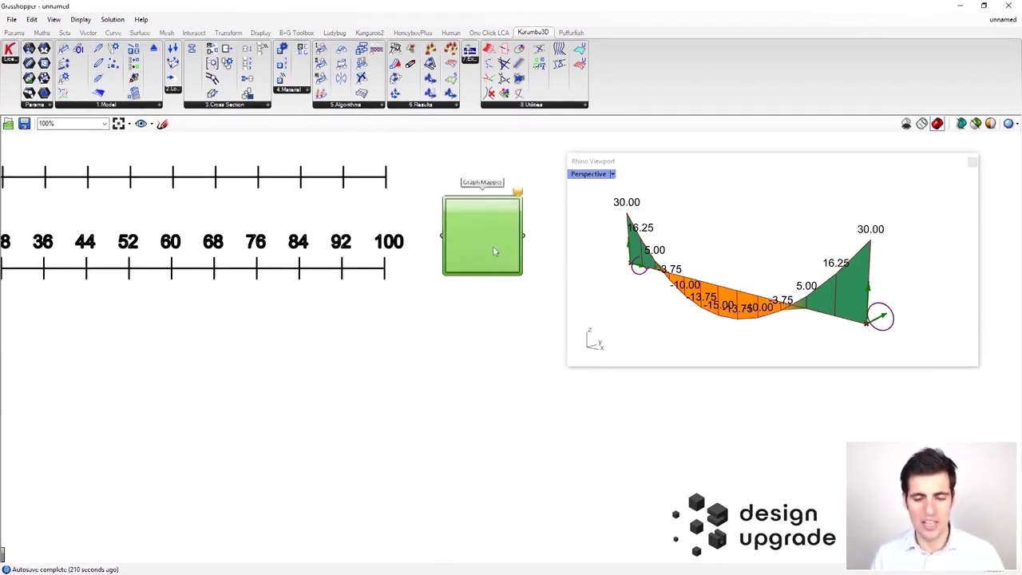
# Step: Set the Graph Mapper's graph type to Linear
pyautogui.rightClick(487, 224)
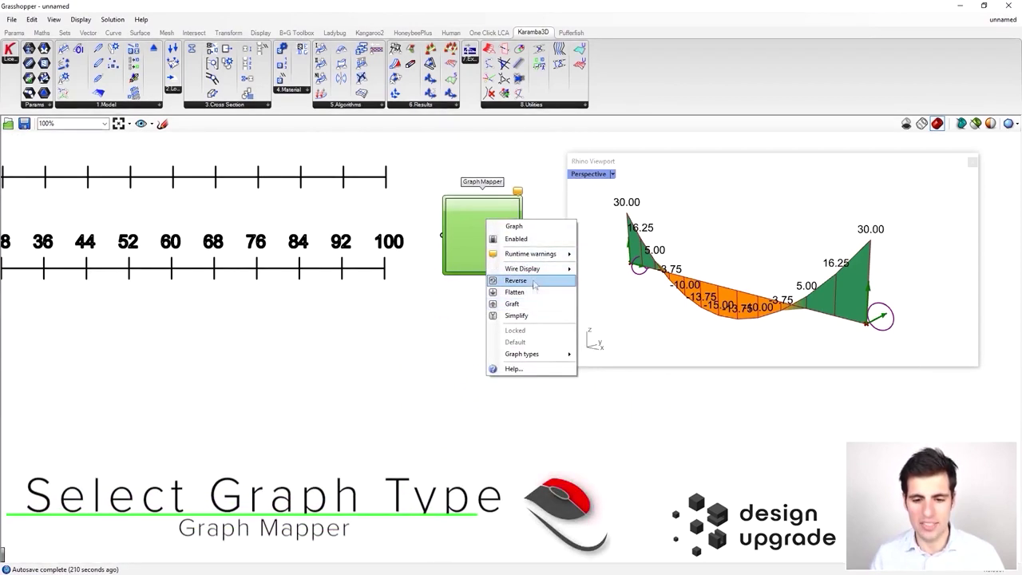
pyautogui.moveTo(559, 361)
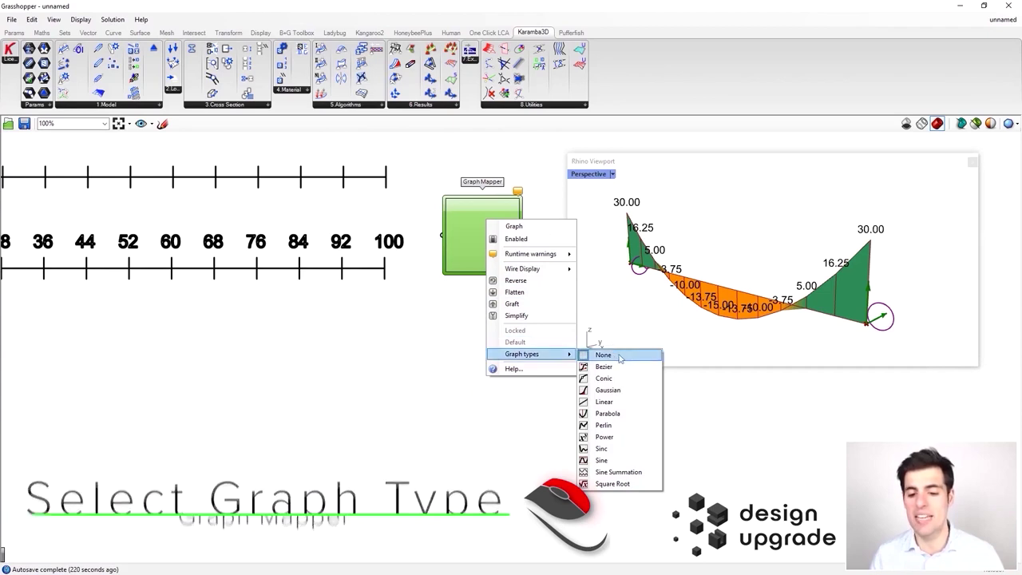
pyautogui.click(611, 402)
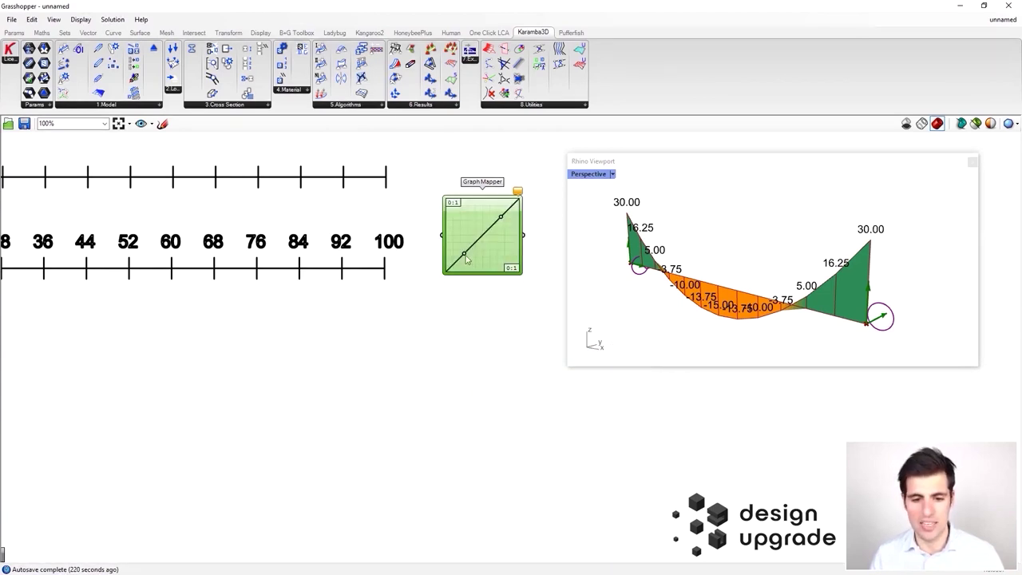
# Step: Move the Graph Mapper level with the 20-to-100 number line and shift its lower graph handle toward the graph's origin
pyautogui.moveTo(487, 266); pyautogui.dragTo(497, 318)
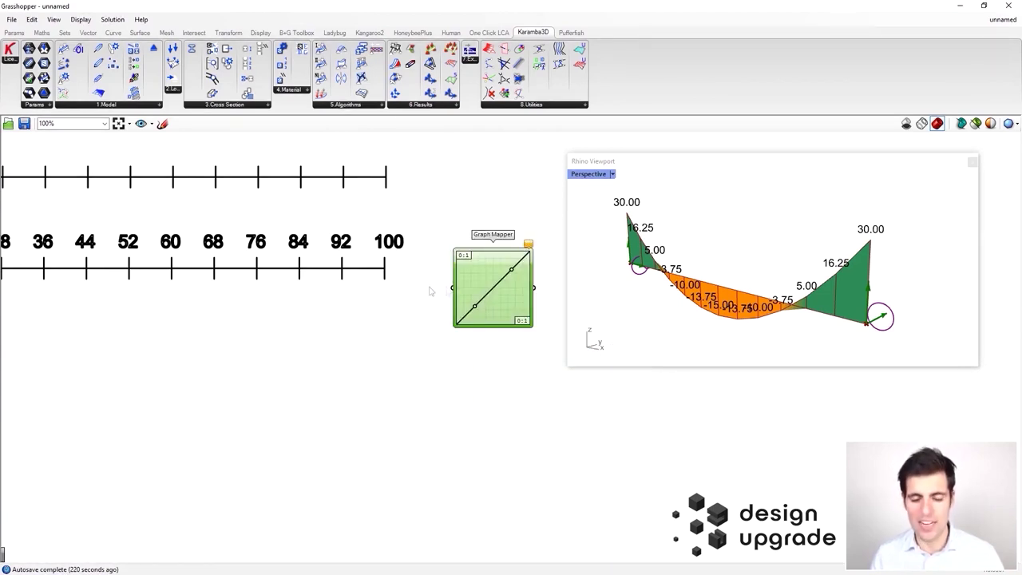
pyautogui.moveTo(558, 308); pyautogui.dragTo(521, 320, button='right')
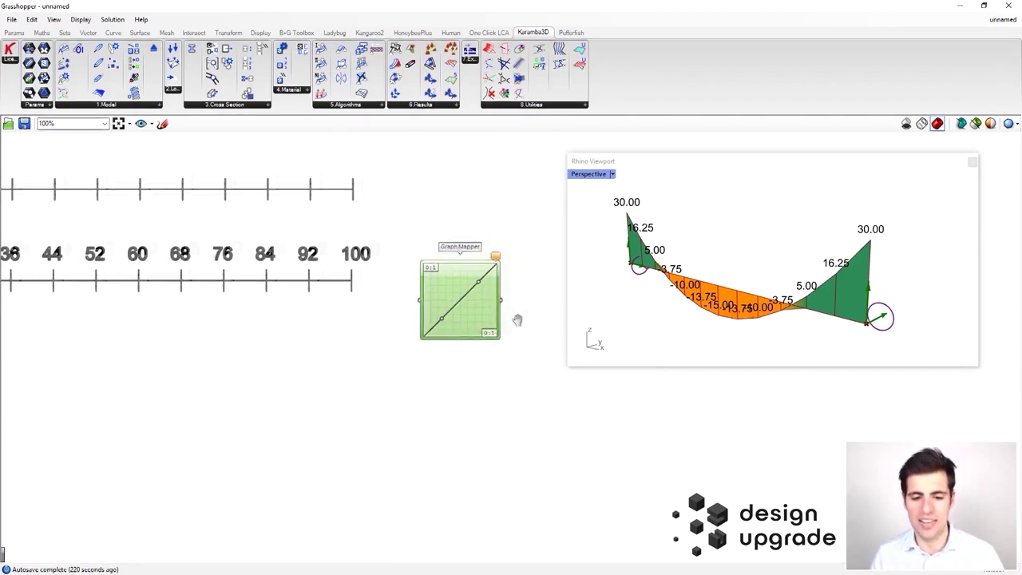
pyautogui.moveTo(442, 320)
pyautogui.mouseDown()
pyautogui.moveTo(446, 287)
pyautogui.moveTo(426, 325)
pyautogui.mouseUp()
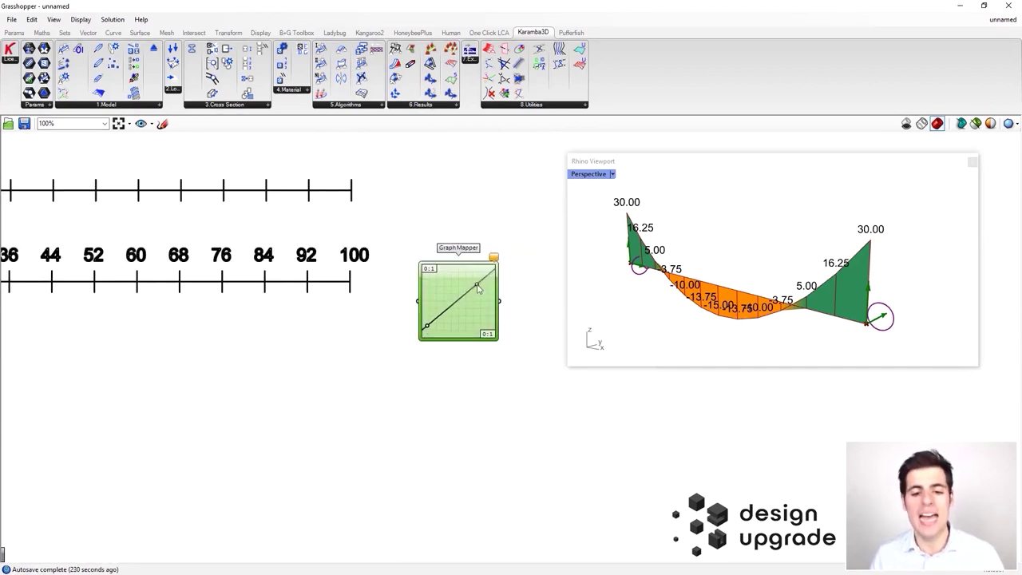
pyautogui.scroll(-3, 440, 372)
pyautogui.moveTo(459, 351); pyautogui.dragTo(267, 434)
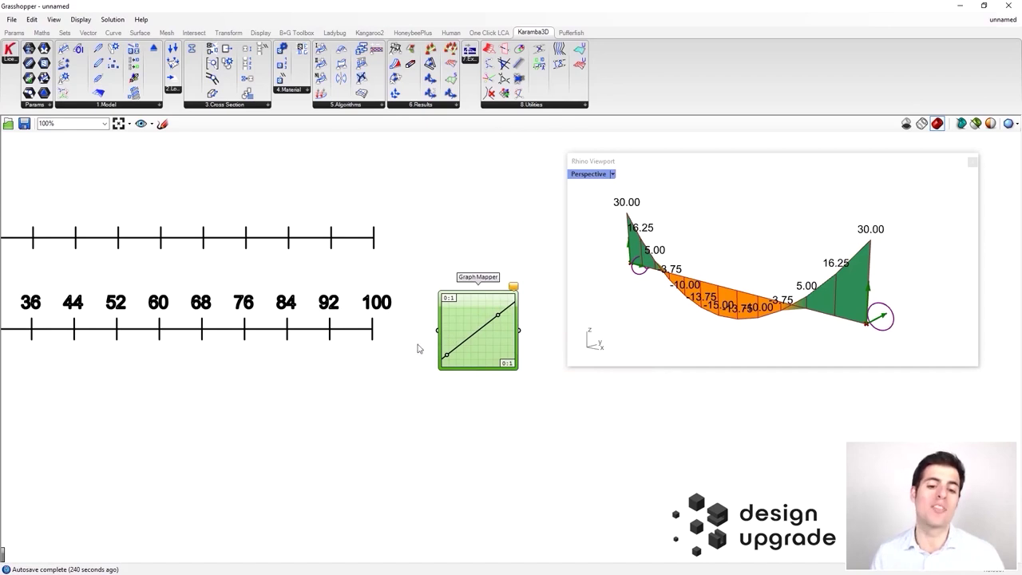
# Step: Try shifting the Graph Mapper's lower handle slightly inward and upward to vary the linear graph
pyautogui.scroll(-2, 422, 342)
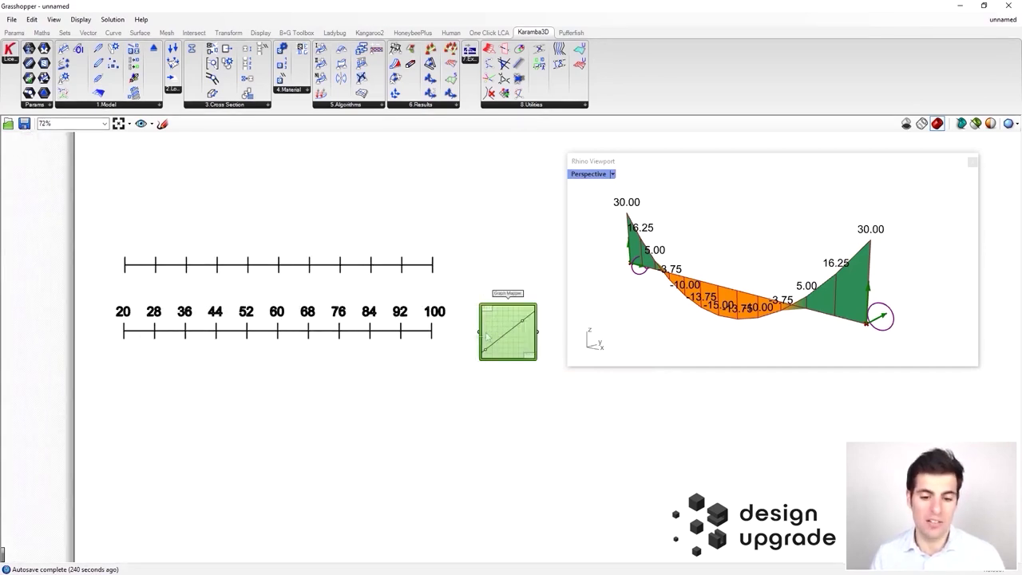
pyautogui.scroll(1, 493, 331)
pyautogui.scroll(-1, 489, 333)
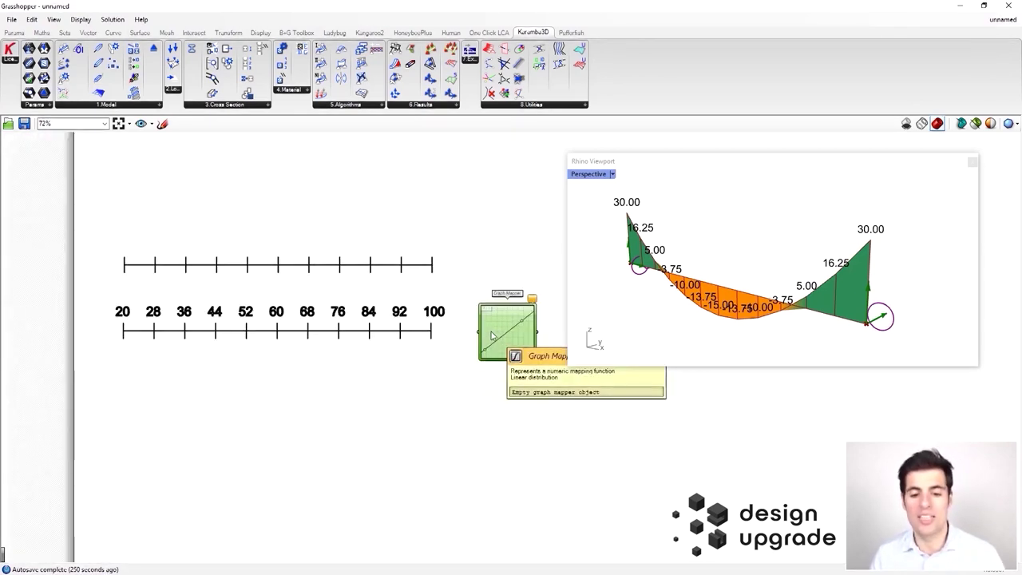
pyautogui.scroll(1, 489, 333)
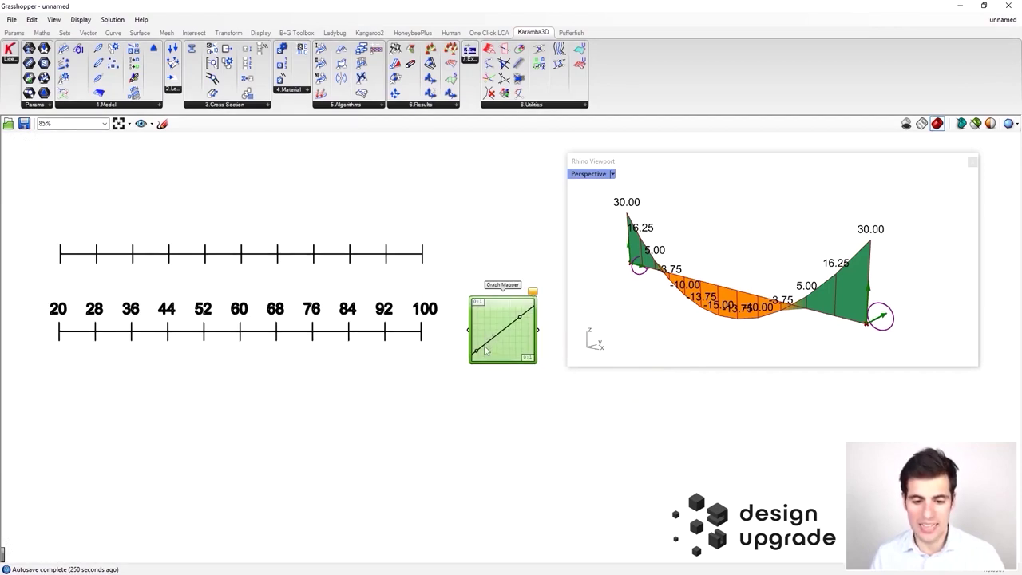
pyautogui.moveTo(477, 354); pyautogui.dragTo(483, 349)
pyautogui.scroll(1, 438, 294)
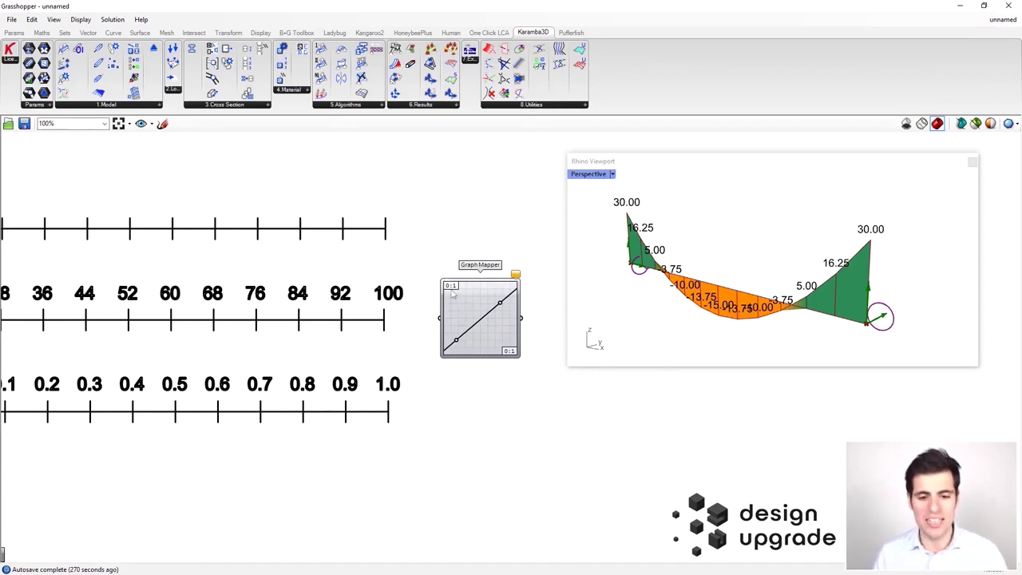
# Step: Add a panel listing 0.0 to 1.0 in steps of 0.1 and turn off its Multiline Data option
pyautogui.scroll(-2, 417, 316)
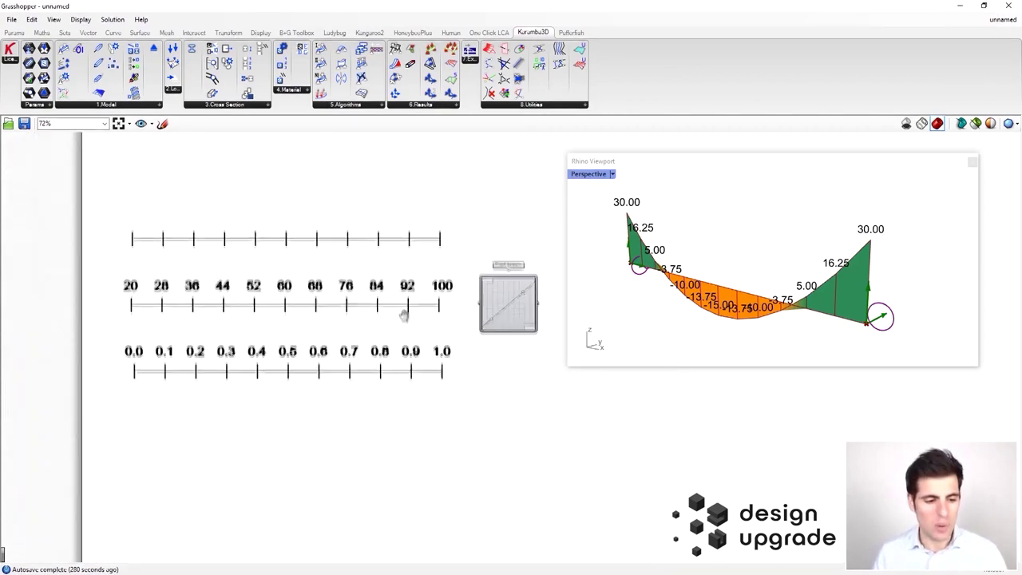
pyautogui.moveTo(277, 350); pyautogui.dragTo(266, 352, button='right')
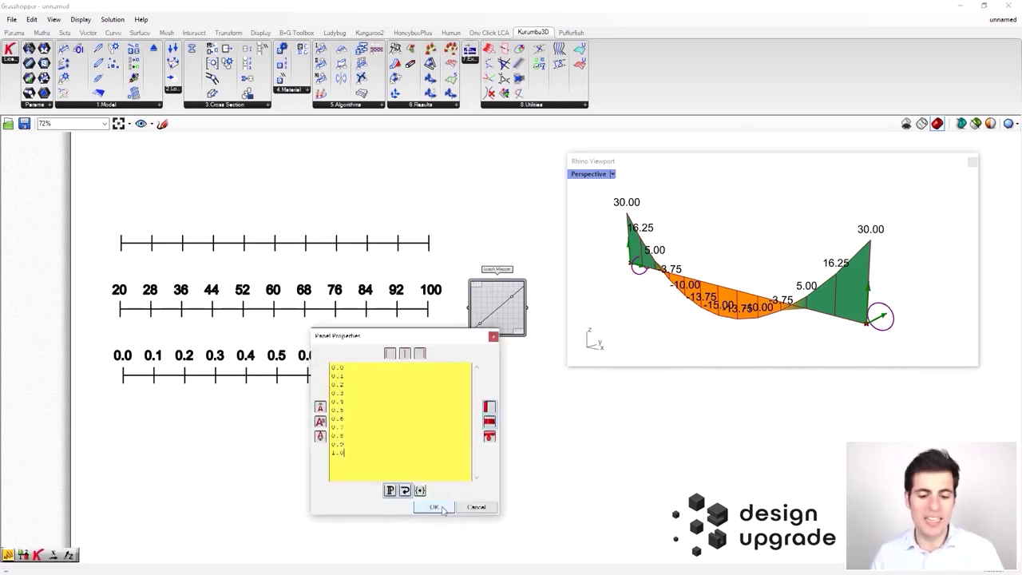
pyautogui.click(415, 487)
pyautogui.rightClick(412, 431)
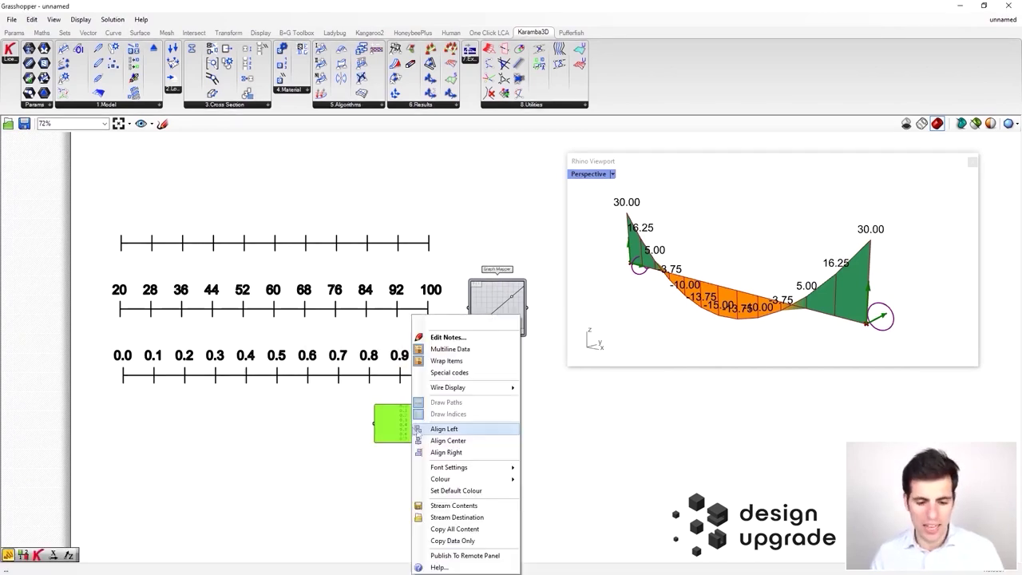
pyautogui.click(451, 349)
pyautogui.scroll(2, 384, 444)
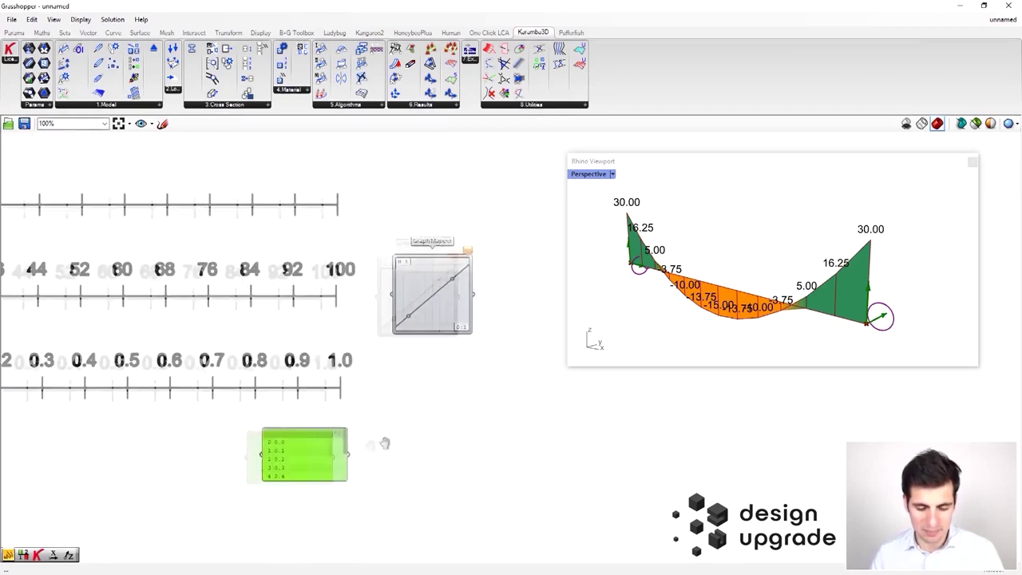
# Step: Wire the 0.0–1.0 panel into the Graph Mapper and connect the mapper's output to a second panel
pyautogui.moveTo(289, 457); pyautogui.dragTo(374, 367)
pyautogui.moveTo(427, 306); pyautogui.dragTo(512, 433)
pyautogui.moveTo(403, 373); pyautogui.dragTo(445, 423)
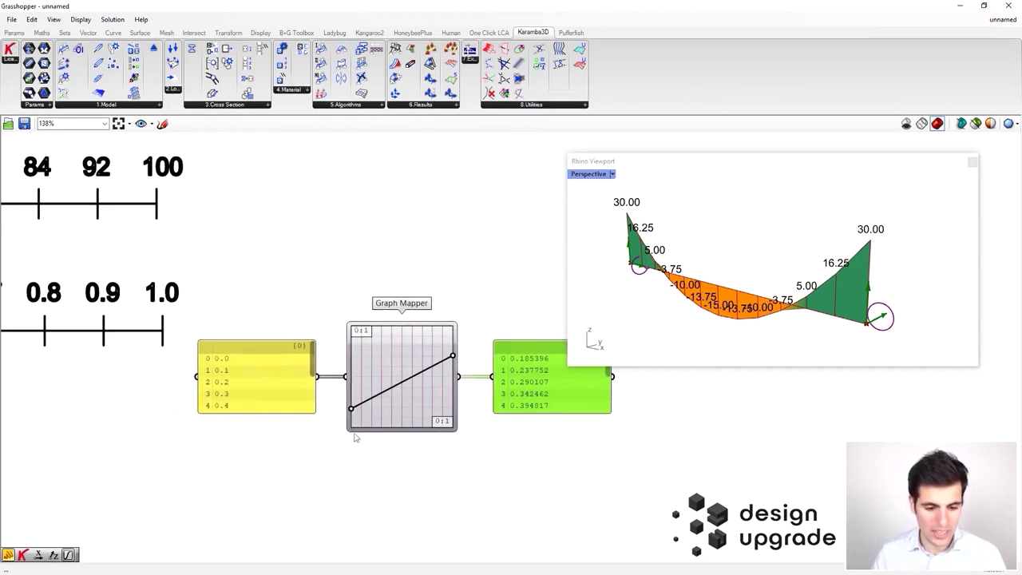
# Step: Set the Graph Mapper's handles to opposite corners of the graph, so its line rises from 0 to 1
pyautogui.moveTo(351, 410); pyautogui.dragTo(352, 412)
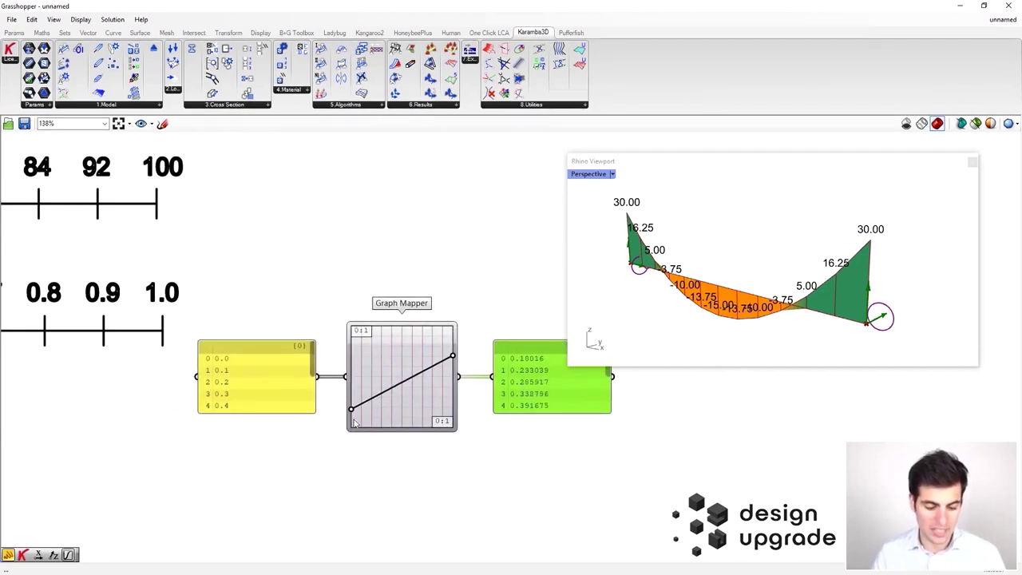
pyautogui.moveTo(354, 424); pyautogui.dragTo(332, 425, button='right')
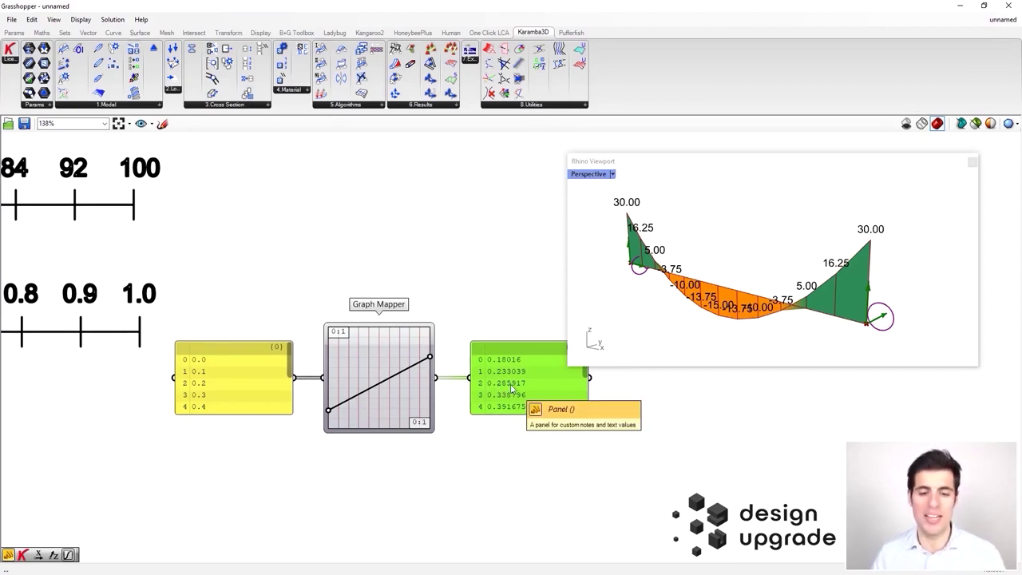
pyautogui.scroll(-2, 478, 390)
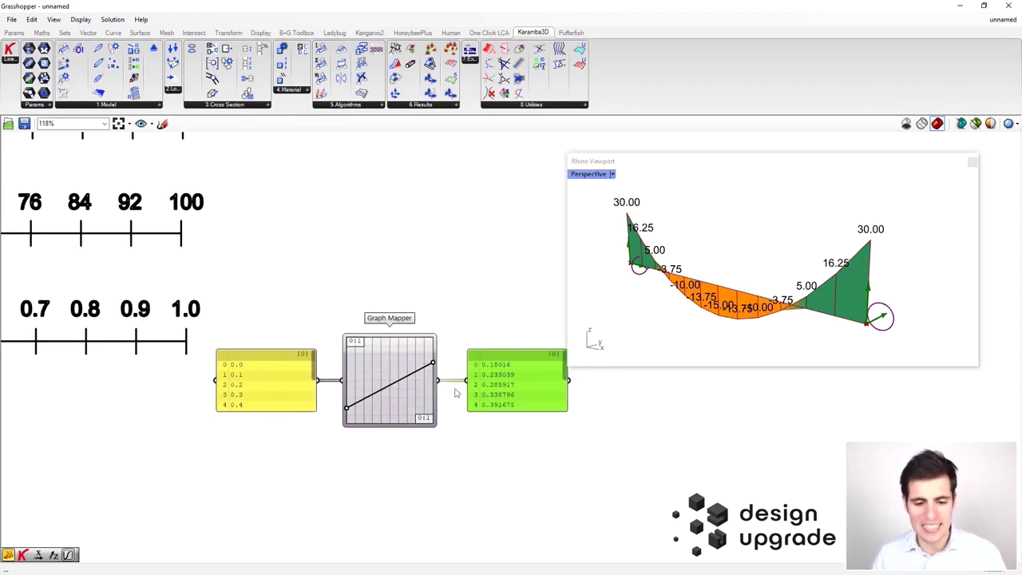
pyautogui.moveTo(433, 365); pyautogui.dragTo(442, 327)
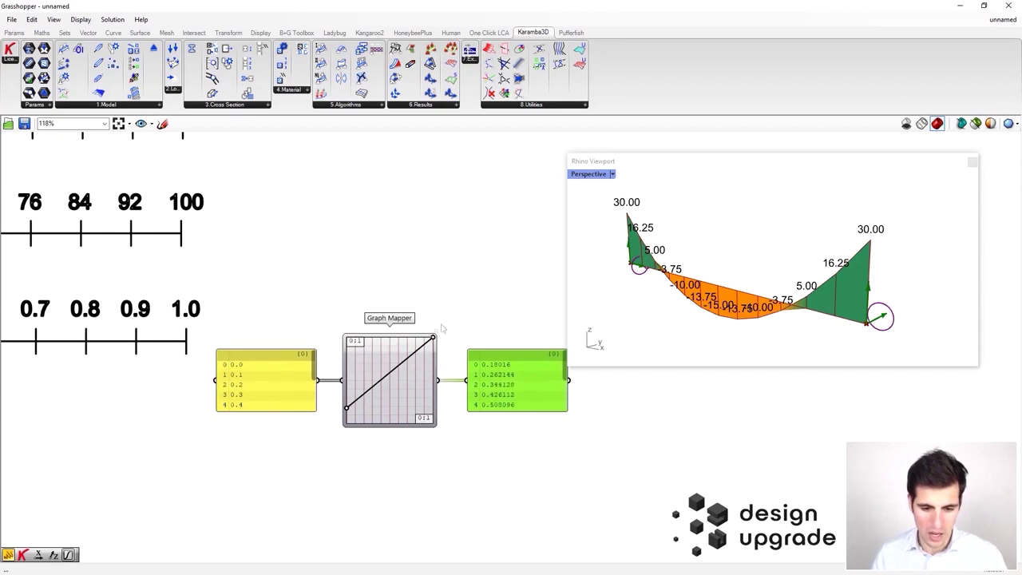
pyautogui.moveTo(346, 407); pyautogui.dragTo(346, 423)
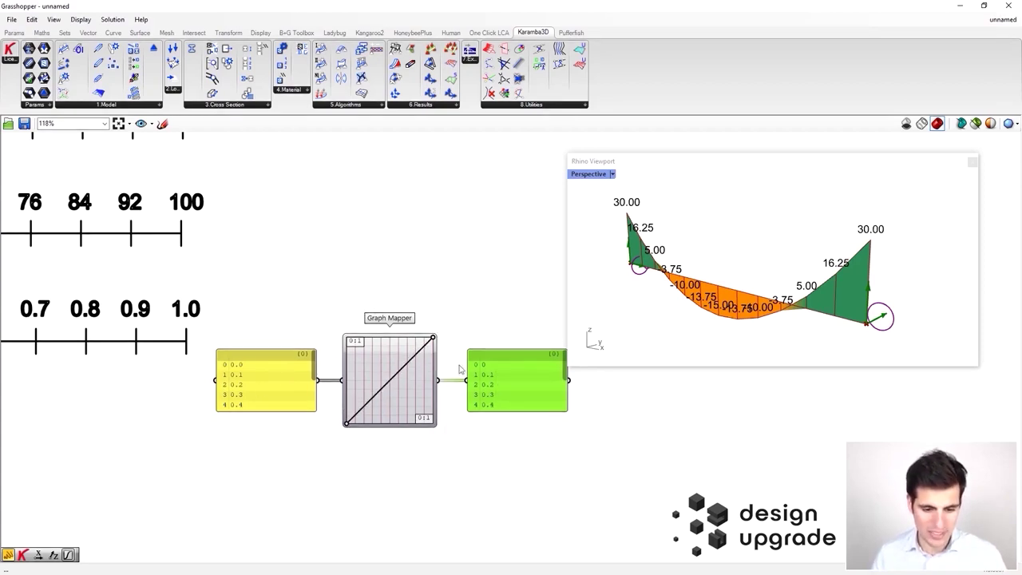
# Step: Examine the Graph Mapper's output values down to the end of the list and compare them with the number lines
pyautogui.moveTo(491, 371); pyautogui.dragTo(461, 365, button='right')
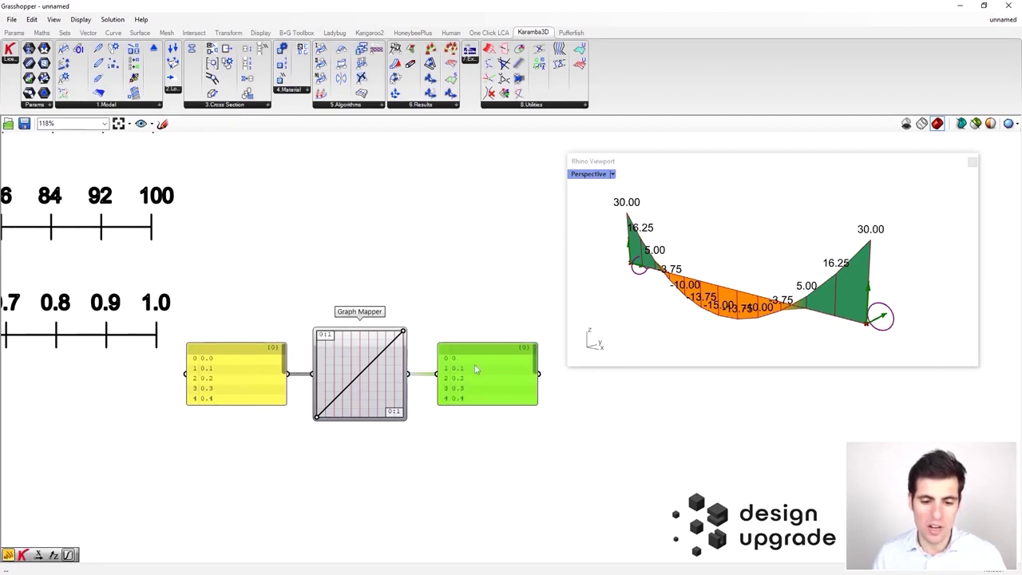
pyautogui.moveTo(536, 369); pyautogui.dragTo(538, 411)
pyautogui.scroll(-1, 483, 388)
pyautogui.scroll(-1, 483, 388)
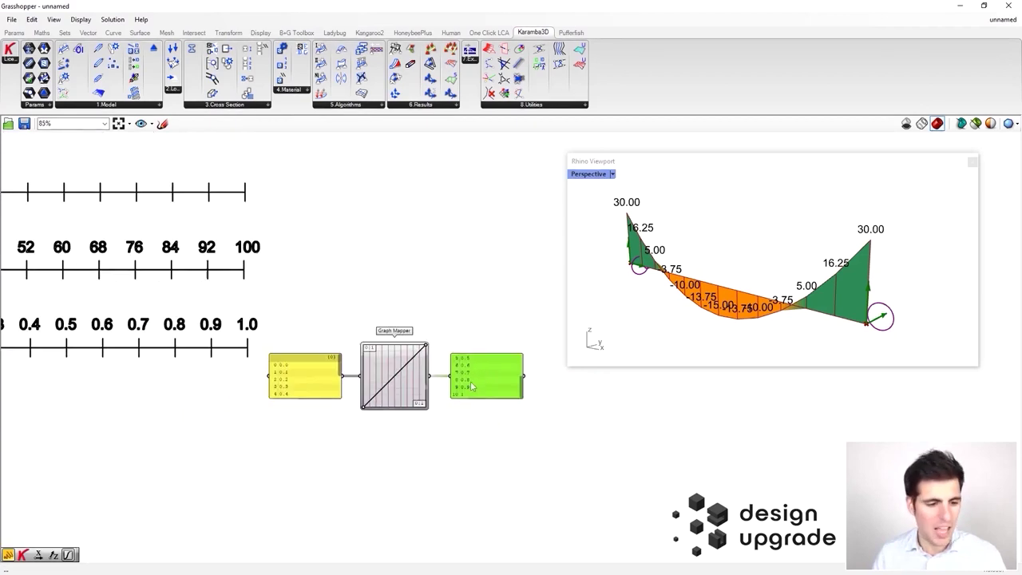
pyautogui.scroll(-2, 248, 400)
pyautogui.moveTo(183, 411); pyautogui.dragTo(330, 428, button='right')
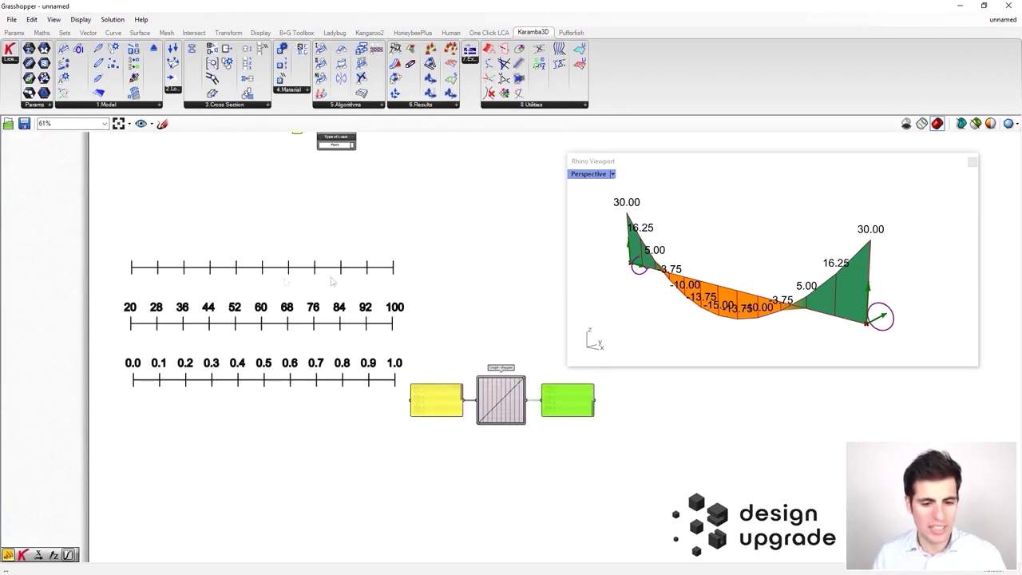
pyautogui.moveTo(450, 308); pyautogui.dragTo(393, 301, button='right')
pyautogui.scroll(2, 509, 363)
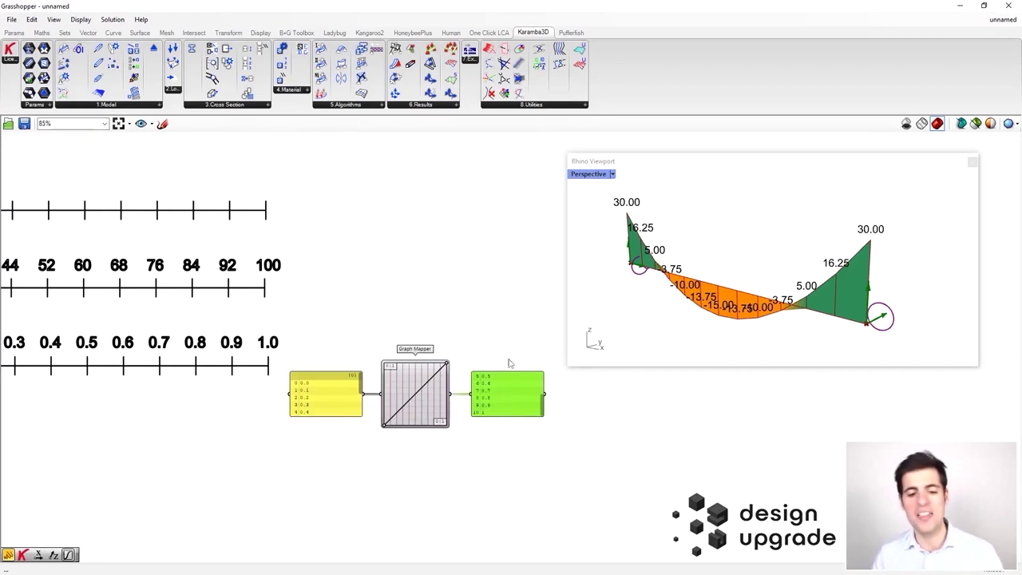
pyautogui.moveTo(509, 364); pyautogui.dragTo(461, 356, button='right')
pyautogui.scroll(1, 464, 371)
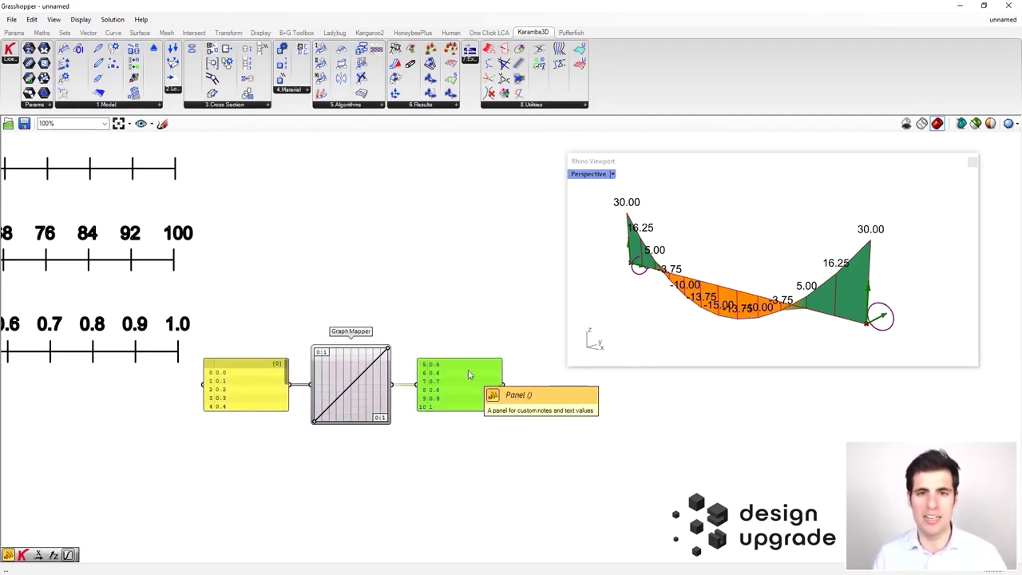
# Step: Add a Remap Numbers component below the output panel and connect the Graph Mapper's output to its V input
pyautogui.click(467, 465)
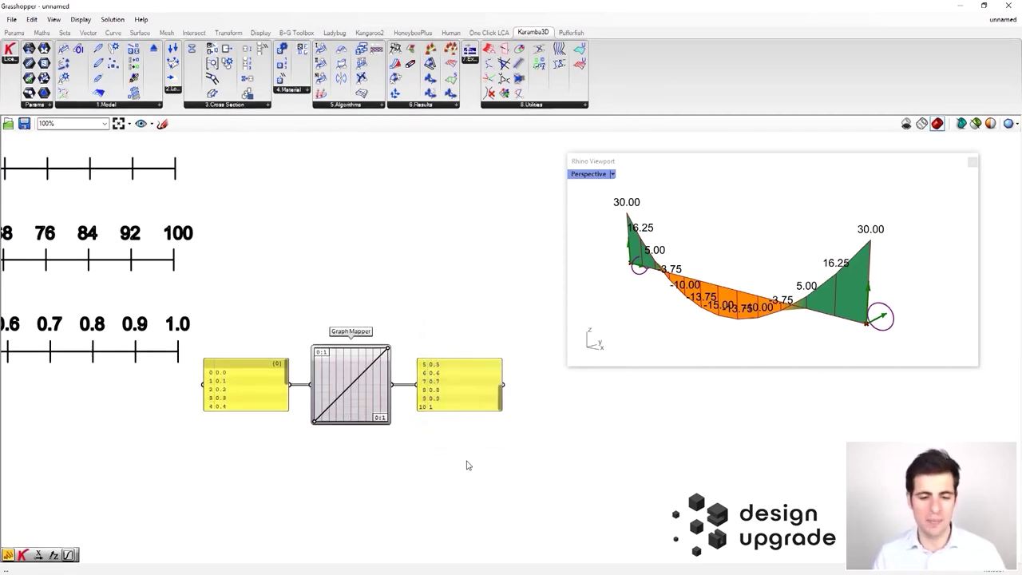
pyautogui.doubleClick(467, 465)
pyautogui.write('rema')
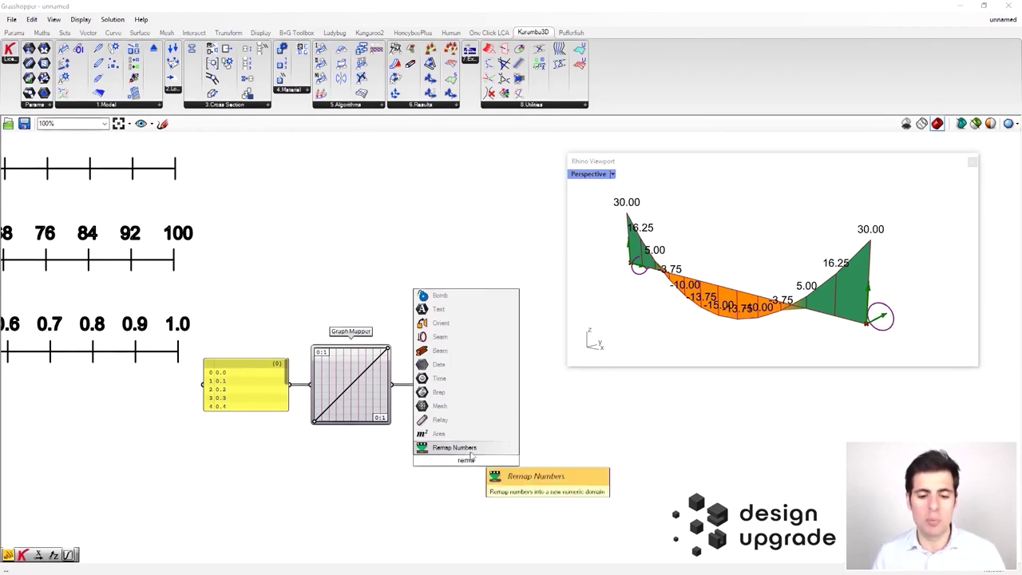
pyautogui.press('Return')
pyautogui.scroll(1, 467, 456)
pyautogui.moveTo(380, 372); pyautogui.dragTo(449, 475)
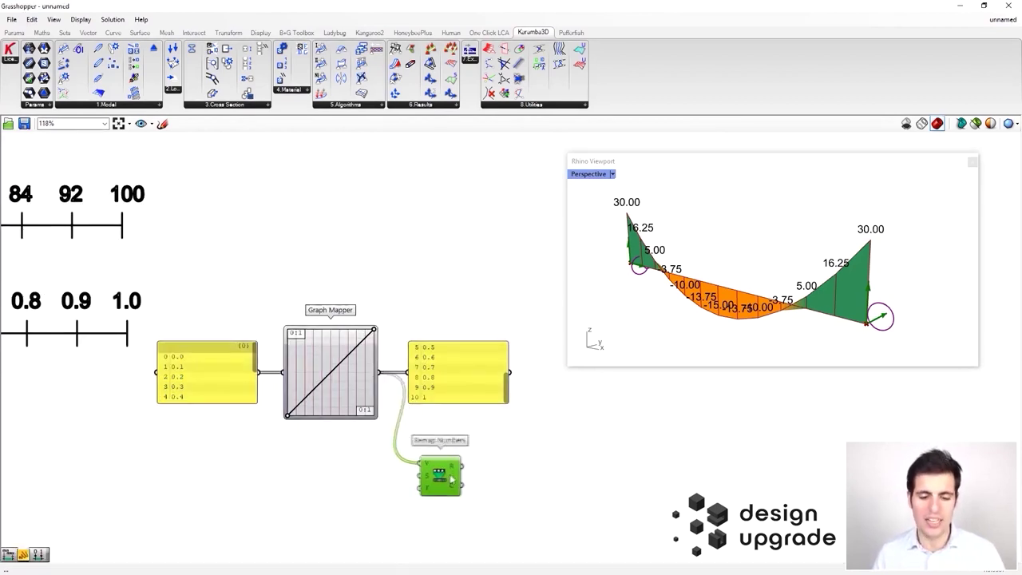
pyautogui.scroll(2, 432, 471)
pyautogui.moveTo(425, 434); pyautogui.dragTo(430, 432)
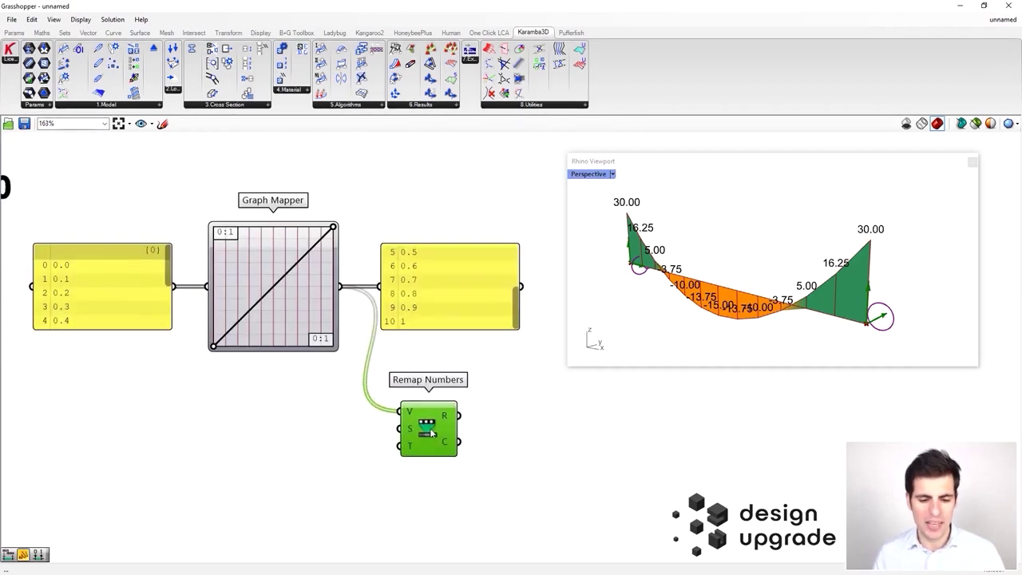
# Step: Add a Construct Domain component and connect it to the T input of Remap Numbers
pyautogui.moveTo(410, 431)
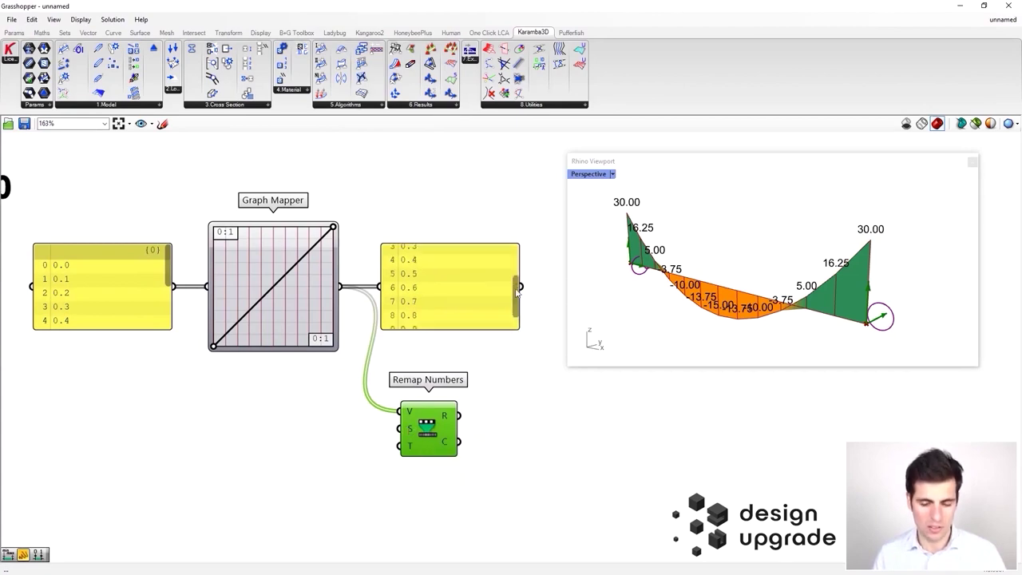
pyautogui.moveTo(415, 436); pyautogui.dragTo(428, 436)
pyautogui.doubleClick(377, 457)
pyautogui.write('dom')
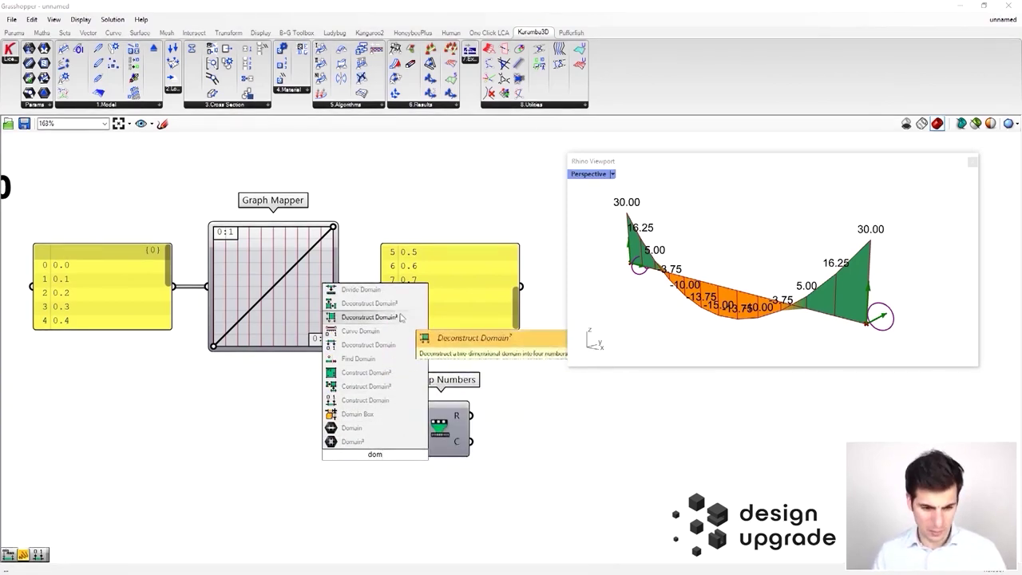
pyautogui.click(392, 400)
pyautogui.moveTo(404, 455); pyautogui.dragTo(452, 454)
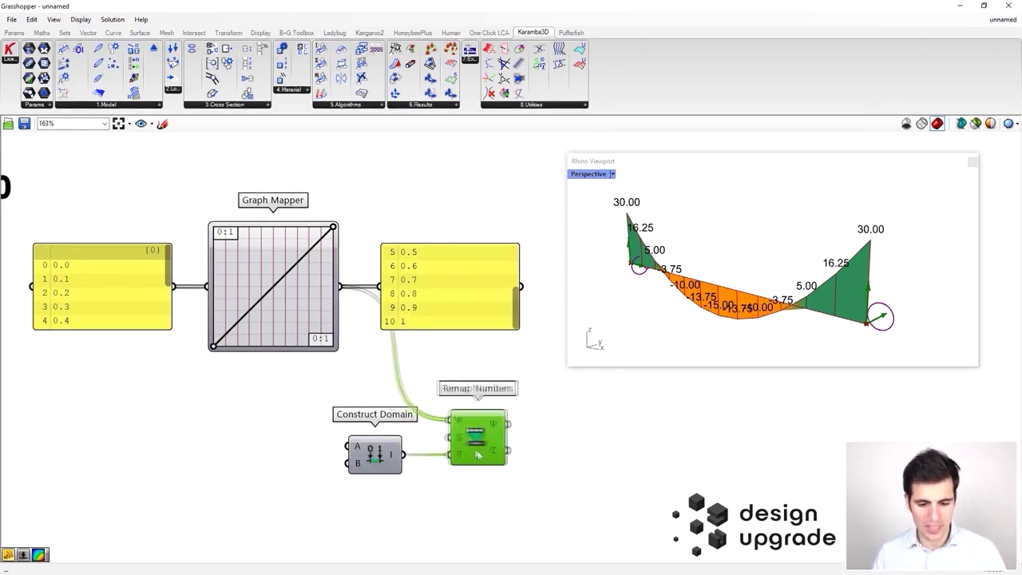
pyautogui.scroll(-1, 428, 458)
# Step: Create number sliders of 20 and 100 and connect them to Construct Domain as domain start and domain end
pyautogui.doubleClick(358, 420)
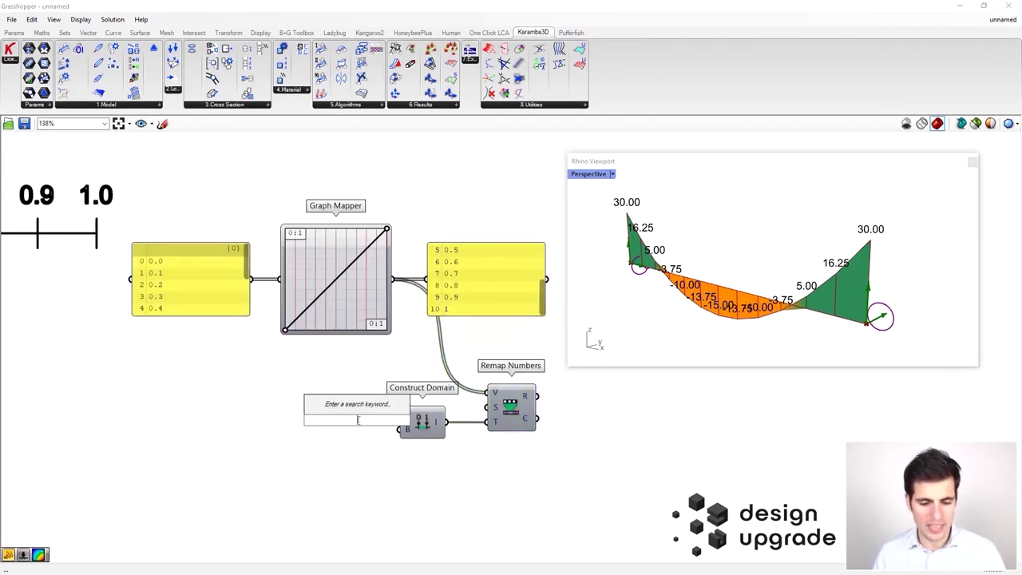
pyautogui.write('20')
pyautogui.press('Return')
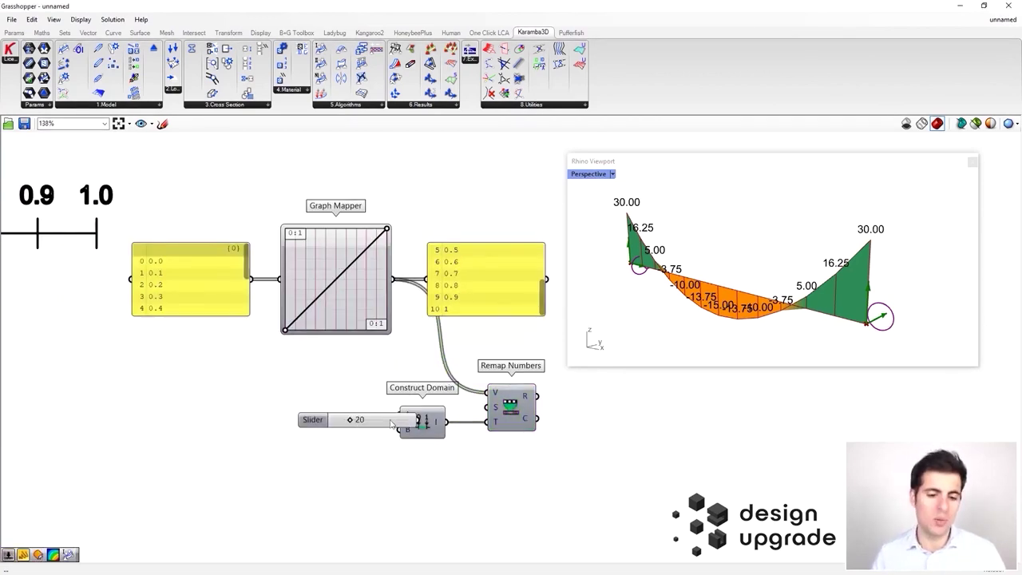
pyautogui.moveTo(368, 421)
pyautogui.mouseDown()
pyautogui.moveTo(398, 416)
pyautogui.moveTo(353, 414)
pyautogui.mouseUp()
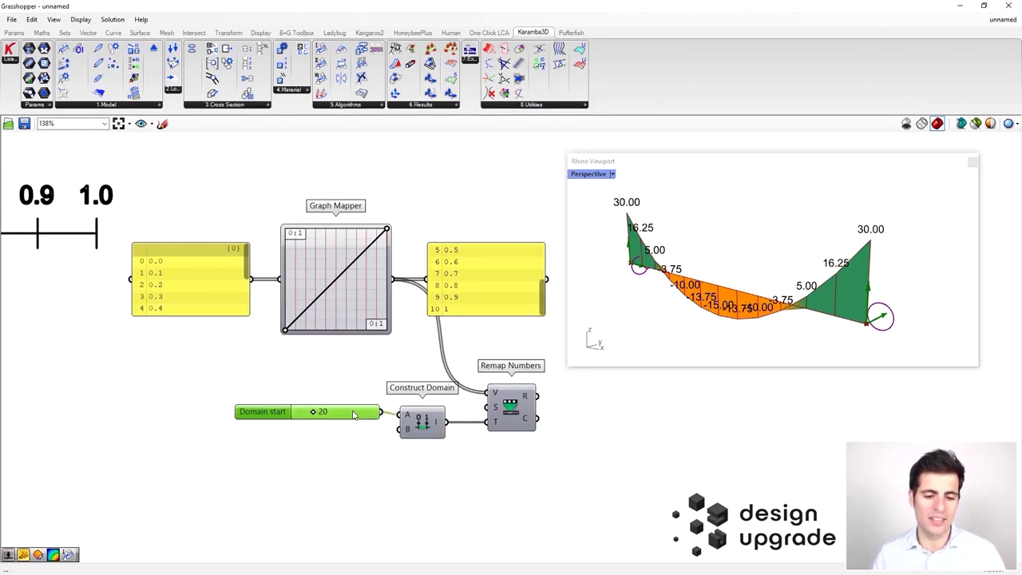
pyautogui.doubleClick(354, 445)
pyautogui.write('1')
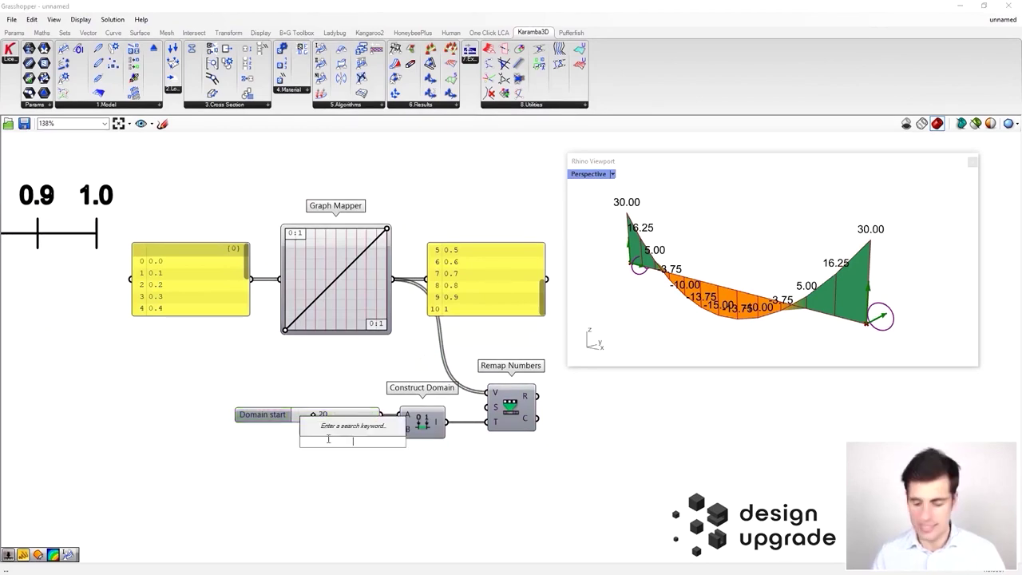
pyautogui.write('00')
pyautogui.press('Return')
pyautogui.moveTo(378, 449); pyautogui.dragTo(403, 429)
# Step: Move the output panel beyond Remap Numbers and rewire it to that component's R output
pyautogui.moveTo(438, 345); pyautogui.dragTo(321, 400, button='right')
pyautogui.moveTo(420, 452); pyautogui.dragTo(504, 336)
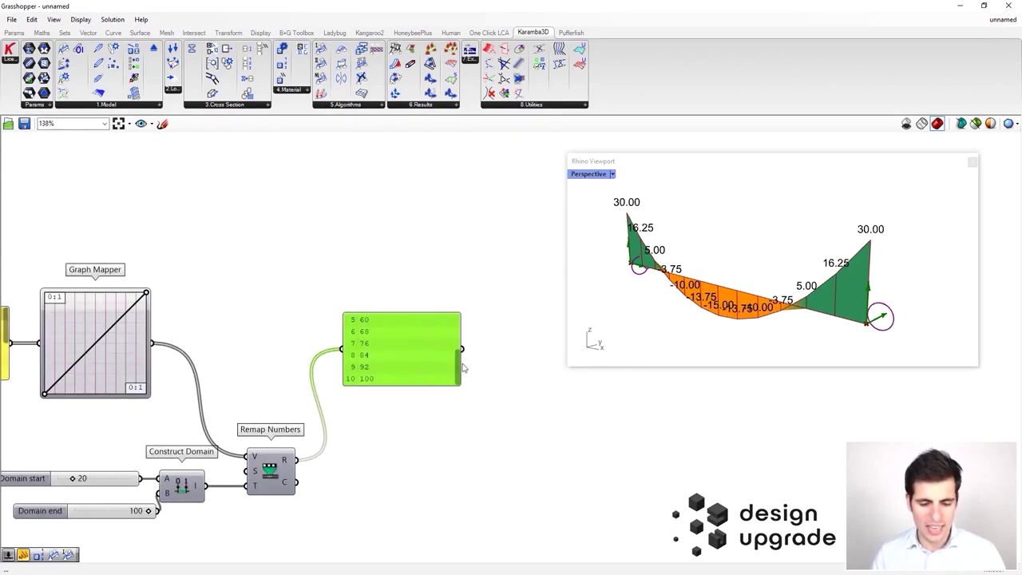
# Step: Enlarge the output panel to fit all eleven remapped values and align it with the R output of Remap Numbers
pyautogui.moveTo(454, 390); pyautogui.dragTo(453, 467)
pyautogui.moveTo(402, 432); pyautogui.dragTo(416, 497)
pyautogui.moveTo(333, 459); pyautogui.dragTo(412, 425, button='right')
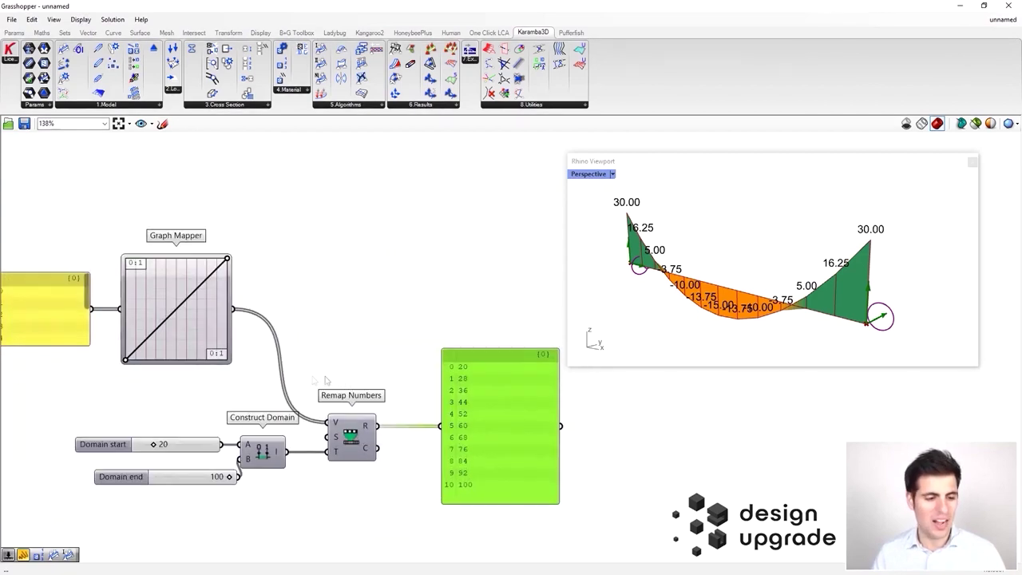
# Step: Flip the Graph Mapper line so it descends from 1 to 0, and align the Domain end slider under Domain start
pyautogui.moveTo(304, 363); pyautogui.dragTo(280, 362, button='right')
pyautogui.scroll(-1, 280, 362)
pyautogui.scroll(-2, 279, 365)
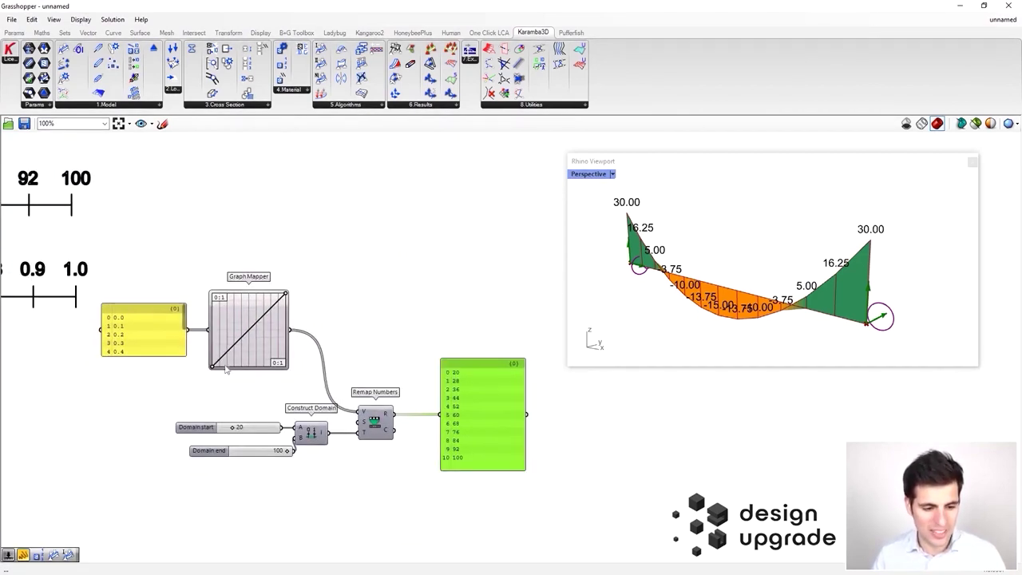
pyautogui.moveTo(237, 346); pyautogui.dragTo(250, 343, button='right')
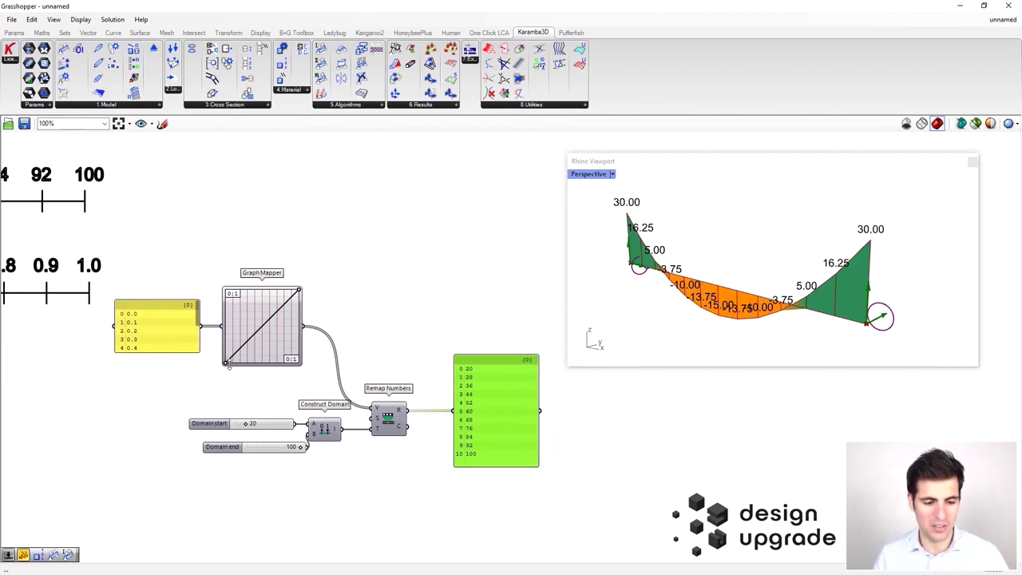
pyautogui.moveTo(226, 363); pyautogui.dragTo(215, 277)
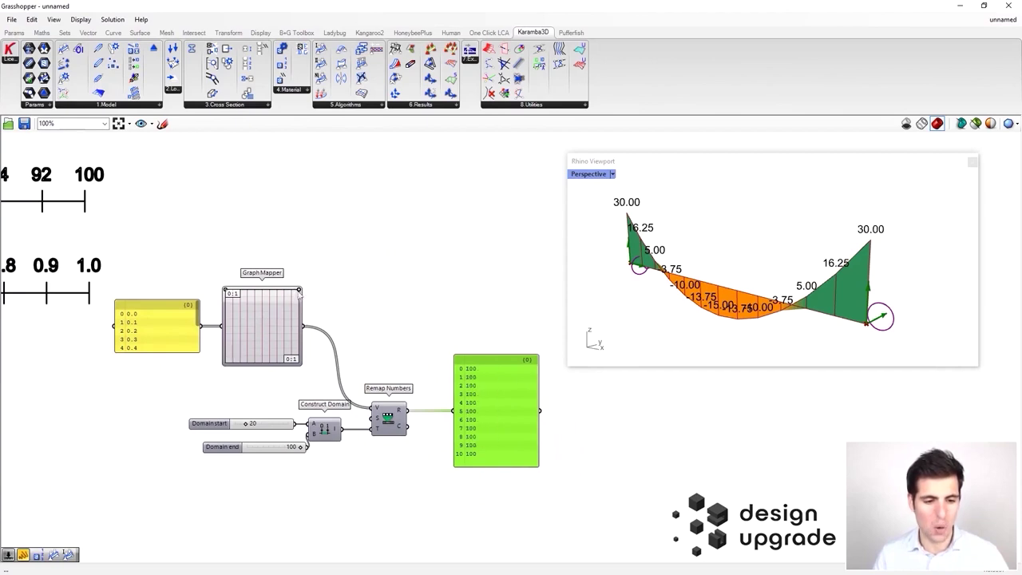
pyautogui.moveTo(300, 292); pyautogui.dragTo(299, 363)
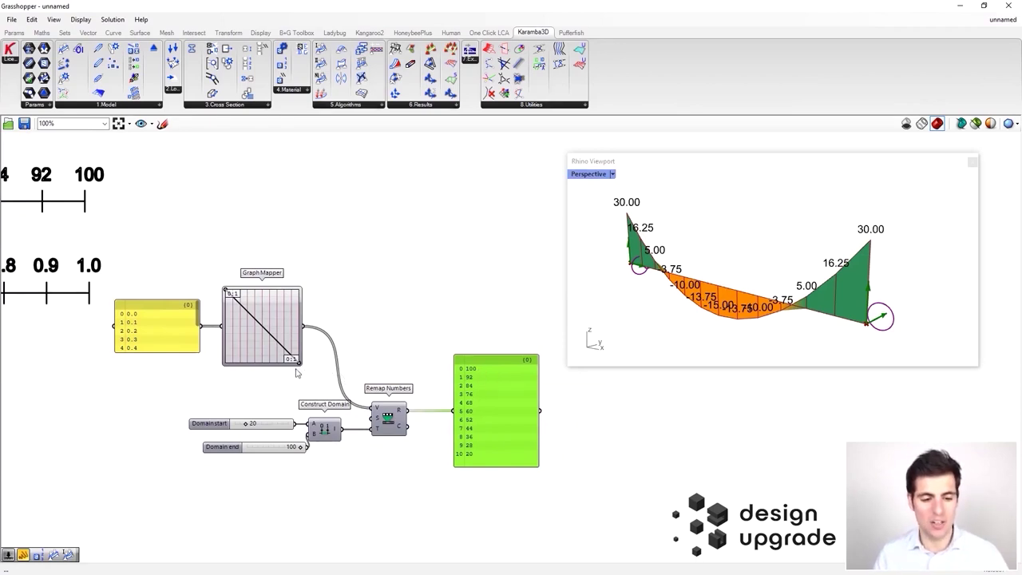
pyautogui.moveTo(293, 447); pyautogui.dragTo(277, 449)
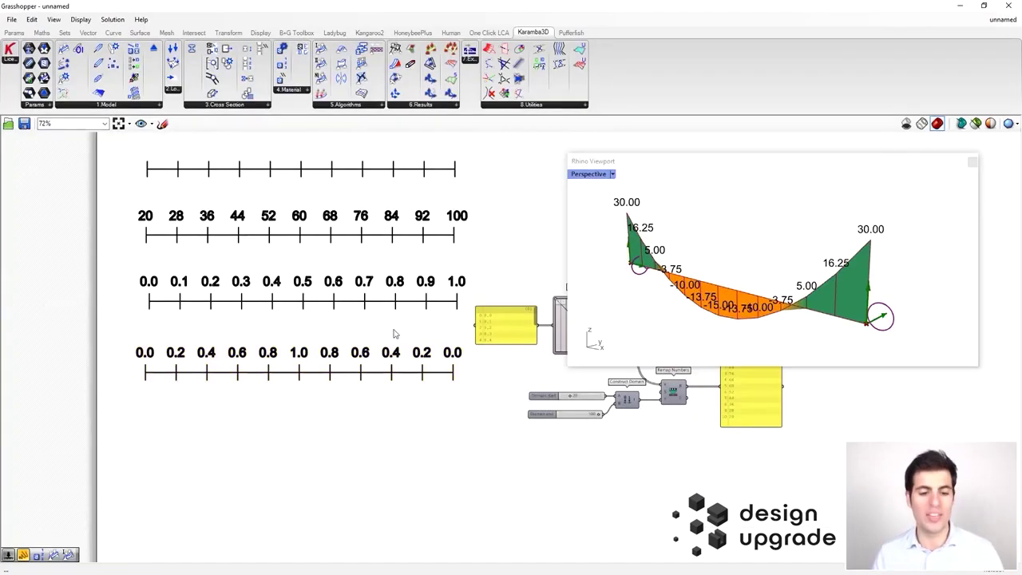
# Step: Create a panel listing 0.0 to 1.0 and back to 0.0 in 0.2 steps, and turn off its Multiline Data option
pyautogui.moveTo(392, 332); pyautogui.dragTo(358, 341, button='right')
pyautogui.scroll(-1, 374, 344)
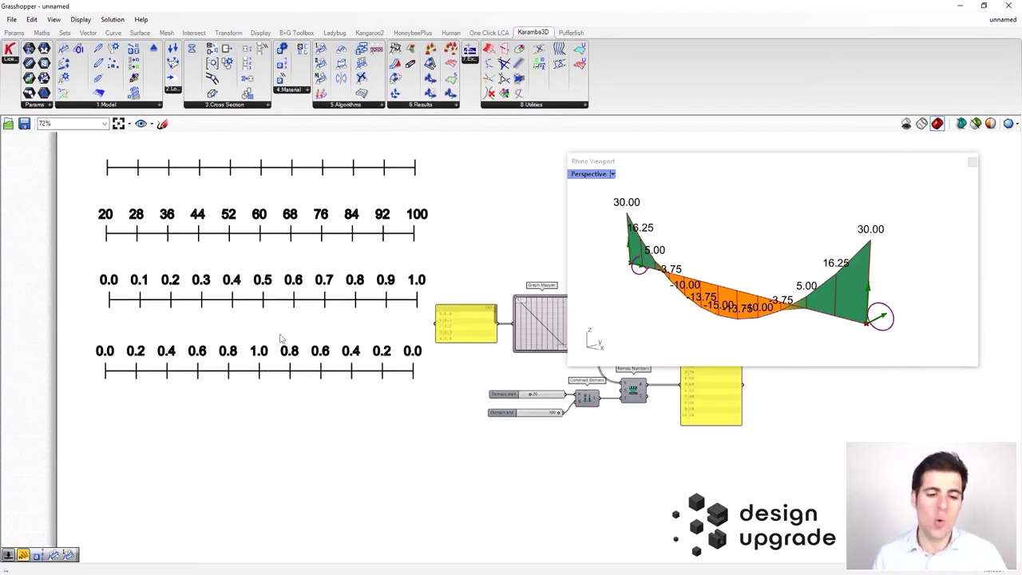
pyautogui.scroll(-1, 424, 359)
pyautogui.scroll(1, 423, 360)
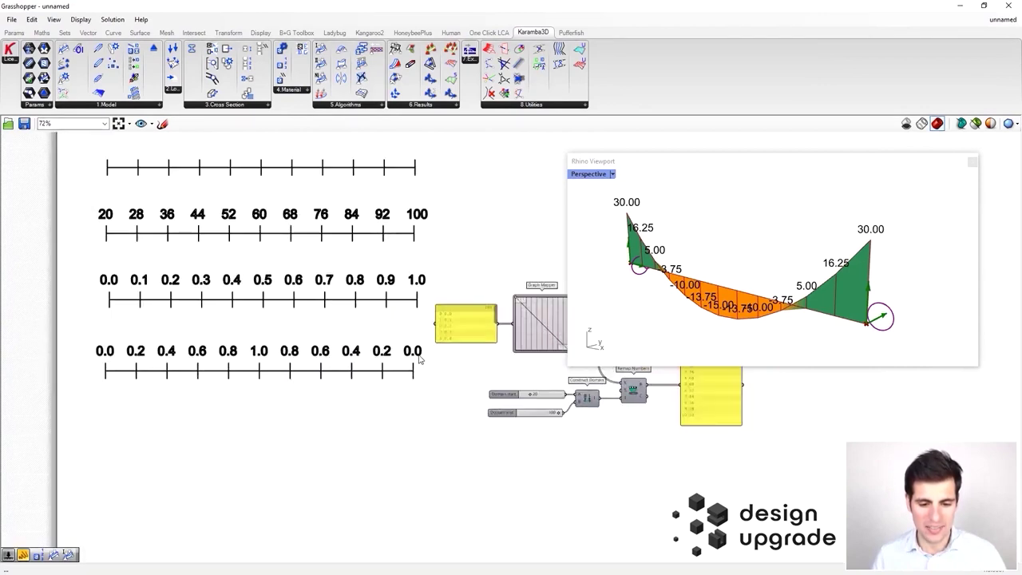
pyautogui.moveTo(423, 359); pyautogui.dragTo(349, 354, button='right')
pyautogui.scroll(-2, 349, 354)
pyautogui.moveTo(567, 435); pyautogui.dragTo(342, 289)
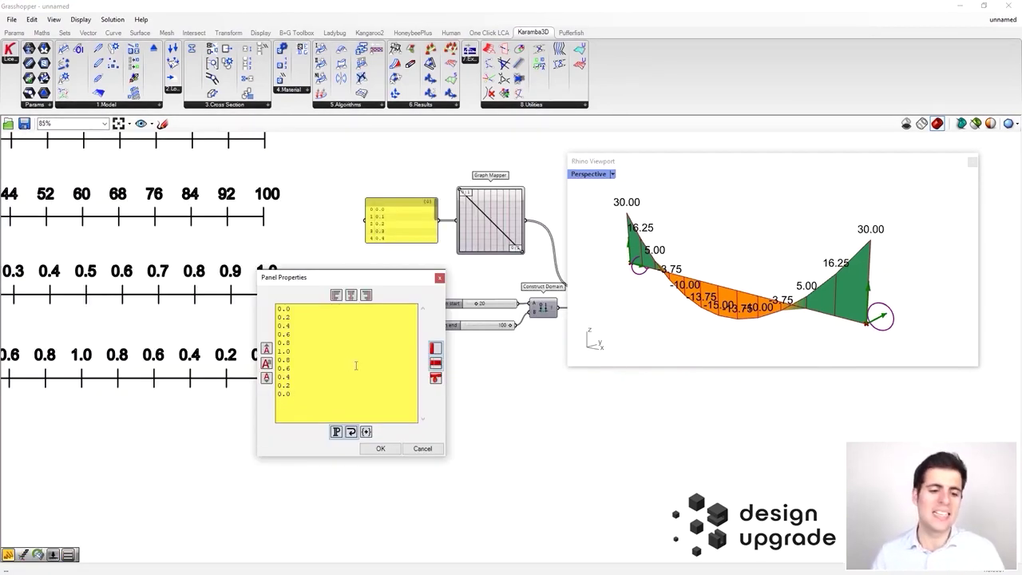
pyautogui.click(390, 448)
pyautogui.rightClick(361, 371)
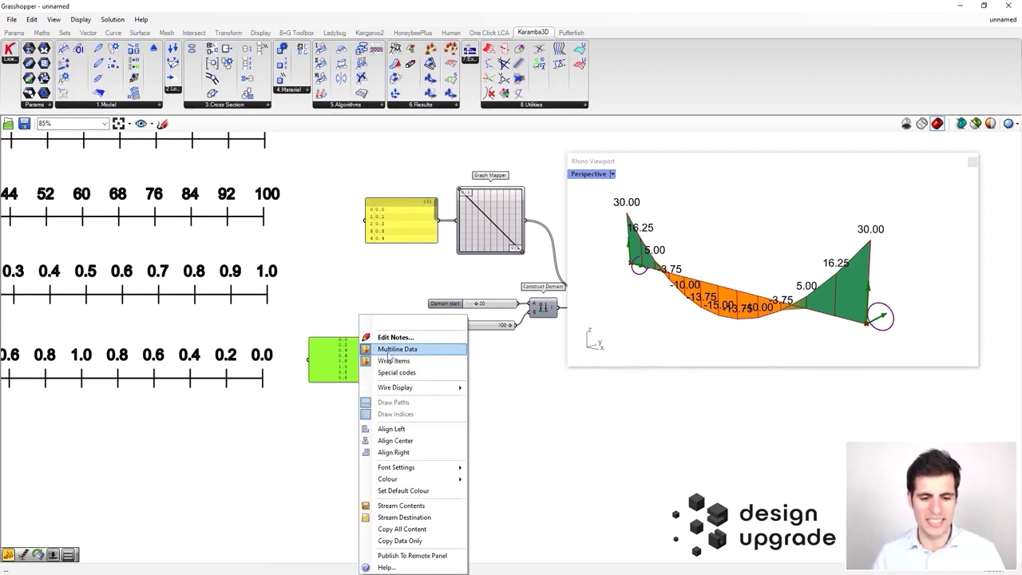
pyautogui.click(389, 352)
pyautogui.moveTo(428, 346); pyautogui.dragTo(356, 415, button='right')
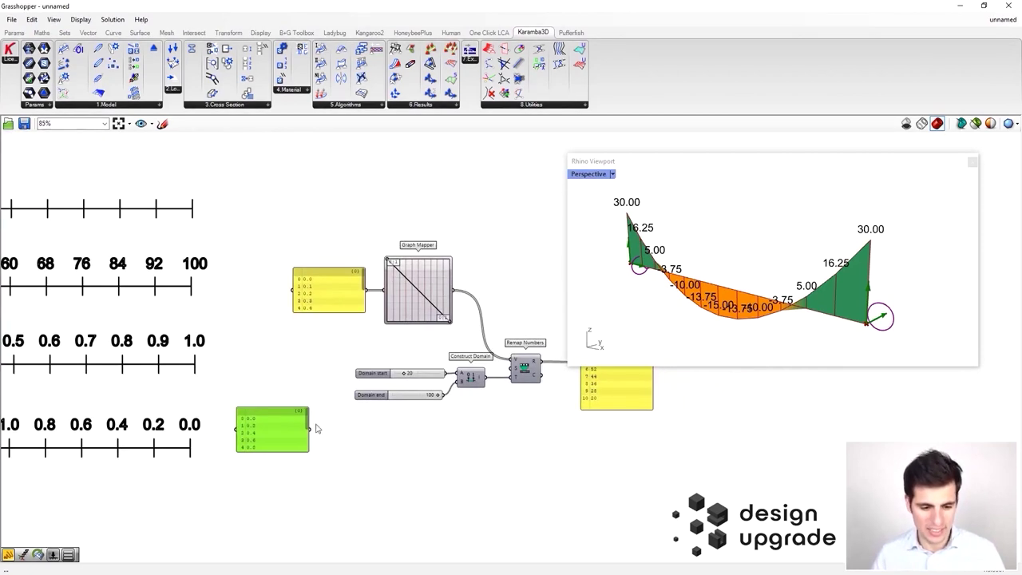
# Step: Connect the new panel to the Graph Mapper in place of the 0.0–1.0 panel and stack the two panels beside it
pyautogui.moveTo(315, 435); pyautogui.dragTo(388, 289)
pyautogui.moveTo(279, 430); pyautogui.dragTo(324, 343)
pyautogui.moveTo(323, 303); pyautogui.dragTo(323, 234)
pyautogui.moveTo(328, 331); pyautogui.dragTo(339, 279)
# Step: Set the Graph Mapper line to rise from 0 to 1 again by swapping the heights of its two end points
pyautogui.moveTo(556, 323); pyautogui.dragTo(324, 326, button='right')
pyautogui.scroll(2, 466, 322)
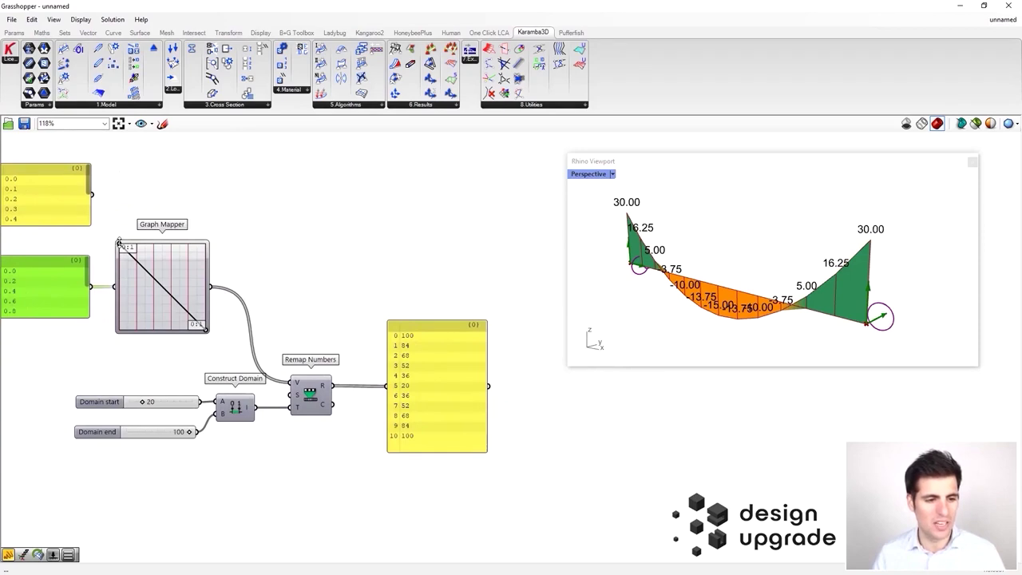
pyautogui.moveTo(120, 245); pyautogui.dragTo(121, 341)
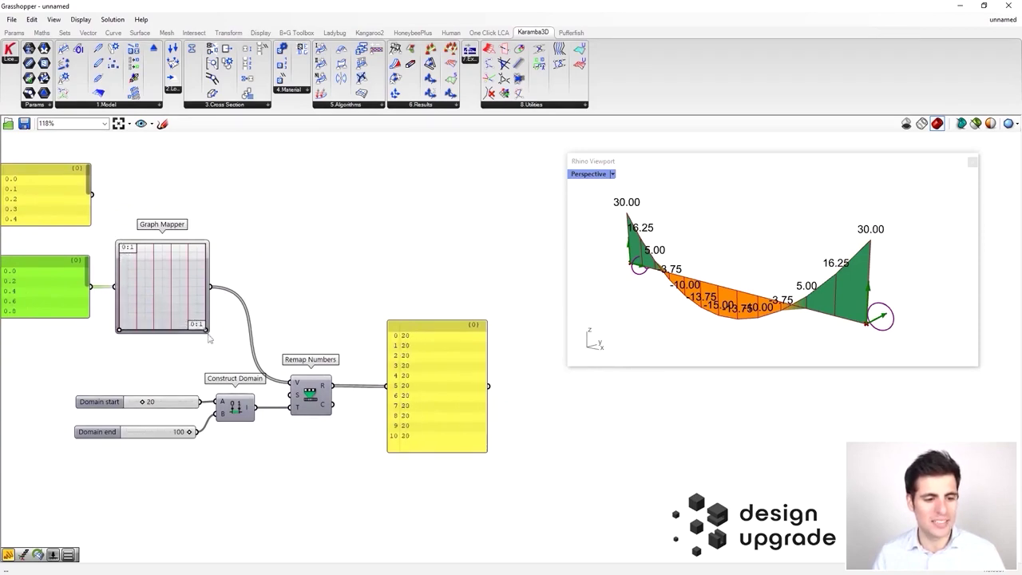
pyautogui.moveTo(206, 333); pyautogui.dragTo(206, 243)
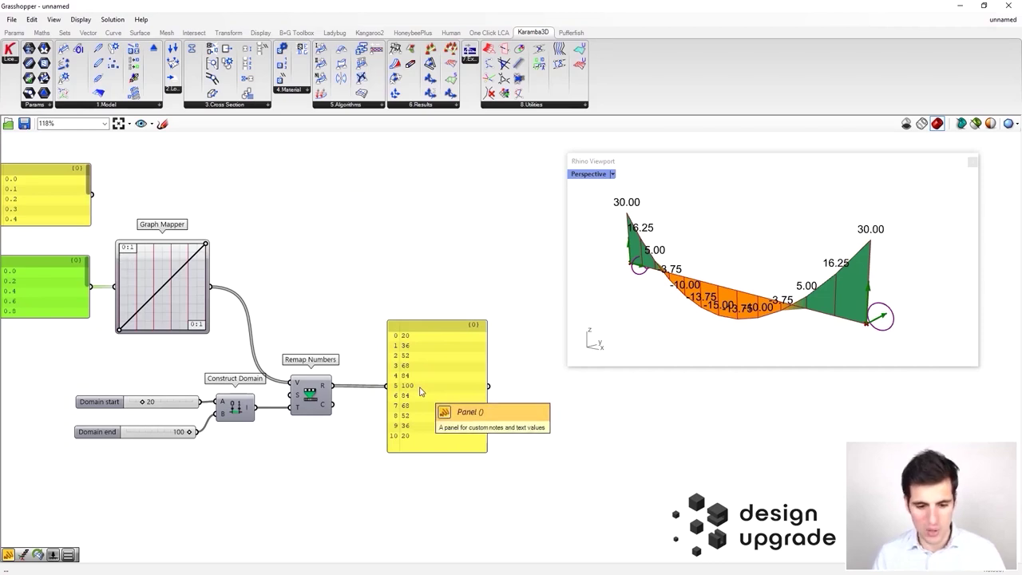
# Step: Examine the CroSec input of the Line to Beam component in the beam definition
pyautogui.scroll(-5, 429, 396)
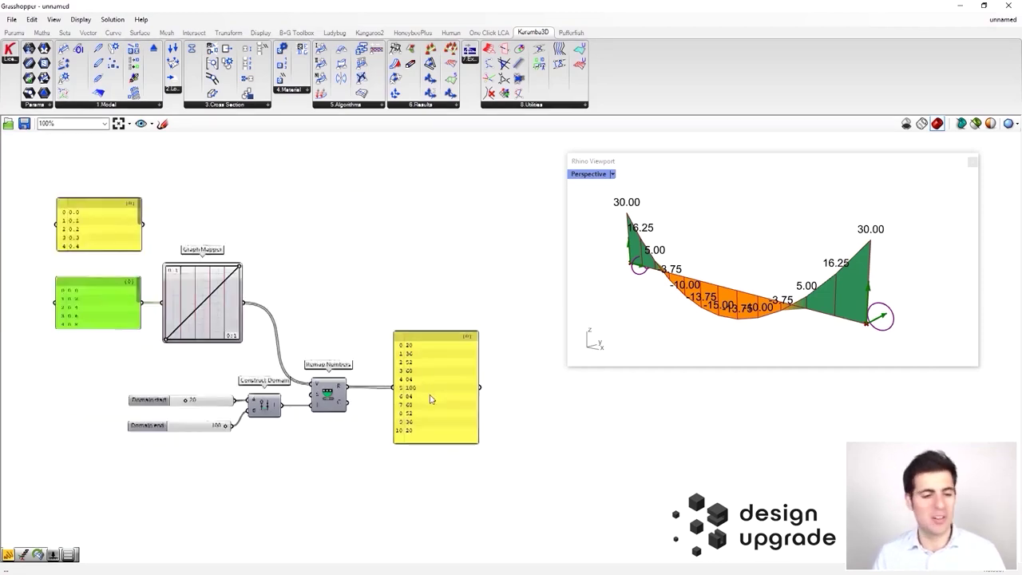
pyautogui.scroll(-2, 429, 396)
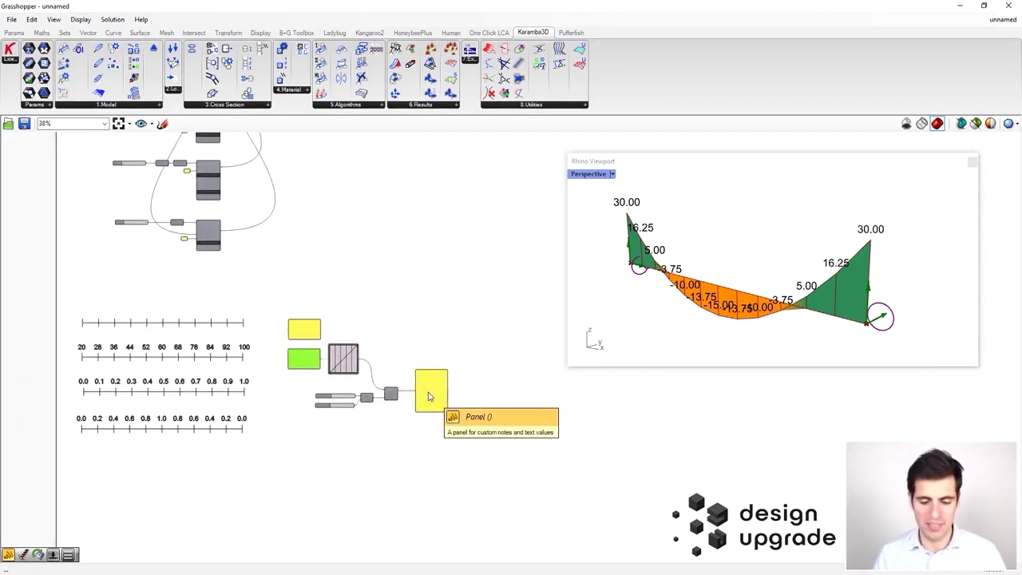
pyautogui.scroll(-3, 375, 287)
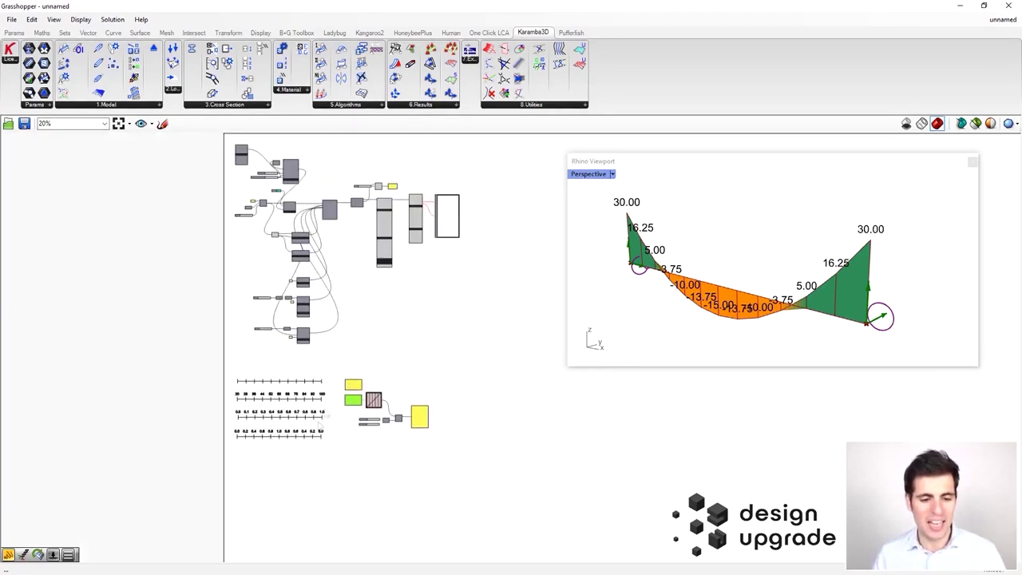
pyautogui.scroll(8, 279, 240)
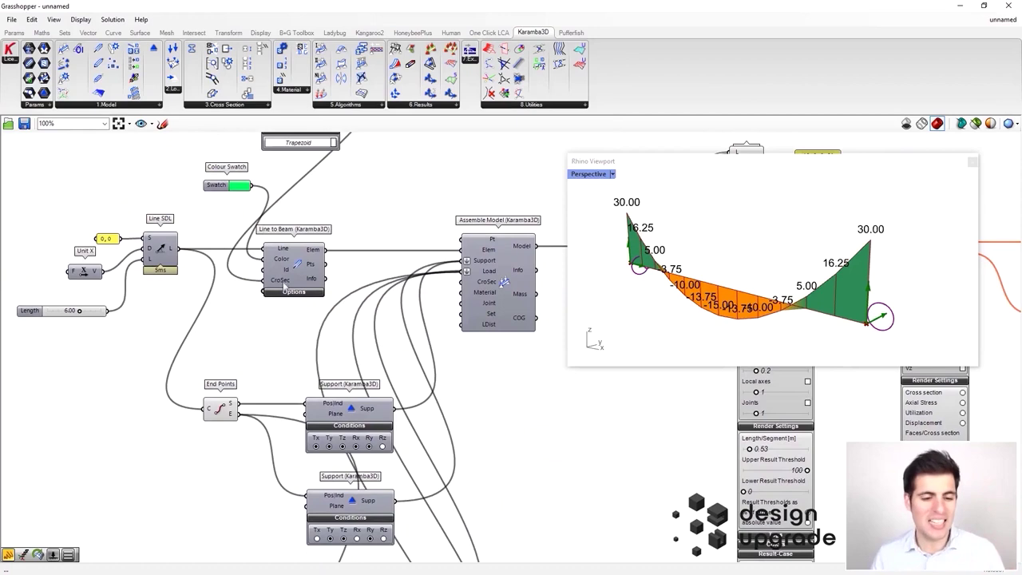
pyautogui.moveTo(286, 283)
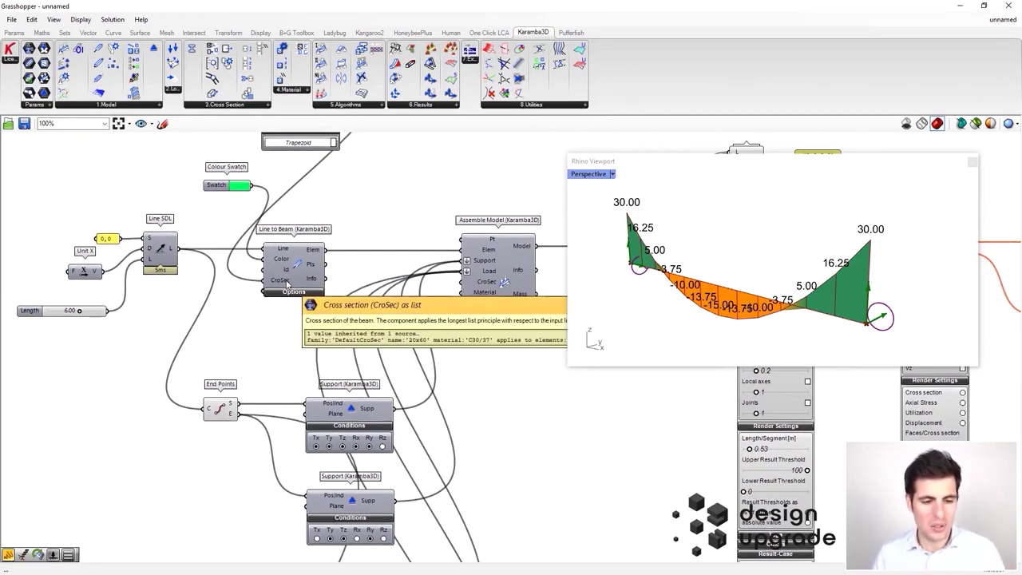
# Step: Disable the Analyze, Model View, Beam View, Legend and List Item components together with their slider and panel
pyautogui.scroll(-5, 291, 303)
pyautogui.moveTo(289, 392); pyautogui.dragTo(295, 347, button='right')
pyautogui.scroll(2, 367, 209)
pyautogui.moveTo(367, 209); pyautogui.dragTo(169, 288, button='right')
pyautogui.scroll(2, 271, 339)
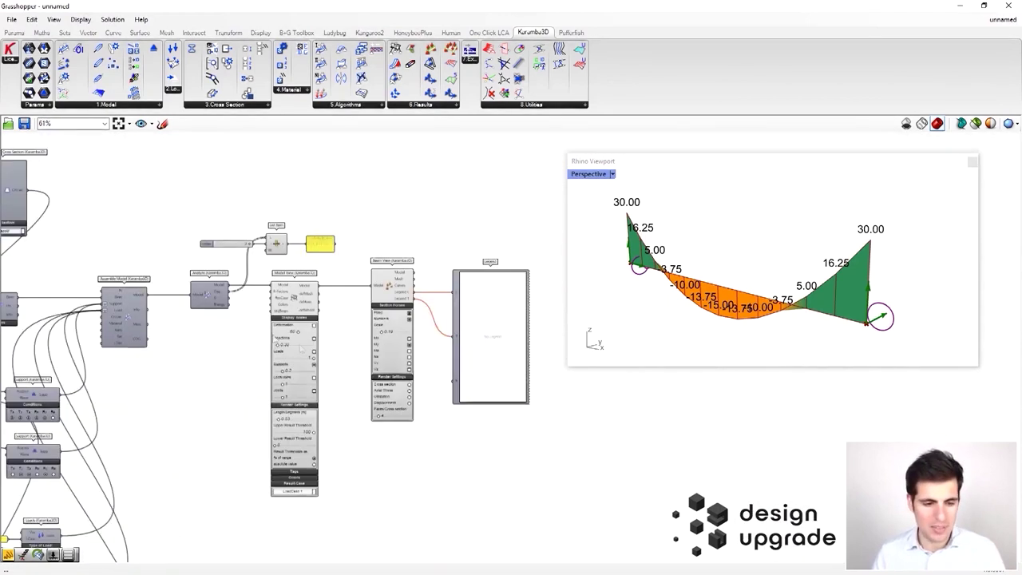
pyautogui.moveTo(528, 485); pyautogui.dragTo(181, 206)
pyautogui.rightClick(206, 190)
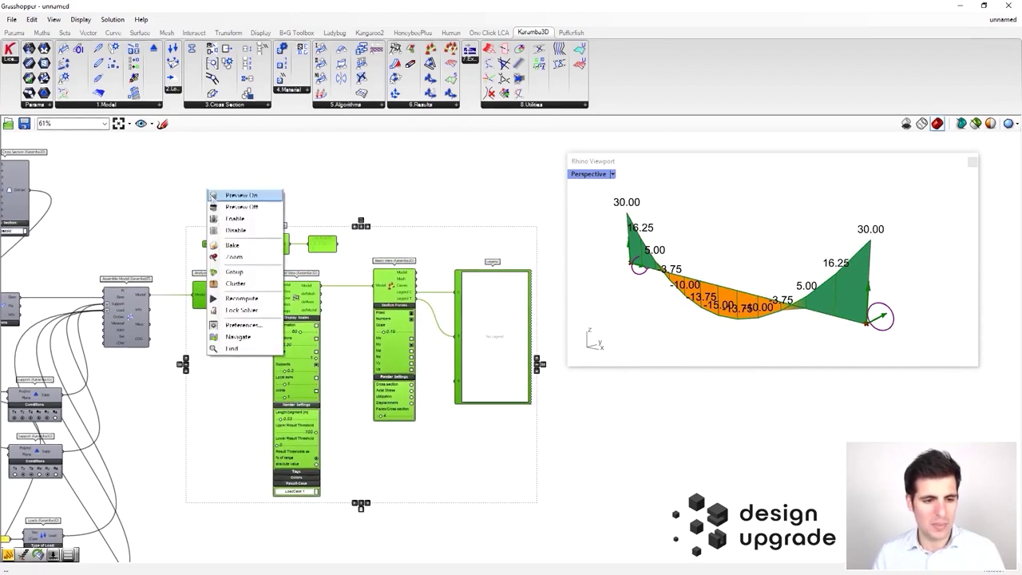
pyautogui.click(235, 231)
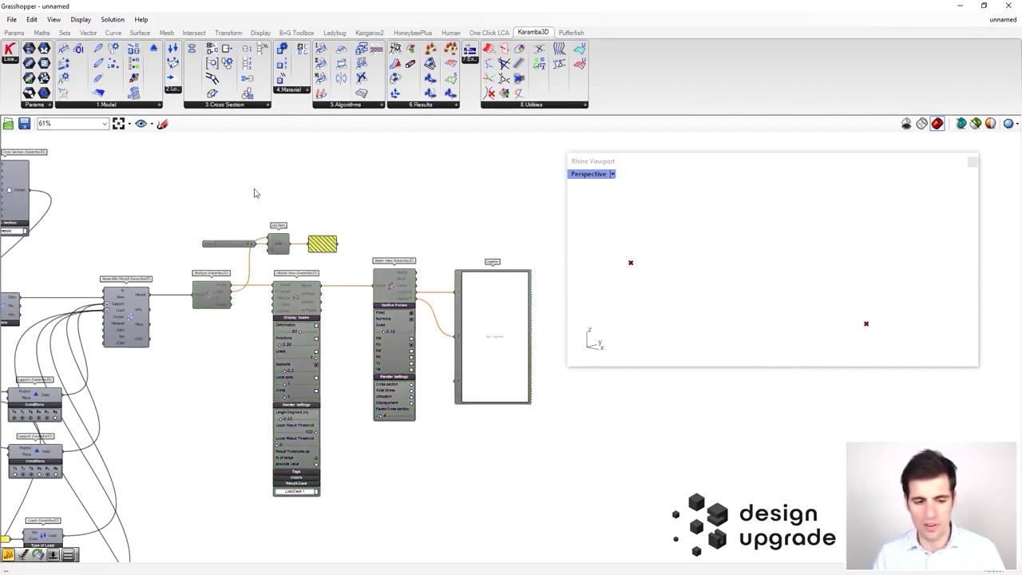
# Step: Add a Divide Curve component near End Points and connect the Line SDL output to its C input
pyautogui.scroll(-4, 249, 196)
pyautogui.scroll(4, 303, 249)
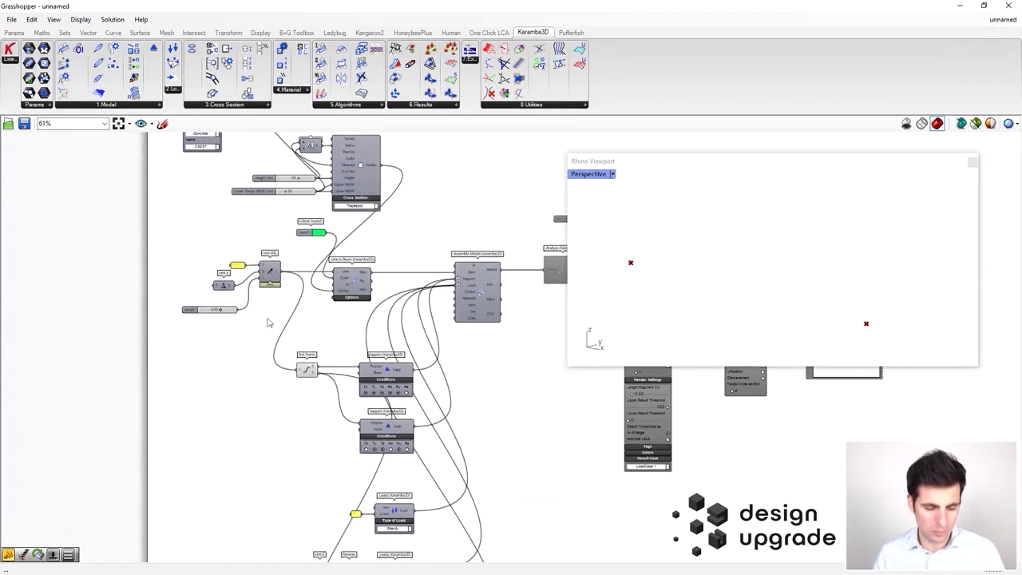
pyautogui.doubleClick(256, 372)
pyautogui.write('div')
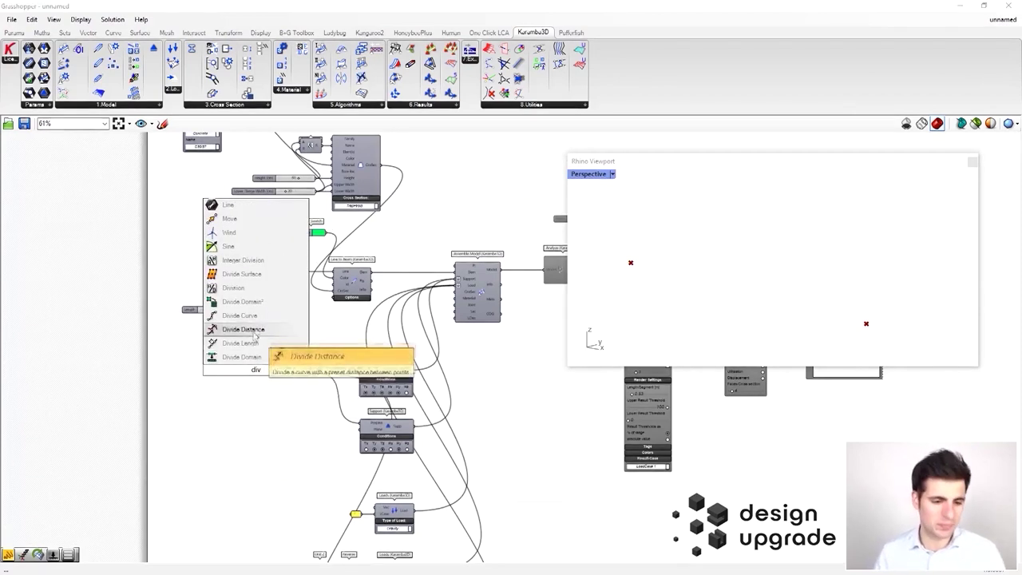
pyautogui.click(254, 334)
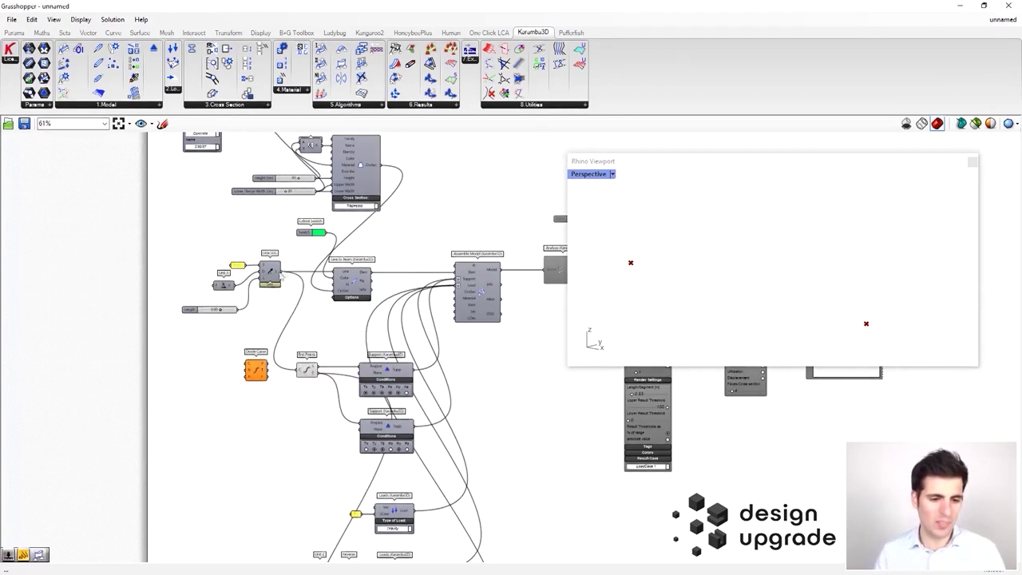
pyautogui.moveTo(285, 278); pyautogui.dragTo(245, 364)
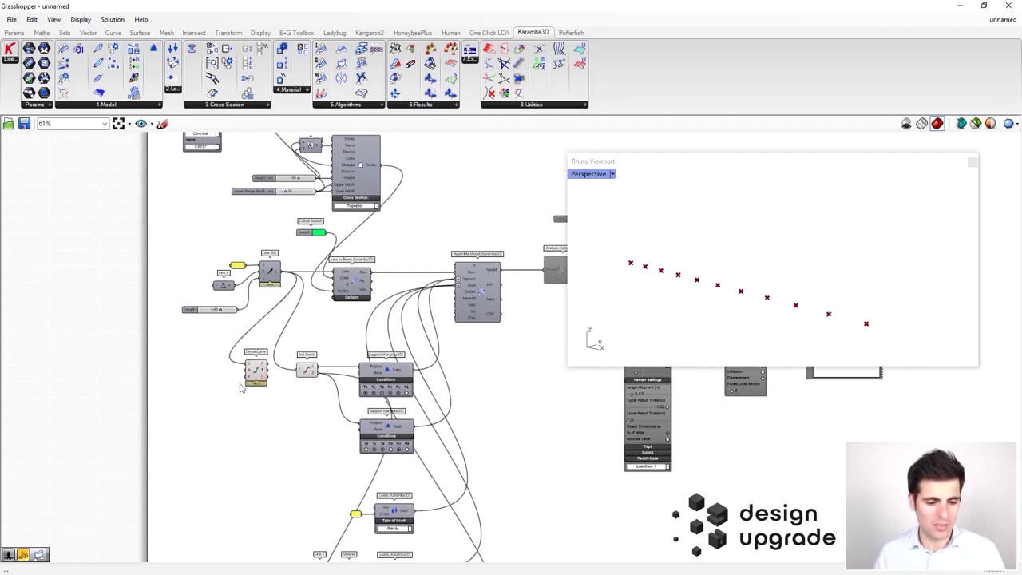
# Step: Create a panel with the value 10 and connect it to the N input of Divide Curve
pyautogui.scroll(5, 237, 372)
pyautogui.doubleClick(228, 369)
pyautogui.write('100')
pyautogui.press('Return')
pyautogui.doubleClick(226, 368)
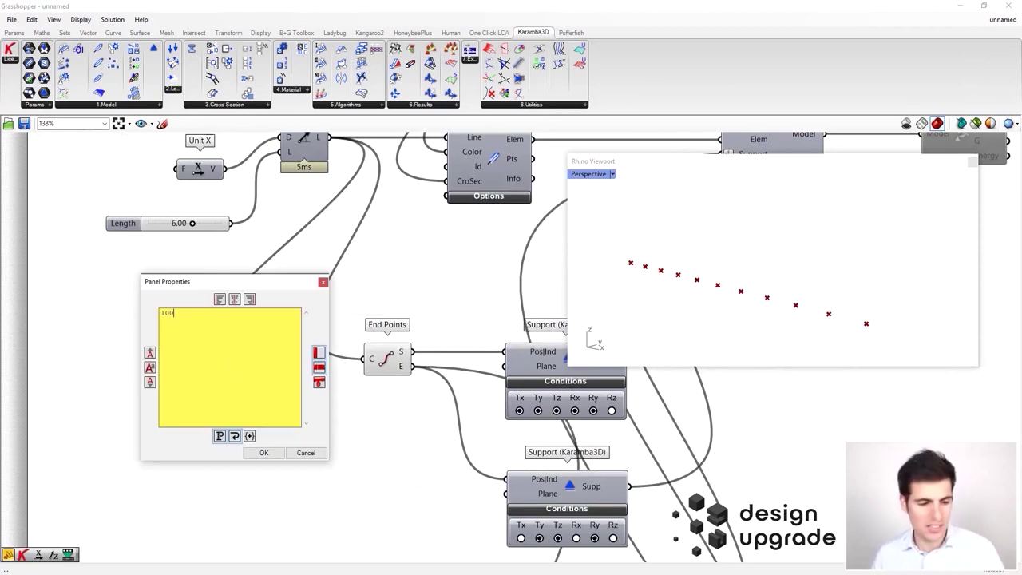
pyautogui.click(264, 452)
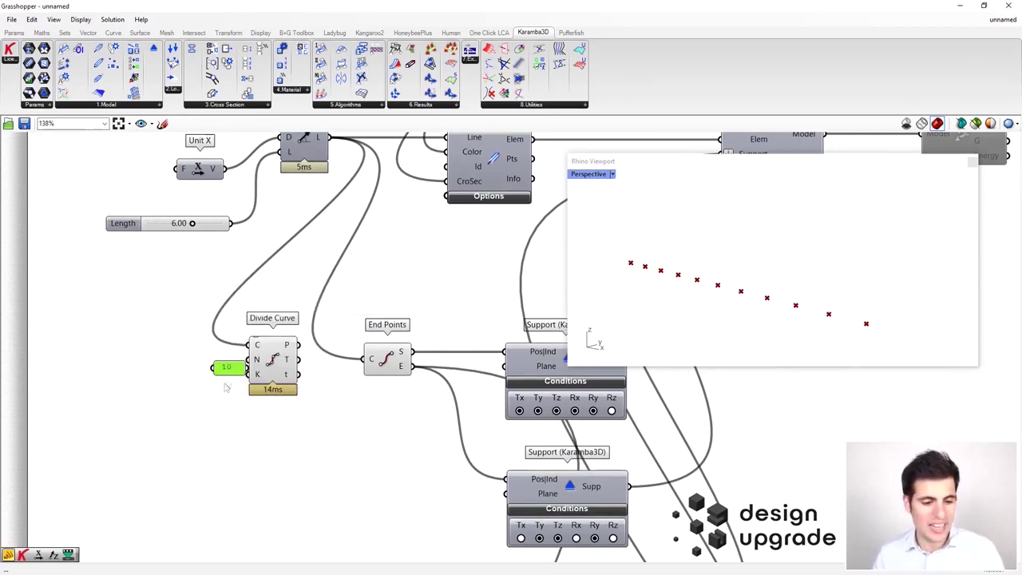
pyautogui.moveTo(232, 371); pyautogui.dragTo(211, 365)
# Step: Move Divide Curve and its count panel together farther away from End Points to free space between them
pyautogui.moveTo(304, 415); pyautogui.dragTo(369, 431, button='right')
pyautogui.moveTo(383, 438); pyautogui.dragTo(233, 365)
pyautogui.moveTo(277, 401); pyautogui.dragTo(383, 437)
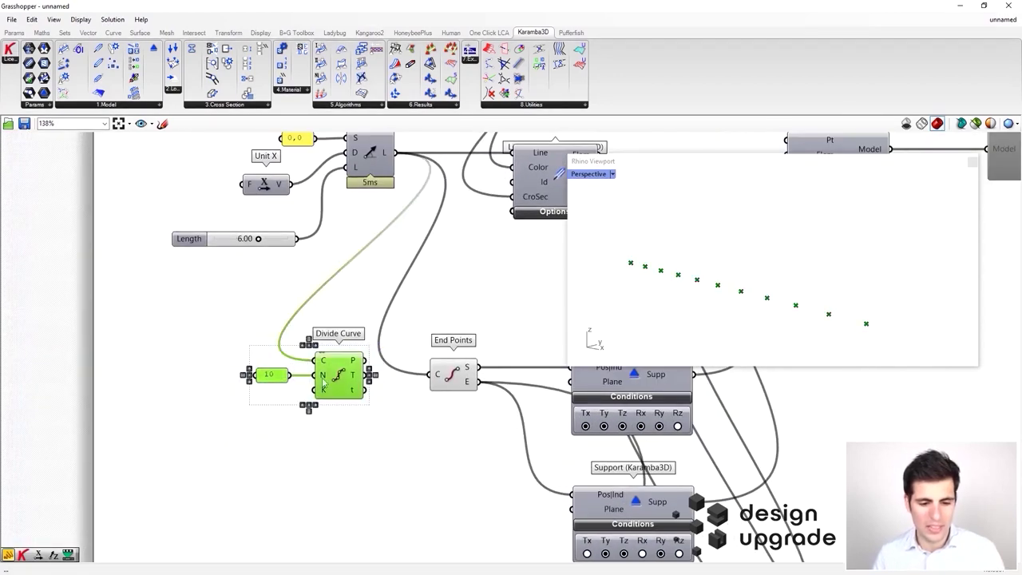
pyautogui.moveTo(250, 373); pyautogui.dragTo(125, 365)
# Step: Add a Shatter component beside Divide Curve, wiring the Line SDL output to C and Divide Curve's t output to t
pyautogui.doubleClick(283, 435)
pyautogui.write('sha')
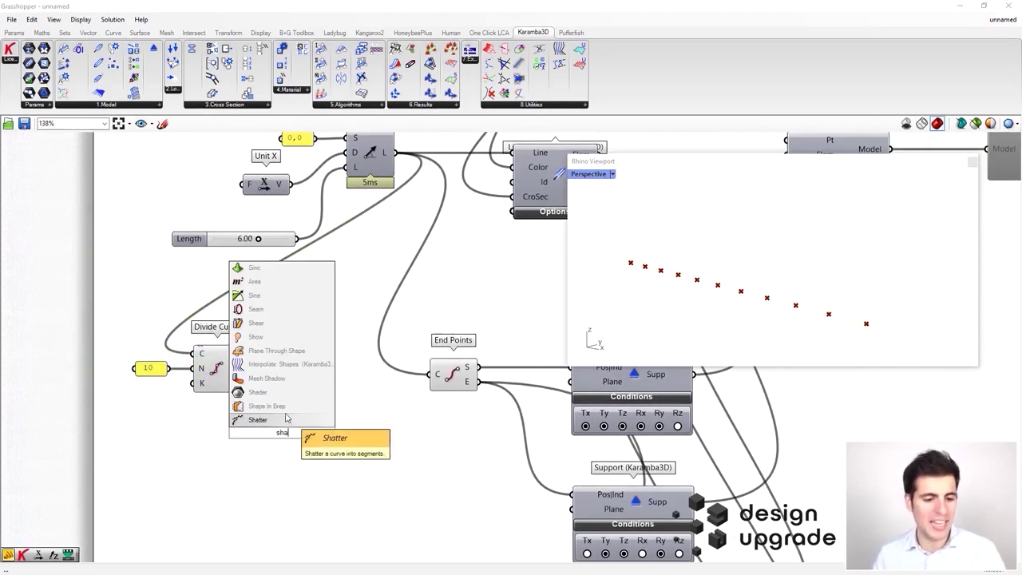
pyautogui.click(288, 420)
pyautogui.moveTo(287, 425); pyautogui.dragTo(305, 359)
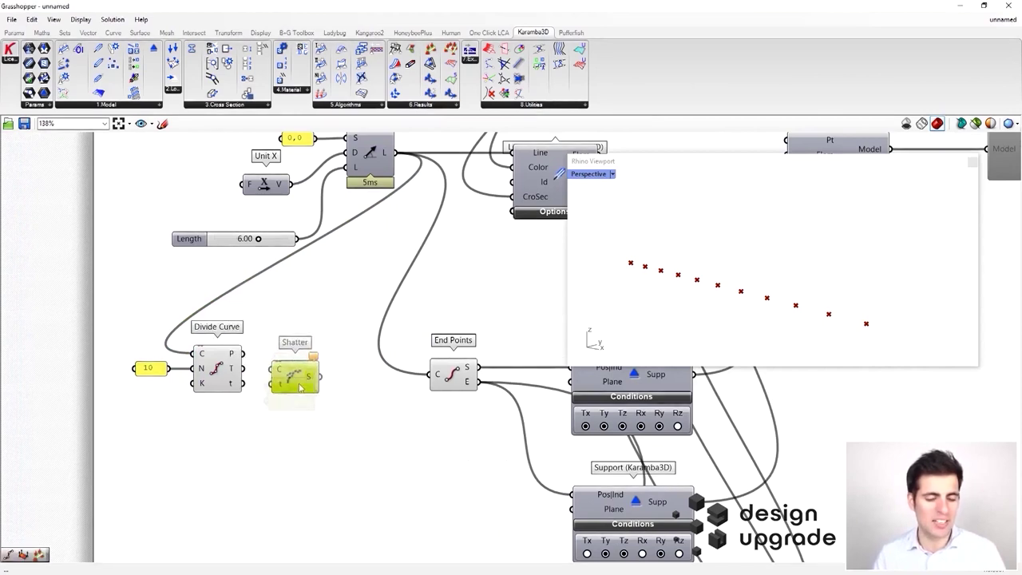
pyautogui.moveTo(342, 290); pyautogui.dragTo(330, 344, button='right')
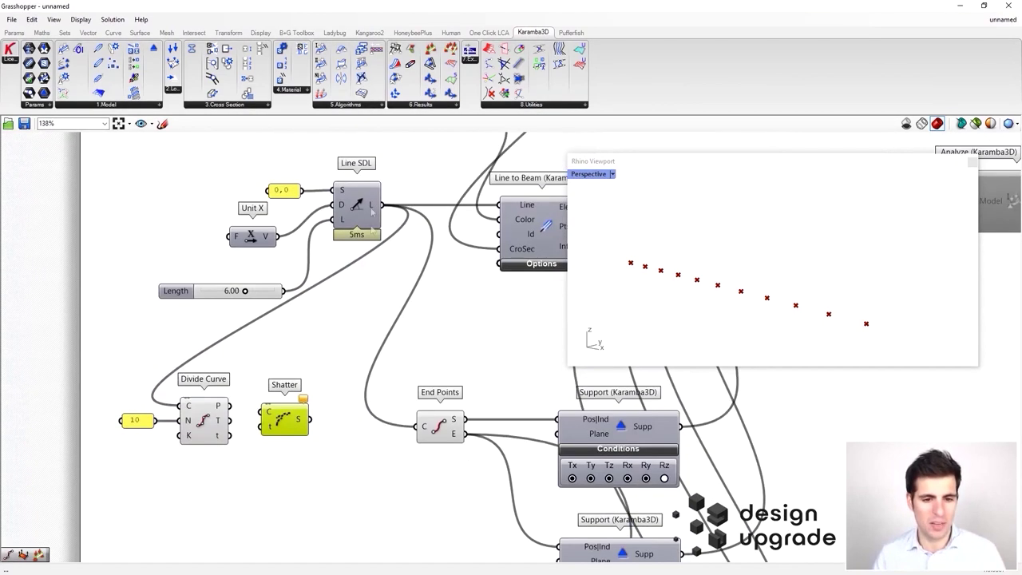
pyautogui.moveTo(382, 204); pyautogui.dragTo(305, 438)
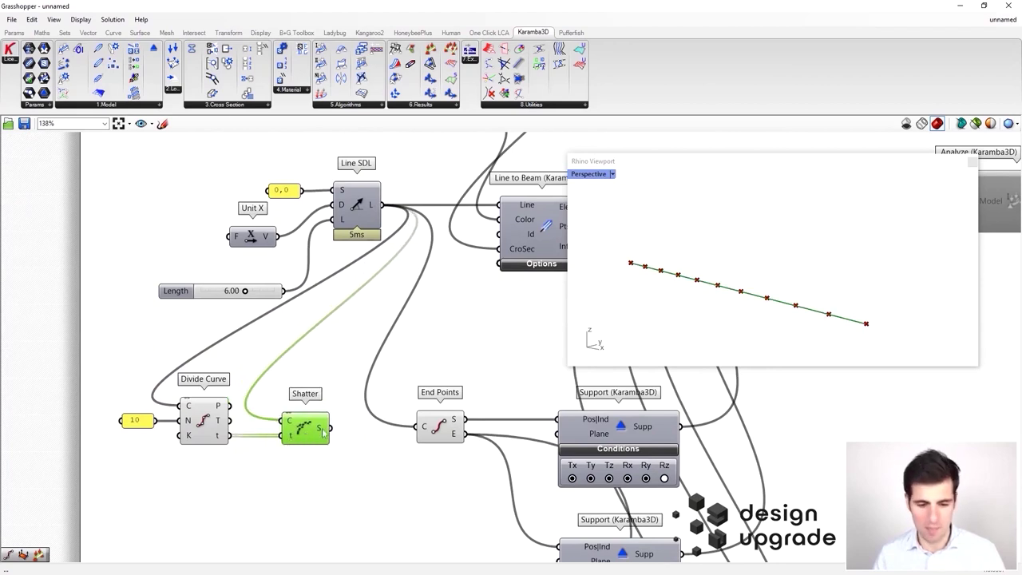
pyautogui.moveTo(323, 431)
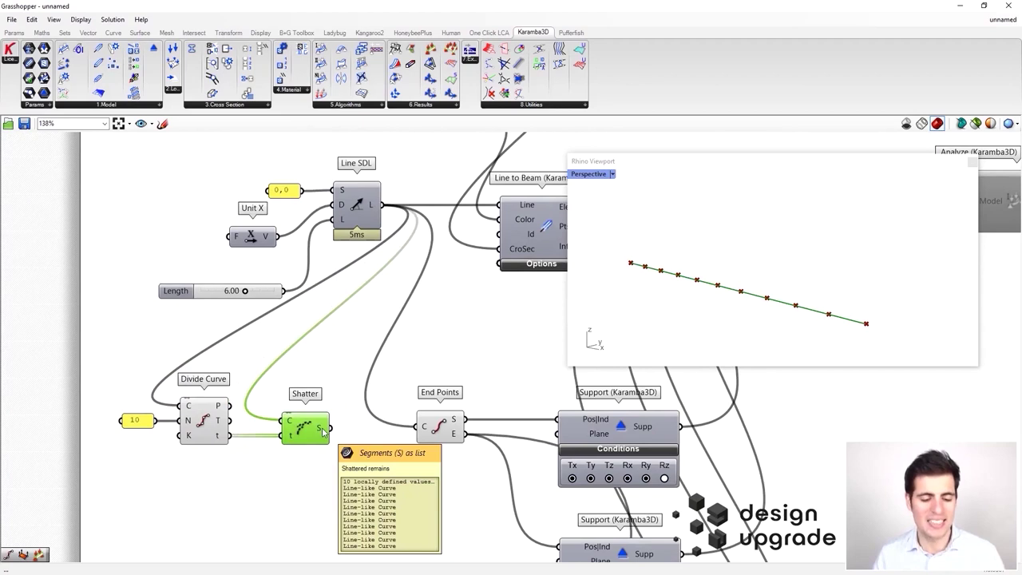
# Step: Move the count panel, Divide Curve and Shatter together to the empty canvas area below the number scales
pyautogui.scroll(-6, 323, 431)
pyautogui.scroll(-2, 214, 327)
pyautogui.scroll(6, 227, 487)
pyautogui.moveTo(229, 328); pyautogui.dragTo(248, 475)
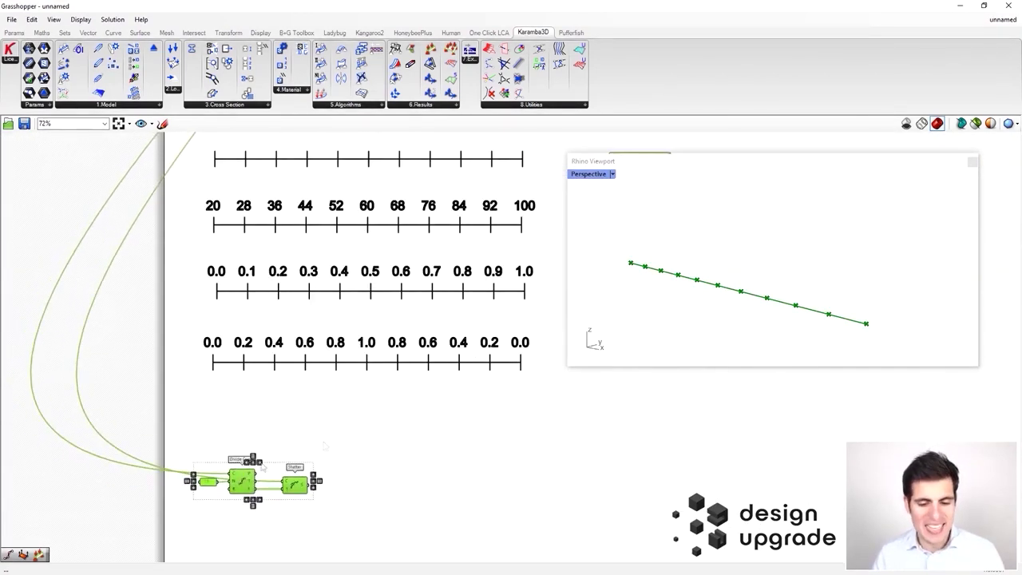
# Step: Compare the 0–1–0 division-point scale with the ten-segment 0.1–0.9–0.1 midpoint scale above Divide Curve
pyautogui.scroll(3, 231, 384)
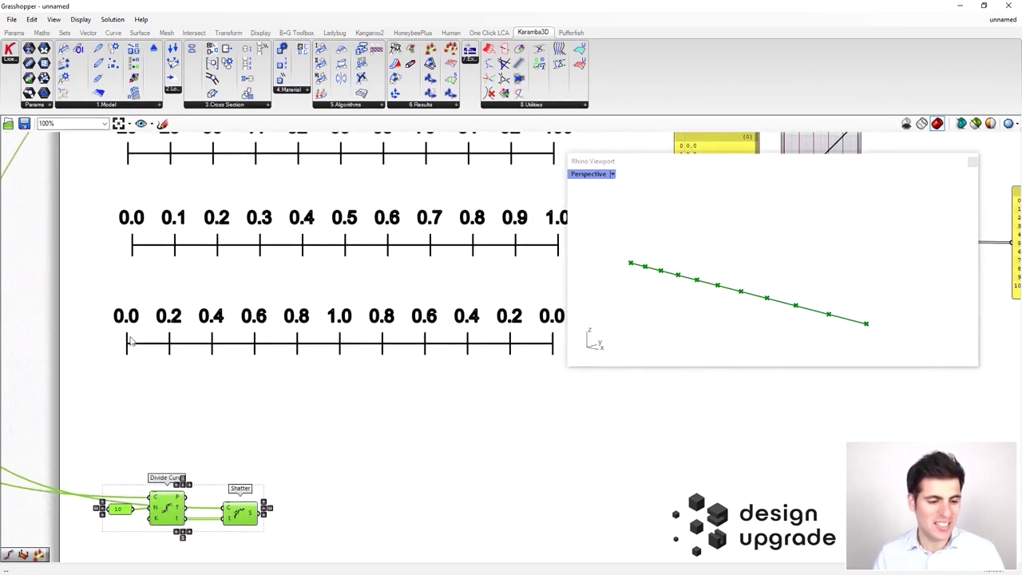
pyautogui.scroll(-2, 132, 342)
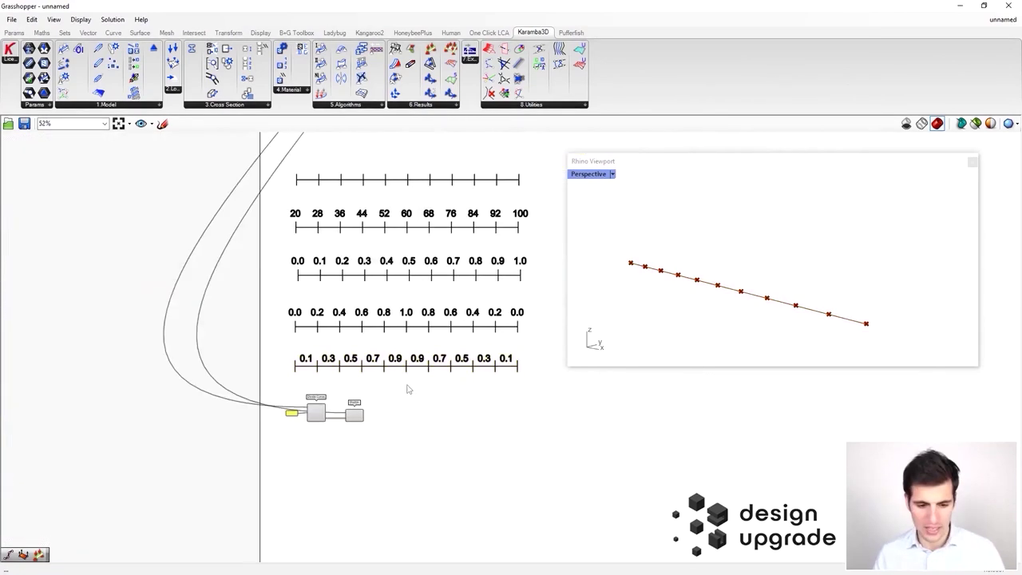
pyautogui.scroll(2, 395, 380)
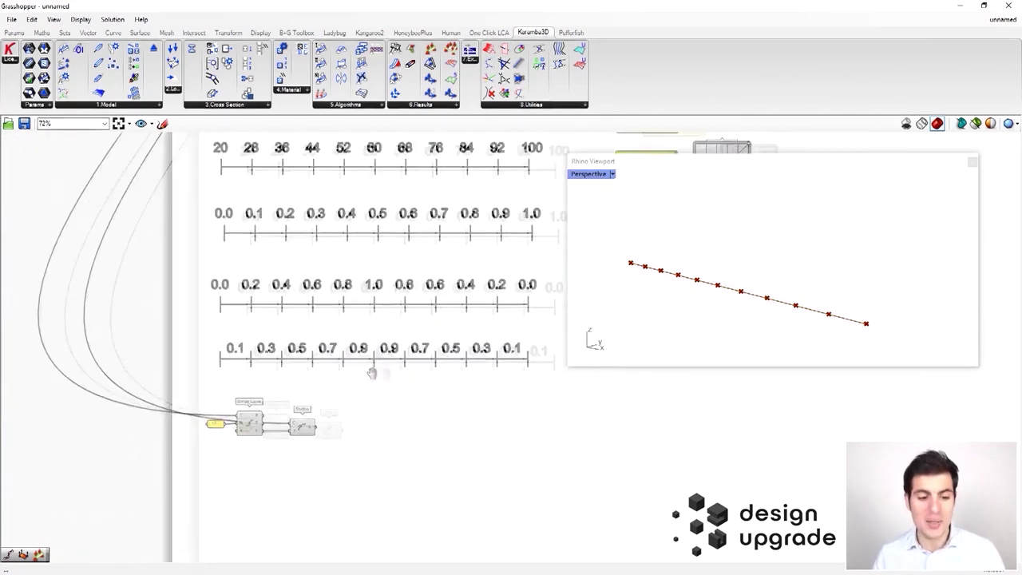
pyautogui.moveTo(384, 370); pyautogui.dragTo(334, 365, button='right')
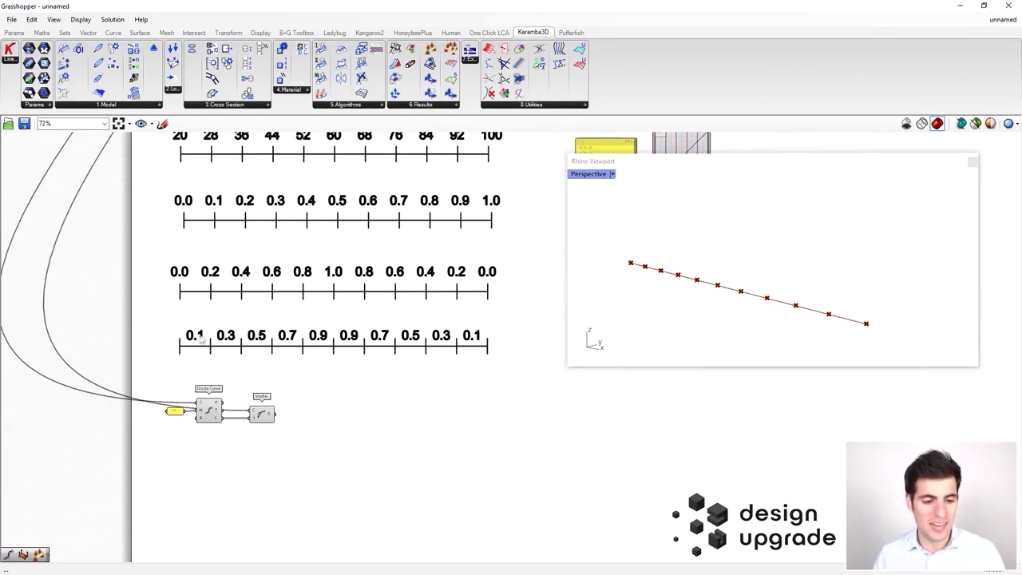
pyautogui.scroll(1, 202, 339)
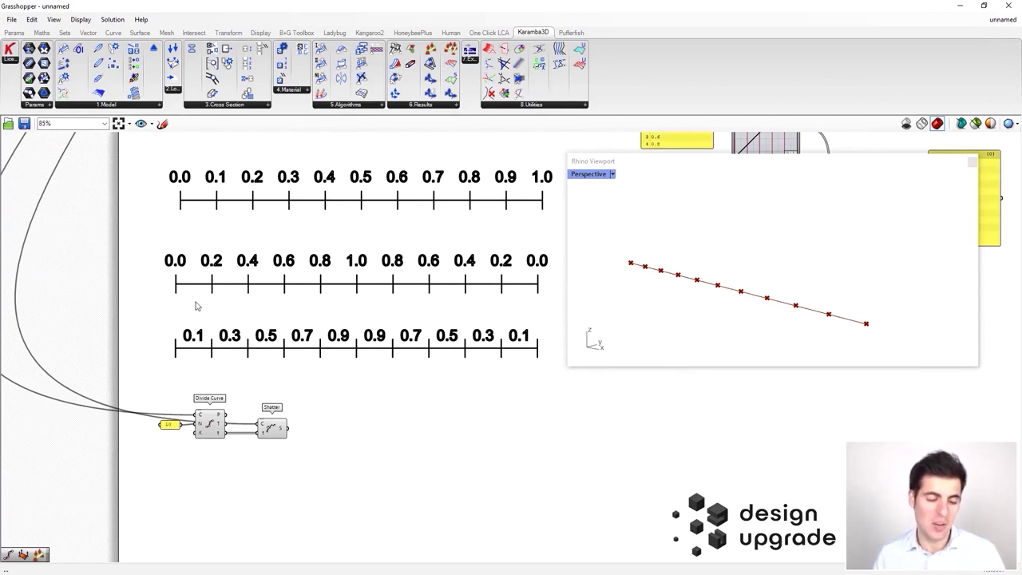
pyautogui.moveTo(201, 302); pyautogui.dragTo(198, 317, button='right')
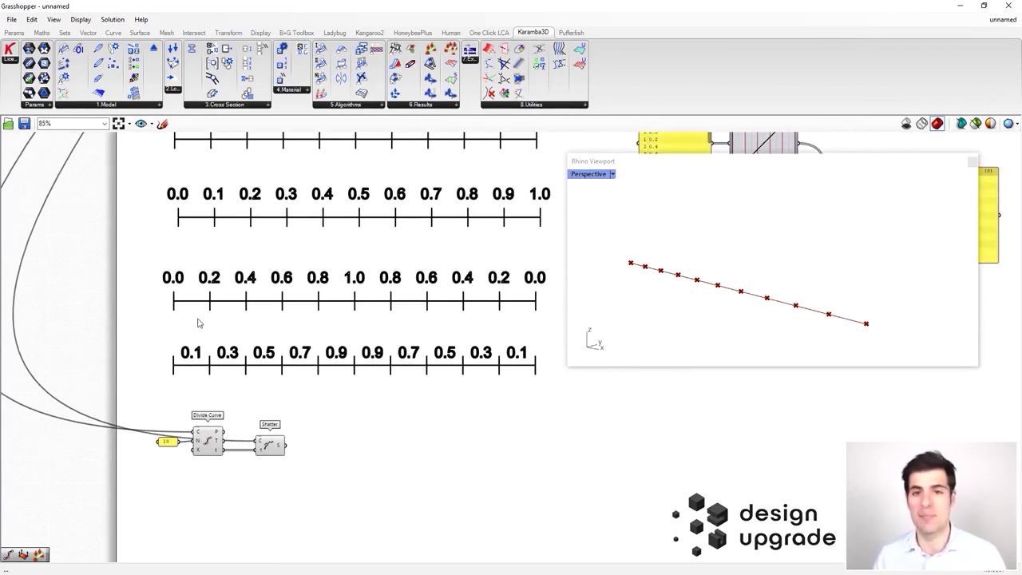
pyautogui.scroll(-1, 227, 295)
pyautogui.moveTo(147, 250); pyautogui.dragTo(508, 322)
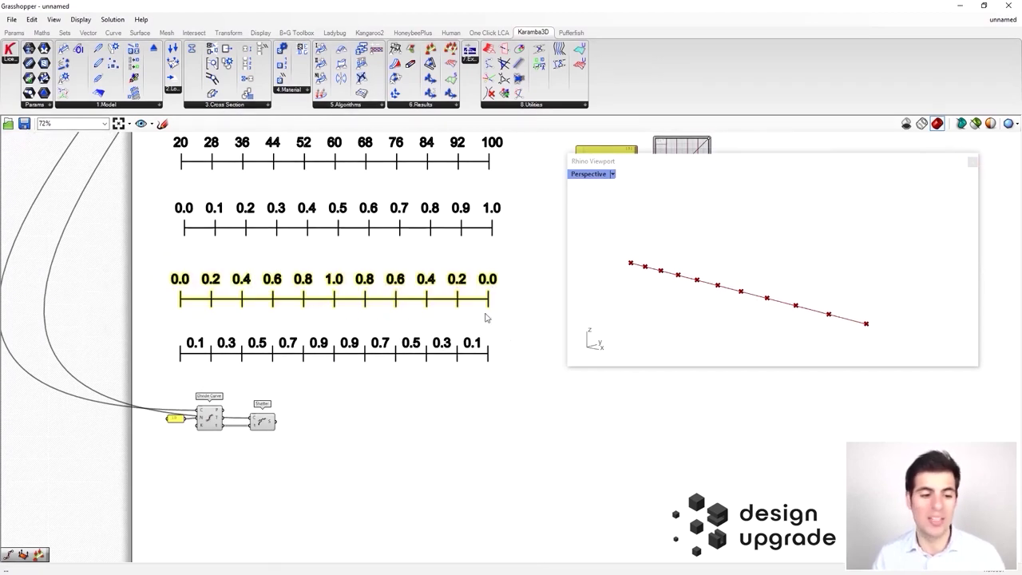
pyautogui.click(209, 306)
pyautogui.scroll(2, 204, 305)
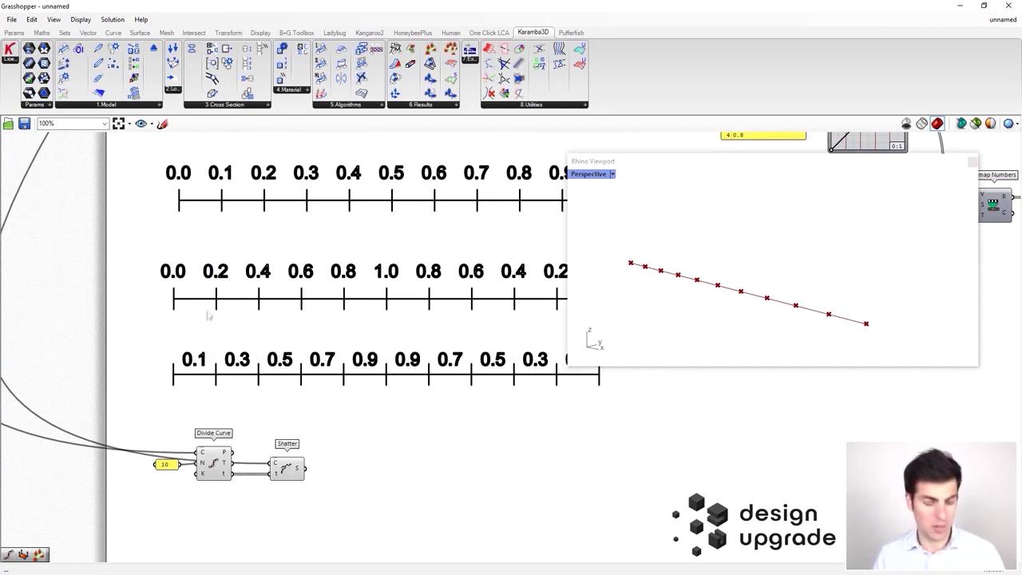
pyautogui.moveTo(278, 334); pyautogui.dragTo(228, 343, button='right')
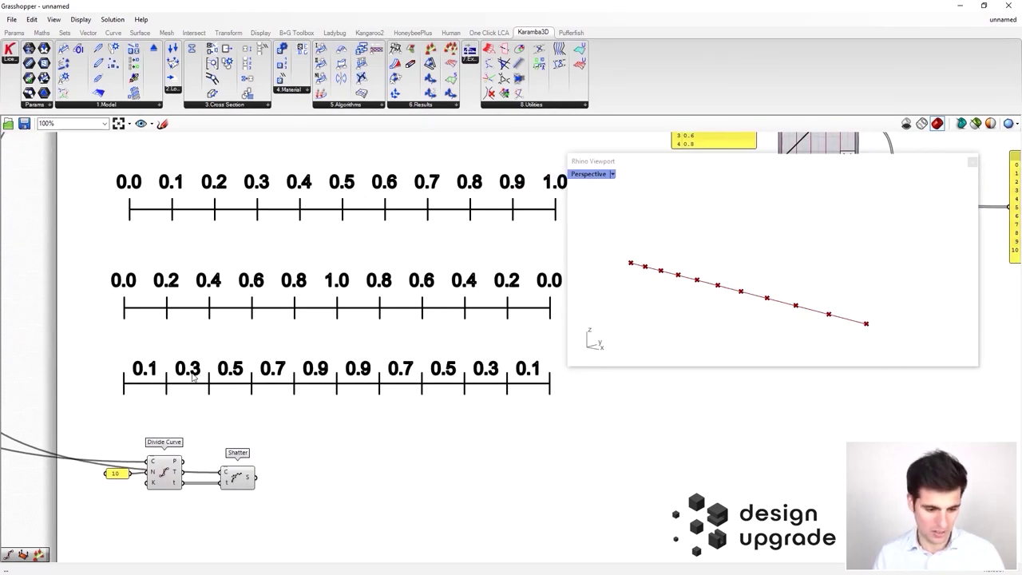
pyautogui.scroll(-1, 192, 379)
pyautogui.moveTo(269, 349); pyautogui.dragTo(243, 348, button='right')
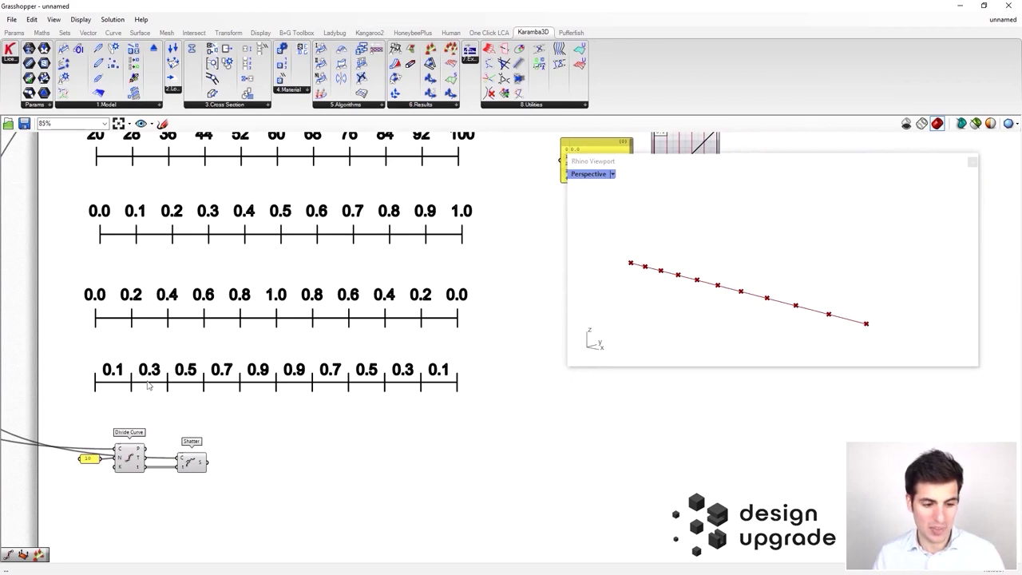
pyautogui.scroll(-4, 429, 377)
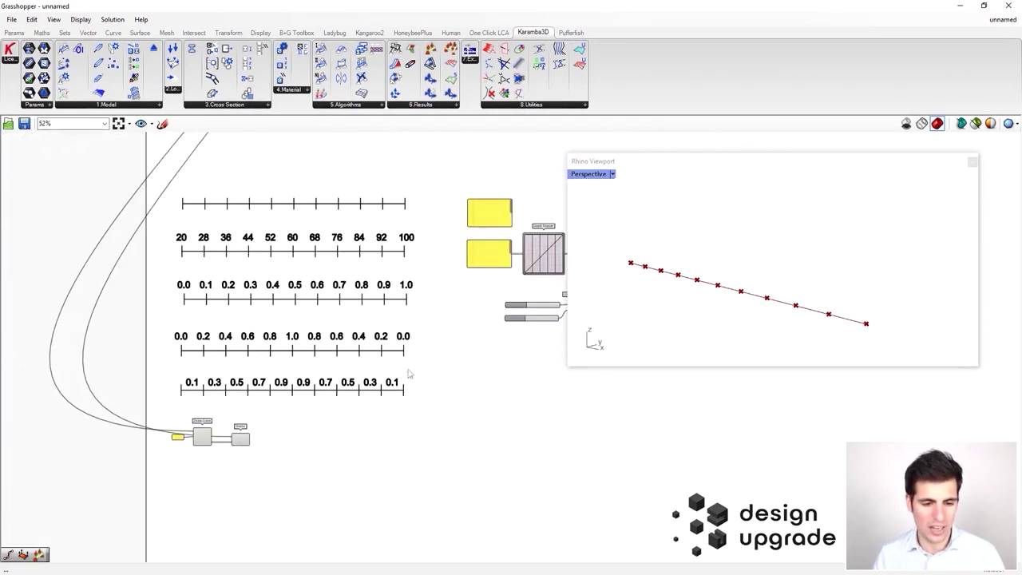
# Step: Create a panel with the segment values 0.1, 0.3, 0.5, 0.7, 0.9, 0.9, 0.7, 0.5, 0.3, 0.1 and turn off Multiline Data
pyautogui.moveTo(436, 370); pyautogui.dragTo(383, 368, button='right')
pyautogui.moveTo(429, 305); pyautogui.dragTo(387, 321, button='right')
pyautogui.scroll(2, 428, 221)
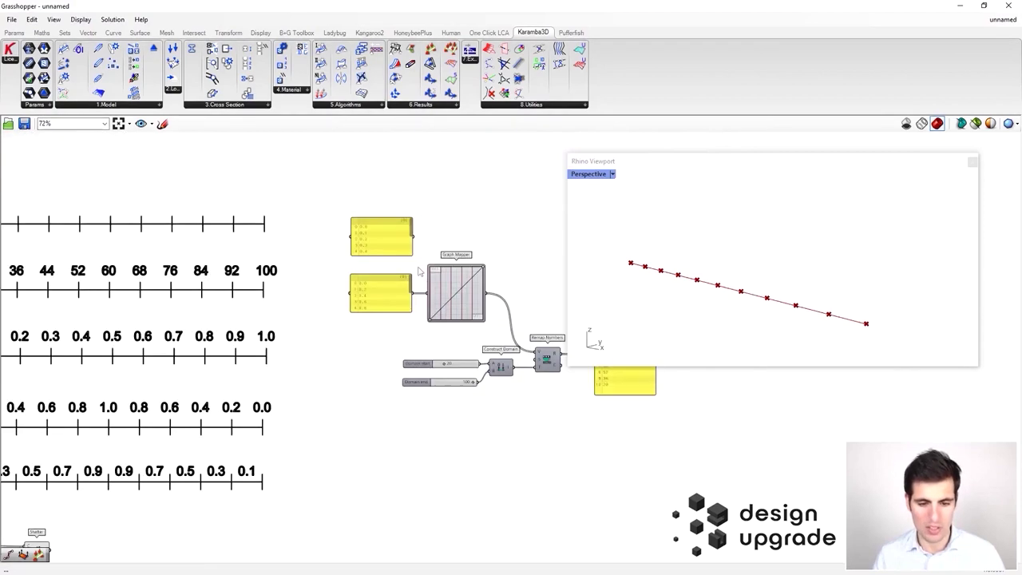
pyautogui.scroll(2, 415, 258)
pyautogui.doubleClick(302, 399)
pyautogui.write('panel')
pyautogui.press('Return')
pyautogui.doubleClick(298, 395)
pyautogui.hotkey('ctrl', 'v')
pyautogui.rightClick(319, 394)
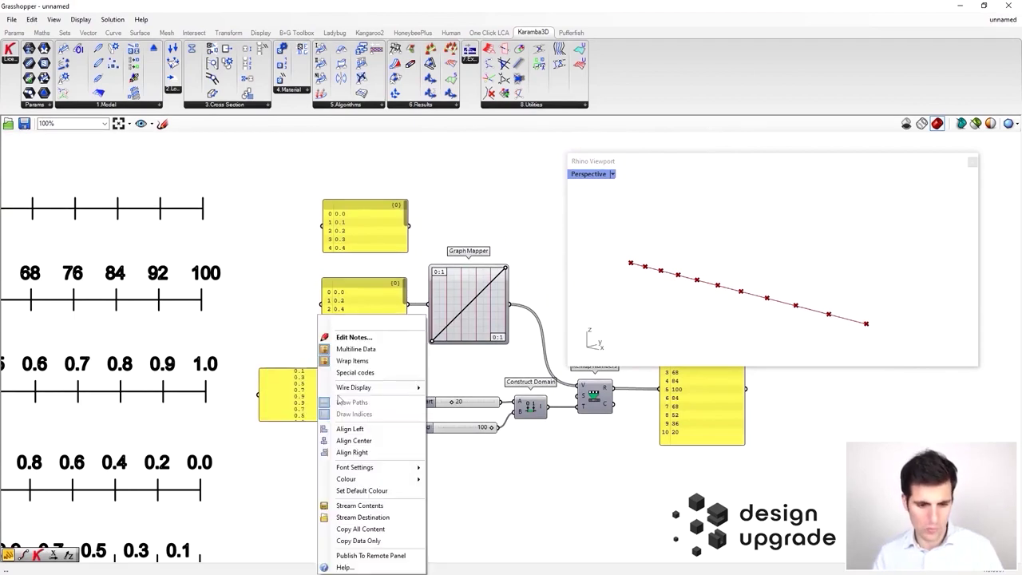
pyautogui.click(351, 349)
# Step: Connect the segment-value panel to the Graph Mapper in place of the old panel, and move it beside the mapper, clear of the older panels
pyautogui.moveTo(353, 374); pyautogui.dragTo(430, 305)
pyautogui.moveTo(384, 345); pyautogui.dragTo(310, 185)
pyautogui.moveTo(359, 303); pyautogui.dragTo(336, 197)
pyautogui.moveTo(338, 391); pyautogui.dragTo(367, 305)
# Step: Compare the remapped cross-section values in the result panel with the segment midpoint scale
pyautogui.moveTo(424, 272); pyautogui.dragTo(365, 284, button='right')
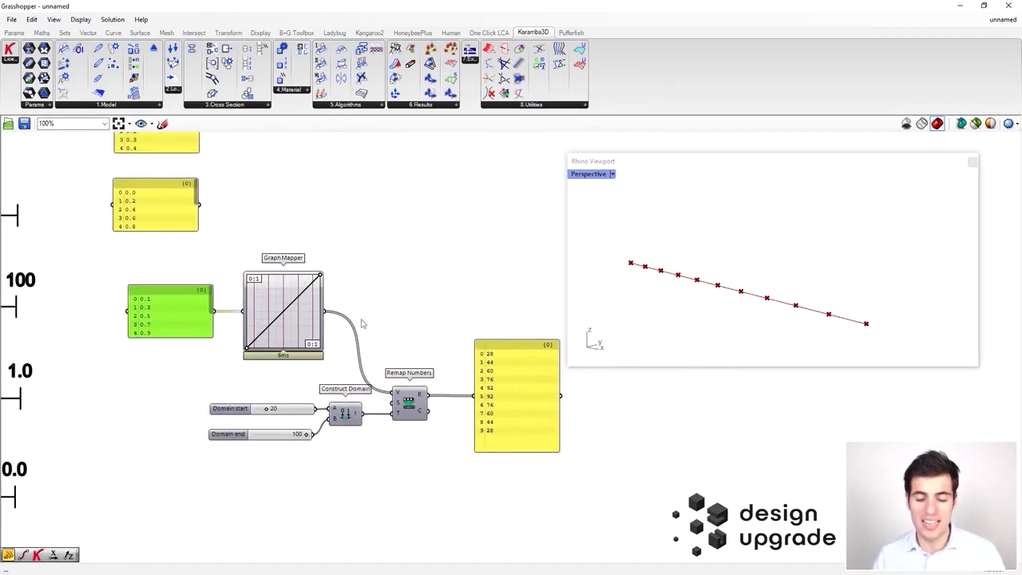
pyautogui.moveTo(501, 352); pyautogui.dragTo(462, 356, button='right')
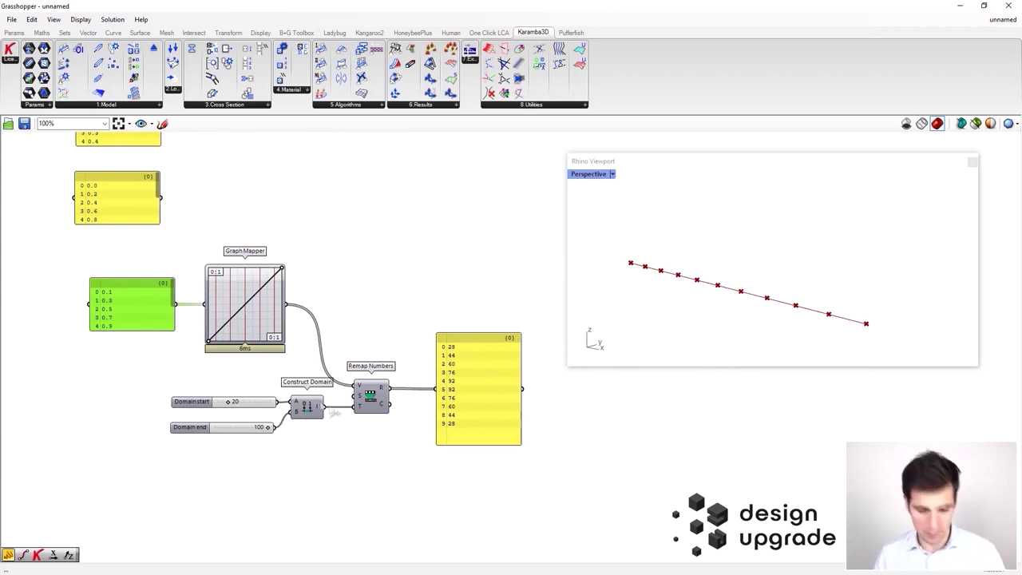
pyautogui.scroll(-4, 418, 403)
pyautogui.moveTo(302, 487); pyautogui.dragTo(380, 401, button='right')
pyautogui.scroll(2, 222, 406)
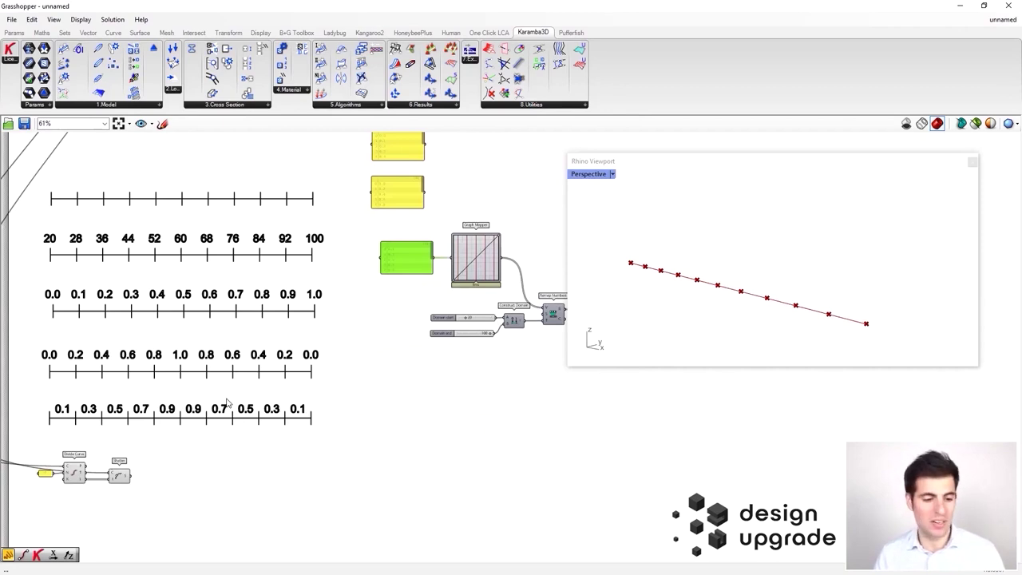
pyautogui.scroll(-1, 255, 395)
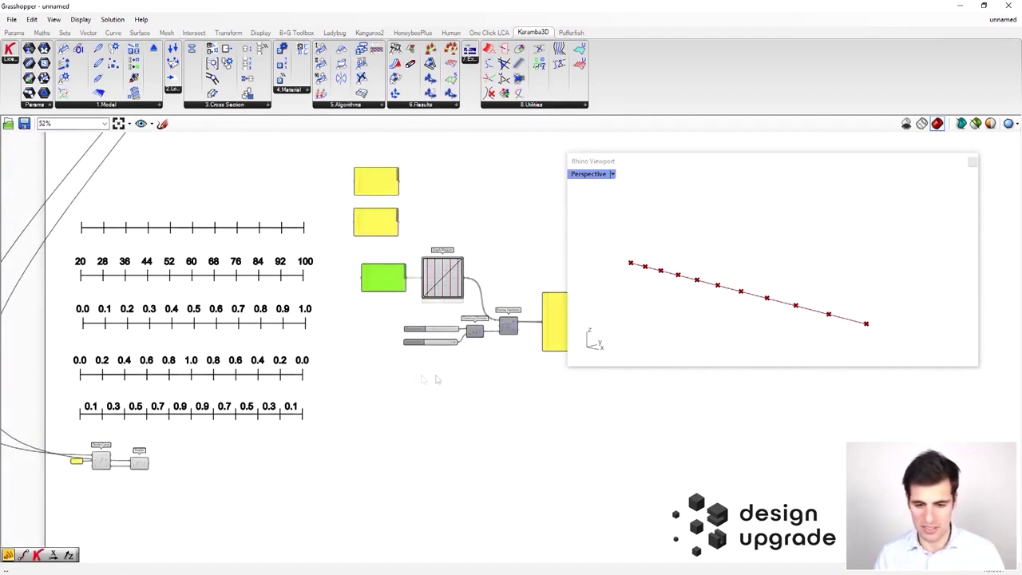
pyautogui.moveTo(468, 362); pyautogui.dragTo(351, 379, button='right')
pyautogui.scroll(-1, 311, 402)
pyautogui.moveTo(276, 406)
pyautogui.mouseDown(button='right')
pyautogui.moveTo(402, 383)
pyautogui.moveTo(363, 405)
pyautogui.moveTo(294, 406)
pyautogui.mouseUp(button='right')
pyautogui.scroll(3, 162, 449)
pyautogui.scroll(-1, 362, 405)
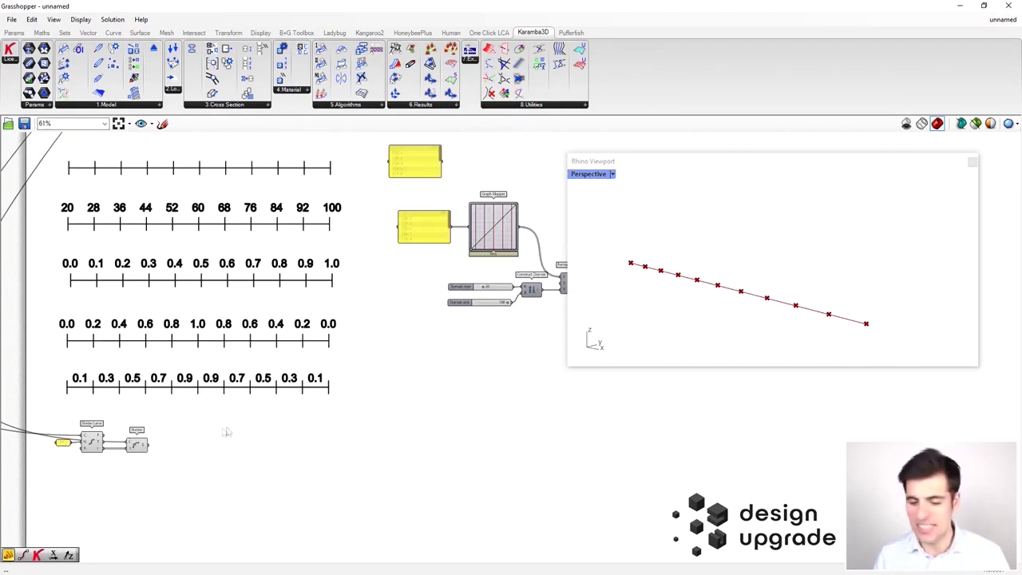
# Step: Add a Karamba3D Line to Beam component beside Shatter and wire Shatter's S output to its Line input
pyautogui.moveTo(231, 430); pyautogui.dragTo(334, 408, button='right')
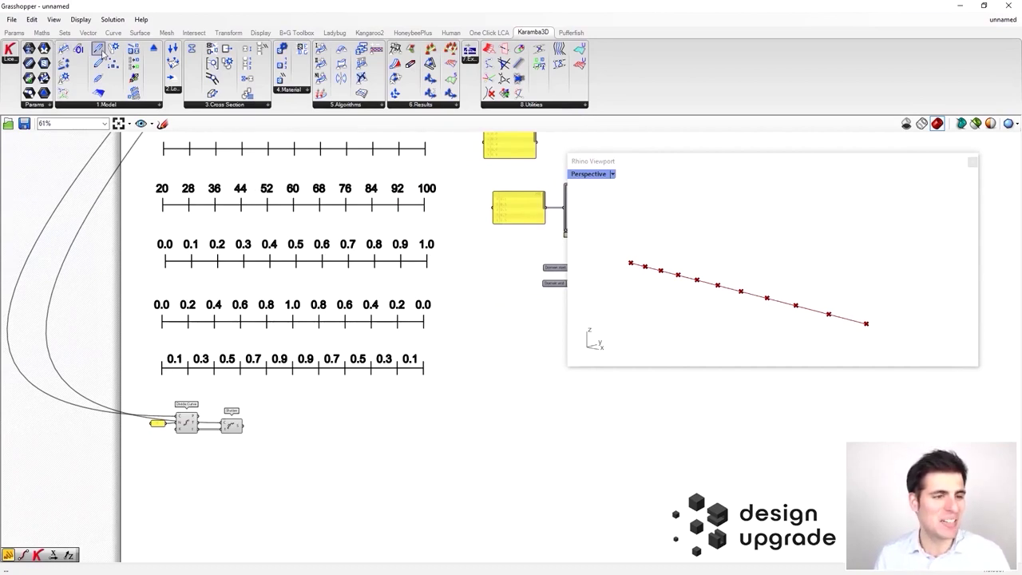
pyautogui.moveTo(99, 49); pyautogui.dragTo(274, 449)
pyautogui.moveTo(274, 450); pyautogui.dragTo(266, 453)
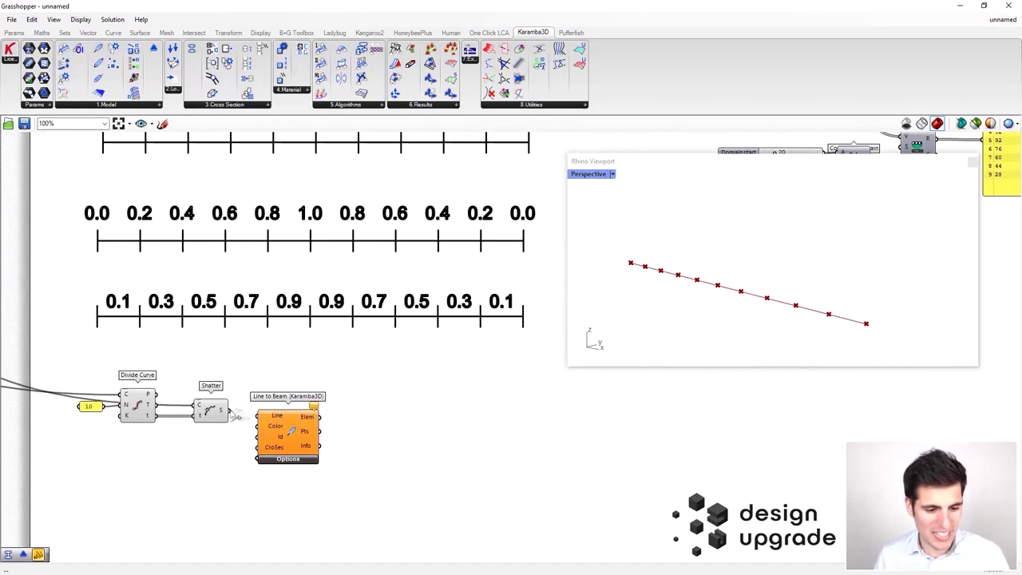
pyautogui.moveTo(236, 416); pyautogui.dragTo(305, 416)
pyautogui.scroll(-2, 308, 412)
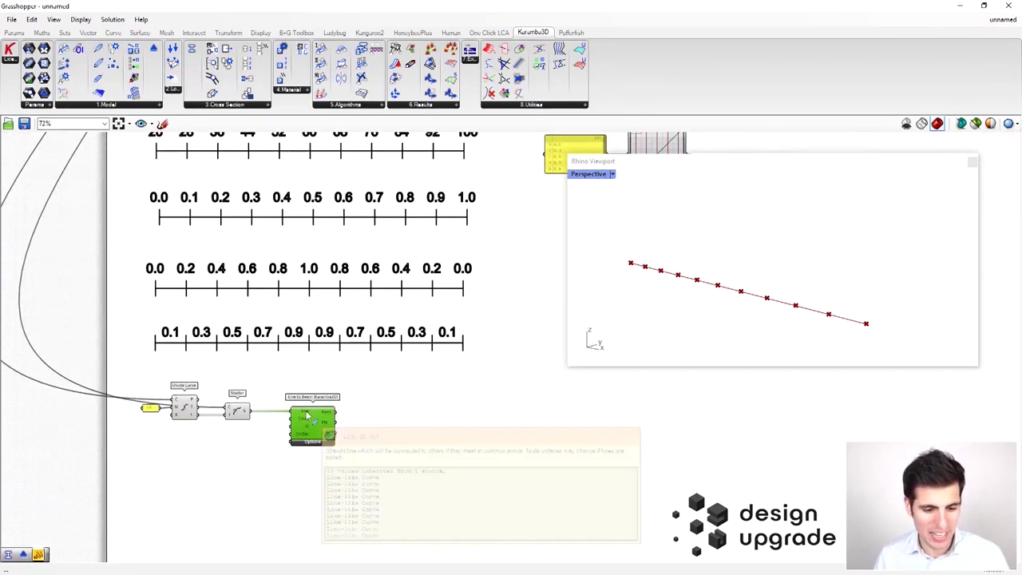
pyautogui.scroll(2, 308, 439)
pyautogui.scroll(-2, 310, 436)
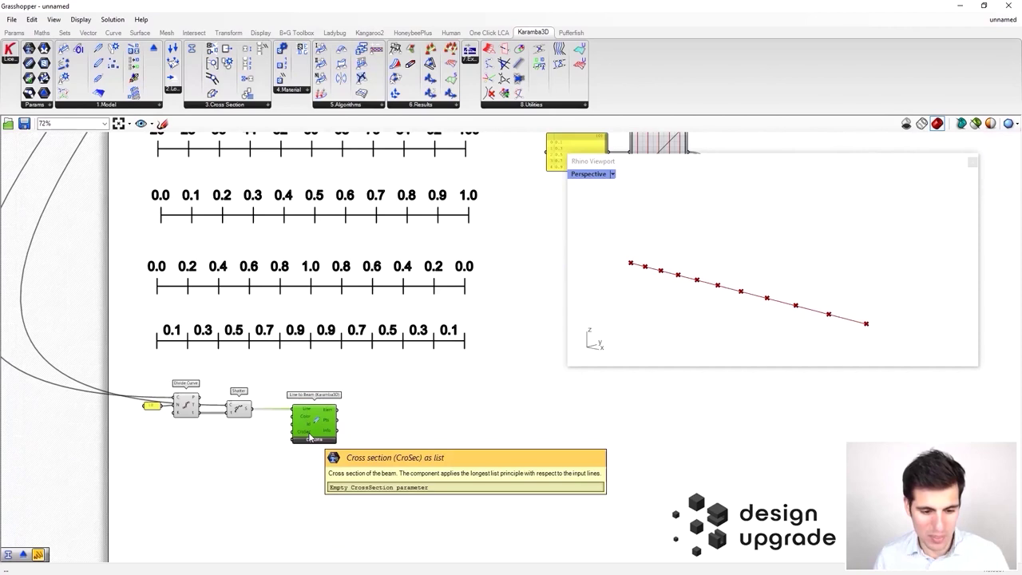
# Step: Duplicate the segment-value panel, Graph Mapper, domain sliders, Construct Domain, Remap Numbers and result panel, placing the copy below Shatter and Line to Beam
pyautogui.scroll(-4, 310, 438)
pyautogui.scroll(1, 419, 388)
pyautogui.moveTo(428, 392); pyautogui.dragTo(282, 390, button='right')
pyautogui.scroll(1, 422, 324)
pyautogui.scroll(-2, 295, 395)
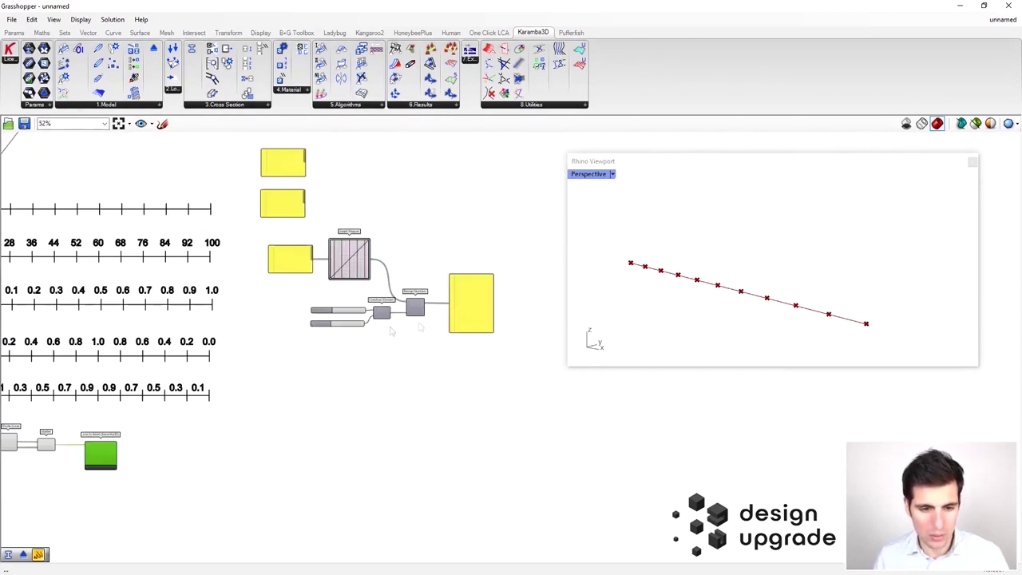
pyautogui.scroll(2, 358, 338)
pyautogui.moveTo(201, 445); pyautogui.dragTo(230, 383, button='right')
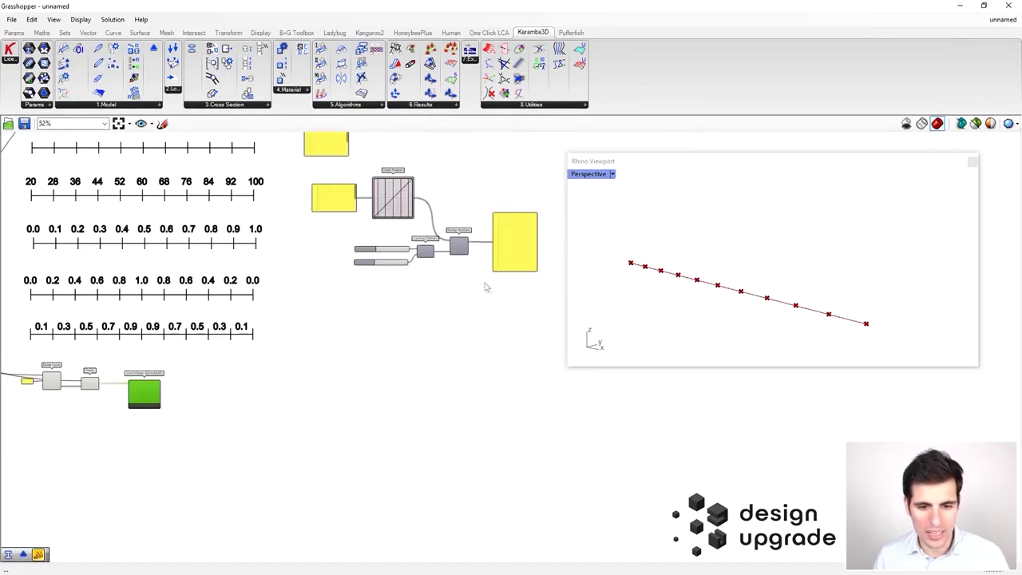
pyautogui.moveTo(489, 297); pyautogui.dragTo(431, 343, button='right')
pyautogui.moveTo(469, 356); pyautogui.dragTo(254, 228)
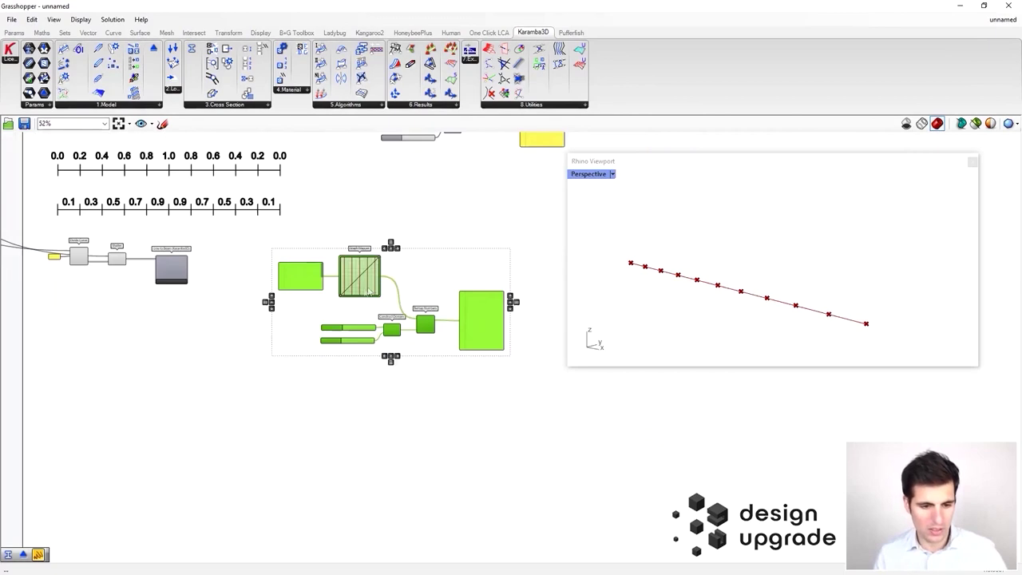
pyautogui.moveTo(487, 319); pyautogui.dragTo(274, 319)
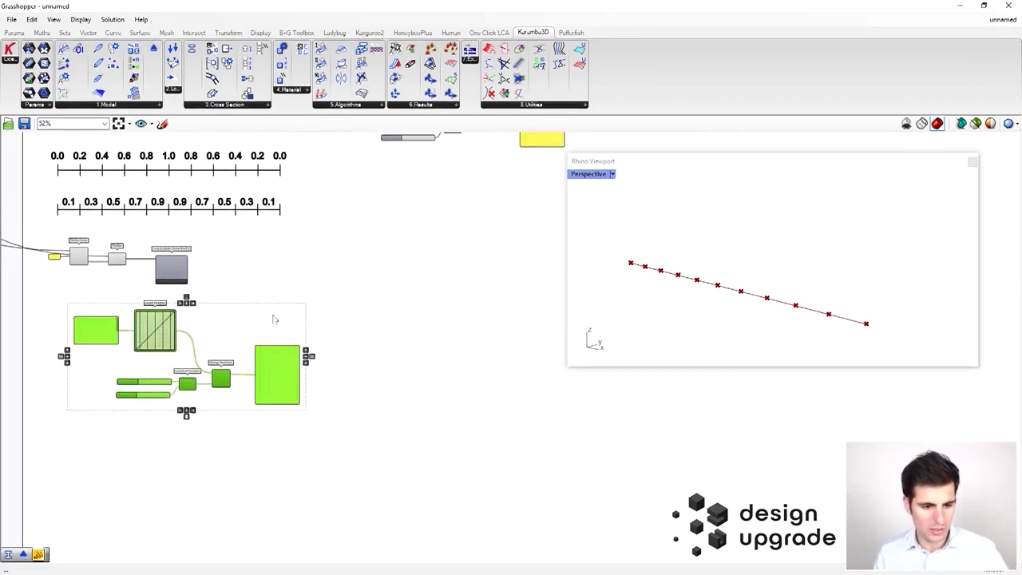
# Step: Delete the copied result panel, and move the copied remapping chain and Line to Beam apart to free space
pyautogui.scroll(2, 250, 329)
pyautogui.moveTo(250, 330); pyautogui.dragTo(362, 324, button='right')
pyautogui.click(407, 359)
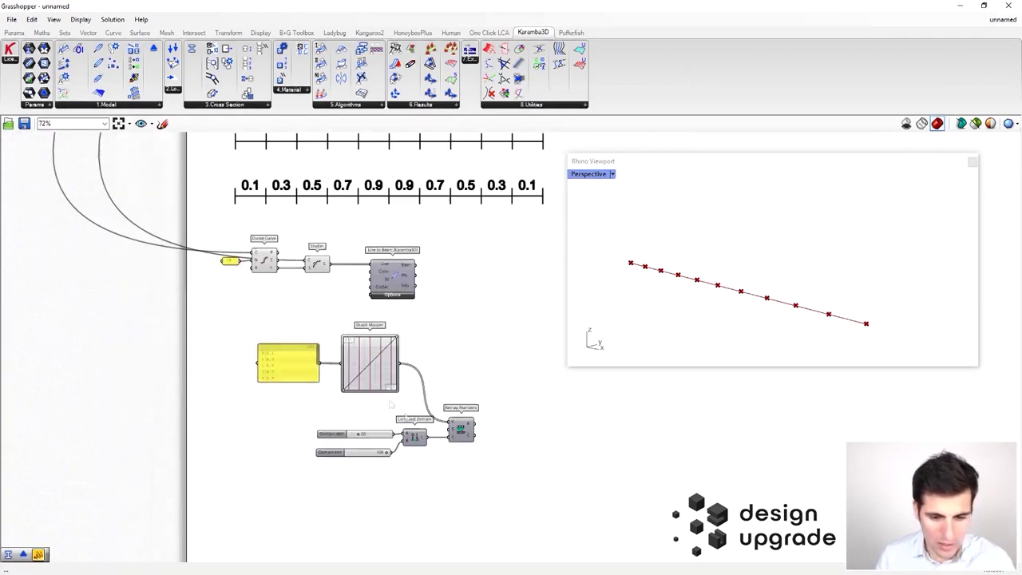
pyautogui.moveTo(536, 486); pyautogui.dragTo(239, 335)
pyautogui.moveTo(369, 367); pyautogui.dragTo(372, 424)
pyautogui.moveTo(393, 345); pyautogui.dragTo(272, 304, button='right')
pyautogui.moveTo(277, 250); pyautogui.dragTo(437, 252)
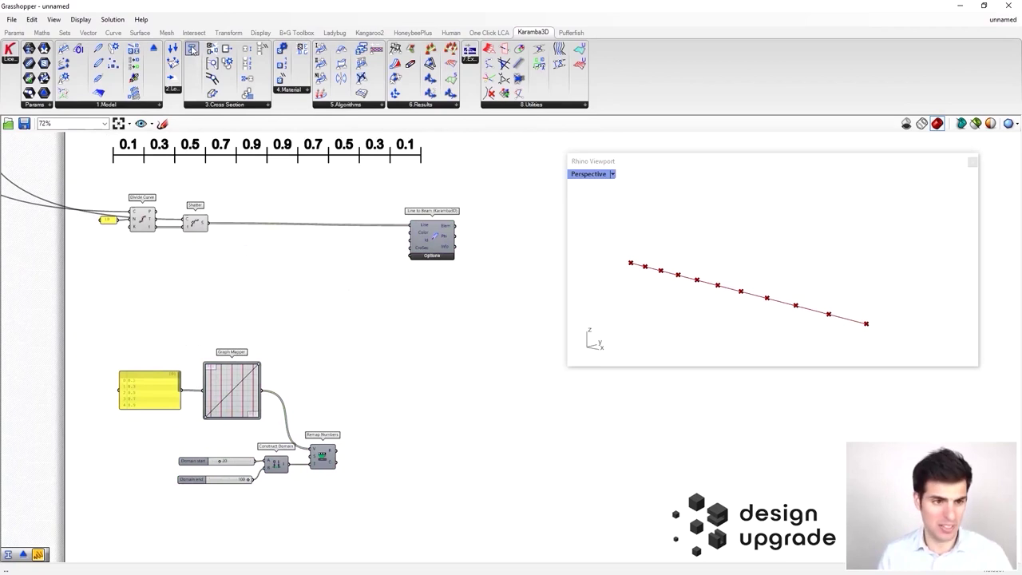
# Step: Add a Karamba3D Cross Section component beside the copied Remap Numbers and set its type to Trapezoid
pyautogui.moveTo(272, 142); pyautogui.dragTo(410, 425)
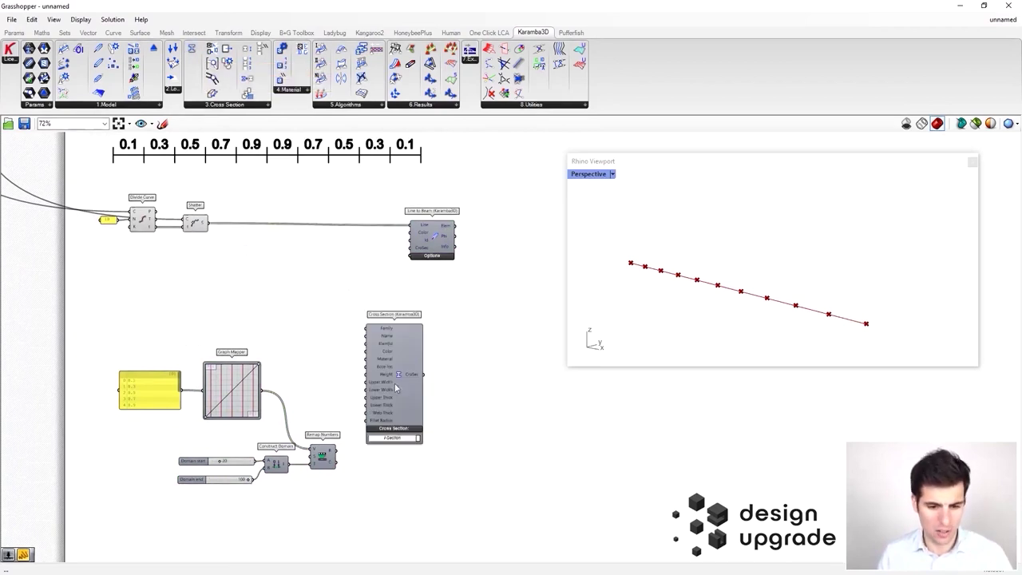
pyautogui.scroll(2, 387, 435)
pyautogui.click(396, 427)
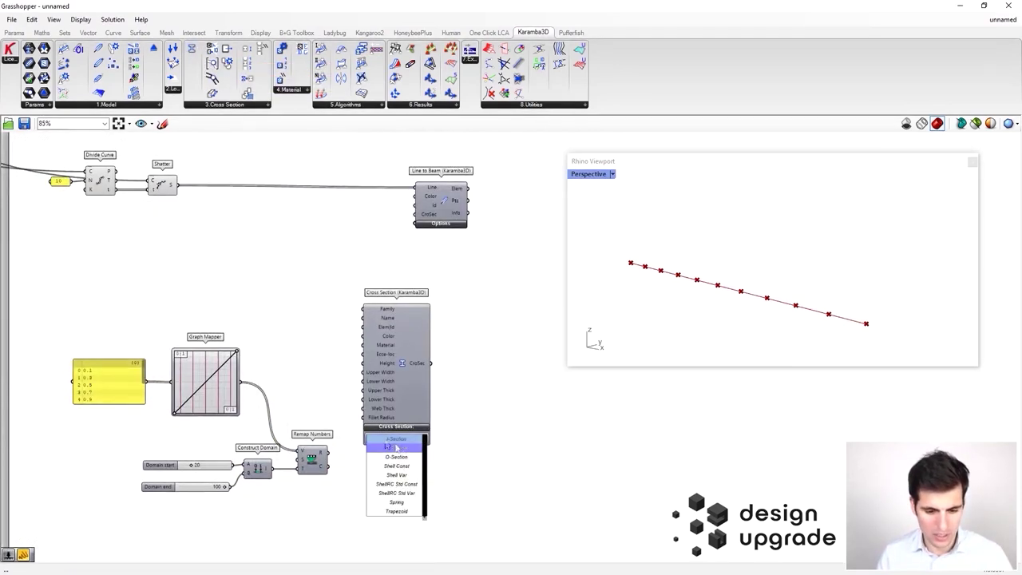
pyautogui.click(399, 511)
pyautogui.moveTo(377, 389); pyautogui.dragTo(405, 414)
pyautogui.moveTo(404, 413); pyautogui.dragTo(408, 356, button='right')
# Step: Create a number slider with the value 20 below Remap Numbers and wire it to the cross section's Lower Width input
pyautogui.doubleClick(381, 438)
pyautogui.write('20')
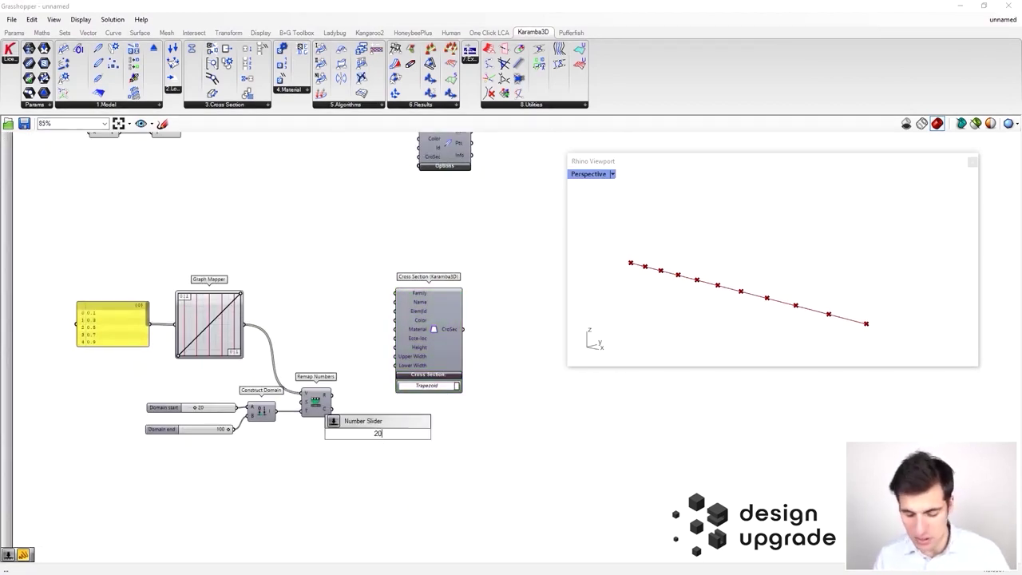
pyautogui.press('Return')
pyautogui.moveTo(401, 435); pyautogui.dragTo(366, 445)
pyautogui.moveTo(416, 343); pyautogui.dragTo(433, 376)
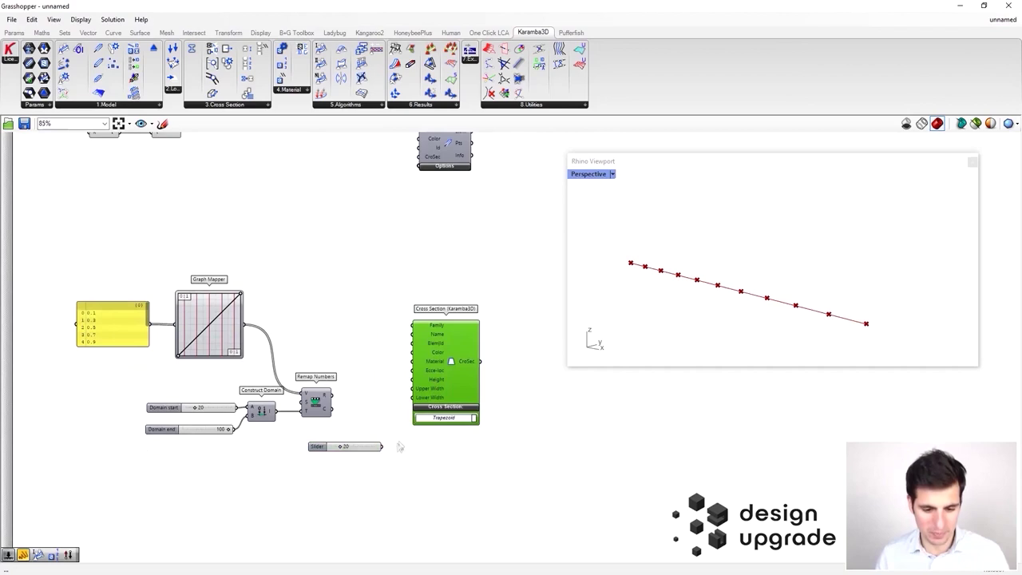
pyautogui.moveTo(391, 448); pyautogui.dragTo(371, 467)
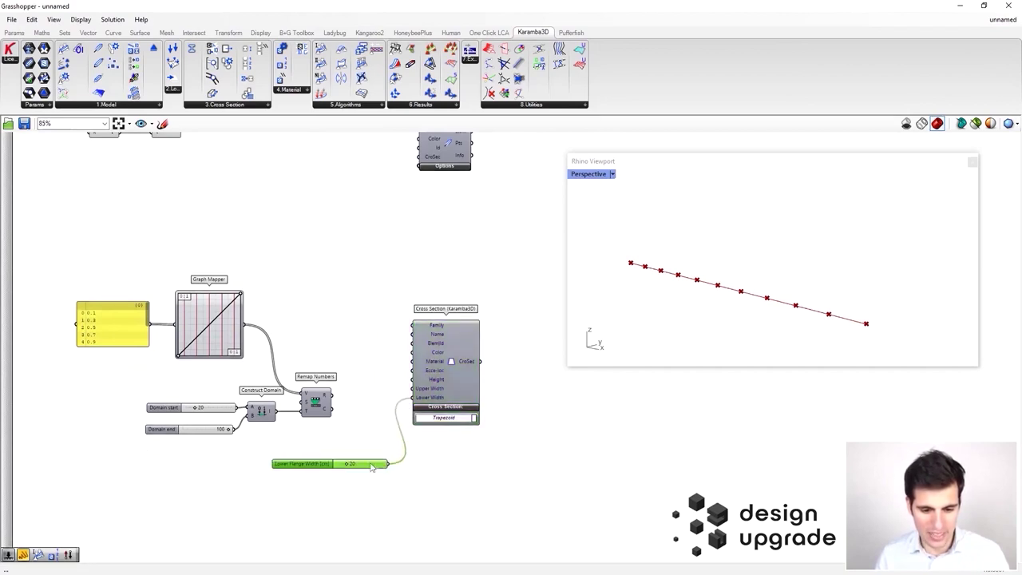
# Step: Wire the width slider to Upper Width as well, and Remap Numbers' R output to the cross section's Height input
pyautogui.moveTo(374, 468); pyautogui.dragTo(309, 477)
pyautogui.moveTo(440, 369); pyautogui.dragTo(415, 445)
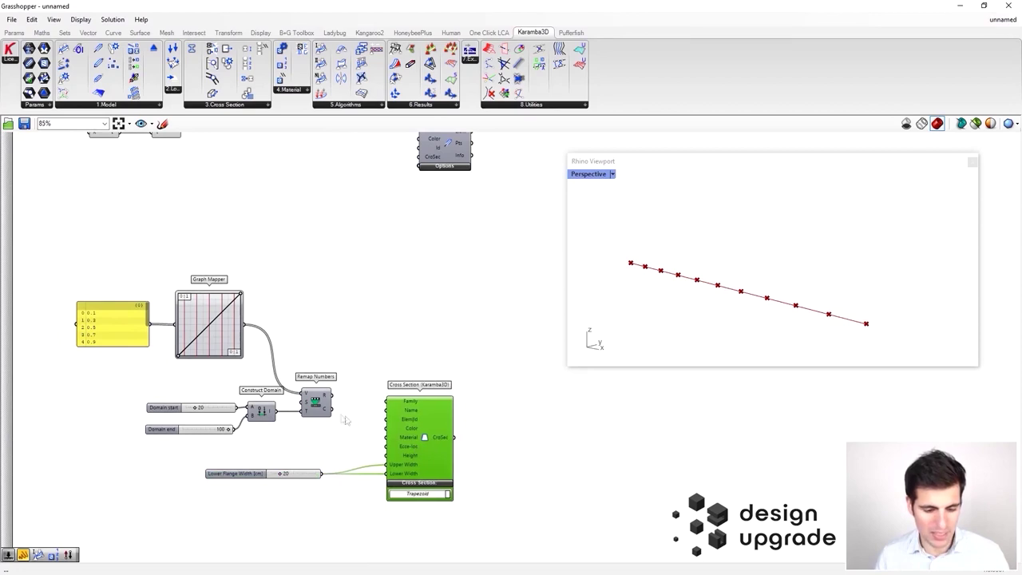
pyautogui.scroll(1, 350, 422)
pyautogui.moveTo(374, 357); pyautogui.dragTo(401, 298, button='right')
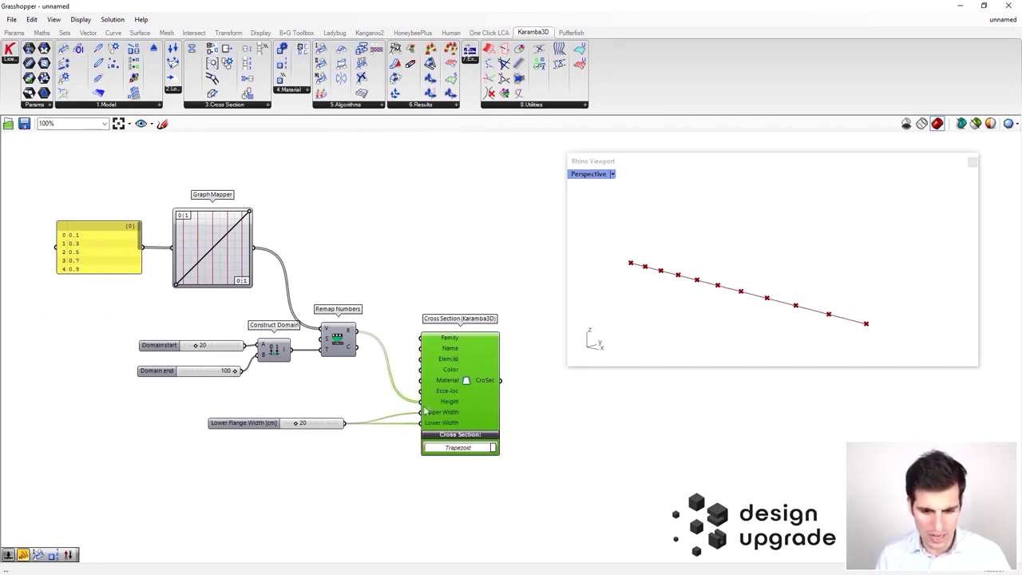
# Step: Copy the C30/37 concrete Material Selection component and place the copy below the new trapezoid Cross Section component
pyautogui.scroll(-2, 431, 341)
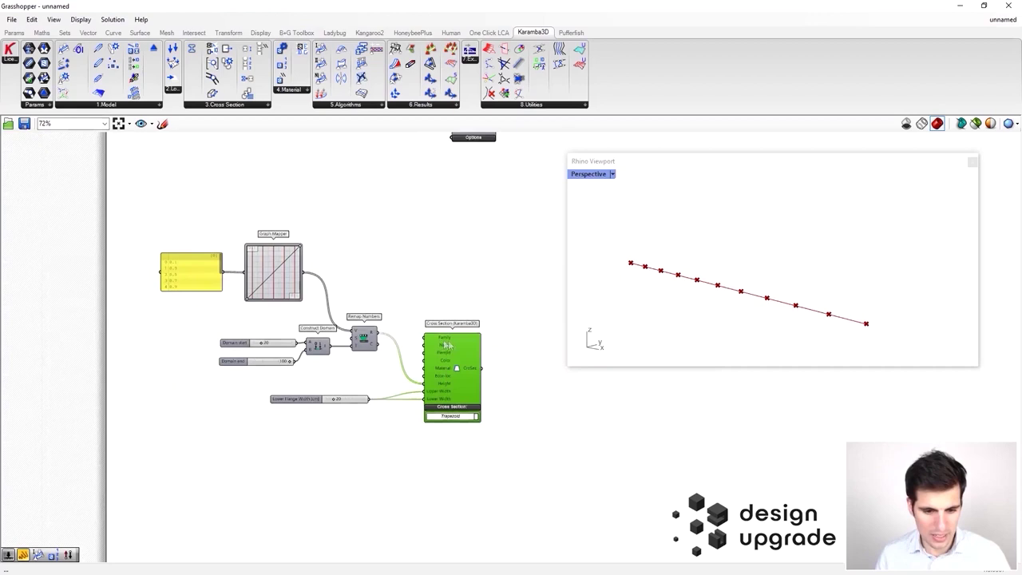
pyautogui.scroll(1, 467, 363)
pyautogui.moveTo(470, 369)
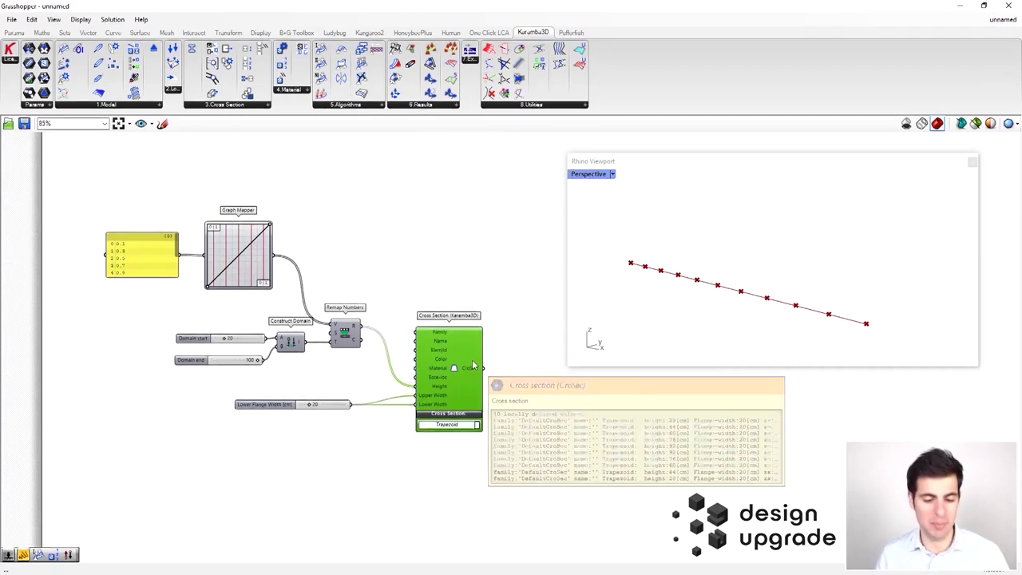
pyautogui.scroll(-4, 451, 317)
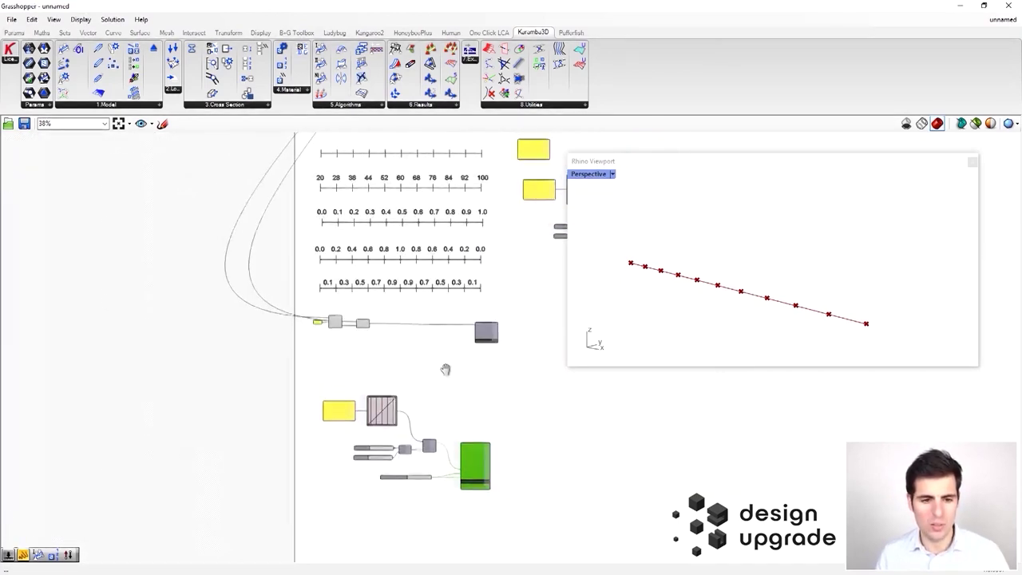
pyautogui.scroll(-2, 421, 308)
pyautogui.moveTo(408, 296); pyautogui.dragTo(400, 516, button='right')
pyautogui.scroll(-1, 348, 310)
pyautogui.moveTo(352, 241); pyautogui.dragTo(331, 366, button='right')
pyautogui.scroll(3, 277, 178)
pyautogui.scroll(2, 331, 193)
pyautogui.click(330, 193)
pyautogui.scroll(2, 329, 192)
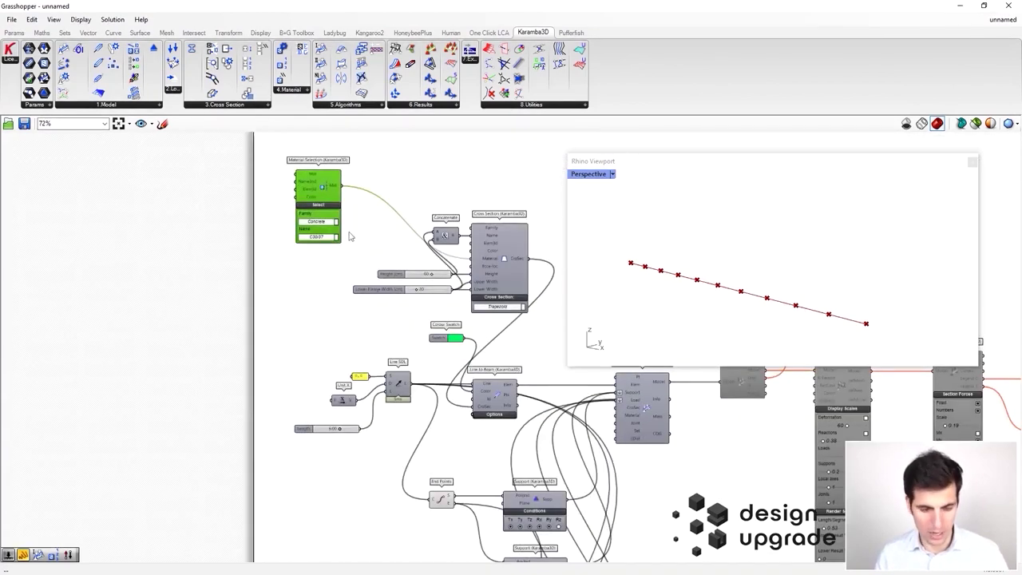
pyautogui.scroll(-5, 240, 200)
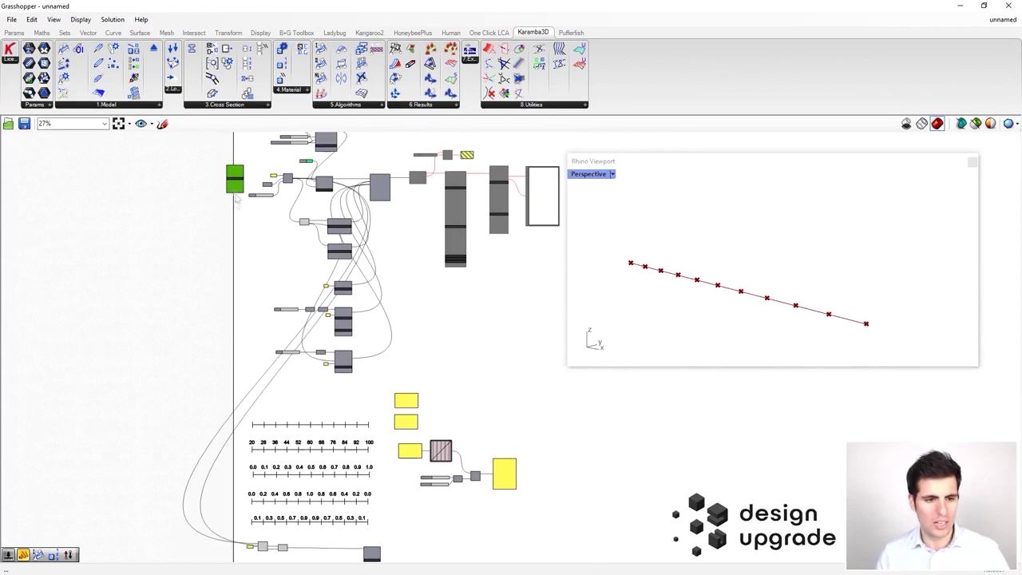
pyautogui.moveTo(237, 175); pyautogui.dragTo(301, 481)
pyautogui.moveTo(307, 496); pyautogui.dragTo(296, 310, button='right')
pyautogui.scroll(3, 296, 311)
pyautogui.moveTo(289, 294); pyautogui.dragTo(322, 541)
pyautogui.moveTo(359, 515); pyautogui.dragTo(340, 394, button='right')
pyautogui.scroll(3, 302, 408)
pyautogui.moveTo(296, 399); pyautogui.dragTo(328, 553)
pyautogui.moveTo(350, 553); pyautogui.dragTo(340, 522, button='right')
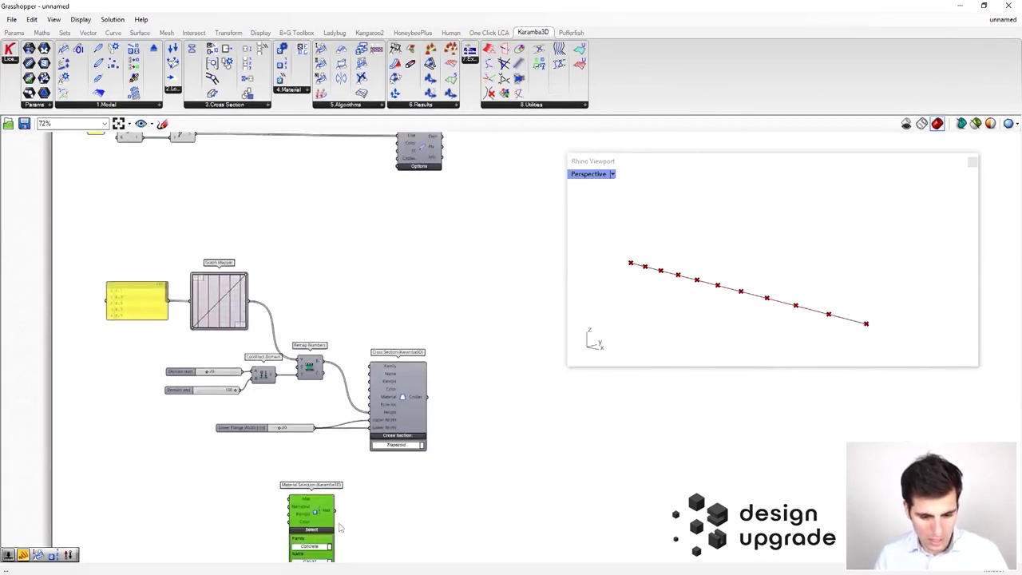
# Step: Wire the copied material's Mat output to the new Cross Section's Material input, and shift the cross-section components to tidy the layout
pyautogui.scroll(1, 339, 519)
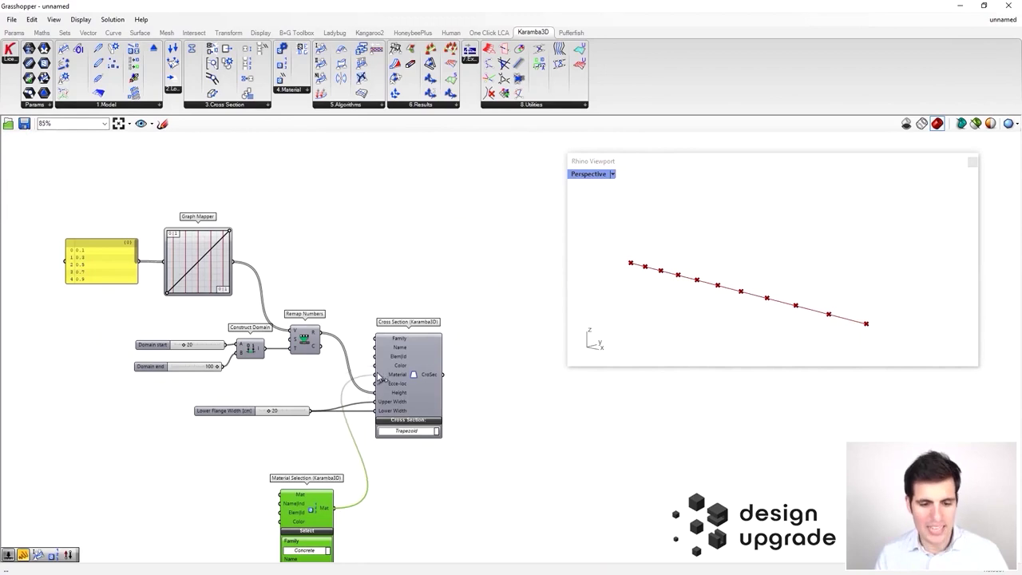
pyautogui.moveTo(312, 515); pyautogui.dragTo(281, 472)
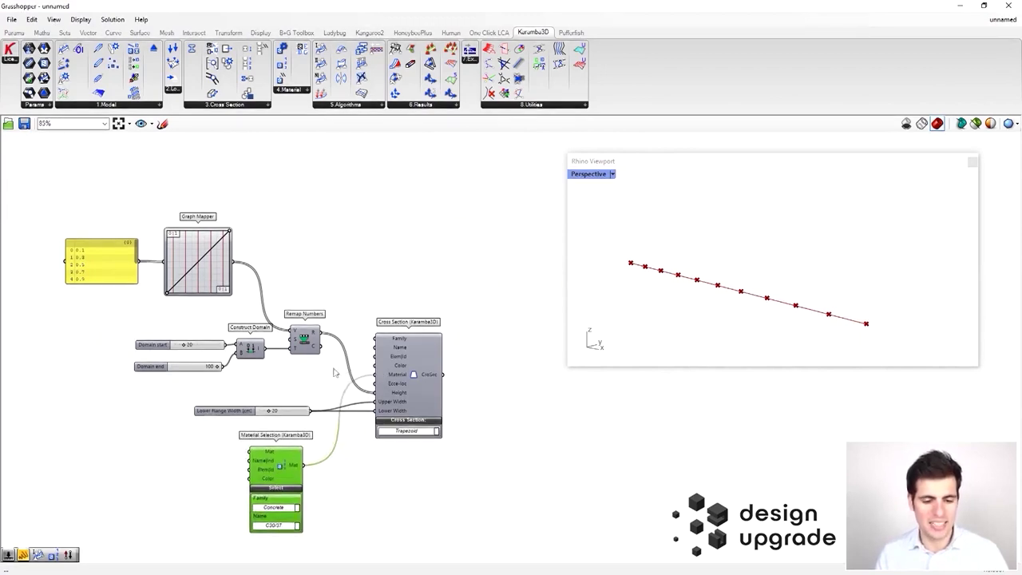
pyautogui.scroll(-2, 330, 379)
pyautogui.scroll(1, 317, 323)
pyautogui.moveTo(416, 493); pyautogui.dragTo(180, 300)
pyautogui.moveTo(395, 373); pyautogui.dragTo(372, 339)
pyautogui.click(424, 260)
pyautogui.moveTo(480, 193); pyautogui.dragTo(440, 223, button='right')
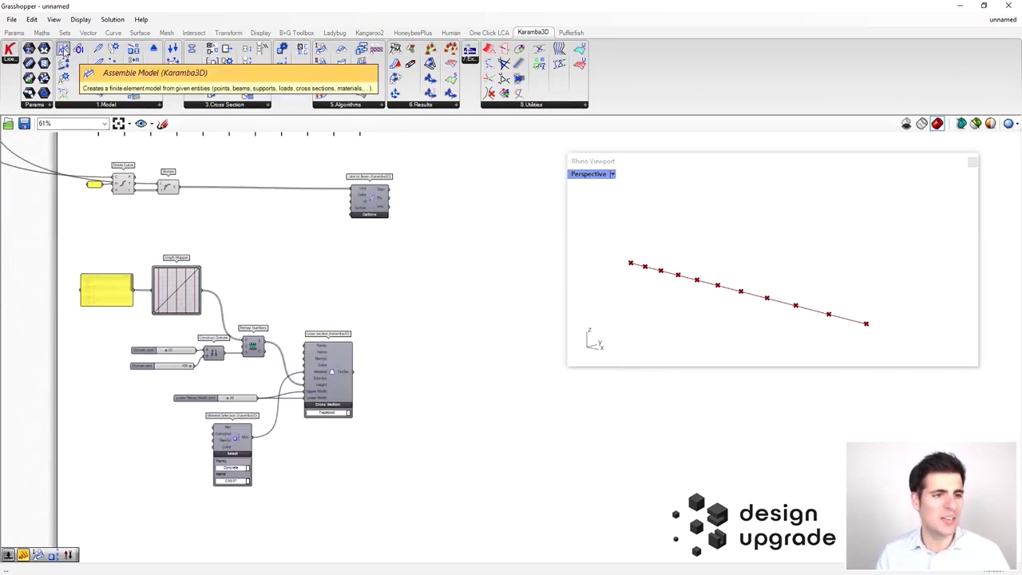
# Step: Add an Assemble Model component, and wire the new Cross Section's CroSec output to the copied Line to Beam's CroSec input
pyautogui.moveTo(438, 339); pyautogui.dragTo(435, 334)
pyautogui.scroll(3, 429, 330)
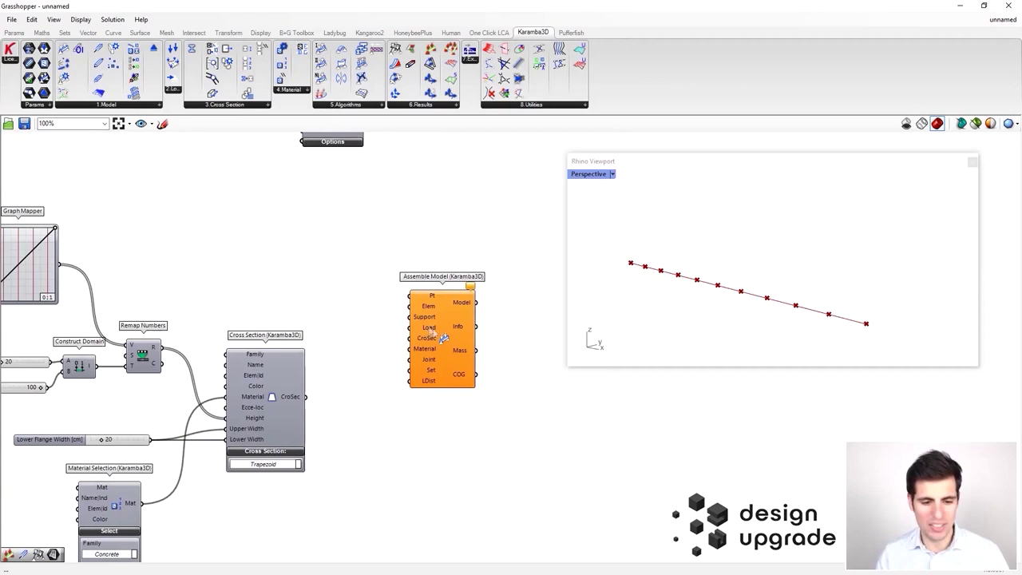
pyautogui.moveTo(351, 315); pyautogui.dragTo(364, 416, button='right')
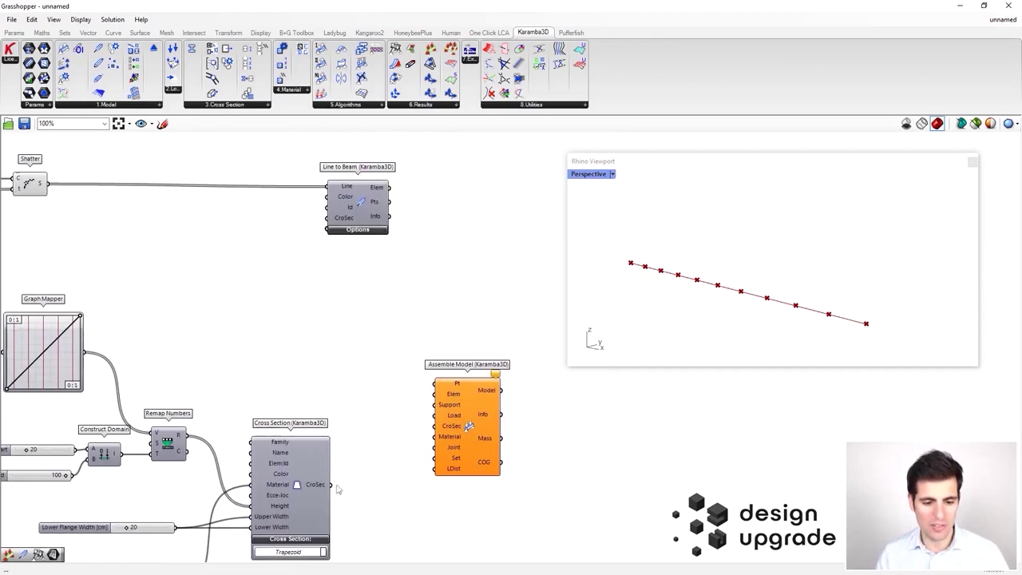
pyautogui.moveTo(339, 419); pyautogui.dragTo(328, 217)
# Step: Move Assemble Model beside Line to Beam and wire Line to Beam's Elem output to its Elem input
pyautogui.moveTo(483, 390); pyautogui.dragTo(474, 198)
pyautogui.moveTo(470, 199); pyautogui.dragTo(401, 303, button='right')
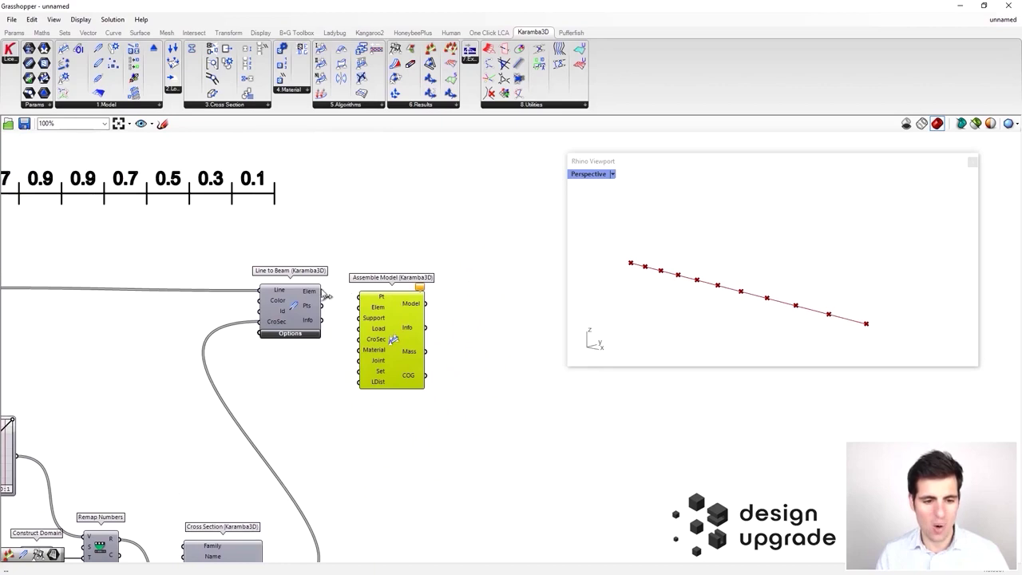
pyautogui.moveTo(392, 316); pyautogui.dragTo(411, 300)
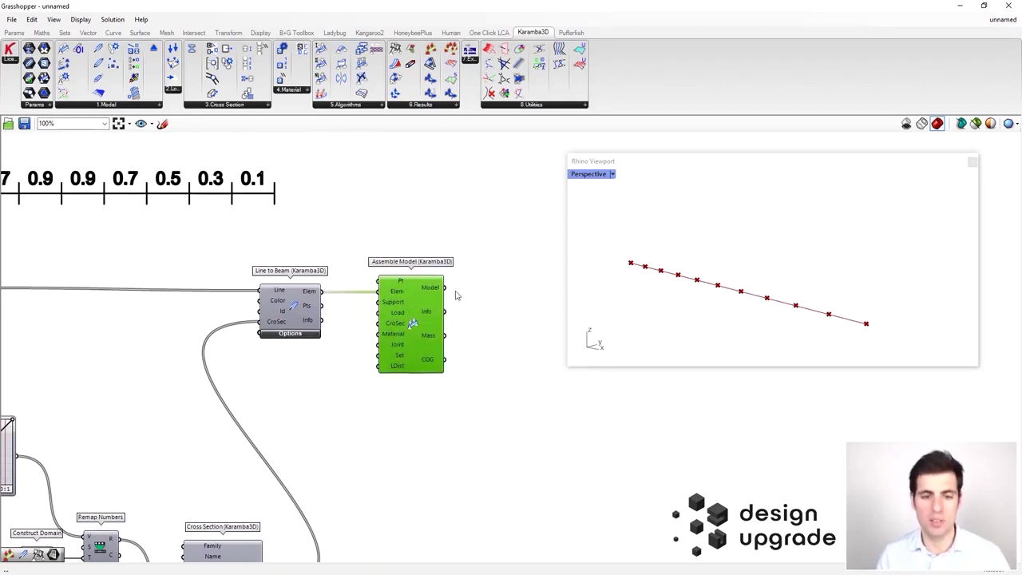
pyautogui.scroll(-3, 470, 302)
pyautogui.scroll(3, 460, 302)
# Step: Add a Karamba3D Model View component after Assemble Model and wire the assembled Model output into it
pyautogui.moveTo(458, 301); pyautogui.dragTo(406, 285, button='right')
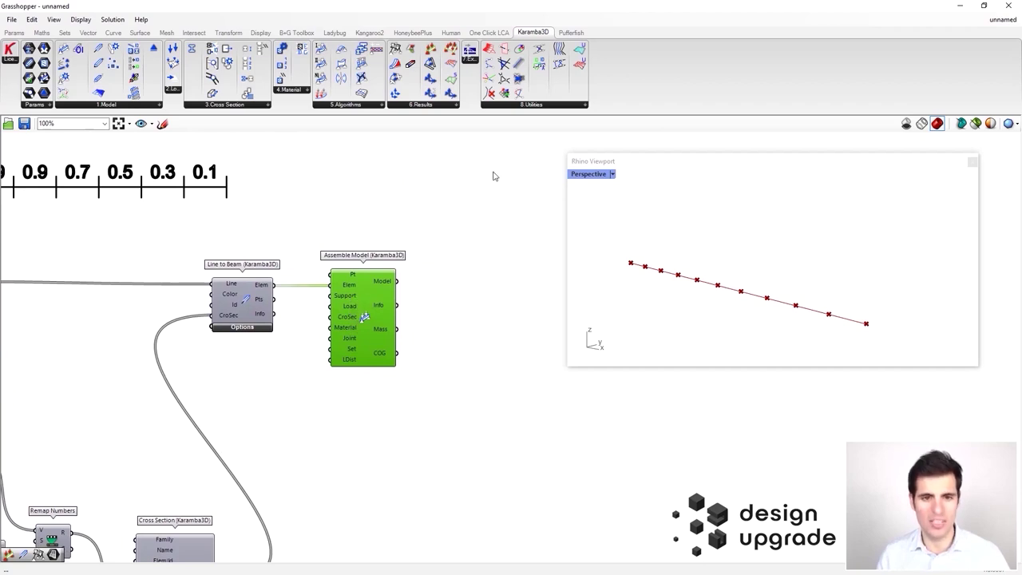
pyautogui.click(396, 49)
pyautogui.click(481, 324)
pyautogui.moveTo(482, 324); pyautogui.dragTo(482, 323)
pyautogui.moveTo(480, 295); pyautogui.dragTo(407, 305, button='right')
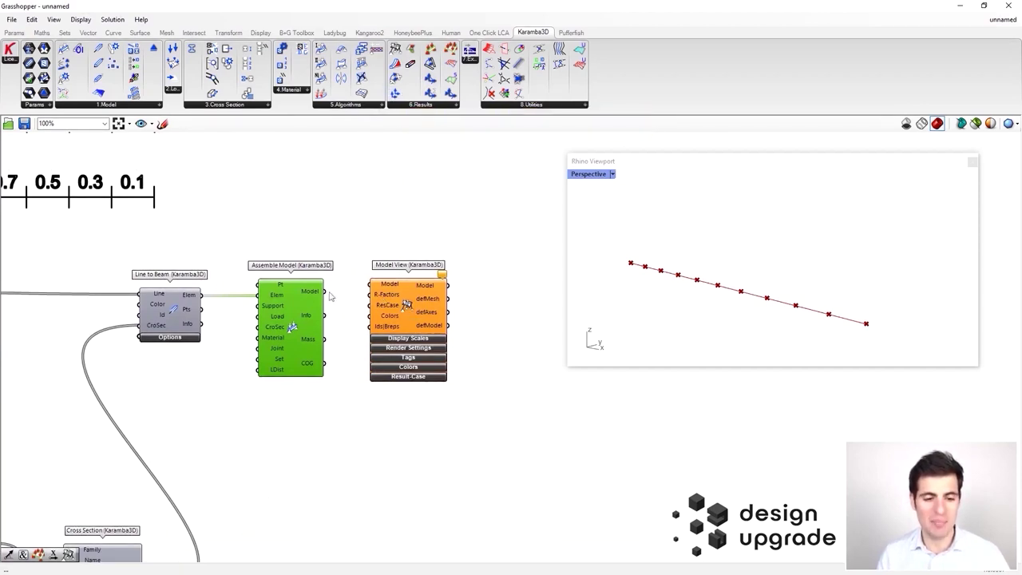
pyautogui.moveTo(381, 291); pyautogui.dragTo(372, 285)
pyautogui.moveTo(505, 250); pyautogui.dragTo(433, 239, button='right')
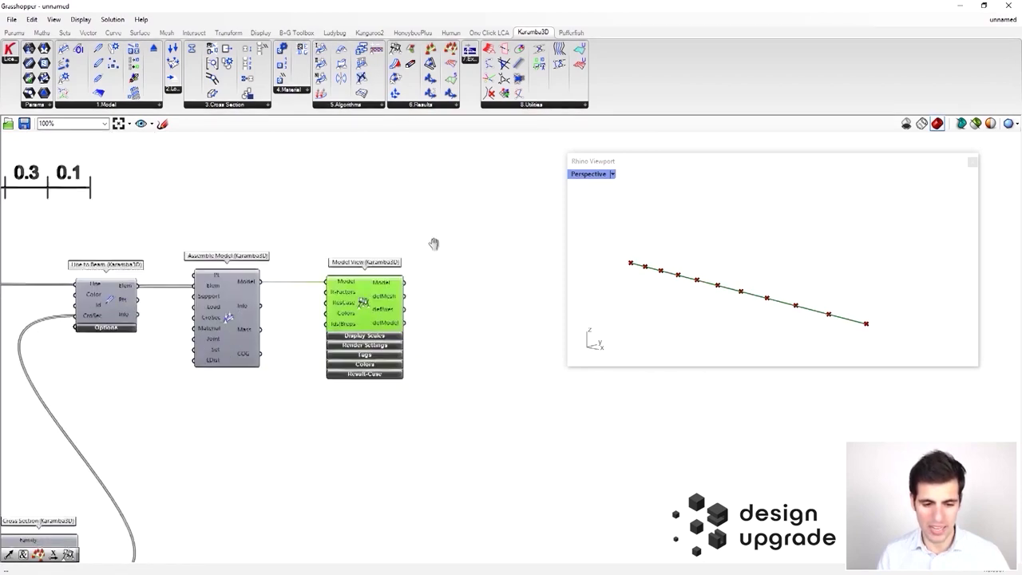
# Step: Add a Beam View component fed by Model View's Model output and turn on its Cross section rendering
pyautogui.click(379, 333)
pyautogui.click(384, 334)
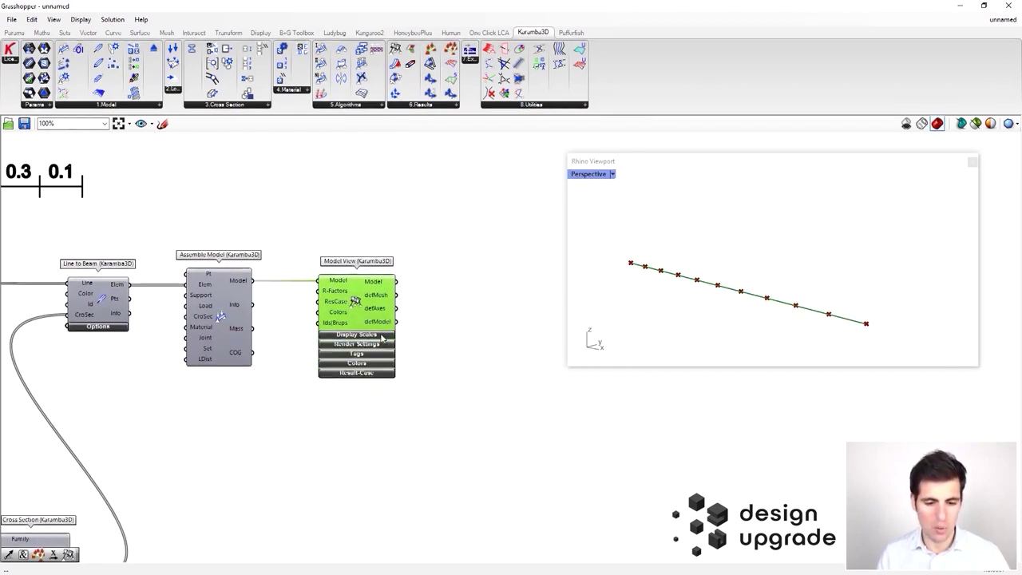
pyautogui.moveTo(476, 261); pyautogui.dragTo(449, 299)
pyautogui.moveTo(475, 300); pyautogui.dragTo(497, 293)
pyautogui.click(483, 321)
pyautogui.click(544, 264)
pyautogui.moveTo(693, 276); pyautogui.dragTo(743, 276, button='right')
# Step: Invert the copied Graph Mapper's linear graph so it falls from 1 at the start to 0 at the end
pyautogui.moveTo(409, 467); pyautogui.dragTo(512, 427, button='right')
pyautogui.scroll(-2, 383, 479)
pyautogui.moveTo(383, 479); pyautogui.dragTo(531, 326, button='right')
pyautogui.moveTo(317, 246); pyautogui.dragTo(382, 310, button='right')
pyautogui.scroll(2, 307, 318)
pyautogui.moveTo(311, 304); pyautogui.dragTo(358, 333, button='right')
pyautogui.scroll(1, 209, 416)
pyautogui.moveTo(229, 405); pyautogui.dragTo(235, 308)
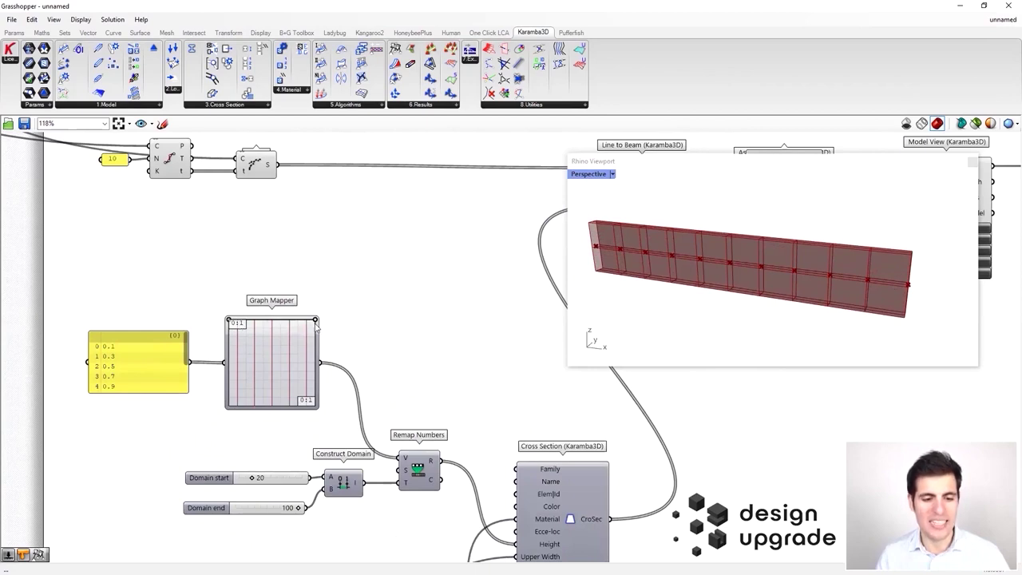
pyautogui.moveTo(316, 320); pyautogui.dragTo(315, 404)
pyautogui.doubleClick(312, 399)
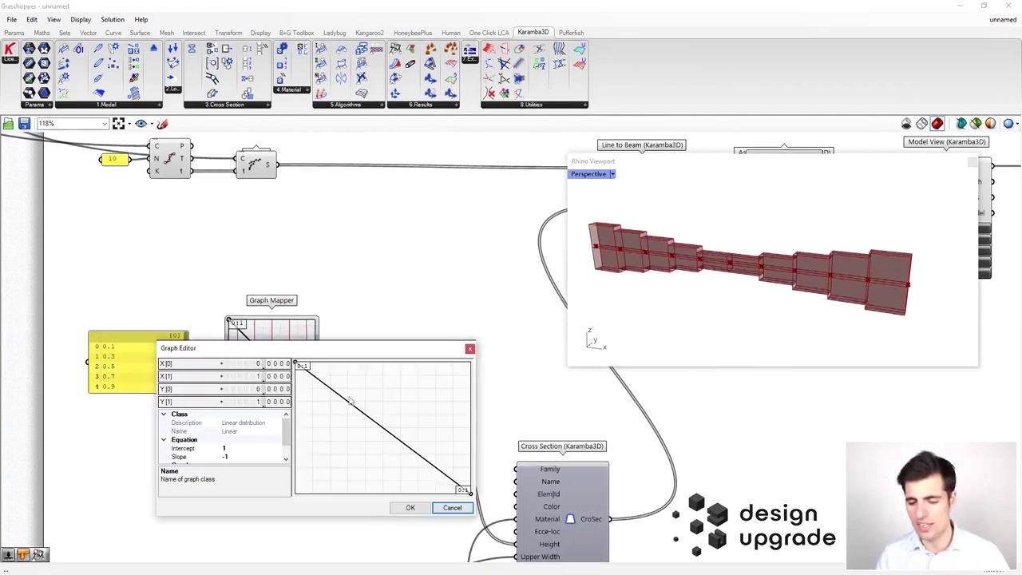
pyautogui.click(469, 349)
pyautogui.moveTo(641, 268)
pyautogui.mouseDown(button='right')
pyautogui.moveTo(639, 259)
pyautogui.moveTo(648, 271)
pyautogui.mouseUp(button='right')
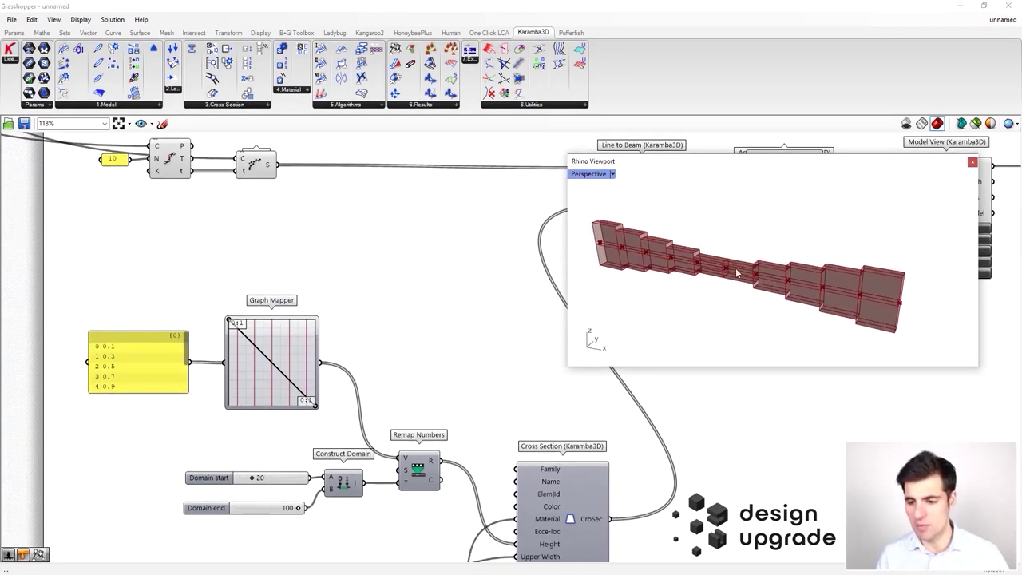
# Step: Set the copied Domain start slider to 0, keep Domain end at 100, and realign the Domain end slider
pyautogui.scroll(-1, 448, 390)
pyautogui.moveTo(417, 395); pyautogui.dragTo(430, 331, button='right')
pyautogui.scroll(2, 314, 416)
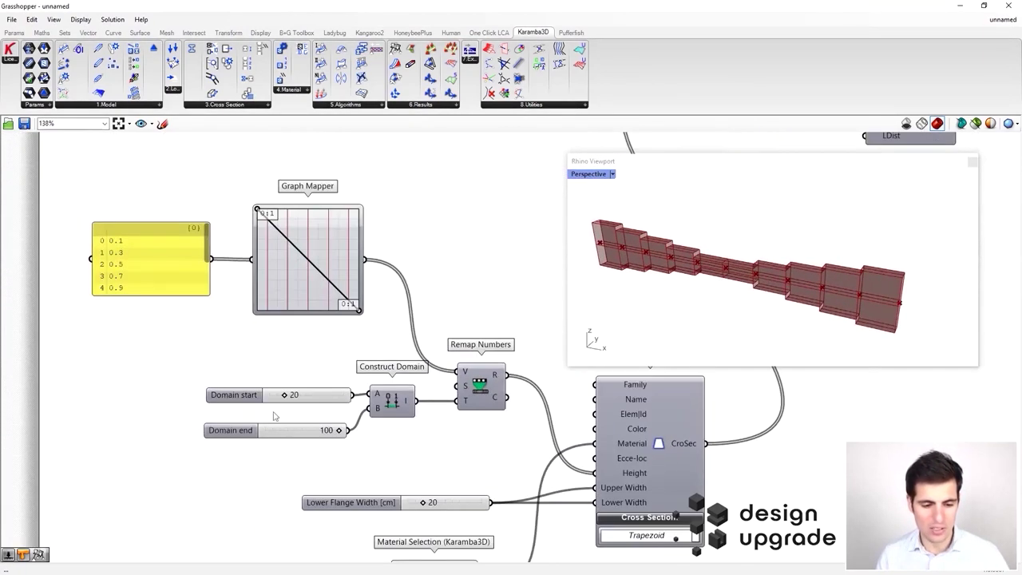
pyautogui.scroll(1, 275, 405)
pyautogui.moveTo(292, 398)
pyautogui.mouseDown()
pyautogui.moveTo(271, 397)
pyautogui.moveTo(312, 397)
pyautogui.mouseUp()
pyautogui.moveTo(350, 436)
pyautogui.mouseDown()
pyautogui.moveTo(314, 436)
pyautogui.moveTo(370, 435)
pyautogui.mouseUp()
pyautogui.moveTo(310, 397); pyautogui.dragTo(242, 401)
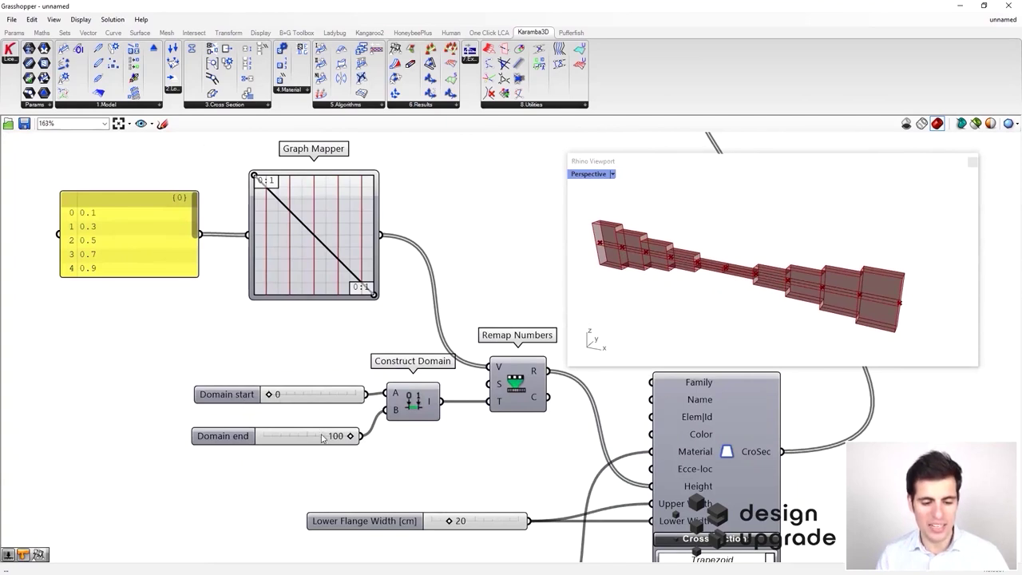
pyautogui.moveTo(322, 437); pyautogui.dragTo(328, 433)
pyautogui.moveTo(694, 282)
pyautogui.mouseDown(button='right')
pyautogui.moveTo(696, 263)
pyautogui.moveTo(695, 283)
pyautogui.mouseUp(button='right')
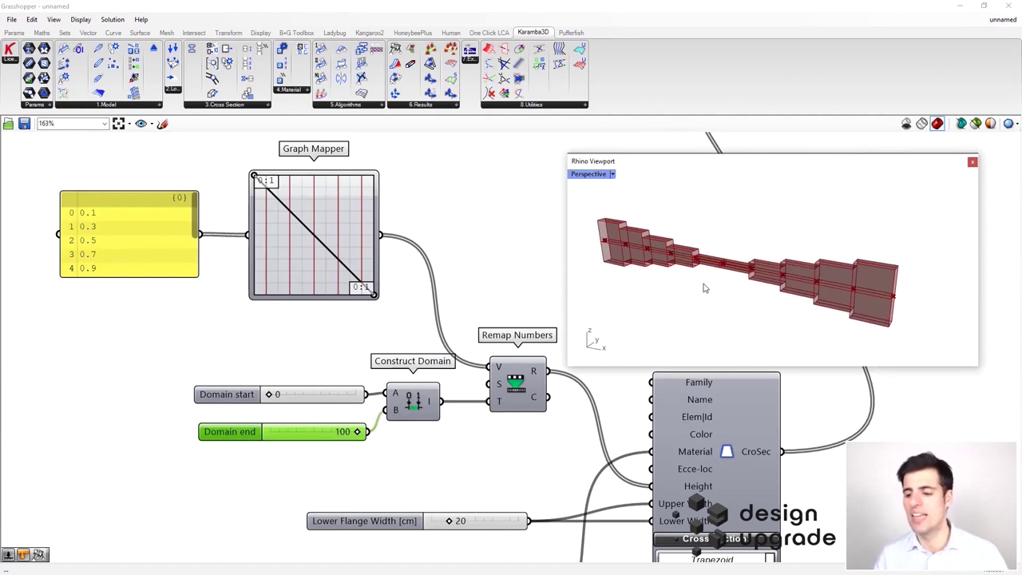
# Step: Move the new Assemble Model component up the canvas to the area of the original Support components
pyautogui.scroll(-4, 482, 218)
pyautogui.moveTo(479, 218); pyautogui.dragTo(146, 414, button='right')
pyautogui.scroll(-2, 416, 304)
pyautogui.moveTo(408, 222); pyautogui.dragTo(378, 342, button='right')
pyautogui.scroll(-1, 379, 342)
pyautogui.moveTo(389, 244)
pyautogui.mouseDown(button='right')
pyautogui.moveTo(391, 281)
pyautogui.moveTo(395, 249)
pyautogui.mouseUp(button='right')
pyautogui.scroll(3, 409, 432)
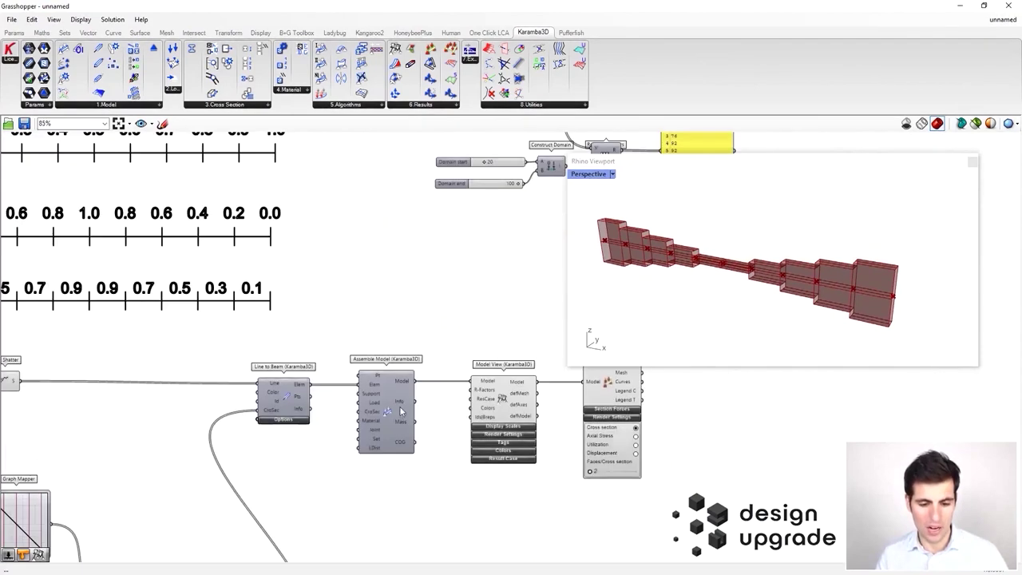
pyautogui.scroll(-5, 397, 409)
pyautogui.moveTo(378, 386); pyautogui.dragTo(391, 456, button='right')
pyautogui.moveTo(404, 472); pyautogui.dragTo(417, 180)
pyautogui.moveTo(413, 191); pyautogui.dragTo(388, 236, button='right')
pyautogui.scroll(5, 388, 236)
pyautogui.moveTo(432, 298); pyautogui.dragTo(433, 299, button='right')
# Step: Wire both Support components' Supp outputs to the new Assemble Model's Support input and flatten that input
pyautogui.moveTo(451, 378); pyautogui.dragTo(445, 296)
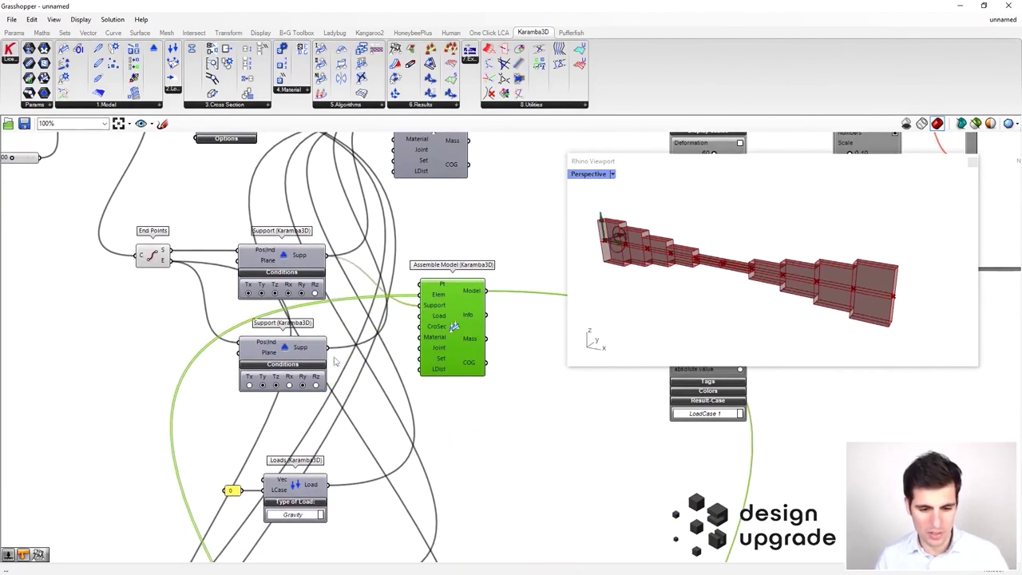
pyautogui.rightClick(432, 308)
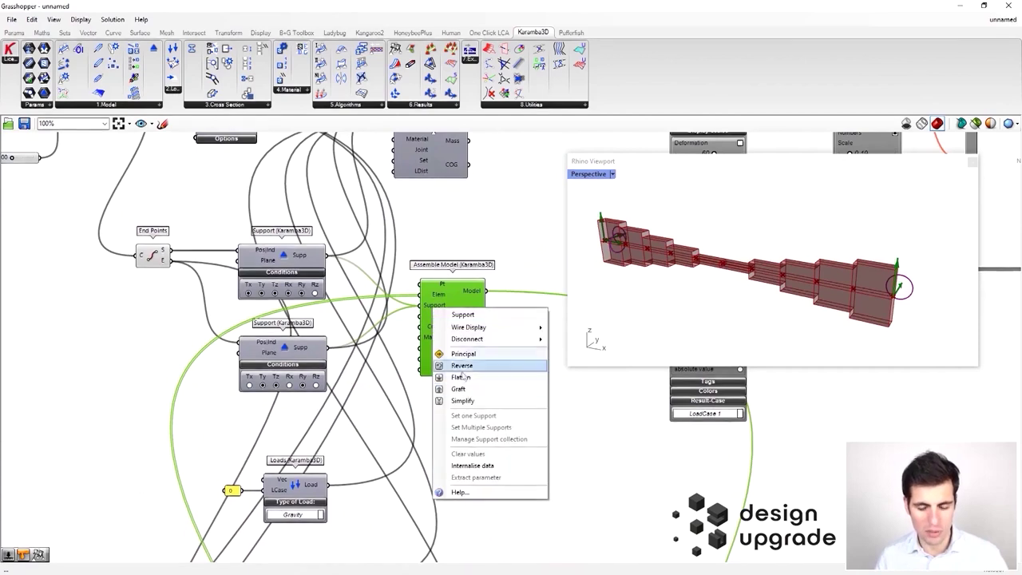
pyautogui.click(483, 380)
# Step: Move Assemble Model down beside the load components and wire the Uniform Line load to its Load input
pyautogui.moveTo(470, 405); pyautogui.dragTo(428, 263, button='right')
pyautogui.scroll(-2, 428, 263)
pyautogui.moveTo(408, 224); pyautogui.dragTo(417, 402)
pyautogui.scroll(3, 416, 402)
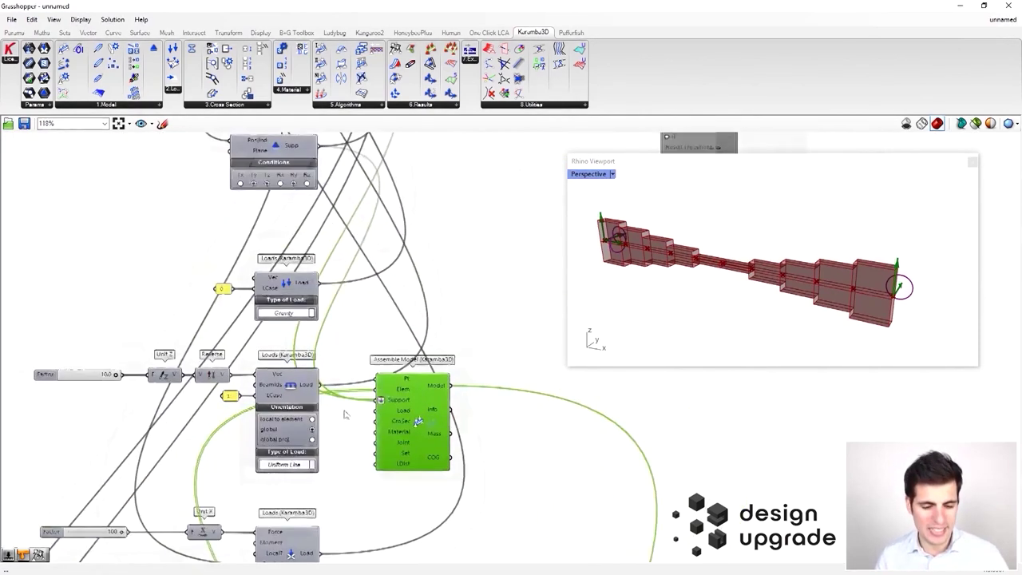
pyautogui.moveTo(316, 381); pyautogui.dragTo(381, 411)
# Step: Return Assemble Model to its place between the copied Line to Beam and Model View
pyautogui.scroll(-2, 471, 307)
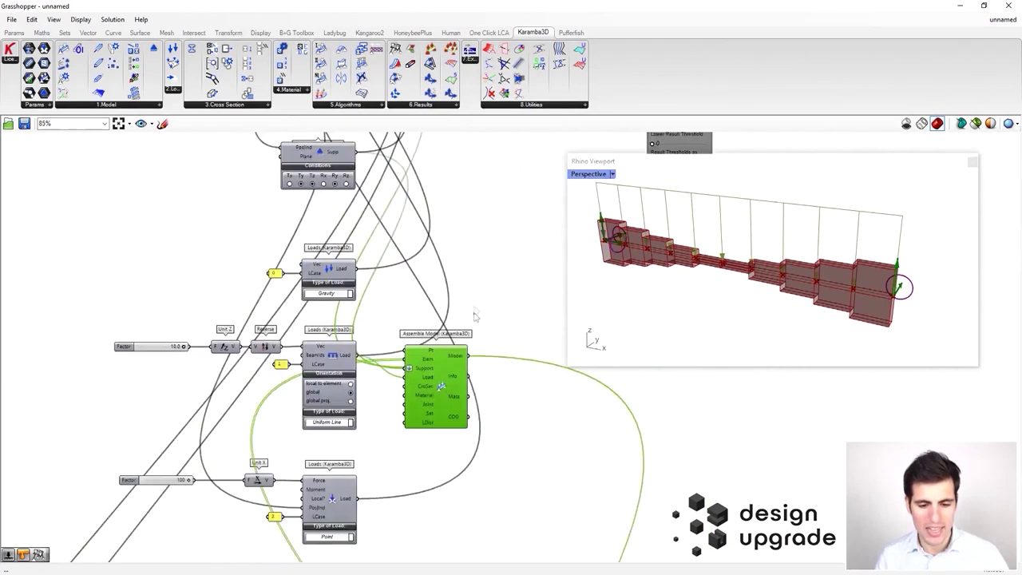
pyautogui.moveTo(474, 310); pyautogui.dragTo(403, 254, button='right')
pyautogui.scroll(-5, 402, 254)
pyautogui.moveTo(357, 189); pyautogui.dragTo(389, 423)
pyautogui.scroll(4, 388, 424)
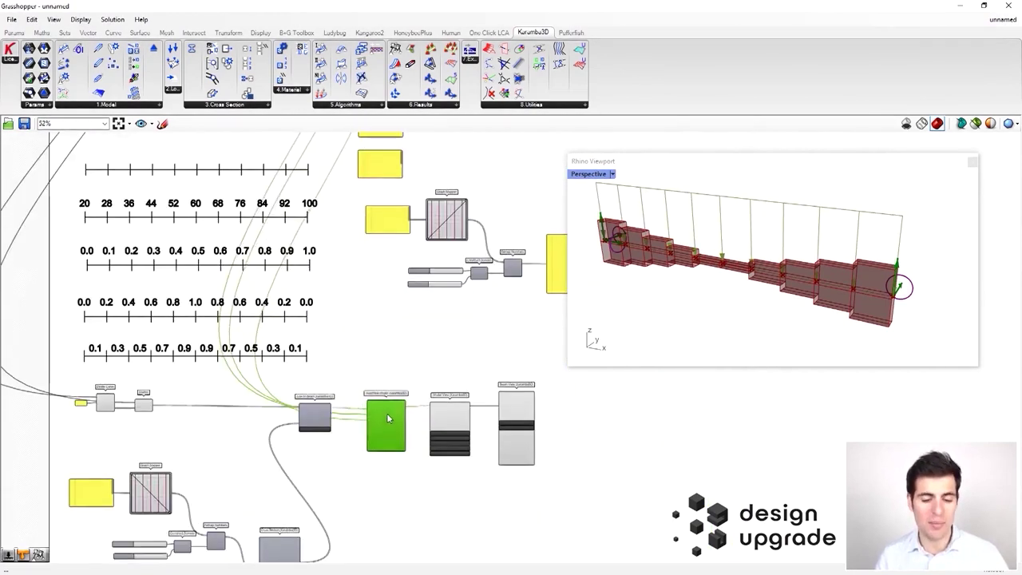
# Step: Shift Model View and Beam View away from Assemble Model, and insert an Analyze component wired between Assemble Model and Model View
pyautogui.moveTo(474, 353); pyautogui.dragTo(383, 313, button='right')
pyautogui.moveTo(551, 433); pyautogui.dragTo(478, 375)
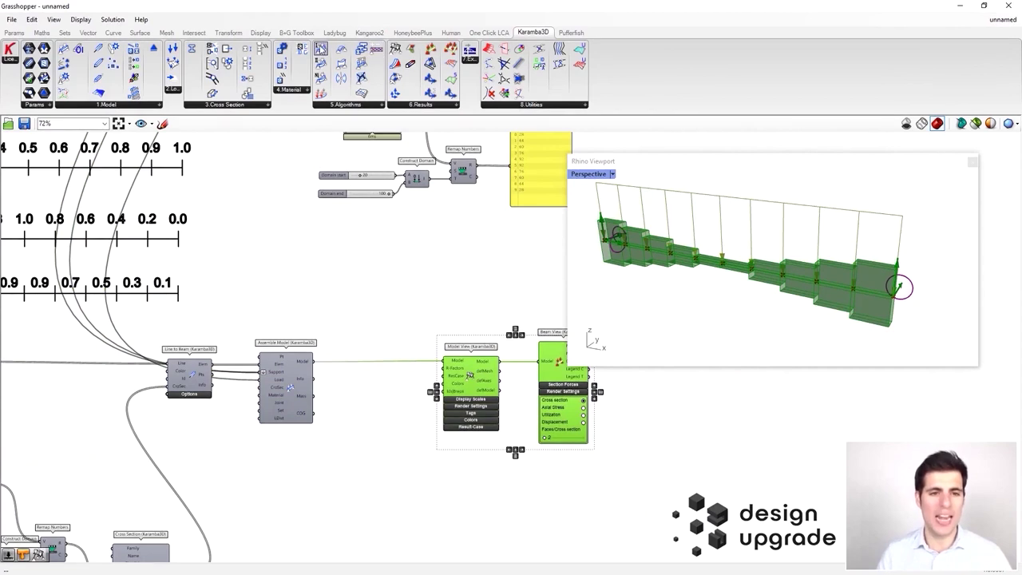
pyautogui.moveTo(320, 49); pyautogui.dragTo(363, 391)
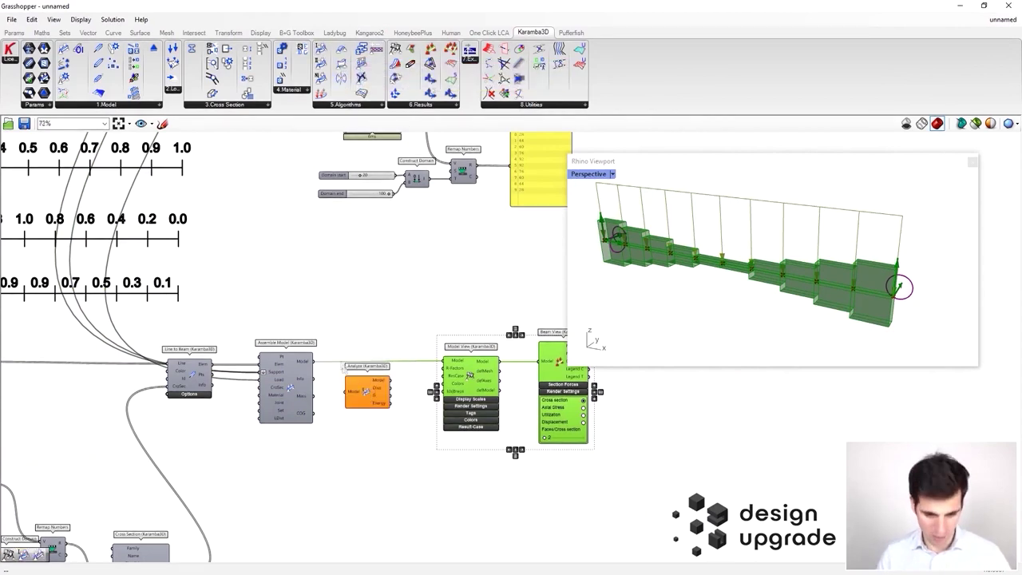
pyautogui.scroll(2, 311, 363)
pyautogui.moveTo(311, 364); pyautogui.dragTo(483, 361)
pyautogui.moveTo(389, 326); pyautogui.dragTo(399, 364)
pyautogui.moveTo(440, 322); pyautogui.dragTo(313, 284, button='right')
# Step: Check the copied Model View's deformation display scale, and turn on My in the copied Beam View's Section Forces
pyautogui.click(406, 379)
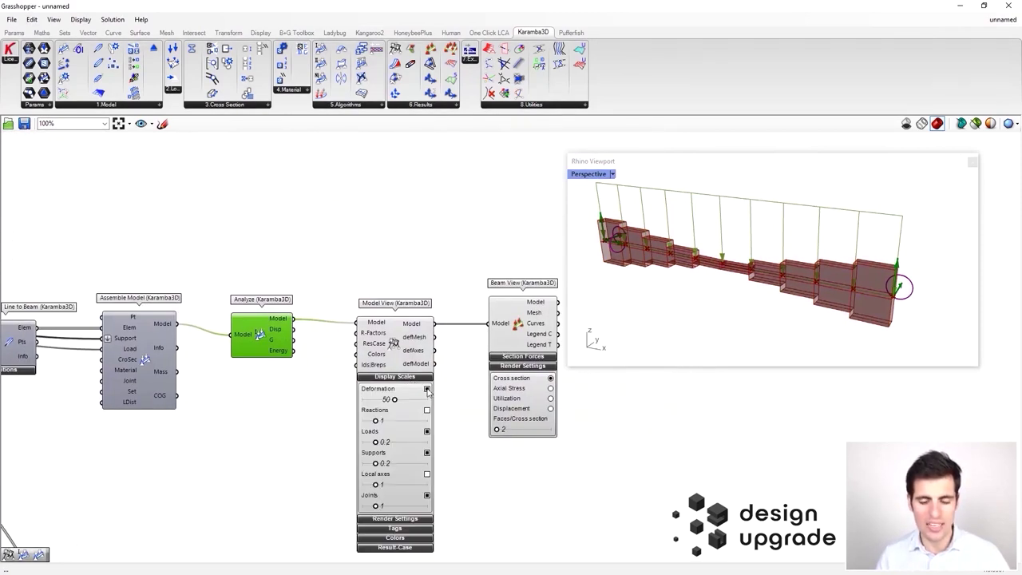
pyautogui.click(407, 376)
pyautogui.scroll(-5, 432, 519)
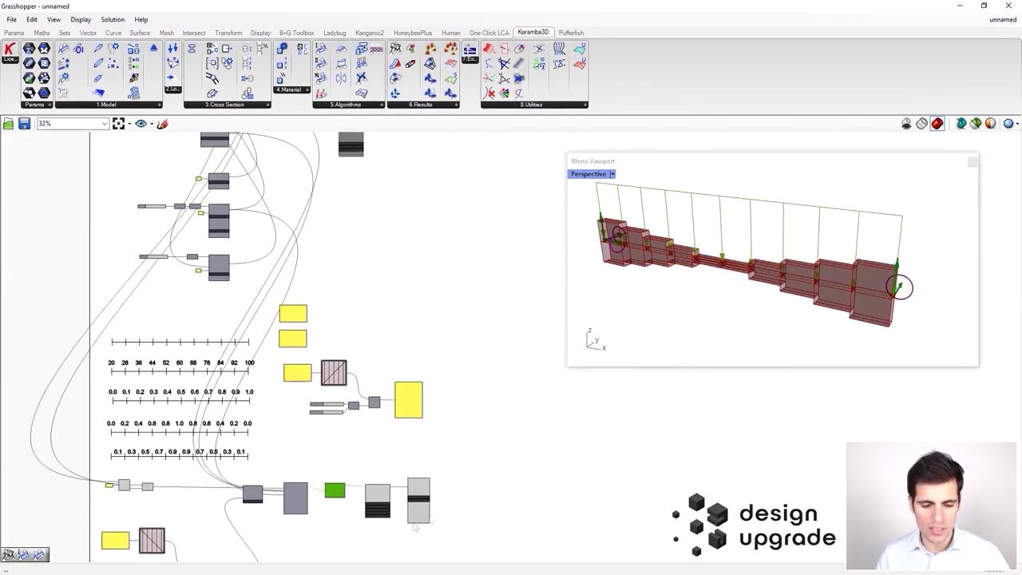
pyautogui.scroll(5, 431, 519)
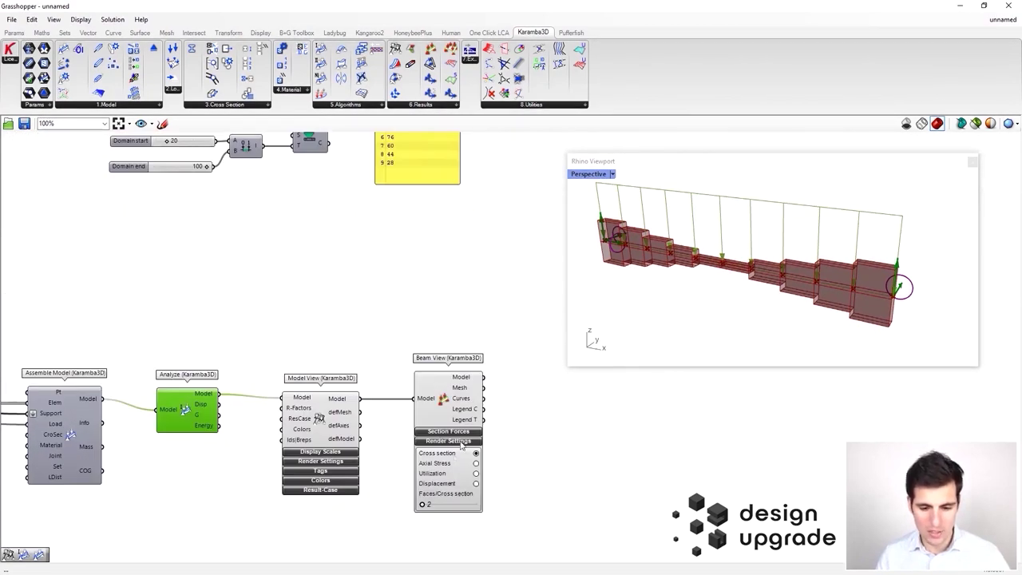
pyautogui.click(463, 433)
pyautogui.moveTo(500, 463); pyautogui.dragTo(477, 381, button='right')
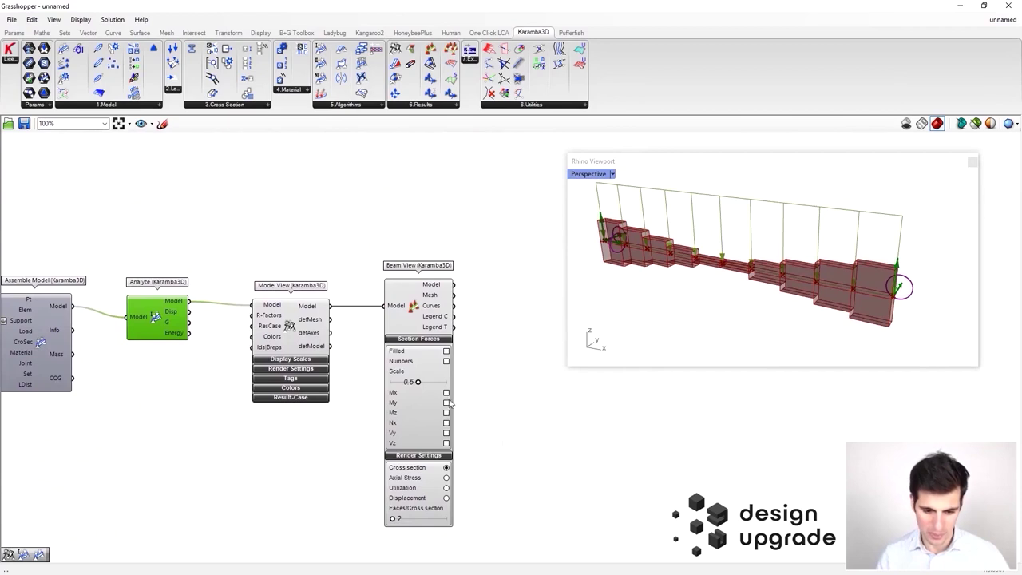
pyautogui.click(446, 403)
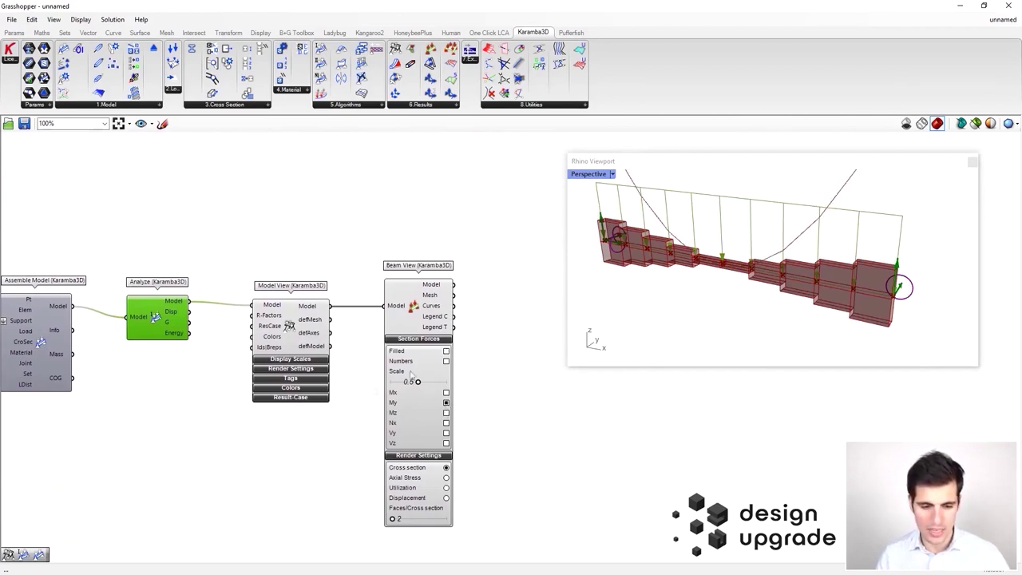
# Step: Raise the end handle of the Graph Mapper driving the cross-section heights to 1, giving all segments equal height
pyautogui.scroll(-4, 343, 400)
pyautogui.moveTo(194, 444); pyautogui.dragTo(423, 379, button='right')
pyautogui.scroll(3, 103, 384)
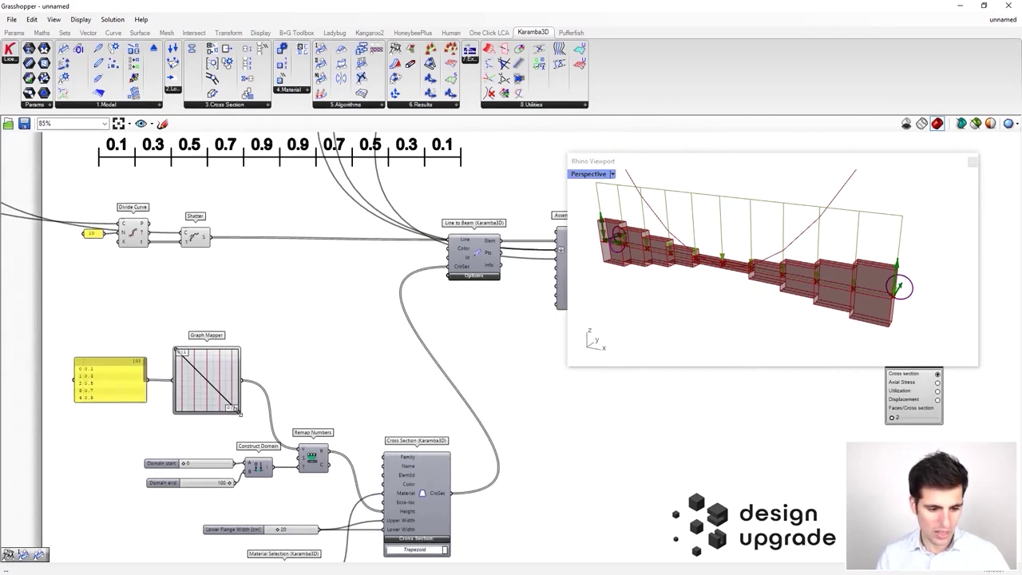
pyautogui.moveTo(239, 410); pyautogui.dragTo(238, 352)
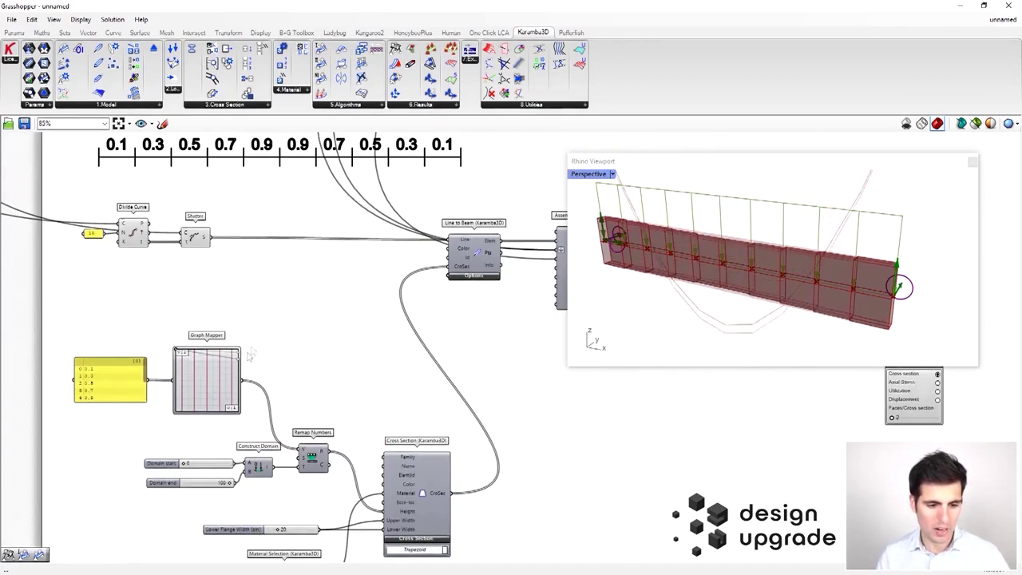
# Step: Turn on Filled and Numbers for the My diagram in the Beam View's Section Forces
pyautogui.scroll(-4, 278, 324)
pyautogui.moveTo(461, 328); pyautogui.dragTo(208, 357, button='right')
pyautogui.scroll(5, 281, 354)
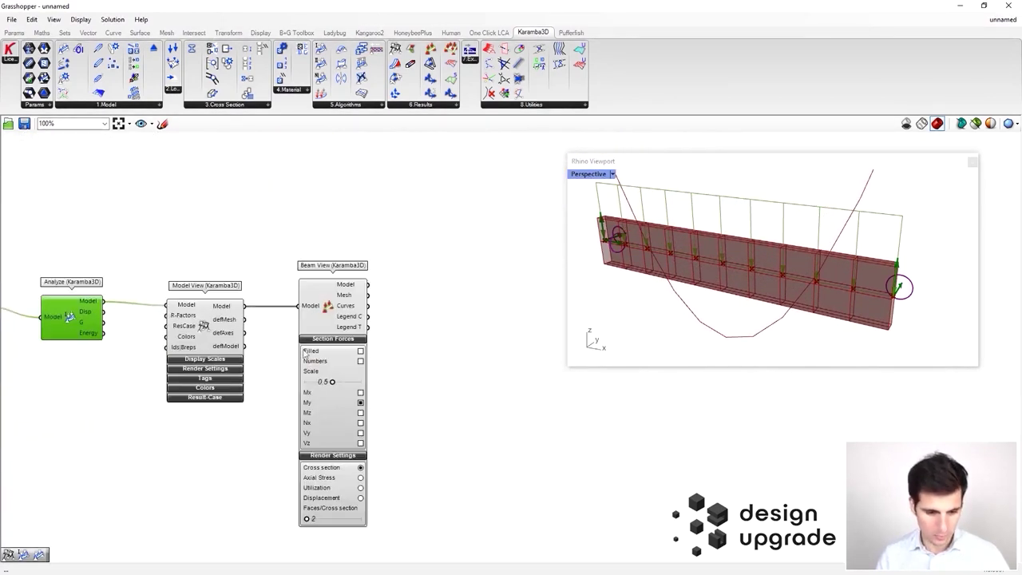
pyautogui.click(360, 361)
pyautogui.click(360, 350)
pyautogui.moveTo(651, 305); pyautogui.dragTo(689, 282, button='right')
pyautogui.keyDown('shift'); pyautogui.moveTo(601, 209); pyautogui.dragTo(626, 234, button='right'); pyautogui.keyUp('shift')
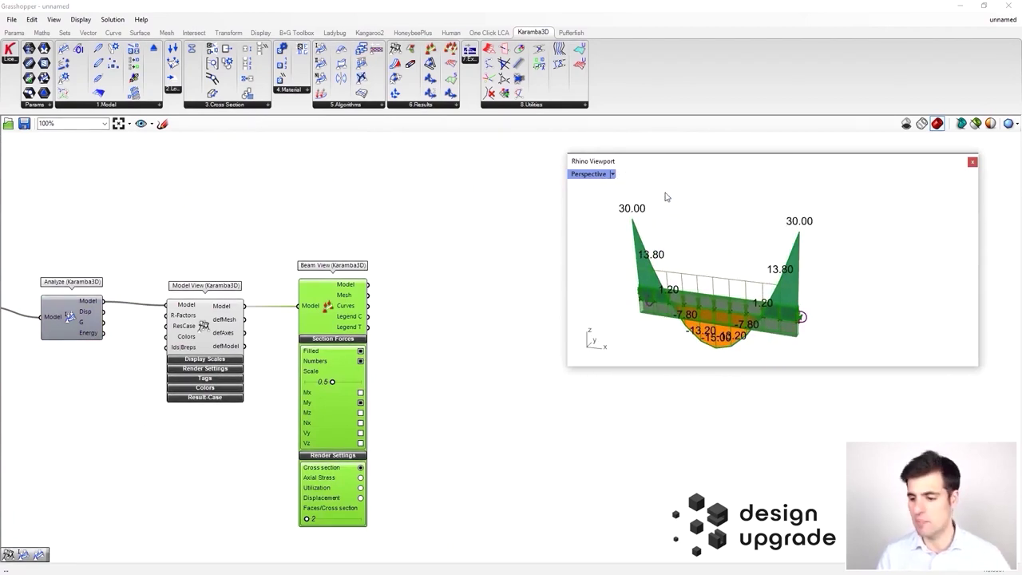
pyautogui.moveTo(726, 236); pyautogui.dragTo(711, 240, button='right')
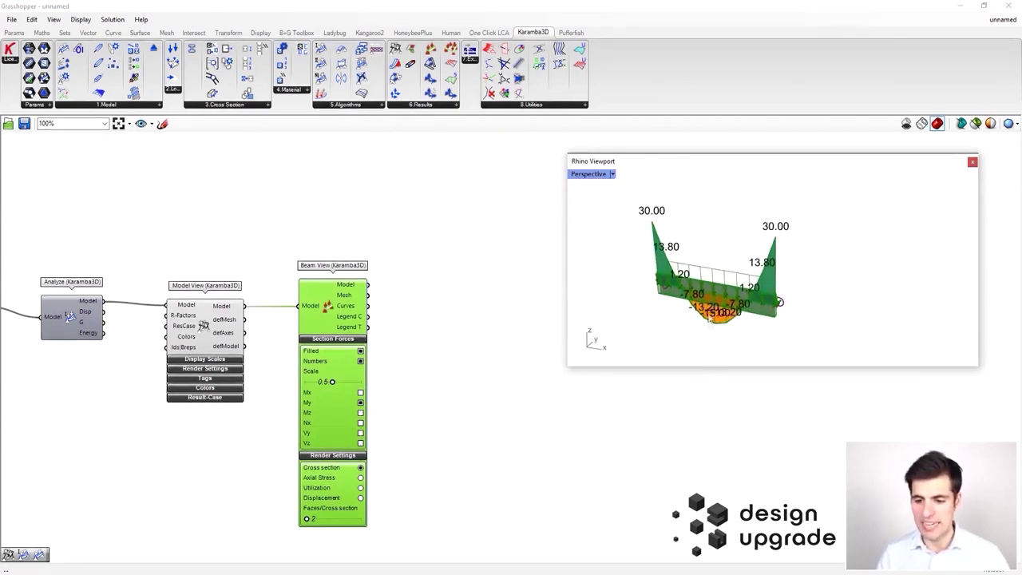
pyautogui.scroll(5, 710, 314)
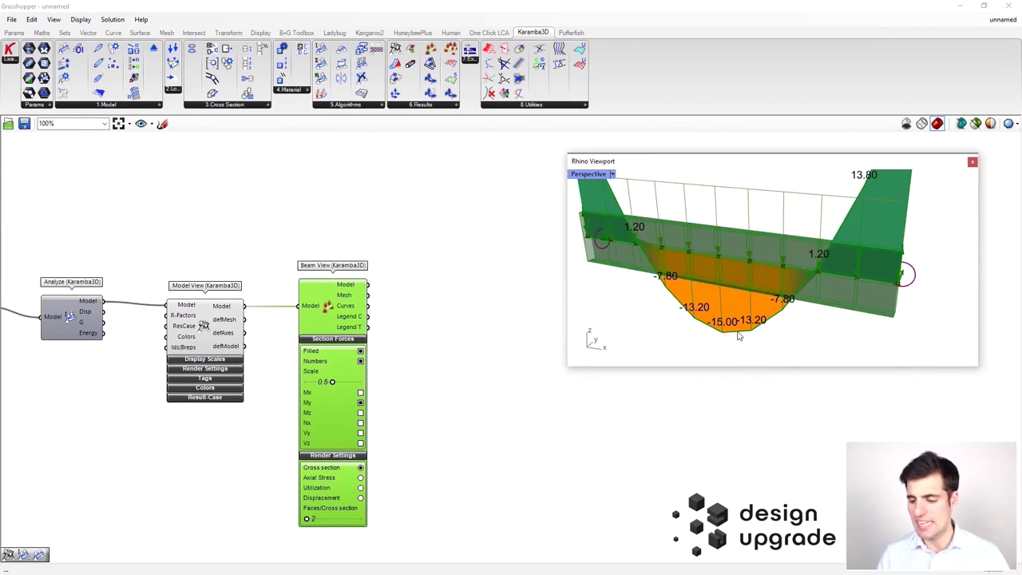
pyautogui.scroll(-8, 748, 344)
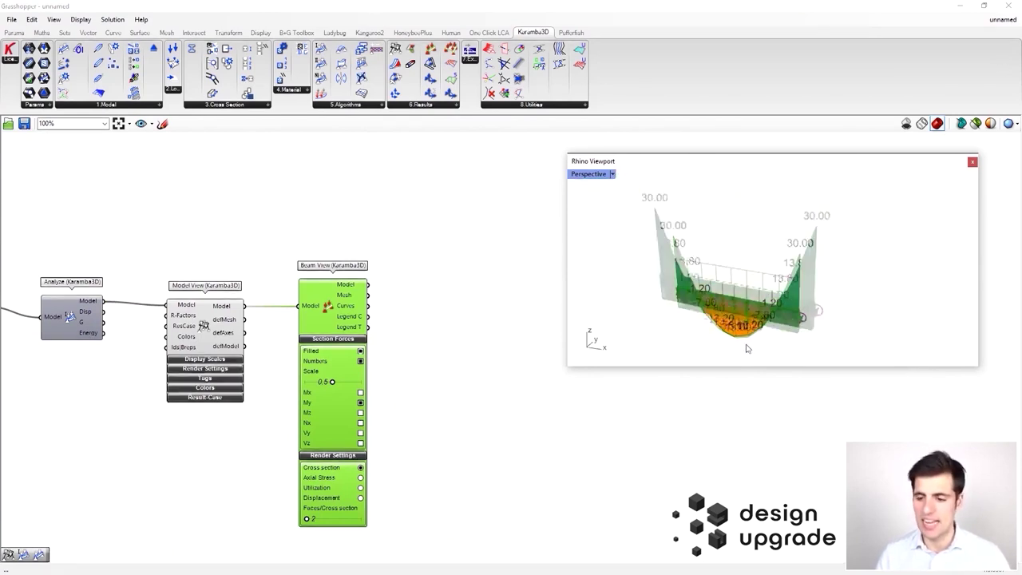
# Step: Lower the height Graph Mapper's start handle to 0 so the line rises from 0 to 1
pyautogui.click(681, 428)
pyautogui.scroll(-4, 473, 432)
pyautogui.moveTo(273, 455); pyautogui.dragTo(499, 352, button='right')
pyautogui.scroll(2, 145, 363)
pyautogui.scroll(4, 144, 363)
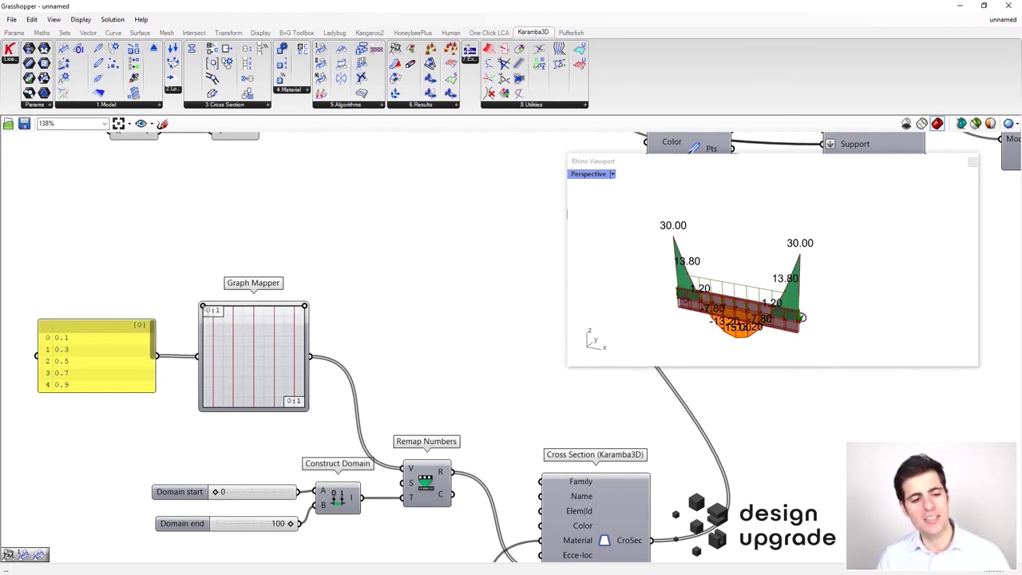
pyautogui.moveTo(205, 310); pyautogui.dragTo(183, 404)
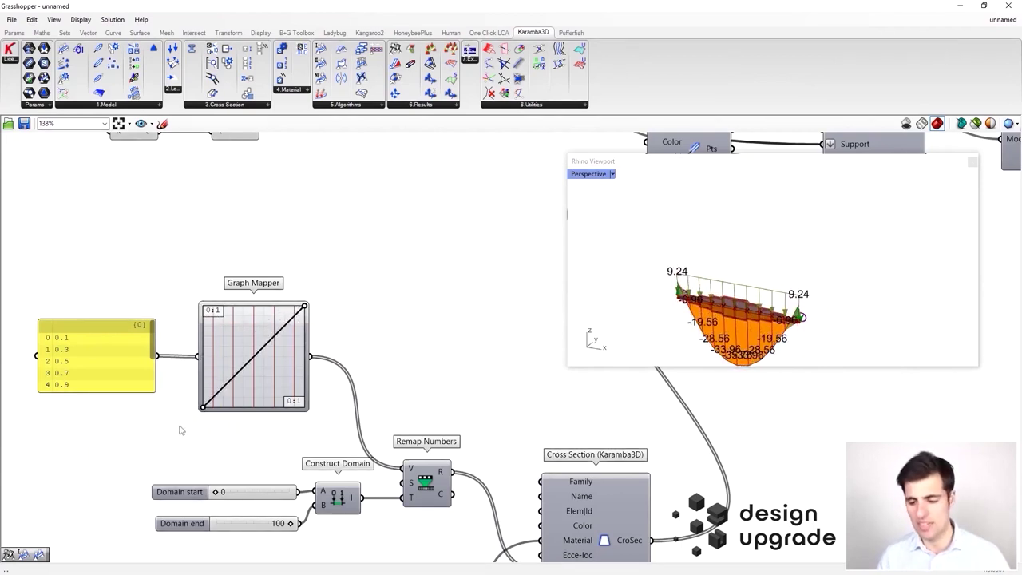
# Step: Reverse the height graph into a descending line by placing its end handle at 0 and its start handle at 1
pyautogui.keyDown('shift'); pyautogui.moveTo(752, 354); pyautogui.dragTo(798, 291, button='right'); pyautogui.keyUp('shift')
pyautogui.scroll(2, 749, 321)
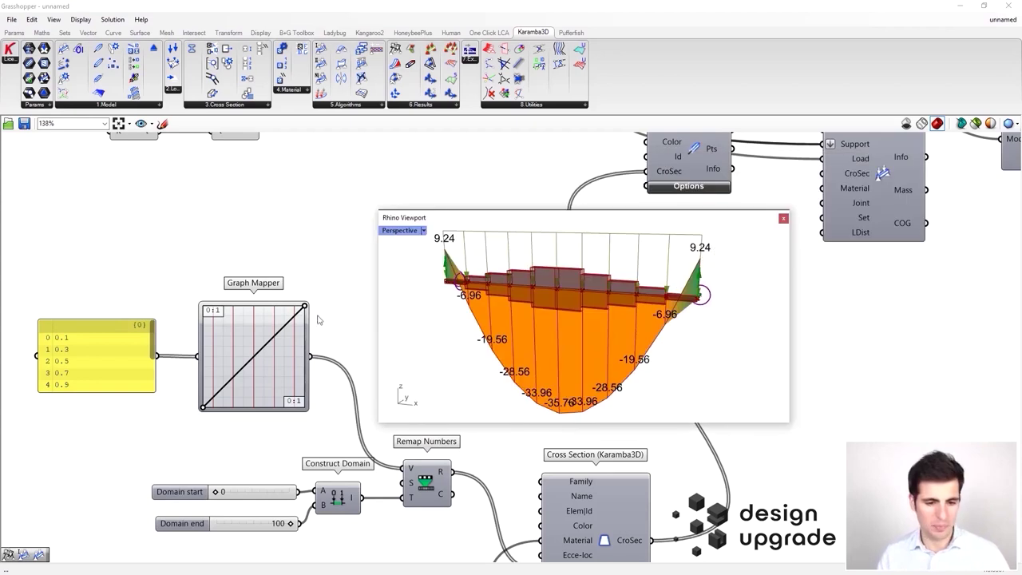
pyautogui.moveTo(304, 306); pyautogui.dragTo(316, 443)
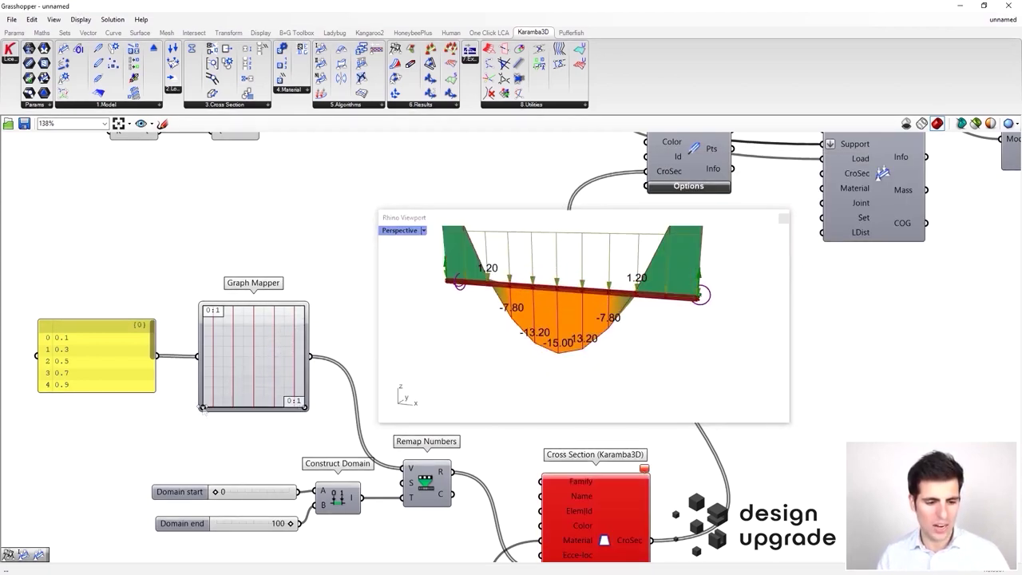
pyautogui.moveTo(202, 406); pyautogui.dragTo(205, 308)
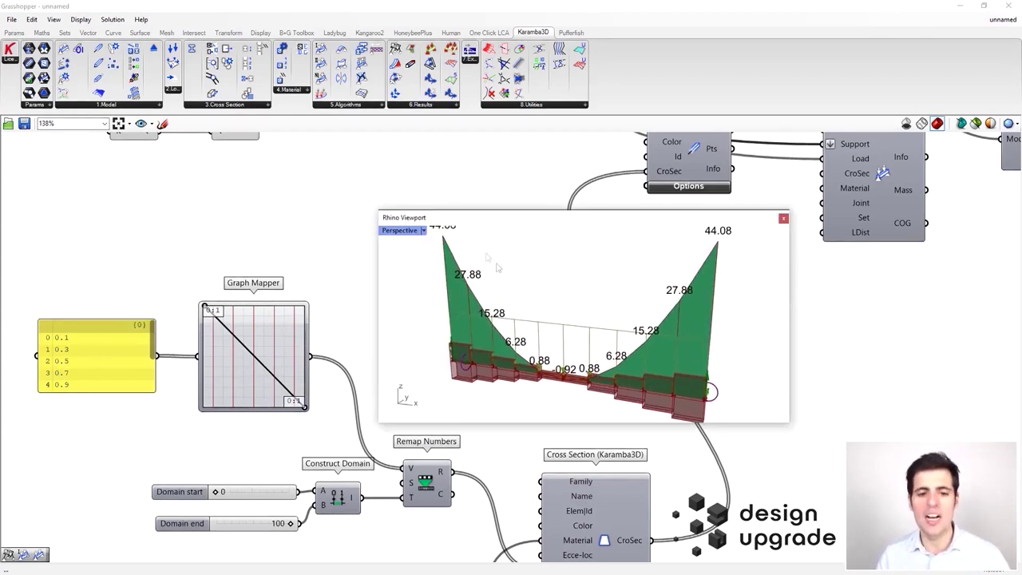
# Step: Examine the My diagram at midspan and at both fixed ends of the beam with the thin middle
pyautogui.scroll(-2, 528, 303)
pyautogui.moveTo(531, 308); pyautogui.dragTo(539, 326, button='right')
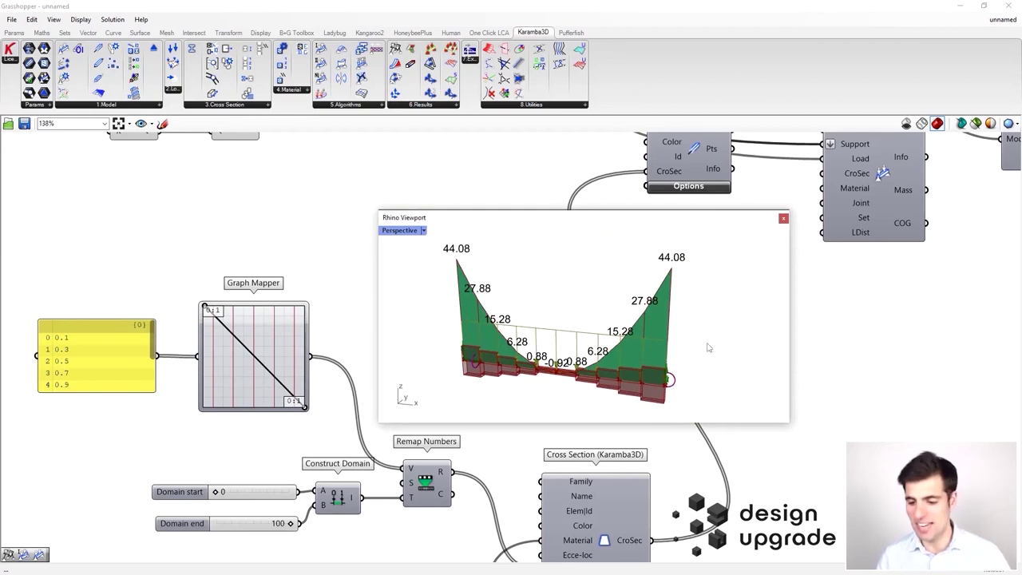
pyautogui.scroll(5, 589, 384)
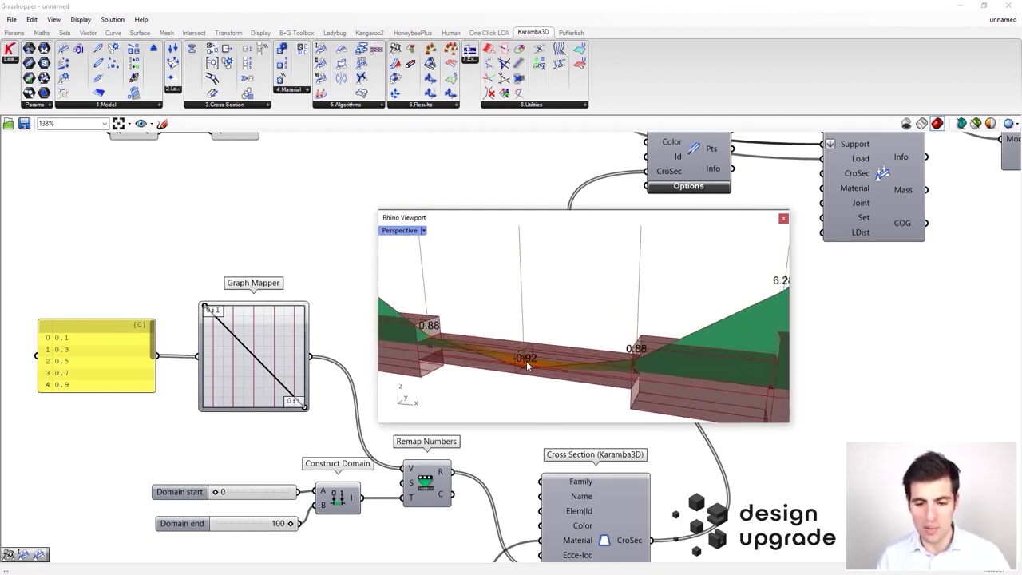
pyautogui.scroll(-6, 523, 372)
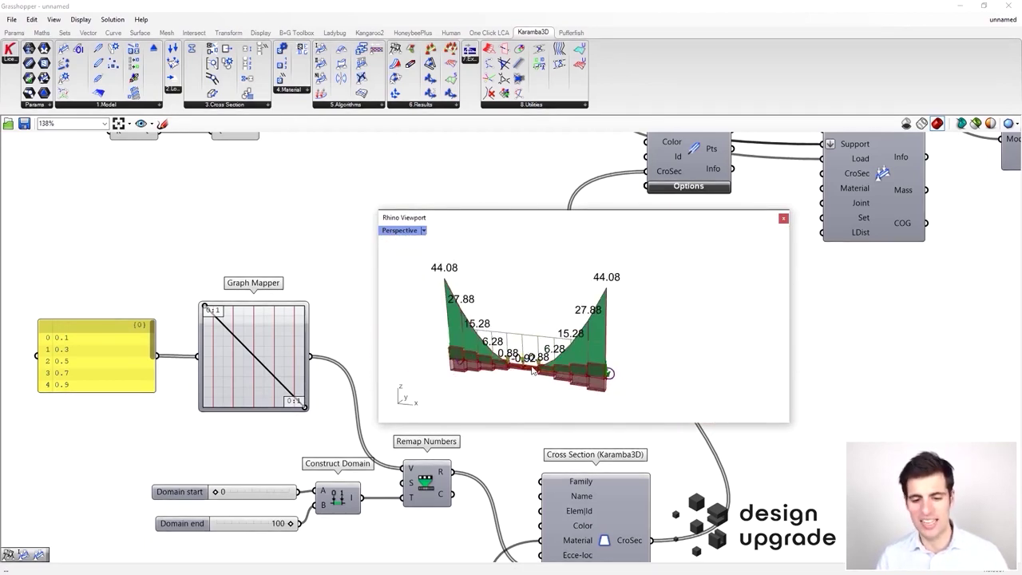
pyautogui.scroll(4, 517, 378)
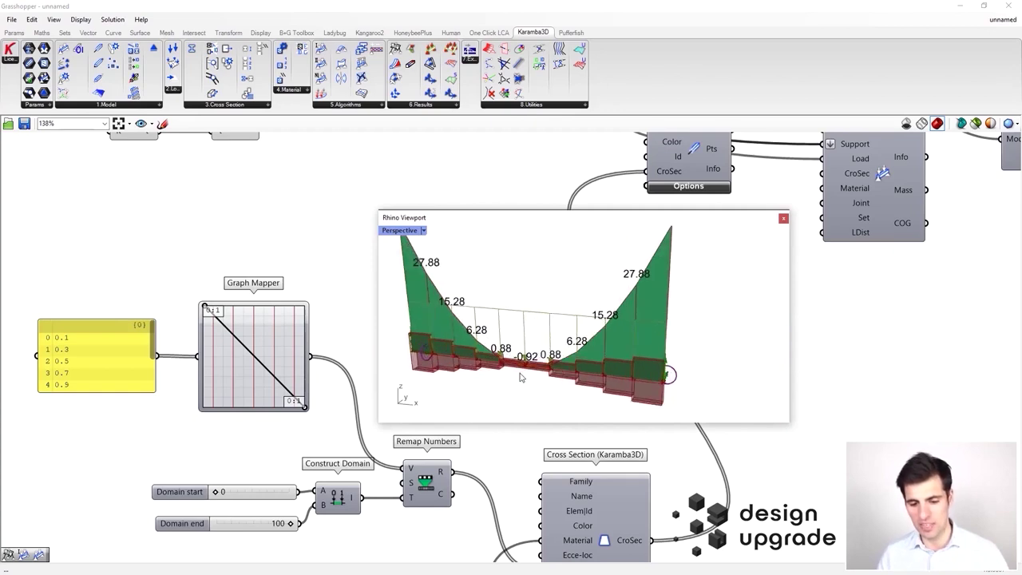
pyautogui.scroll(-3, 511, 372)
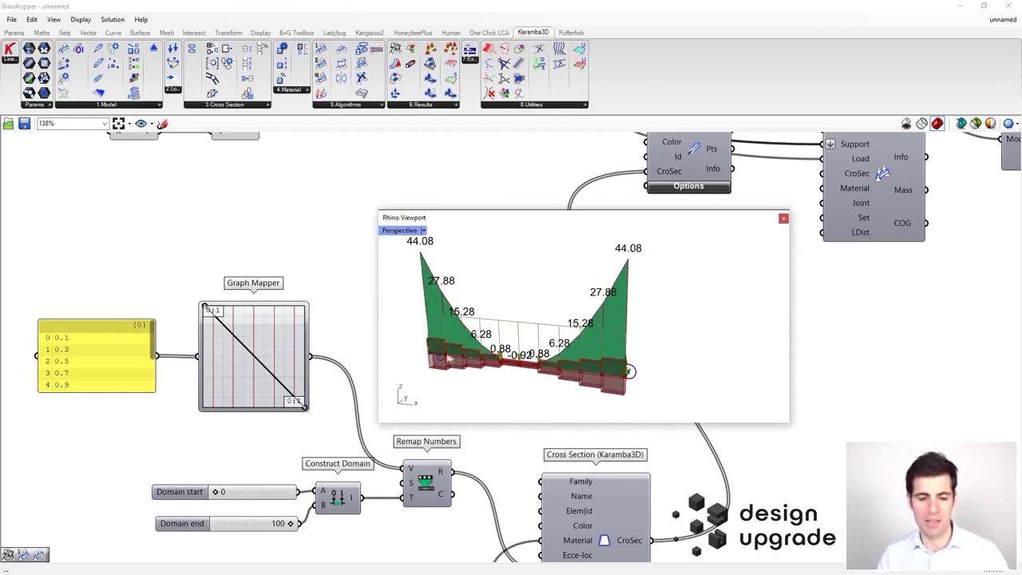
pyautogui.scroll(4, 531, 362)
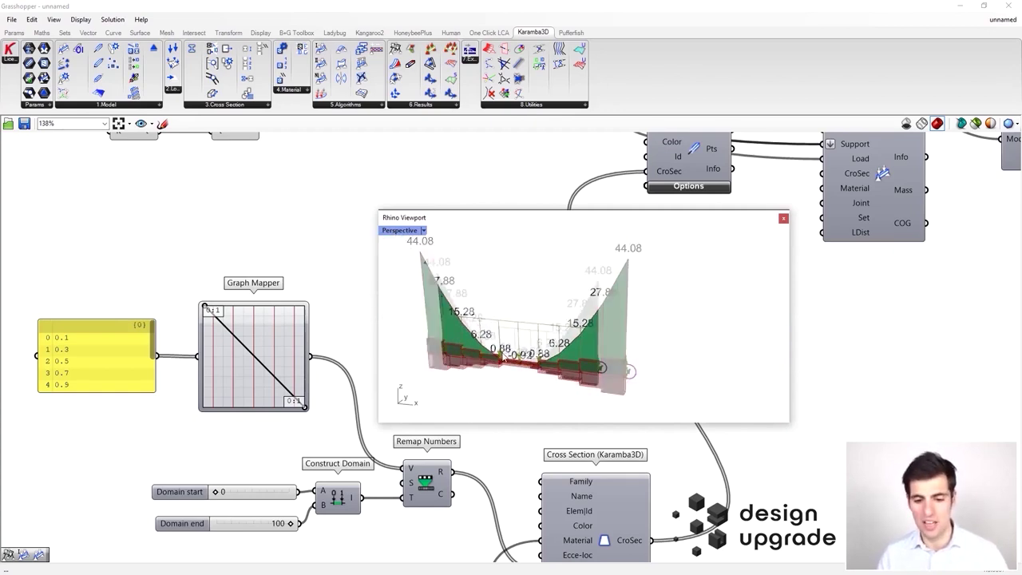
pyautogui.scroll(-5, 550, 375)
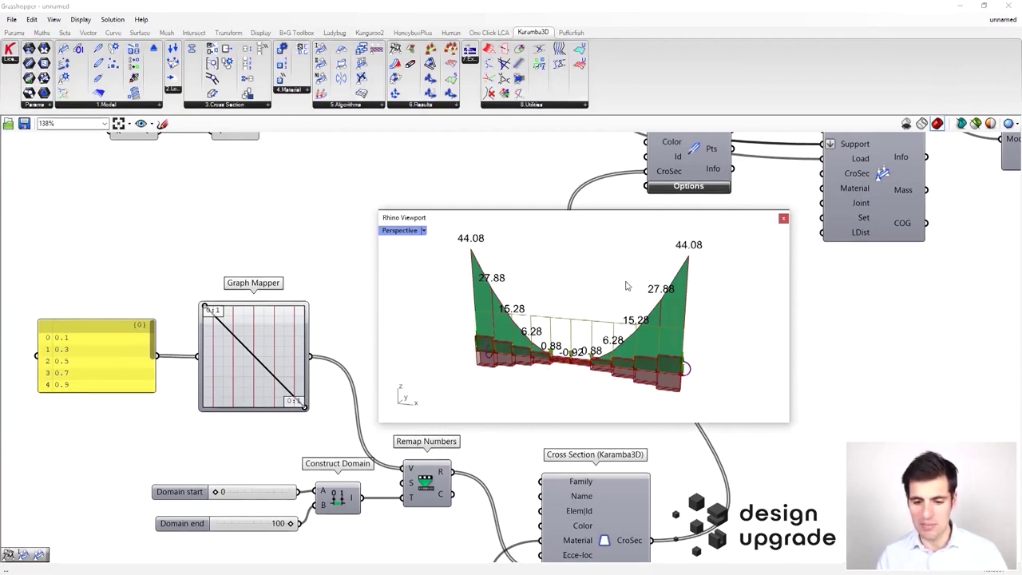
# Step: Release the Ry rotation condition on both Support components to make the beam ends free to rotate in bending
pyautogui.scroll(-2, 486, 184)
pyautogui.scroll(-6, 334, 189)
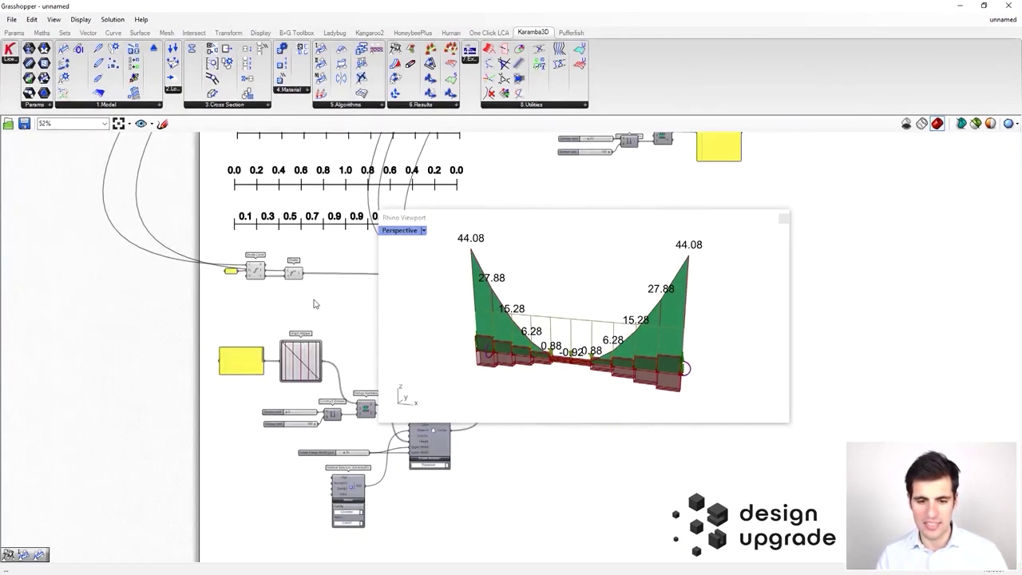
pyautogui.moveTo(288, 234); pyautogui.dragTo(294, 345, button='right')
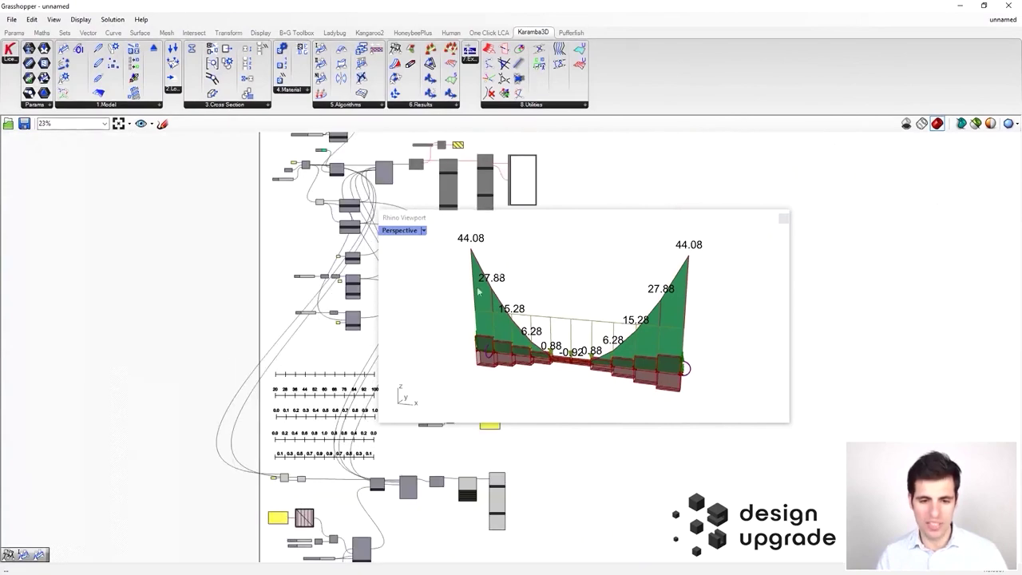
pyautogui.scroll(5, 332, 242)
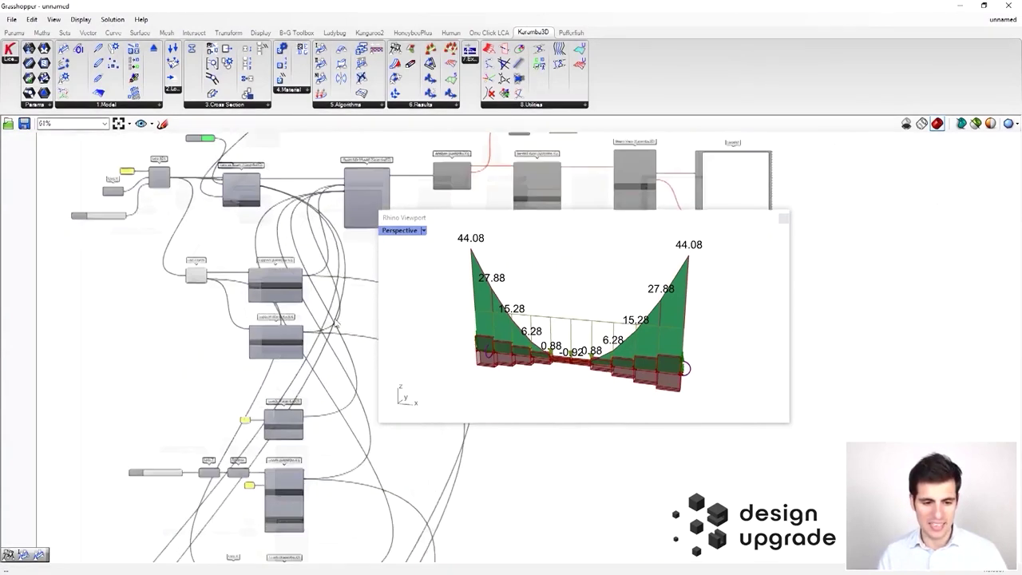
pyautogui.moveTo(482, 215); pyautogui.dragTo(462, 349)
pyautogui.scroll(1, 455, 342)
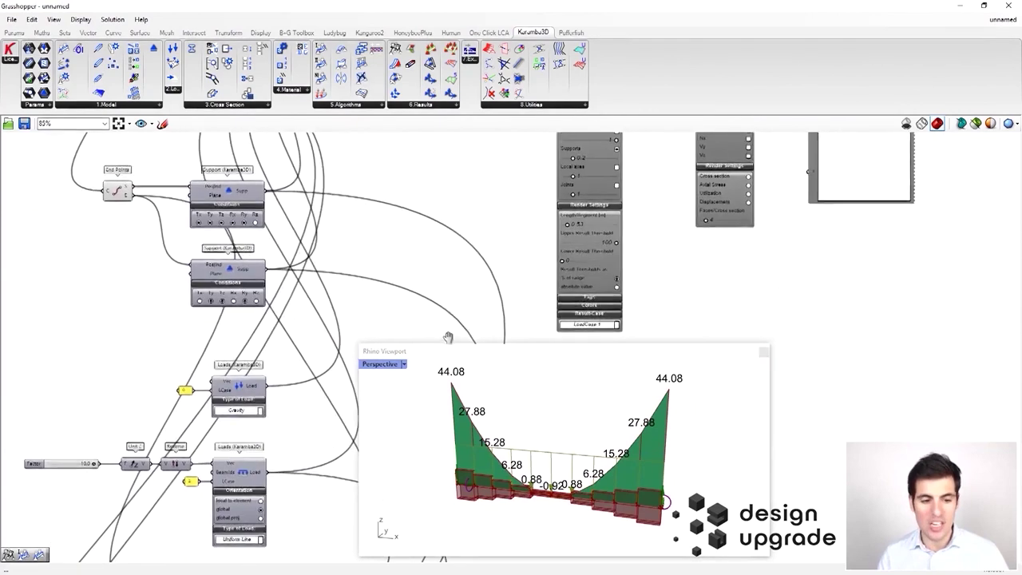
pyautogui.moveTo(450, 331); pyautogui.dragTo(450, 328, button='right')
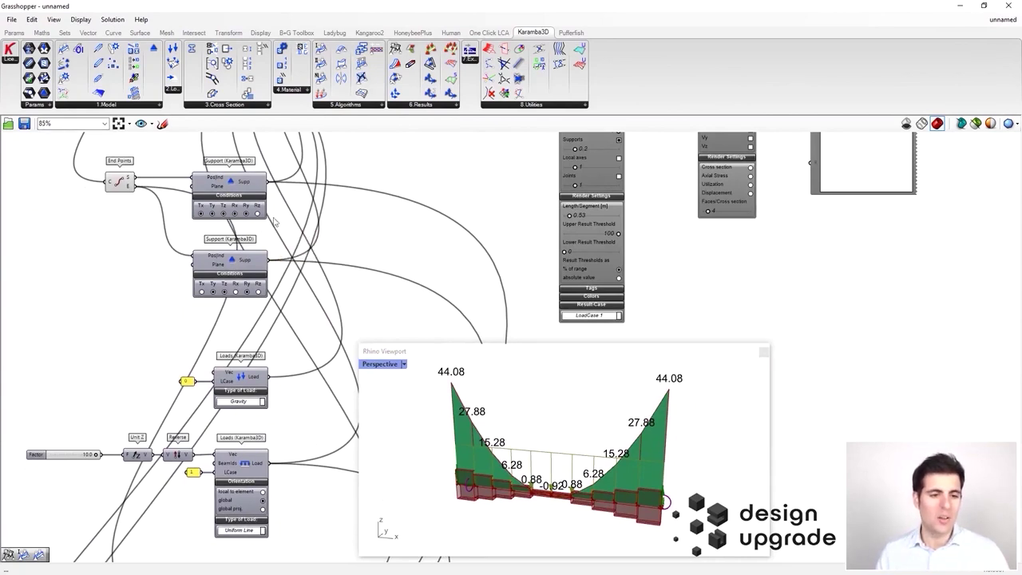
pyautogui.click(247, 214)
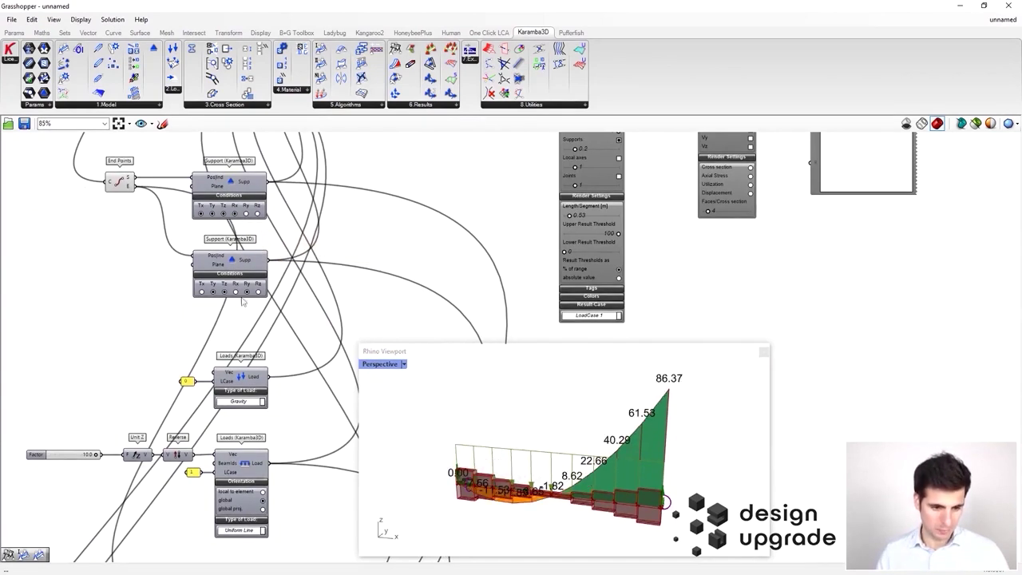
pyautogui.click(247, 293)
pyautogui.moveTo(463, 313); pyautogui.dragTo(458, 297, button='right')
pyautogui.moveTo(486, 351); pyautogui.dragTo(483, 330)
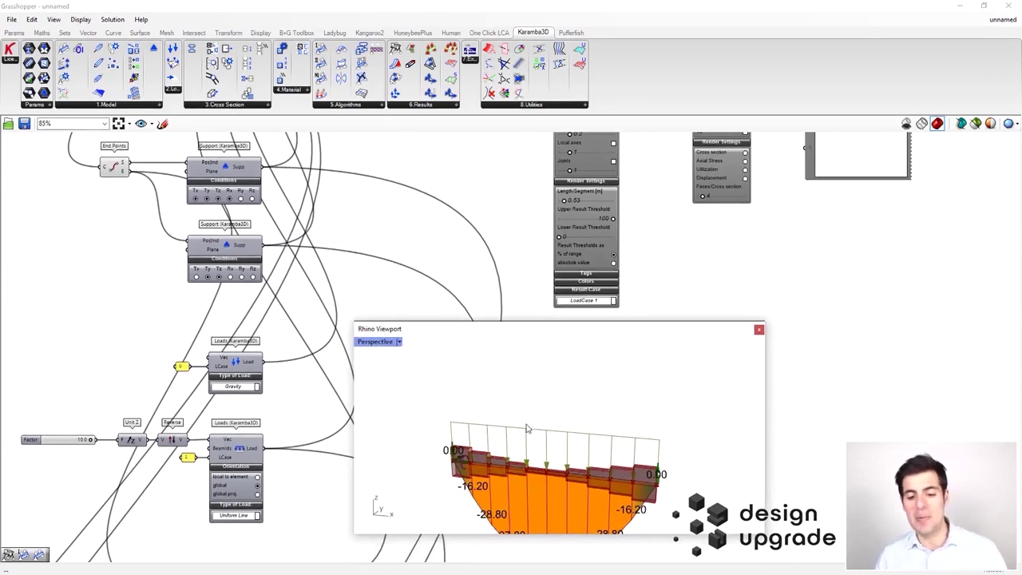
pyautogui.keyDown('shift'); pyautogui.moveTo(525, 424); pyautogui.dragTo(526, 380, button='right'); pyautogui.keyUp('shift')
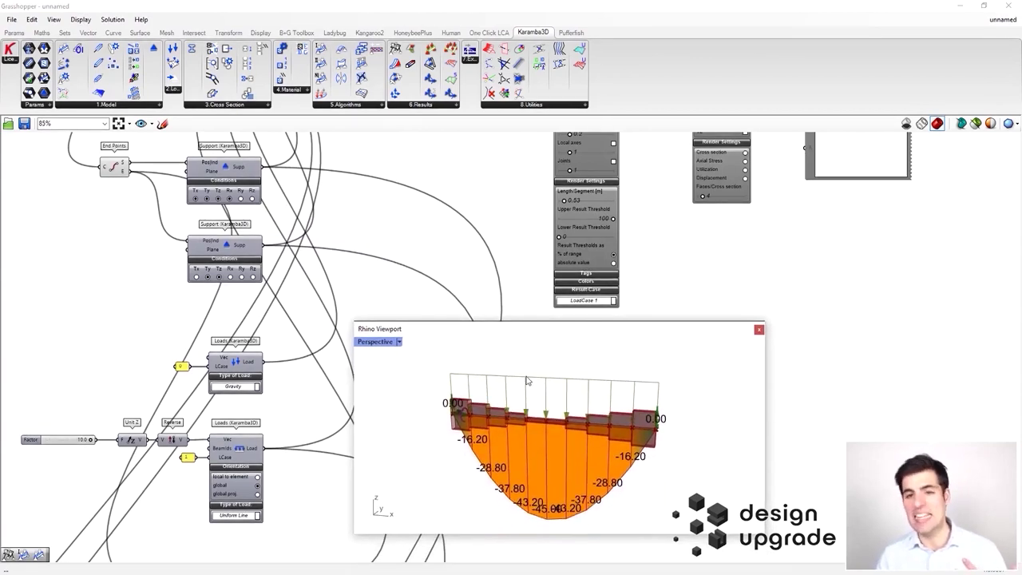
pyautogui.moveTo(527, 381); pyautogui.dragTo(751, 433, button='right')
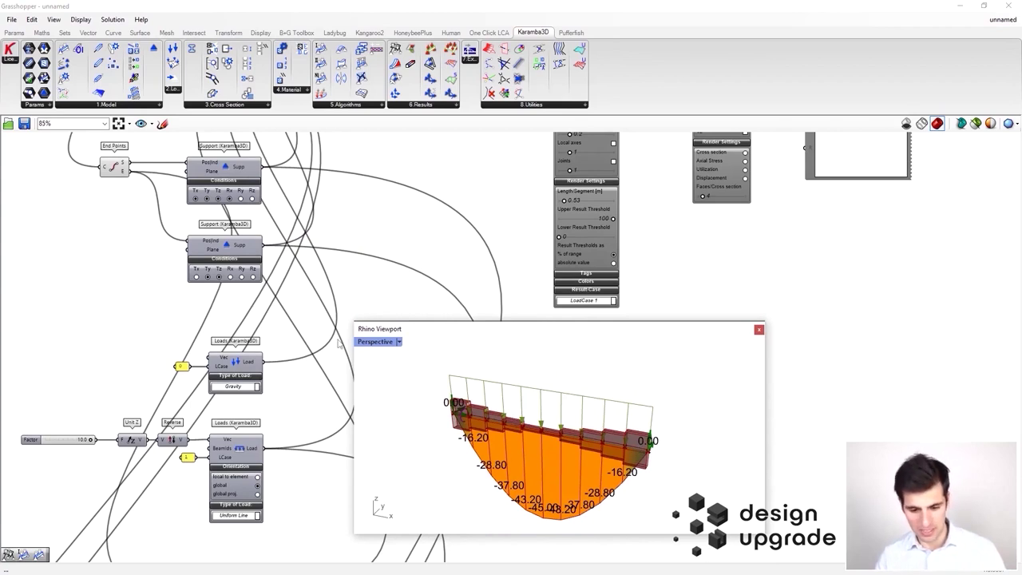
# Step: Fix the Ry rotation condition on both Support components to clamp the beam ends in bending
pyautogui.click(279, 200)
pyautogui.scroll(-2, 281, 209)
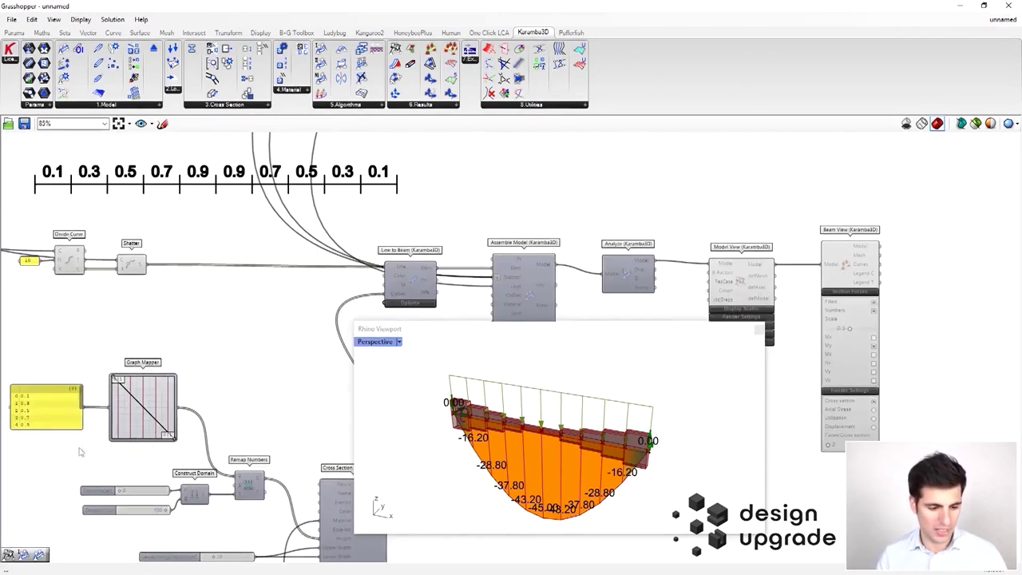
pyautogui.scroll(2, 174, 436)
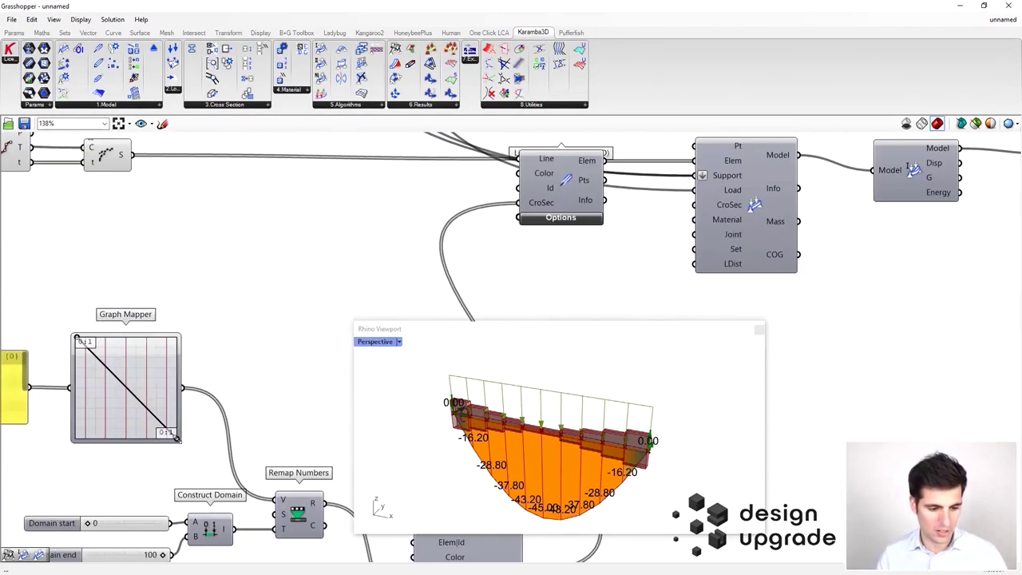
pyautogui.moveTo(176, 441); pyautogui.dragTo(224, 500)
pyautogui.scroll(-4, 260, 351)
pyautogui.moveTo(334, 173); pyautogui.dragTo(303, 555, button='right')
pyautogui.moveTo(381, 209); pyautogui.dragTo(297, 556, button='right')
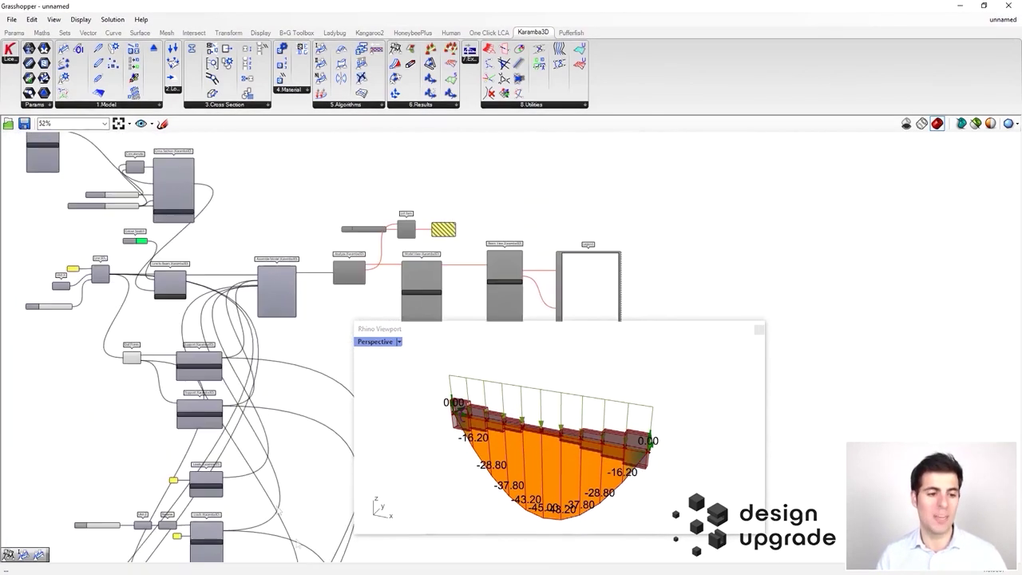
pyautogui.scroll(2, 211, 318)
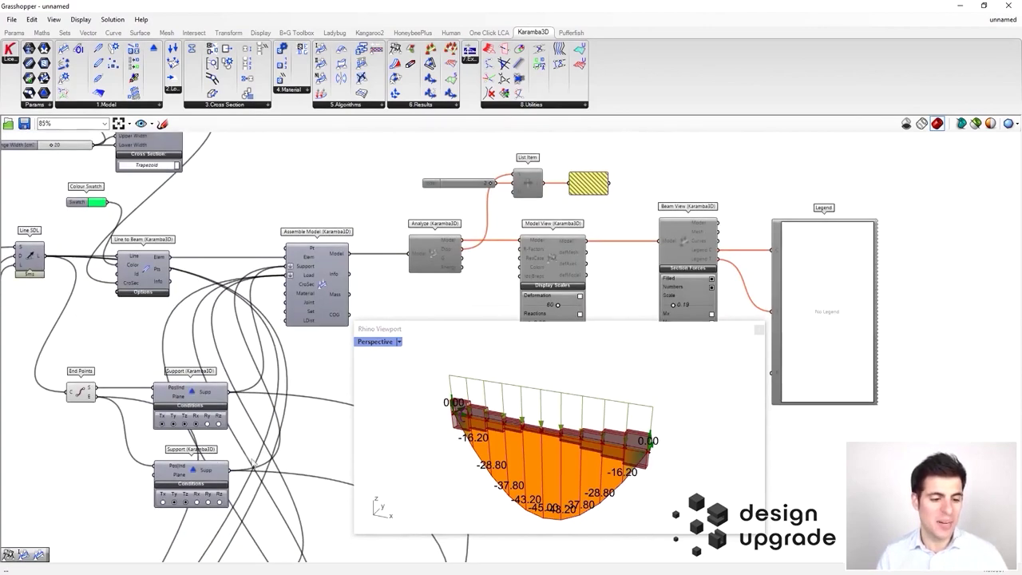
pyautogui.scroll(1, 254, 465)
pyautogui.moveTo(254, 465); pyautogui.dragTo(194, 401, button='right')
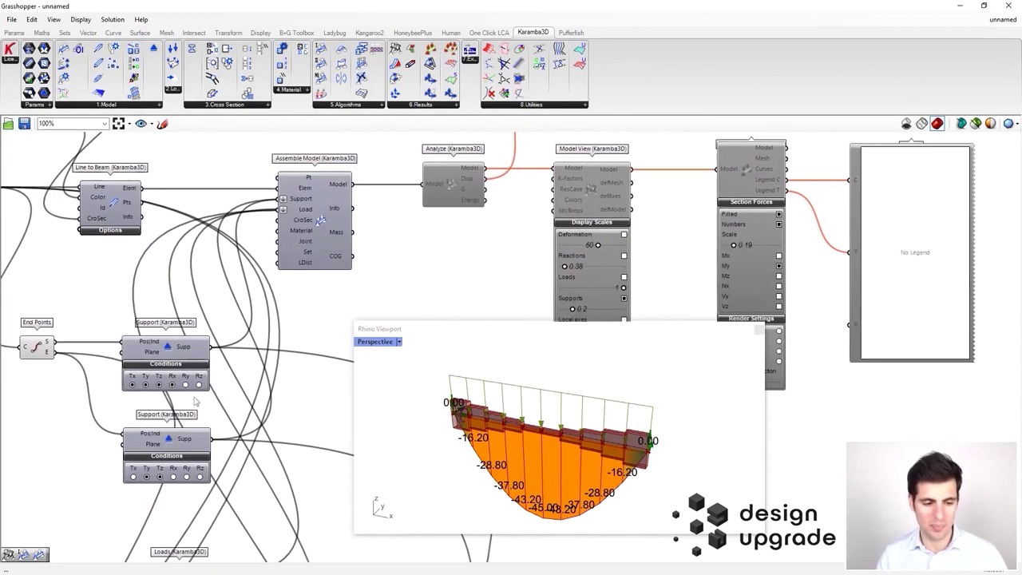
pyautogui.click(186, 385)
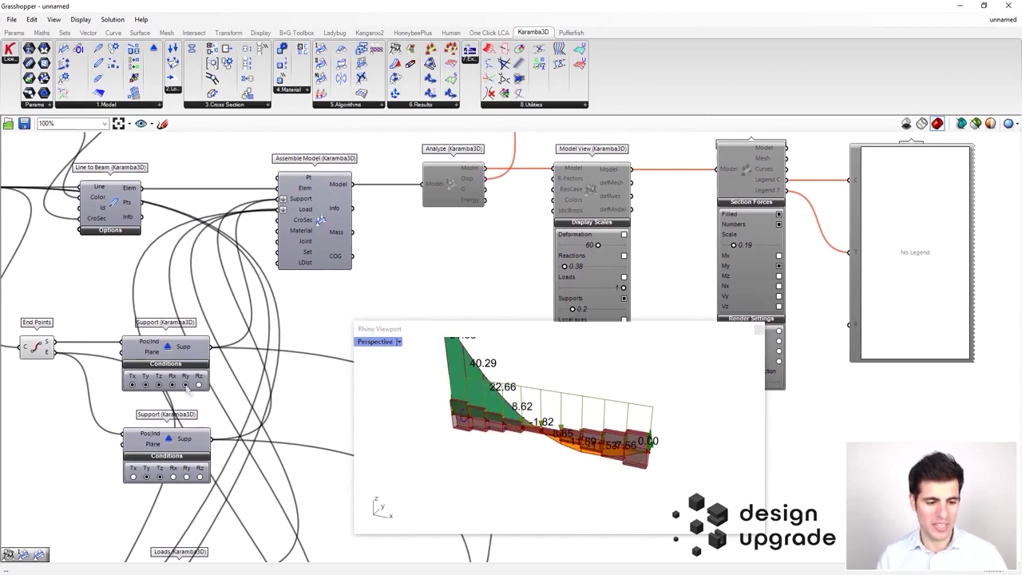
pyautogui.click(186, 477)
pyautogui.moveTo(585, 437); pyautogui.dragTo(583, 431, button='right')
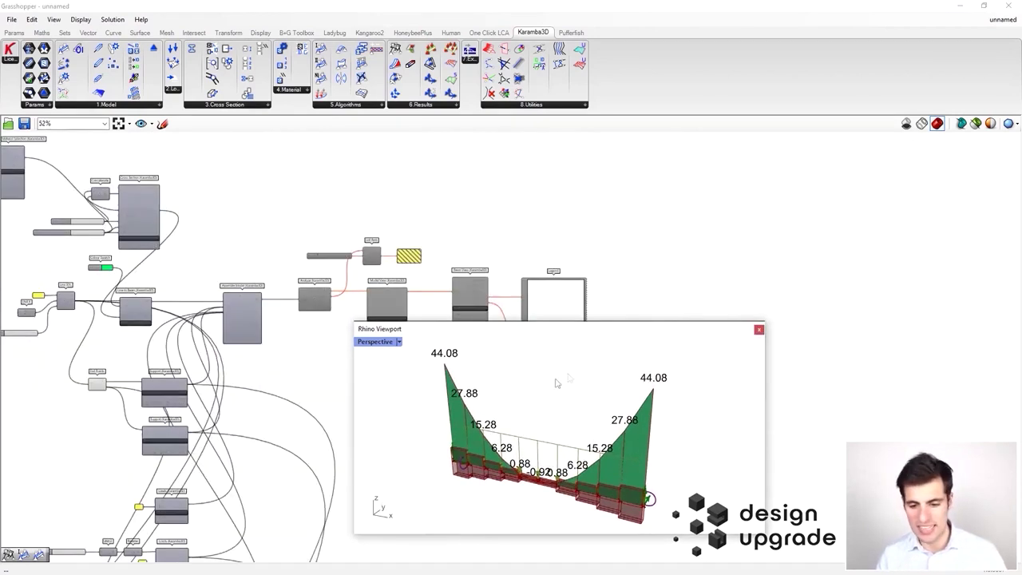
# Step: Turn the height Graph Mapper into a rising line by lowering its start handle to near mid-height and raising its end handle to 1
pyautogui.moveTo(292, 483); pyautogui.dragTo(283, 144, button='right')
pyautogui.scroll(-3, 273, 444)
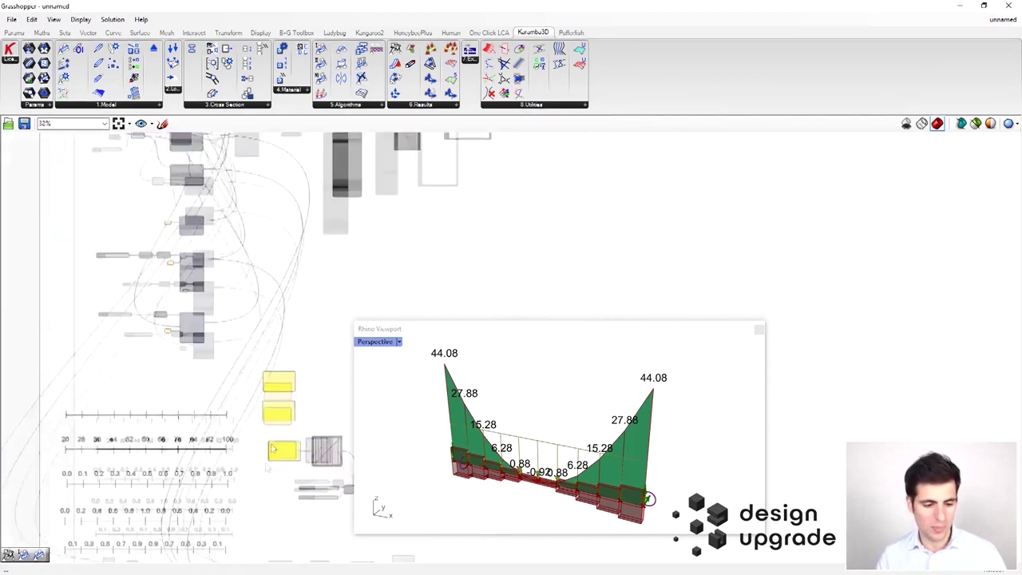
pyautogui.rightClick(216, 421)
pyautogui.moveTo(219, 470); pyautogui.dragTo(216, 350, button='right')
pyautogui.moveTo(181, 520); pyautogui.dragTo(200, 492, button='right')
pyautogui.scroll(4, 199, 491)
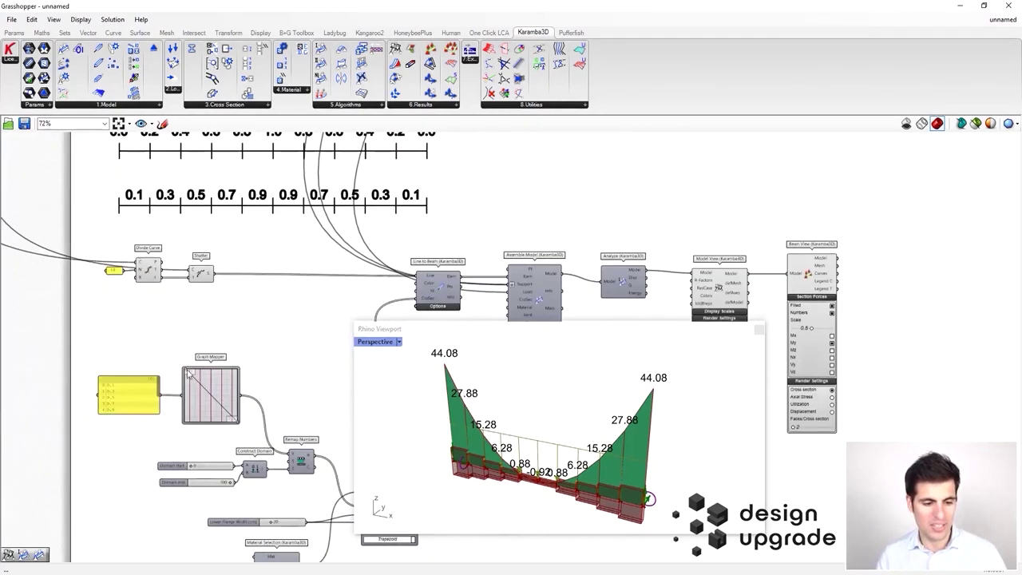
pyautogui.scroll(2, 189, 373)
pyautogui.moveTo(186, 369); pyautogui.dragTo(184, 411)
pyautogui.moveTo(256, 441); pyautogui.dragTo(257, 368)
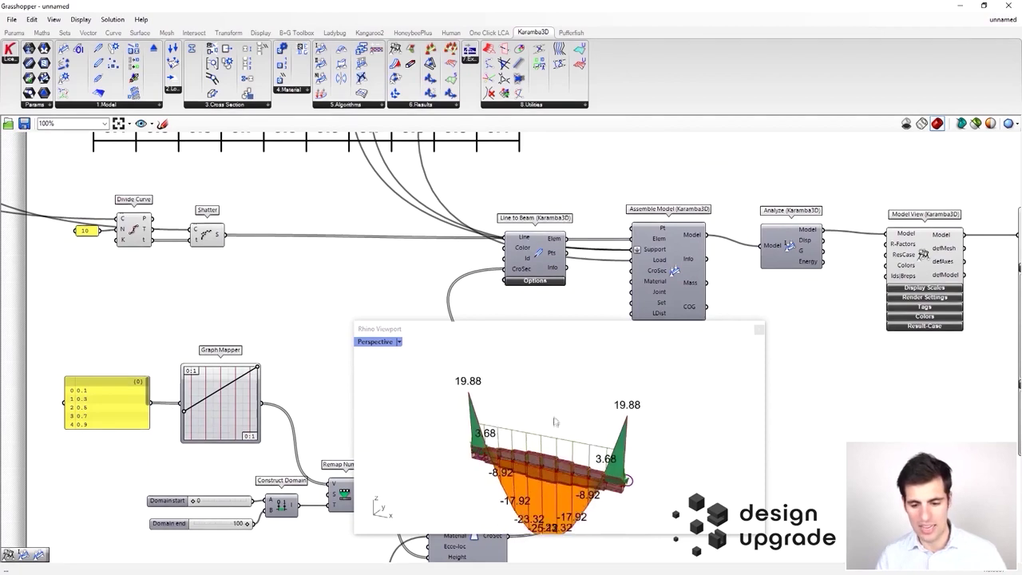
# Step: Raise the Graph Mapper's start handle to 1 so the beam height stays constant along its length
pyautogui.moveTo(555, 421); pyautogui.dragTo(548, 466, button='right')
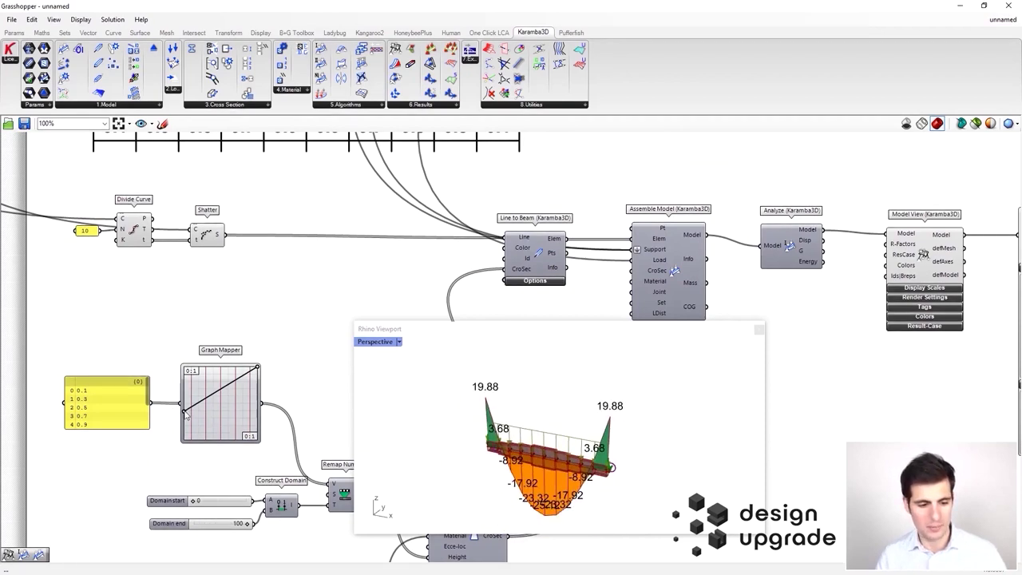
pyautogui.moveTo(186, 411); pyautogui.dragTo(185, 369)
pyautogui.scroll(2, 536, 439)
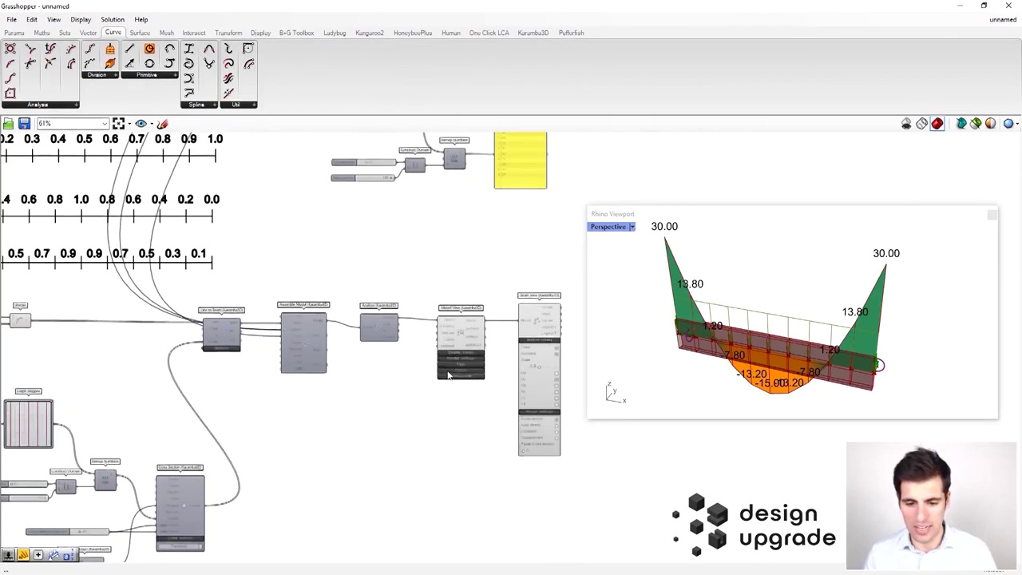
# Step: Disable the segmented beam's Assemble Model, Analyze, Model View and Beam View components together
pyautogui.click(448, 371)
pyautogui.rightClick(401, 331)
pyautogui.scroll(1, 503, 380)
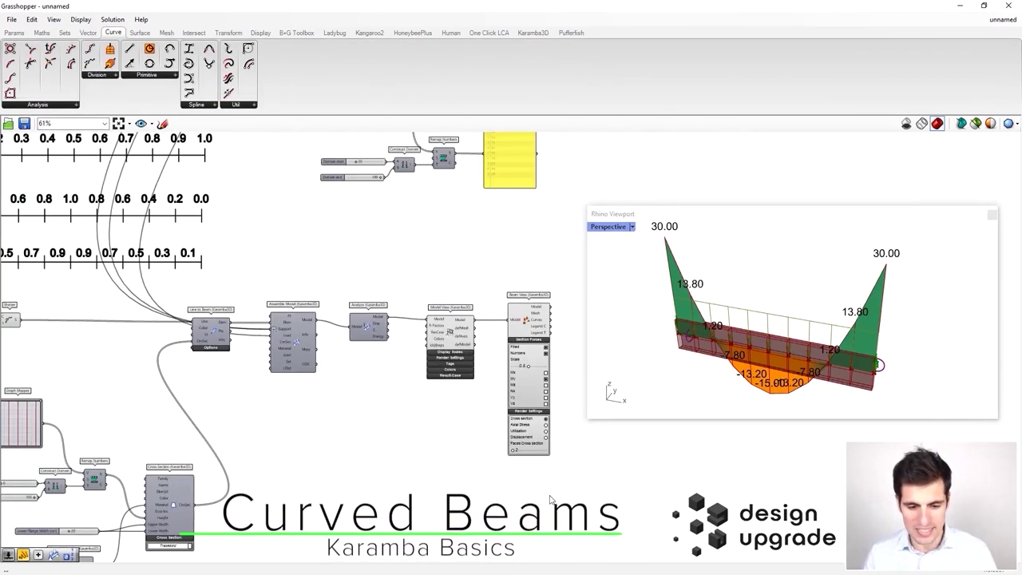
pyautogui.moveTo(554, 498); pyautogui.dragTo(263, 273)
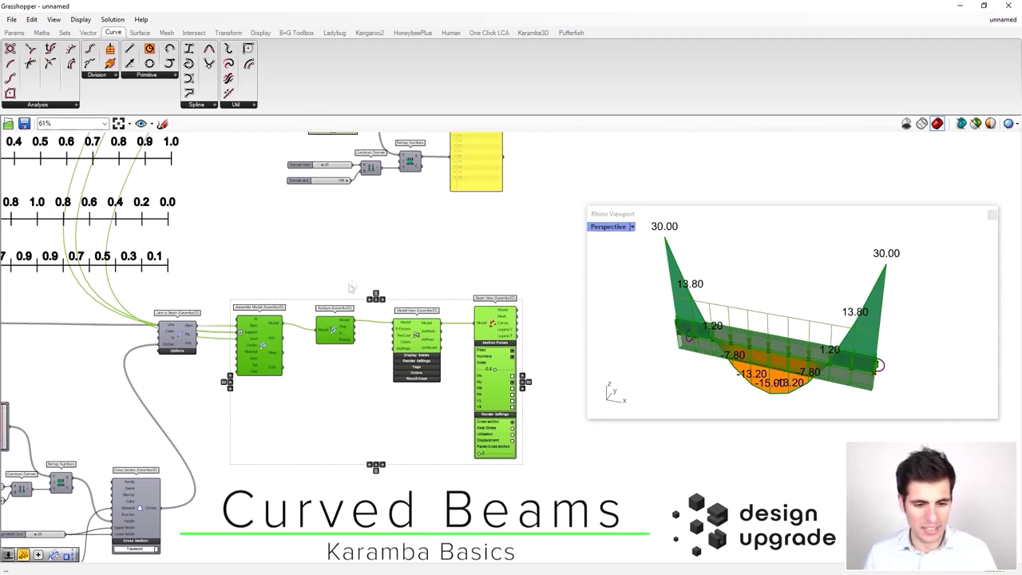
pyautogui.rightClick(355, 276)
pyautogui.click(399, 318)
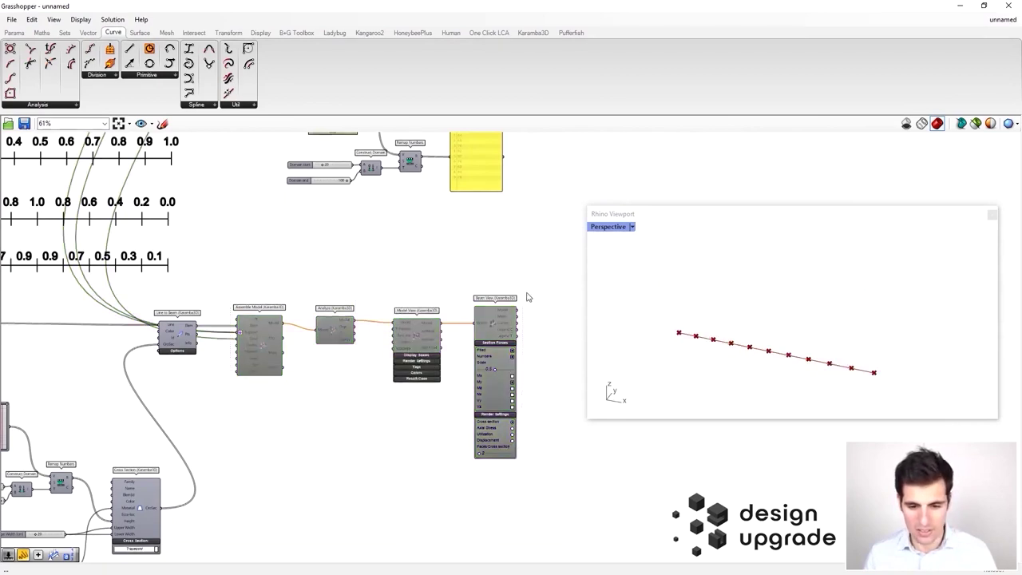
# Step: Add an Arc 3Pt component below the Line SDL component that defines the beam axis
pyautogui.scroll(-5, 515, 299)
pyautogui.scroll(-1, 359, 350)
pyautogui.moveTo(404, 294); pyautogui.dragTo(406, 367, button='right')
pyautogui.moveTo(436, 206); pyautogui.dragTo(458, 264, button='right')
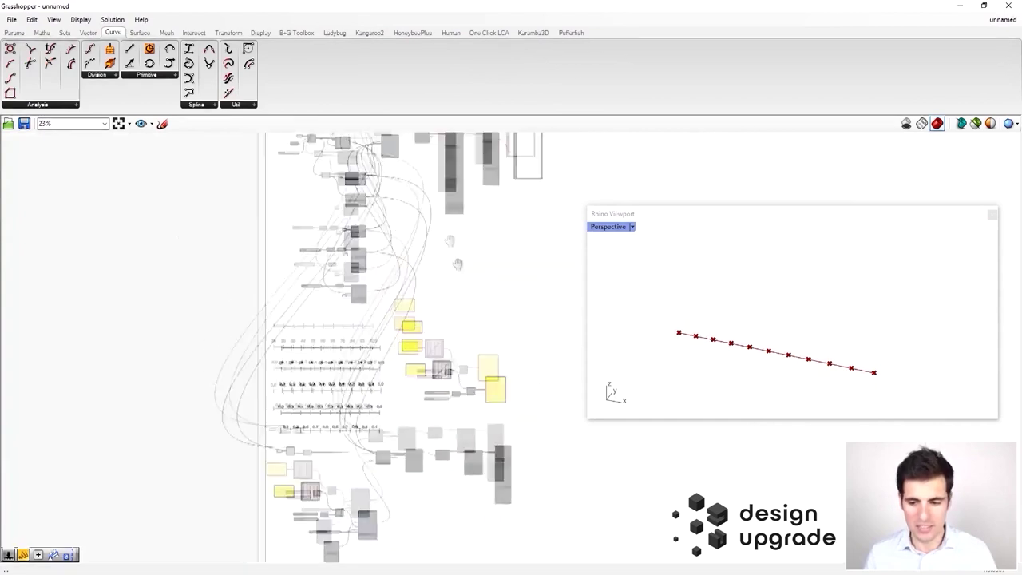
pyautogui.scroll(6, 393, 322)
pyautogui.scroll(1, 393, 321)
pyautogui.moveTo(382, 400); pyautogui.dragTo(346, 337, button='right')
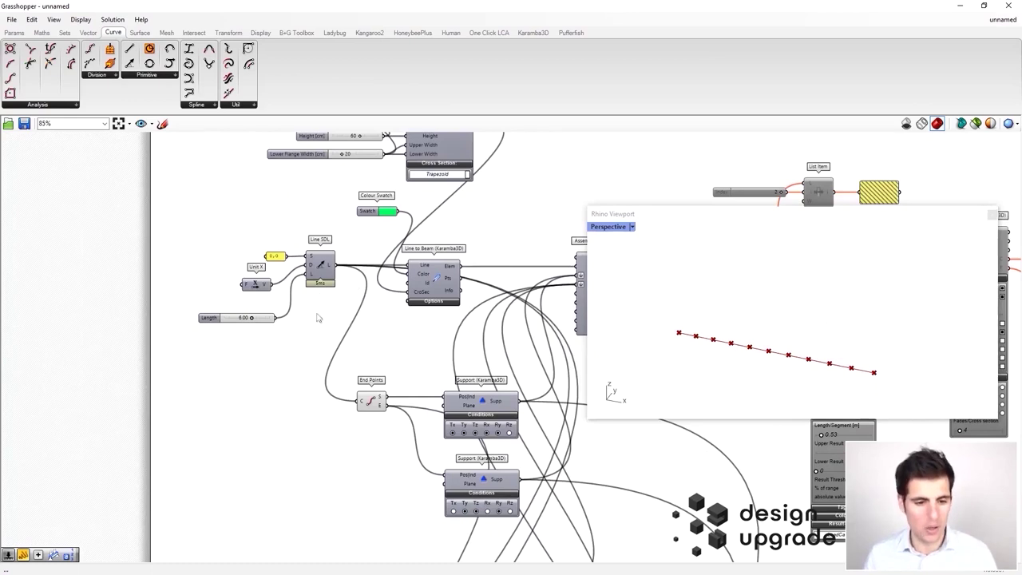
pyautogui.click(322, 273)
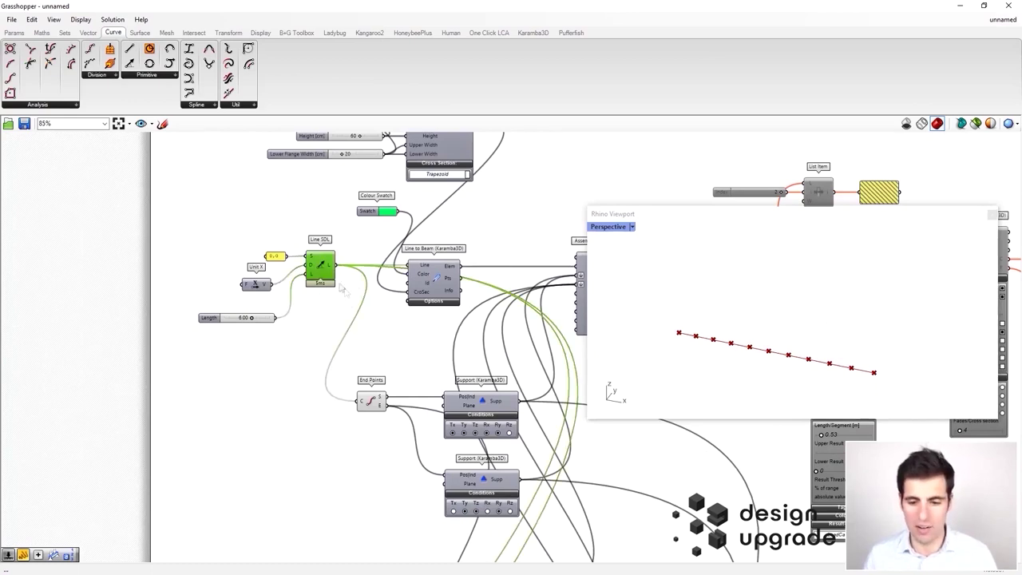
pyautogui.moveTo(305, 372); pyautogui.dragTo(299, 333, button='right')
pyautogui.doubleClick(302, 352)
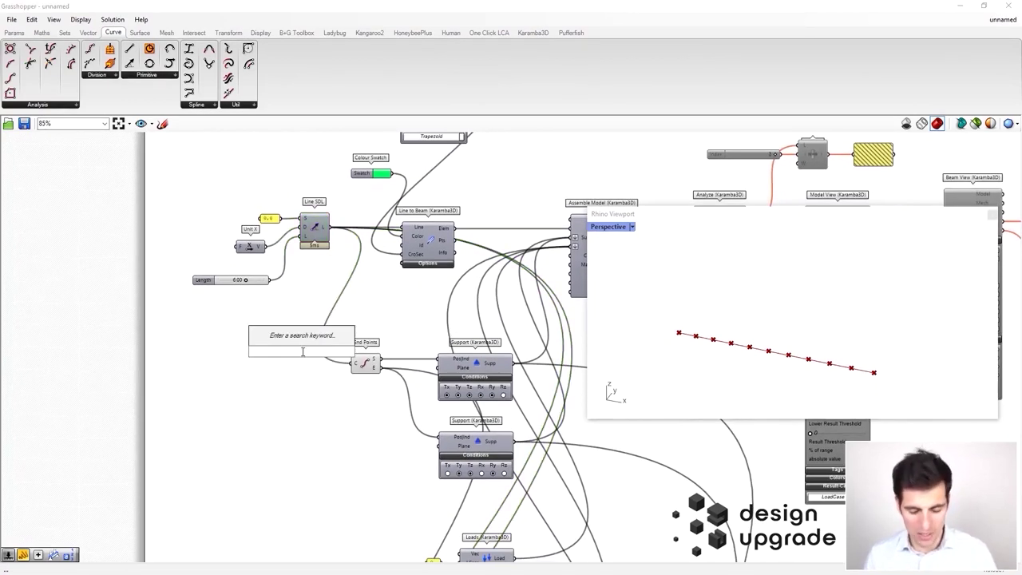
pyautogui.write('3')
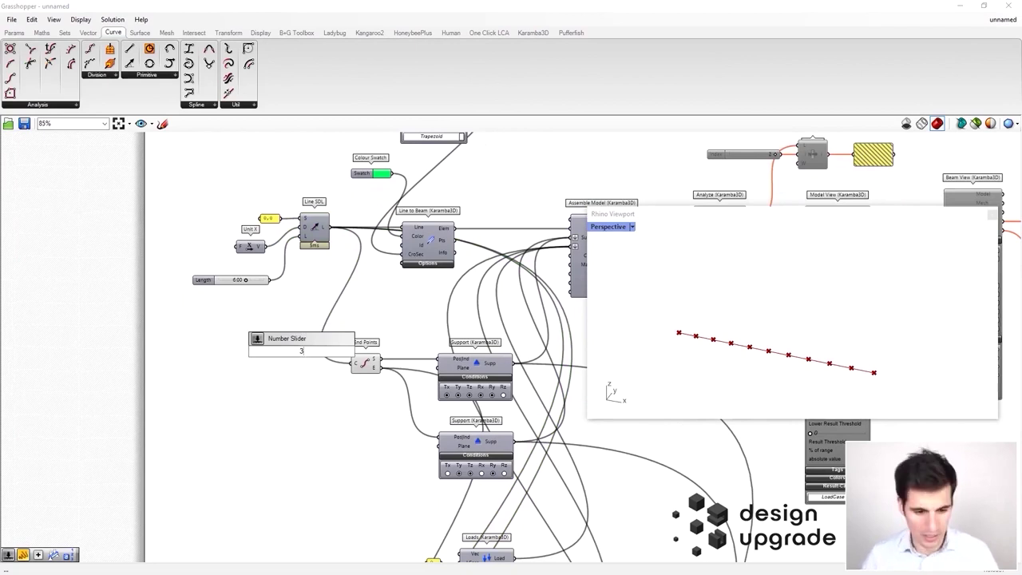
pyautogui.write('P')
pyautogui.click(287, 296)
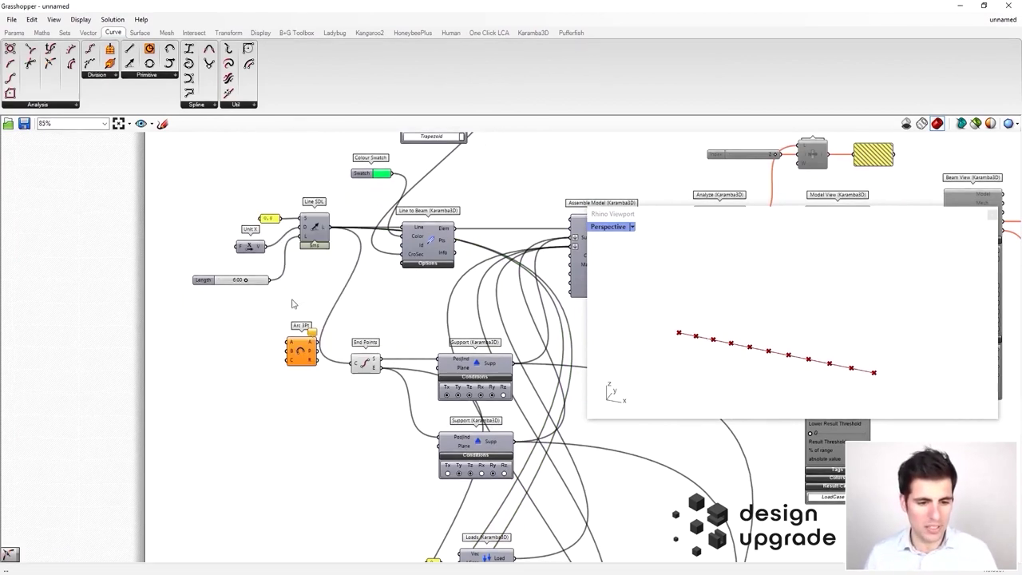
# Step: Place Arc 3Pt above the first Support and connect the End Points outputs S and E to its A and C inputs
pyautogui.scroll(2, 302, 338)
pyautogui.moveTo(301, 338); pyautogui.dragTo(225, 351, button='right')
pyautogui.moveTo(231, 363); pyautogui.dragTo(346, 310)
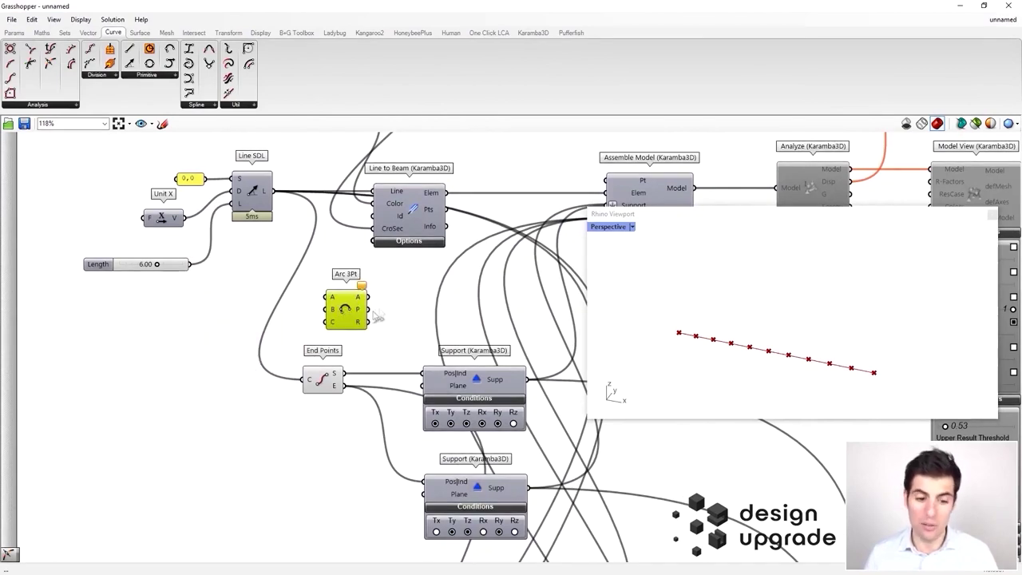
pyautogui.moveTo(398, 301); pyautogui.dragTo(364, 308, button='right')
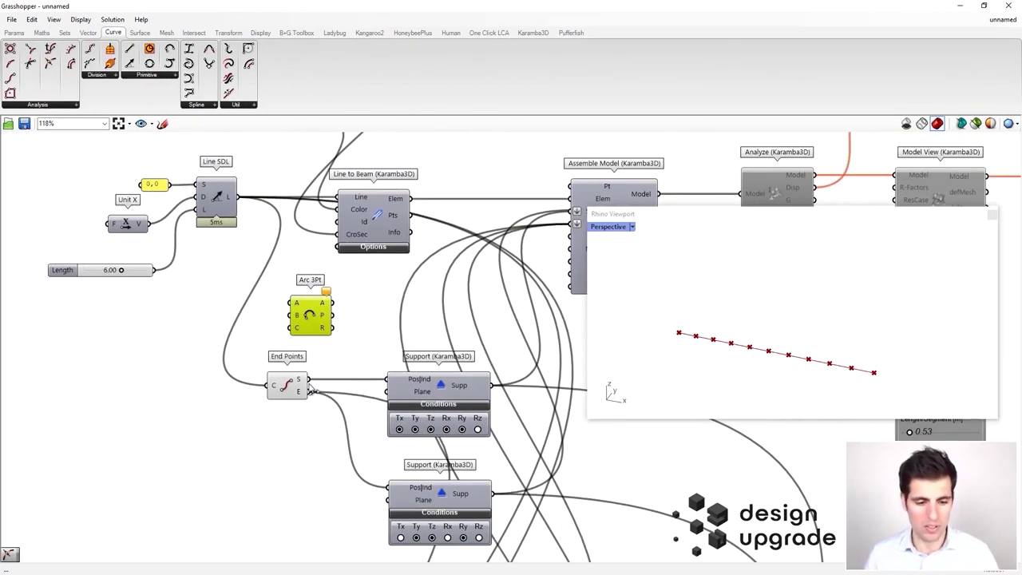
pyautogui.moveTo(310, 315); pyautogui.dragTo(381, 310)
pyautogui.moveTo(363, 297); pyautogui.dragTo(366, 323)
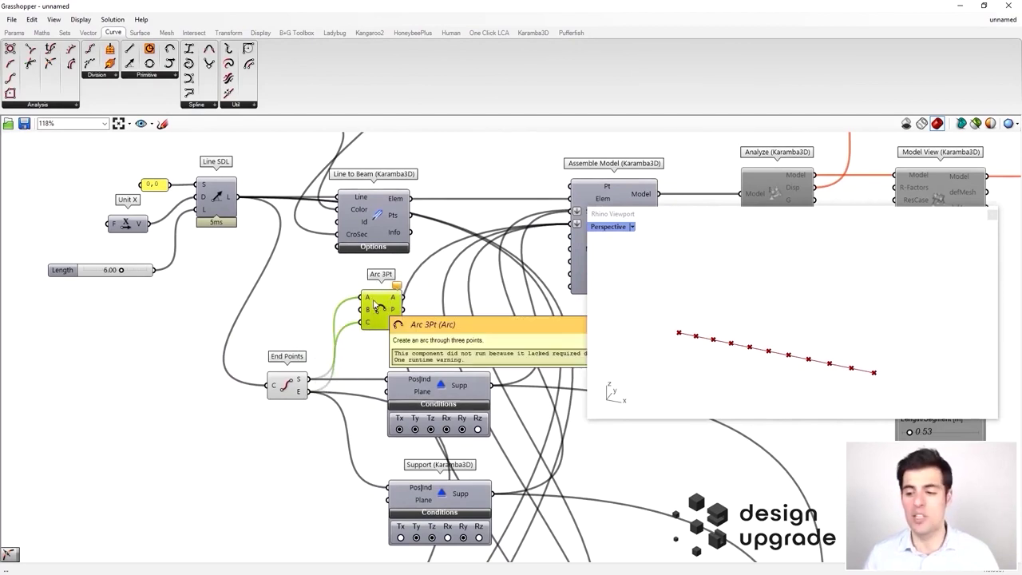
pyautogui.moveTo(221, 270); pyautogui.dragTo(235, 291, button='right')
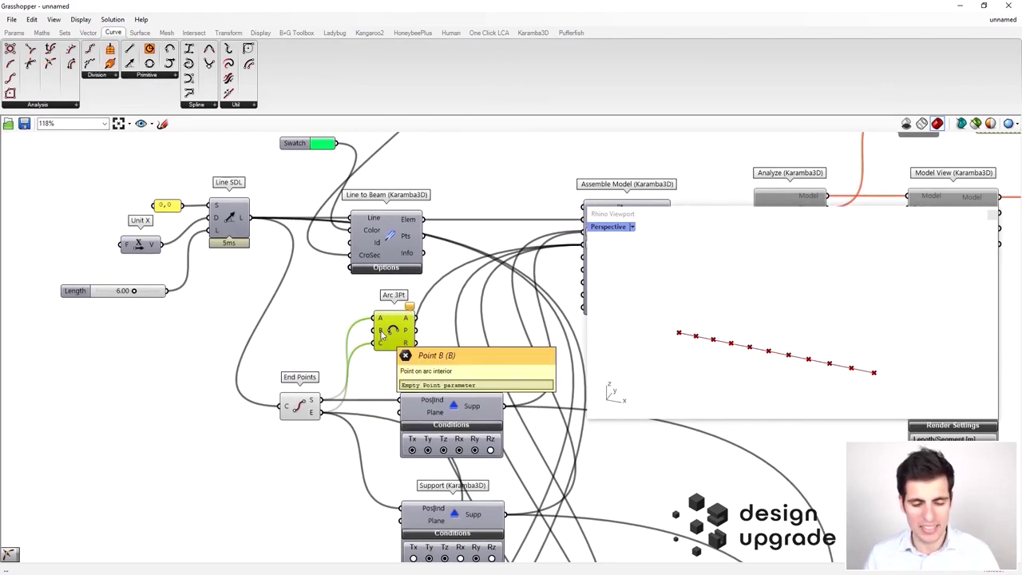
pyautogui.moveTo(773, 349); pyautogui.dragTo(748, 362, button='right')
# Step: Add a Point On Curve component at 0.500, feed it the Line SDL output and place it beside End Points
pyautogui.doubleClick(160, 338)
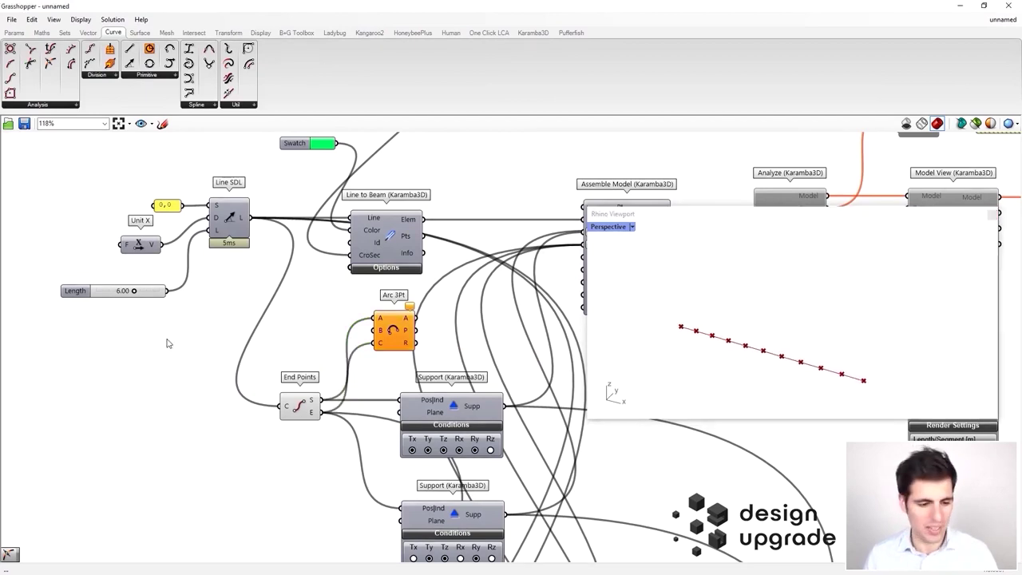
pyautogui.click(106, 292)
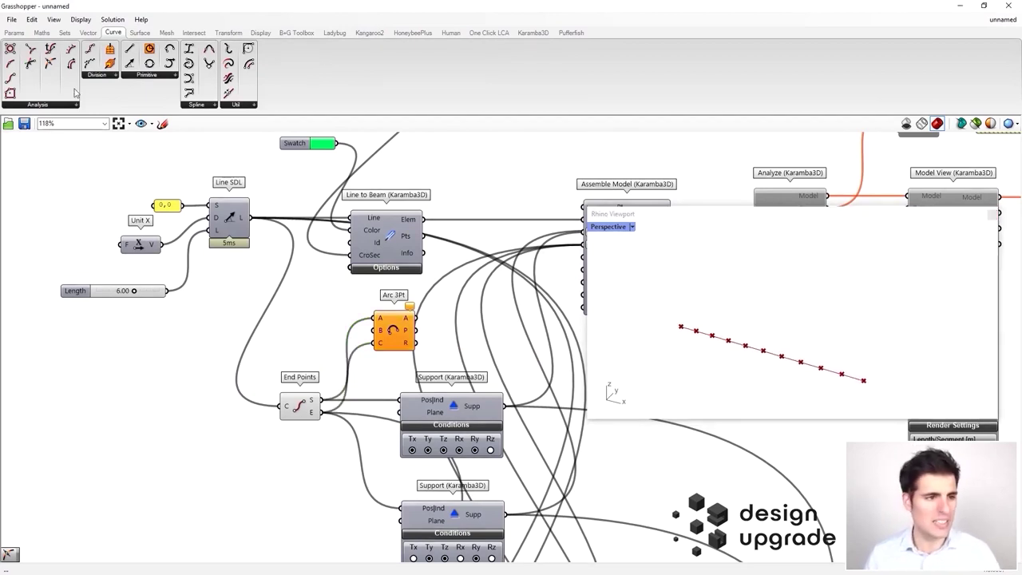
pyautogui.moveTo(50, 64); pyautogui.dragTo(283, 352)
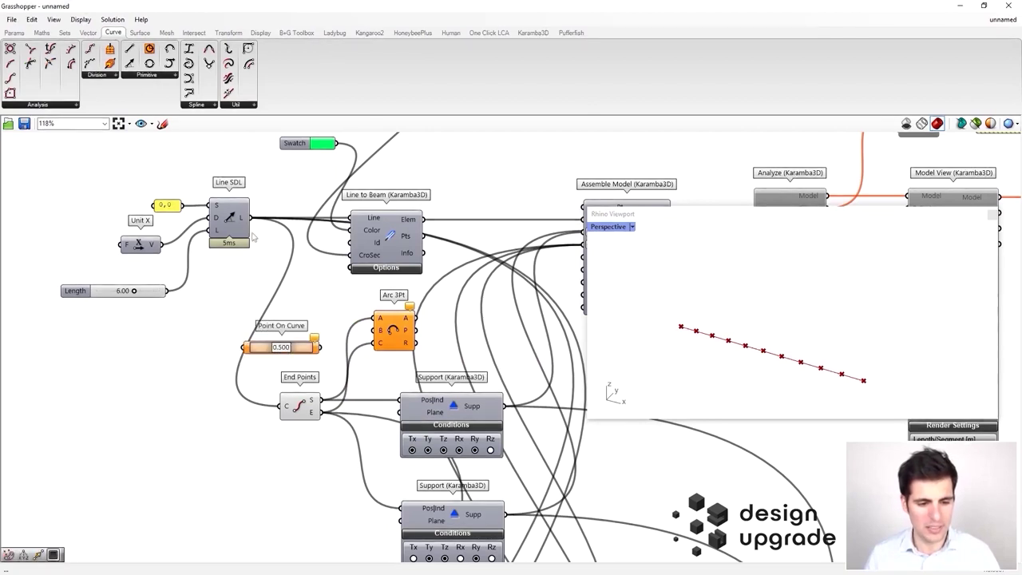
pyautogui.moveTo(250, 218); pyautogui.dragTo(244, 347)
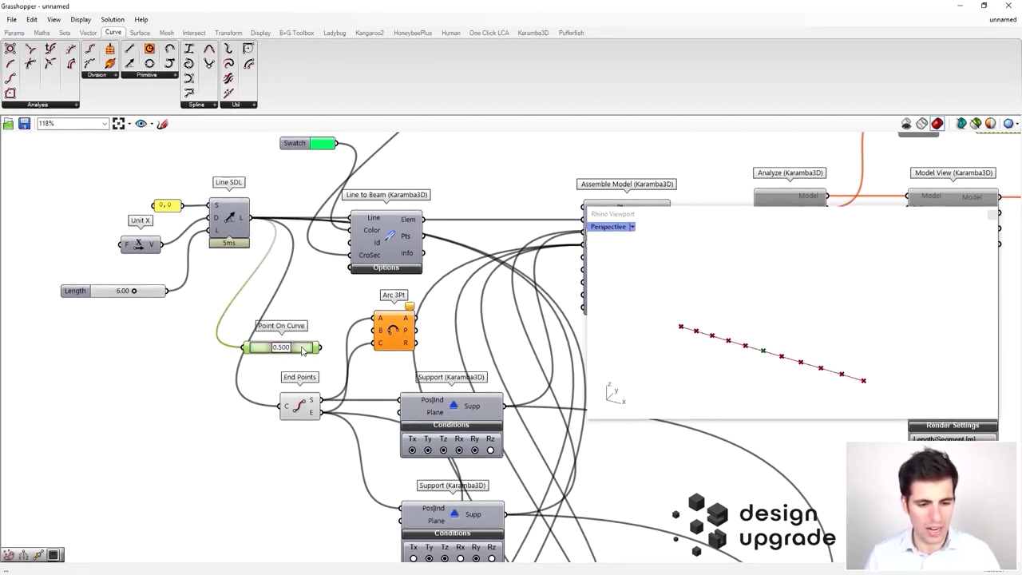
pyautogui.moveTo(285, 351); pyautogui.dragTo(174, 391)
pyautogui.keyDown('shift'); pyautogui.moveTo(766, 354); pyautogui.dragTo(775, 329, button='right'); pyautogui.keyUp('shift')
# Step: Add a Move component beside Point On Curve and connect the midpoint to its geometry input
pyautogui.doubleClick(168, 467)
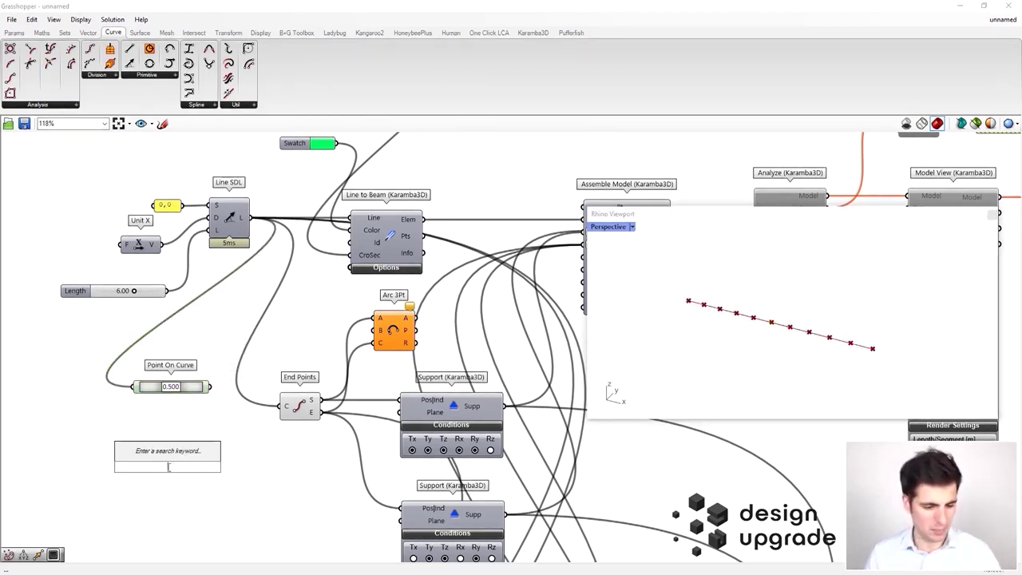
pyautogui.write('move')
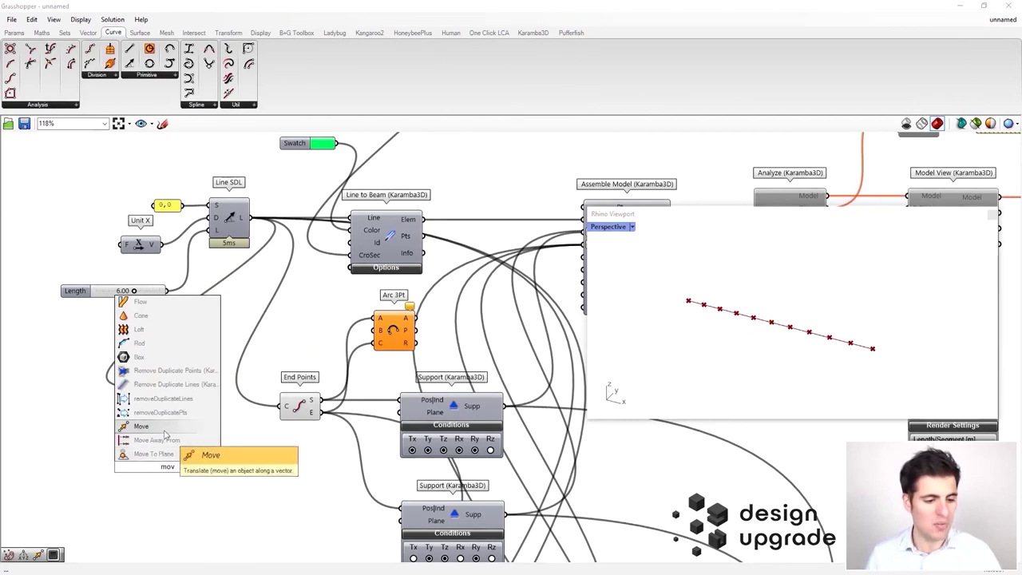
pyautogui.press('Return')
pyautogui.scroll(1, 171, 424)
pyautogui.moveTo(201, 394); pyautogui.dragTo(173, 398)
pyautogui.moveTo(166, 463); pyautogui.dragTo(214, 401)
# Step: Add a Unit Y vector component and connect it to the Move component's T input
pyautogui.doubleClick(177, 432)
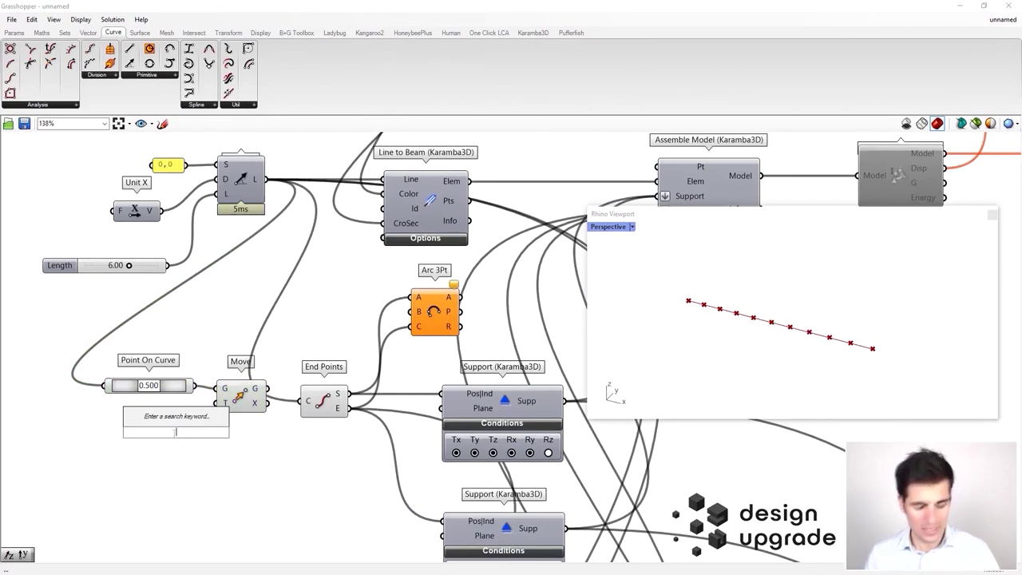
pyautogui.write('y')
pyautogui.click(165, 419)
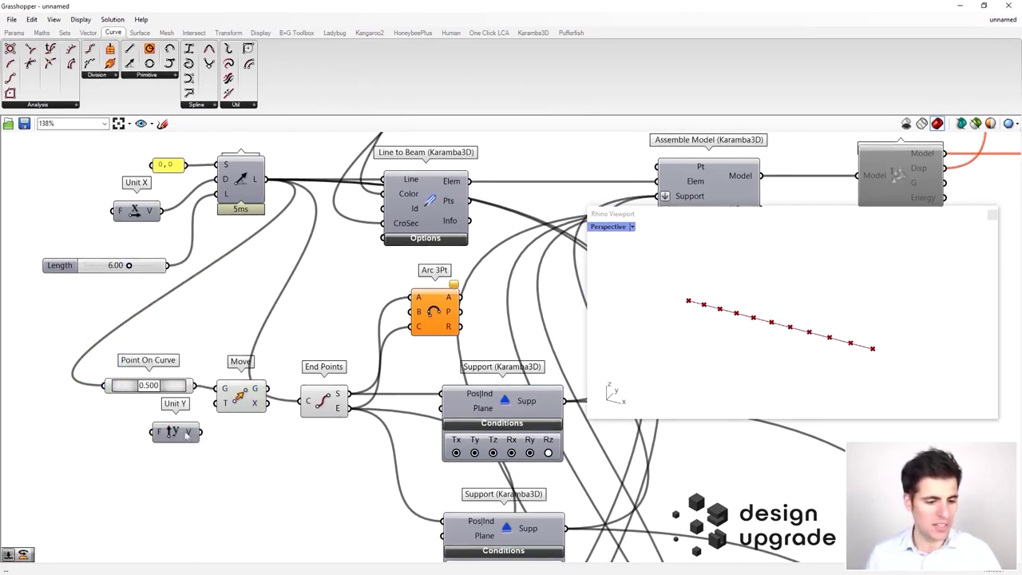
pyautogui.moveTo(200, 431); pyautogui.dragTo(219, 401)
# Step: Add a number slider ranging from 0.00 to 5 and connect it to the Unit Y vector's factor input
pyautogui.moveTo(68, 463); pyautogui.dragTo(135, 455, button='right')
pyautogui.doubleClick(135, 455)
pyautogui.scroll(2, 125, 453)
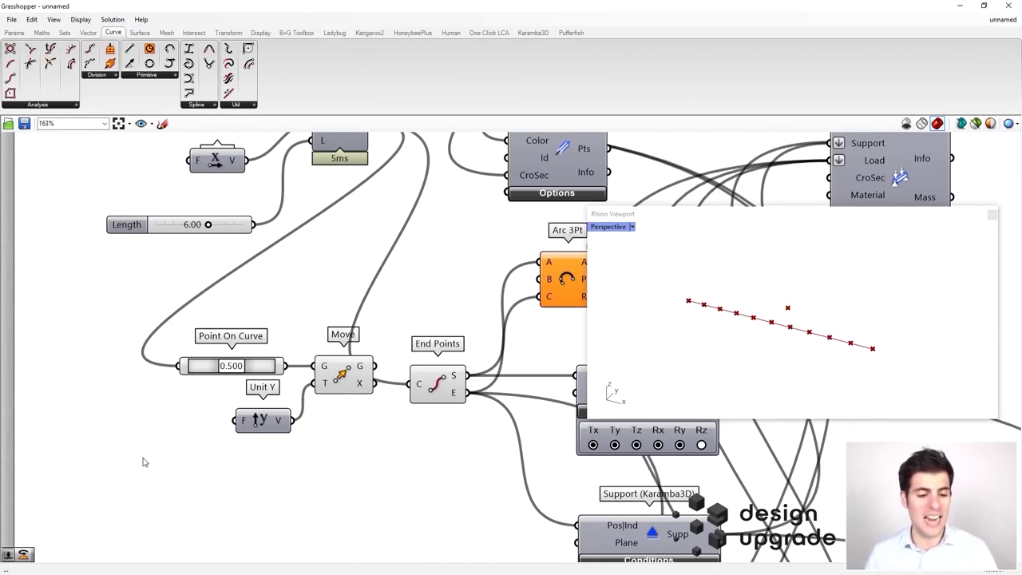
pyautogui.doubleClick(144, 460)
pyautogui.write('0.00..5')
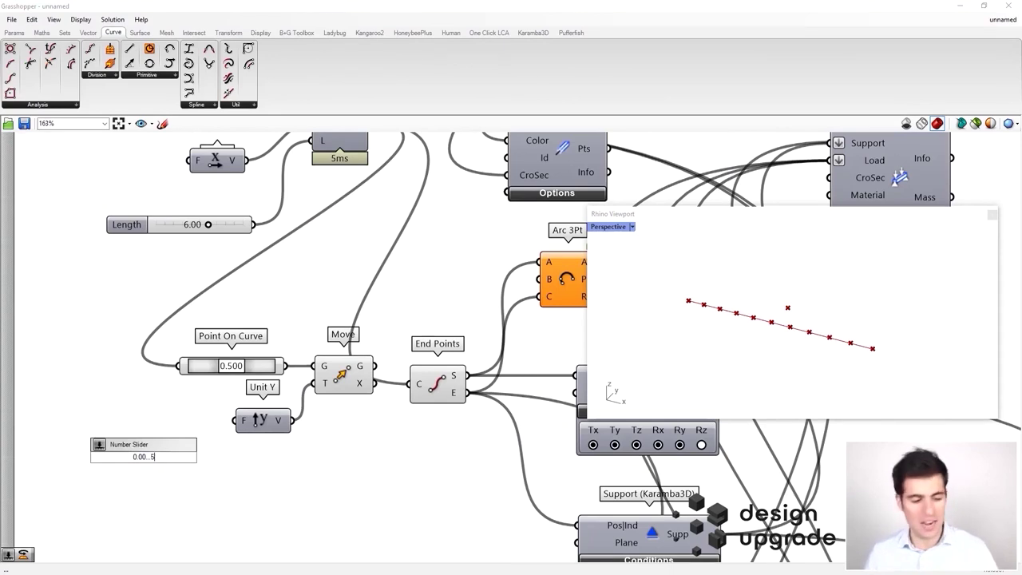
pyautogui.press('Return')
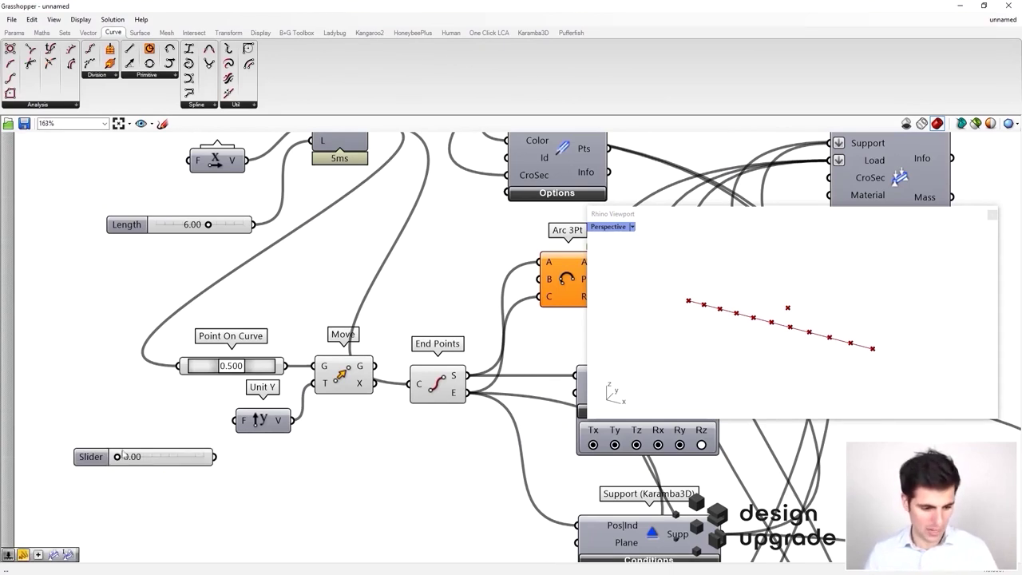
pyautogui.moveTo(214, 456); pyautogui.dragTo(238, 420)
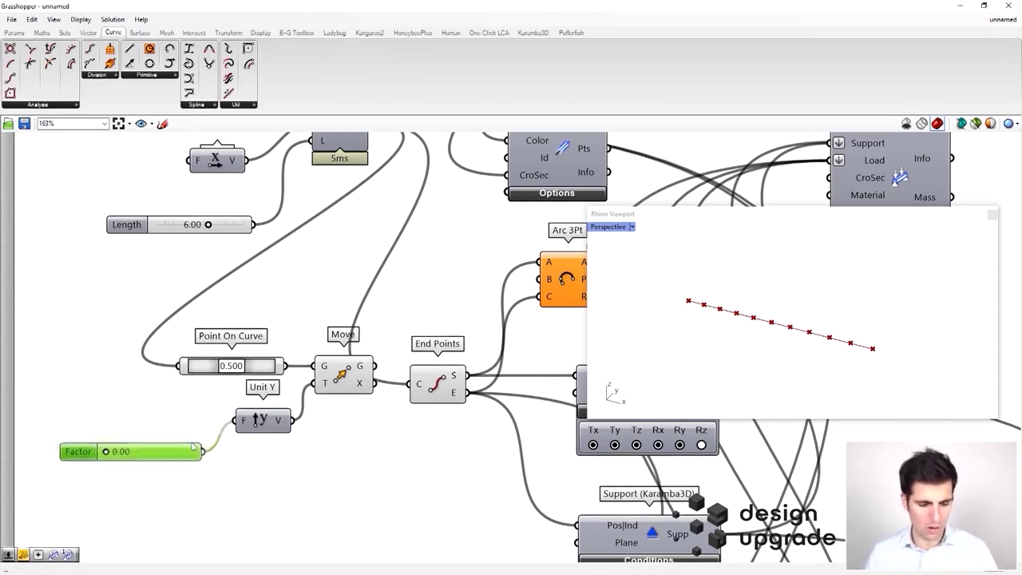
# Step: Connect the Move component's geometry output to the B input of Arc 3Pt and arrange the arc components below End Points
pyautogui.scroll(-2, 269, 391)
pyautogui.moveTo(282, 385); pyautogui.dragTo(290, 486)
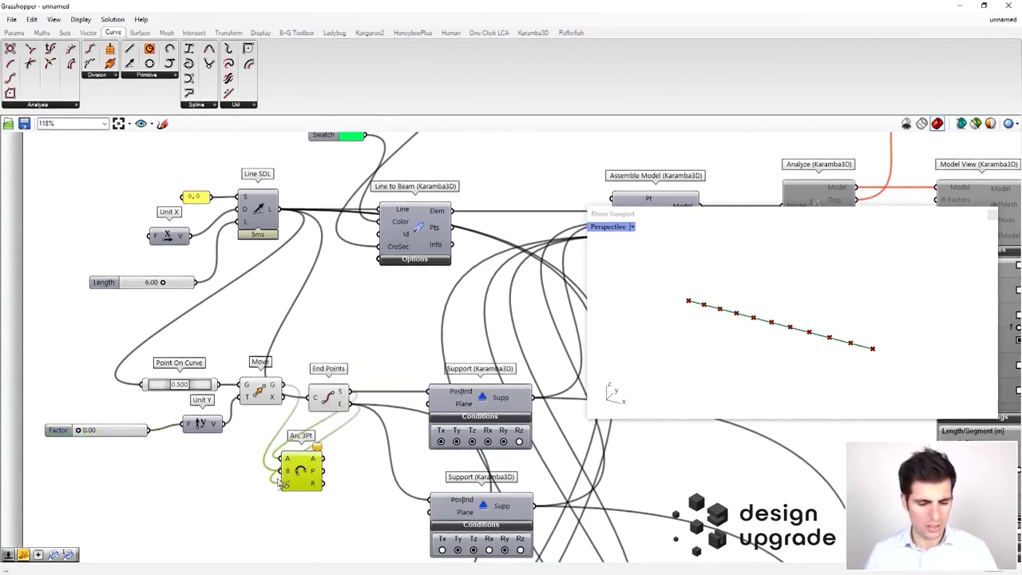
pyautogui.moveTo(311, 528); pyautogui.dragTo(367, 456, button='right')
pyautogui.moveTo(352, 461); pyautogui.dragTo(191, 311)
pyautogui.moveTo(314, 318); pyautogui.dragTo(308, 424)
# Step: Set the Unit Y Factor slider to 1.96 to raise the arc's midpoint
pyautogui.moveTo(254, 479); pyautogui.dragTo(257, 365, button='right')
pyautogui.click(219, 363)
pyautogui.moveTo(135, 349); pyautogui.dragTo(201, 344)
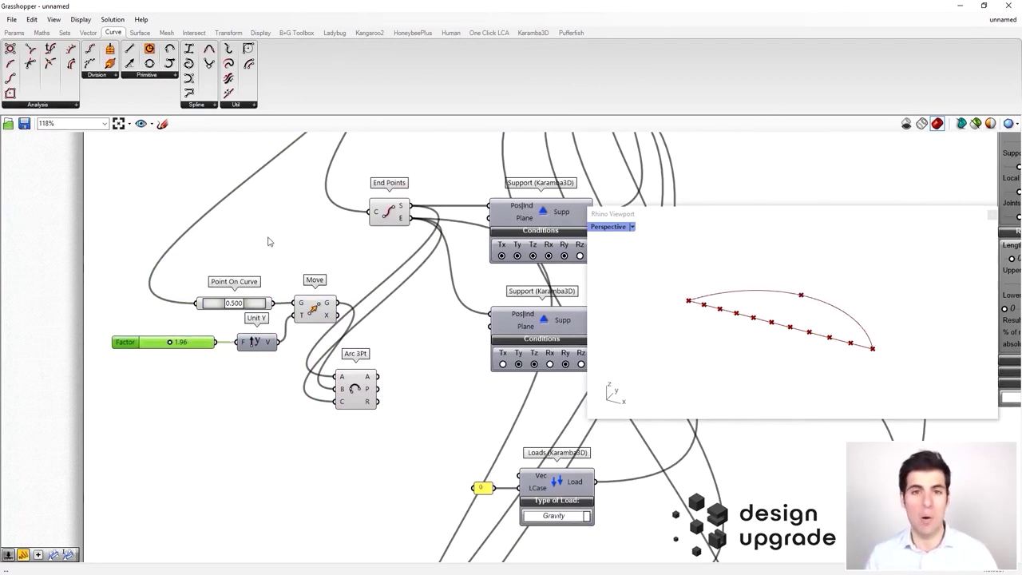
# Step: Examine what kind of geometry the Line input of the Line to Beam component accepts
pyautogui.moveTo(425, 190); pyautogui.dragTo(384, 270, button='right')
pyautogui.scroll(-2, 386, 268)
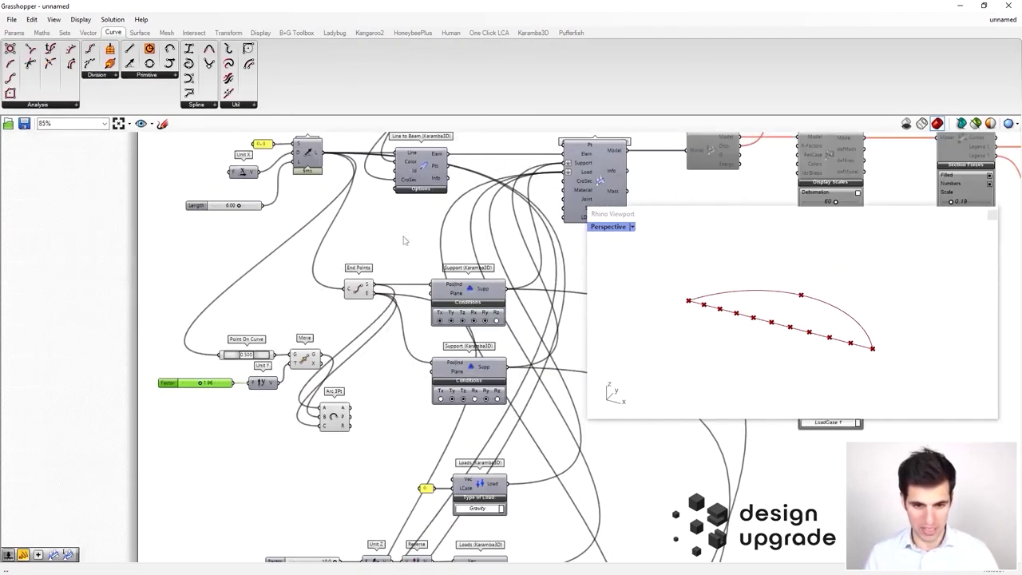
pyautogui.moveTo(418, 138); pyautogui.dragTo(419, 210, button='right')
pyautogui.scroll(3, 419, 210)
pyautogui.scroll(2, 419, 209)
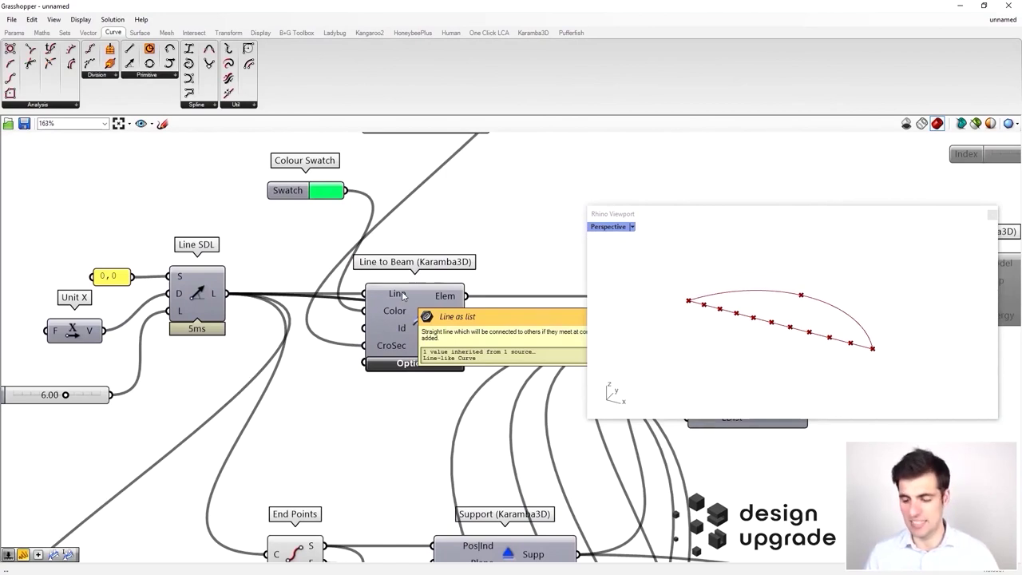
pyautogui.scroll(-2, 403, 295)
pyautogui.moveTo(229, 433); pyautogui.dragTo(297, 252, button='right')
pyautogui.moveTo(324, 332); pyautogui.dragTo(279, 484, button='right')
pyautogui.scroll(1, 419, 274)
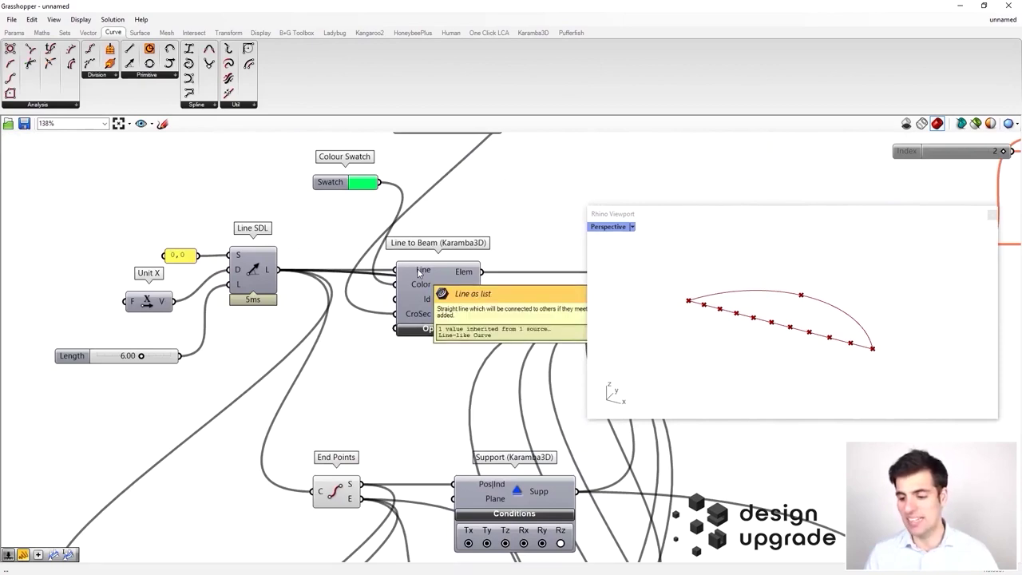
# Step: Relocate the arc-building components, from Point On Curve through Arc 3Pt, to the free canvas area below the existing definition
pyautogui.scroll(-3, 419, 273)
pyautogui.moveTo(395, 382); pyautogui.dragTo(478, 251, button='right')
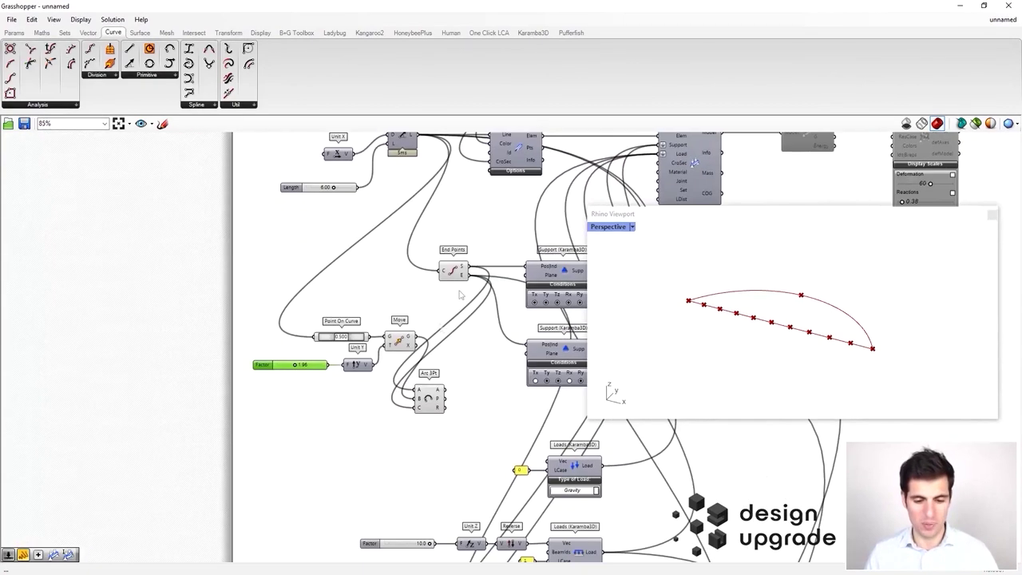
pyautogui.scroll(1, 445, 469)
pyautogui.moveTo(461, 456); pyautogui.dragTo(227, 288)
pyautogui.scroll(-4, 228, 287)
pyautogui.moveTo(347, 379); pyautogui.dragTo(348, 319, button='right')
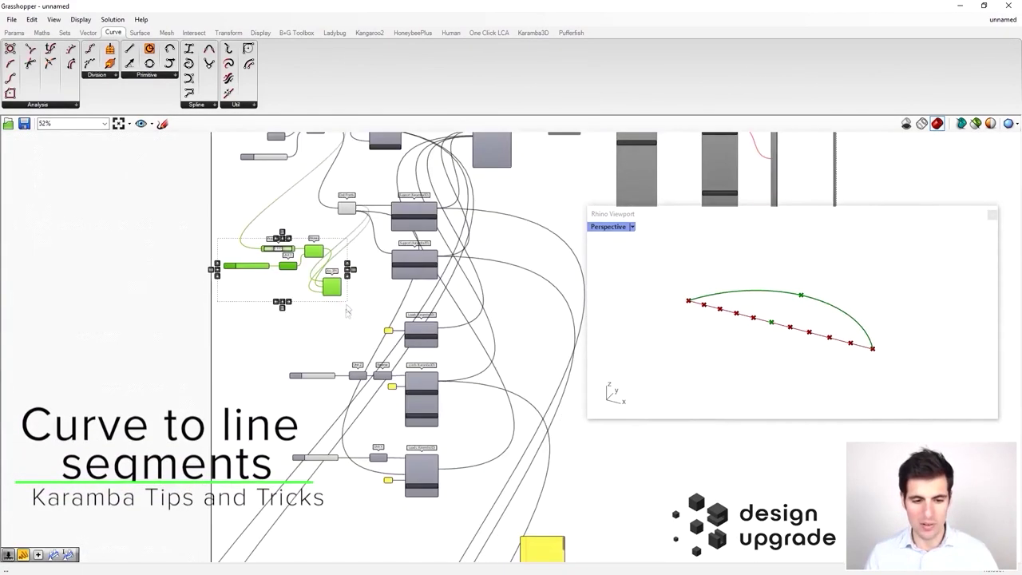
pyautogui.scroll(-1, 350, 309)
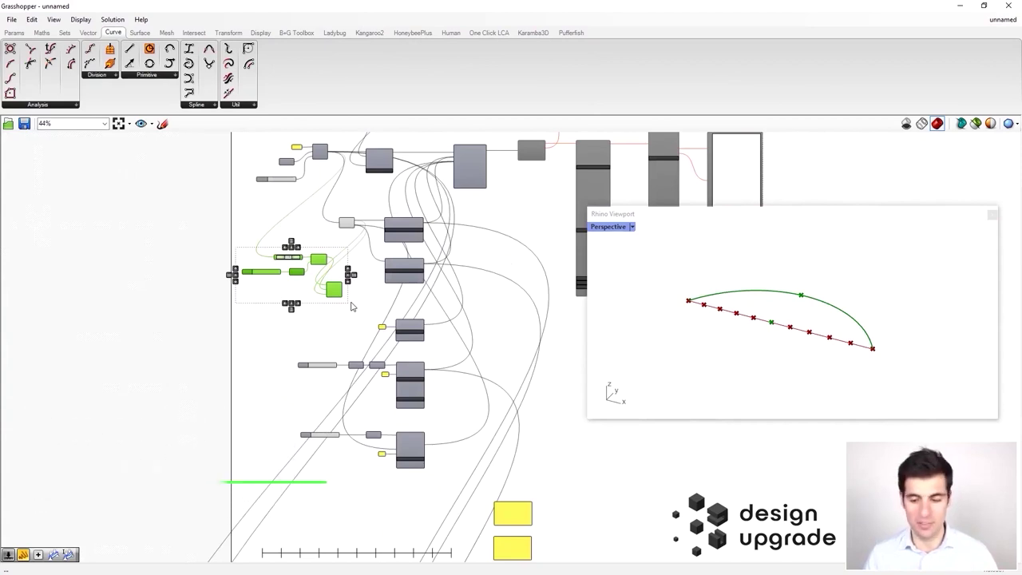
pyautogui.scroll(2, 701, 312)
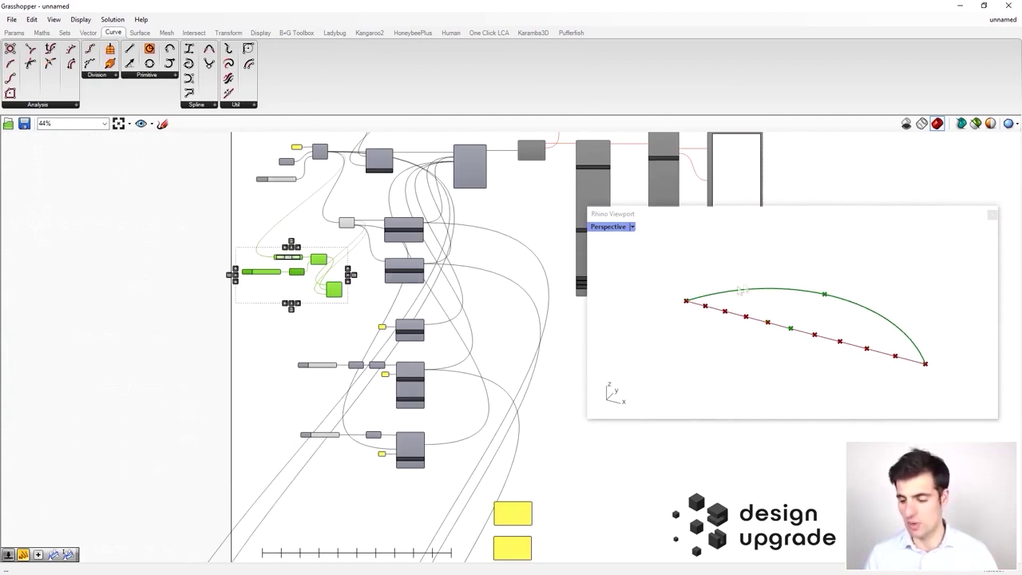
pyautogui.scroll(-3, 392, 224)
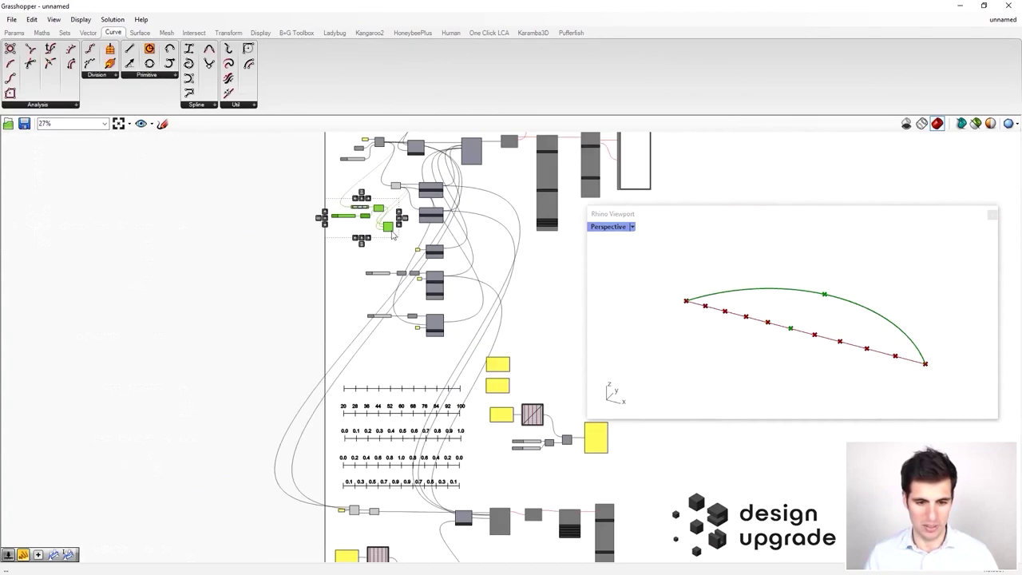
pyautogui.moveTo(389, 224); pyautogui.dragTo(391, 354)
pyautogui.moveTo(391, 354); pyautogui.dragTo(393, 158, button='right')
pyautogui.moveTo(395, 163); pyautogui.dragTo(426, 551)
pyautogui.scroll(3, 374, 305)
pyautogui.scroll(4, 375, 305)
pyautogui.moveTo(271, 291); pyautogui.dragTo(452, 368)
pyautogui.hotkey('ctrl', 'v')
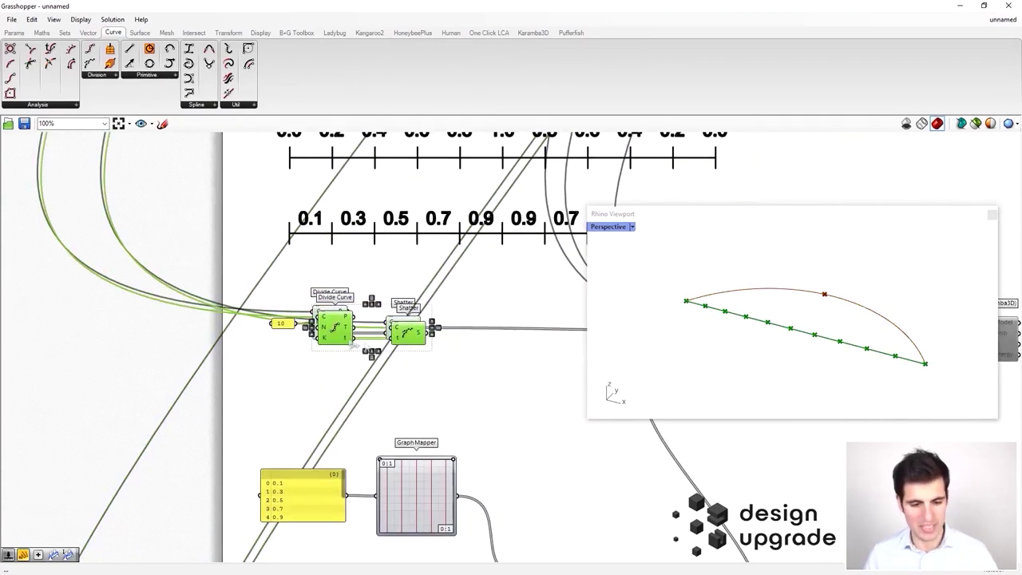
pyautogui.moveTo(328, 331); pyautogui.dragTo(350, 369)
pyautogui.hotkey('ctrl', 'z')
pyautogui.hotkey('ctrl', 'z')
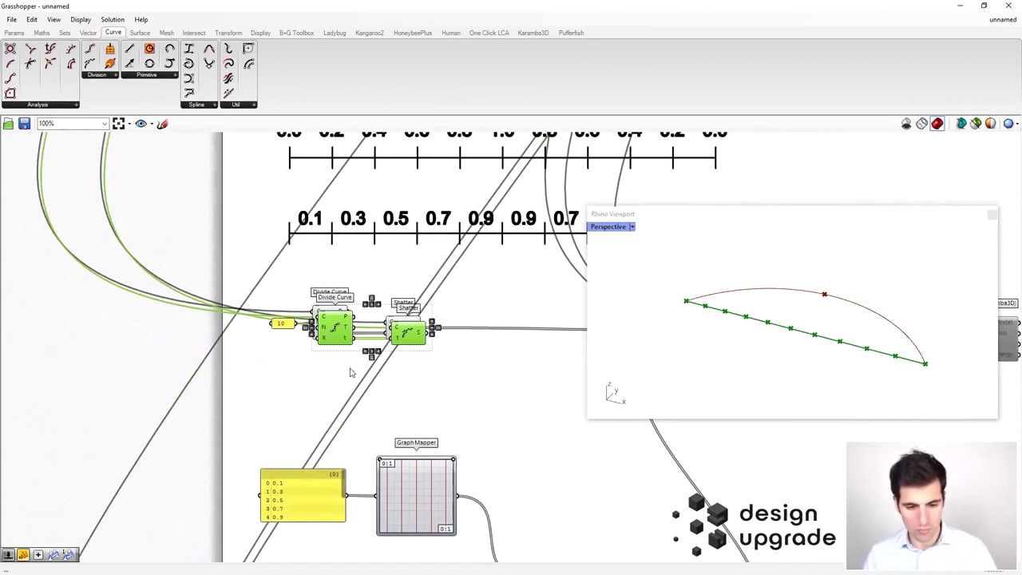
# Step: Duplicate the 10 panel, Divide Curve and Shatter together and bring the copies down to the arc-building components
pyautogui.moveTo(241, 292); pyautogui.dragTo(440, 390)
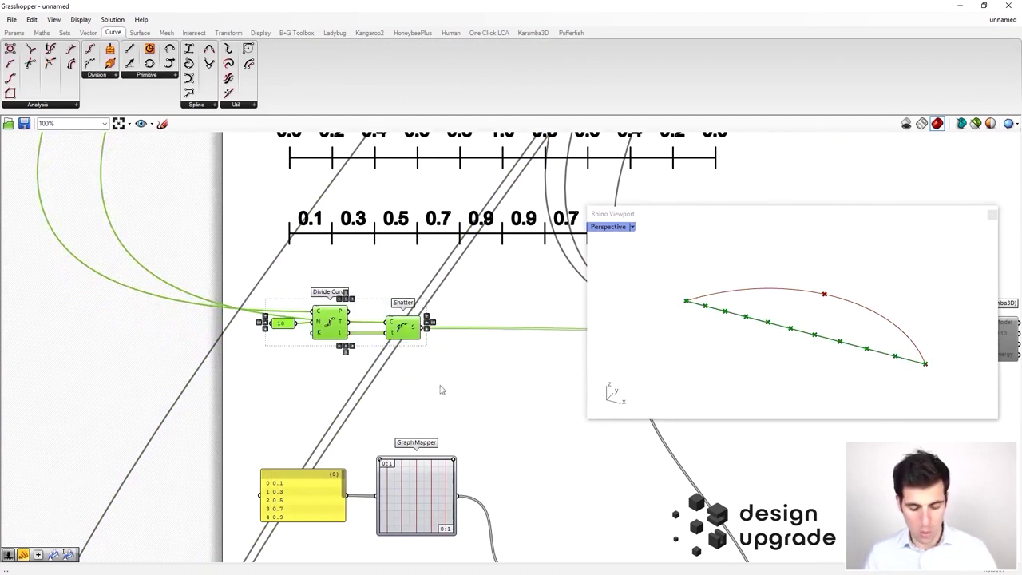
pyautogui.hotkey('ctrl', 'v')
pyautogui.moveTo(342, 340); pyautogui.dragTo(388, 404)
pyautogui.moveTo(387, 404); pyautogui.dragTo(375, 272, button='right')
pyautogui.scroll(-4, 375, 272)
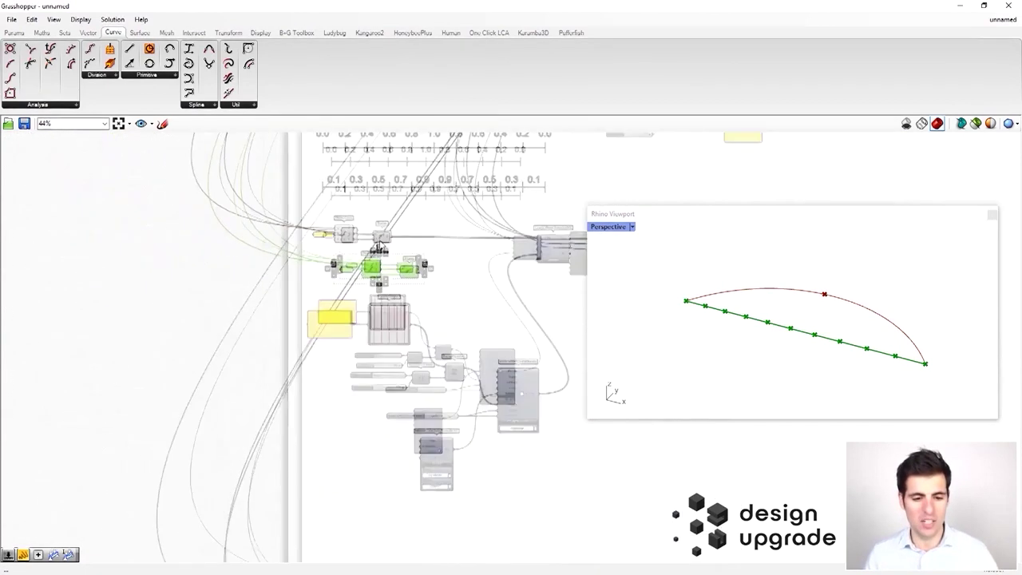
pyautogui.moveTo(376, 271); pyautogui.dragTo(386, 481)
pyautogui.moveTo(372, 493); pyautogui.dragTo(379, 318, button='right')
pyautogui.scroll(3, 379, 316)
pyautogui.moveTo(406, 292); pyautogui.dragTo(449, 406)
# Step: Arrange the arc components compactly, with the copied 10 panel, Divide Curve and Shatter directly below Arc 3Pt
pyautogui.moveTo(431, 340); pyautogui.dragTo(399, 314, button='right')
pyautogui.moveTo(515, 522); pyautogui.dragTo(366, 426)
pyautogui.moveTo(470, 439); pyautogui.dragTo(447, 292)
pyautogui.moveTo(470, 421); pyautogui.dragTo(373, 359)
pyautogui.moveTo(427, 380); pyautogui.dragTo(405, 441)
pyautogui.moveTo(417, 364); pyautogui.dragTo(387, 413)
pyautogui.moveTo(497, 376); pyautogui.dragTo(347, 269)
pyautogui.moveTo(443, 292); pyautogui.dragTo(423, 327)
pyautogui.click(408, 385)
pyautogui.scroll(2, 408, 384)
pyautogui.moveTo(408, 385); pyautogui.dragTo(341, 364, button='right')
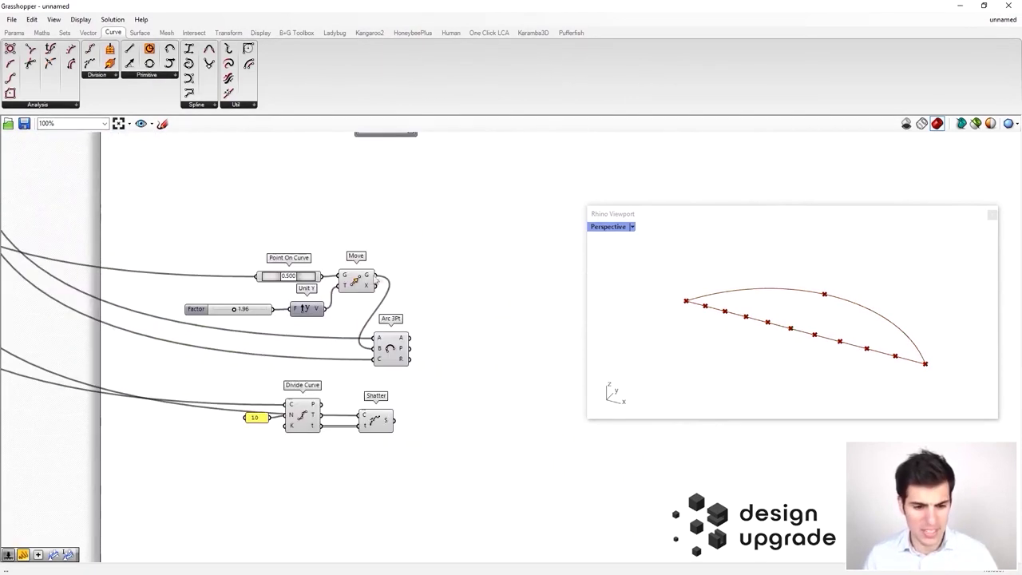
# Step: Connect the arc output of Arc 3Pt to the curve inputs of the copied Divide Curve and Shatter
pyautogui.moveTo(413, 340); pyautogui.dragTo(290, 405)
pyautogui.moveTo(414, 341); pyautogui.dragTo(364, 416)
pyautogui.click(383, 422)
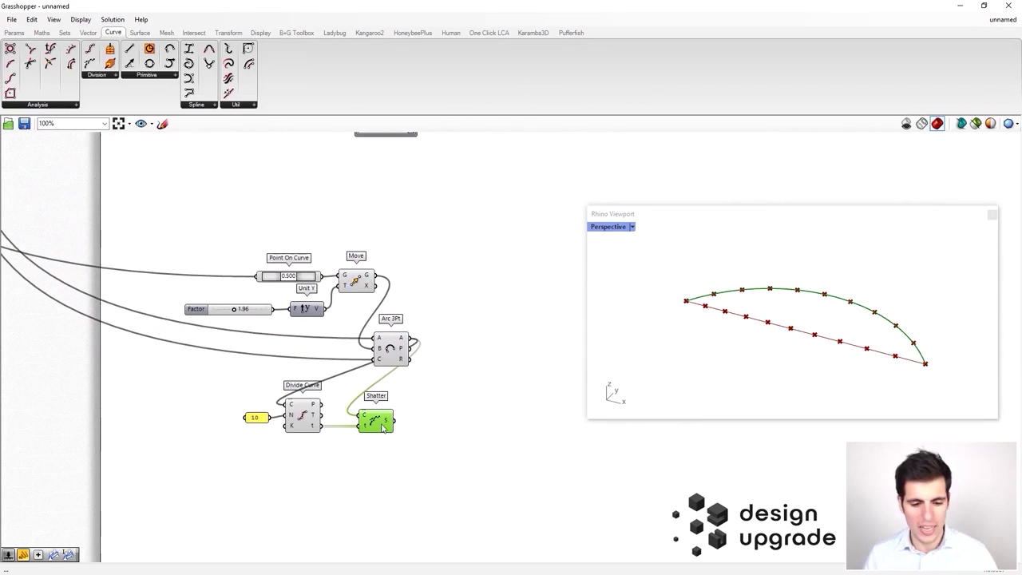
pyautogui.doubleClick(397, 267)
pyautogui.write('line')
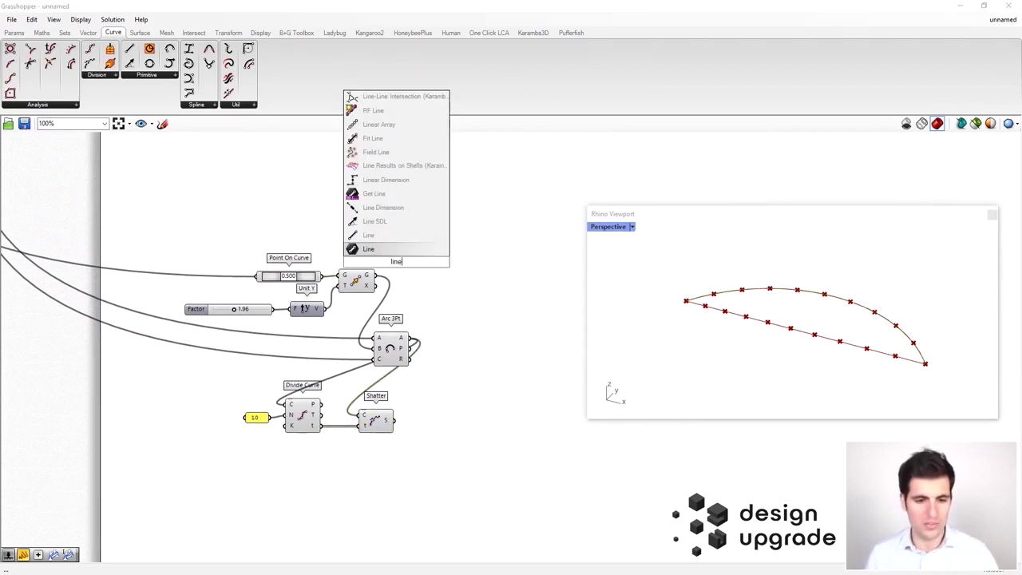
pyautogui.press('Escape')
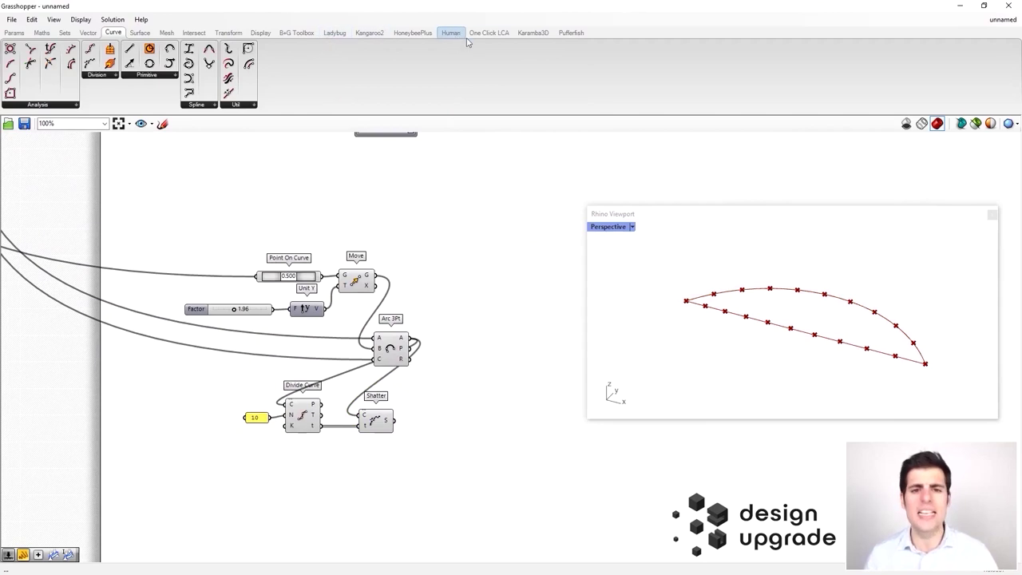
# Step: Place a Karamba3D Line to Beam component beside Shatter and connect the Shatter segments to its Line input
pyautogui.click(531, 33)
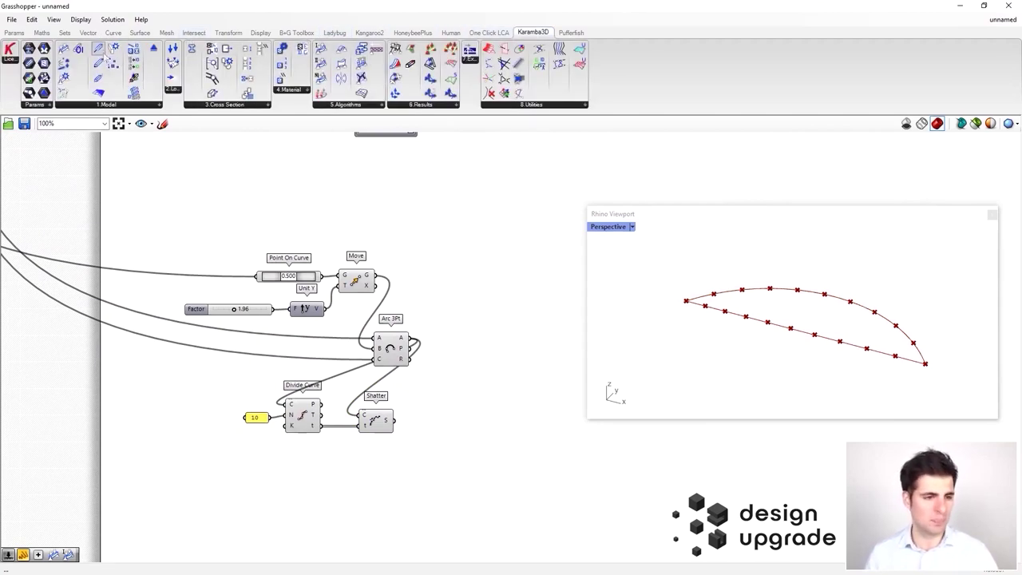
pyautogui.moveTo(102, 51); pyautogui.dragTo(498, 404)
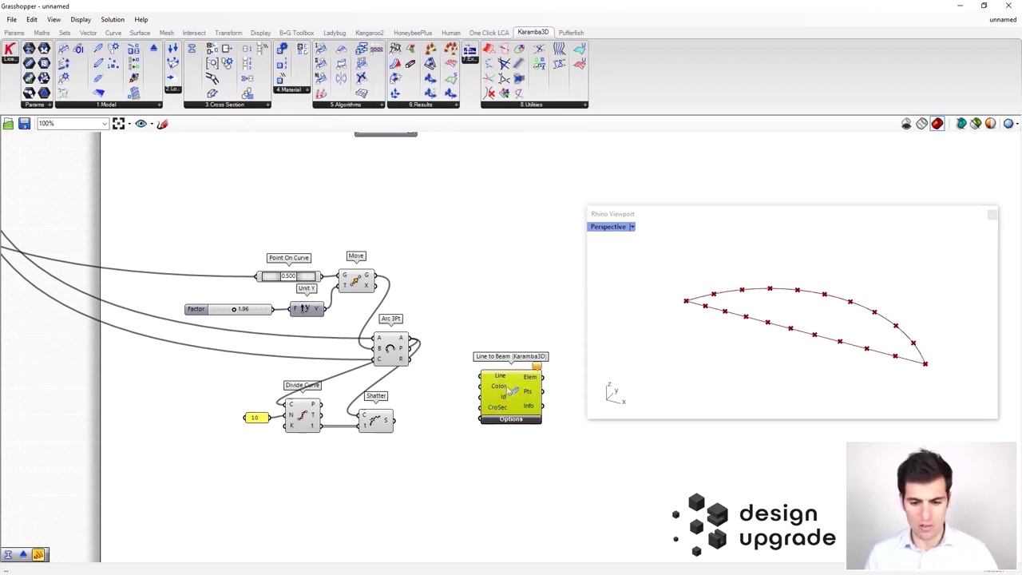
pyautogui.doubleClick(454, 409)
pyautogui.moveTo(453, 415); pyautogui.dragTo(367, 431, button='right')
pyautogui.scroll(1, 451, 404)
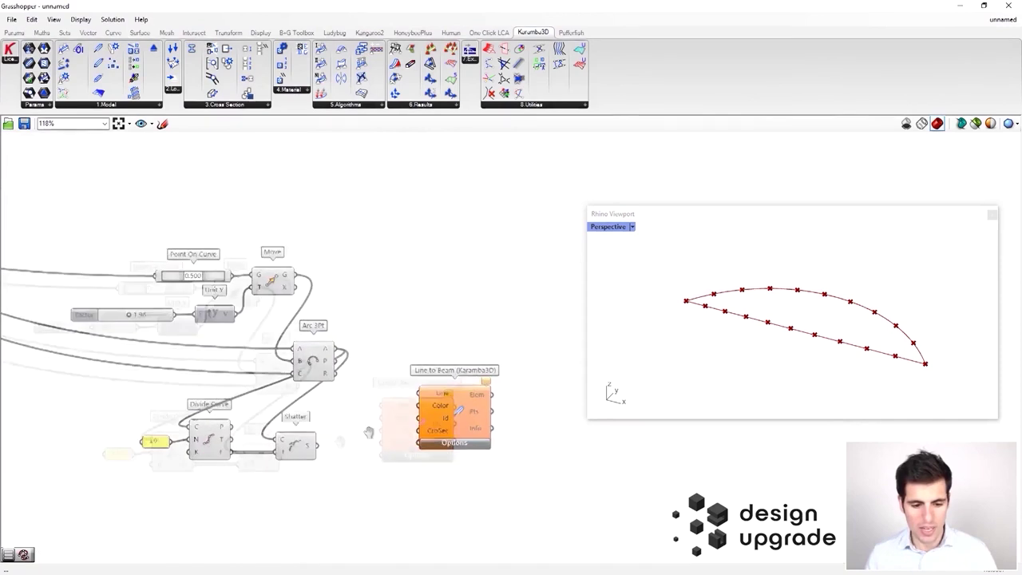
pyautogui.scroll(1, 258, 473)
pyautogui.moveTo(273, 462); pyautogui.dragTo(391, 399)
pyautogui.scroll(3, 407, 397)
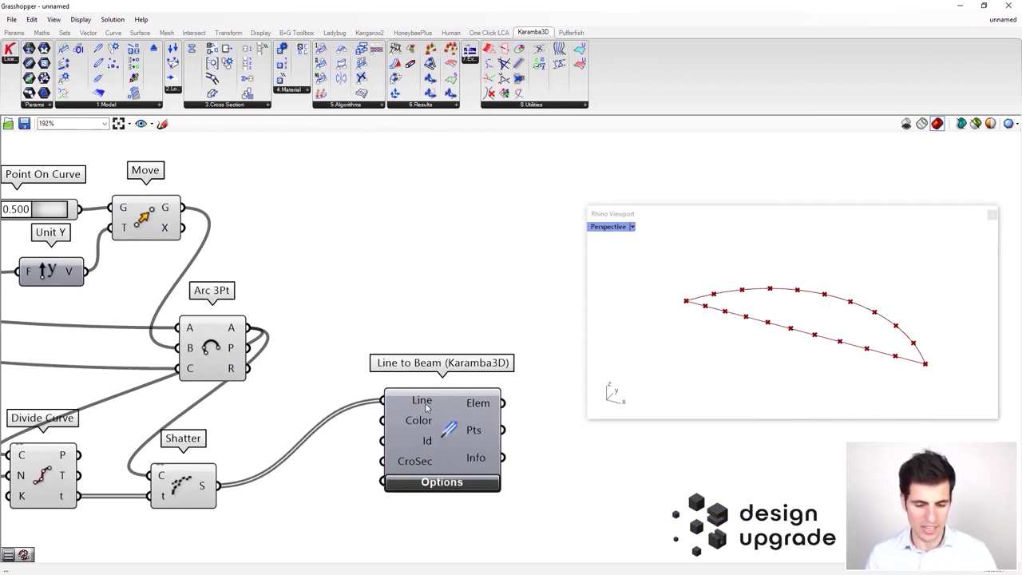
# Step: Align the new Line to Beam component with Shatter and leave more space between the two
pyautogui.moveTo(426, 405)
pyautogui.moveTo(429, 406); pyautogui.dragTo(399, 491)
pyautogui.moveTo(396, 410); pyautogui.dragTo(417, 366, button='right')
pyautogui.scroll(-3, 374, 308)
pyautogui.click(378, 305)
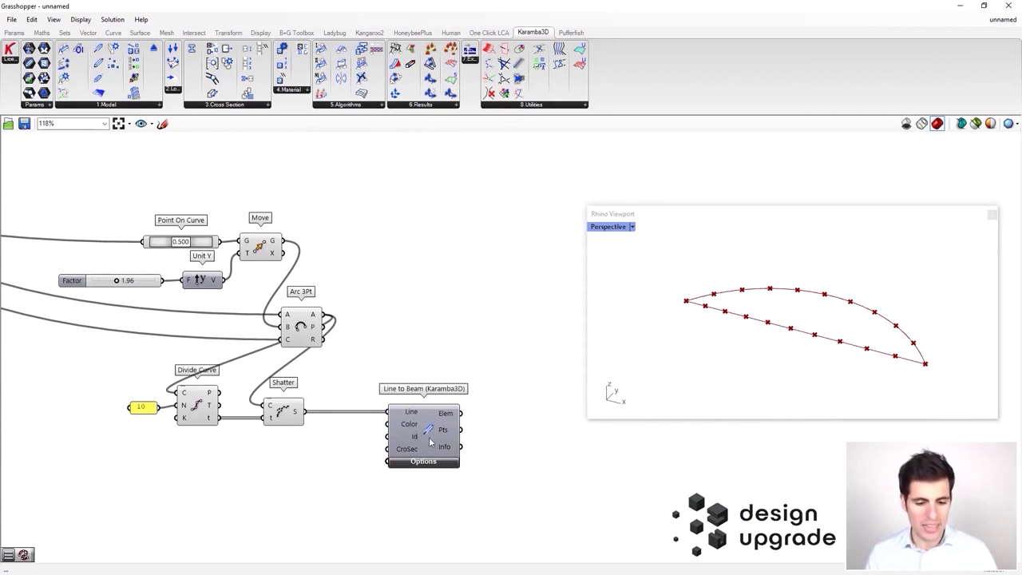
pyautogui.moveTo(431, 454); pyautogui.dragTo(487, 453)
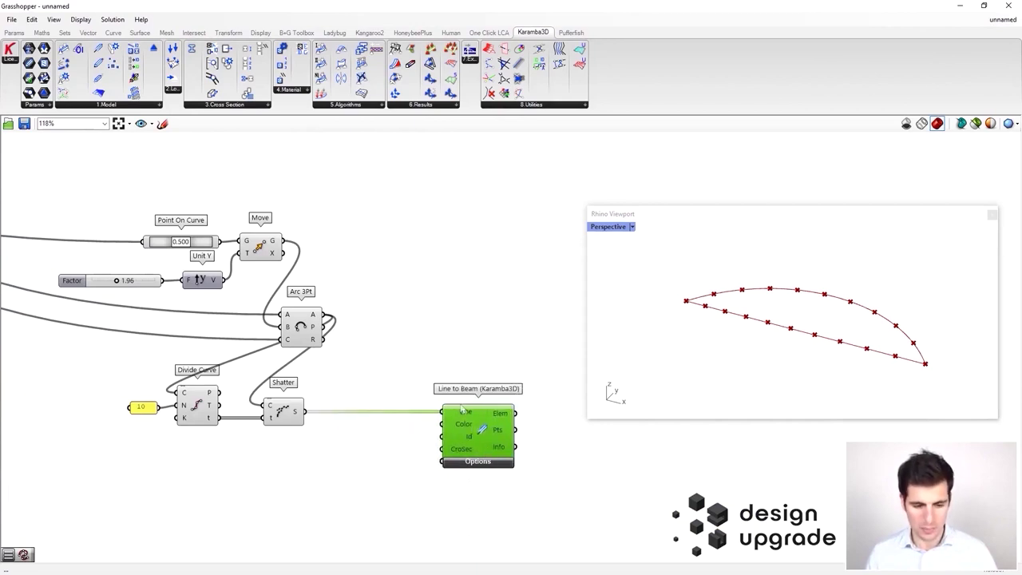
# Step: Shift the arc components and the new Line to Beam together further below the material selection component
pyautogui.scroll(-3, 452, 399)
pyautogui.moveTo(440, 358); pyautogui.dragTo(392, 366, button='right')
pyautogui.moveTo(60, 227); pyautogui.dragTo(570, 531)
pyautogui.moveTo(436, 435); pyautogui.dragTo(430, 483)
pyautogui.click(414, 426)
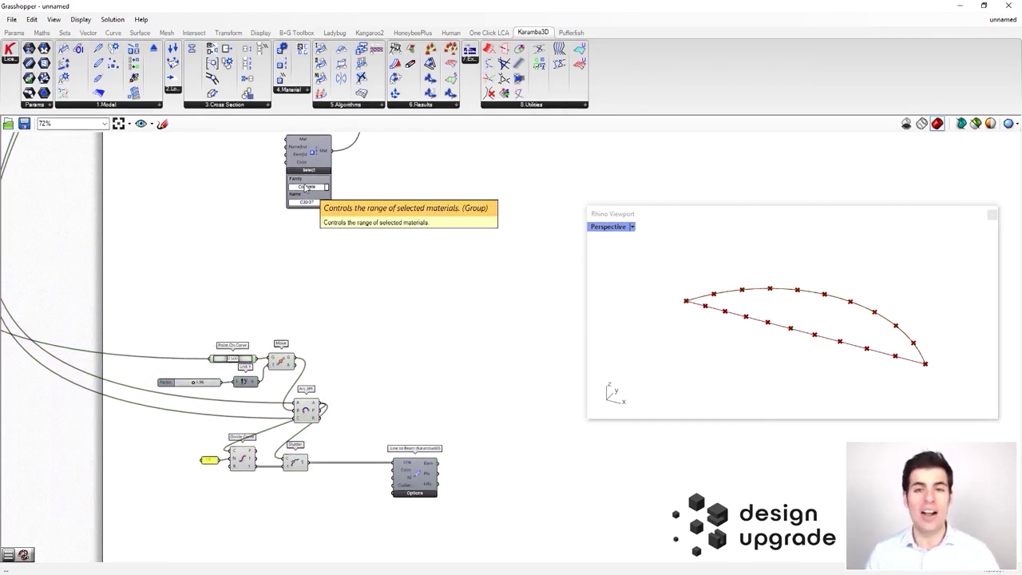
pyautogui.click(257, 106)
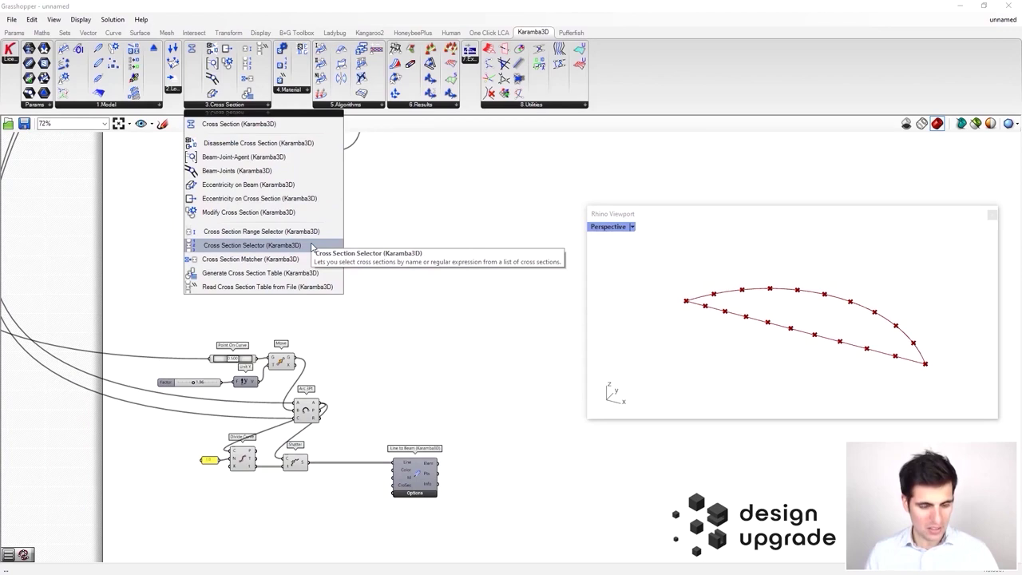
pyautogui.click(253, 245)
pyautogui.click(419, 366)
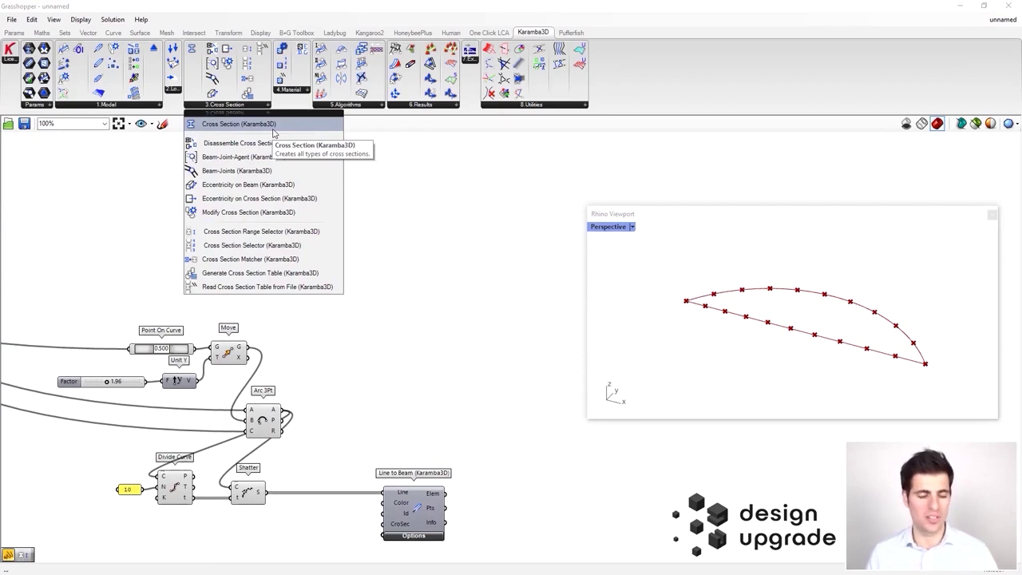
# Step: Place a Karamba3D Cross Section Range Selector above the new Line to Beam component
pyautogui.click(290, 231)
pyautogui.click(395, 283)
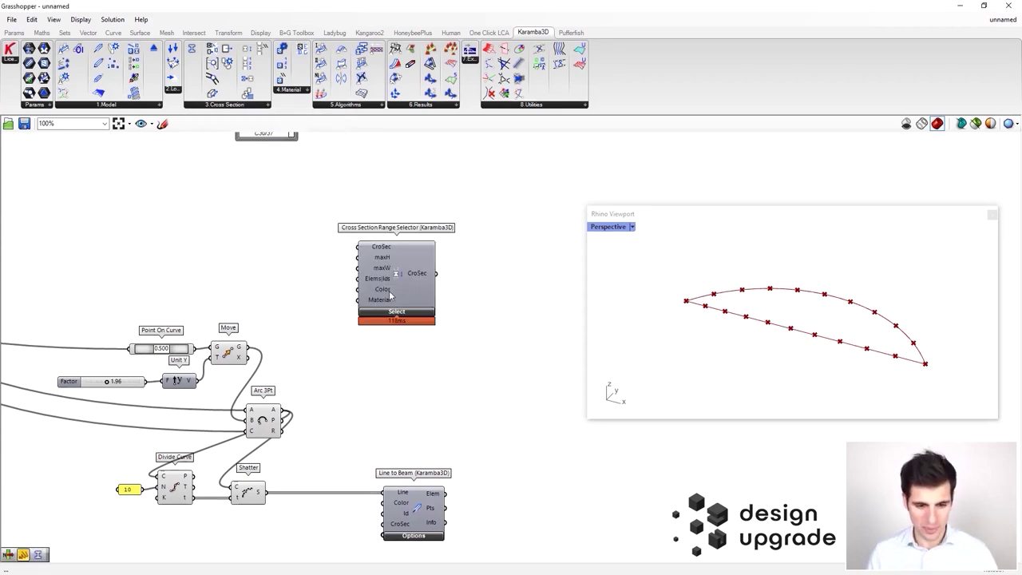
pyautogui.scroll(-2, 391, 292)
pyautogui.click(391, 294)
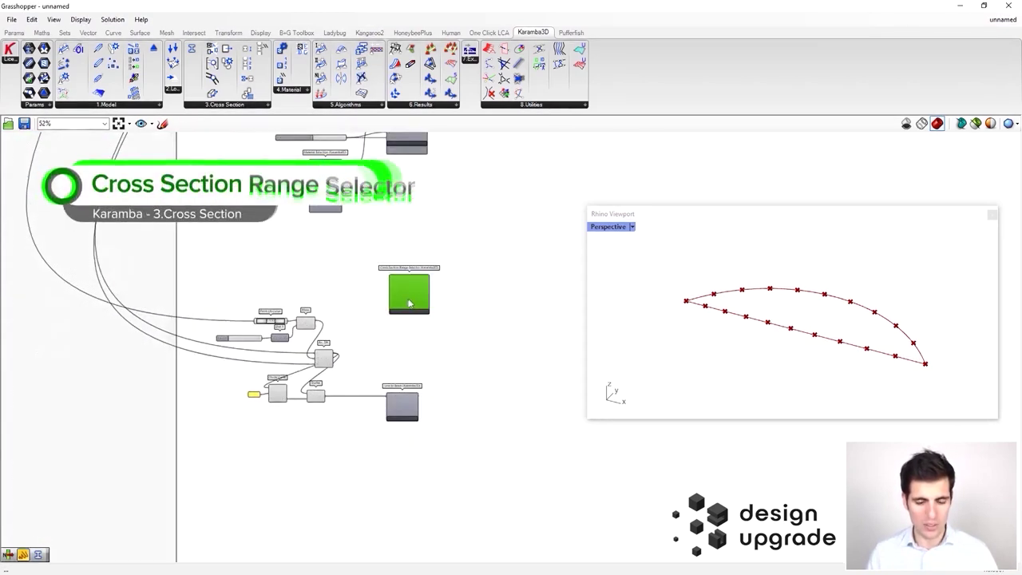
pyautogui.scroll(2, 404, 316)
# Step: Expand the Cross Section Range Selector's selection options and choose country EU and shape I
pyautogui.click(405, 322)
pyautogui.click(403, 344)
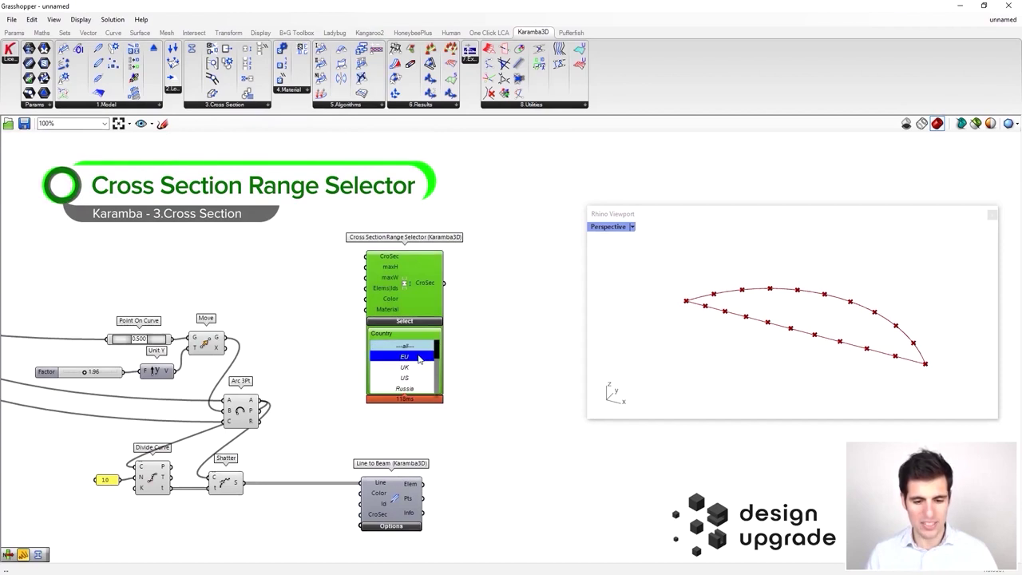
pyautogui.click(403, 355)
pyautogui.click(416, 369)
pyautogui.click(403, 450)
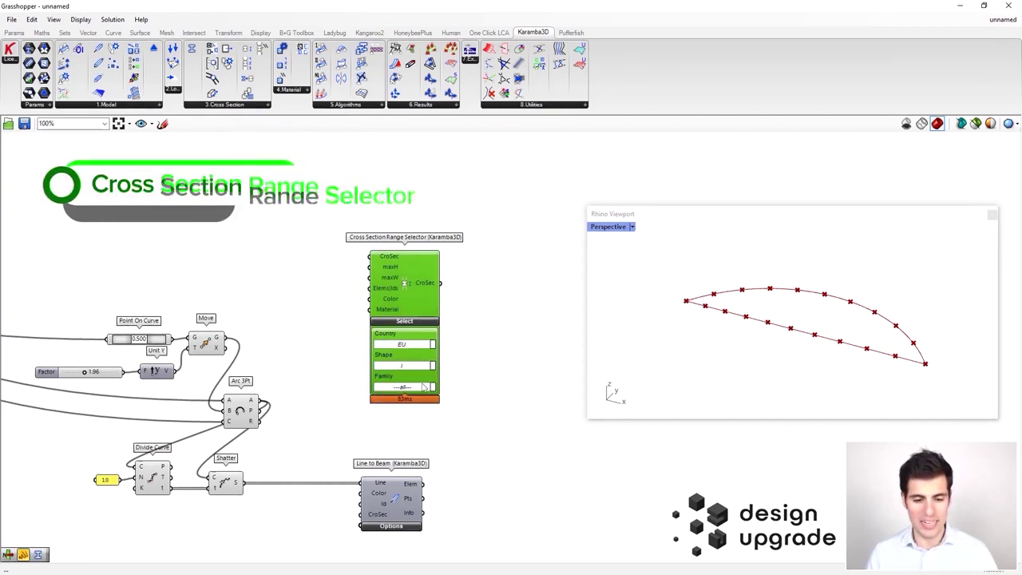
# Step: Set the Cross Section Range Selector's family to IPE and check the cross sections on its output
pyautogui.scroll(2, 411, 391)
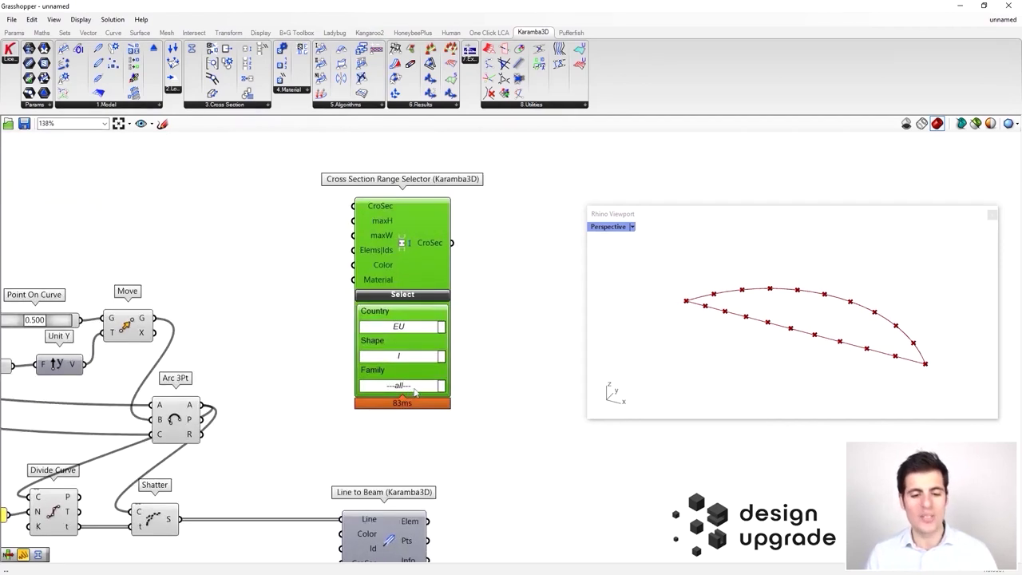
pyautogui.click(414, 389)
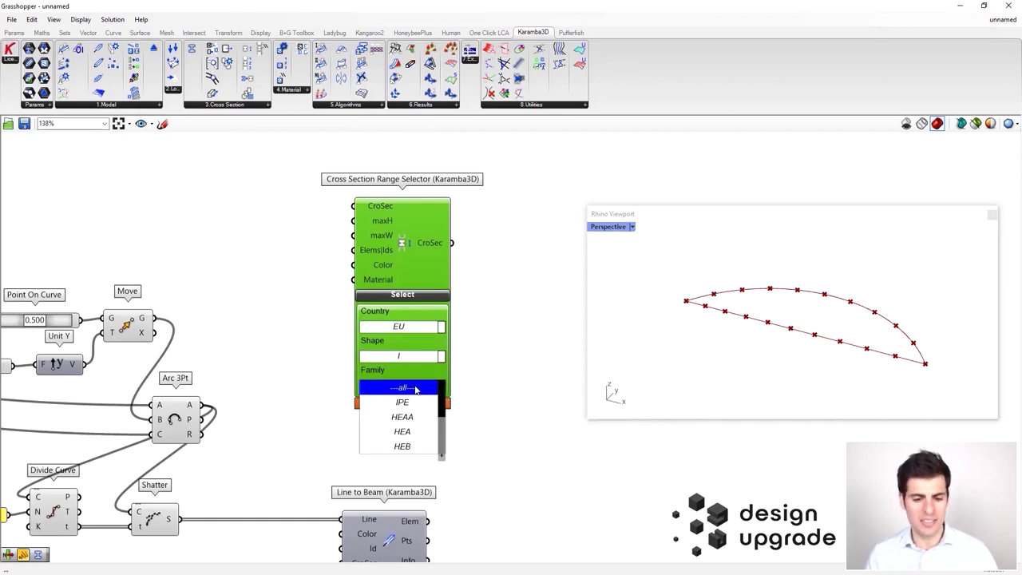
pyautogui.click(421, 406)
pyautogui.moveTo(495, 317); pyautogui.dragTo(440, 333, button='right')
pyautogui.moveTo(342, 275); pyautogui.dragTo(329, 262)
pyautogui.moveTo(444, 251); pyautogui.dragTo(362, 268, button='right')
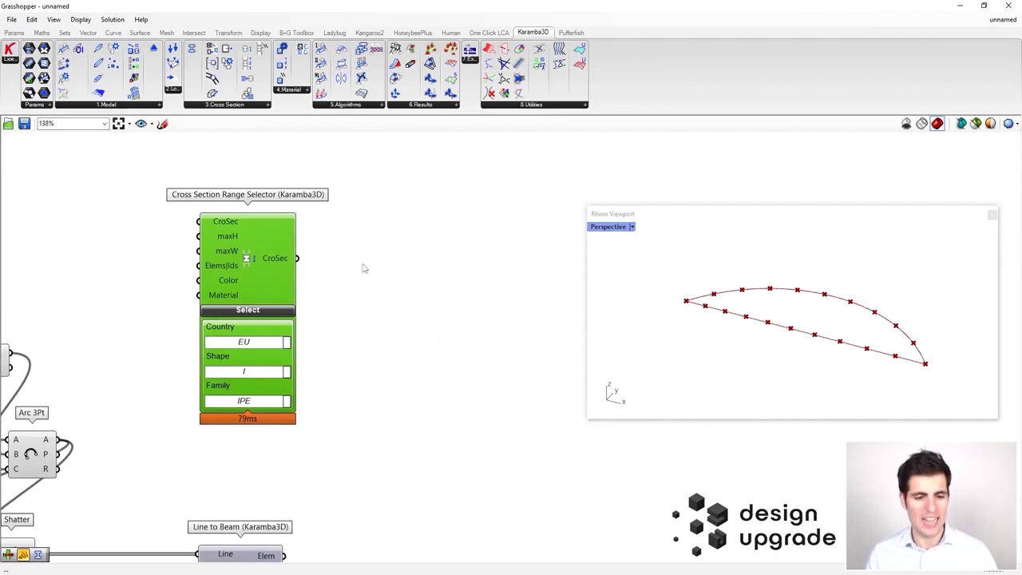
pyautogui.click(325, 265)
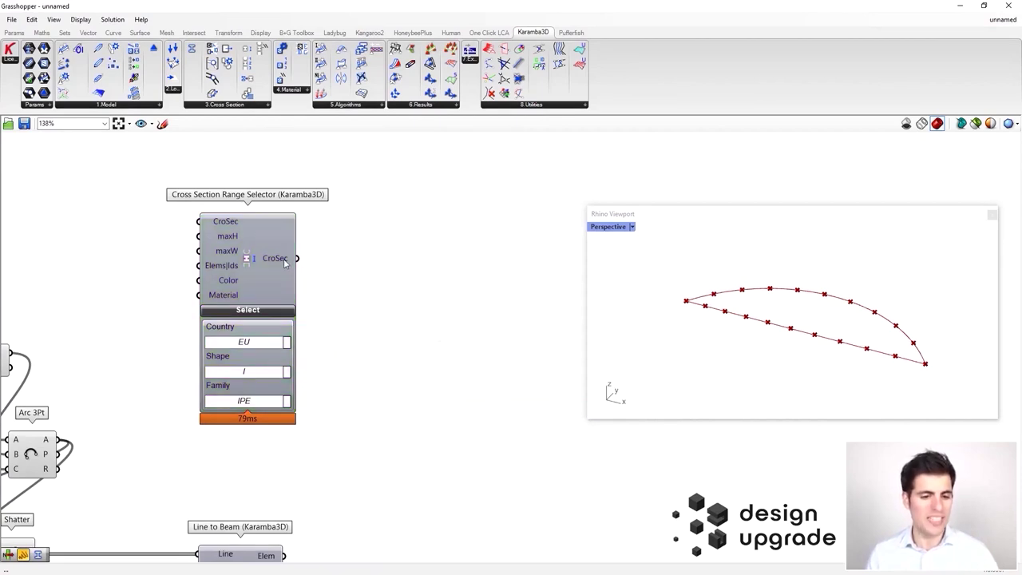
pyautogui.moveTo(283, 260)
pyautogui.moveTo(283, 259); pyautogui.dragTo(220, 249, button='right')
pyautogui.moveTo(219, 249)
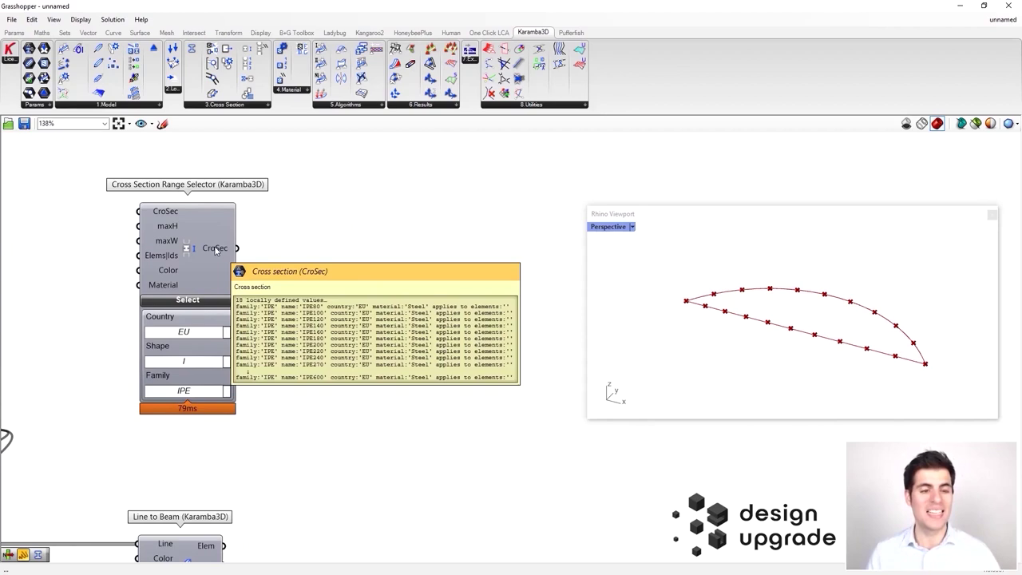
# Step: Place a Karamba3D Cross Section Selector beside the range selector and feed it the range selector's CroSec output
pyautogui.click(221, 105)
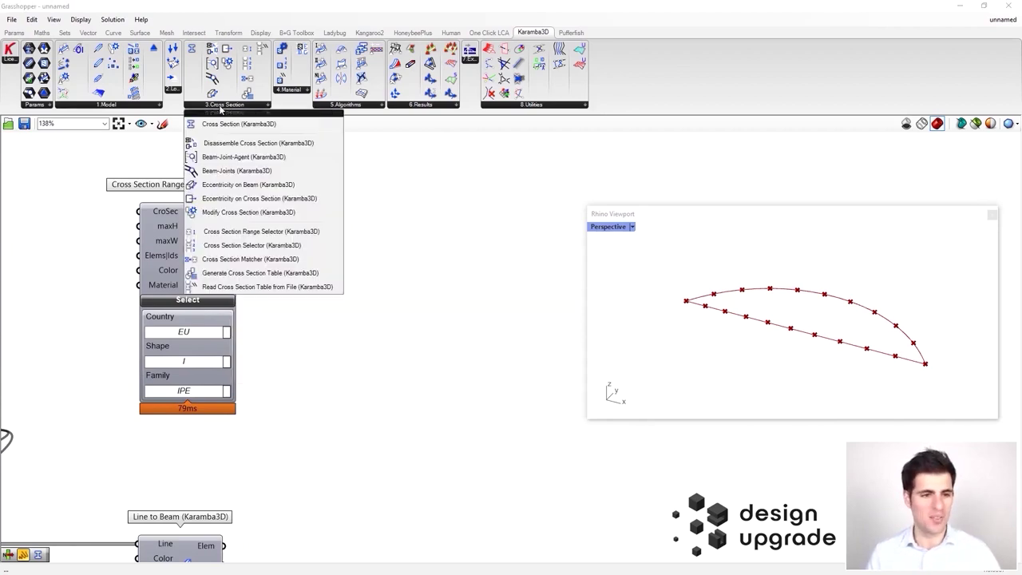
pyautogui.click(280, 246)
pyautogui.click(352, 264)
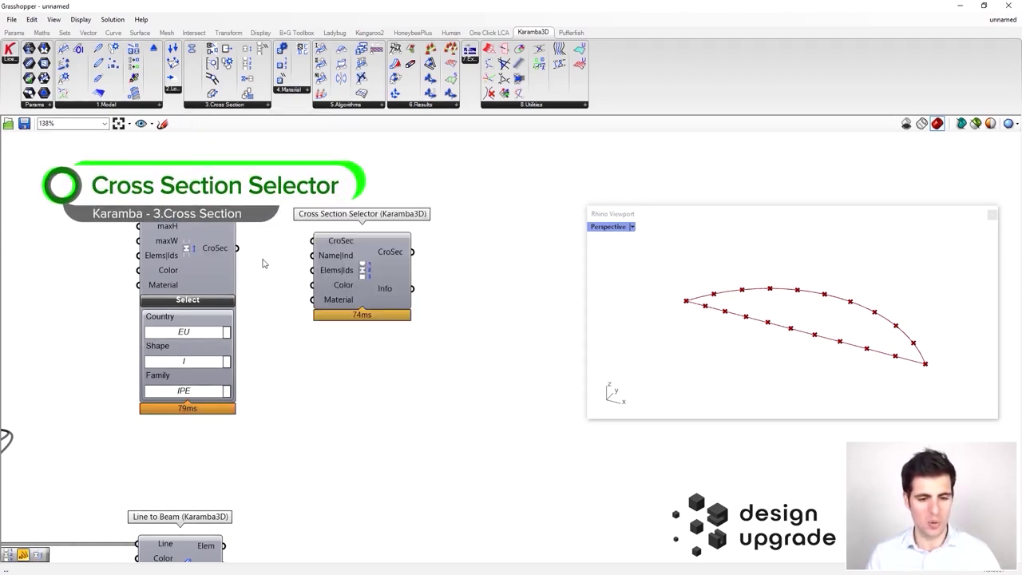
pyautogui.moveTo(238, 248); pyautogui.dragTo(356, 247)
# Step: Add a panel containing IPE200, connect it to the Cross Section Selector's Name|Ind input and check the resulting cross section
pyautogui.click(308, 295)
pyautogui.doubleClick(307, 293)
pyautogui.write('panel')
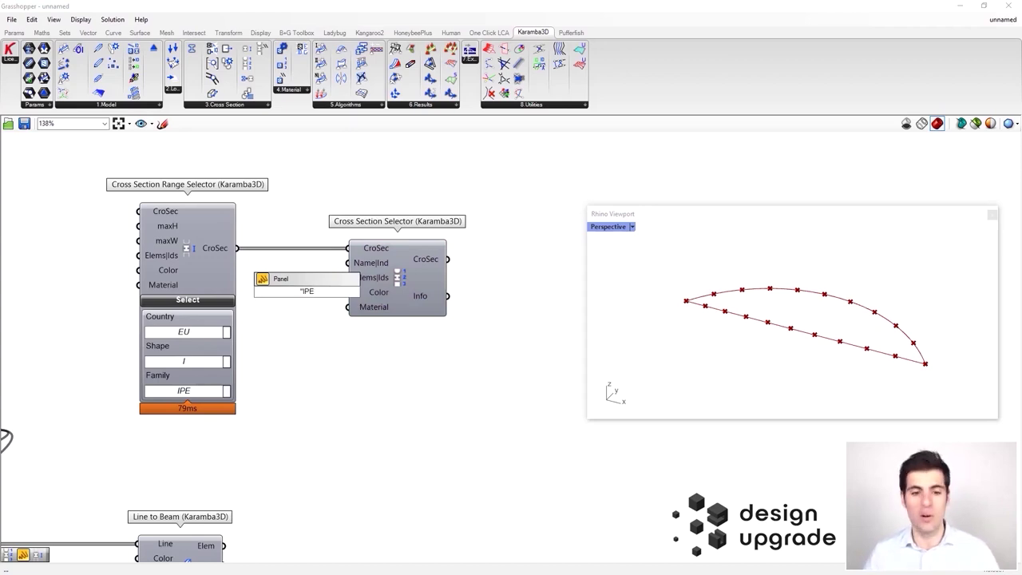
pyautogui.press('Return')
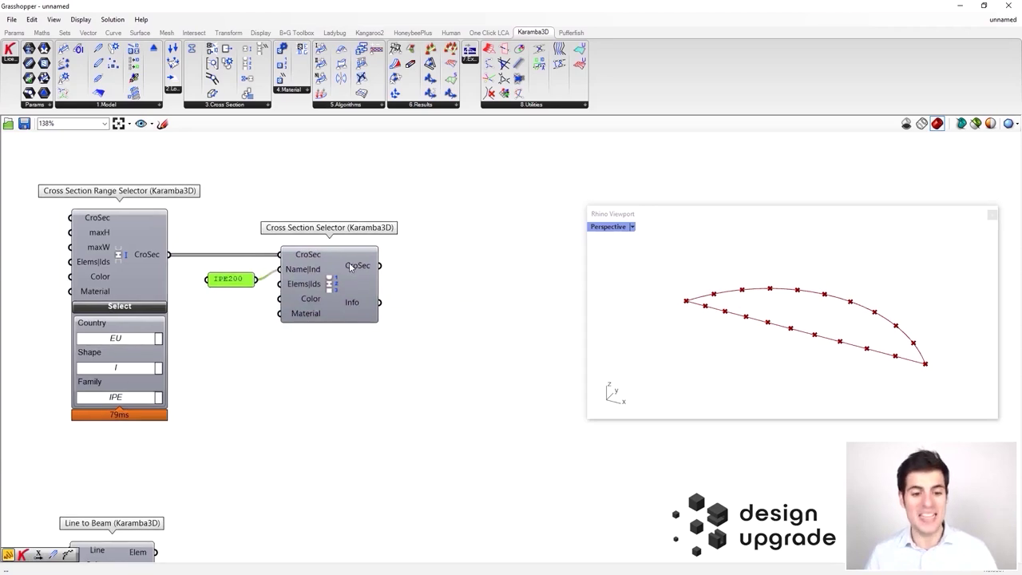
pyautogui.moveTo(351, 266)
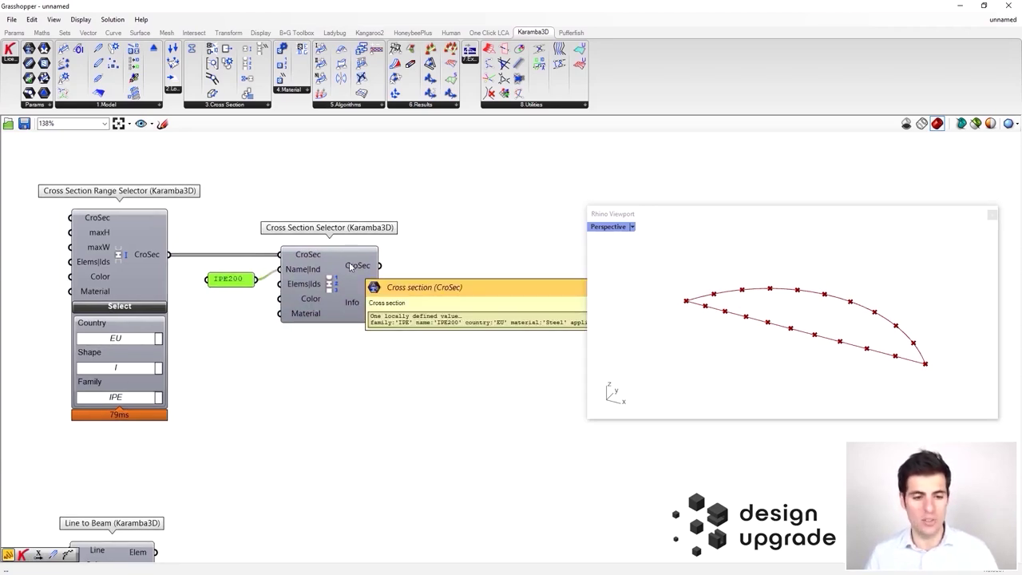
# Step: Move the arc components and the new Line to Beam further down, away from the cross section components
pyautogui.scroll(-5, 349, 266)
pyautogui.moveTo(424, 376); pyautogui.dragTo(305, 270)
pyautogui.scroll(-2, 341, 446)
pyautogui.moveTo(412, 446); pyautogui.dragTo(211, 282)
pyautogui.keyDown('ctrl'); pyautogui.click(414, 280); pyautogui.keyUp('ctrl')
pyautogui.moveTo(407, 369)
pyautogui.mouseDown()
pyautogui.moveTo(402, 417)
pyautogui.moveTo(401, 379)
pyautogui.mouseUp()
pyautogui.click(443, 320)
pyautogui.moveTo(415, 262); pyautogui.dragTo(418, 240)
pyautogui.moveTo(379, 437); pyautogui.dragTo(205, 280)
pyautogui.moveTo(404, 381); pyautogui.dragTo(397, 461)
pyautogui.click(385, 307)
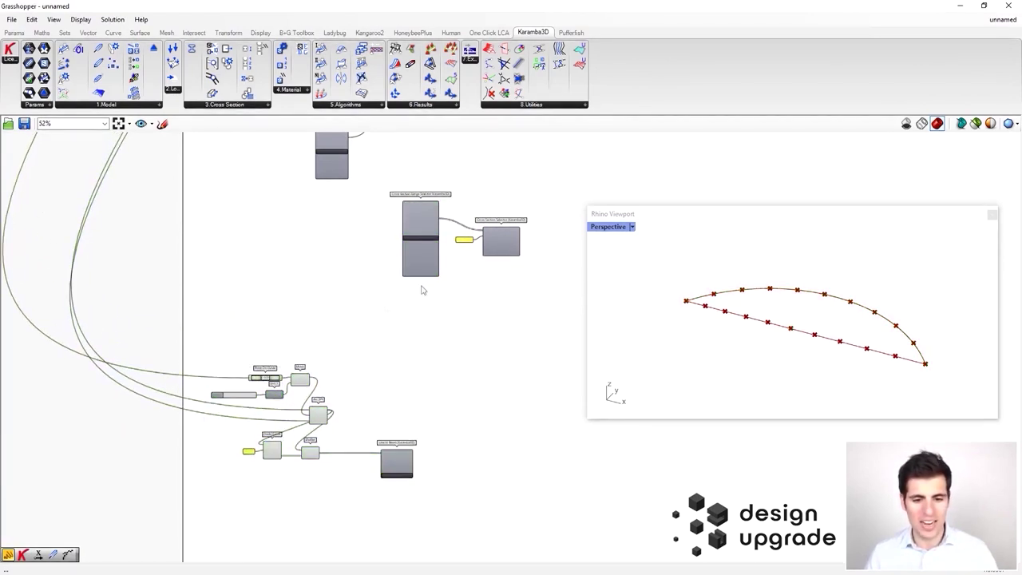
# Step: Align the IPE range selector with the Cross Section Selector so their connecting wire runs straight
pyautogui.scroll(3, 385, 307)
pyautogui.click(369, 254)
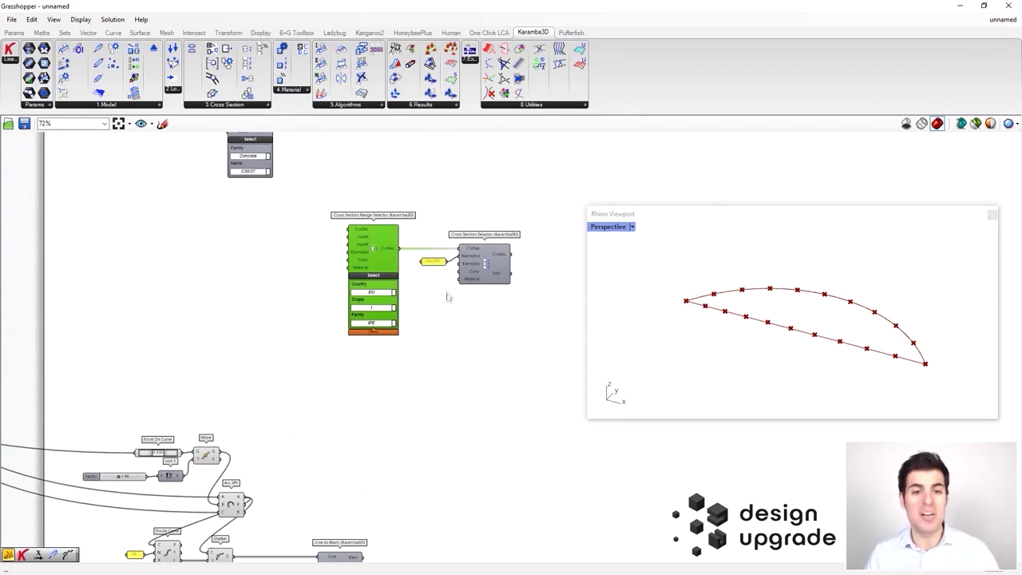
pyautogui.scroll(2, 448, 295)
pyautogui.moveTo(447, 298); pyautogui.dragTo(394, 293, button='right')
pyautogui.click(424, 302)
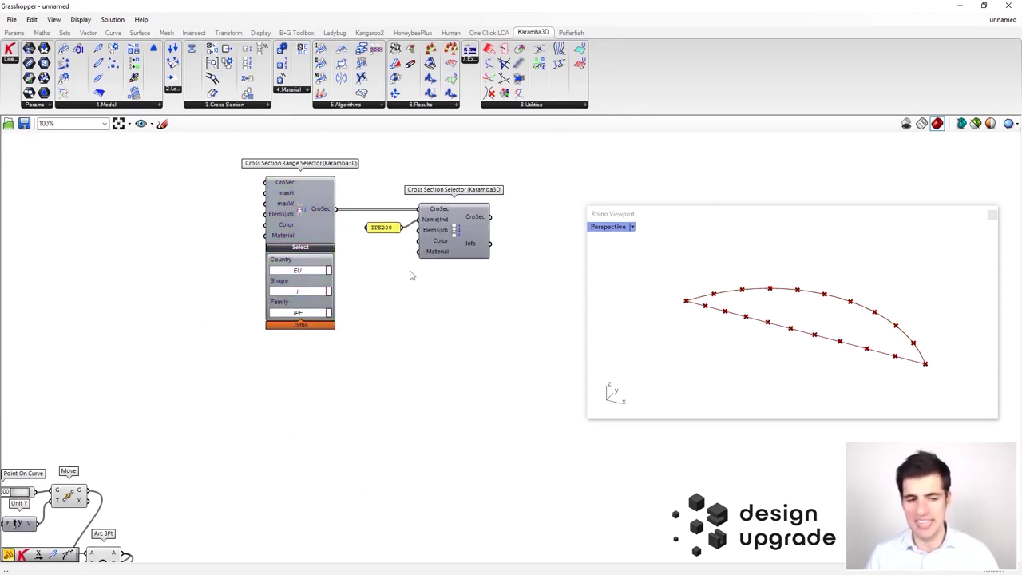
# Step: Place a second Cross Section Range Selector below the IPE one and expand its selection options
pyautogui.click(261, 106)
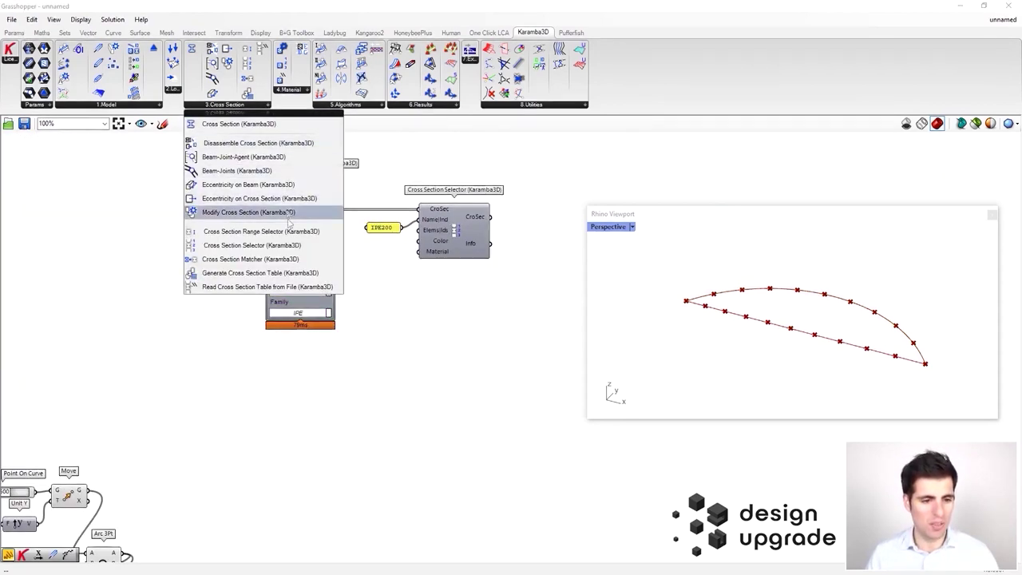
pyautogui.click(309, 398)
pyautogui.moveTo(370, 389); pyautogui.dragTo(383, 336, button='right')
pyautogui.moveTo(328, 345); pyautogui.dragTo(313, 355)
pyautogui.click(313, 385)
# Step: Set the second range selector to country EU, shape [] and family QRO(EN10210-2)
pyautogui.click(317, 410)
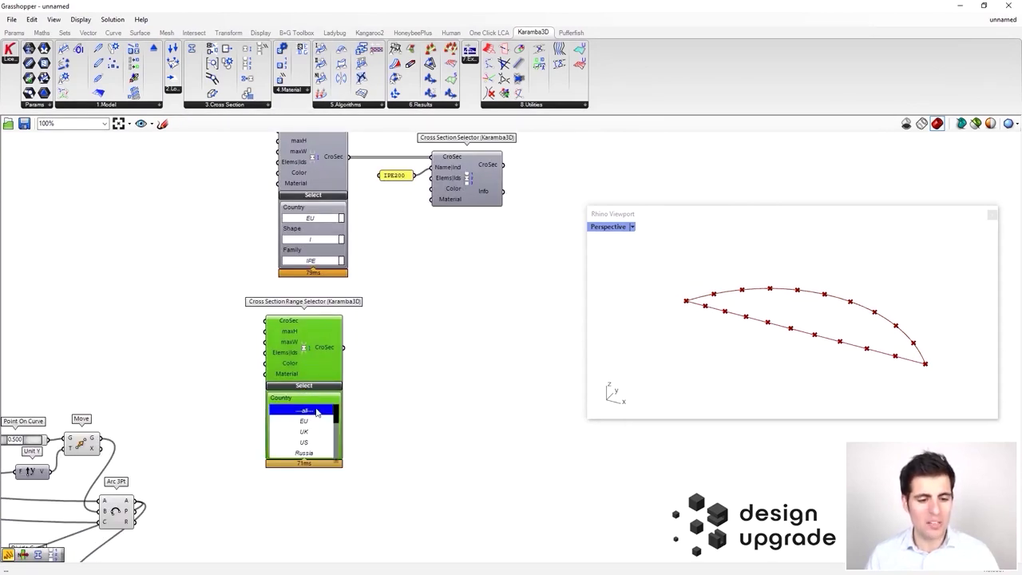
pyautogui.click(312, 421)
pyautogui.click(312, 431)
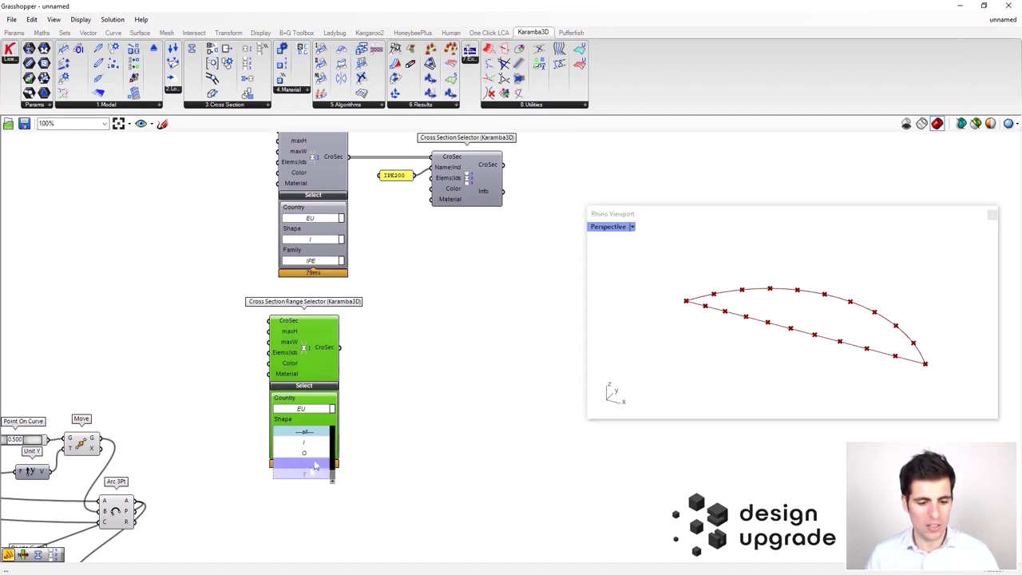
pyautogui.click(313, 463)
pyautogui.scroll(2, 312, 435)
pyautogui.moveTo(369, 438); pyautogui.dragTo(349, 375, button='right')
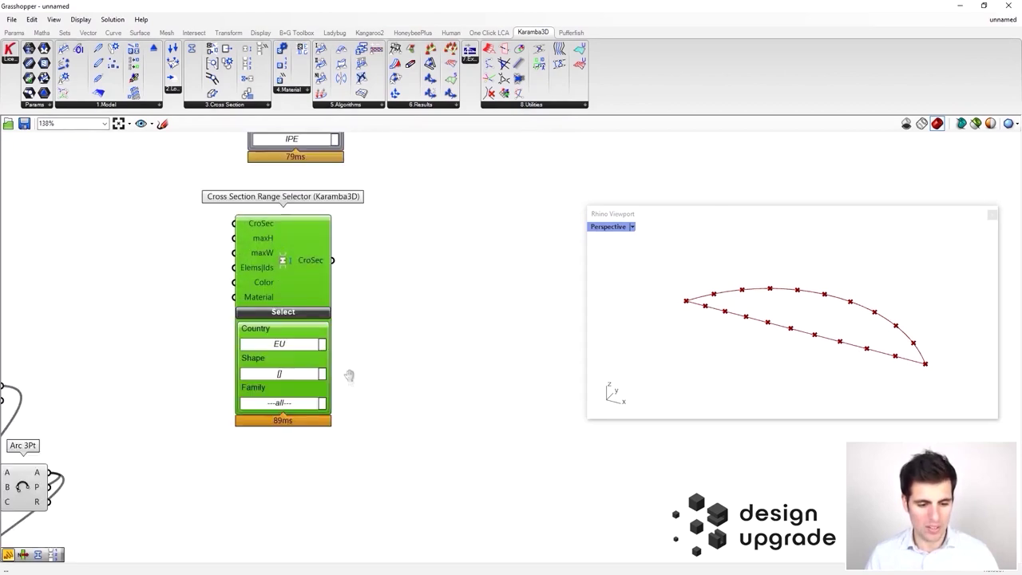
pyautogui.click(291, 407)
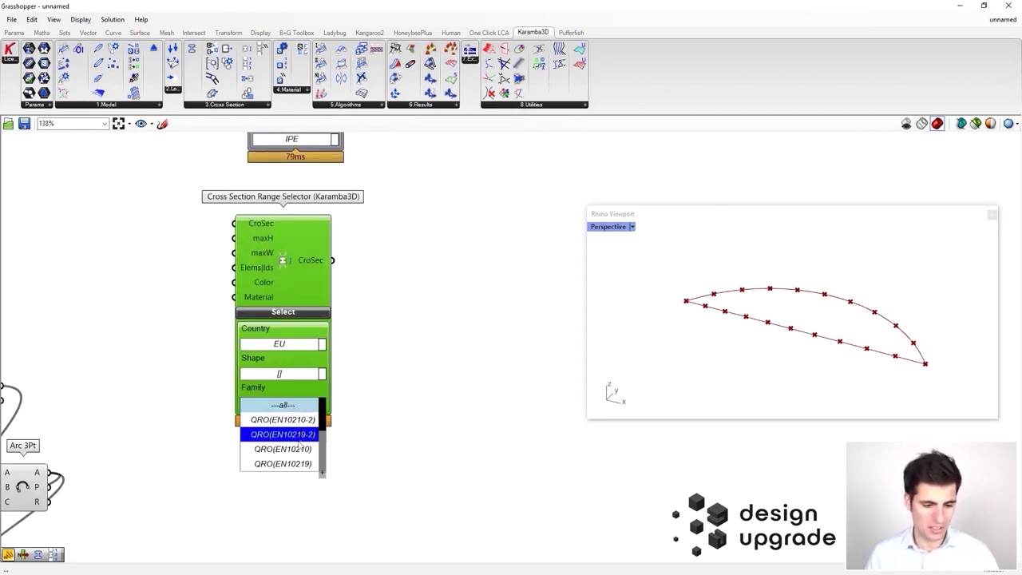
pyautogui.click(298, 434)
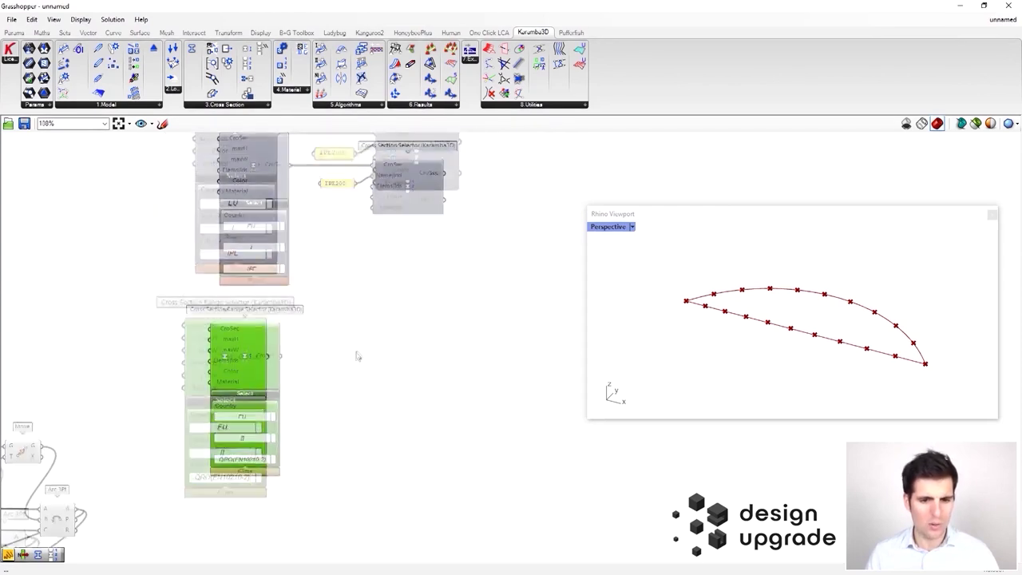
# Step: Duplicate the Cross Section Selector beside the second range selector and connect that range selector's CroSec output to it
pyautogui.moveTo(438, 314); pyautogui.dragTo(360, 409)
pyautogui.scroll(2, 338, 407)
pyautogui.moveTo(259, 376); pyautogui.dragTo(329, 376)
pyautogui.moveTo(362, 380); pyautogui.dragTo(461, 378)
pyautogui.moveTo(399, 277); pyautogui.dragTo(400, 294, button='right')
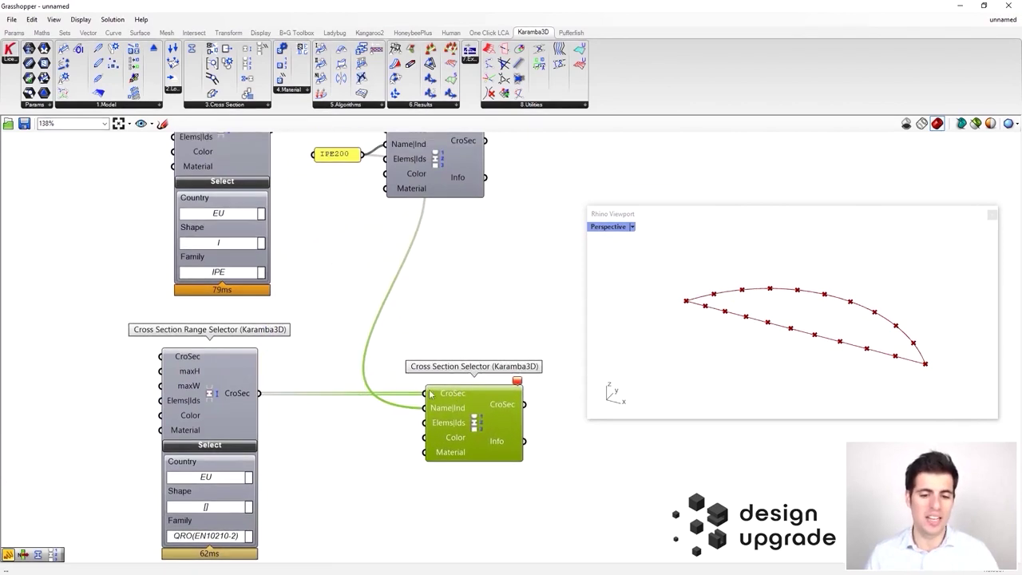
# Step: List the second range selector's sections in an enlarged temporary panel, browse to the SHS 200 sizes, and remove the panel
pyautogui.doubleClick(333, 428)
pyautogui.write('panel')
pyautogui.press('Return')
pyautogui.moveTo(261, 393); pyautogui.dragTo(277, 426)
pyautogui.moveTo(354, 310); pyautogui.dragTo(363, 214, button='right')
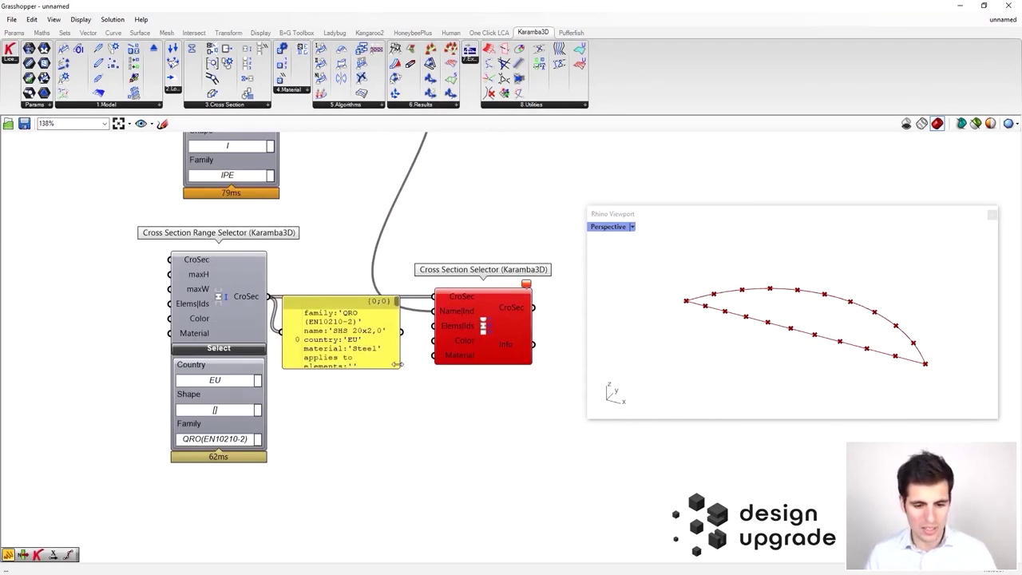
pyautogui.moveTo(399, 369); pyautogui.dragTo(461, 410)
pyautogui.moveTo(458, 302); pyautogui.dragTo(453, 379)
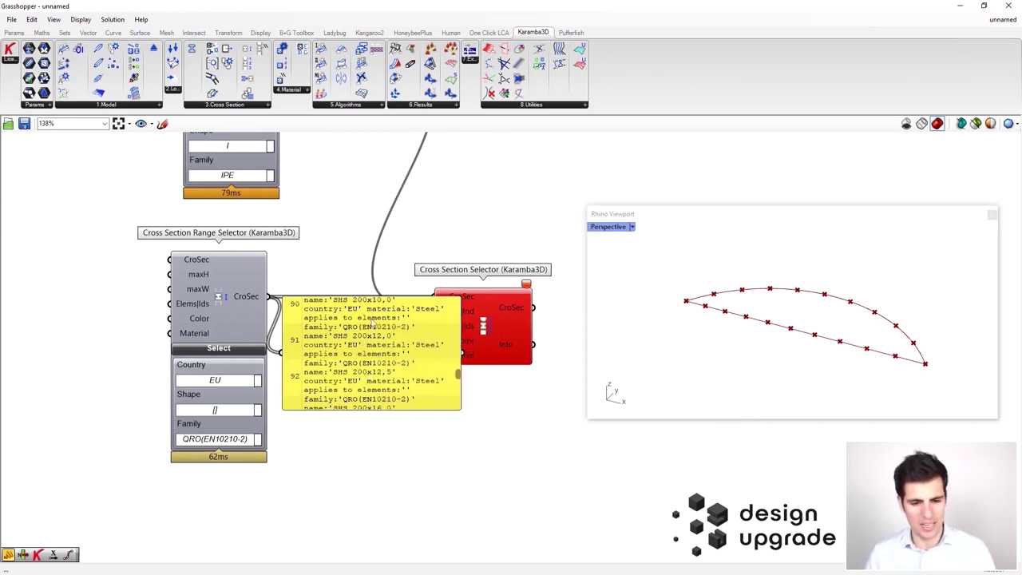
pyautogui.click(363, 341)
pyautogui.press('Delete')
# Step: Add a panel containing SHS 200x10,0 and connect it to the second Cross Section Selector's Name|Ind input in place of IPE200
pyautogui.doubleClick(379, 357)
pyautogui.write('SHS 200x10,0')
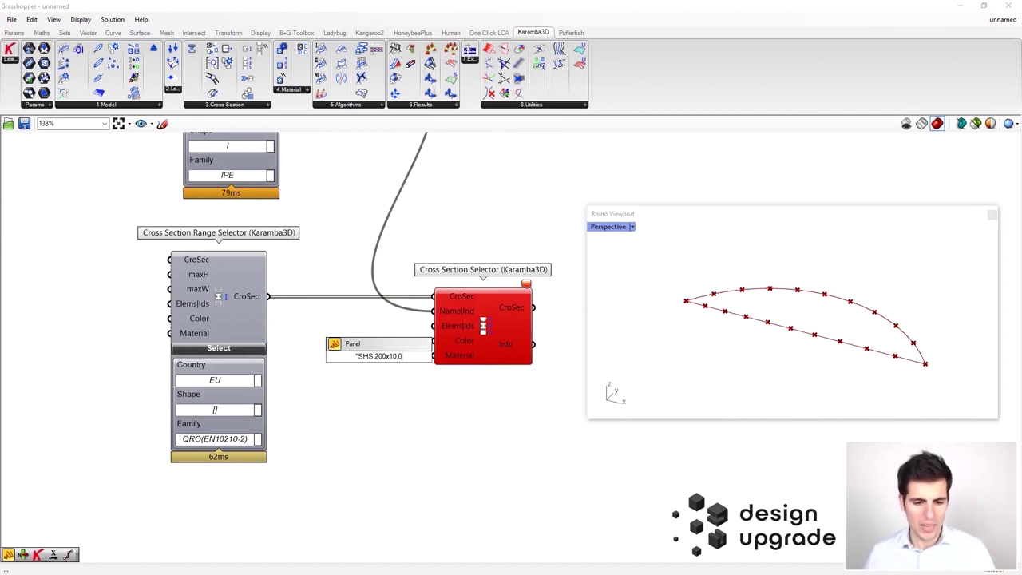
pyautogui.press('Return')
pyautogui.moveTo(416, 356); pyautogui.dragTo(433, 311)
pyautogui.click(388, 356)
pyautogui.moveTo(388, 356); pyautogui.dragTo(381, 316)
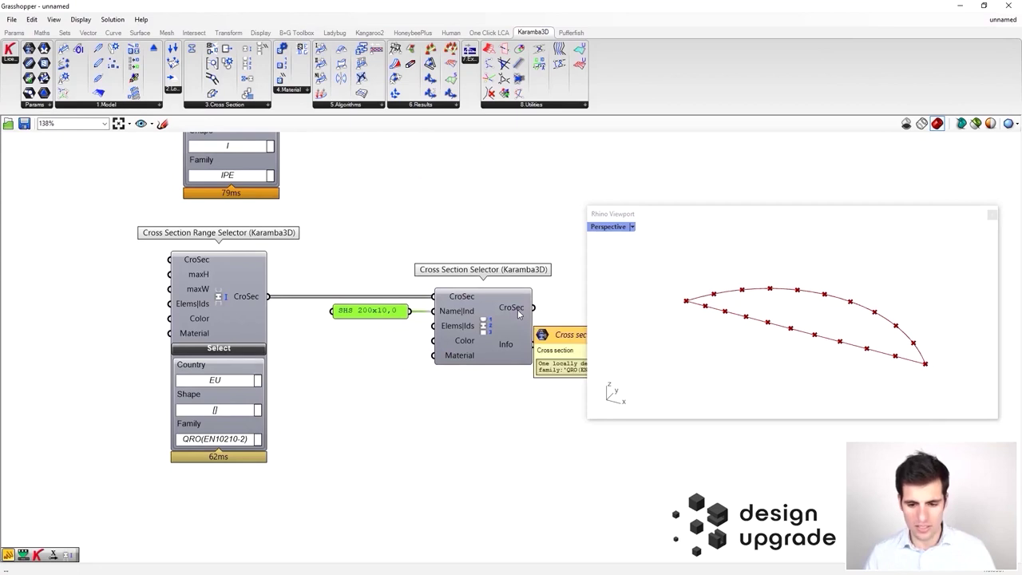
pyautogui.moveTo(518, 313); pyautogui.dragTo(424, 322, button='right')
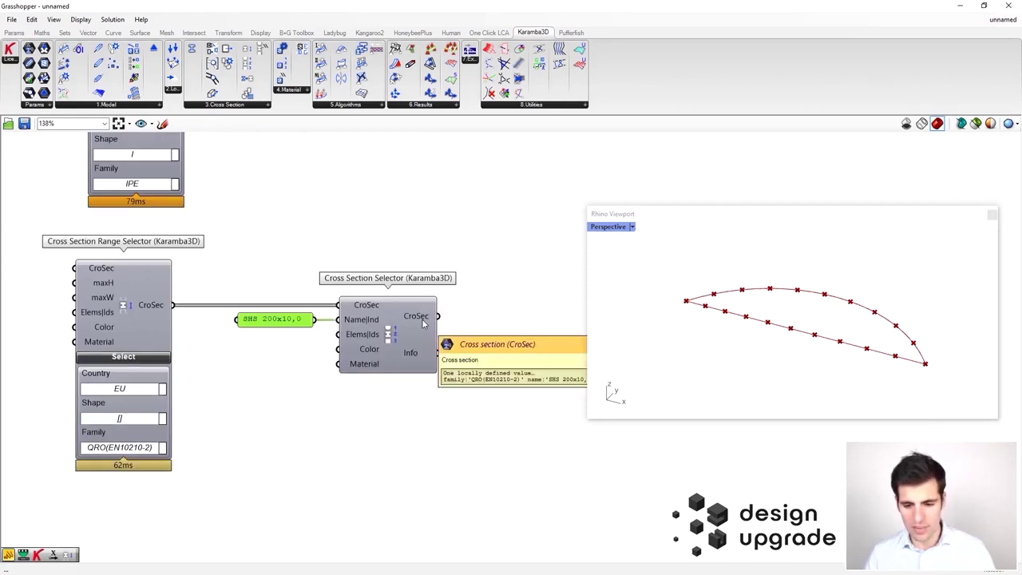
# Step: Connect the IPE200 Cross Section Selector's CroSec output to the new Line to Beam's CroSec input
pyautogui.scroll(-6, 423, 322)
pyautogui.moveTo(426, 186); pyautogui.dragTo(448, 246)
pyautogui.scroll(2, 426, 185)
pyautogui.moveTo(426, 195); pyautogui.dragTo(198, 532)
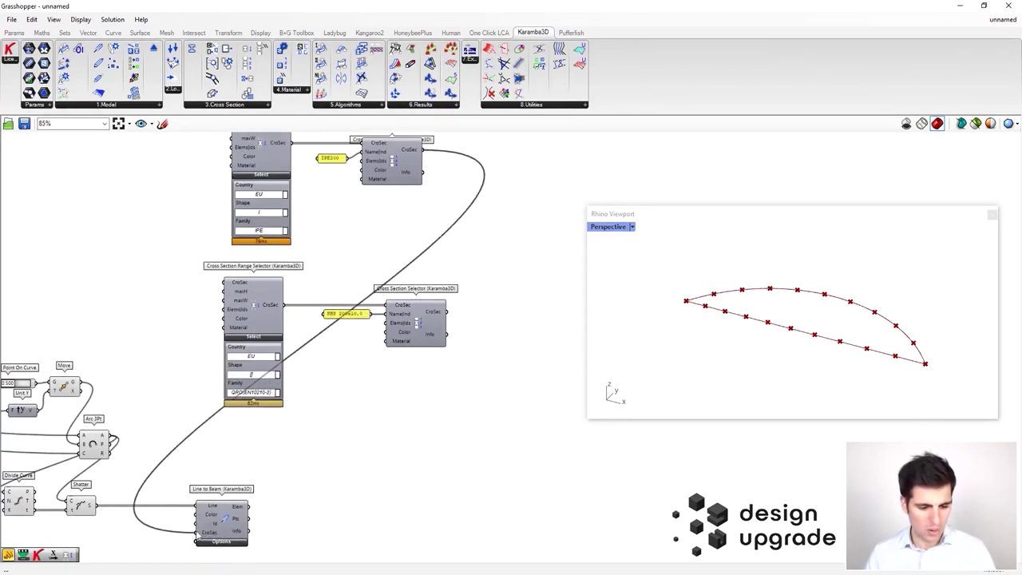
pyautogui.scroll(-4, 314, 360)
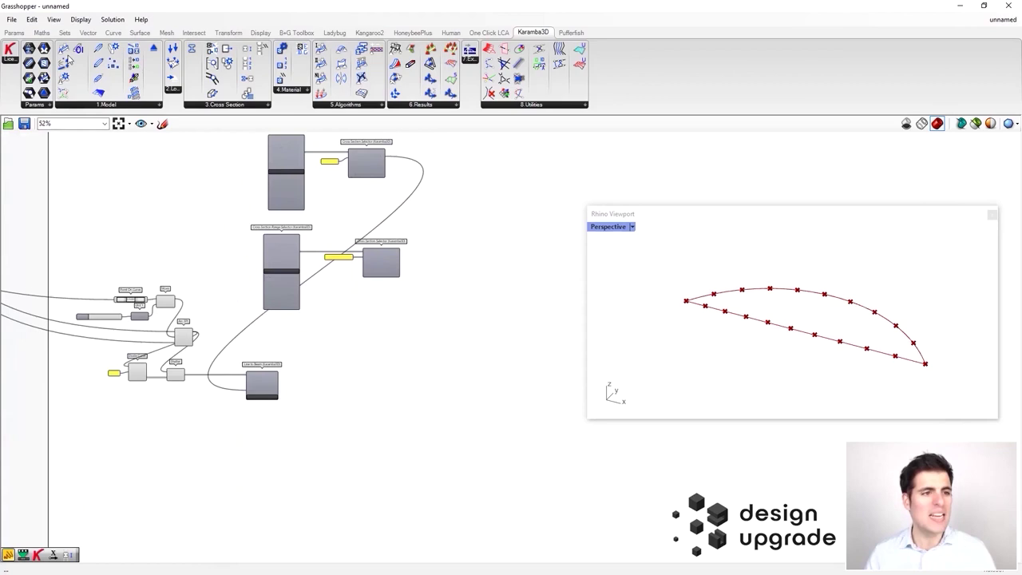
pyautogui.moveTo(66, 52); pyautogui.dragTo(491, 389)
pyautogui.scroll(4, 279, 375)
pyautogui.press('Delete')
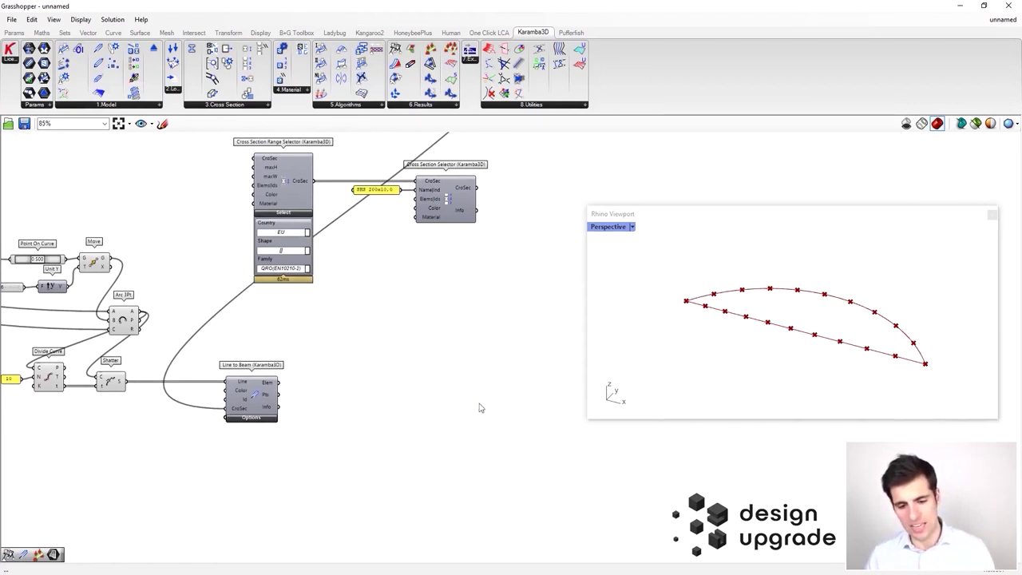
# Step: Return to the first model's existing Assemble Model component and select it
pyautogui.scroll(-4, 483, 406)
pyautogui.moveTo(488, 249); pyautogui.dragTo(409, 514, button='right')
pyautogui.scroll(3, 380, 281)
pyautogui.scroll(-1, 382, 279)
pyautogui.scroll(1, 390, 282)
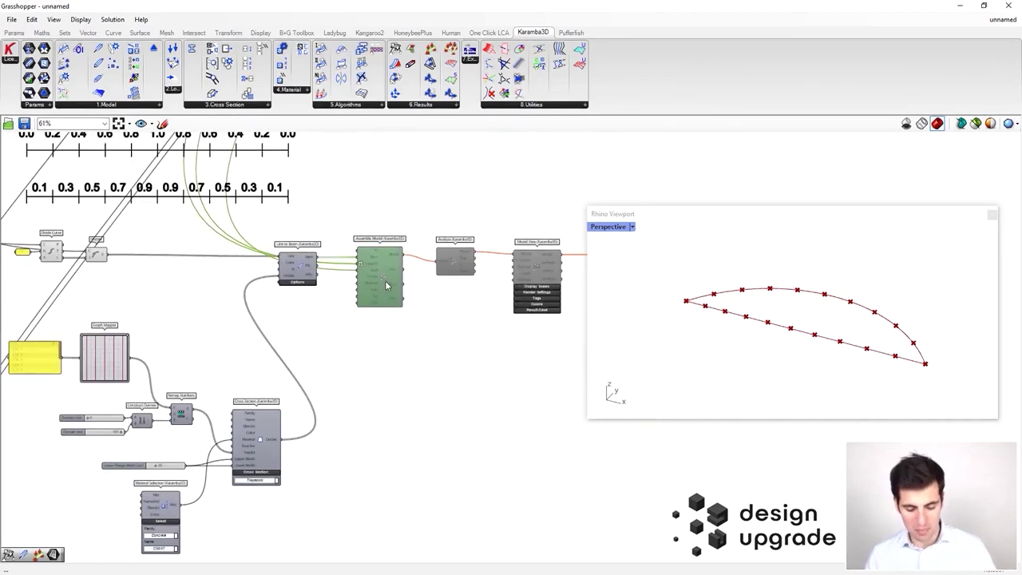